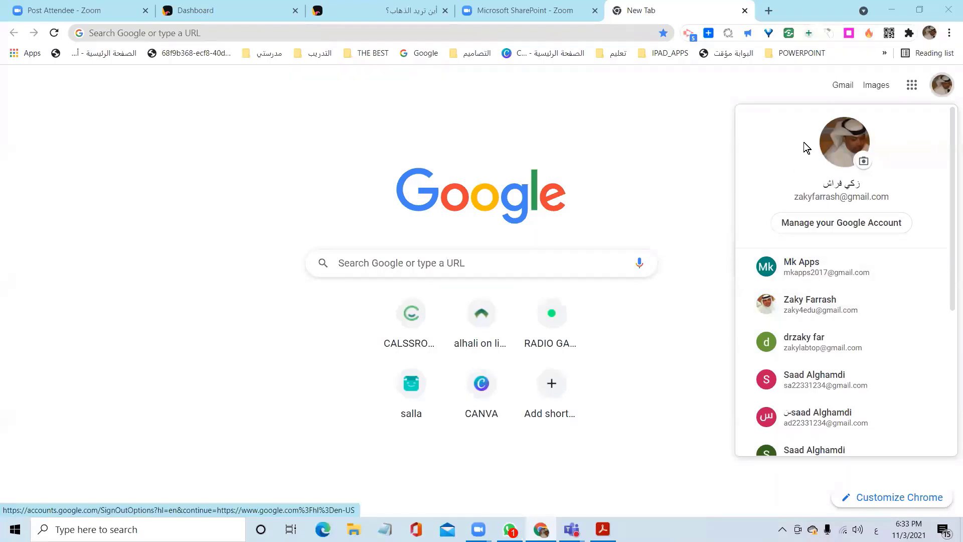
# - Dismiss the account list and open Google Drive through the Google apps launcher
pyautogui.click(645, 150)
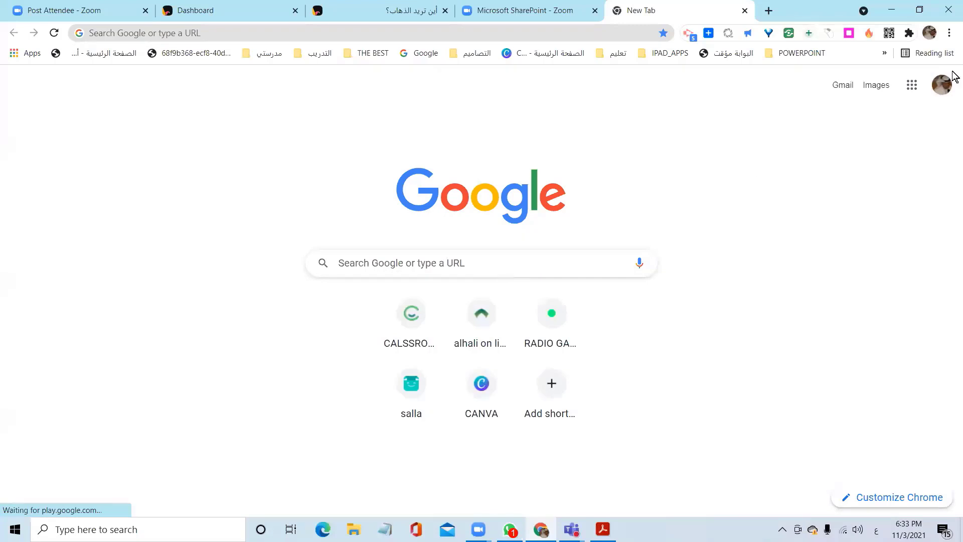
pyautogui.click(912, 87)
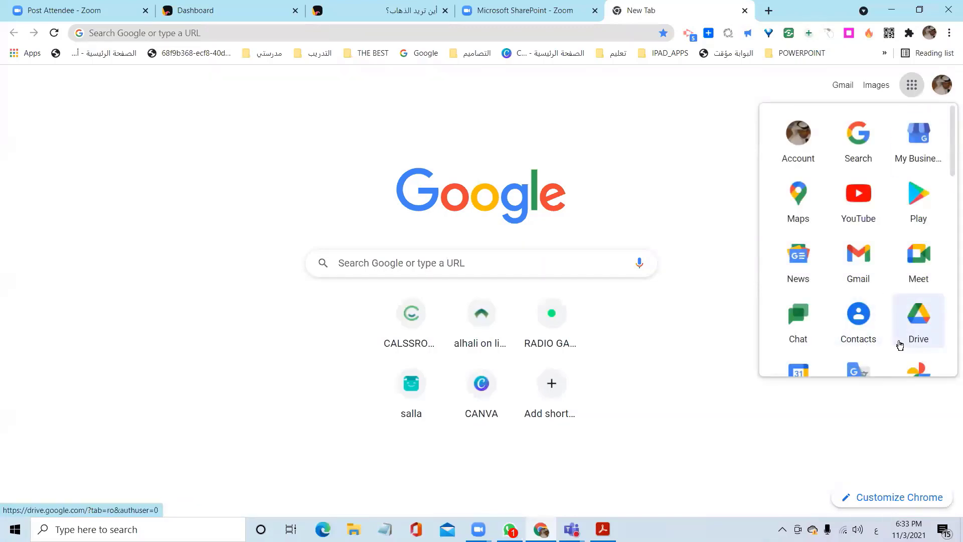
pyautogui.click(663, 347)
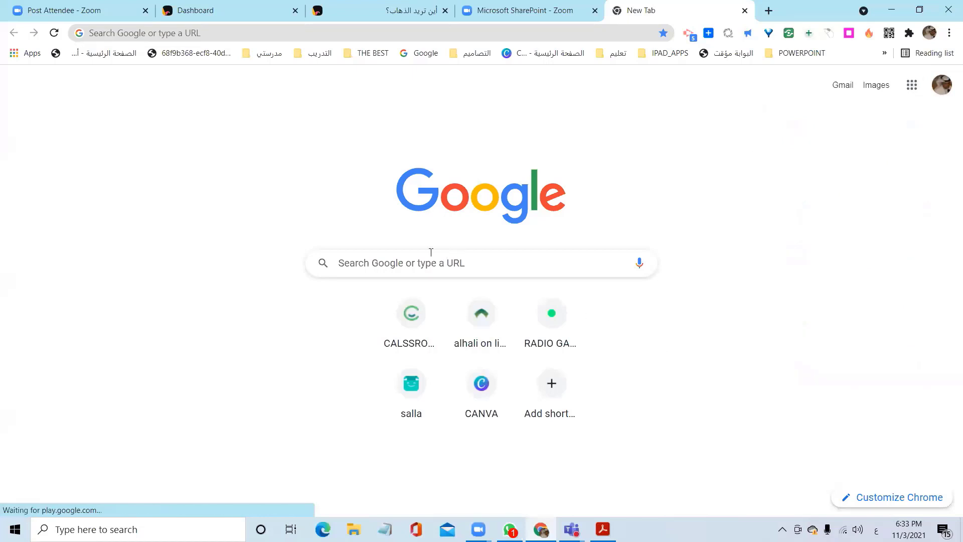
pyautogui.click(910, 84)
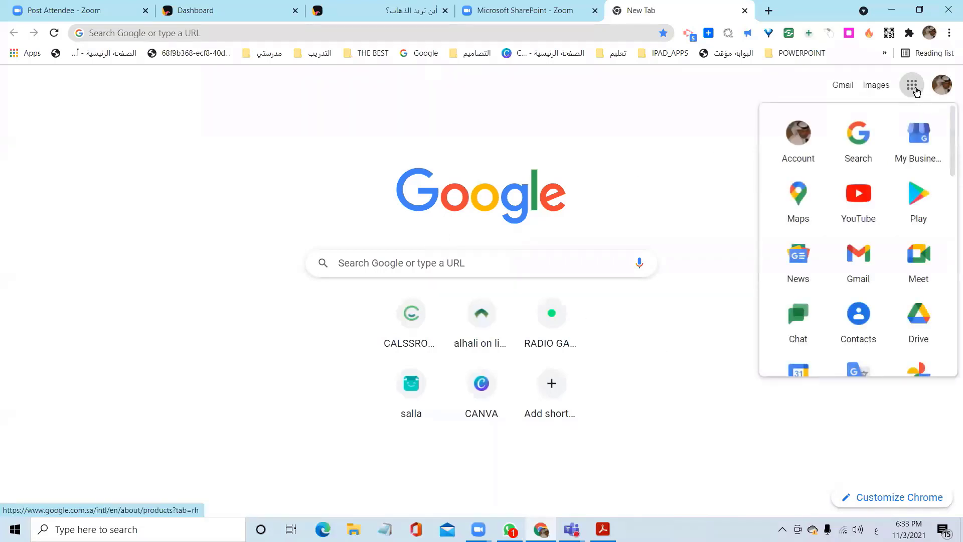
pyautogui.click(917, 315)
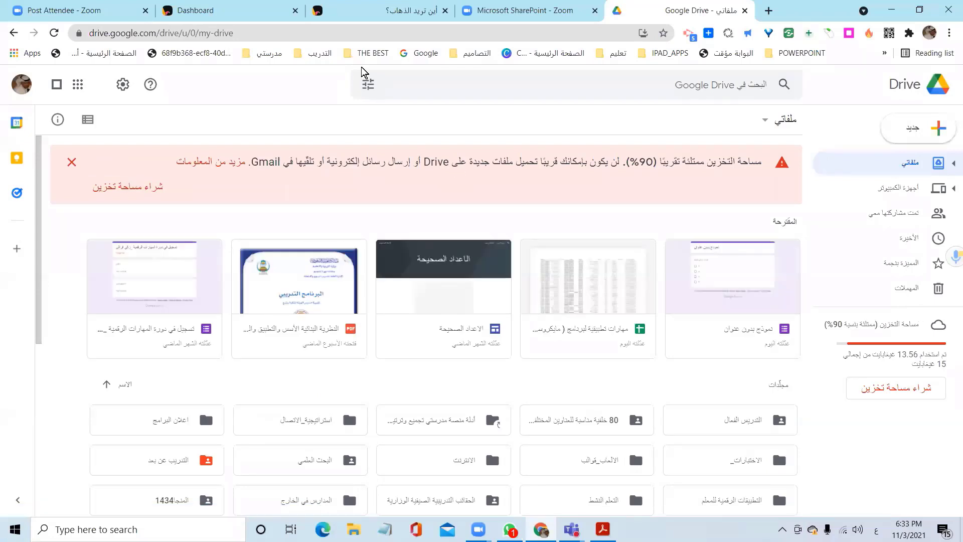
# - Load the Google homepage from the bookmarks in the Microsoft SharePoint browser tab
pyautogui.click(548, 6)
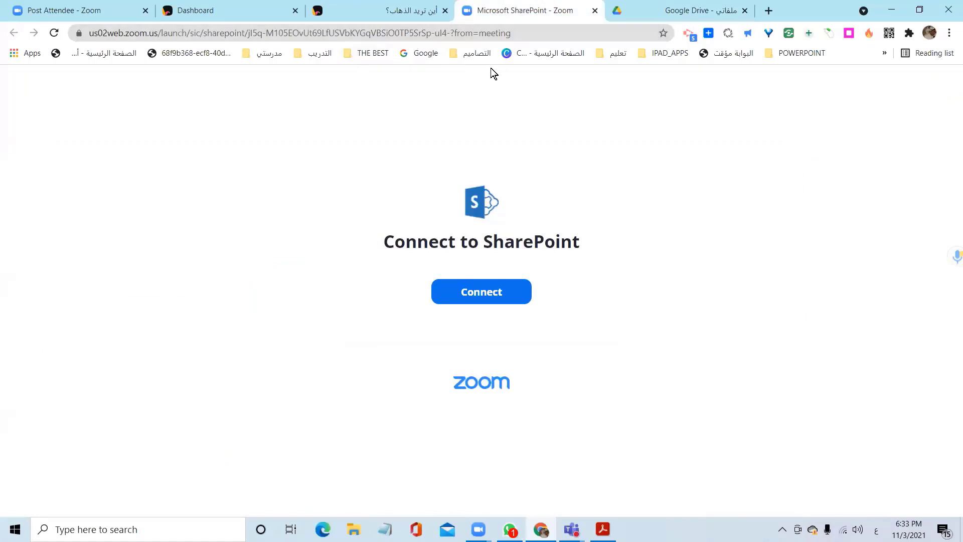
pyautogui.click(420, 53)
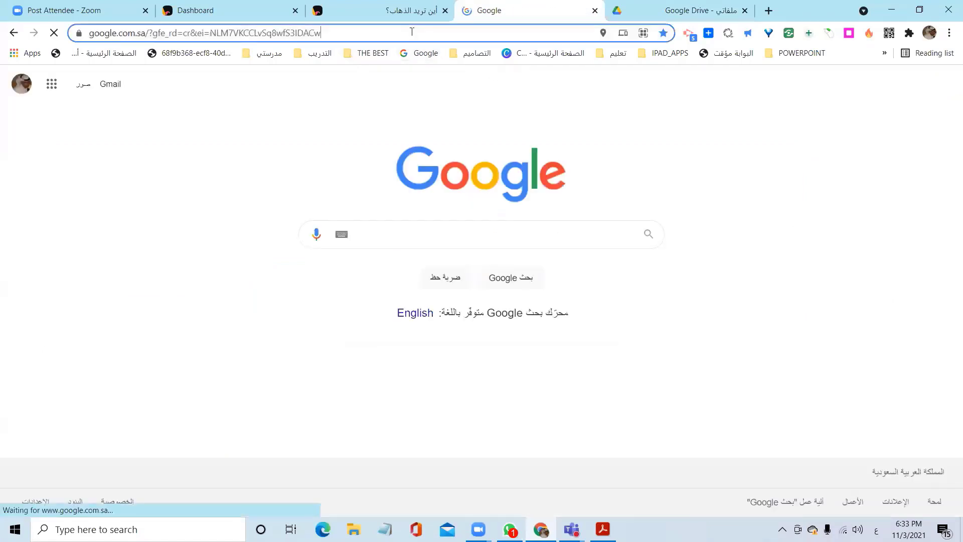
pyautogui.click(411, 32)
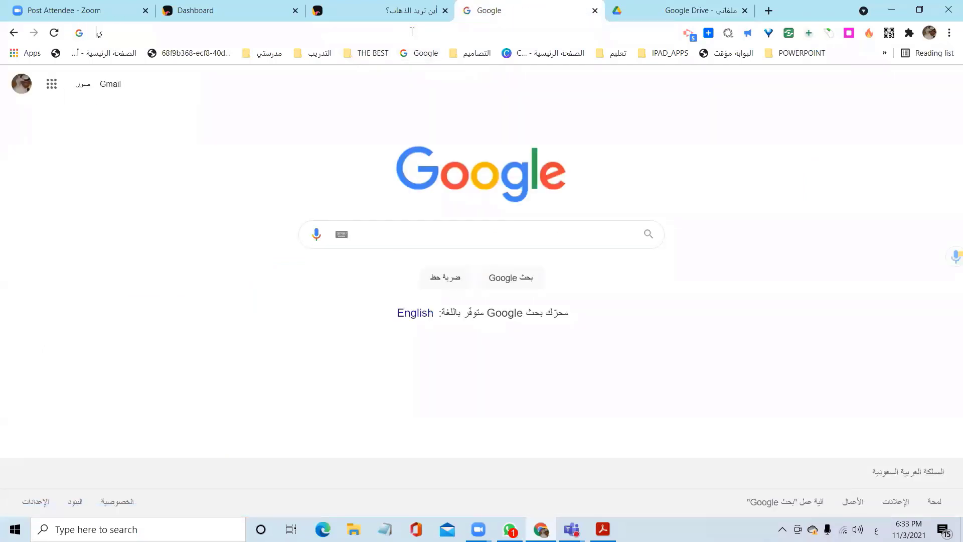
pyautogui.write('يقهرث')
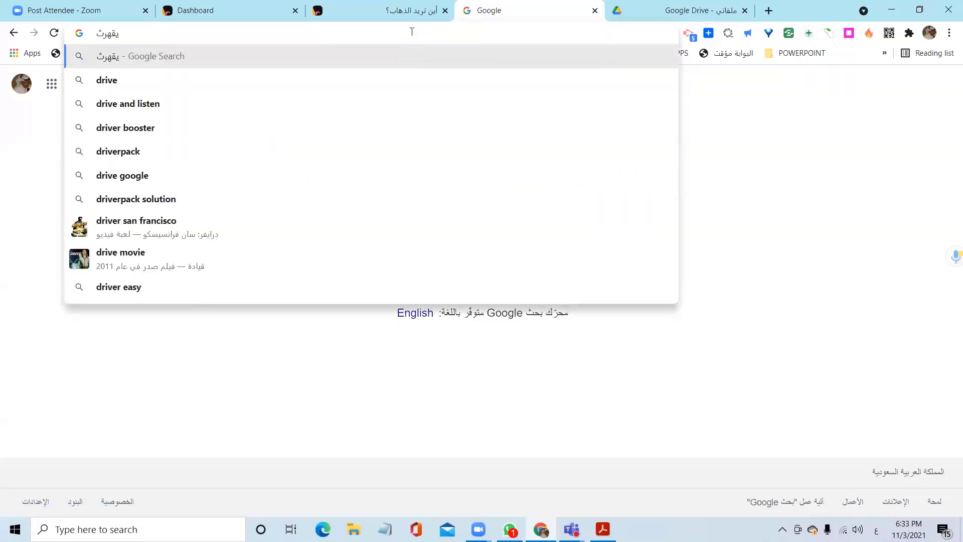
pyautogui.press('BackSpace')
pyautogui.press('BackSpace')
pyautogui.press('BackSpace')
pyautogui.press('BackSpace')
pyautogui.press('BackSpace')
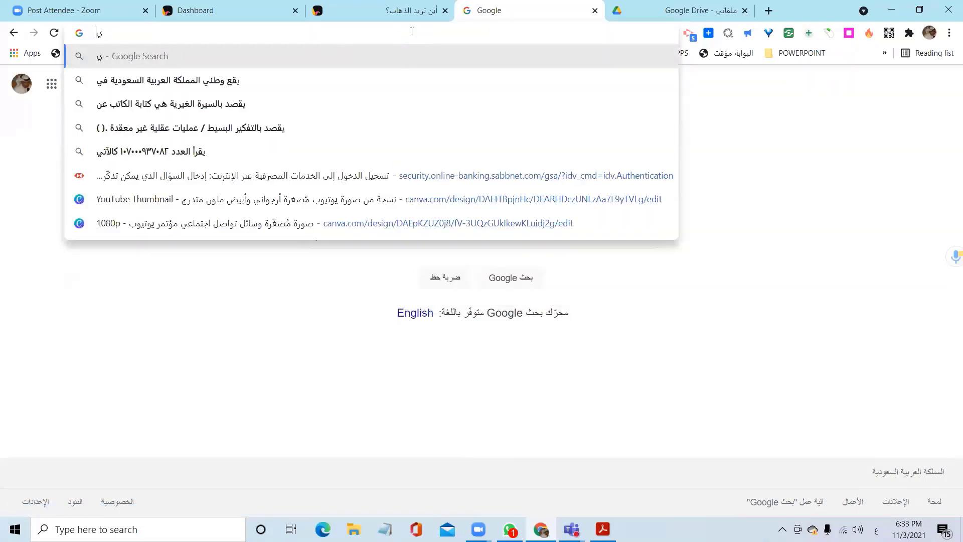
# - Switch the input language to English and go to drive.google.com
pyautogui.hotkey('alt', 'shift')
pyautogui.write('drive')
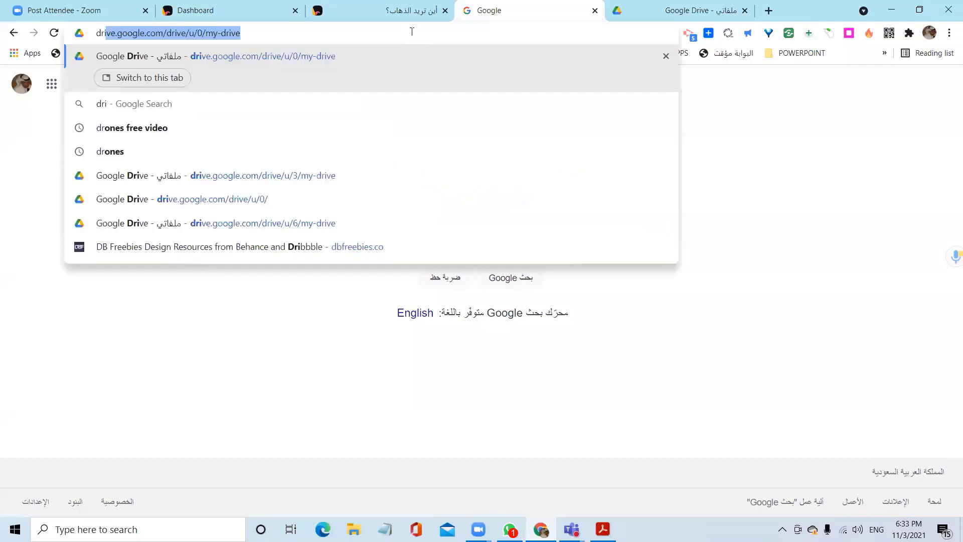
pyautogui.write('.goog')
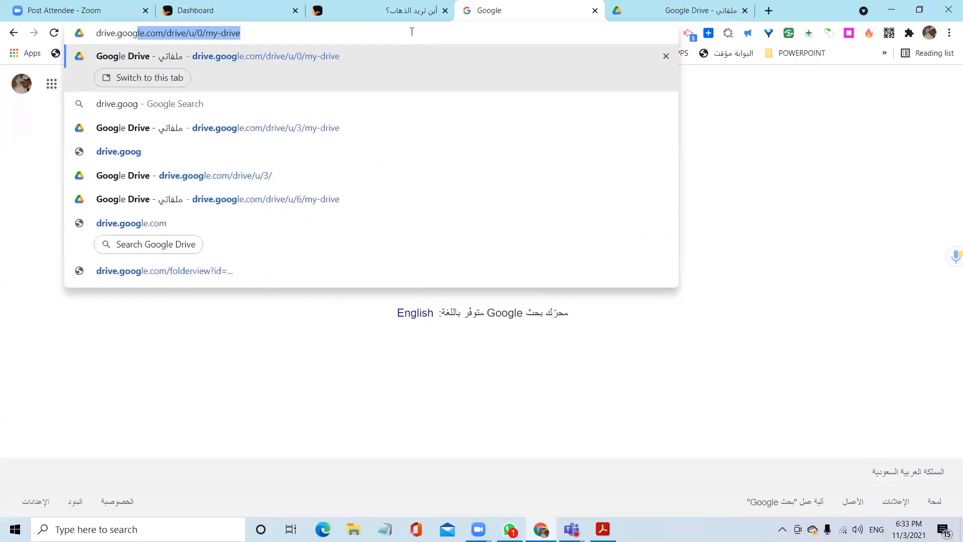
pyautogui.write('le.com')
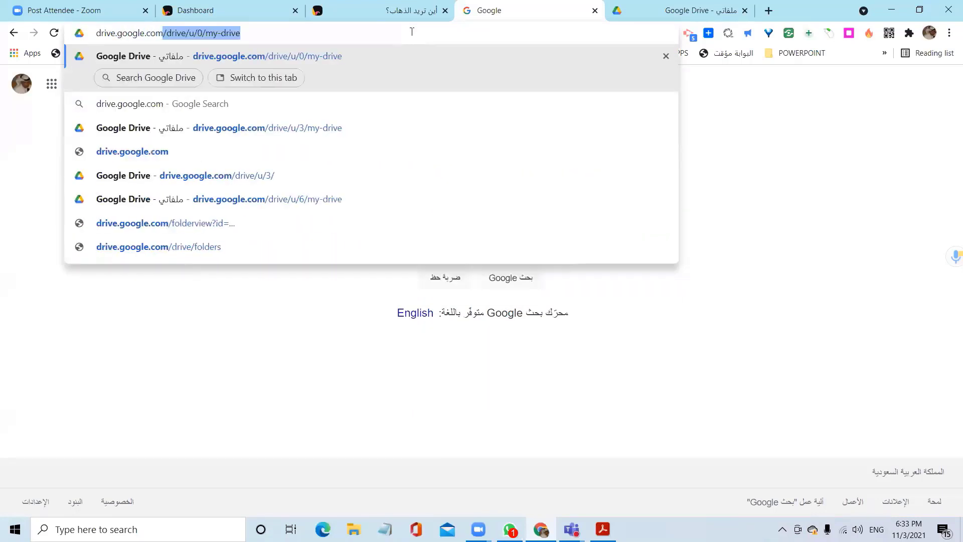
pyautogui.press('Return')
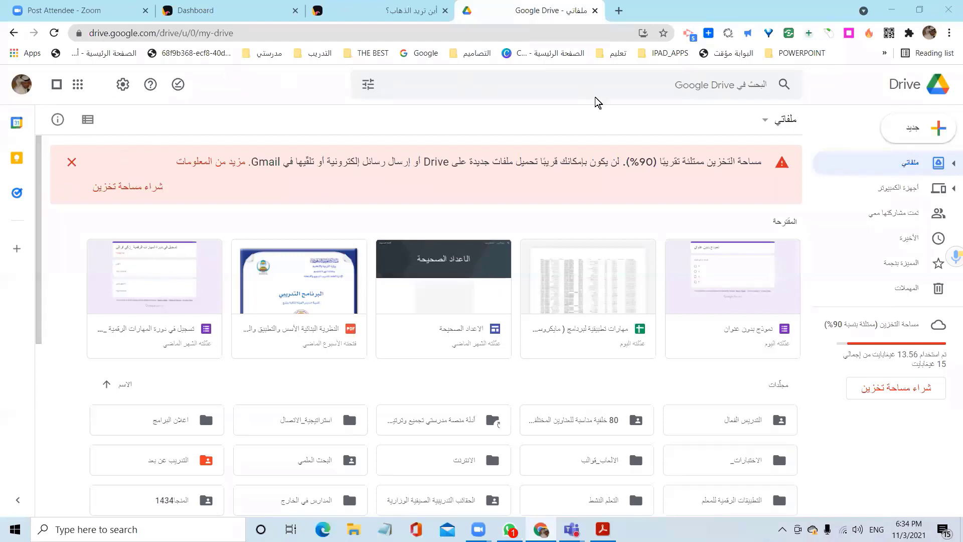
pyautogui.click(621, 87)
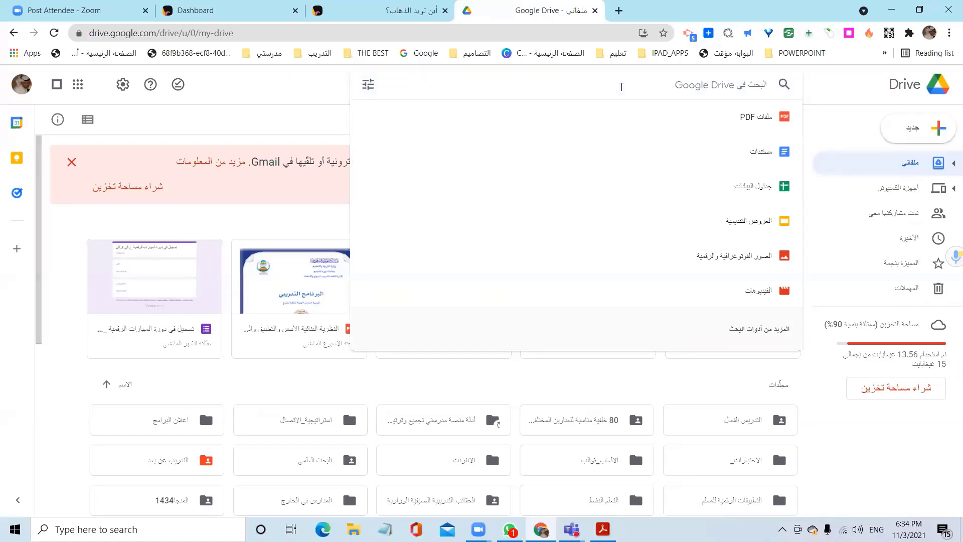
pyautogui.write(';at')
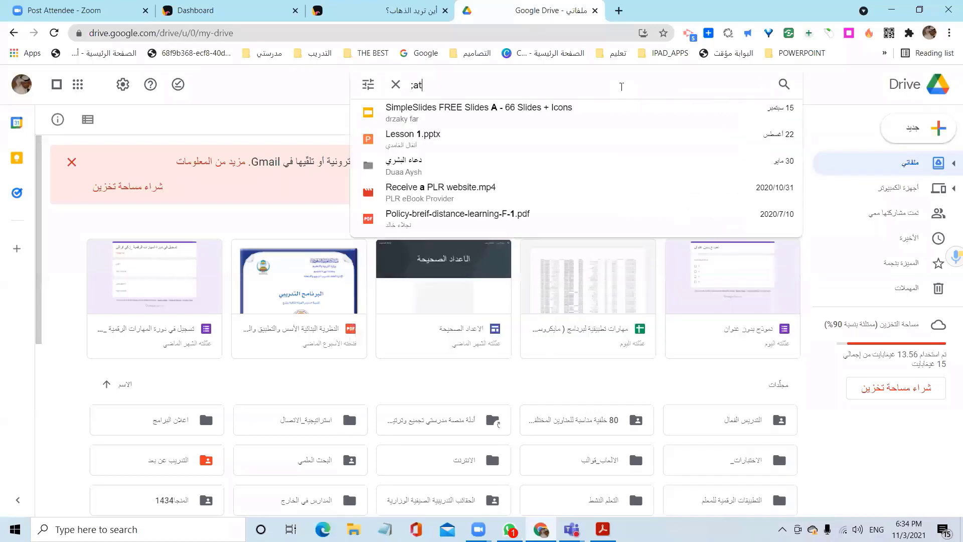
pyautogui.press('BackSpace')
pyautogui.press('BackSpace')
pyautogui.press('BackSpace')
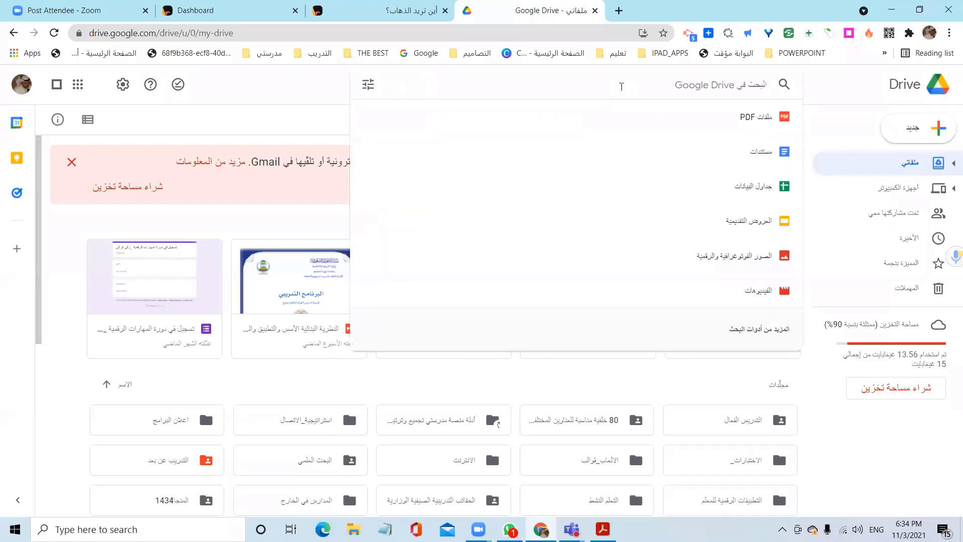
# - Switch the input language to Arabic, search Drive for "كشف", and clear the query
pyautogui.hotkey('alt', 'shift')
pyautogui.write('كشفا')
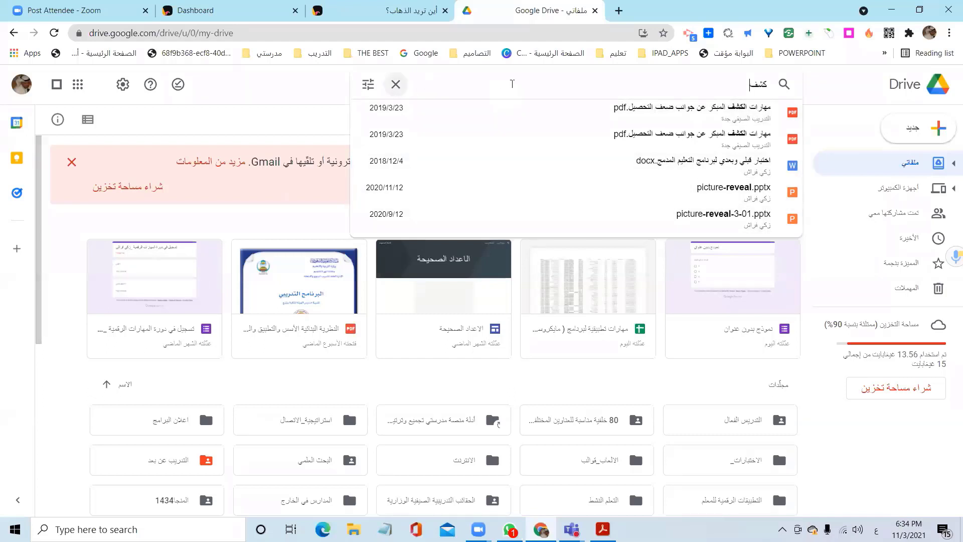
pyautogui.press('BackSpace')
pyautogui.press('BackSpace')
pyautogui.press('BackSpace')
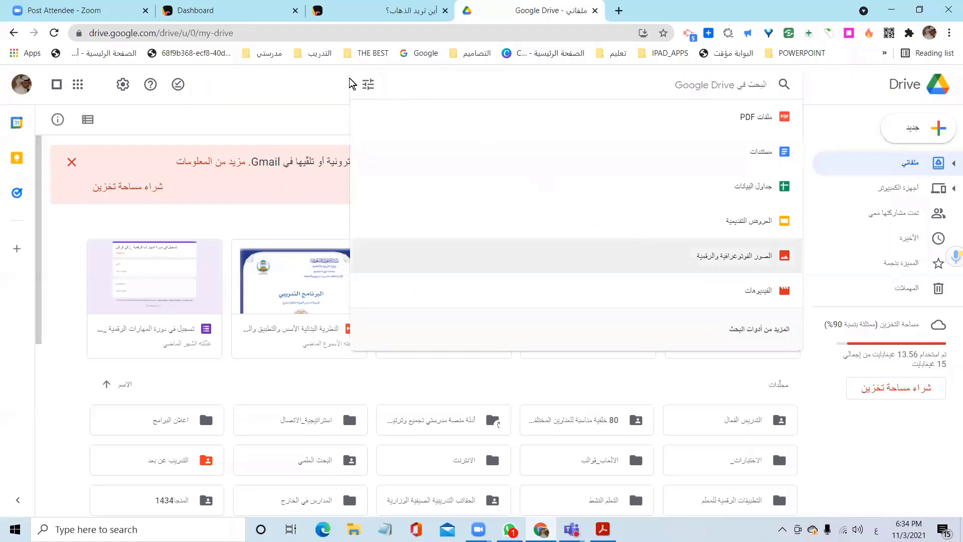
# - Run an advanced Drive search limited to forms (النماذج) and browse the results
pyautogui.click(369, 86)
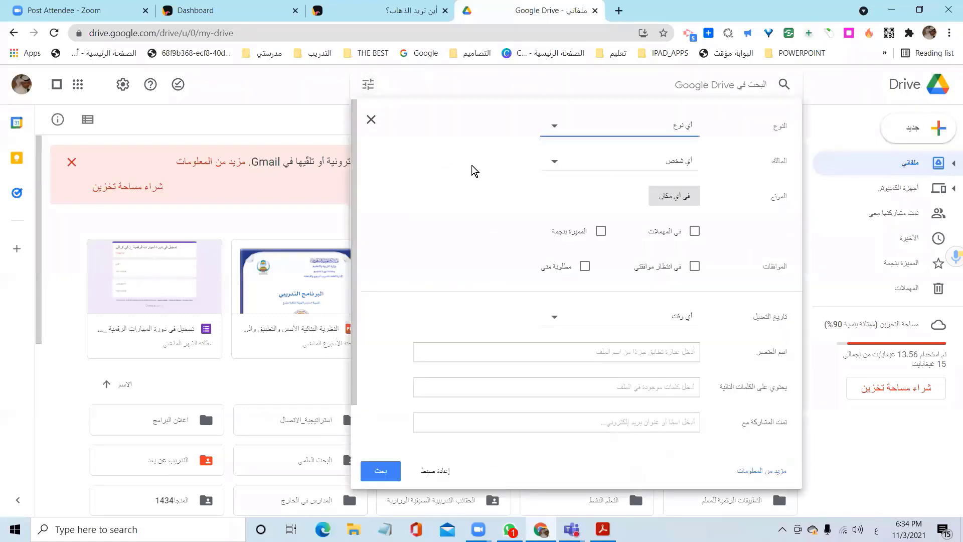
pyautogui.click(576, 130)
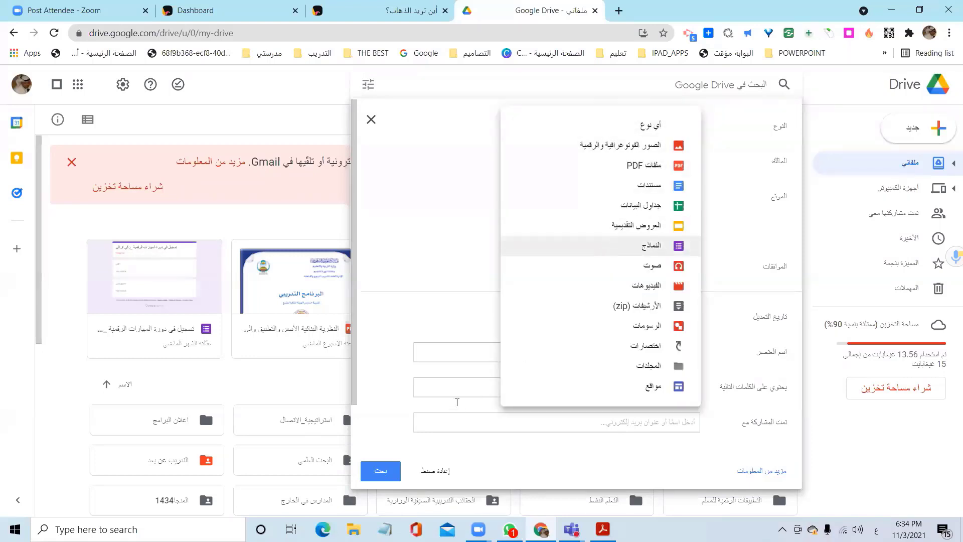
pyautogui.press('Return')
pyautogui.press('Return')
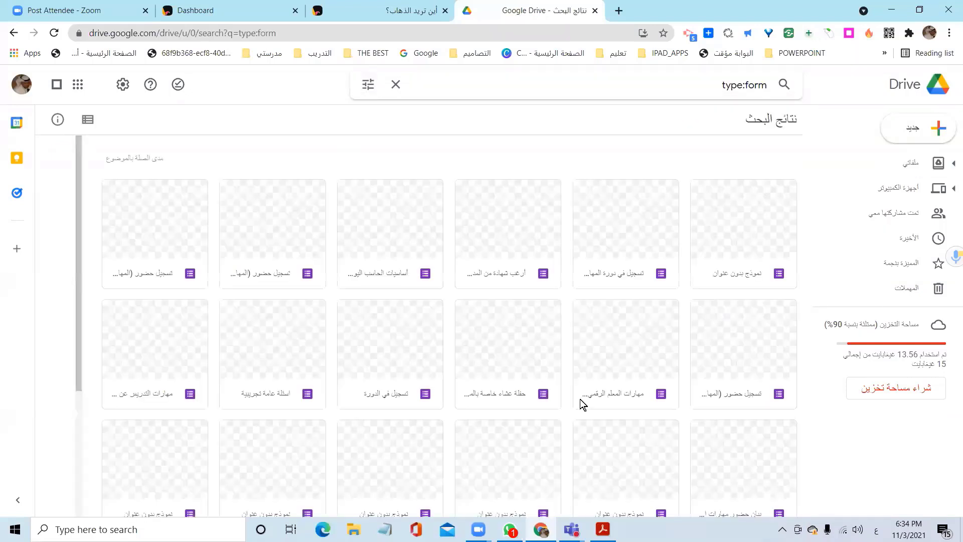
pyautogui.scroll(-10, 581, 403)
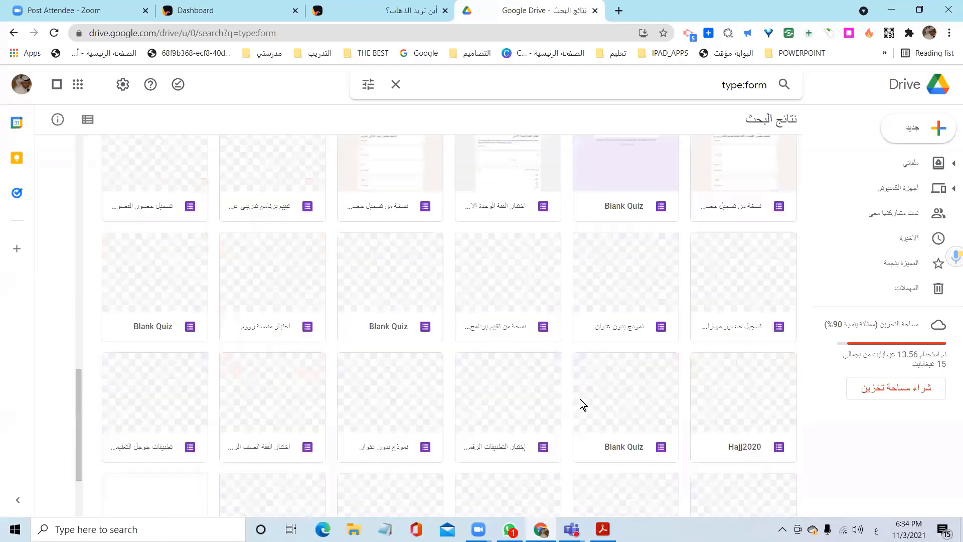
pyautogui.scroll(-2, 581, 403)
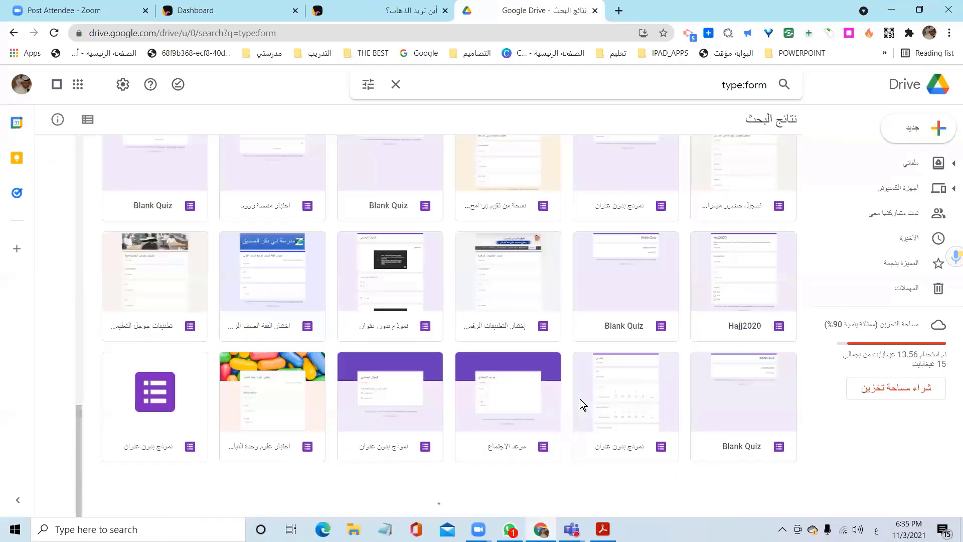
pyautogui.scroll(-3, 580, 399)
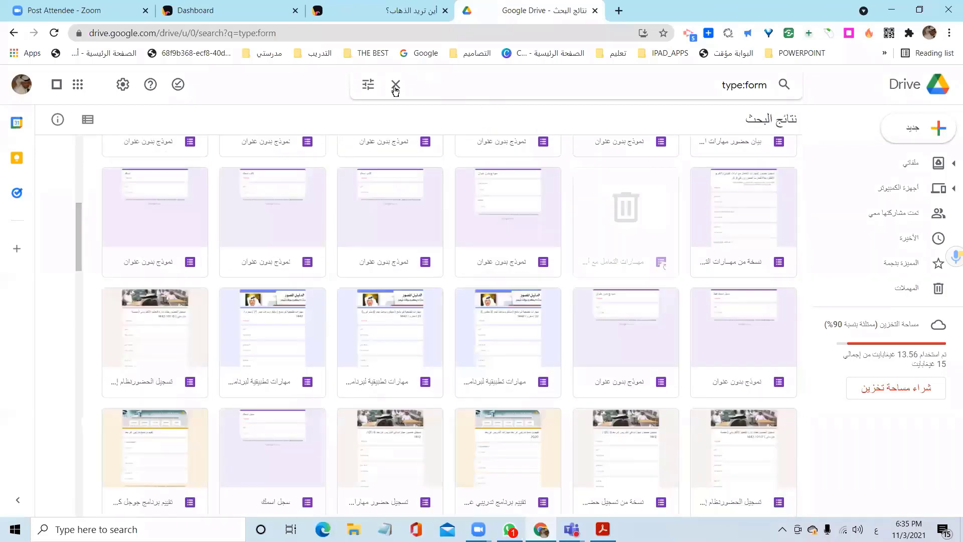
# - Run an advanced Drive search limited to PDF files (ملفات PDF), browse the results, and clear the query
pyautogui.click(369, 86)
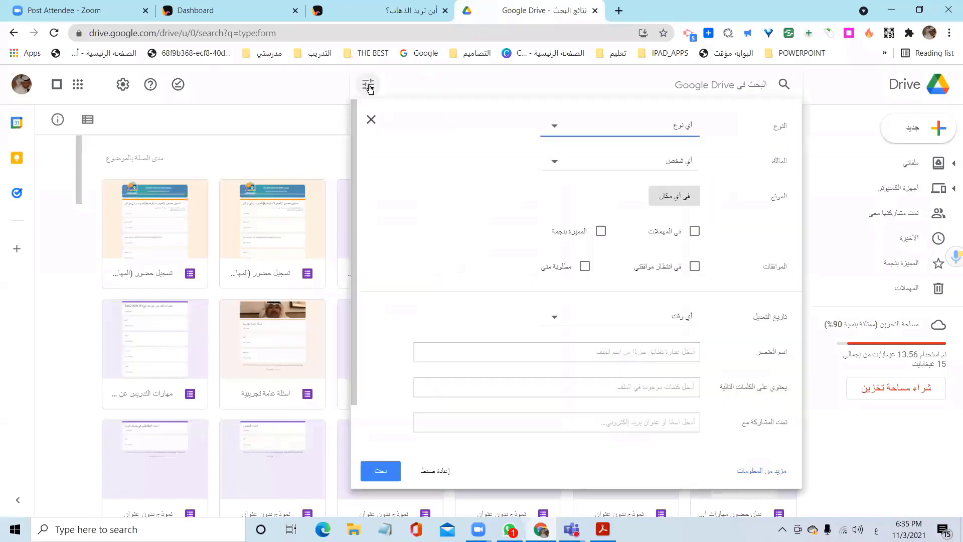
pyautogui.click(555, 128)
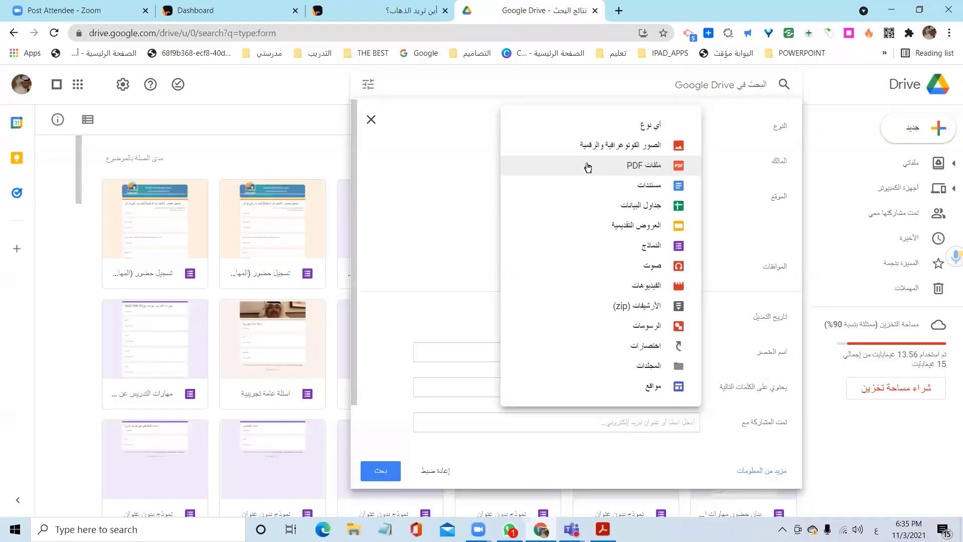
pyautogui.click(588, 167)
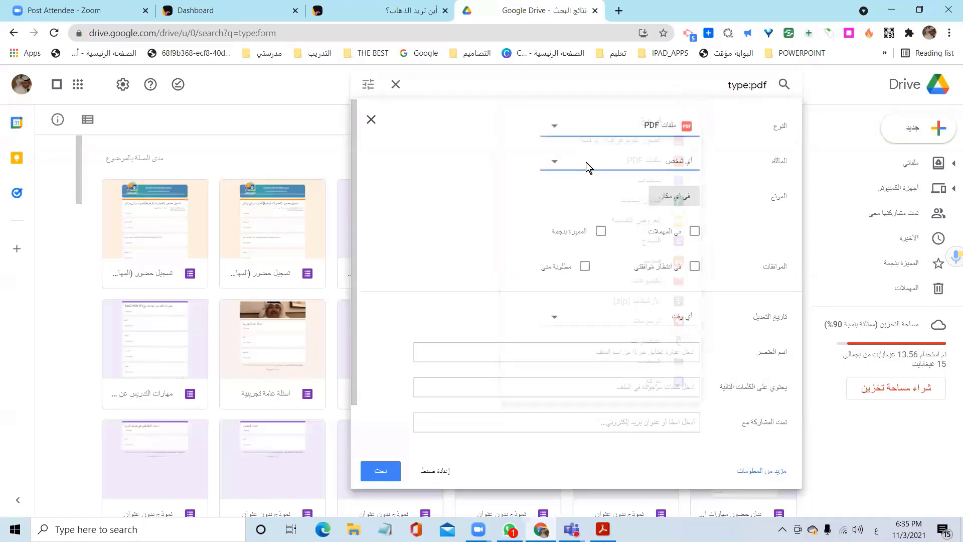
pyautogui.click(373, 474)
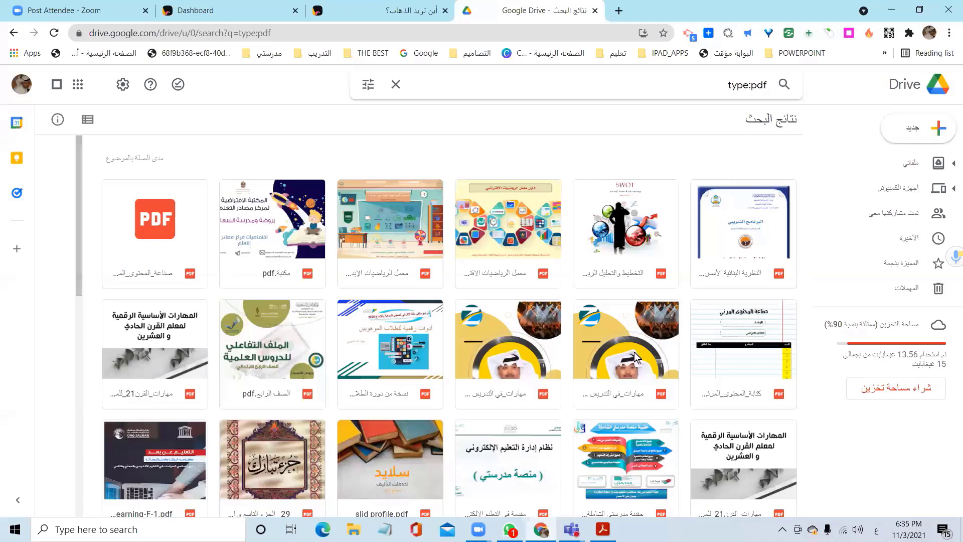
pyautogui.scroll(-5, 634, 352)
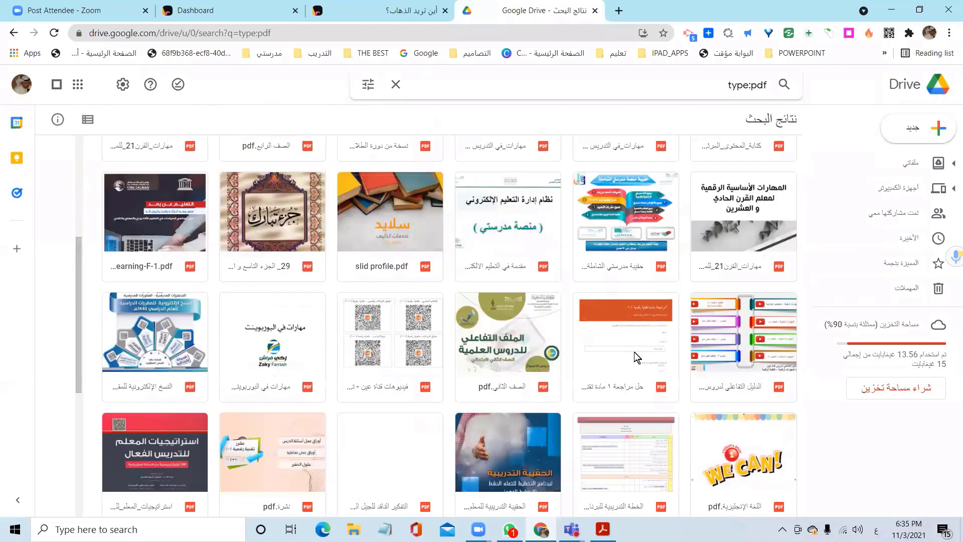
pyautogui.scroll(-5, 634, 351)
pyautogui.press('Home')
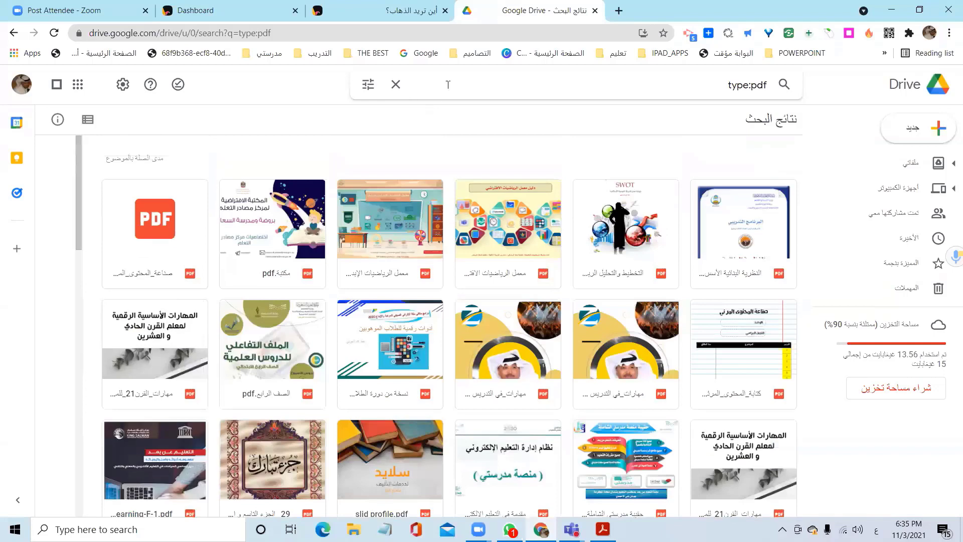
pyautogui.press('Return')
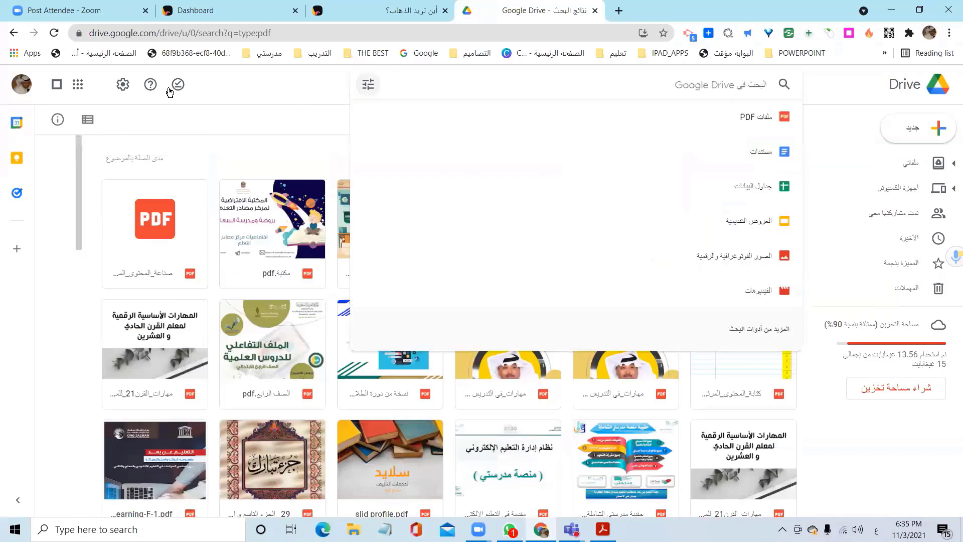
pyautogui.press('Escape')
# - Open the Drive settings (الإعدادات)
pyautogui.click(122, 83)
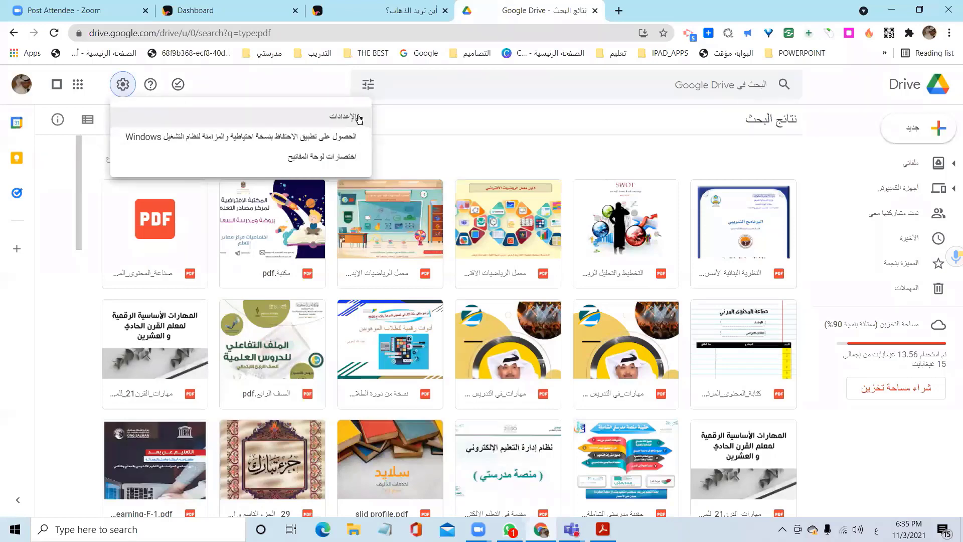
pyautogui.hotkey('ctrl', '+')
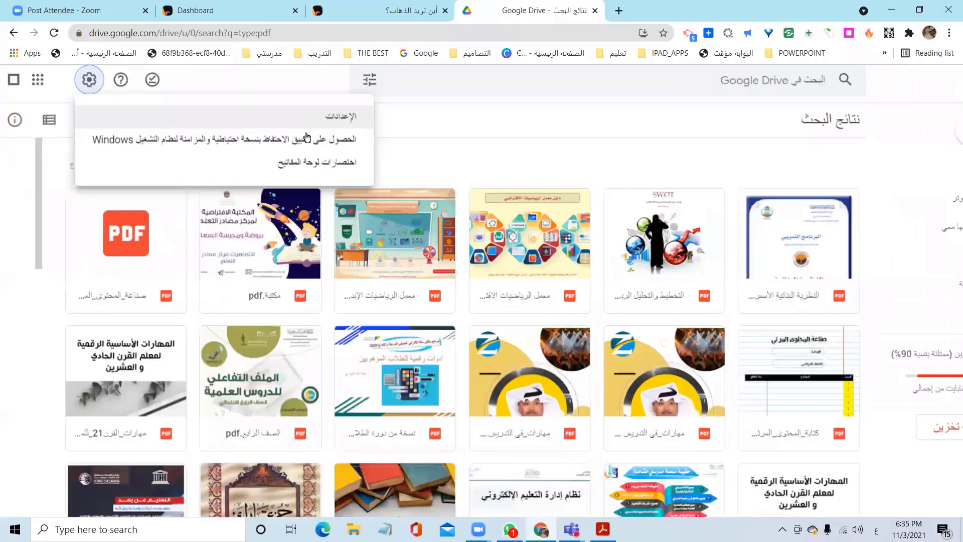
pyautogui.hotkey('ctrl', '+')
pyautogui.hotkey('ctrl', '+')
pyautogui.hotkey('ctrl', '-')
pyautogui.hotkey('ctrl', '-')
pyautogui.hotkey('ctrl', '-')
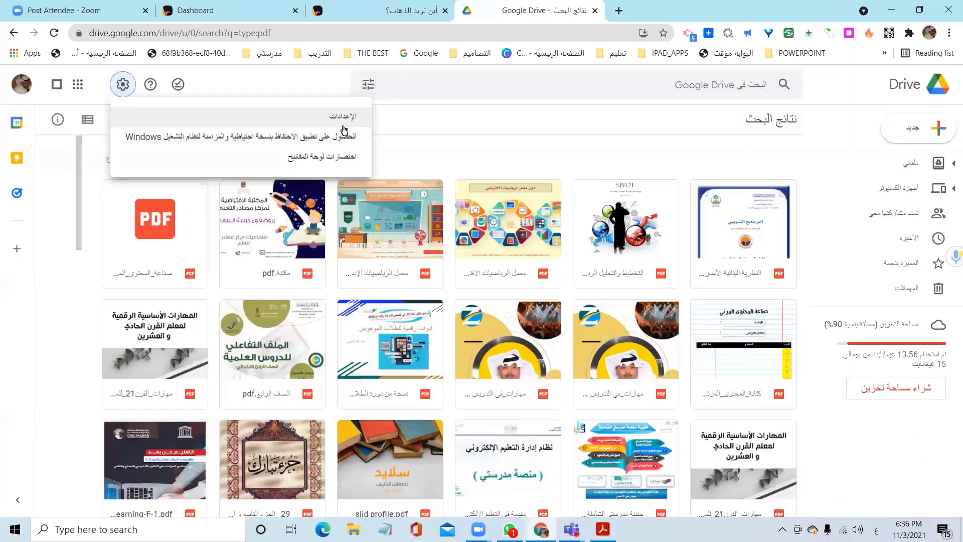
pyautogui.click(344, 125)
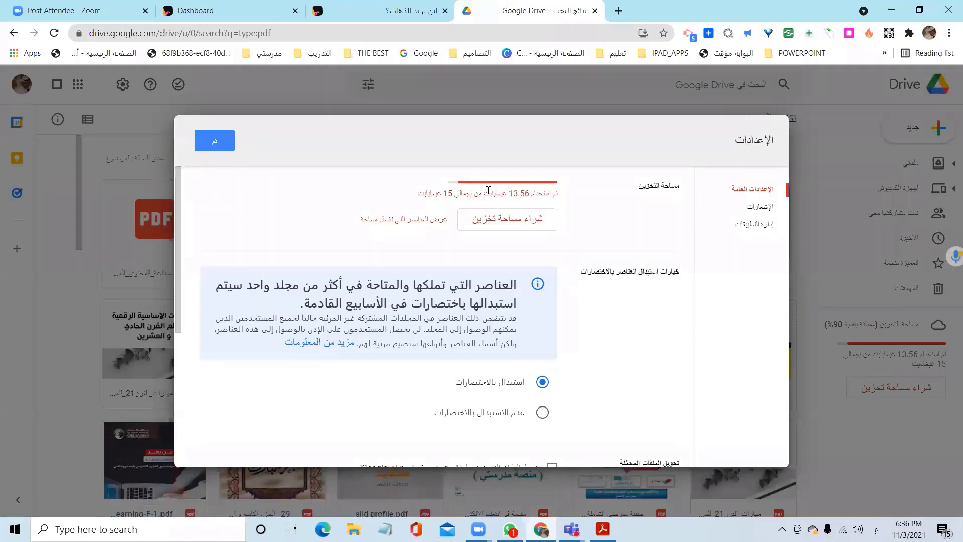
# - Review the general settings, including the upload conversion, language (اللغة), offline and density options, and close the settings
pyautogui.scroll(-5, 481, 224)
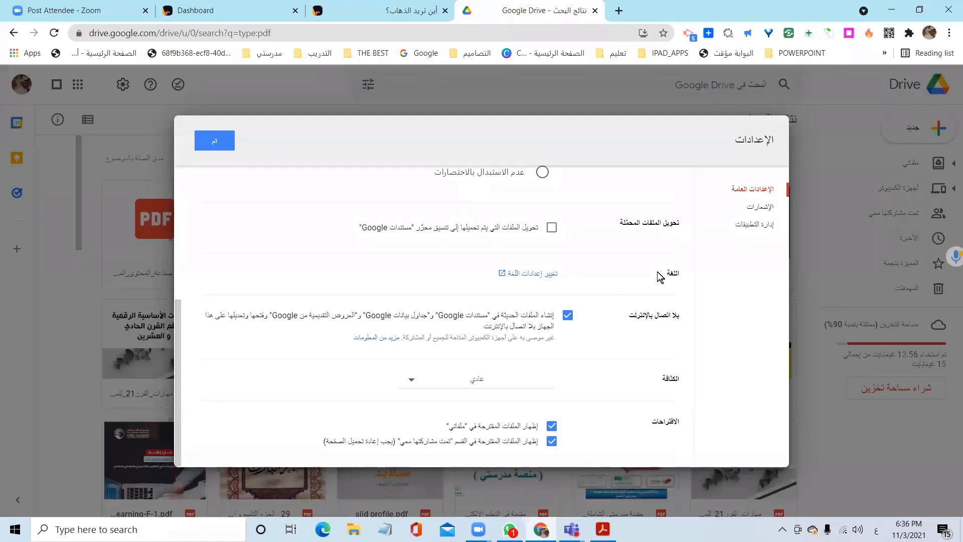
pyautogui.scroll(3, 613, 268)
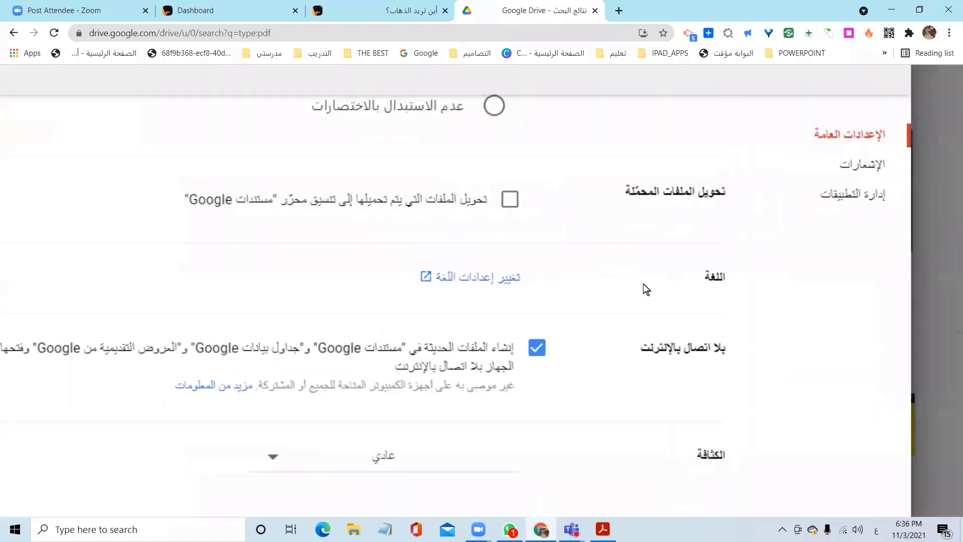
pyautogui.scroll(2, 643, 286)
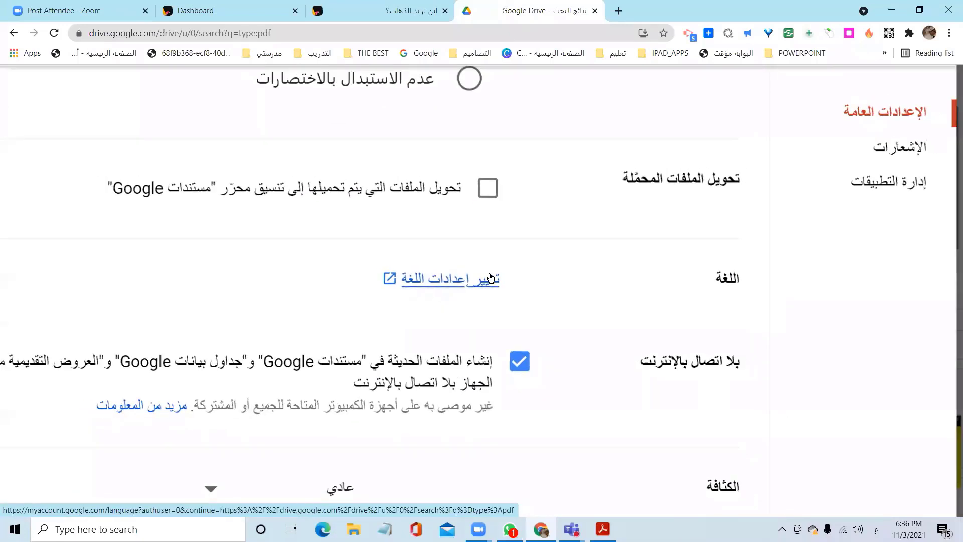
pyautogui.scroll(-5, 491, 277)
pyautogui.click(219, 143)
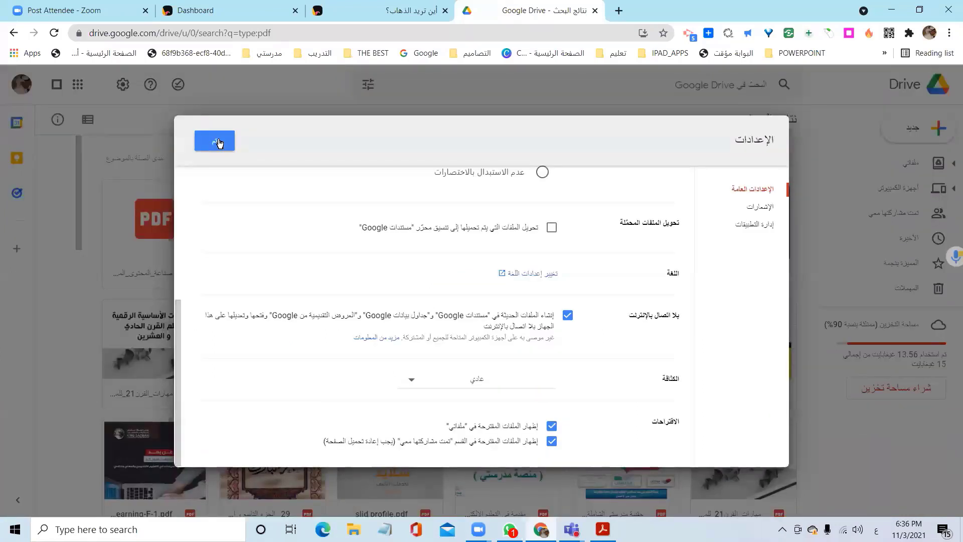
pyautogui.click(220, 144)
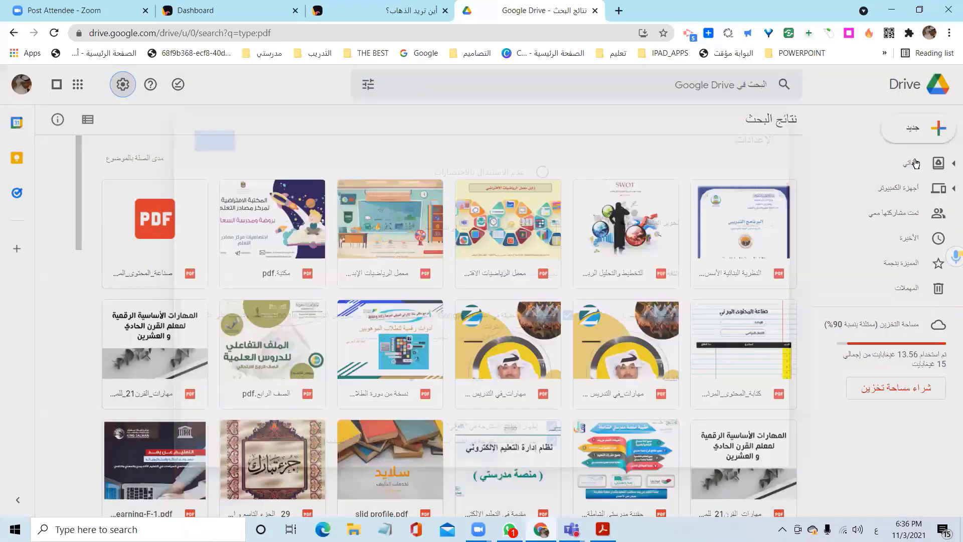
# - Go to My Drive (ملفاتي) and look through the Drive settings again
pyautogui.click(915, 163)
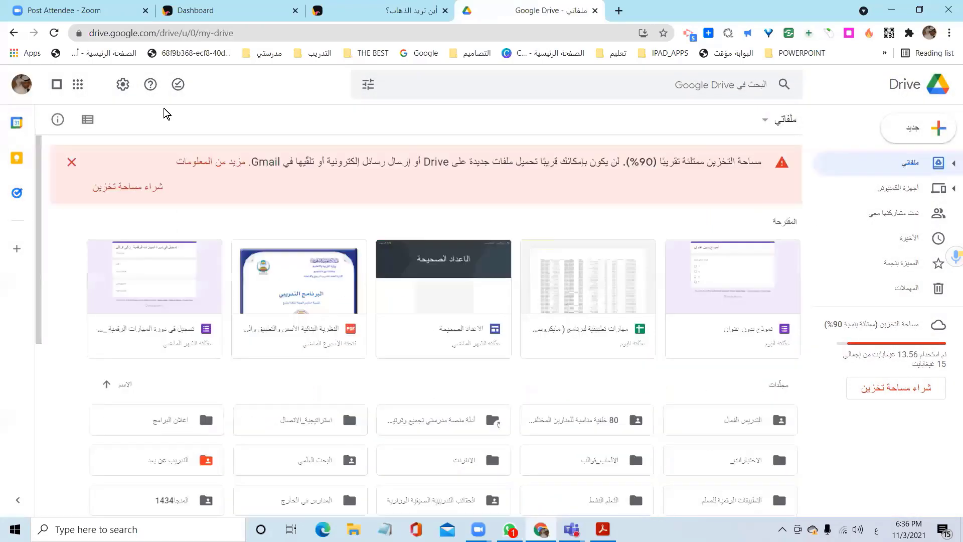
pyautogui.click(123, 85)
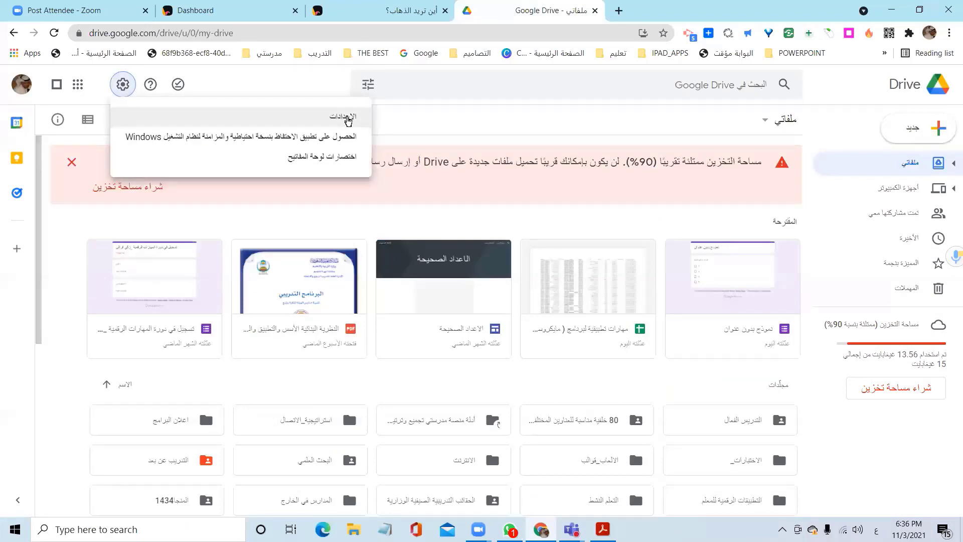
pyautogui.click(349, 122)
pyautogui.scroll(-5, 543, 333)
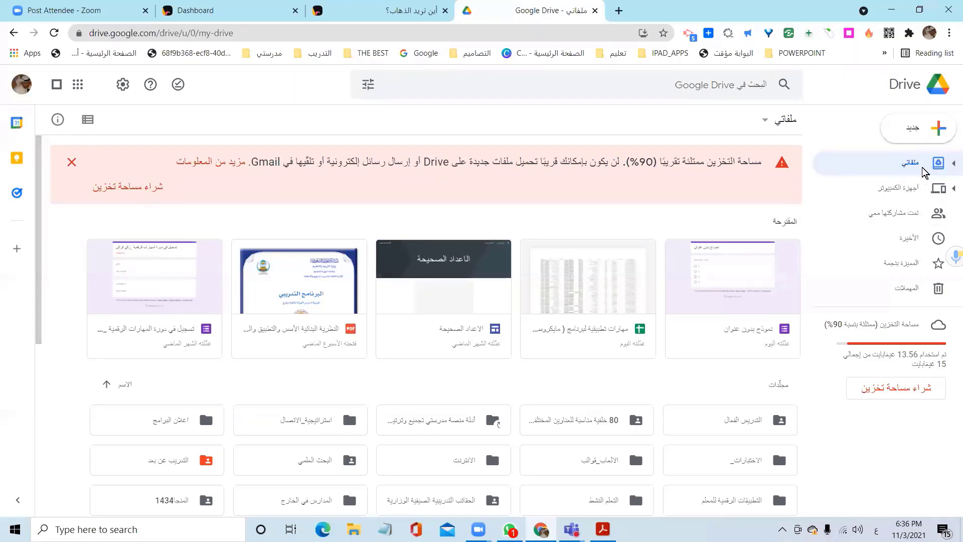
# - Look over the Drive navigation sections, open Shared with me (تمت مشاركتها معي), and browse its folders
pyautogui.scroll(5, 931, 165)
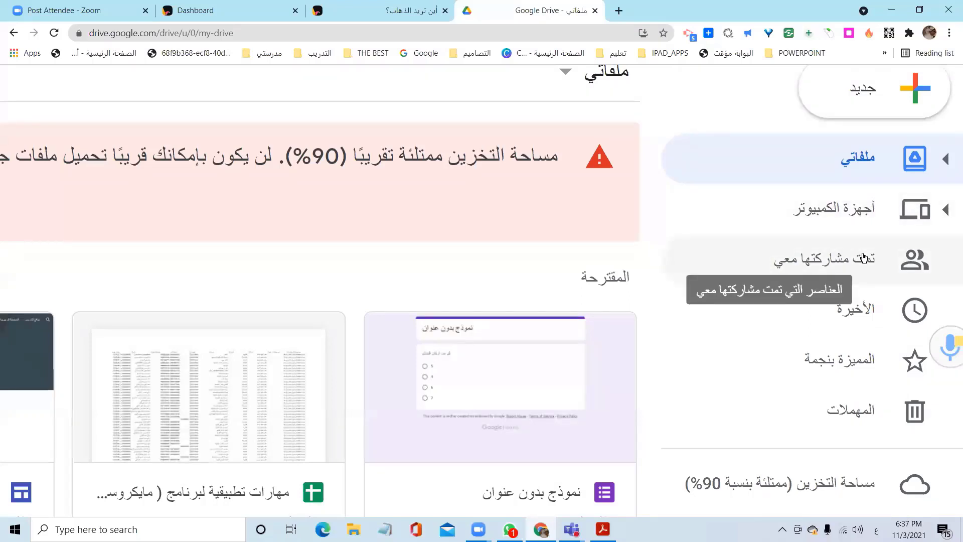
pyautogui.scroll(-5, 618, 478)
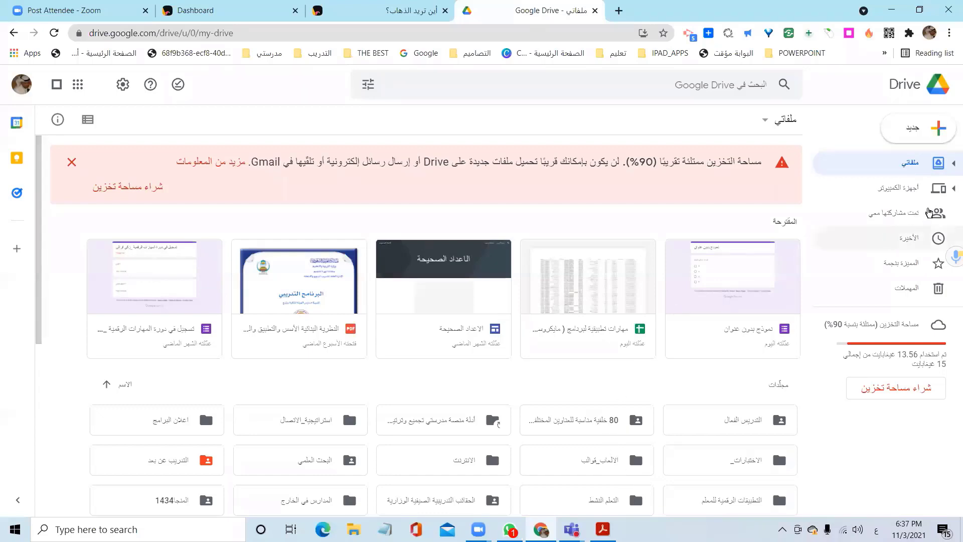
pyautogui.scroll(5, 914, 223)
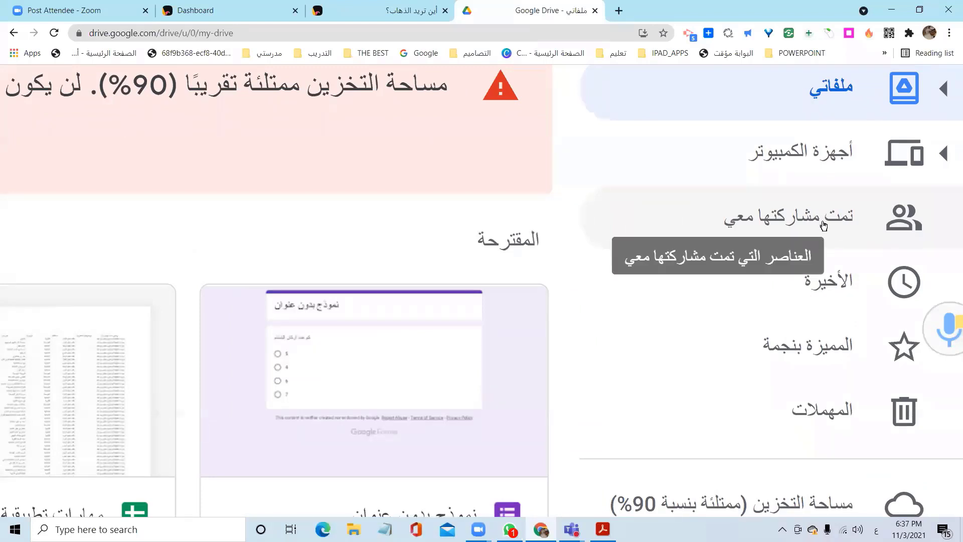
pyautogui.click(818, 210)
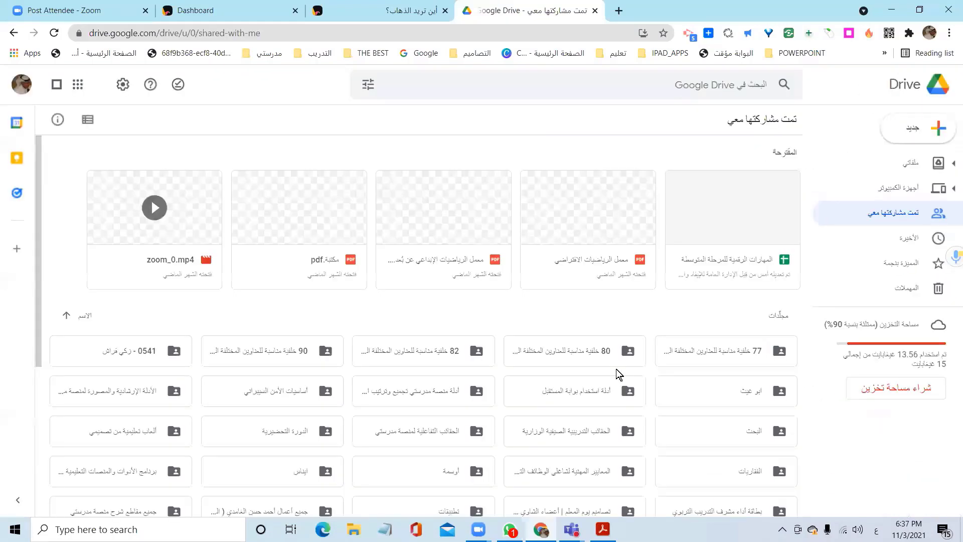
pyautogui.scroll(-3, 616, 369)
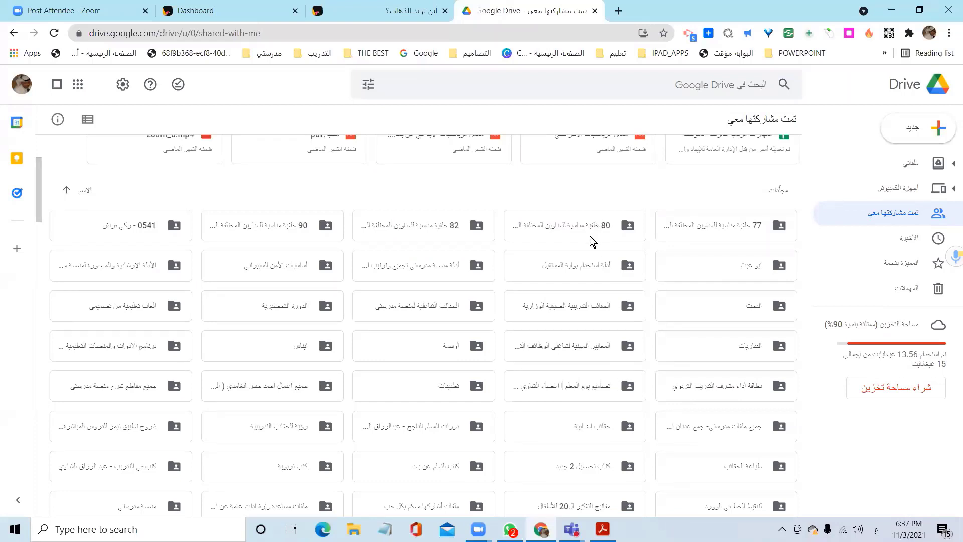
pyautogui.scroll(3, 590, 236)
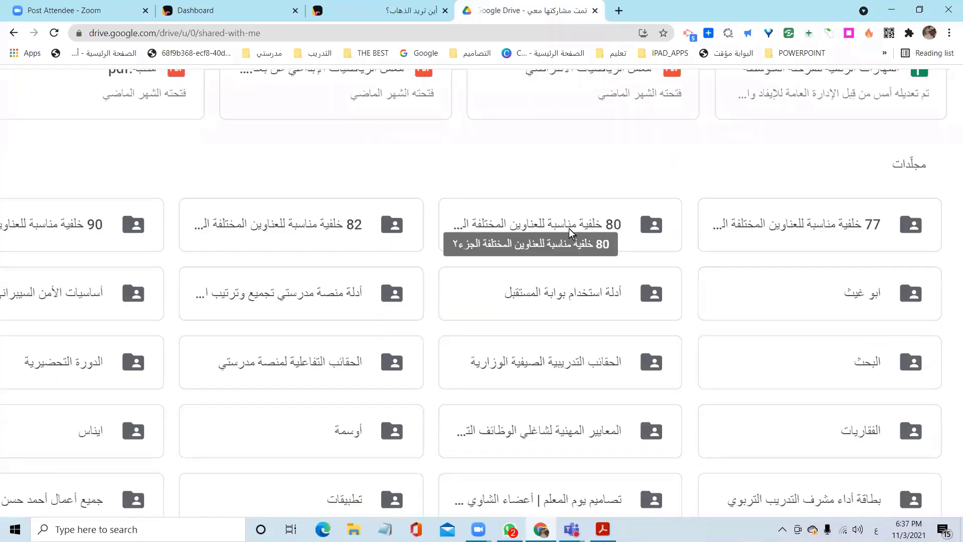
# - Open the shared folder "80 خلفية مناسبة للعناوين المختلفة الجزء٢" and browse its PNG images
pyautogui.doubleClick(570, 231)
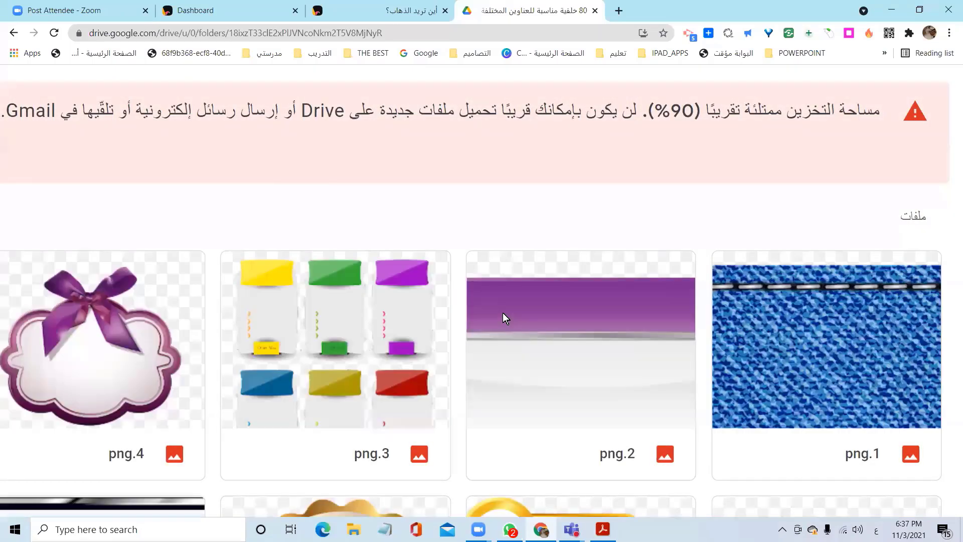
pyautogui.scroll(-5, 502, 312)
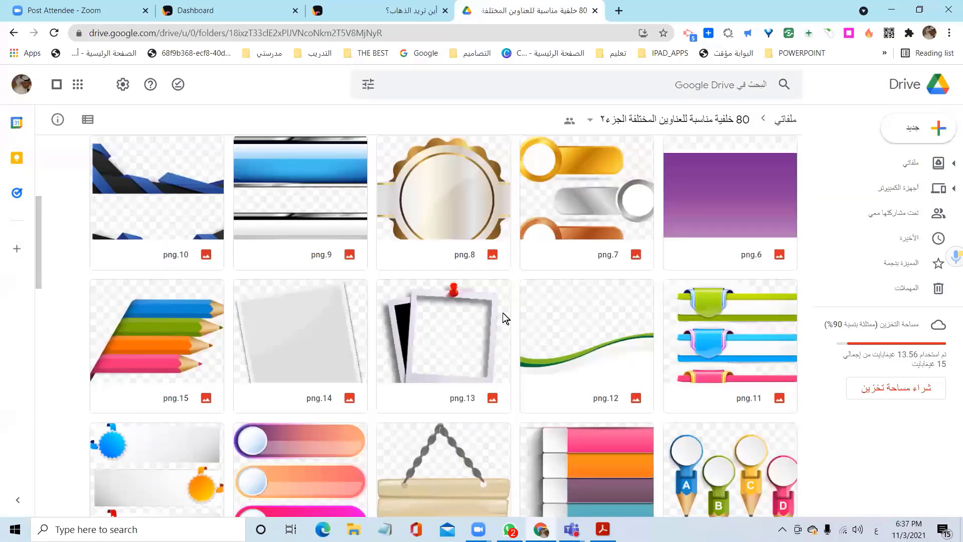
pyautogui.scroll(-10, 503, 312)
pyautogui.scroll(-7, 503, 312)
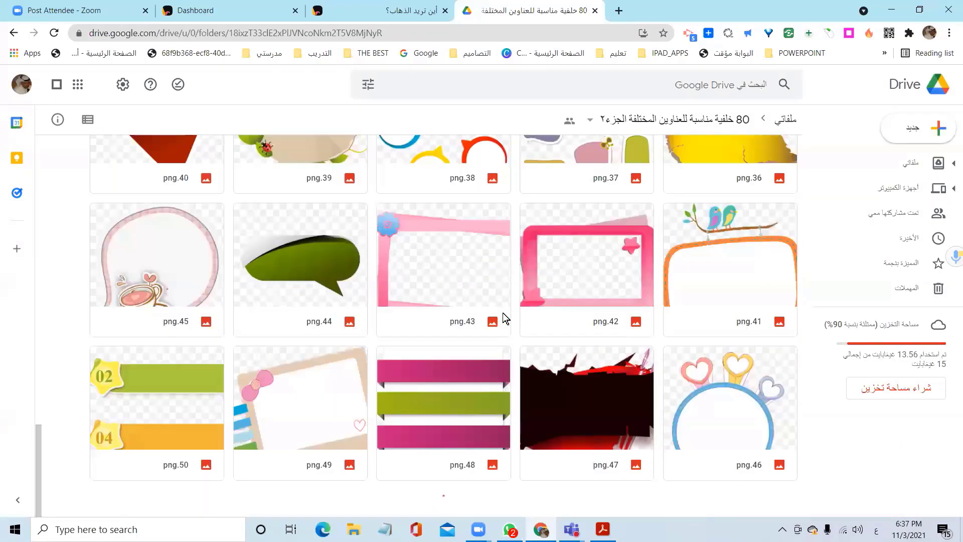
pyautogui.scroll(20, 503, 312)
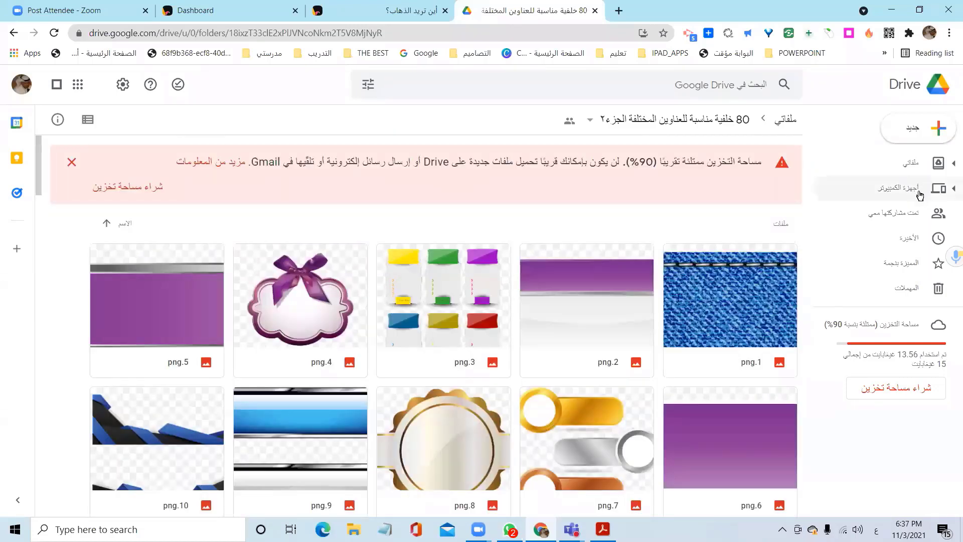
# - Return to Shared with me (تمت مشاركتها معي) and browse the shared folders and files
pyautogui.click(915, 215)
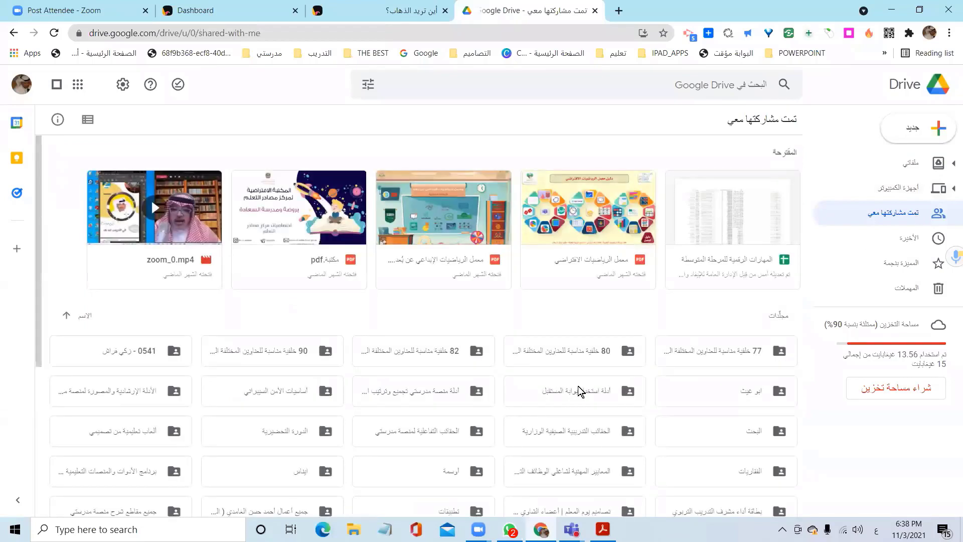
pyautogui.scroll(-3, 578, 387)
pyautogui.scroll(-6, 578, 387)
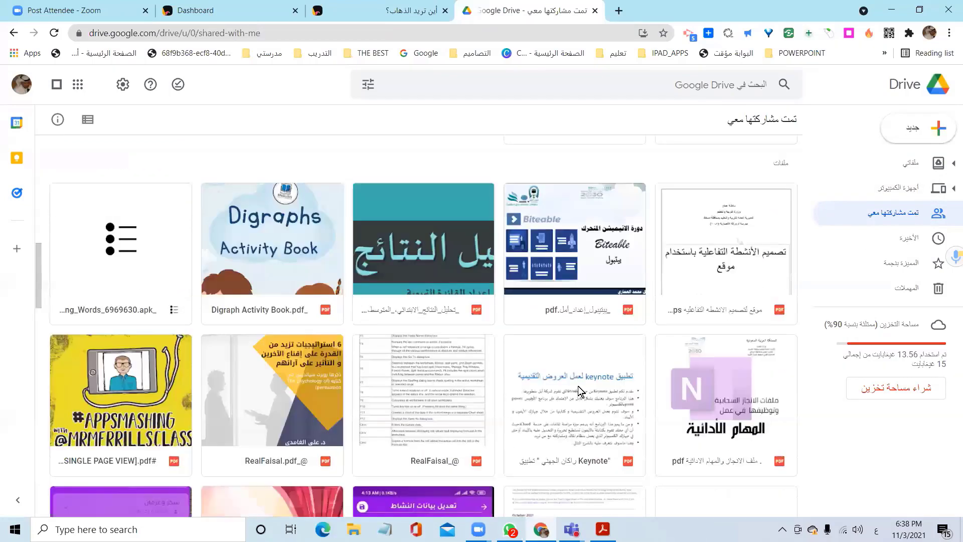
pyautogui.scroll(6, 578, 386)
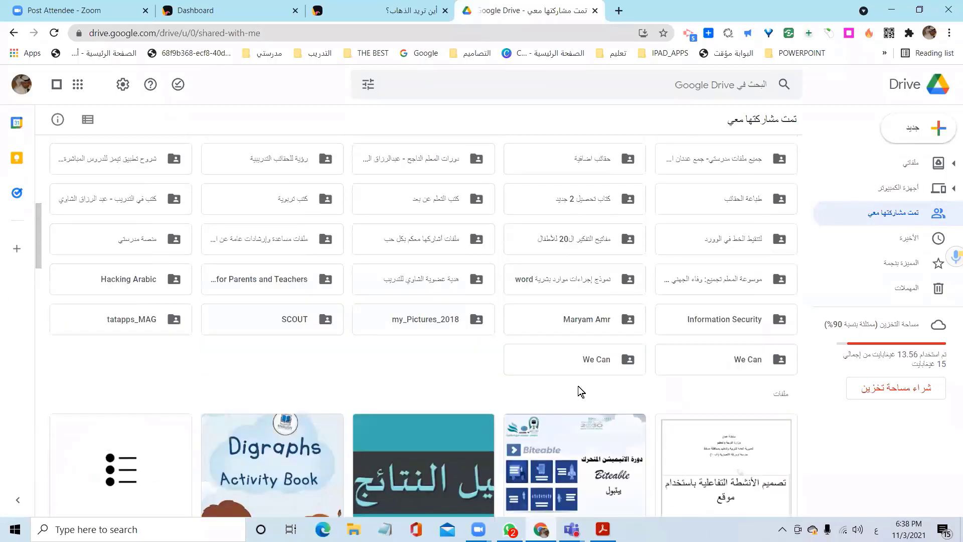
pyautogui.scroll(5, 625, 354)
pyautogui.click(919, 219)
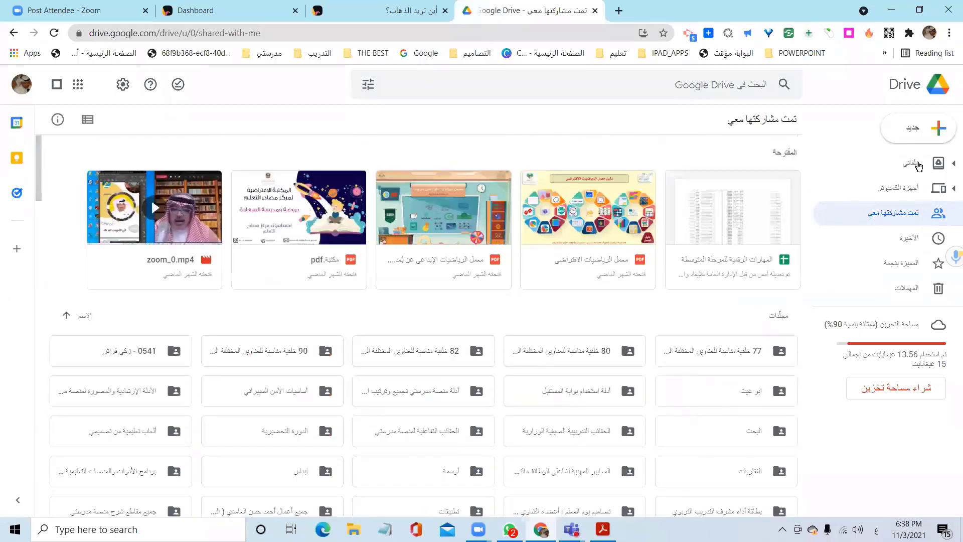
# - Expand the My Drive (ملفاتي) folder tree, browse its folders, and collapse it again
pyautogui.scroll(5, 945, 170)
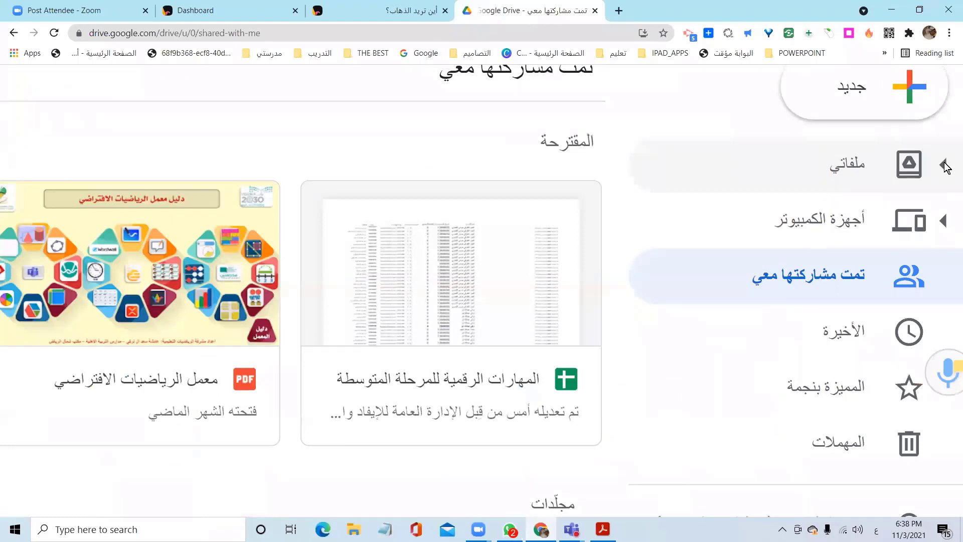
pyautogui.click(945, 167)
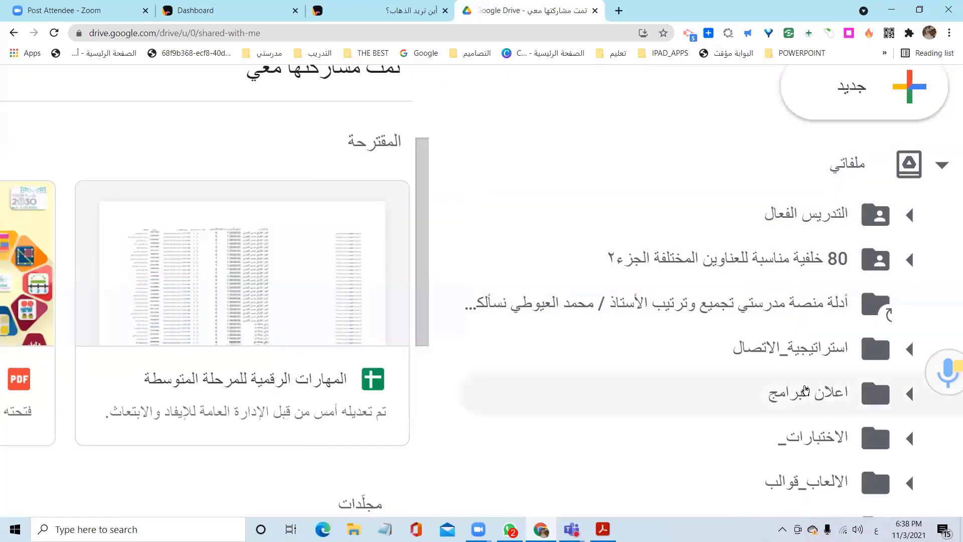
pyautogui.scroll(-10, 806, 390)
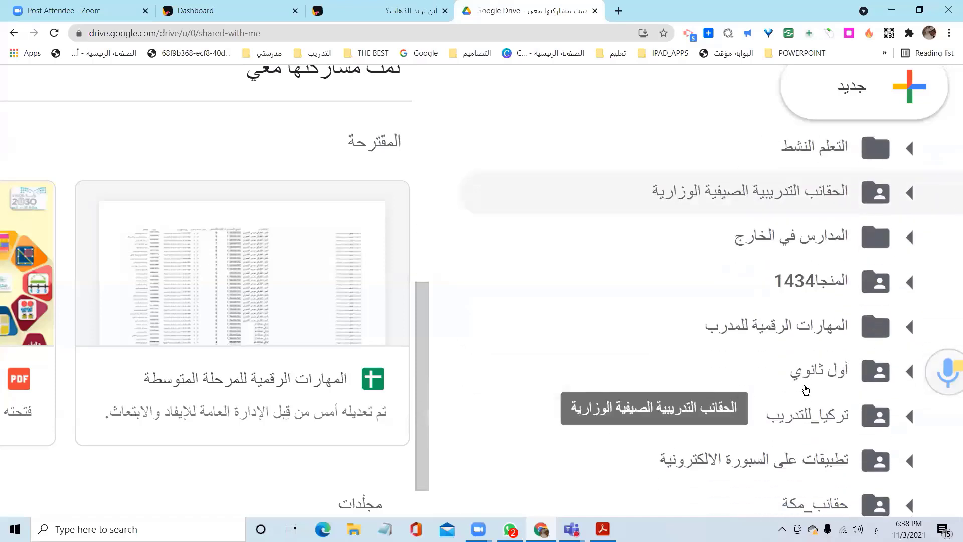
pyautogui.scroll(-4, 805, 390)
pyautogui.scroll(-10, 805, 390)
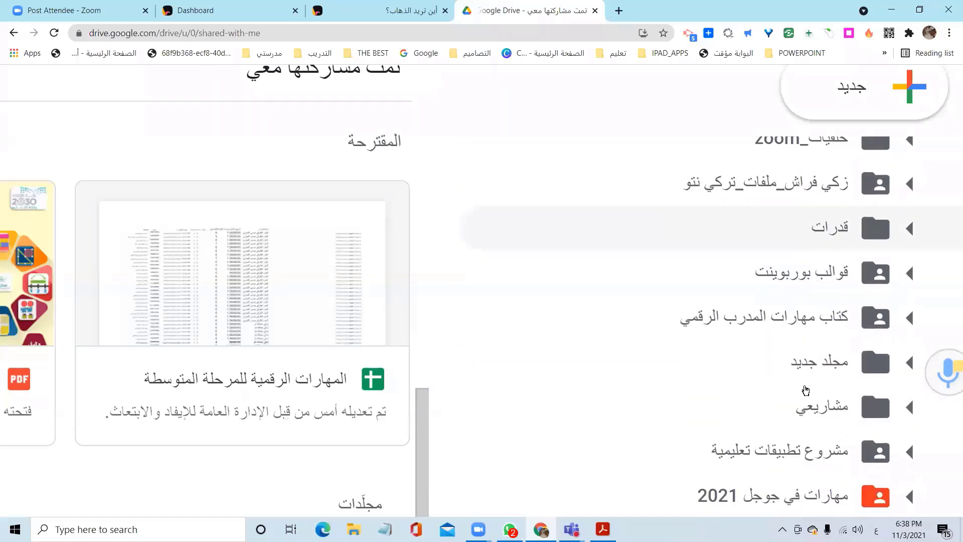
pyautogui.scroll(-1, 806, 390)
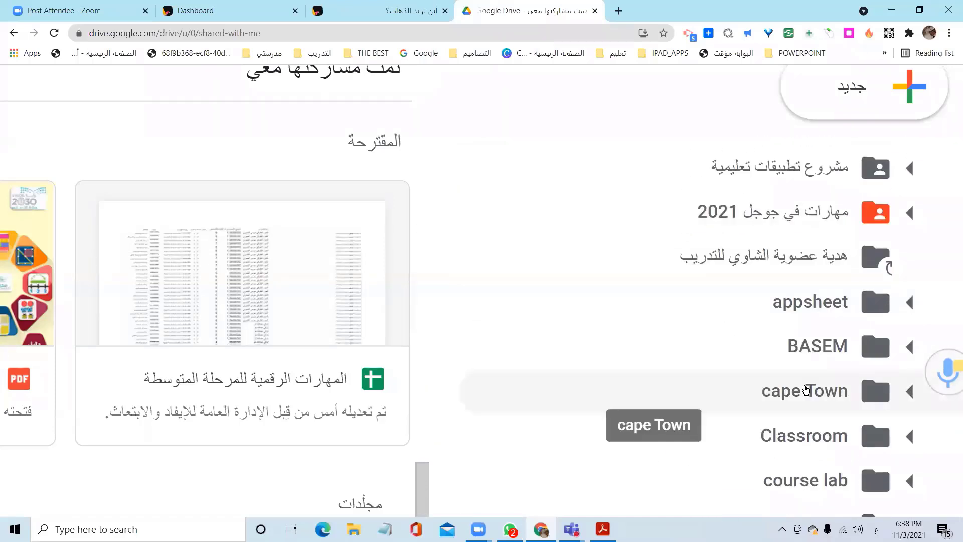
pyautogui.scroll(20, 805, 389)
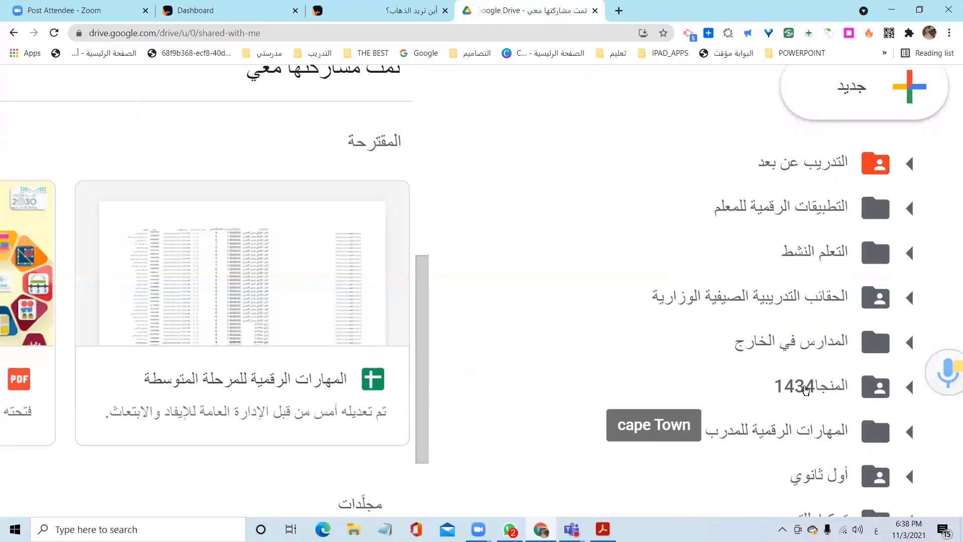
pyautogui.scroll(10, 942, 294)
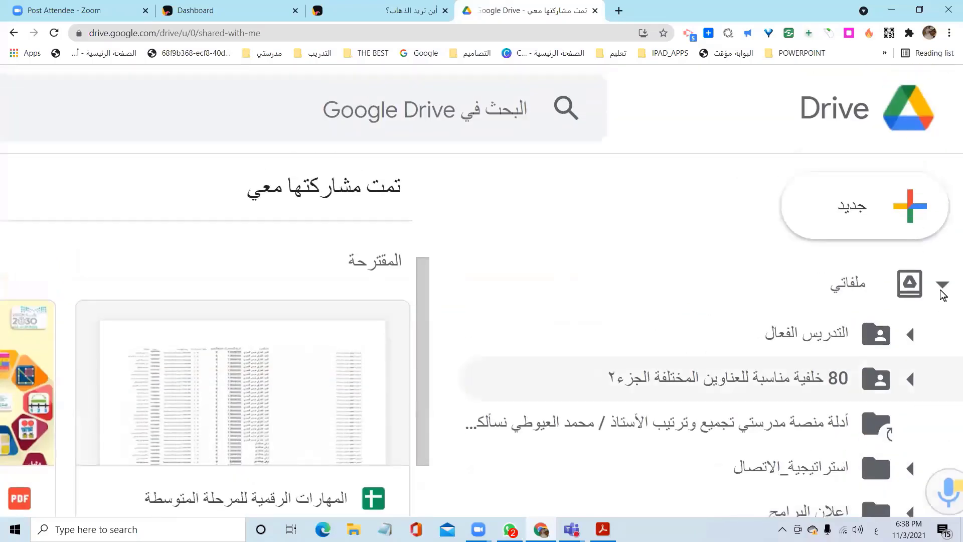
pyautogui.click(942, 286)
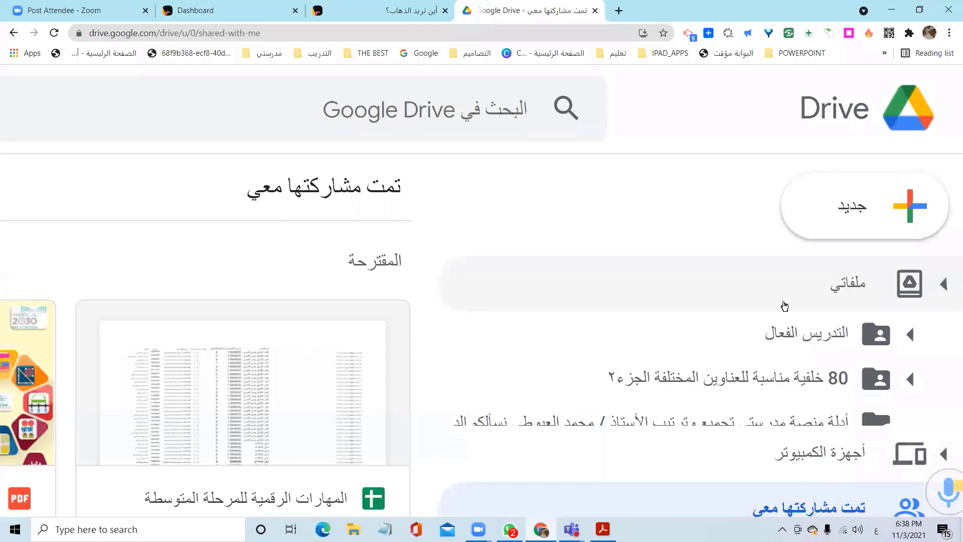
pyautogui.hotkey('ctrl', '0')
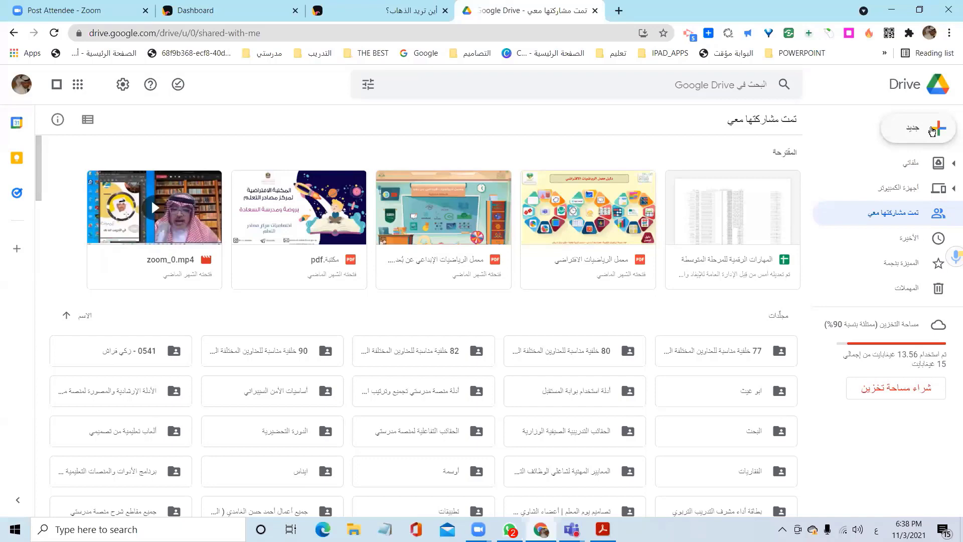
# - Create a new folder named "تعليم القنفذة" in My Drive (ملفاتي)
pyautogui.click(932, 131)
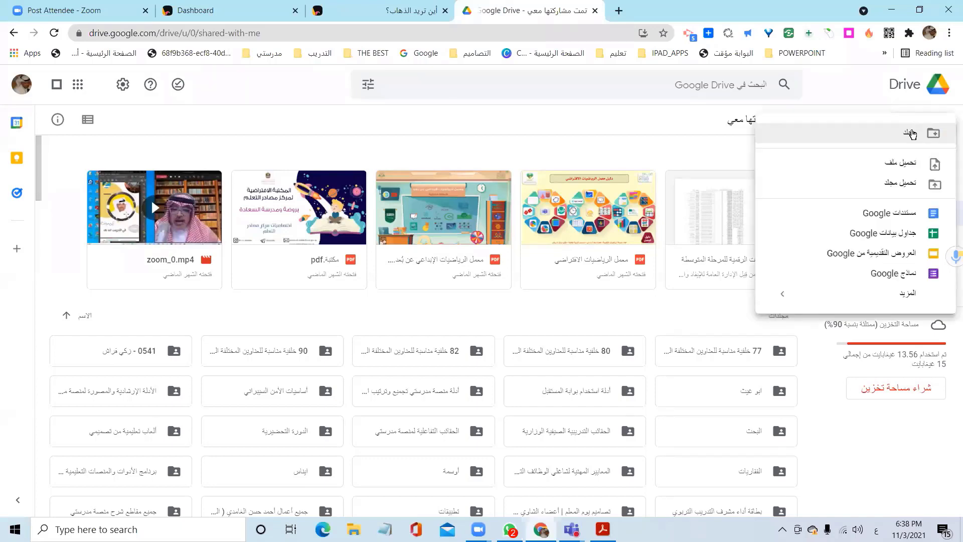
pyautogui.click(914, 135)
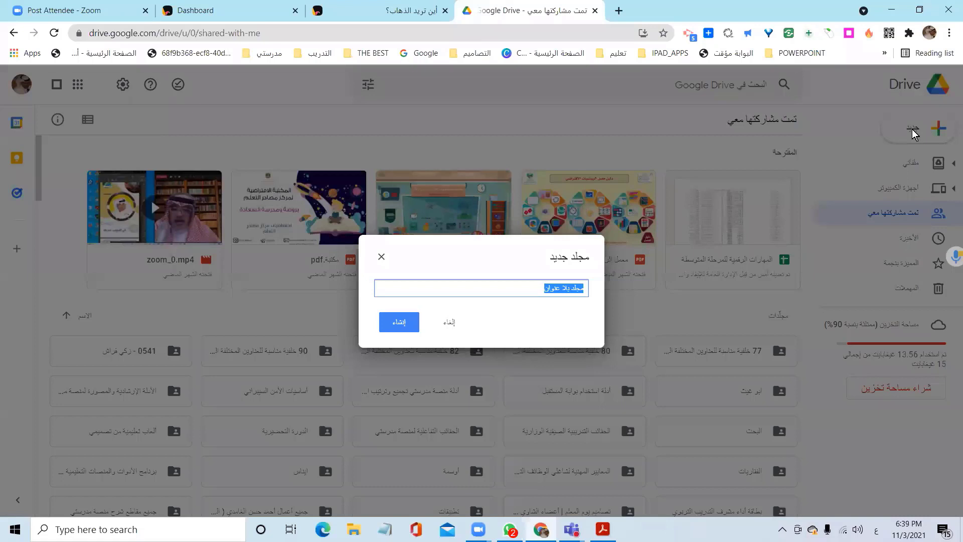
pyautogui.write('تعليم القرآن')
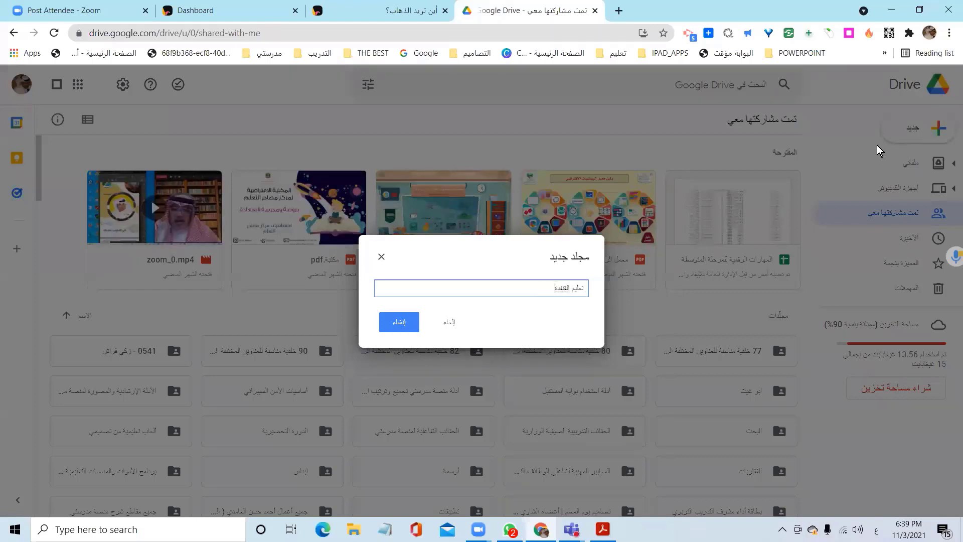
pyautogui.click(391, 326)
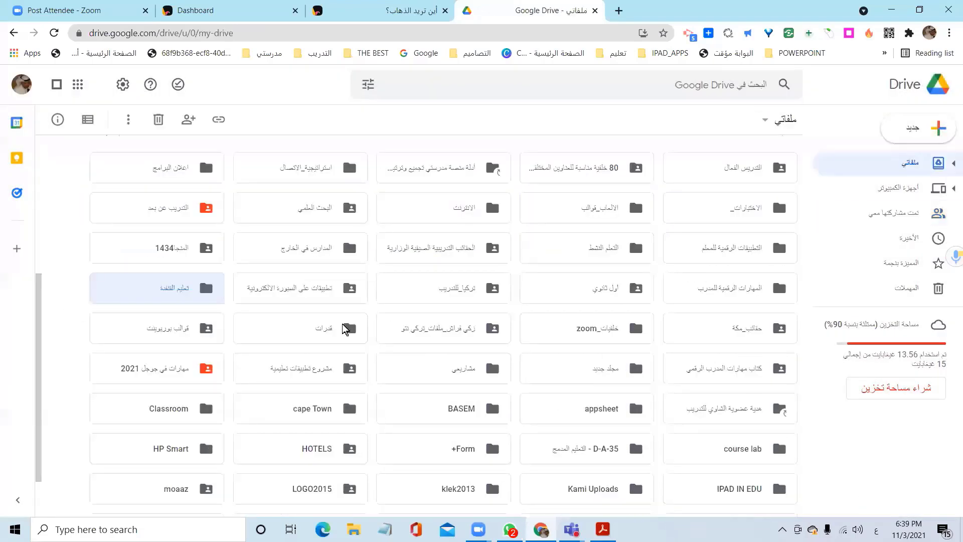
# - Change the colour of the "تعليم القنفذة" folder to yellow
pyautogui.rightClick(197, 292)
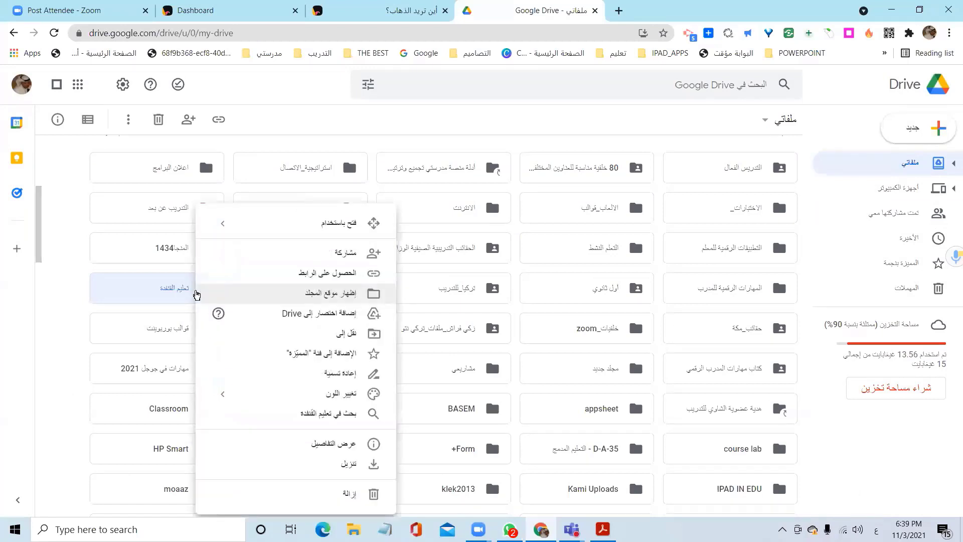
pyautogui.moveTo(324, 404)
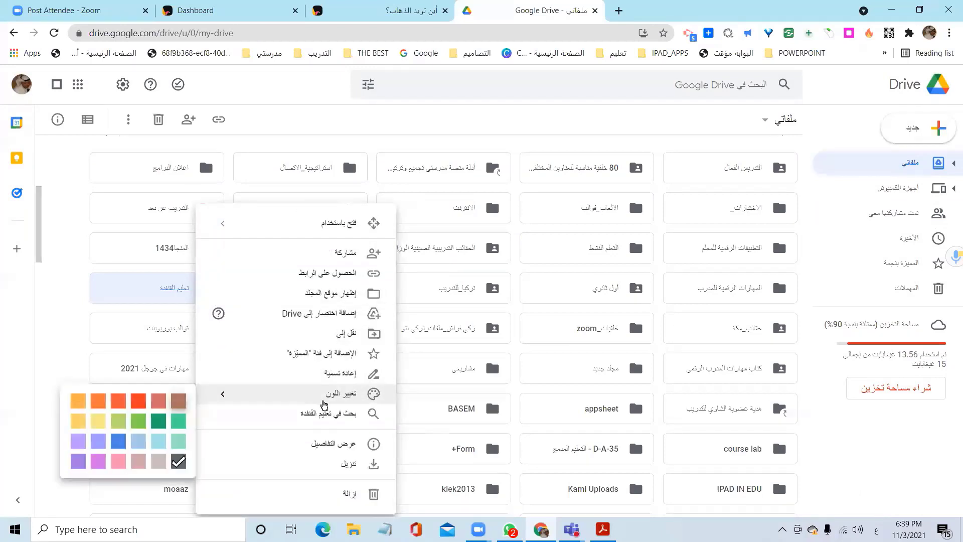
pyautogui.click(80, 424)
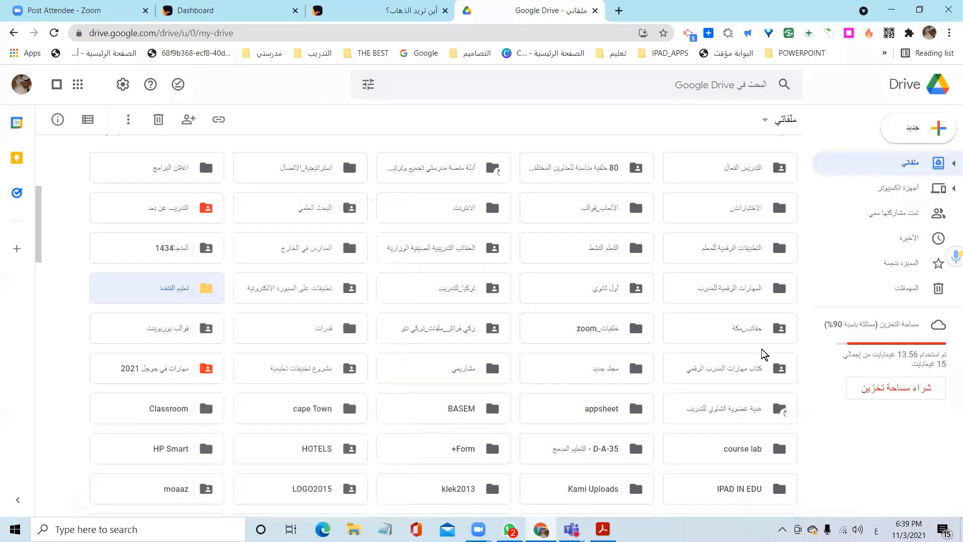
# - Browse the folders and files in My Drive (ملفاتي) and open the yellow "تعليم القنفذة" folder
pyautogui.scroll(5, 765, 355)
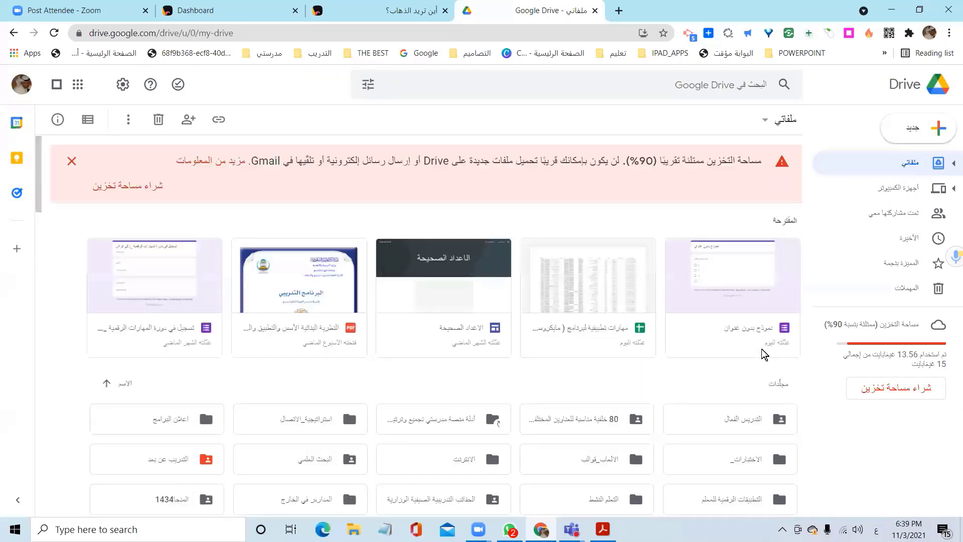
pyautogui.scroll(-10, 764, 355)
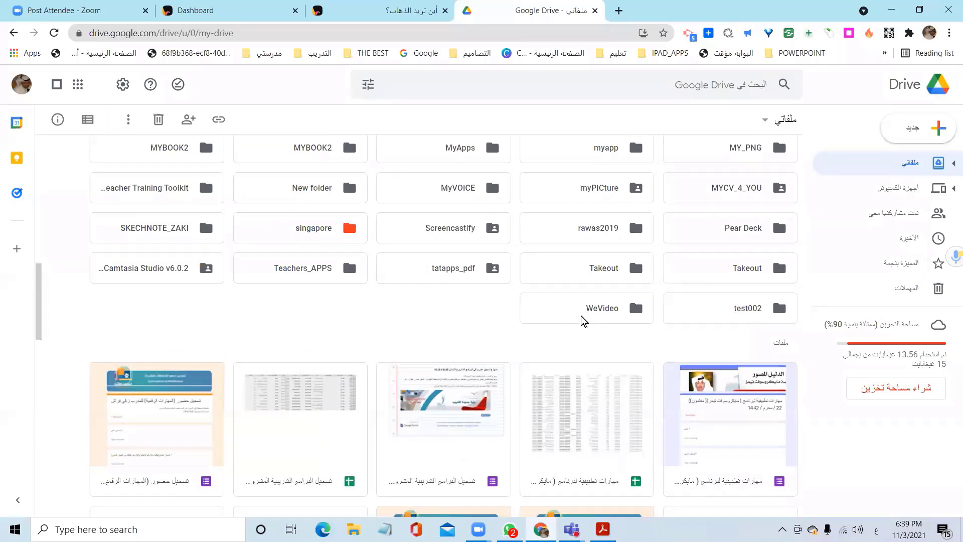
pyautogui.scroll(-5, 584, 320)
pyautogui.scroll(-6, 582, 319)
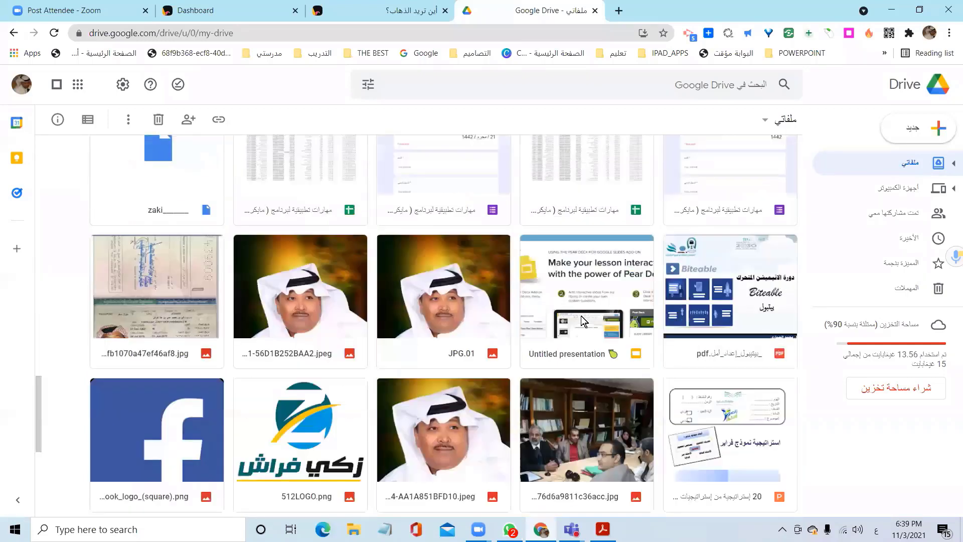
pyautogui.scroll(5, 581, 315)
pyautogui.scroll(6, 206, 236)
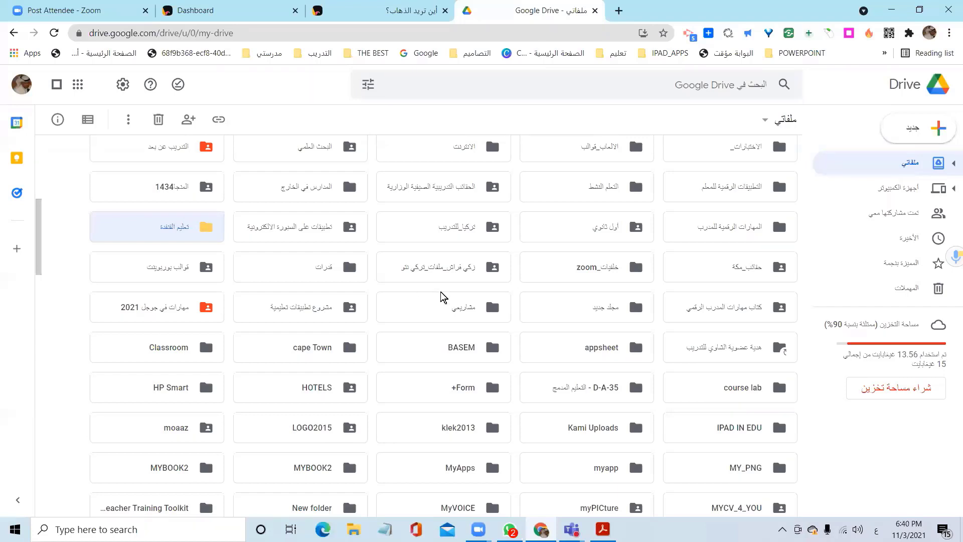
pyautogui.doubleClick(206, 232)
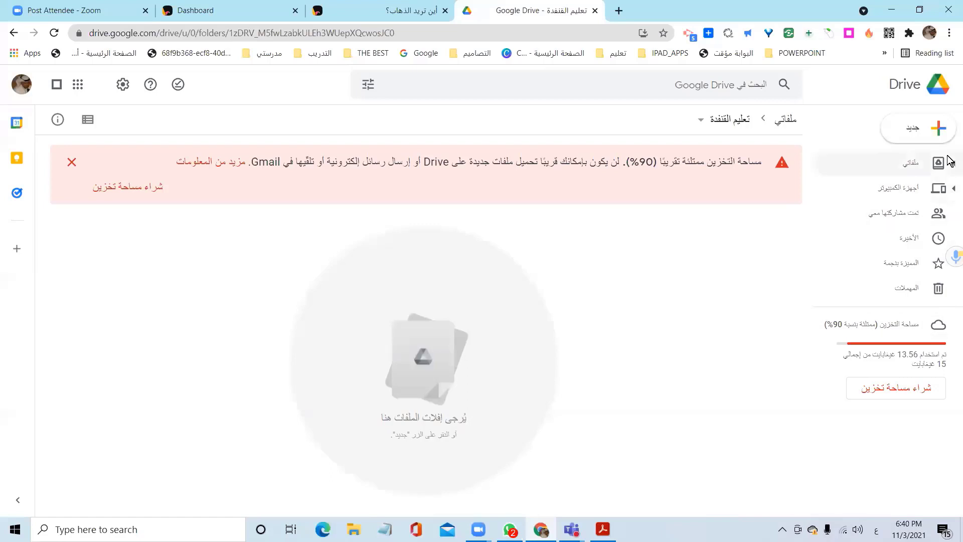
# - Examine the item types that can be created in the folder, including the additional connected apps under More (المزيد)
pyautogui.click(934, 133)
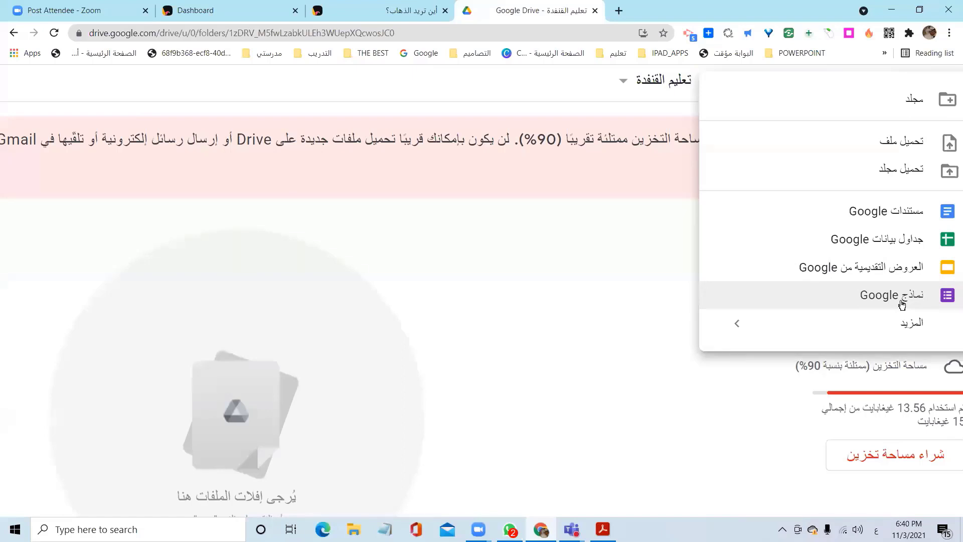
pyautogui.moveTo(888, 333)
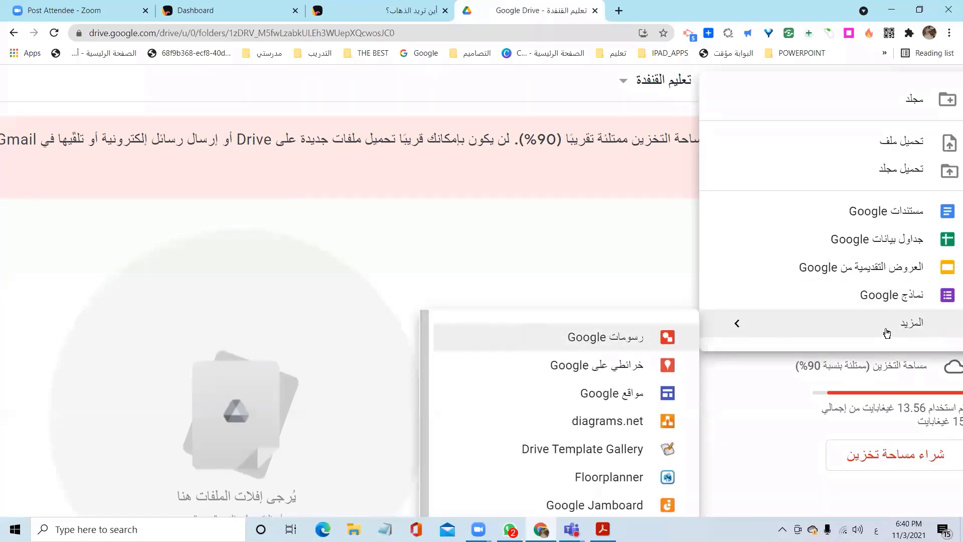
pyautogui.scroll(-2, 618, 408)
pyautogui.scroll(-1, 623, 431)
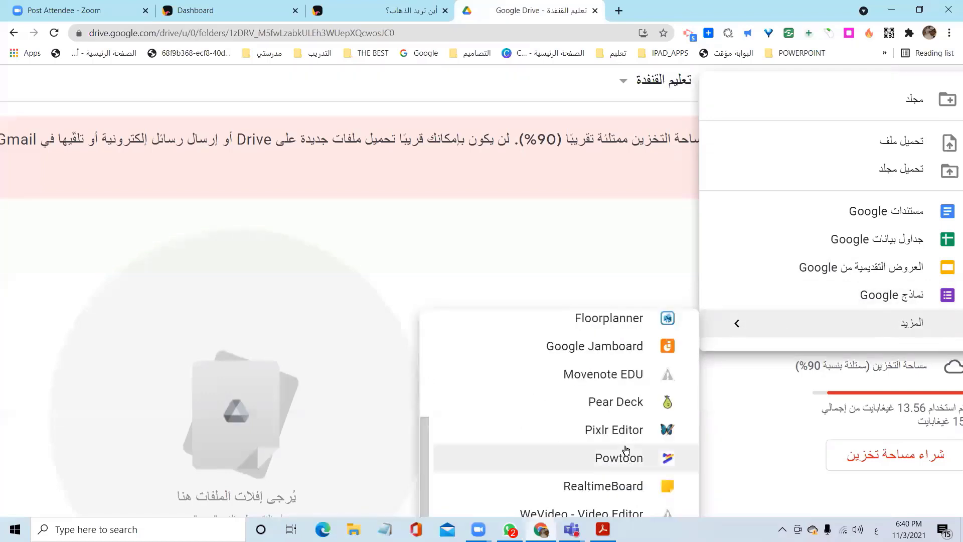
pyautogui.scroll(-3, 626, 452)
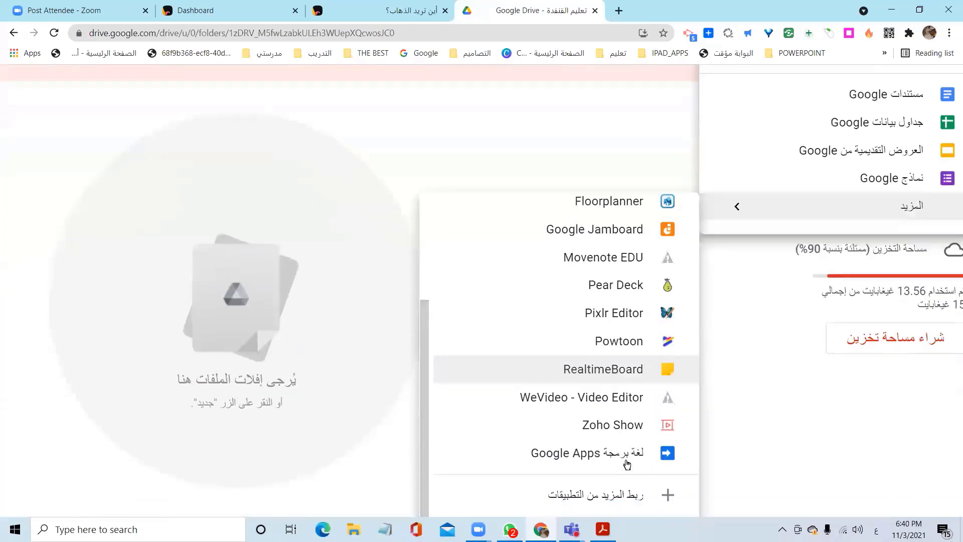
pyautogui.scroll(3, 630, 431)
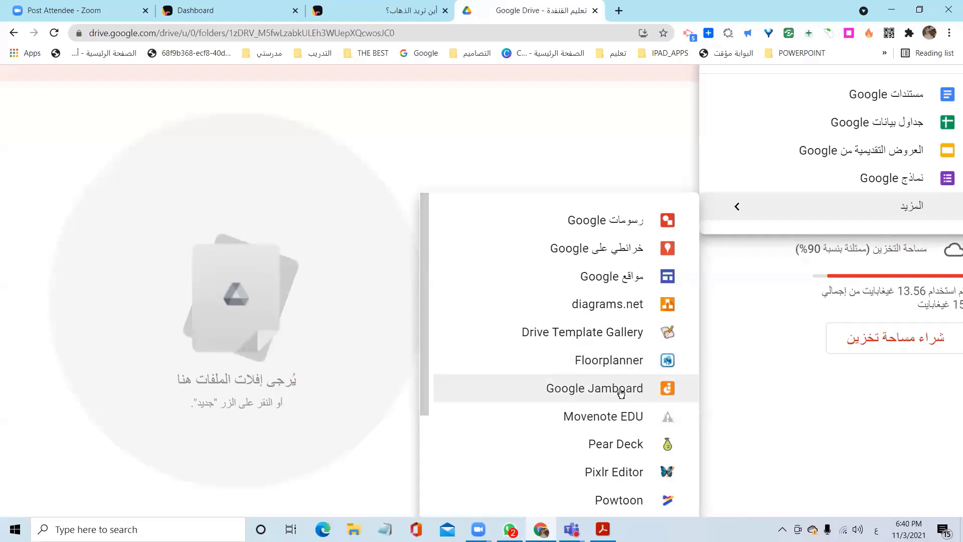
pyautogui.scroll(-2, 621, 393)
pyautogui.scroll(-1, 621, 394)
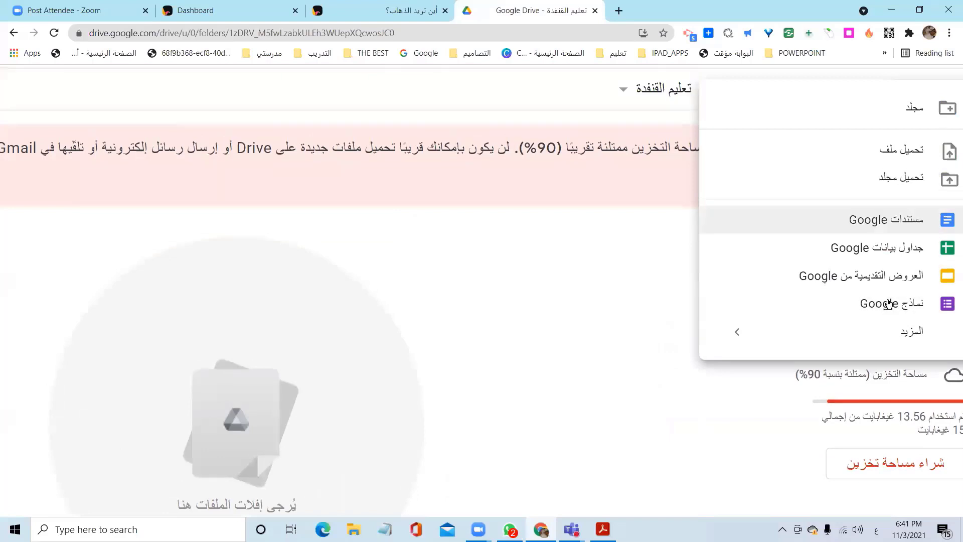
# - Create a blank Google Form (نماذج Google) in the "تعليم القنفذة" folder and close it
pyautogui.click(889, 305)
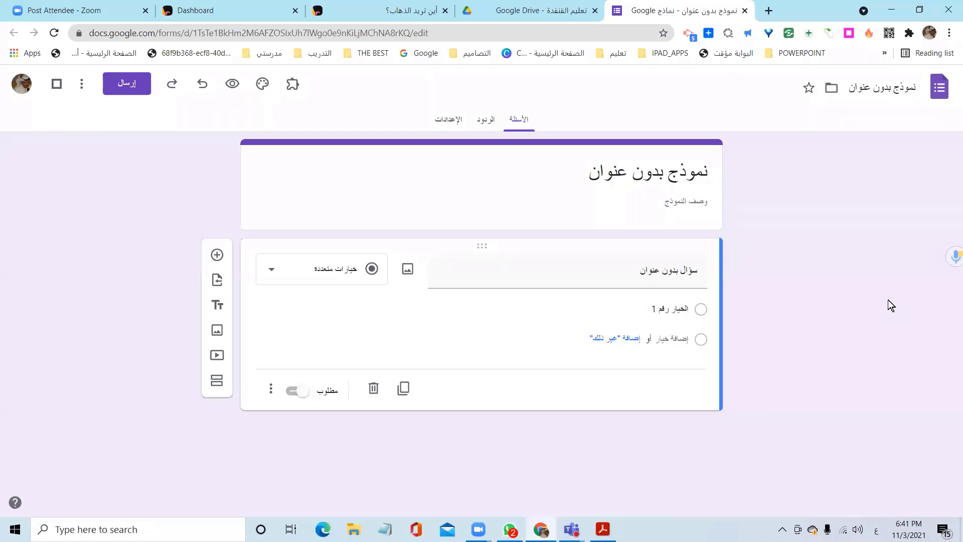
pyautogui.click(746, 11)
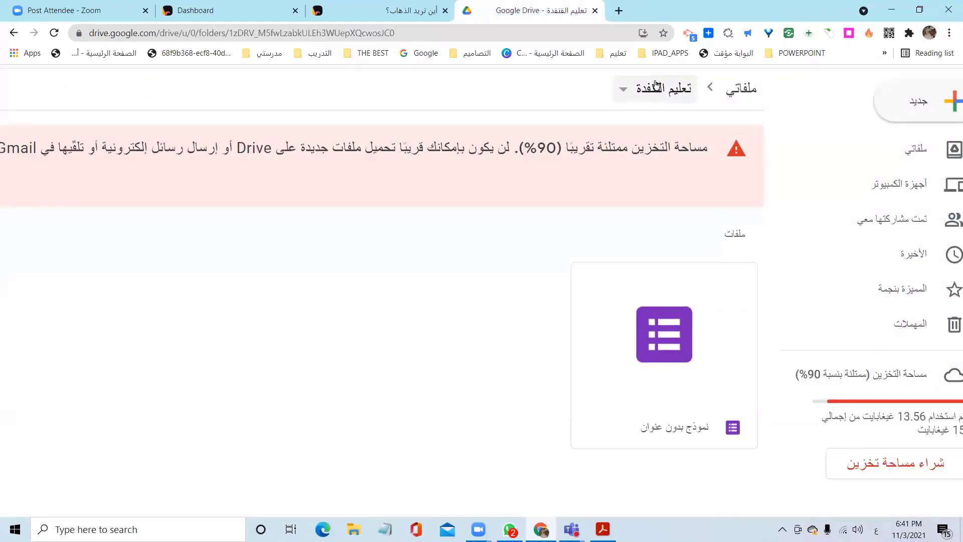
# - Delete the untitled form (نموذج بدون عنوان) from the "تعليم القنفذة" folder
pyautogui.rightClick(646, 344)
pyautogui.scroll(-1, 614, 455)
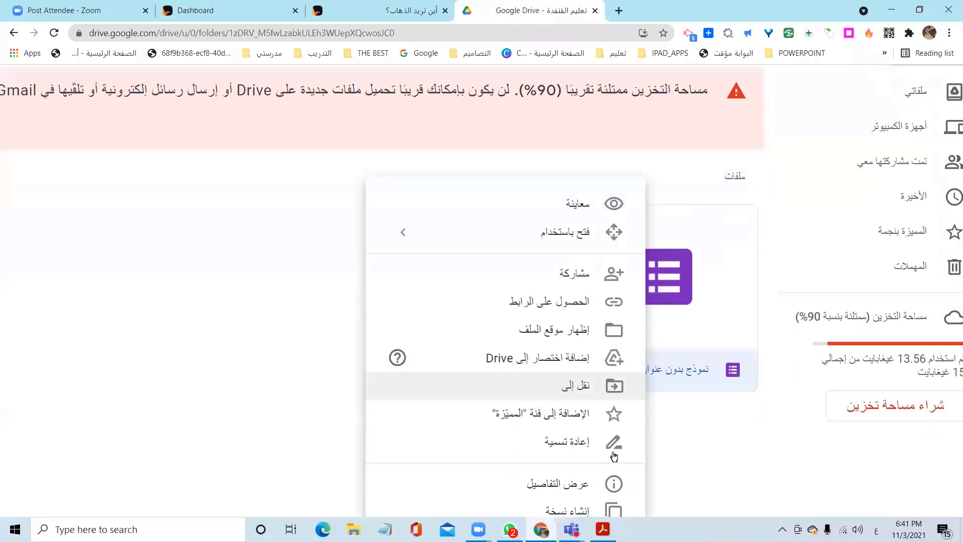
pyautogui.press('Delete')
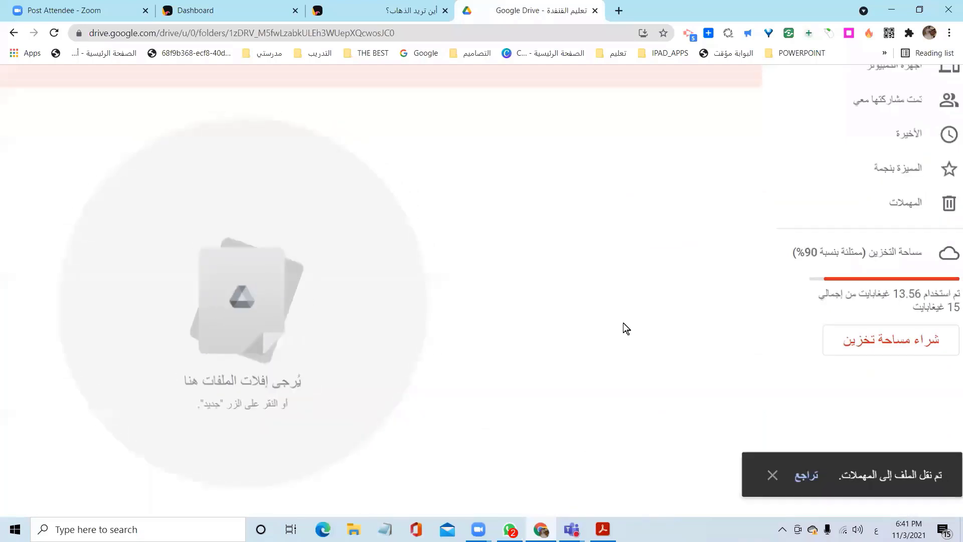
pyautogui.hotkey('ctrl', '-')
pyautogui.hotkey('ctrl', '-')
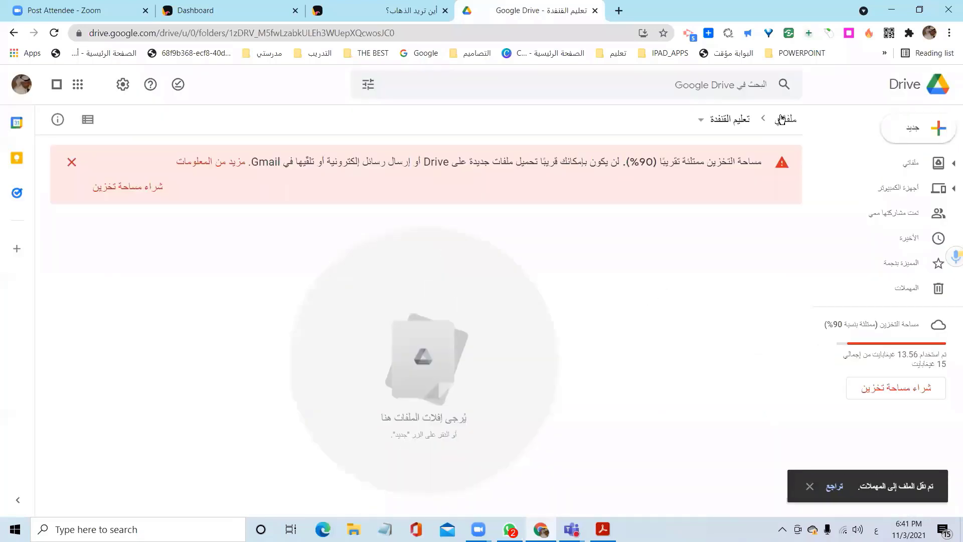
# - Return to My Drive (ملفاتي), review the options for new items, and reopen the "تعليم القنفذة" folder
pyautogui.click(781, 119)
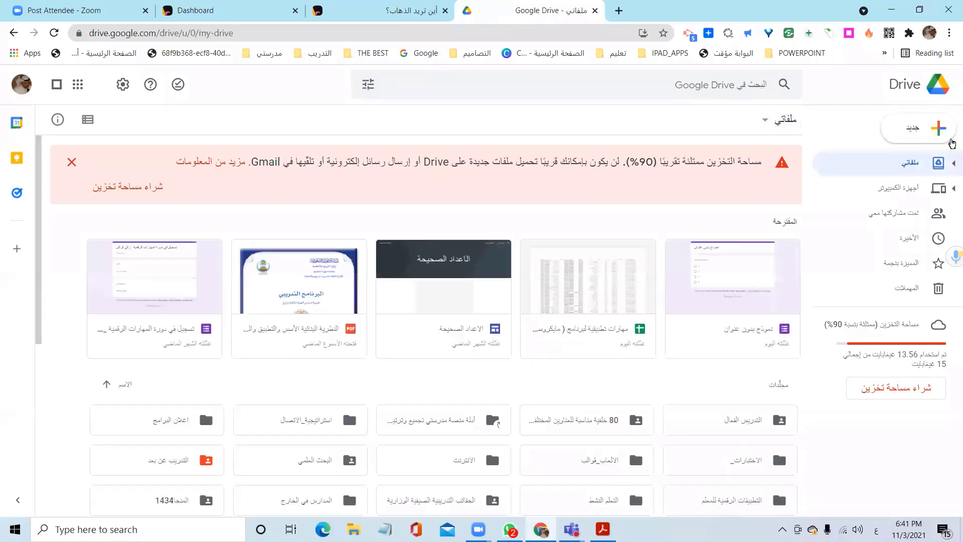
pyautogui.click(950, 140)
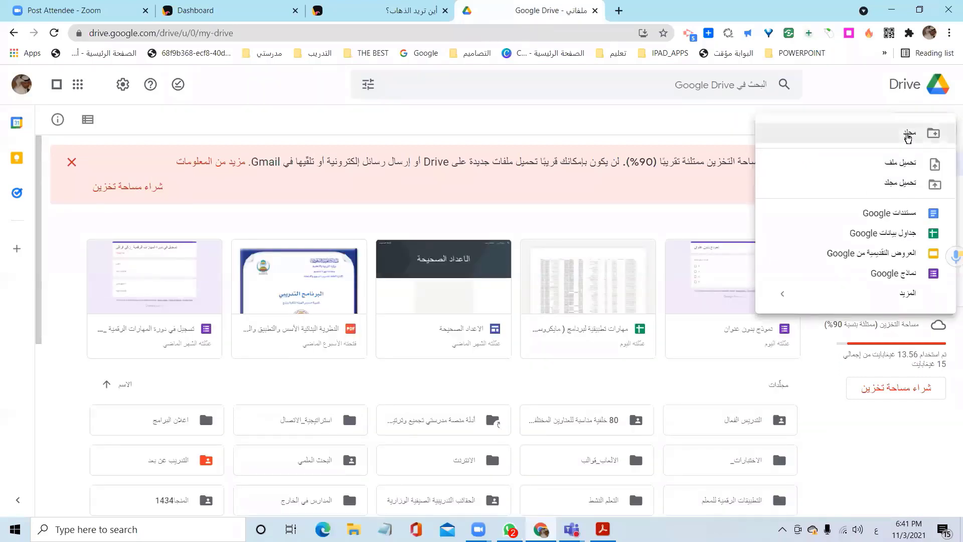
pyautogui.click(687, 354)
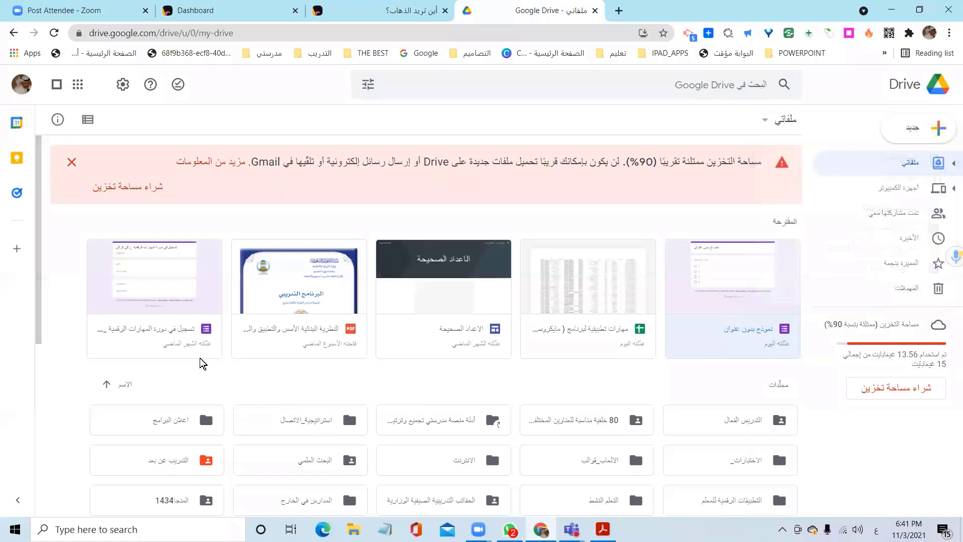
pyautogui.scroll(-4, 502, 401)
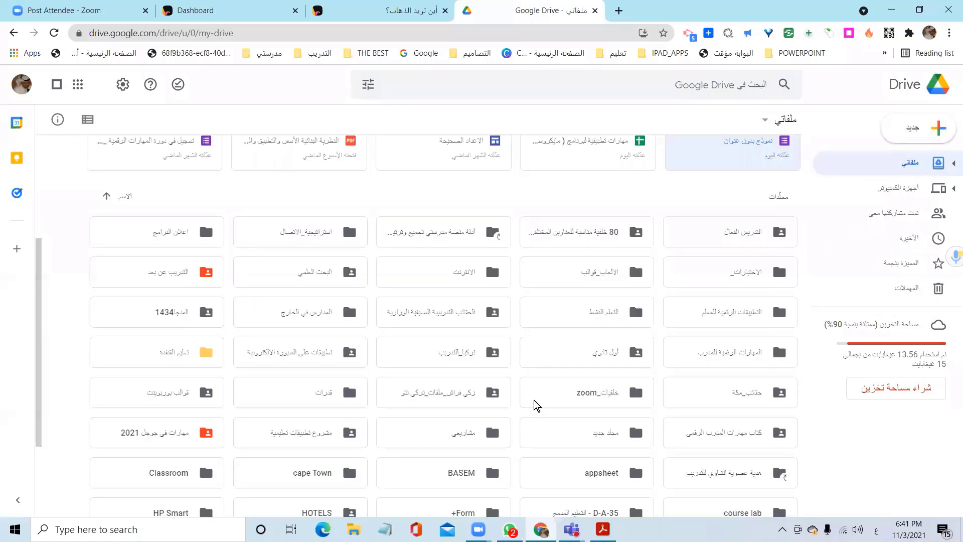
pyautogui.doubleClick(535, 402)
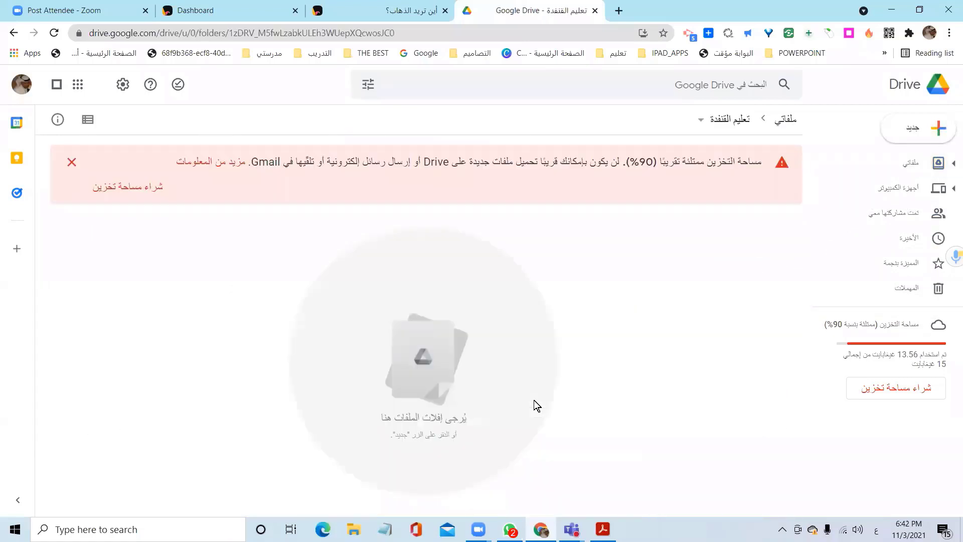
# - Create another blank Google Form in the "تعليم القنفذة" folder and check that folder in Drive
pyautogui.click(943, 140)
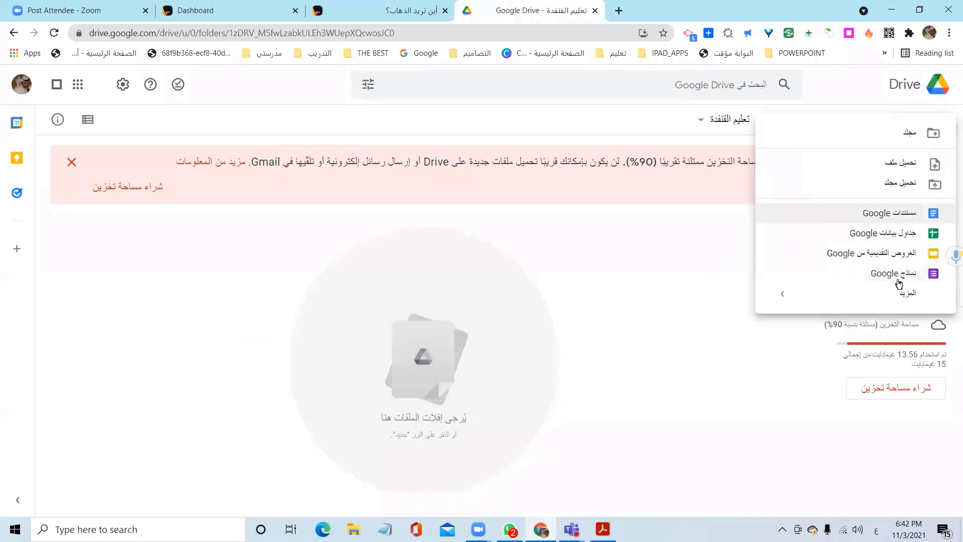
pyautogui.click(901, 277)
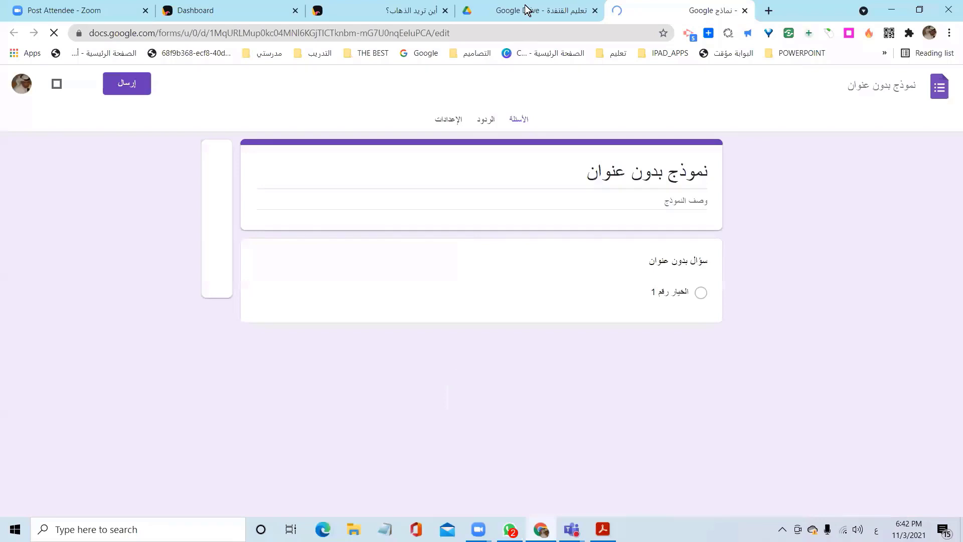
pyautogui.hotkey('ctrl', 'shift', 'Tab')
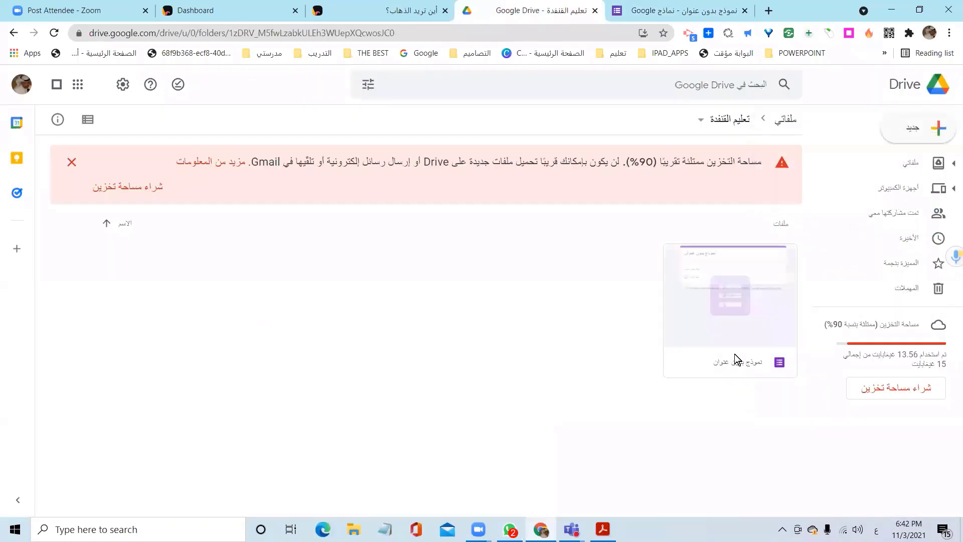
# - Open the responses (الردود) of the untitled form and turn off accepting responses (قبول الردود)
pyautogui.click(698, 8)
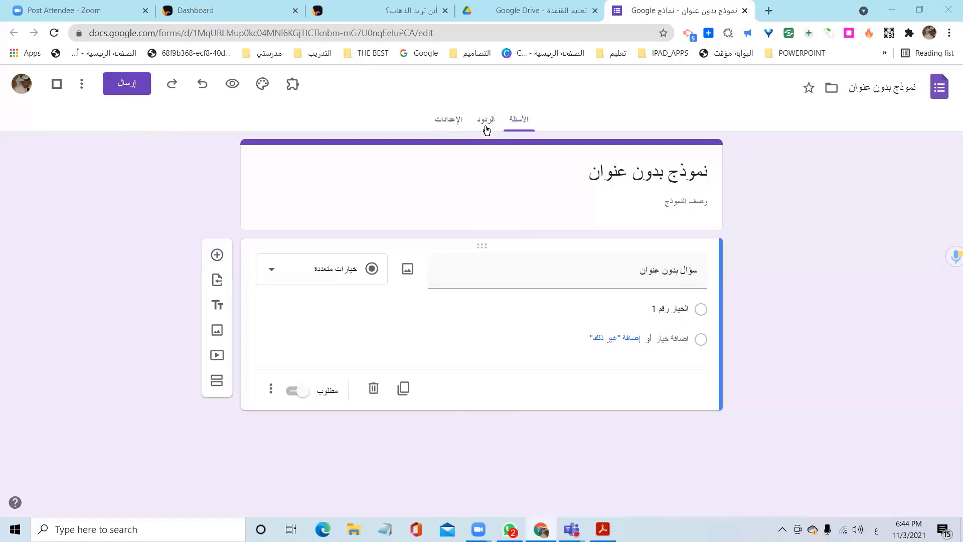
pyautogui.scroll(4, 530, 129)
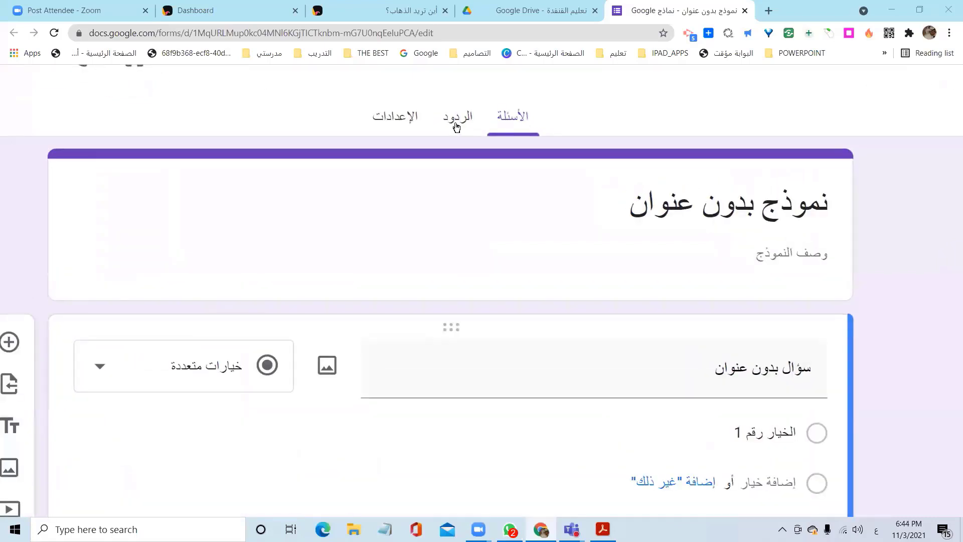
pyautogui.click(457, 118)
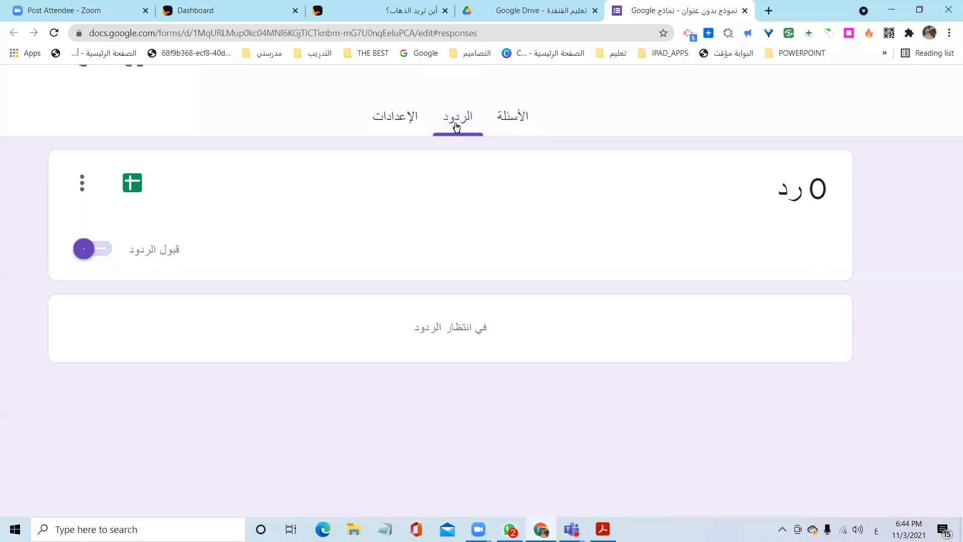
pyautogui.click(84, 245)
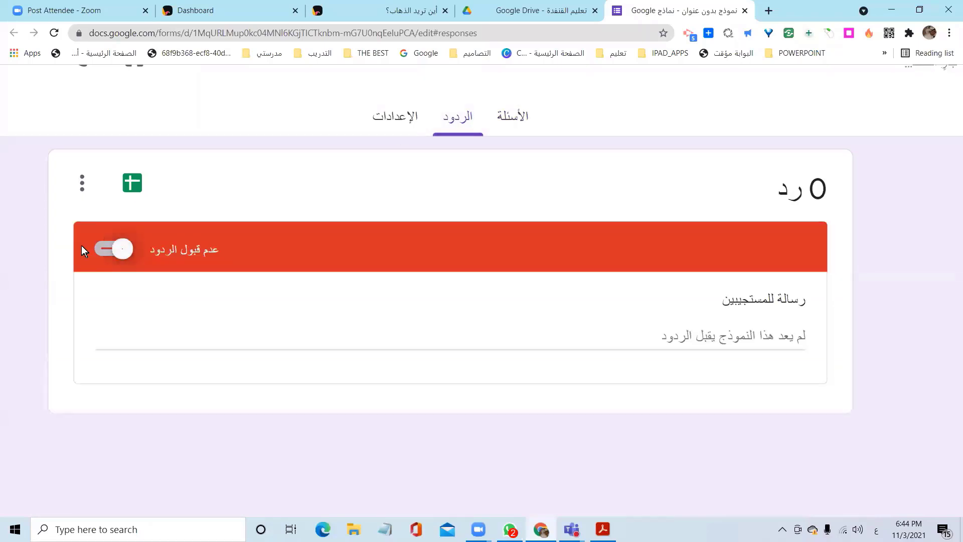
# - Turn accepting responses (قبول الردود) back on and look over the form's settings (الإعدادات) and questions (الأسئلة)
pyautogui.click(111, 251)
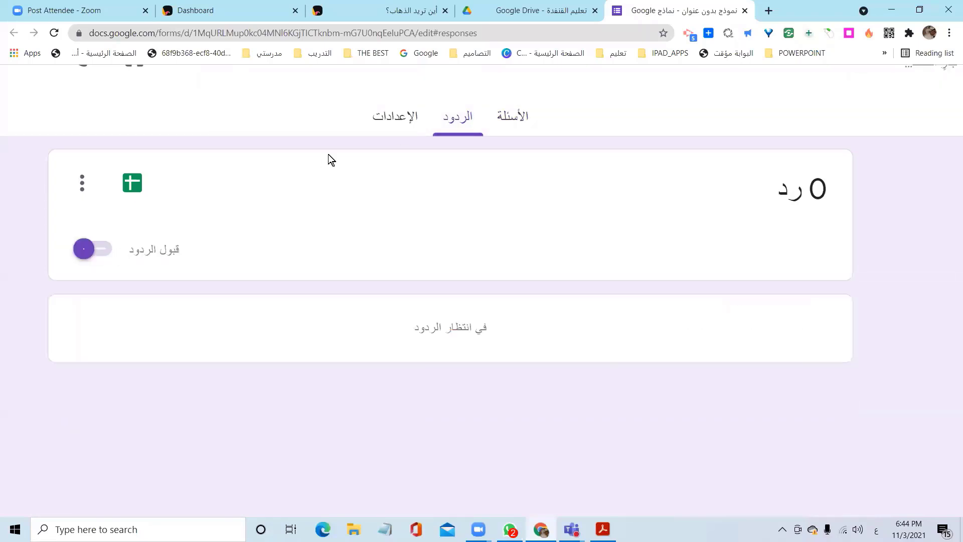
pyautogui.click(408, 121)
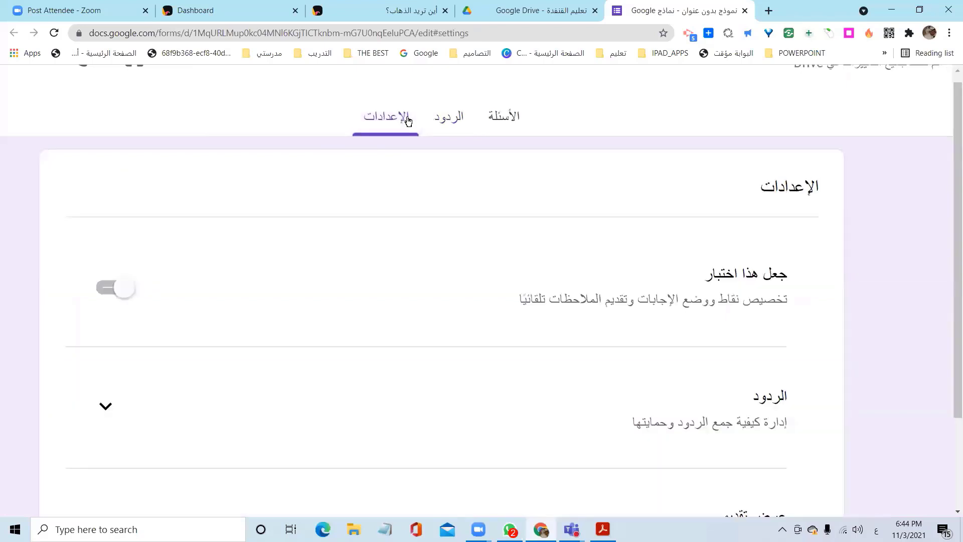
pyautogui.click(521, 120)
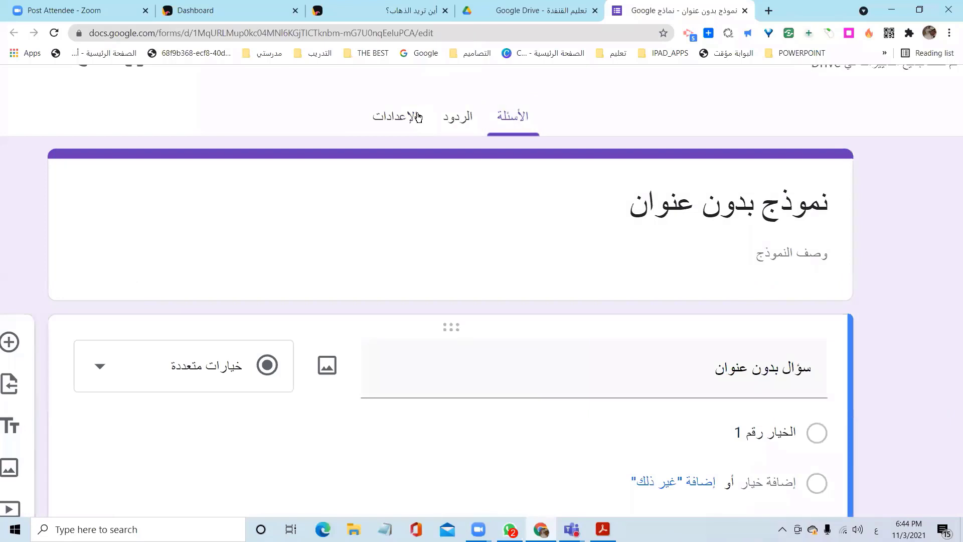
pyautogui.hotkey('alt', 'Left')
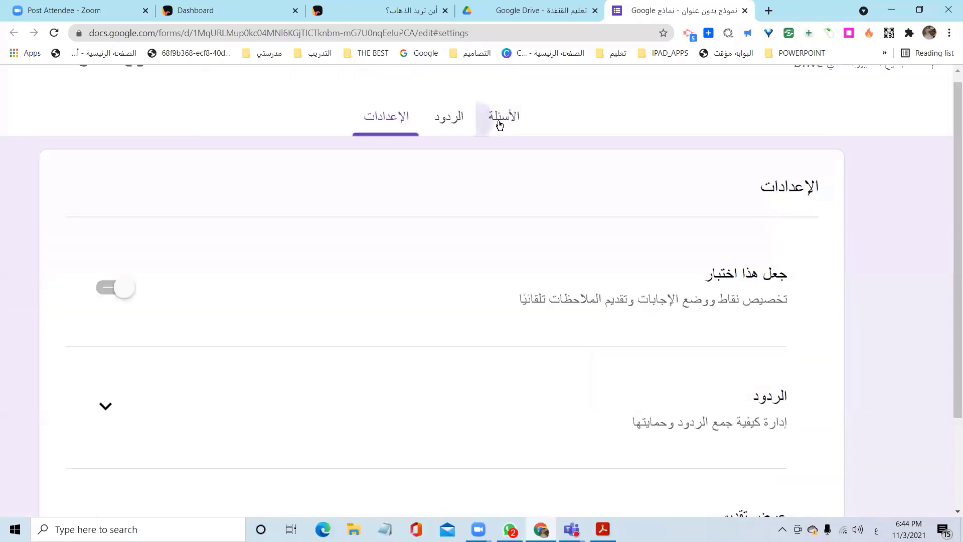
pyautogui.click(500, 125)
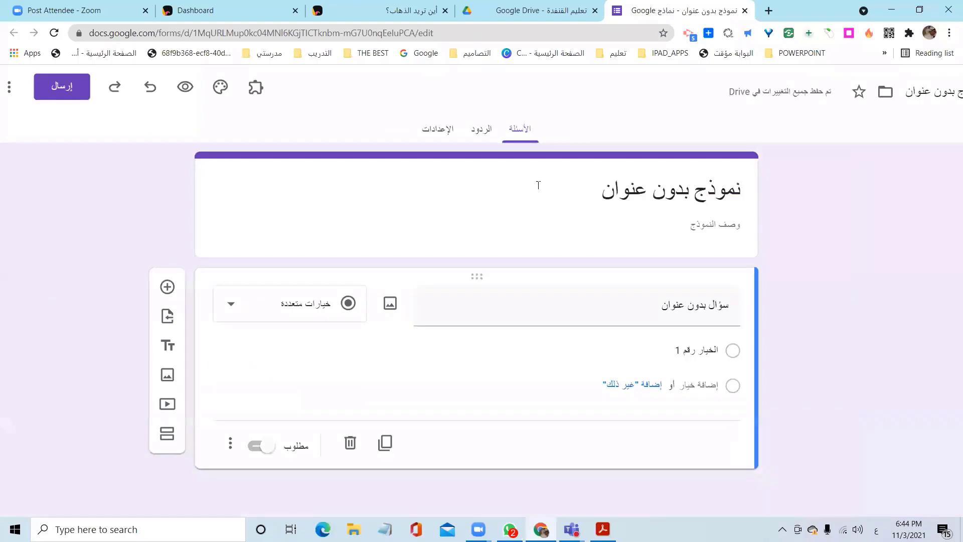
# - Try switching the quiz setting (جعل هذا اختبار) on and off, and return to the form's questions
pyautogui.click(436, 132)
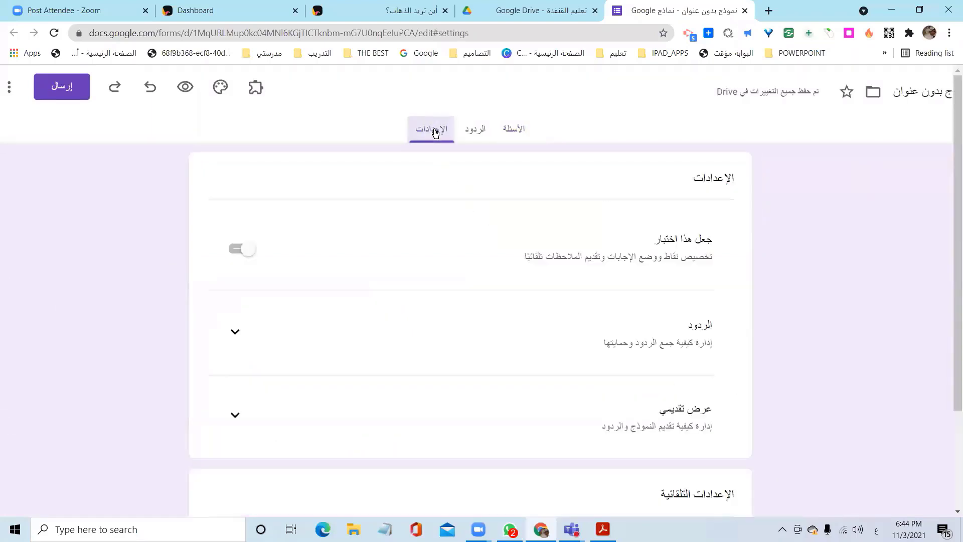
pyautogui.click(244, 251)
pyautogui.click(242, 252)
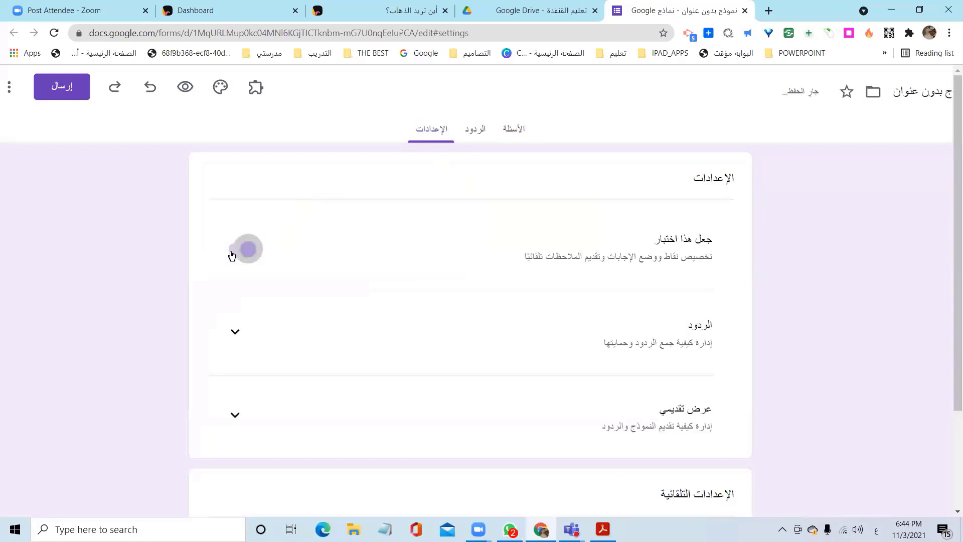
pyautogui.click(515, 140)
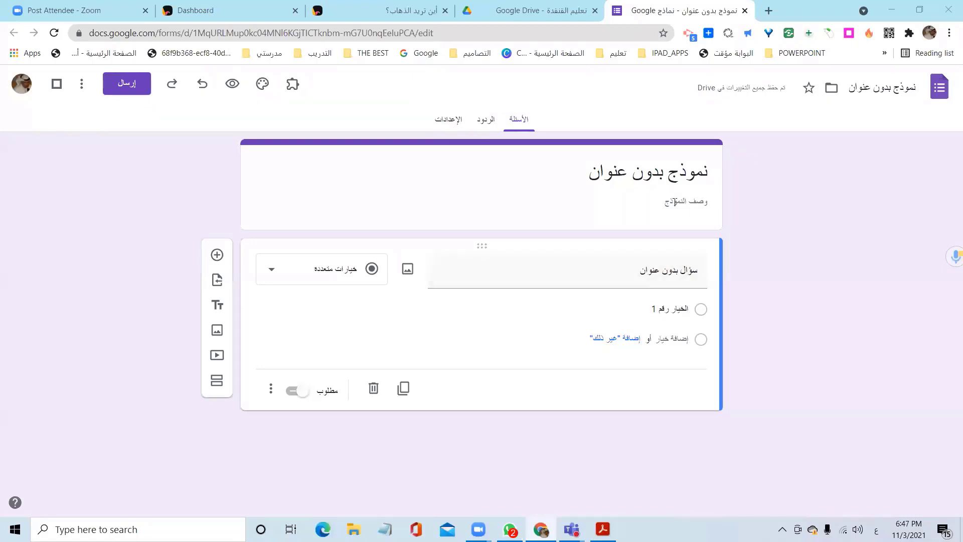
# - Replace the form's title with "بيانات الموظفين"
pyautogui.click(668, 172)
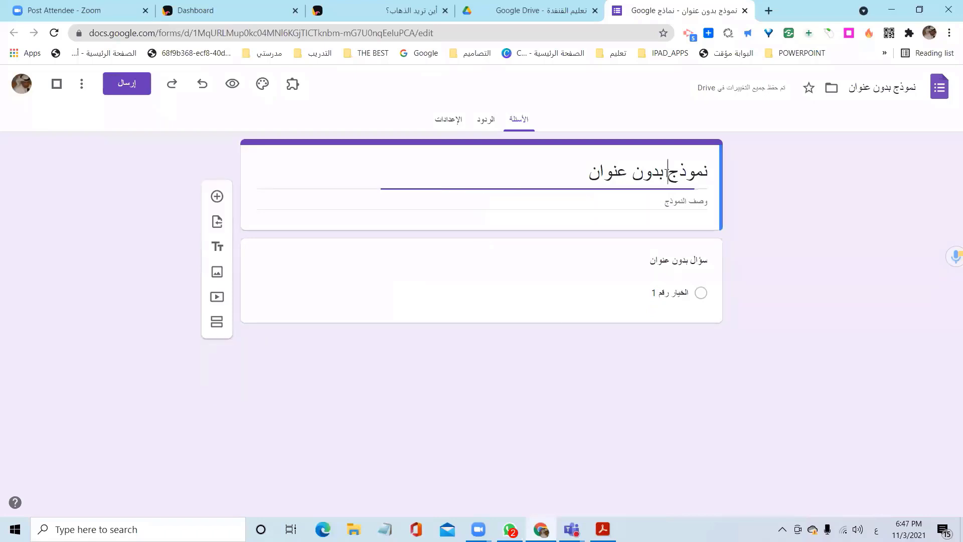
pyautogui.tripleClick(667, 172)
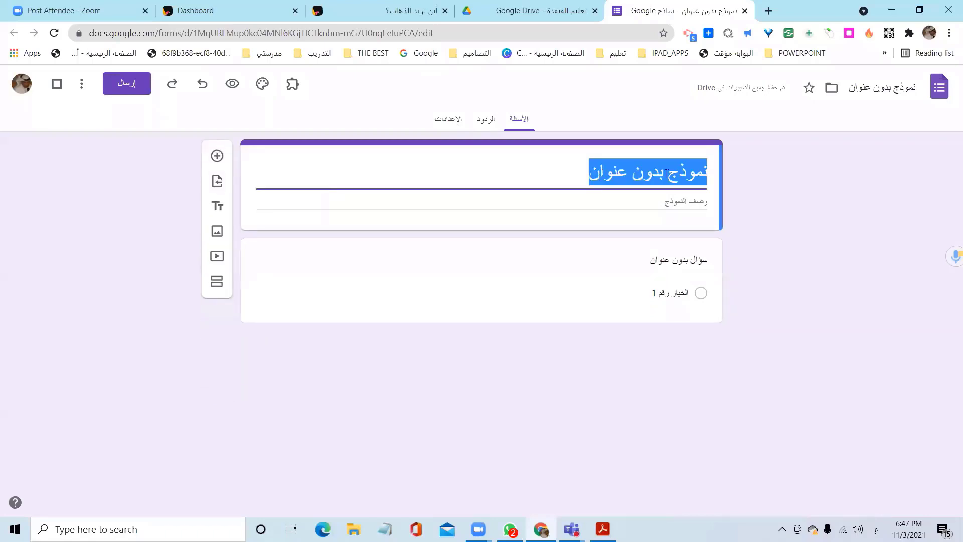
pyautogui.write('ب')
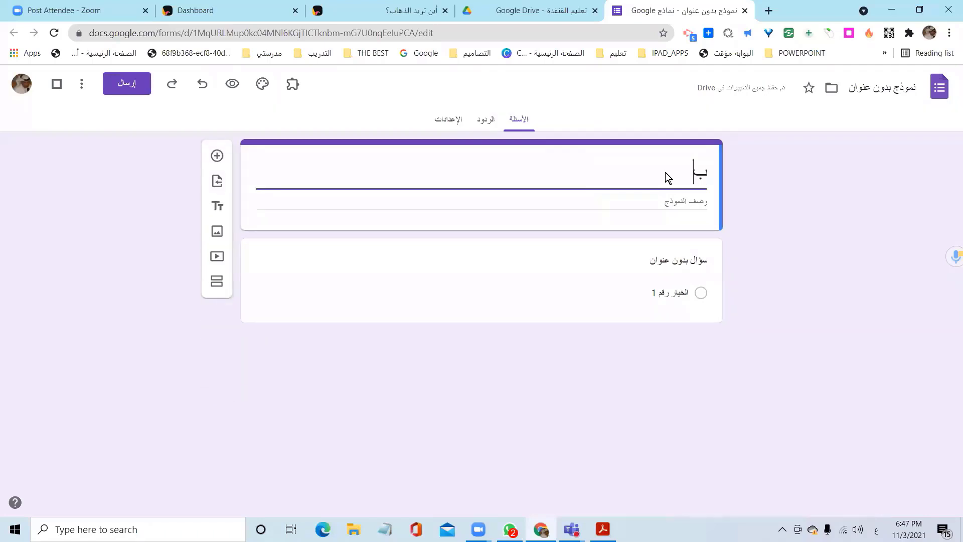
pyautogui.write('يانات')
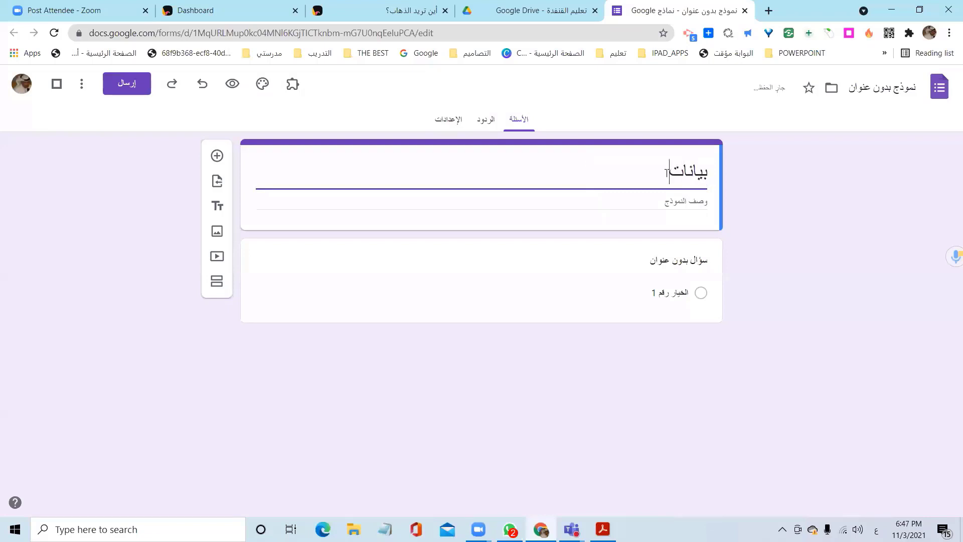
pyautogui.write(' الموظفين')
pyautogui.click(790, 275)
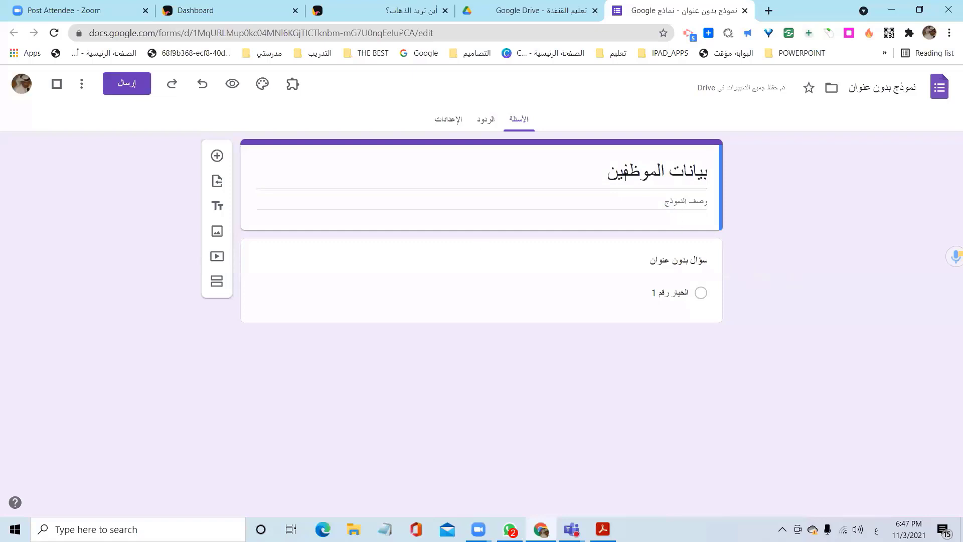
# - Name the form file "بيانات الموظفين" to match its title, and check the "تعليم القنفذة" folder in Drive
pyautogui.moveTo(602, 171); pyautogui.dragTo(801, 173)
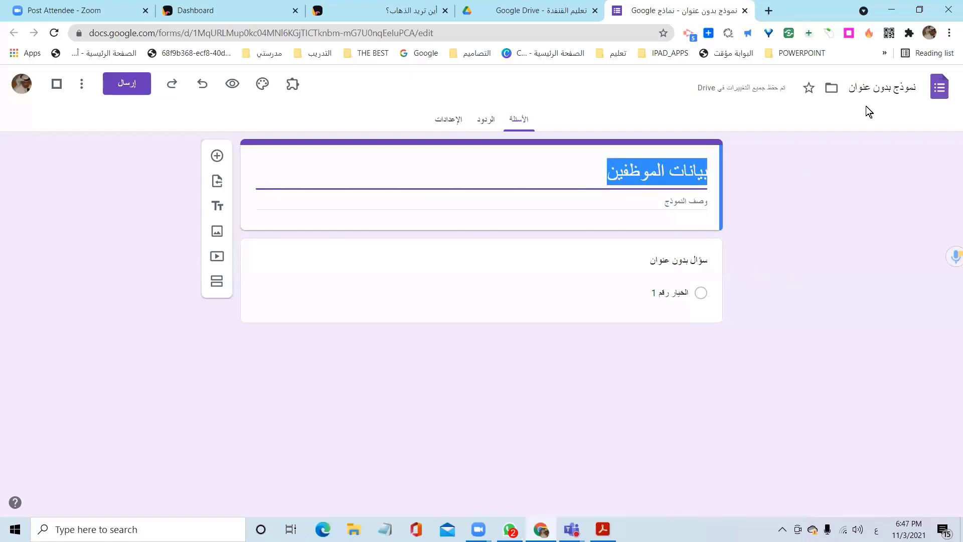
pyautogui.click(721, 134)
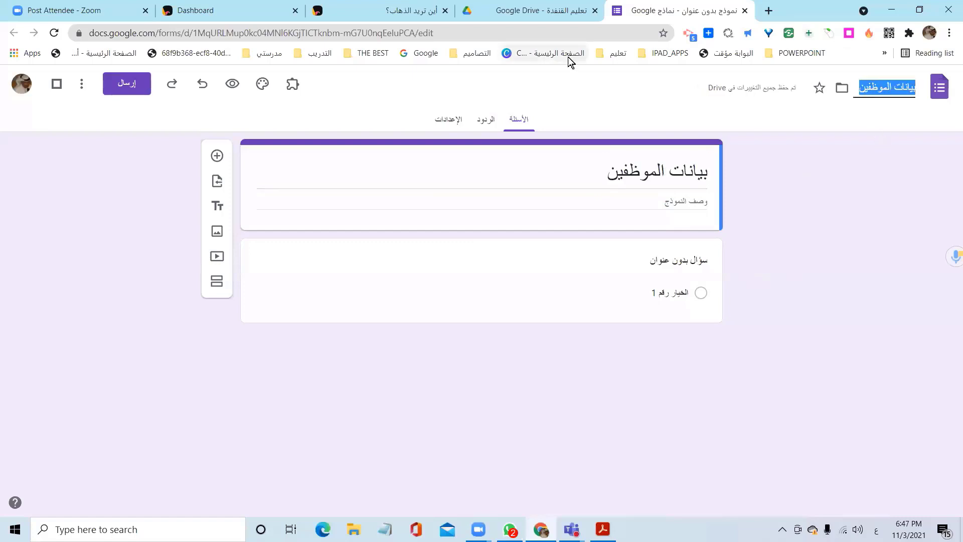
pyautogui.click(837, 193)
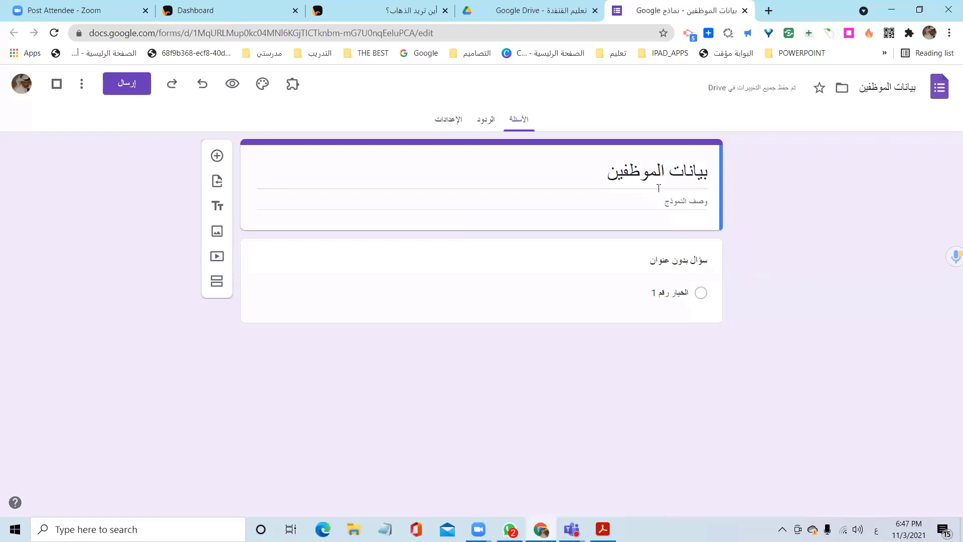
pyautogui.click(572, 12)
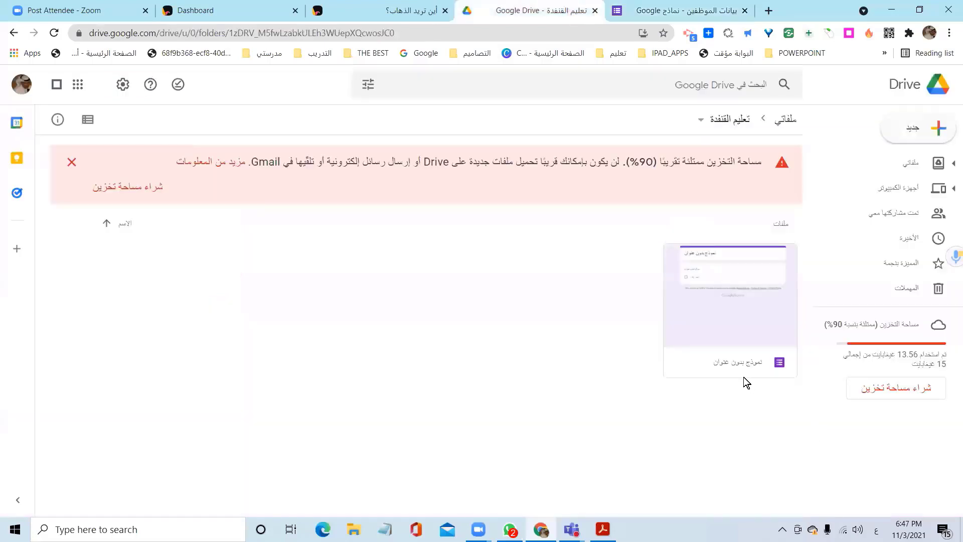
pyautogui.click(642, 18)
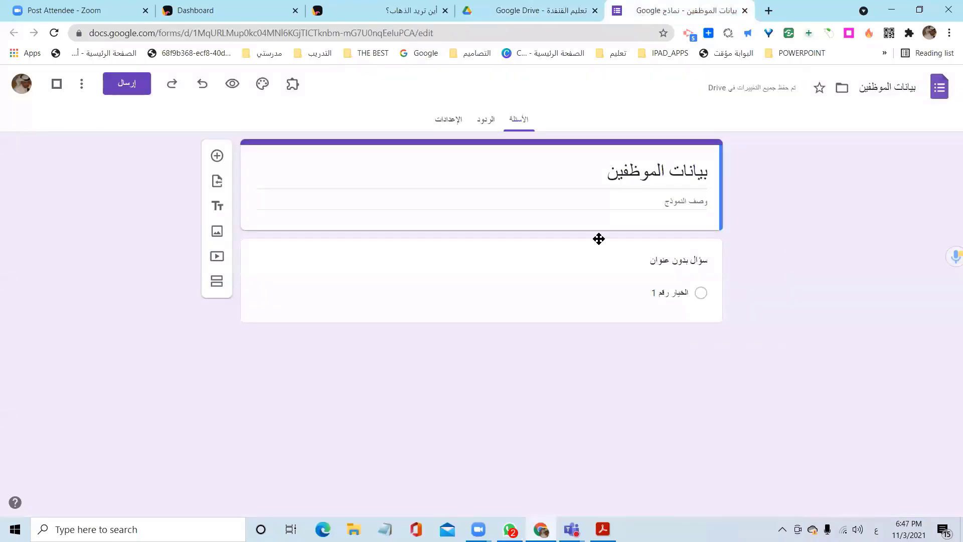
# - Enter the form description "عزيز ي الموظف نرجوا منك سرعة تعبئة البيانات"
pyautogui.click(611, 203)
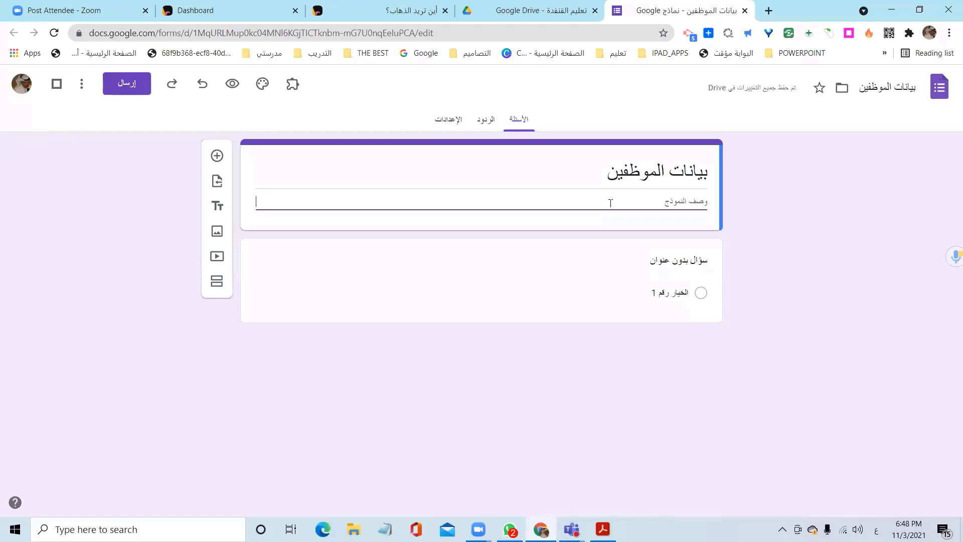
pyautogui.write('عزيز ي الموظف ن')
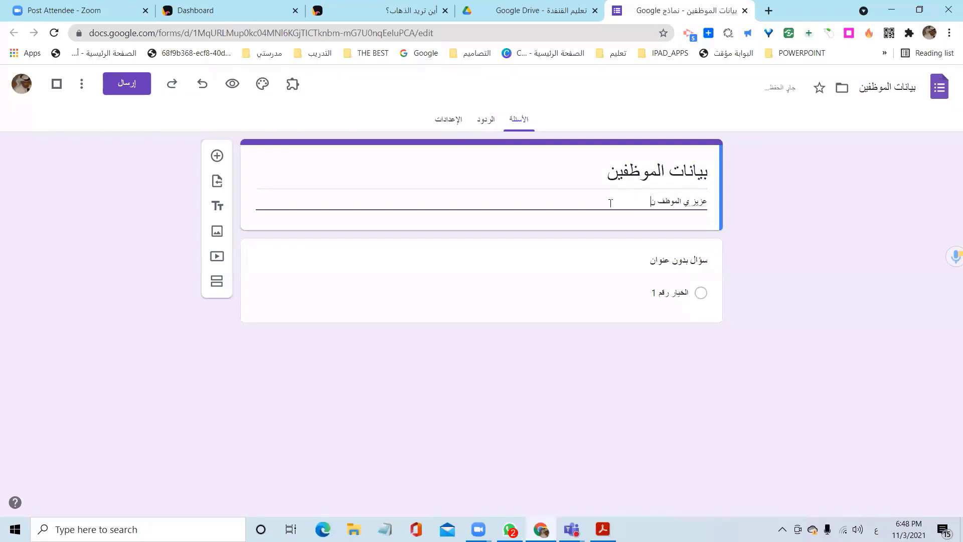
pyautogui.write('رجوا م')
pyautogui.write('ك')
pyautogui.write('نك كتابة')
pyautogui.press('BackSpace')
pyautogui.press('BackSpace')
pyautogui.press('BackSpace')
pyautogui.press('BackSpace')
pyautogui.press('BackSpace')
pyautogui.press('BackSpace')
pyautogui.write('س')
pyautogui.write('رعة')
pyautogui.write(' ت')
pyautogui.write('ع')
pyautogui.write('بئى=ء ا')
pyautogui.press('BackSpace')
pyautogui.press('BackSpace')
pyautogui.press('BackSpace')
pyautogui.press('BackSpace')
pyautogui.write('ة البيانات')
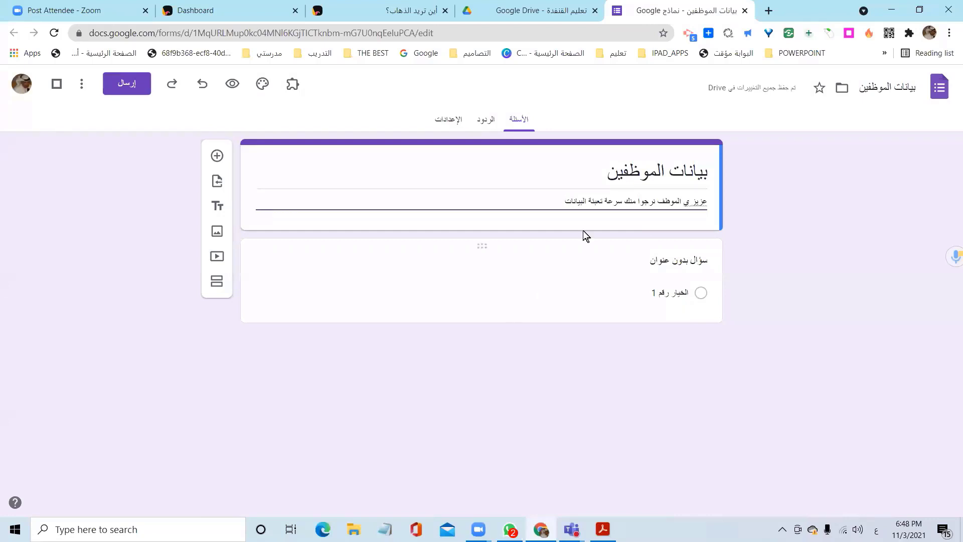
# - Open the trainer's bookmarked YouTube channel in a new browser tab and play the video "طريقة تركيب شاشتين لجهاز لاب توب واحد"
pyautogui.click(769, 10)
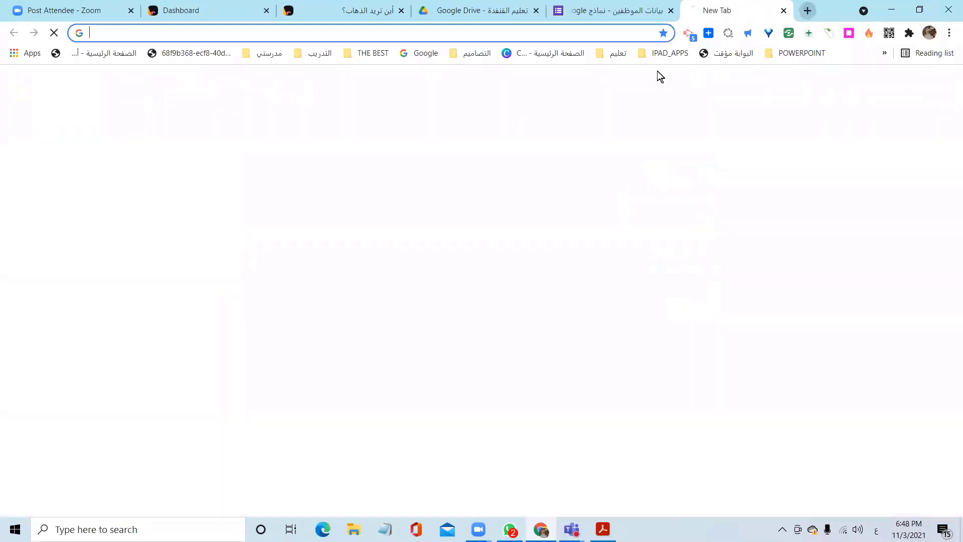
pyautogui.click(617, 54)
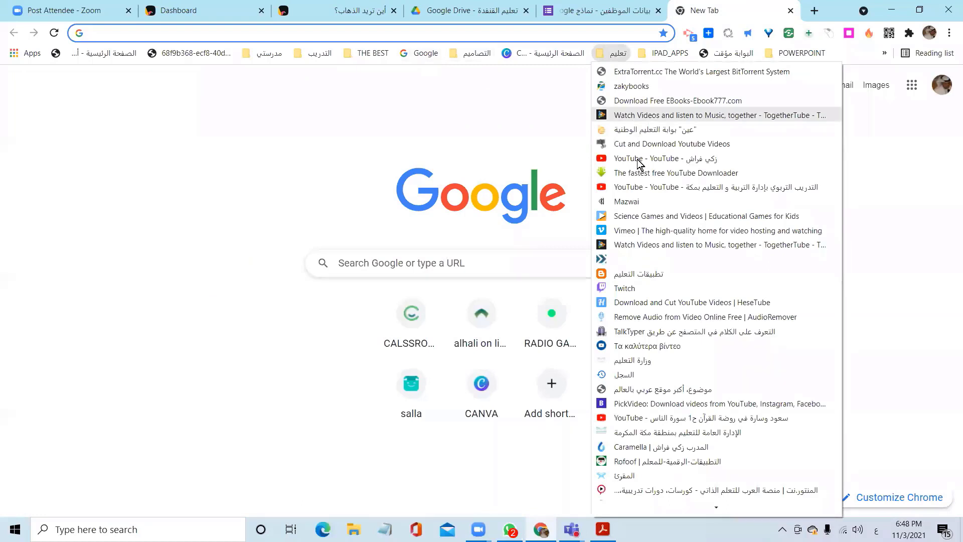
pyautogui.click(640, 158)
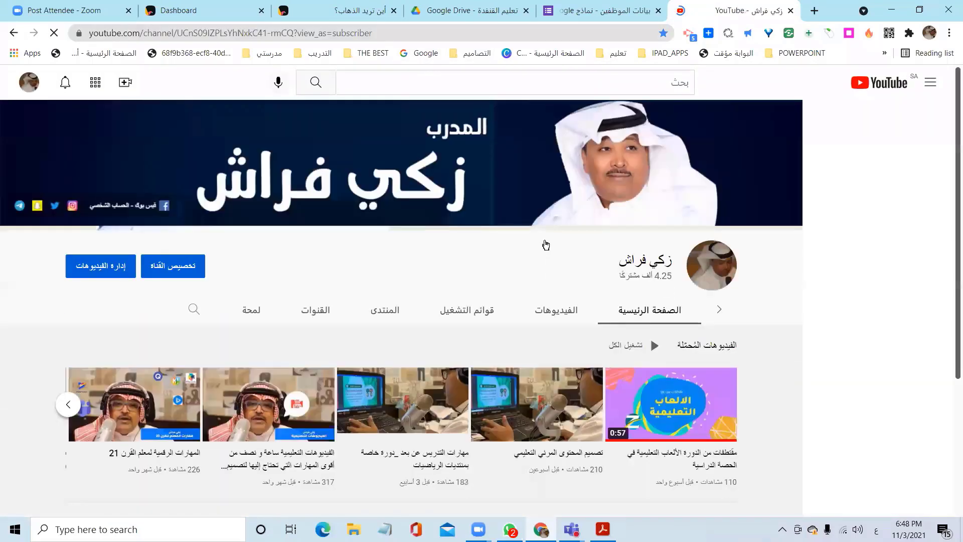
pyautogui.scroll(-1, 546, 240)
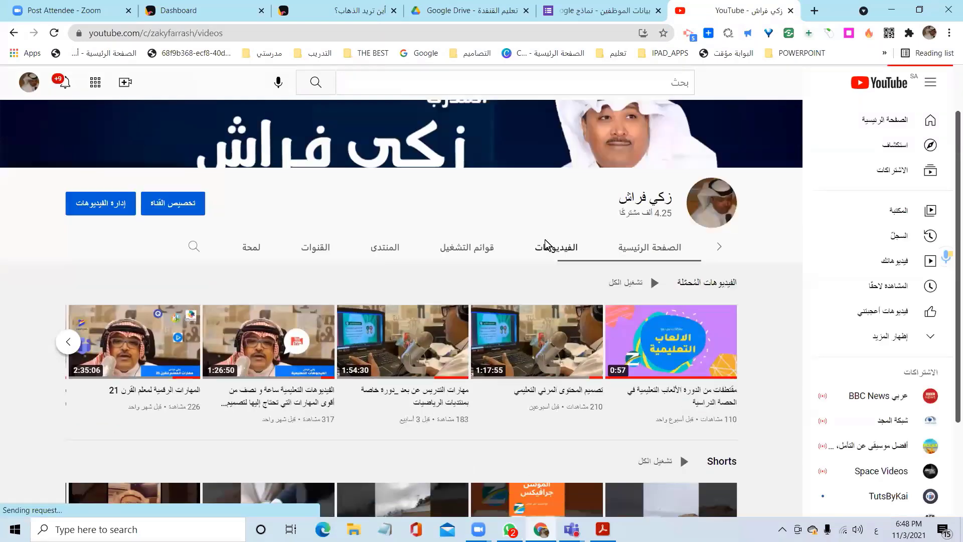
pyautogui.click(546, 242)
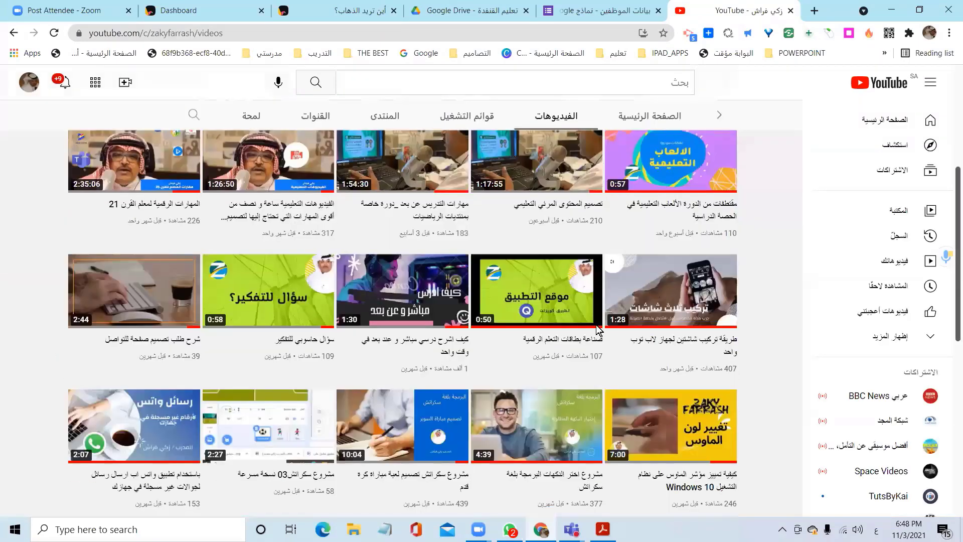
pyautogui.scroll(-1, 511, 249)
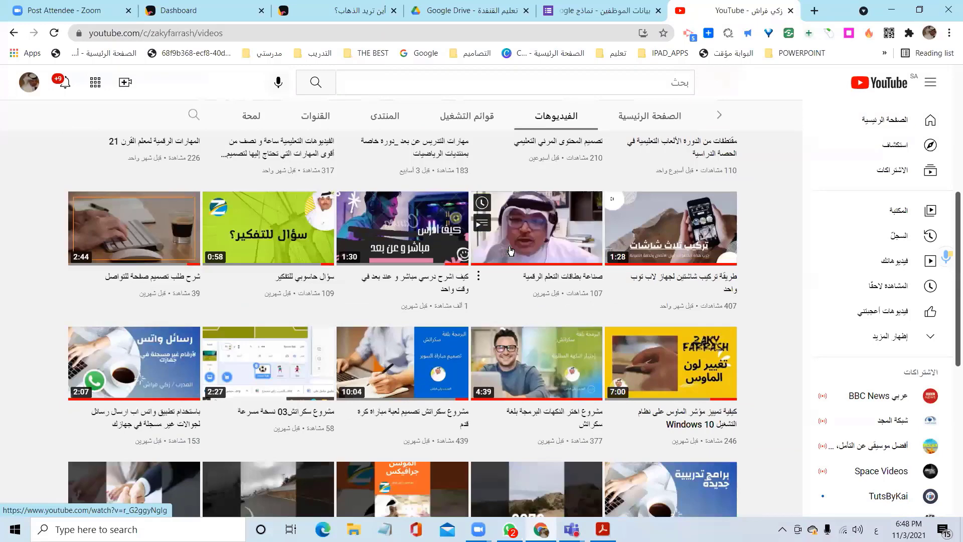
pyautogui.click(655, 231)
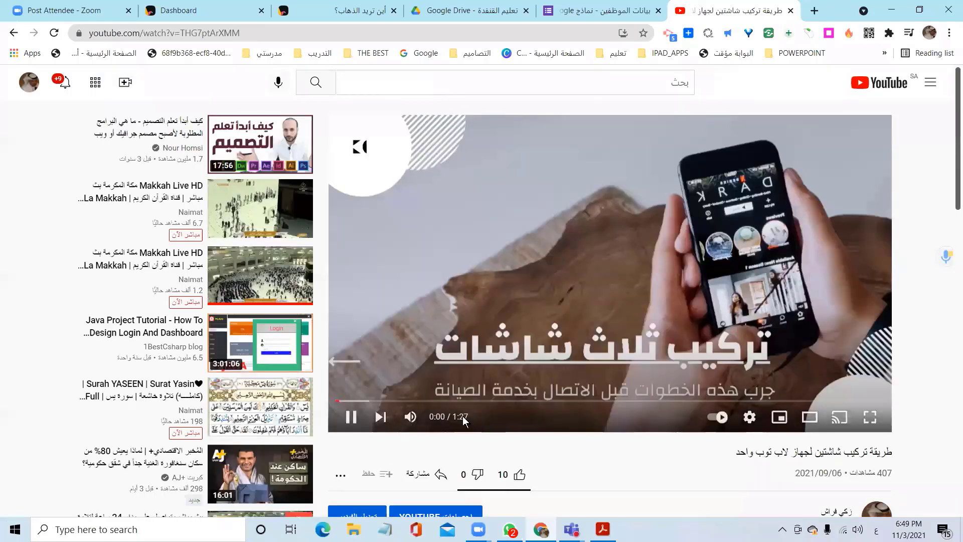
pyautogui.click(423, 423)
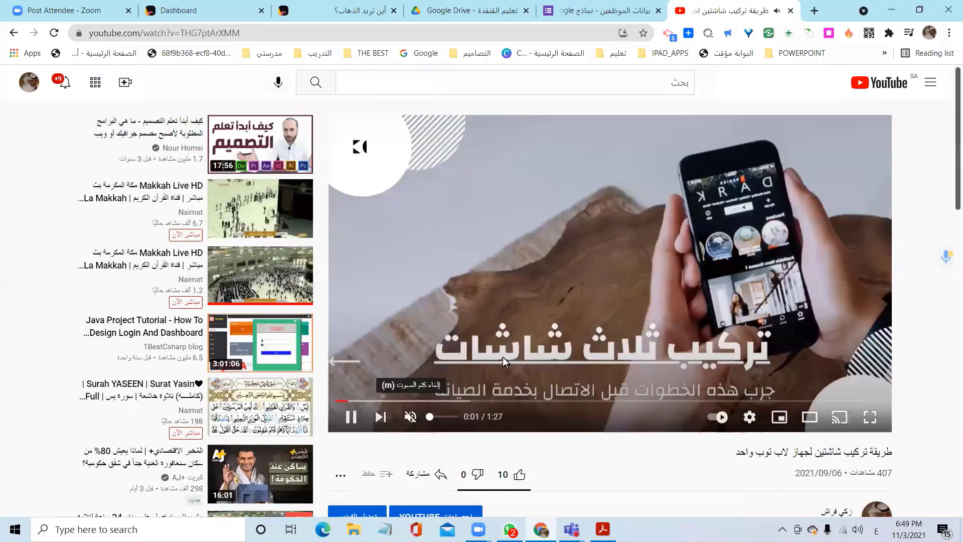
pyautogui.press('m')
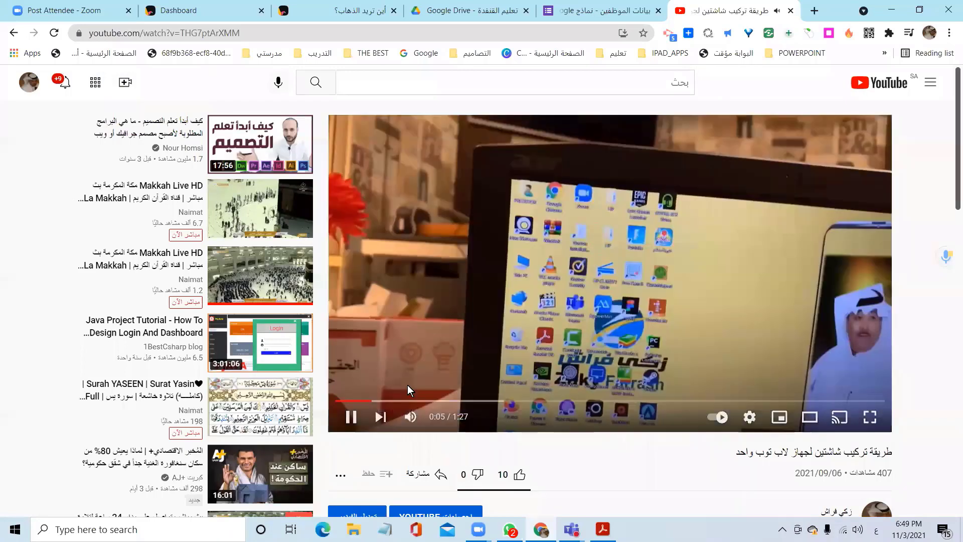
# - Copy the YouTube video's share link, close its tab and open the form's video selection dialog (اختيار فيديو)
pyautogui.scroll(-3, 435, 348)
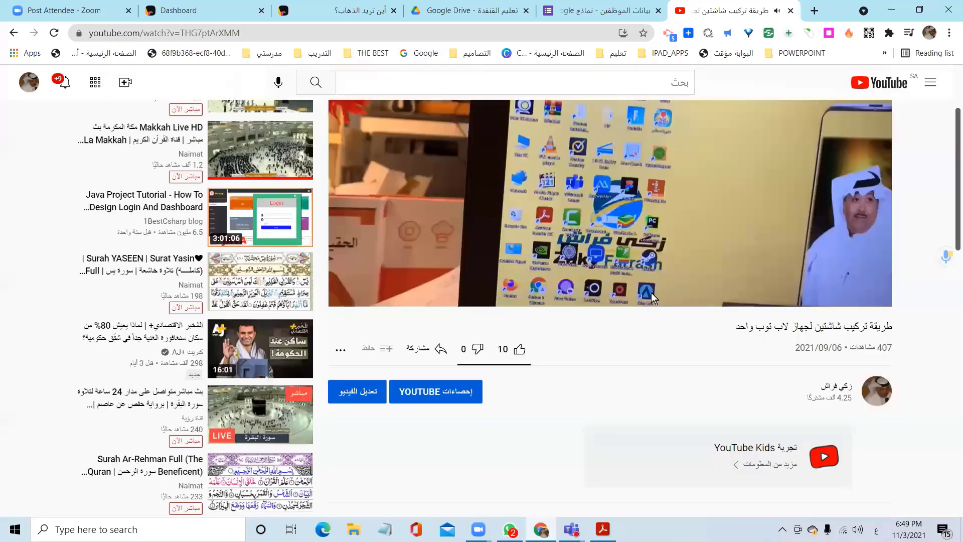
pyautogui.click(432, 347)
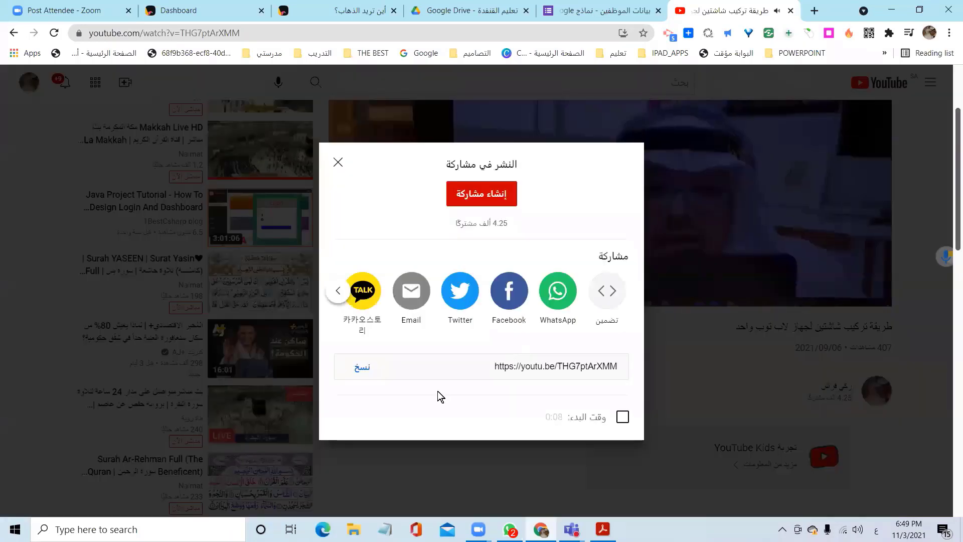
pyautogui.click(367, 369)
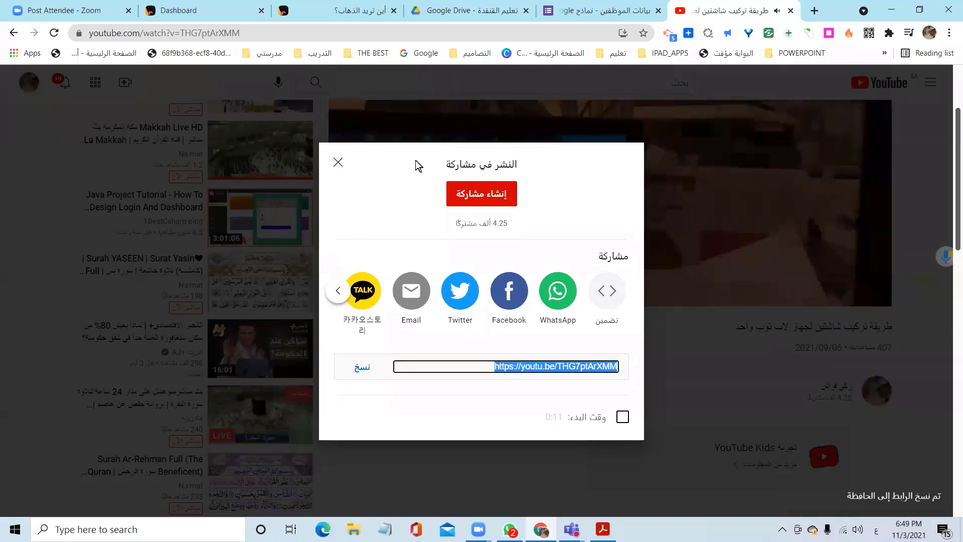
pyautogui.press('Escape')
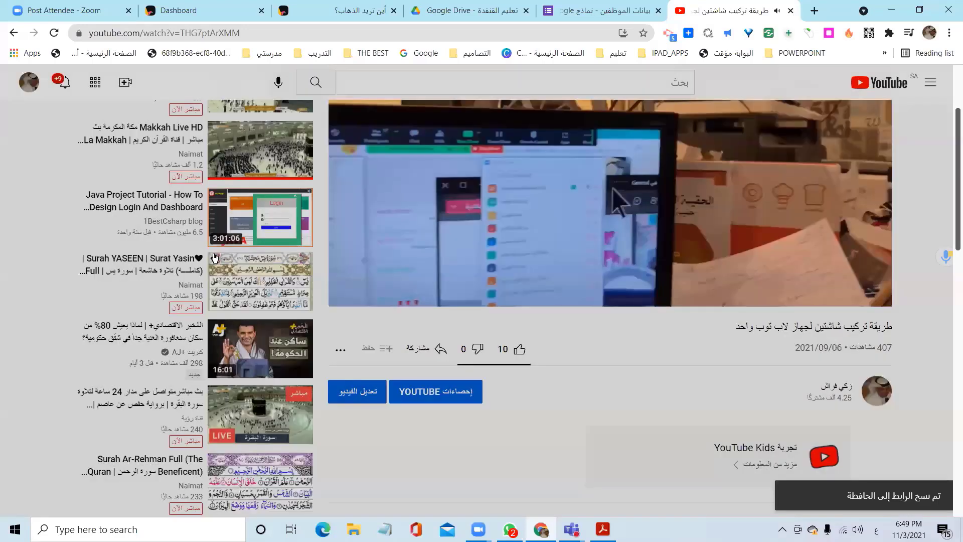
pyautogui.hotkey('ctrl', 'w')
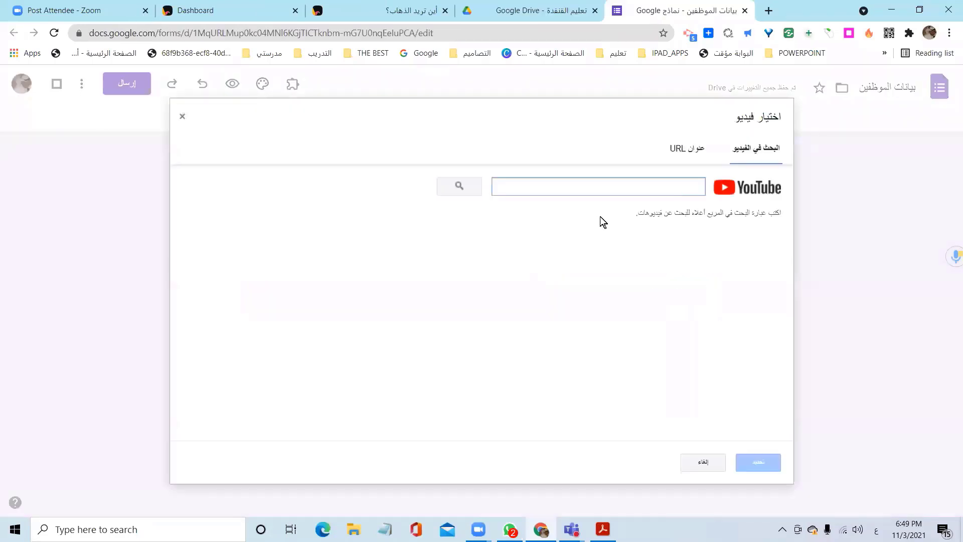
# - Find the YouTube video by its copied share link, insert it into the form and centre it
pyautogui.click(618, 184)
pyautogui.hotkey('ctrl', 'v')
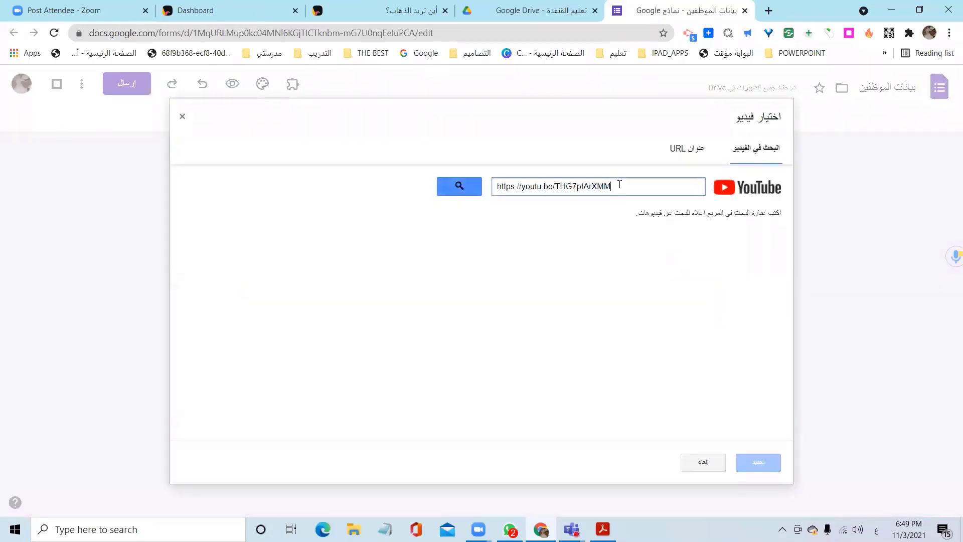
pyautogui.click(468, 191)
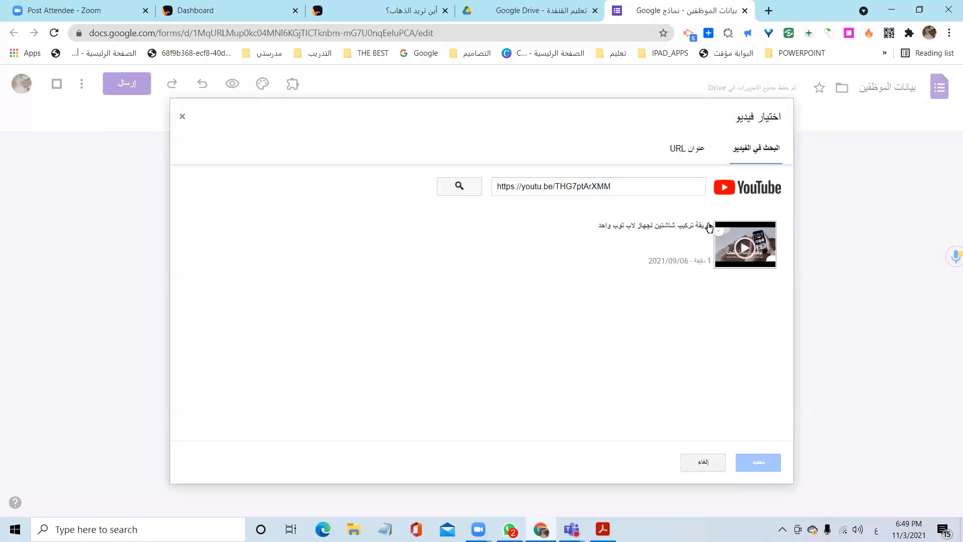
pyautogui.click(695, 251)
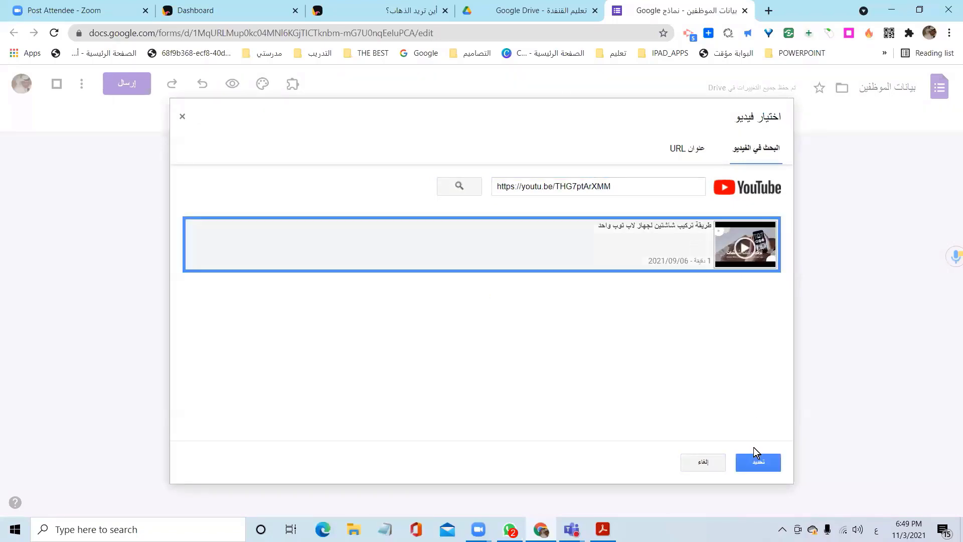
pyautogui.click(756, 462)
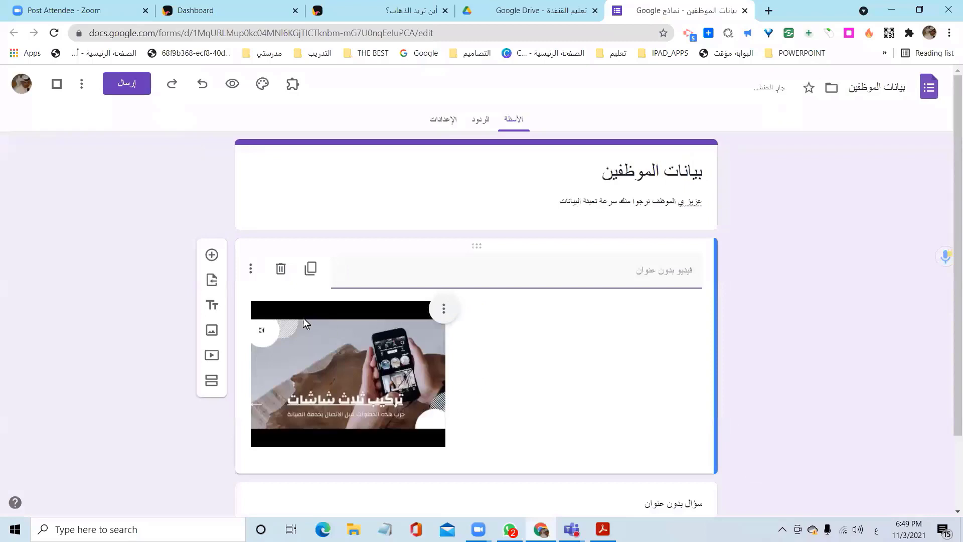
pyautogui.click(444, 308)
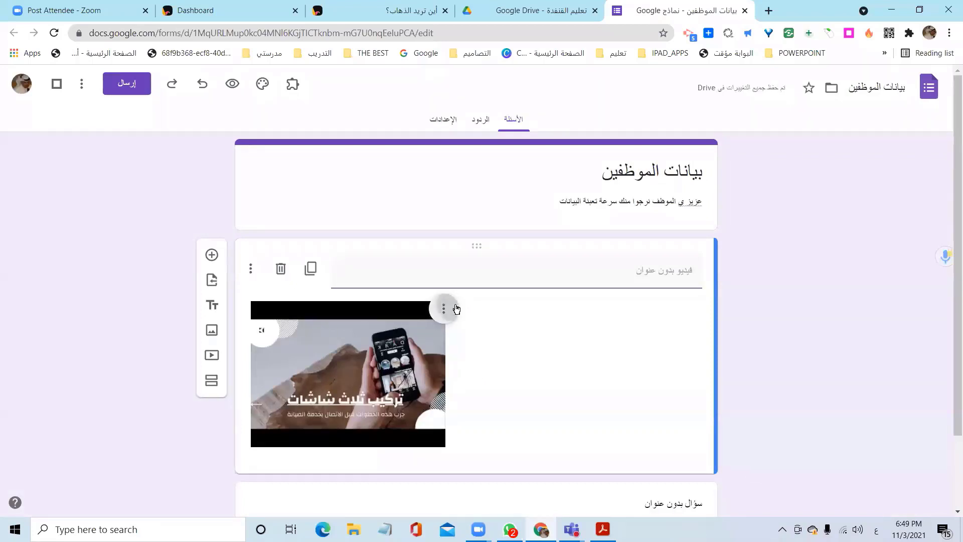
pyautogui.click(502, 345)
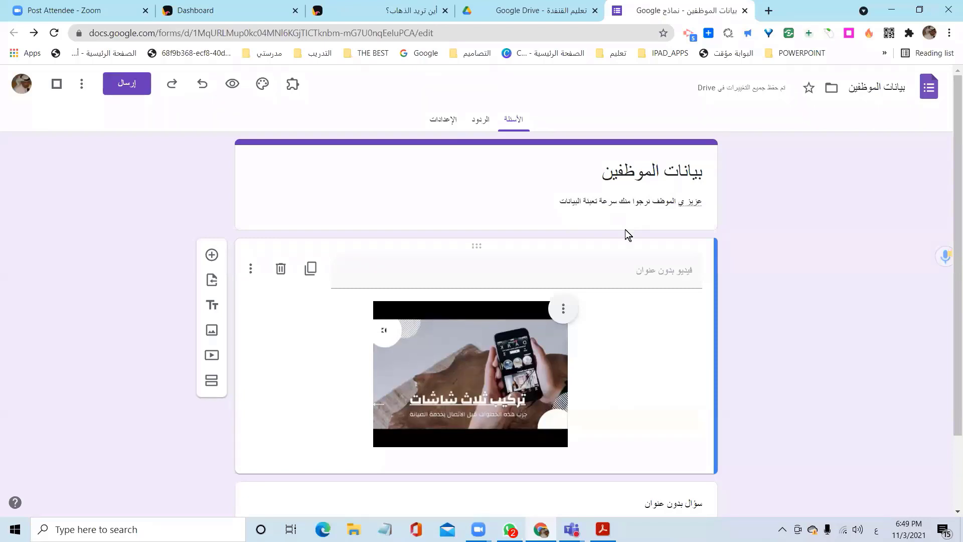
# - Add a required short-answer question (إجابة قصيرة) titled "الاسم" below the video
pyautogui.scroll(-2, 602, 276)
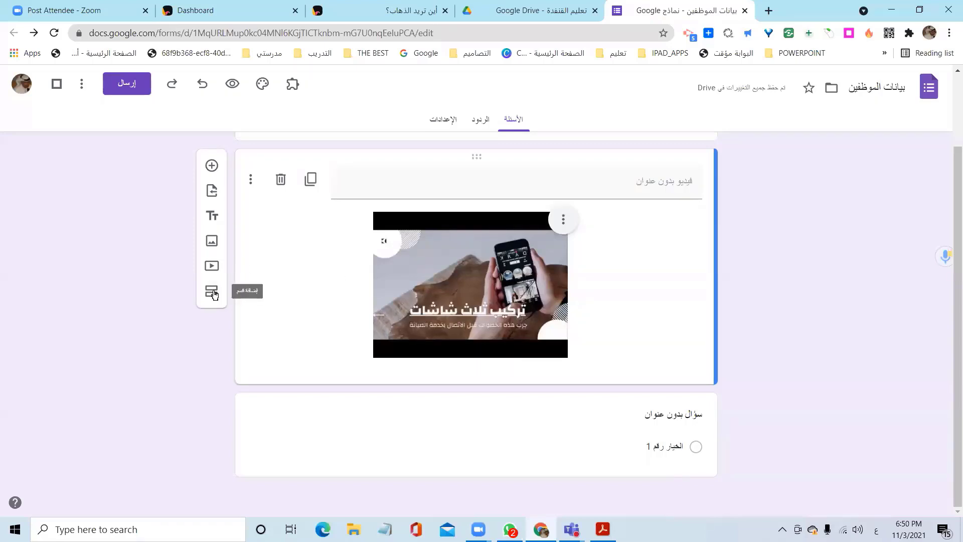
pyautogui.click(216, 167)
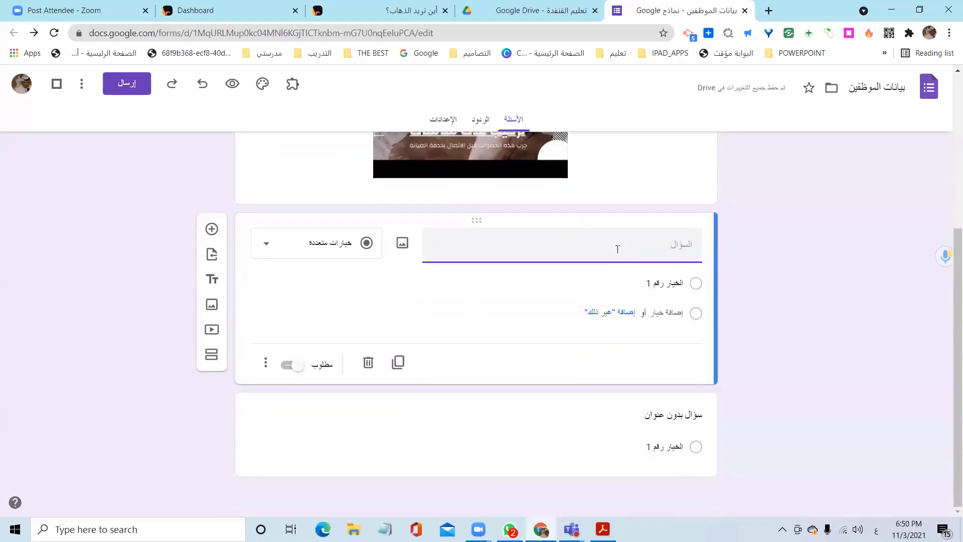
pyautogui.write('الاسم')
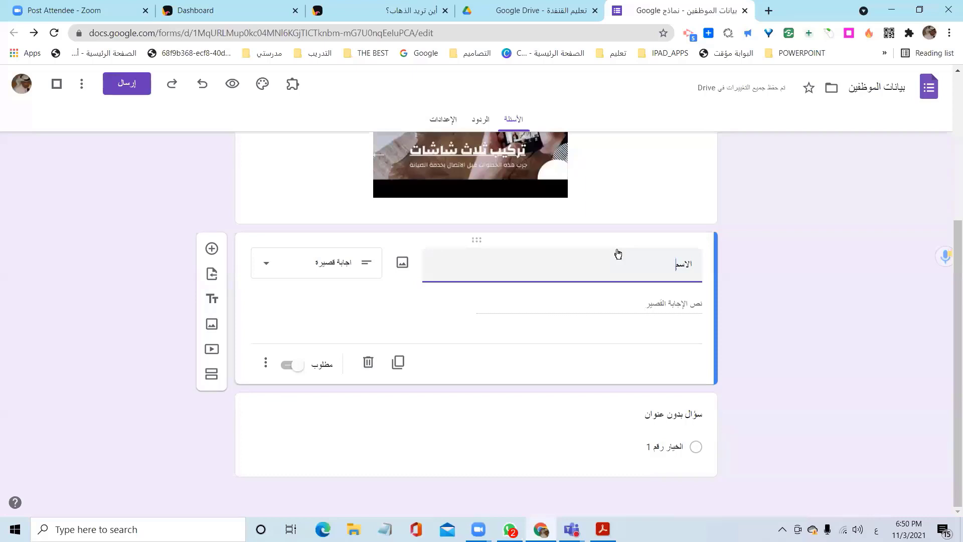
pyautogui.click(312, 264)
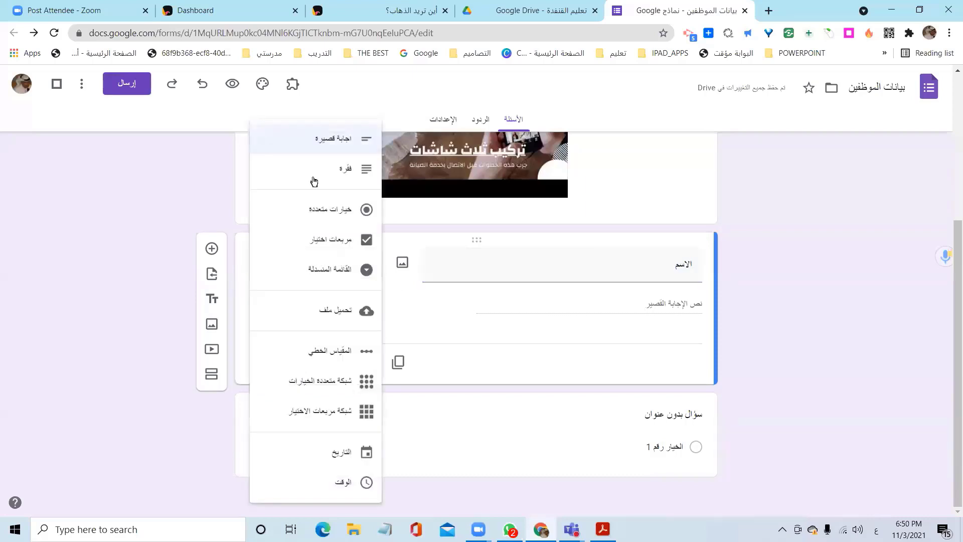
pyautogui.click(318, 146)
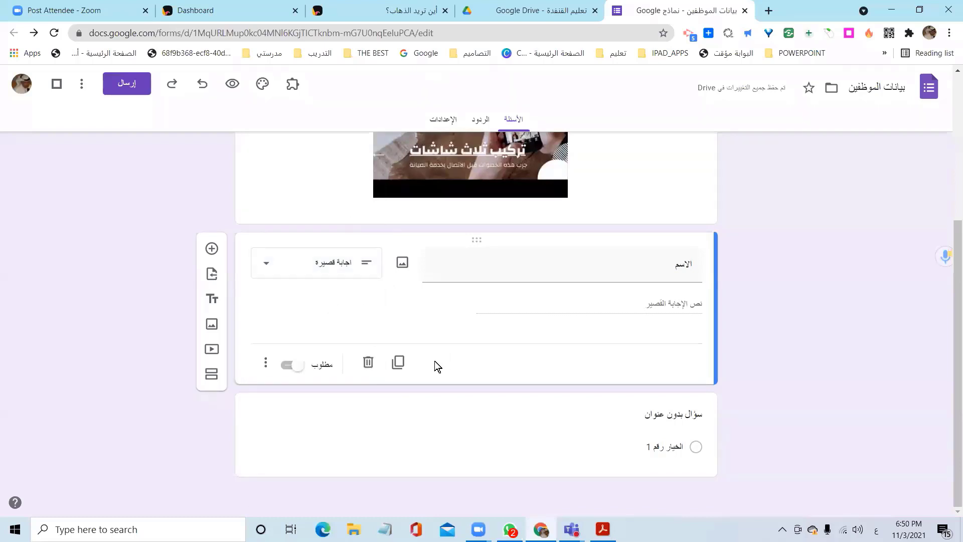
pyautogui.click(299, 370)
# - Add a short-answer question titled "السجل المدني" below "الاسم" and look at its additional options
pyautogui.click(211, 248)
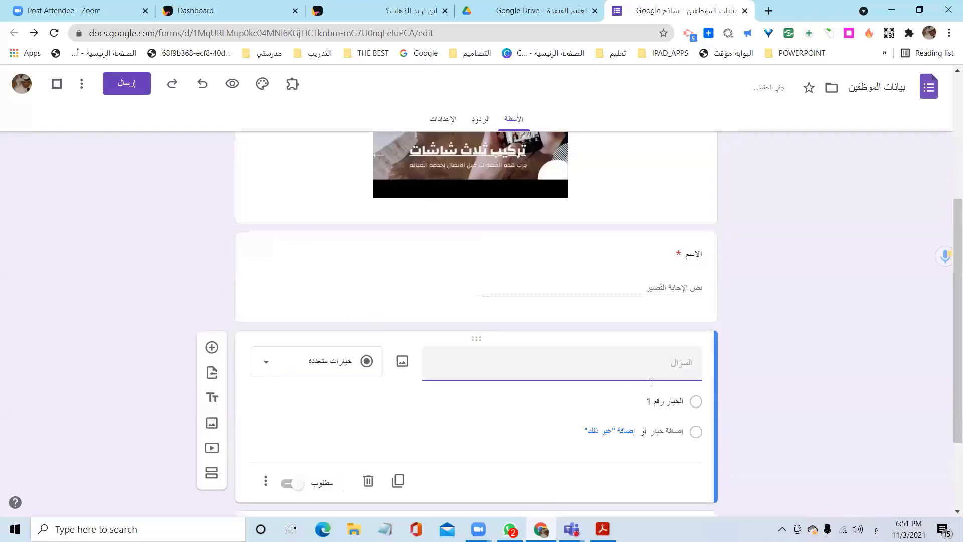
pyautogui.write('السجل المدني')
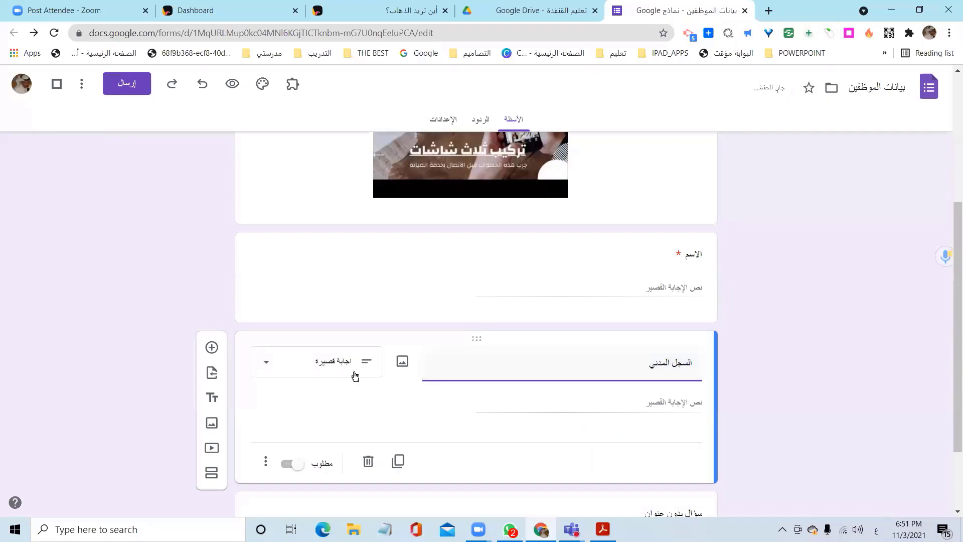
pyautogui.scroll(-2, 658, 429)
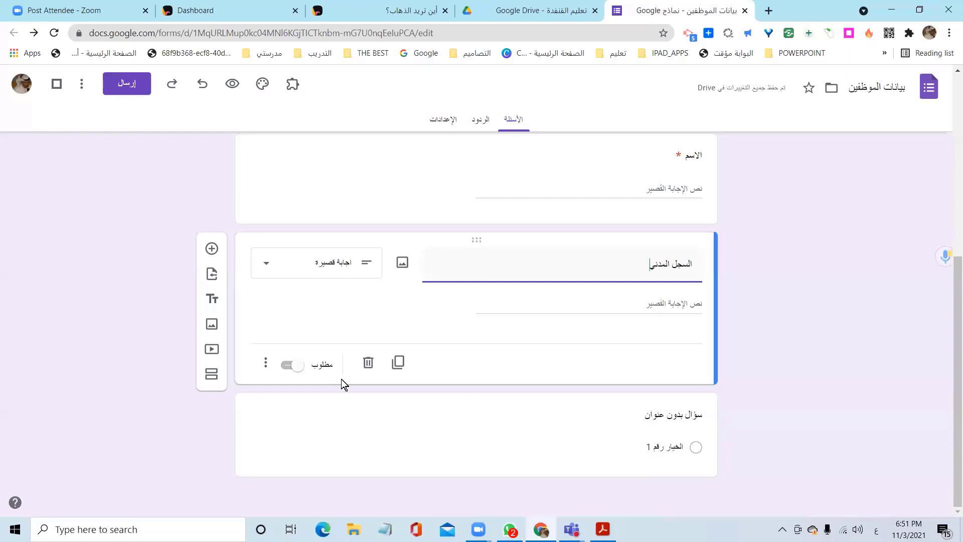
pyautogui.click(266, 363)
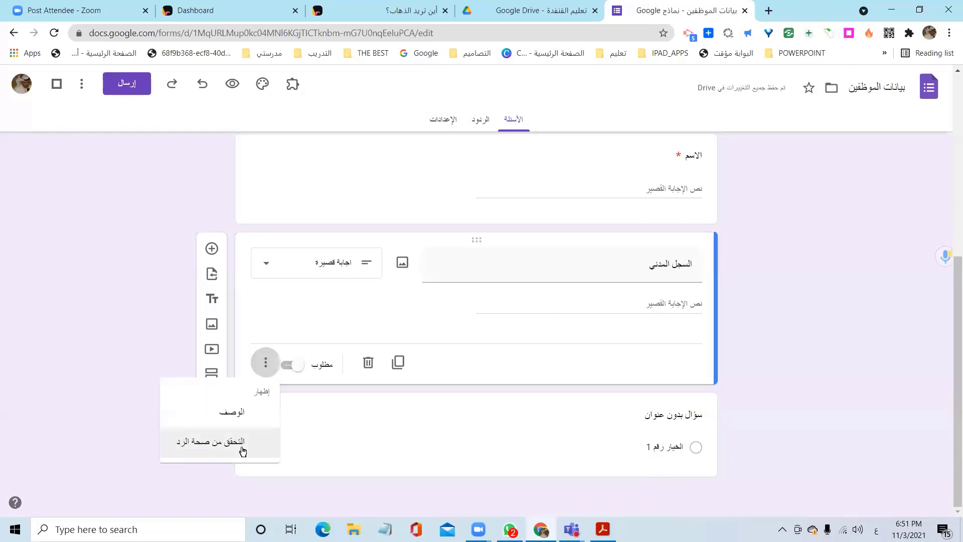
pyautogui.click(318, 165)
# - Copy the form's shortened share link and open it in a new browser tab
pyautogui.click(138, 83)
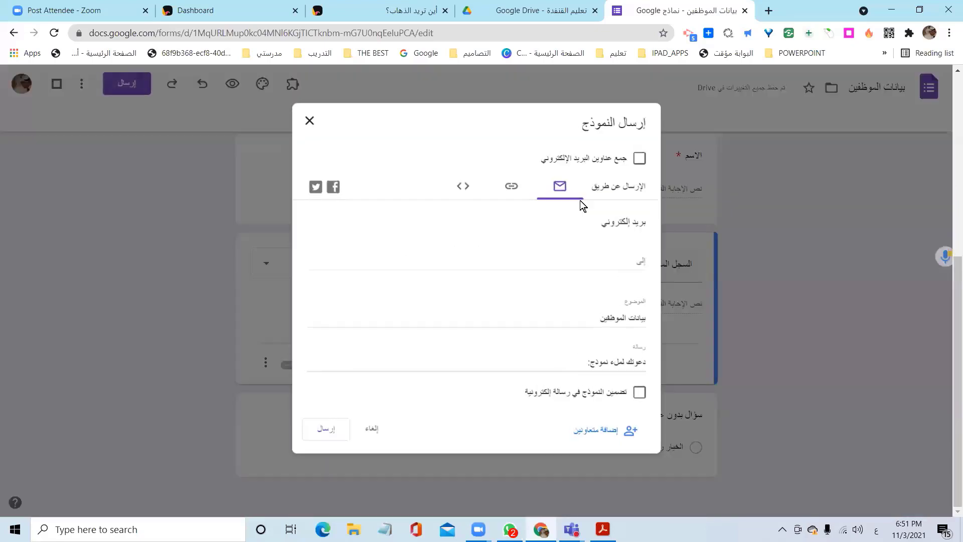
pyautogui.click(511, 185)
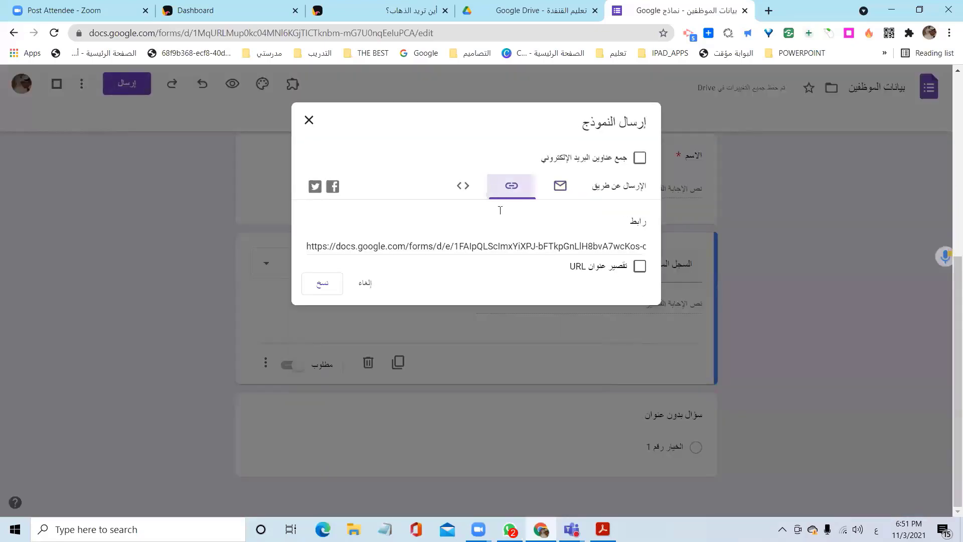
pyautogui.click(639, 267)
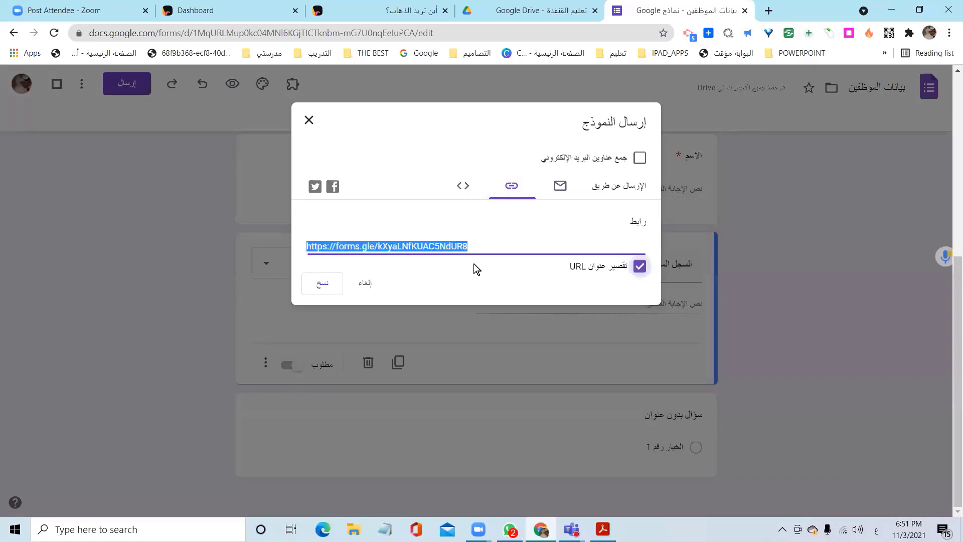
pyautogui.click(330, 293)
pyautogui.click(309, 120)
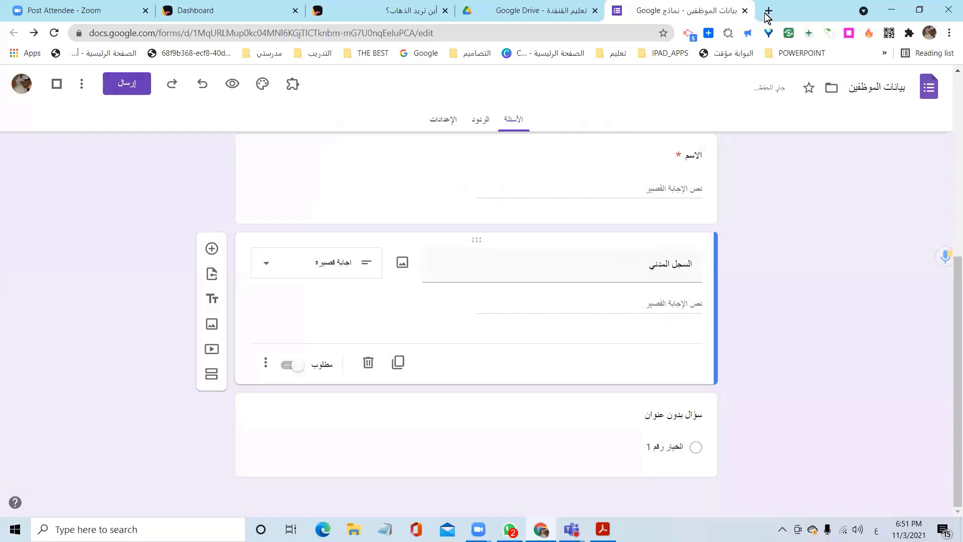
pyautogui.click(769, 11)
pyautogui.click(635, 30)
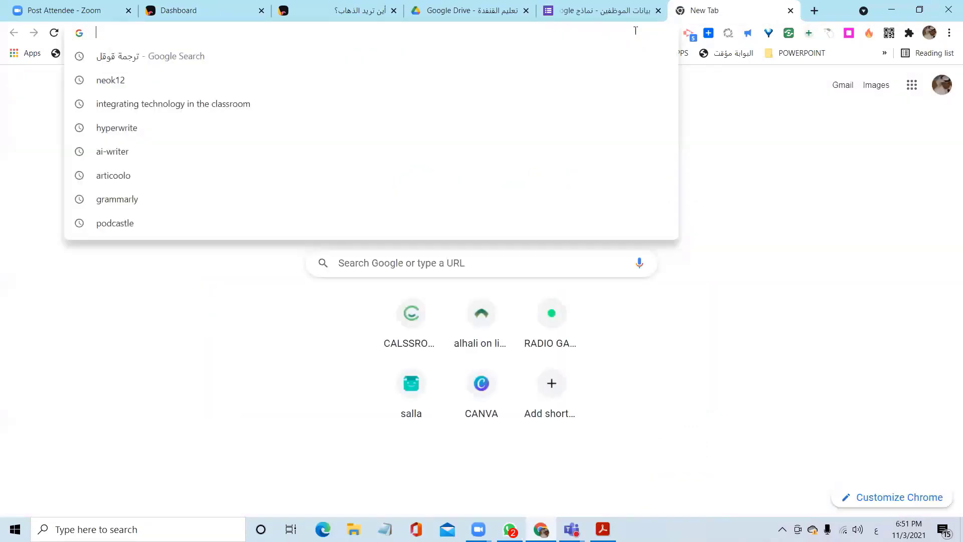
pyautogui.hotkey('ctrl', 'v')
pyautogui.press('Return')
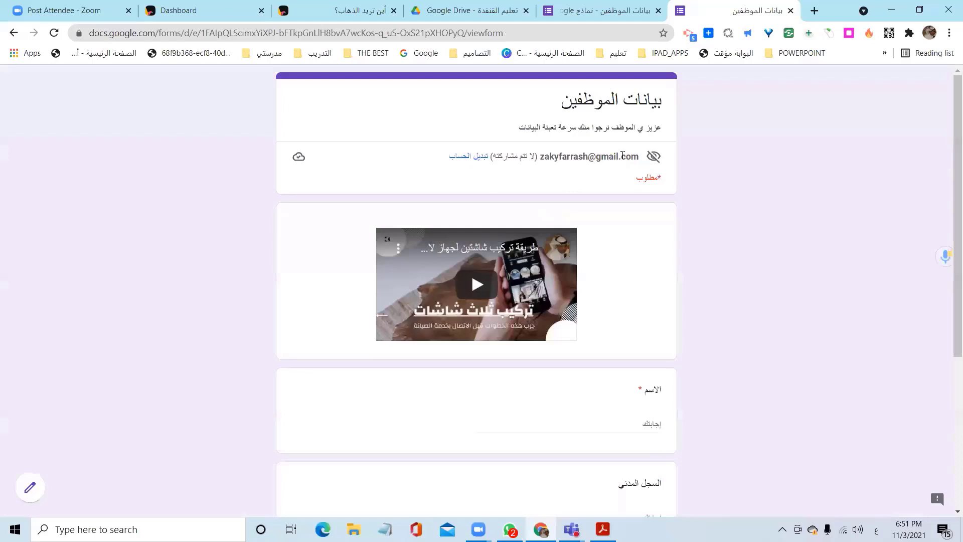
# - Answer both the "الاسم" and "السجل المدني" questions in the live form with a first name
pyautogui.scroll(-5, 614, 178)
pyautogui.click(617, 181)
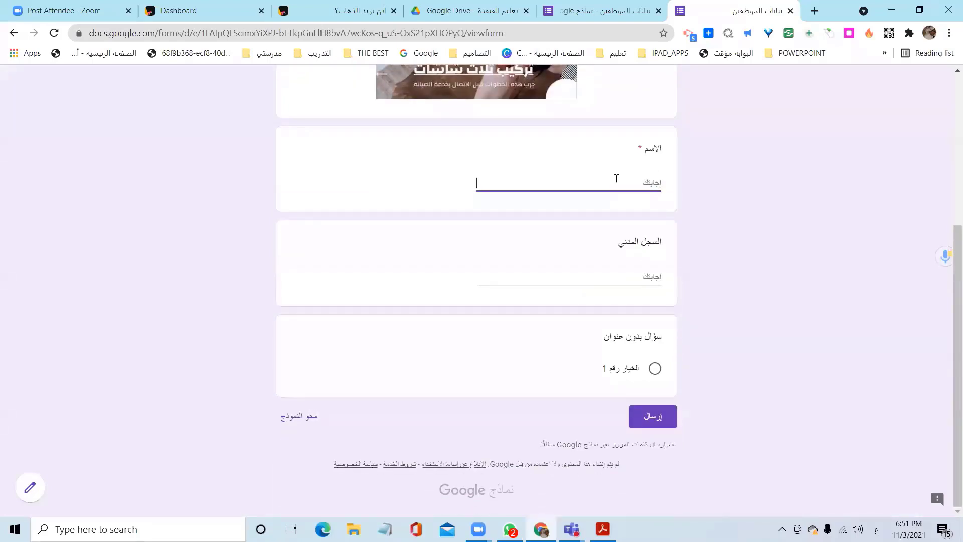
pyautogui.write('ي')
pyautogui.press('BackSpace')
pyautogui.write('زكي')
pyautogui.click(649, 276)
pyautogui.write('ز')
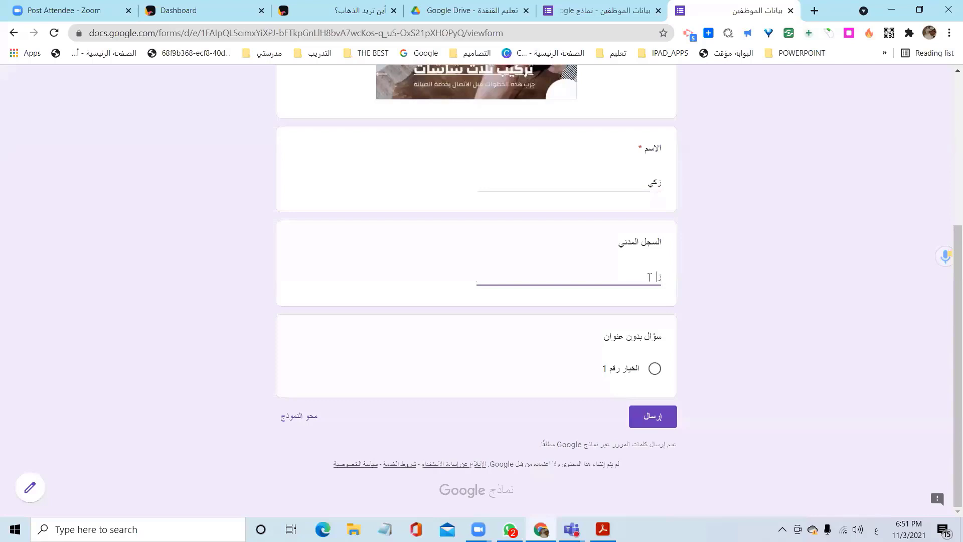
pyautogui.write('كي')
# - Return to the form editor and add response validation to "السجل المدني" requiring a number (رقم) greater than (أكبر من) 10
pyautogui.click(611, 15)
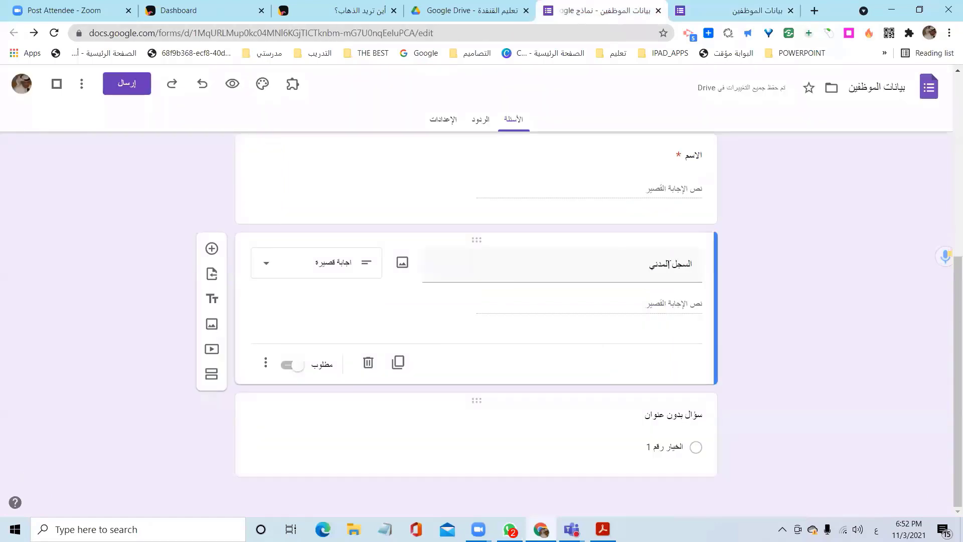
pyautogui.click(265, 361)
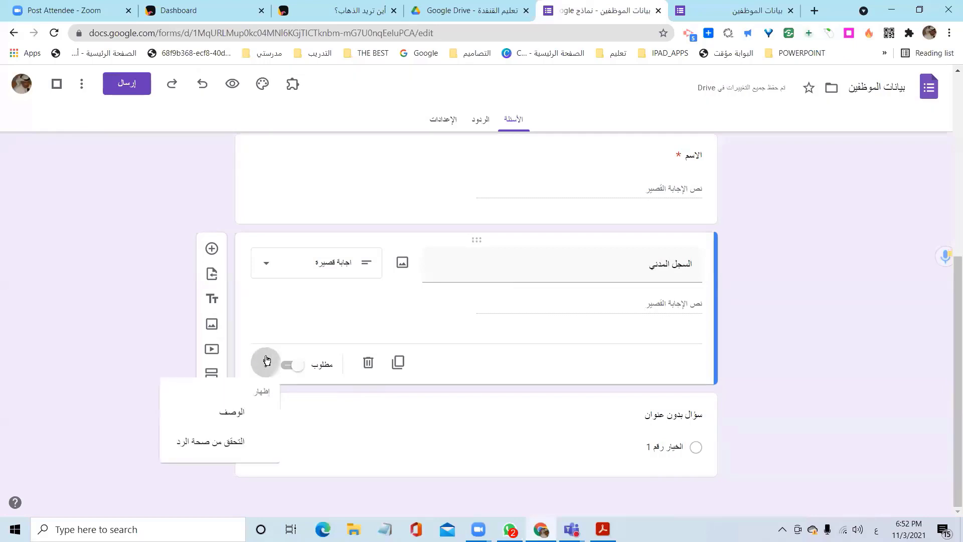
pyautogui.click(224, 444)
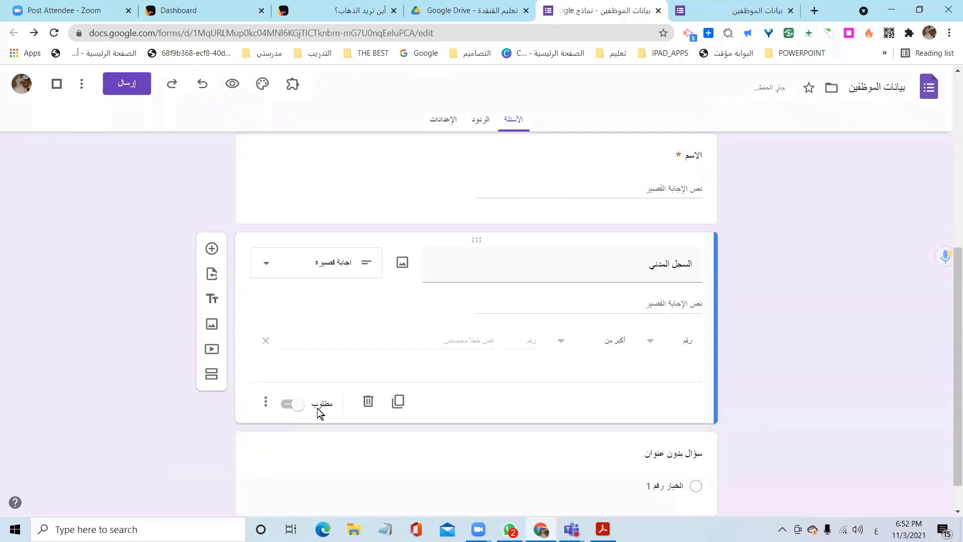
pyautogui.click(528, 338)
pyautogui.write('10')
pyautogui.click(769, 366)
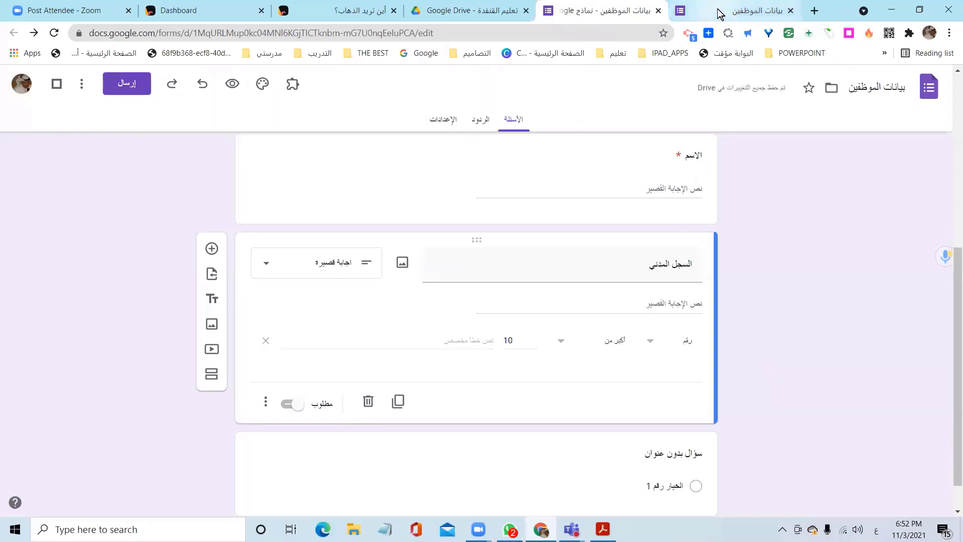
# - Close the old live form tab, copy the form's shortened link again and open it in a new tab
pyautogui.click(783, 14)
pyautogui.click(790, 11)
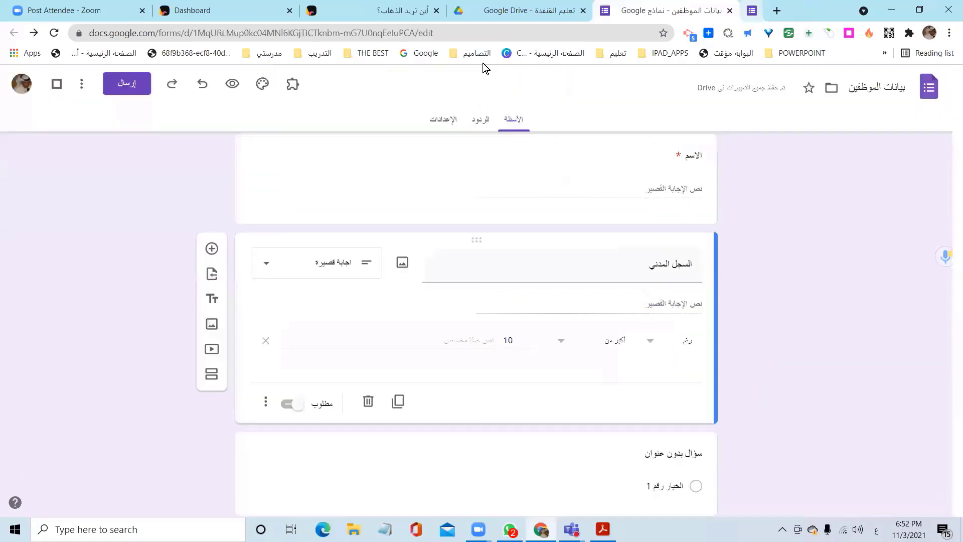
pyautogui.click(126, 93)
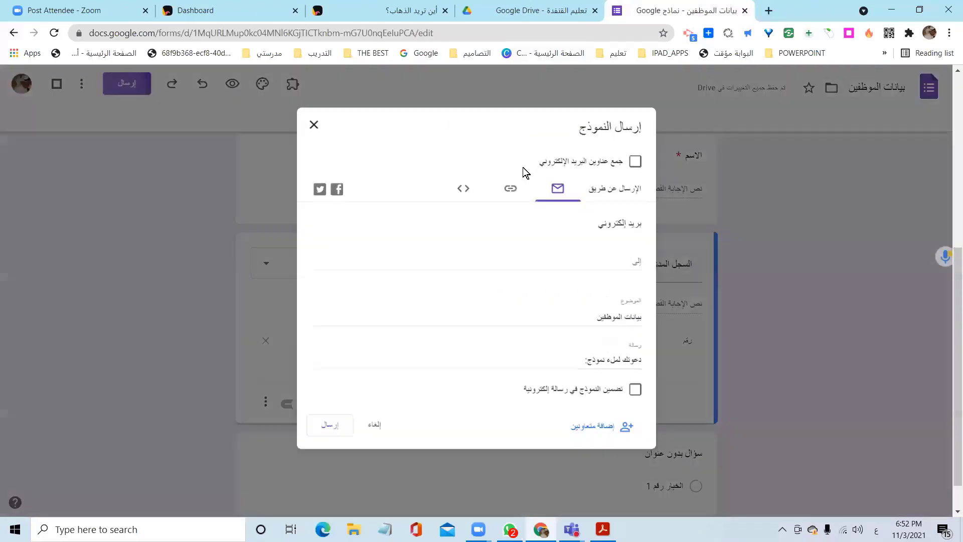
pyautogui.click(504, 186)
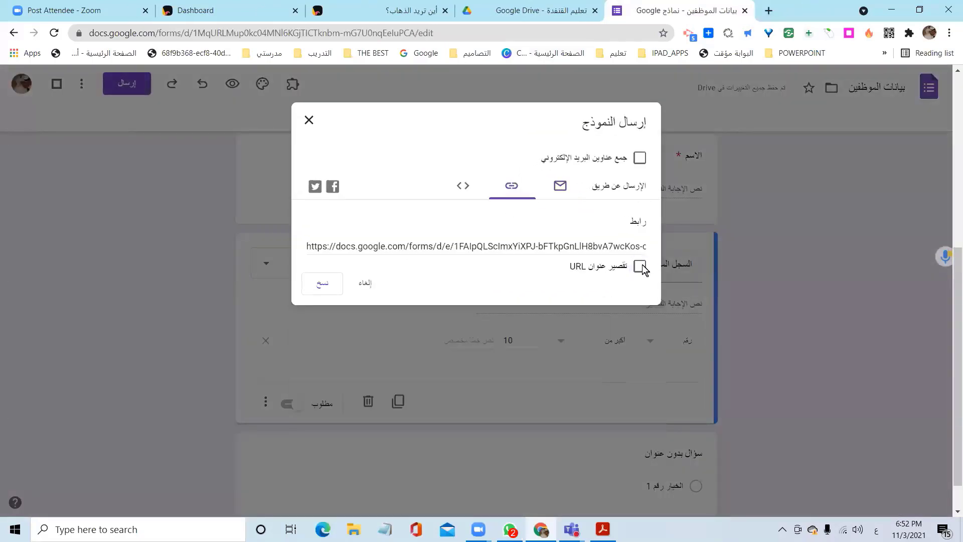
pyautogui.click(639, 266)
pyautogui.click(336, 289)
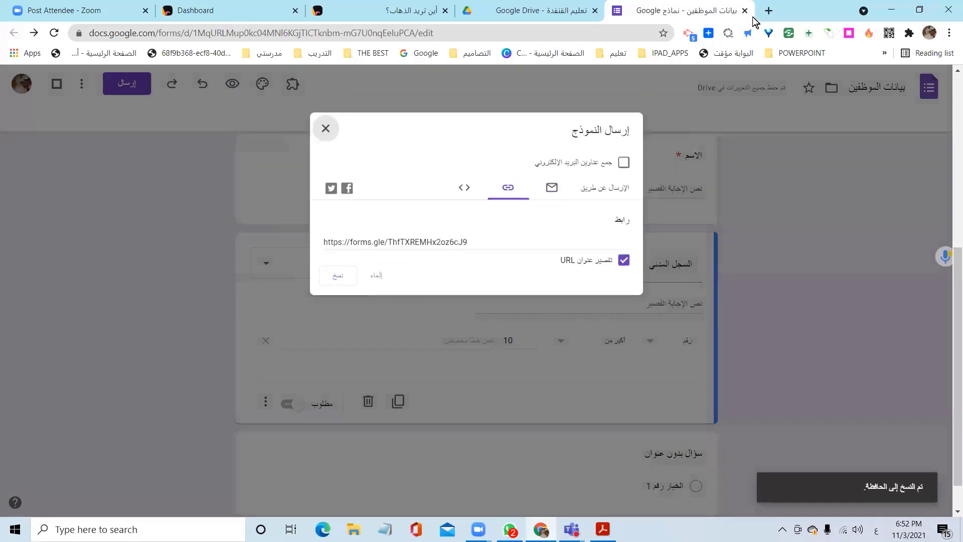
pyautogui.press('Escape')
pyautogui.hotkey('ctrl', 't')
pyautogui.hotkey('ctrl', 'v')
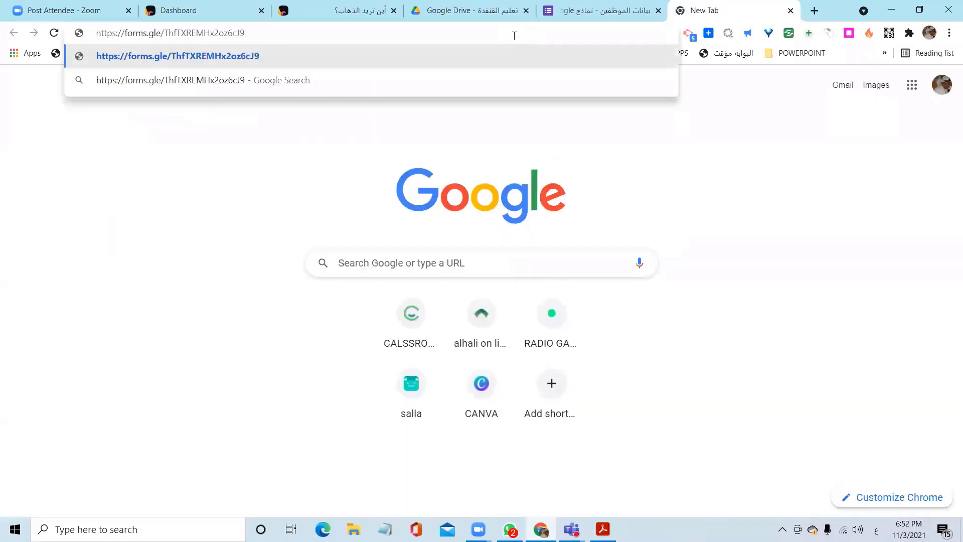
pyautogui.press('Return')
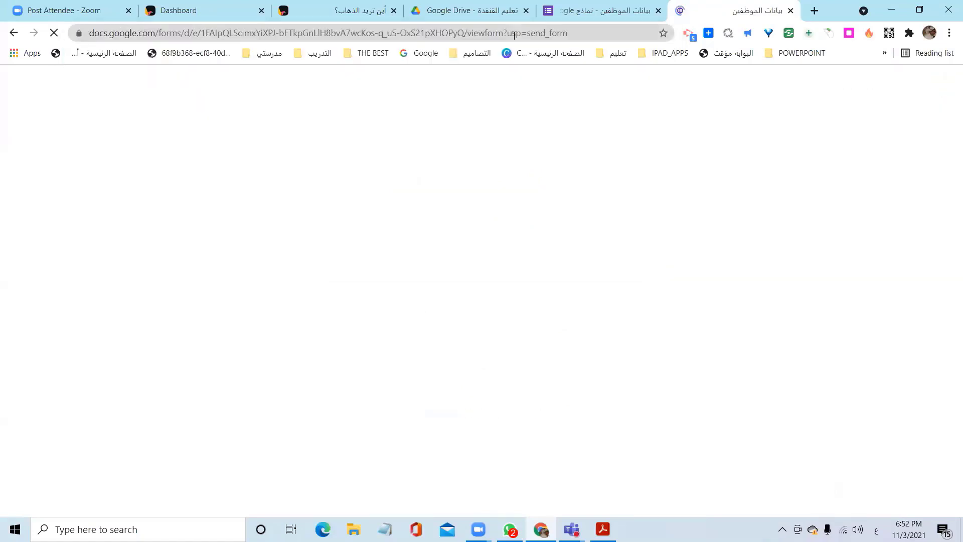
# - Re-enter the first name as the "السجل المدني" answer and try to submit the live form to test its number validation
pyautogui.scroll(-5, 638, 314)
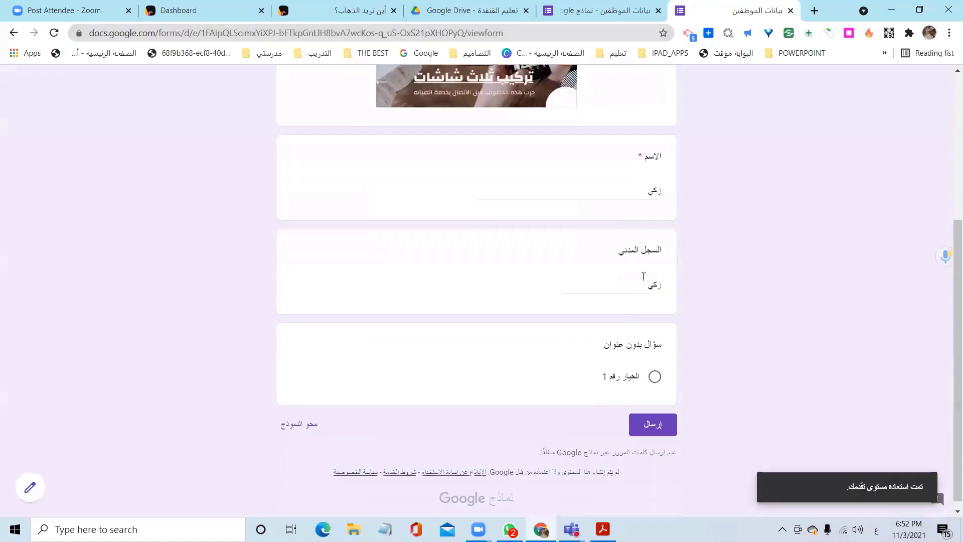
pyautogui.click(646, 276)
pyautogui.doubleClick(646, 276)
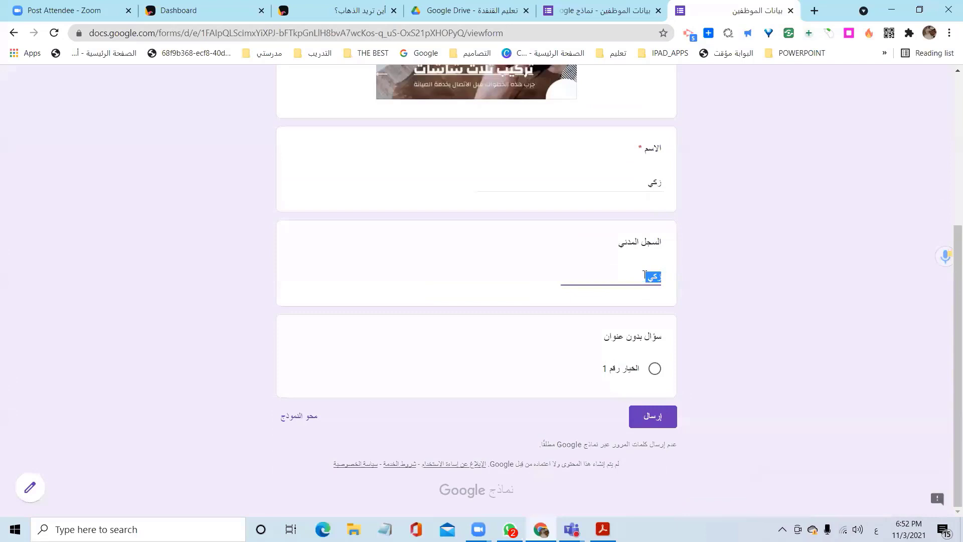
pyautogui.hotkey('ctrl', 'x')
pyautogui.hotkey('ctrl', 'v')
pyautogui.click(649, 415)
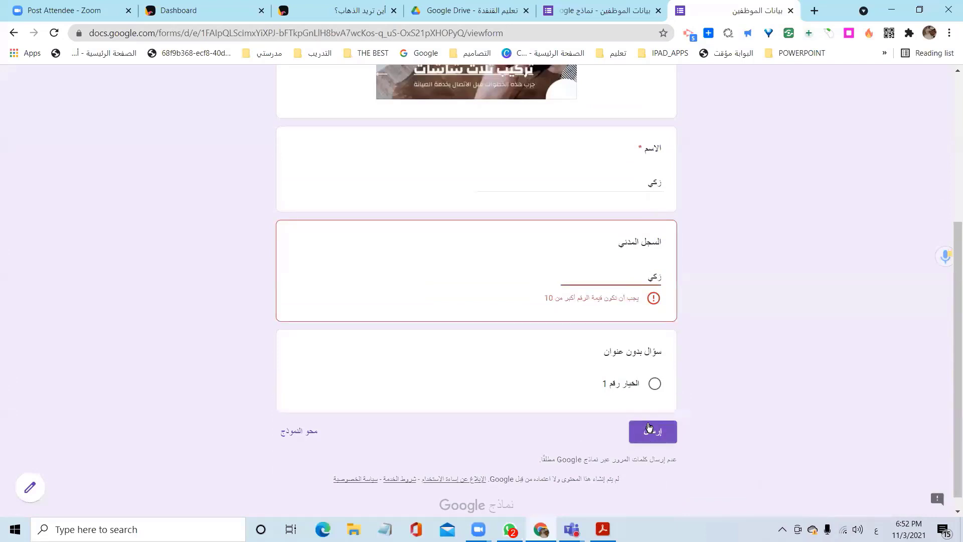
pyautogui.keyDown('ctrl'); pyautogui.scroll(3, 600, 288); pyautogui.keyUp('ctrl')
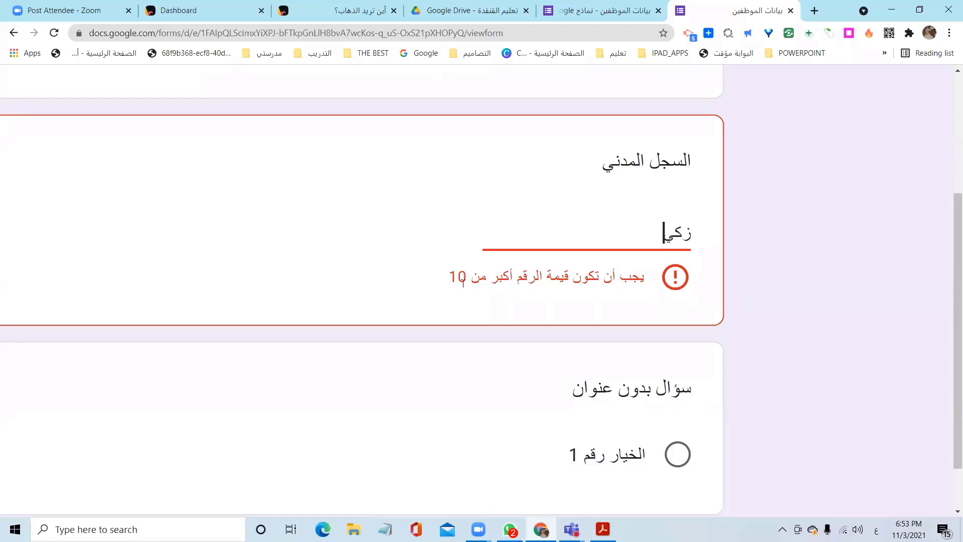
pyautogui.doubleClick(463, 280)
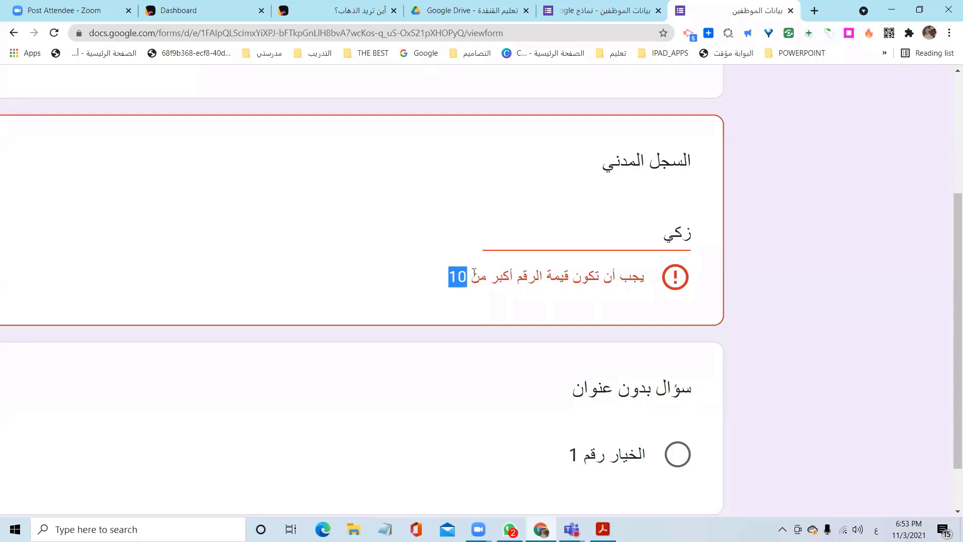
# - Replace the "السجل المدني" answer with a nine-digit ID number and submit the form
pyautogui.click(613, 244)
pyautogui.hotkey('ctrl', 'a')
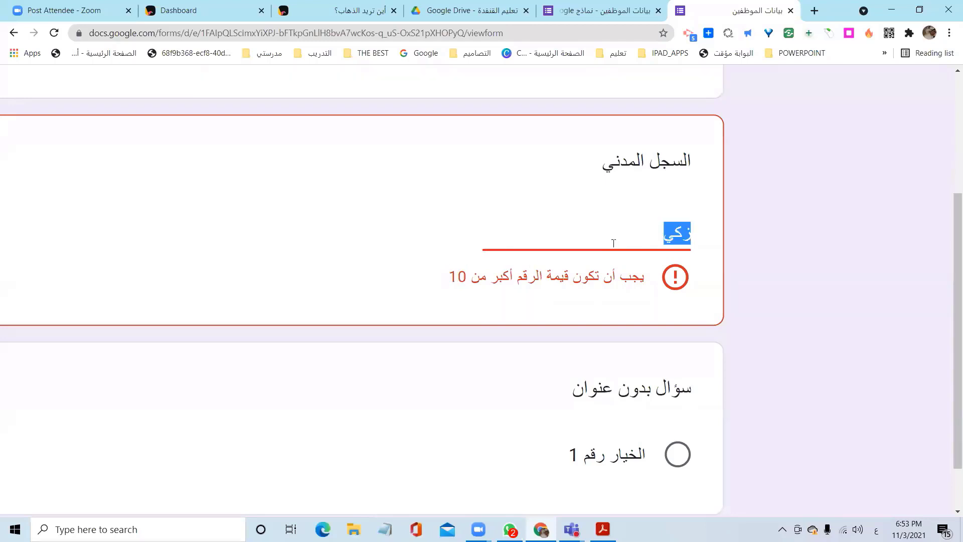
pyautogui.write('123456')
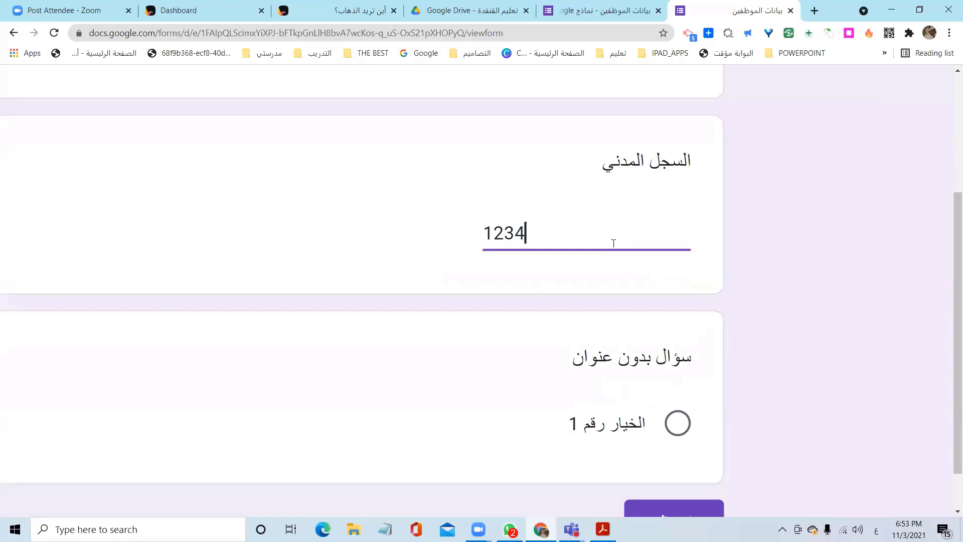
pyautogui.write('789')
pyautogui.scroll(-1, 660, 435)
pyautogui.click(662, 452)
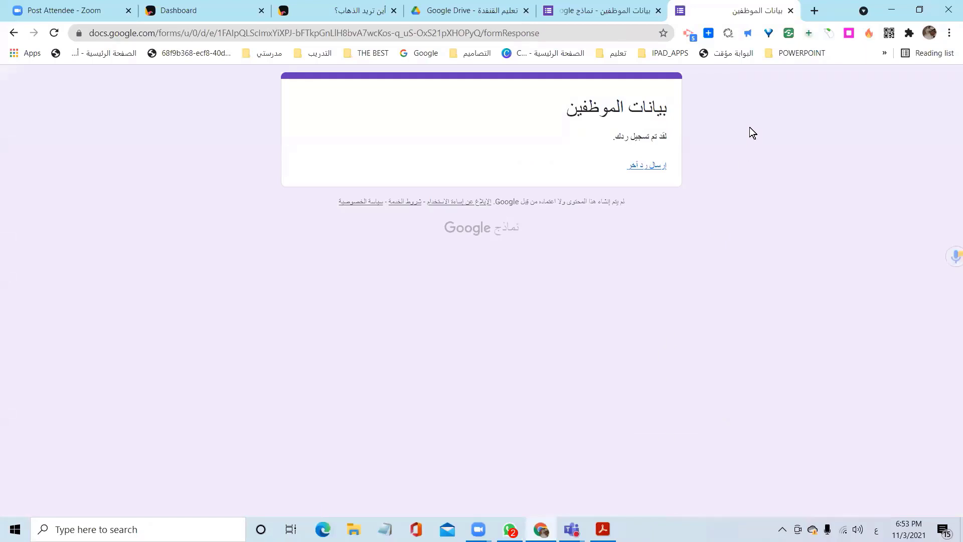
# - Close the submitted form's tab and add a new section after the "السجل المدني" question in the form editor
pyautogui.click(791, 10)
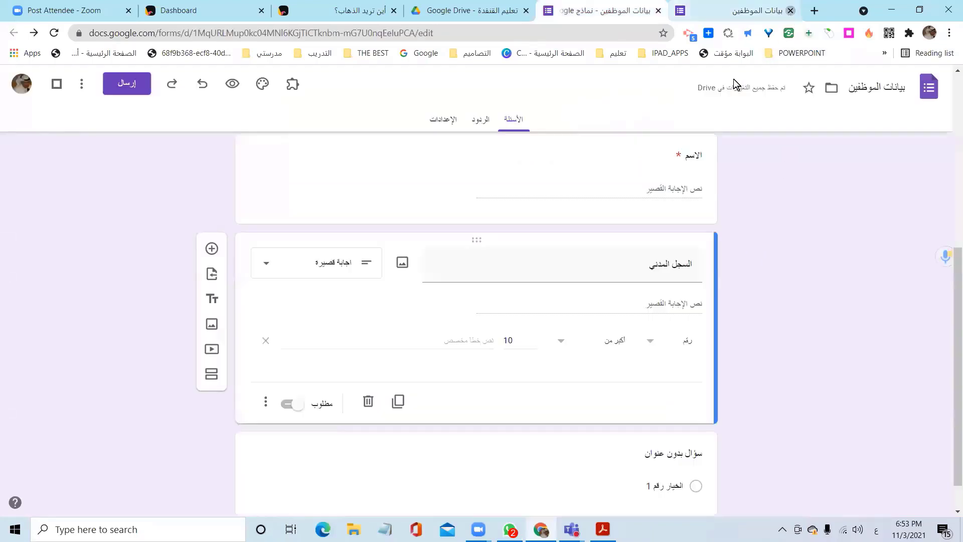
pyautogui.scroll(-1, 602, 235)
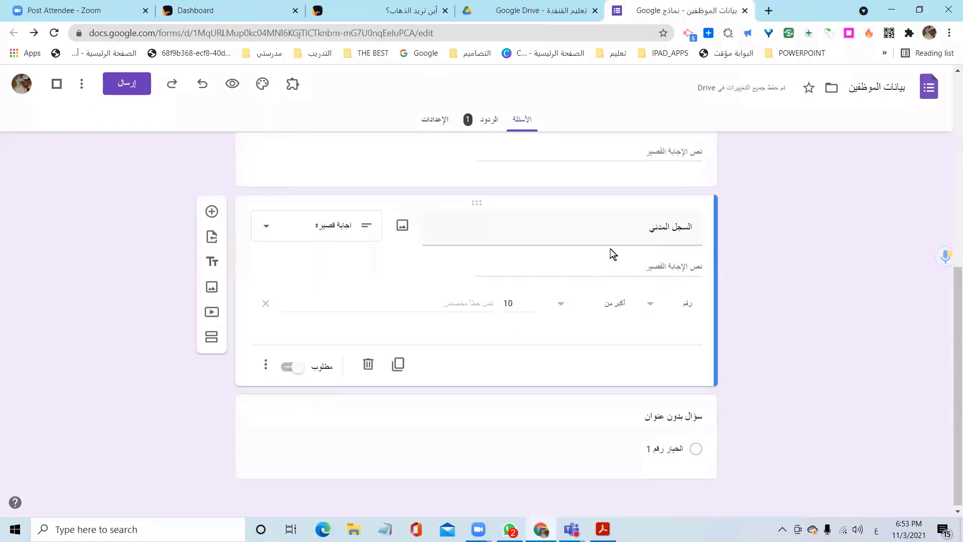
pyautogui.scroll(1, 647, 253)
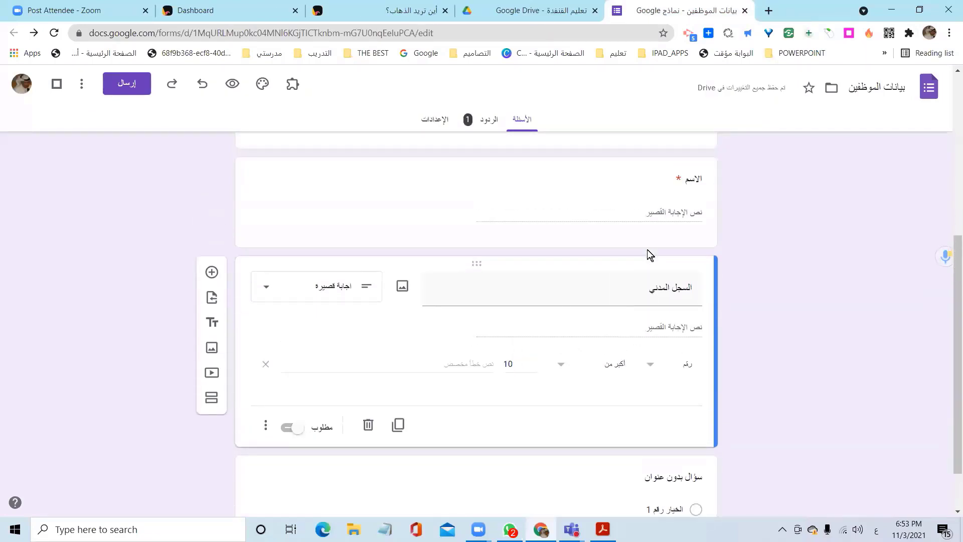
pyautogui.scroll(2, 647, 253)
pyautogui.scroll(-3, 647, 253)
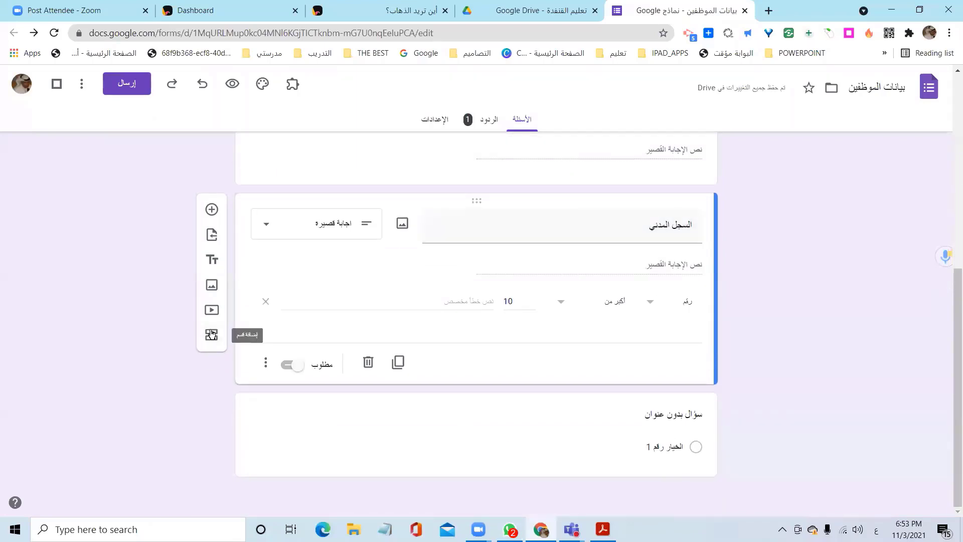
pyautogui.click(211, 333)
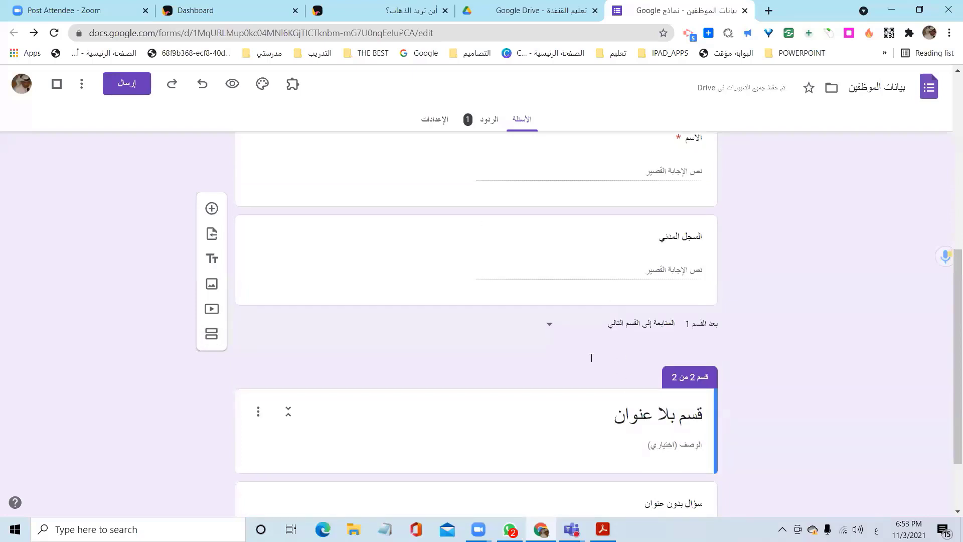
pyautogui.scroll(-2, 592, 357)
pyautogui.scroll(4, 592, 363)
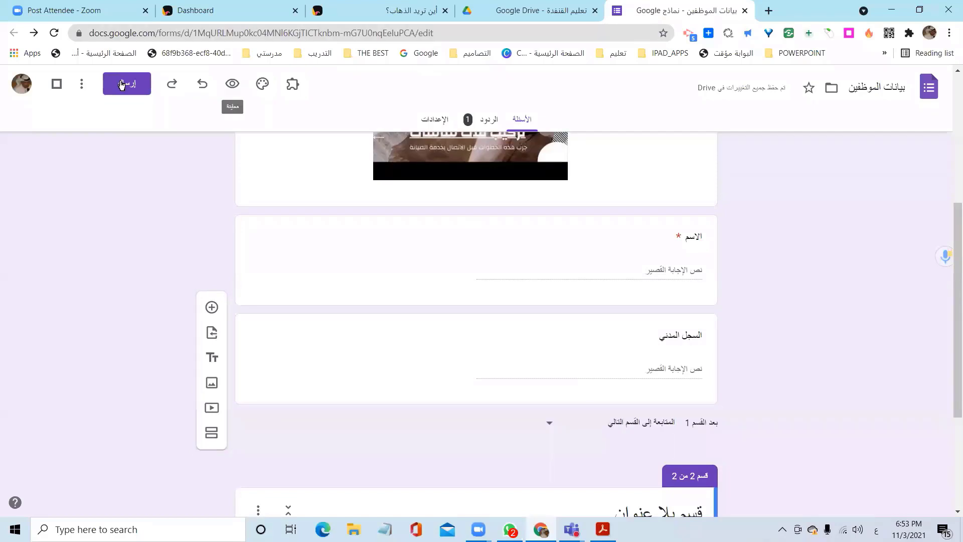
# - Open the copied form link again in a new browser tab
pyautogui.click(767, 10)
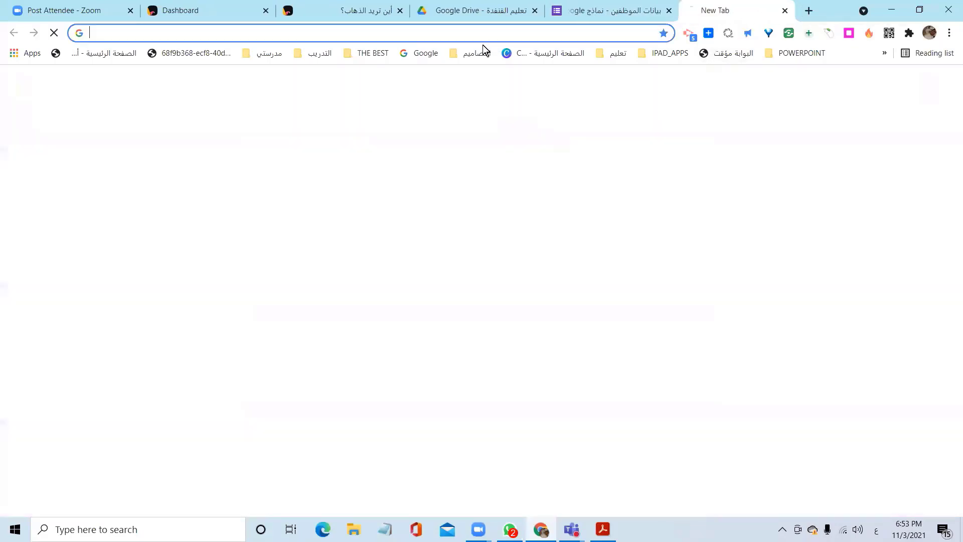
pyautogui.click(478, 34)
pyautogui.hotkey('ctrl', 'v')
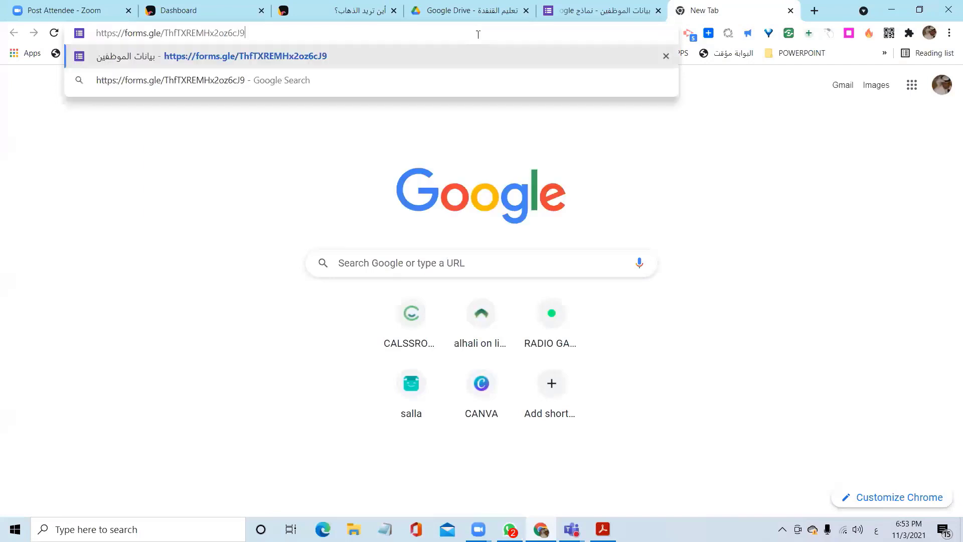
pyautogui.press('Return')
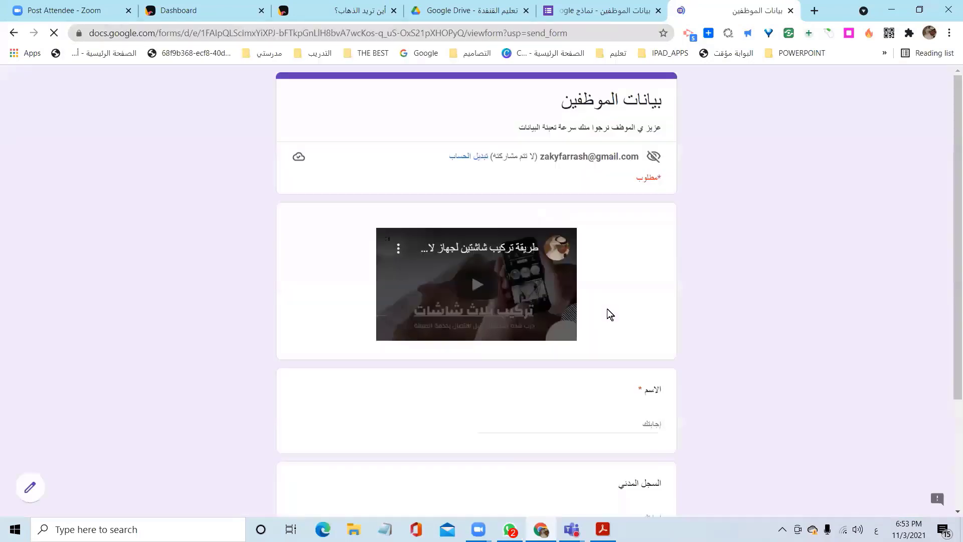
# - Try to continue to the live form's next section with "الاسم" and "السجل المدني" left blank
pyautogui.scroll(-1, 608, 309)
pyautogui.scroll(-3, 607, 309)
pyautogui.scroll(5, 631, 278)
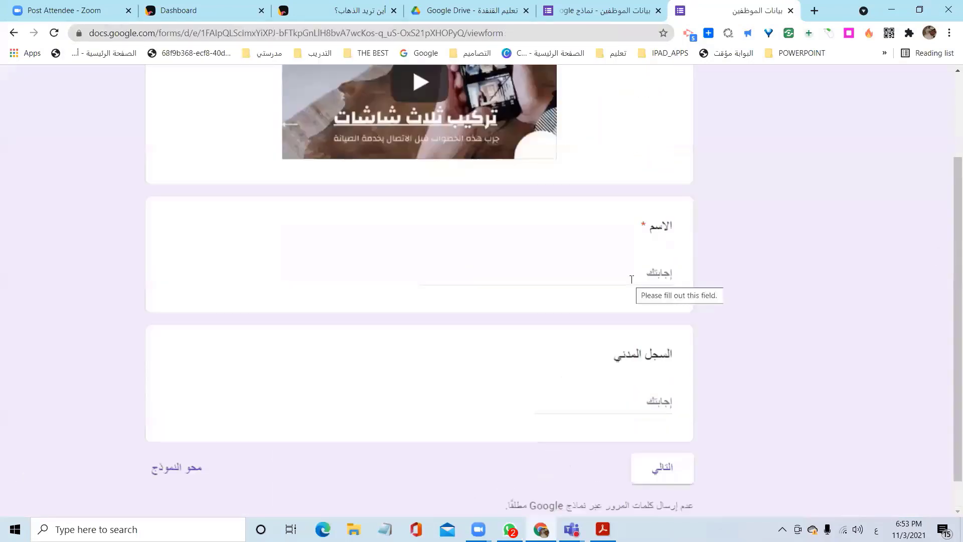
pyautogui.scroll(-5, 631, 279)
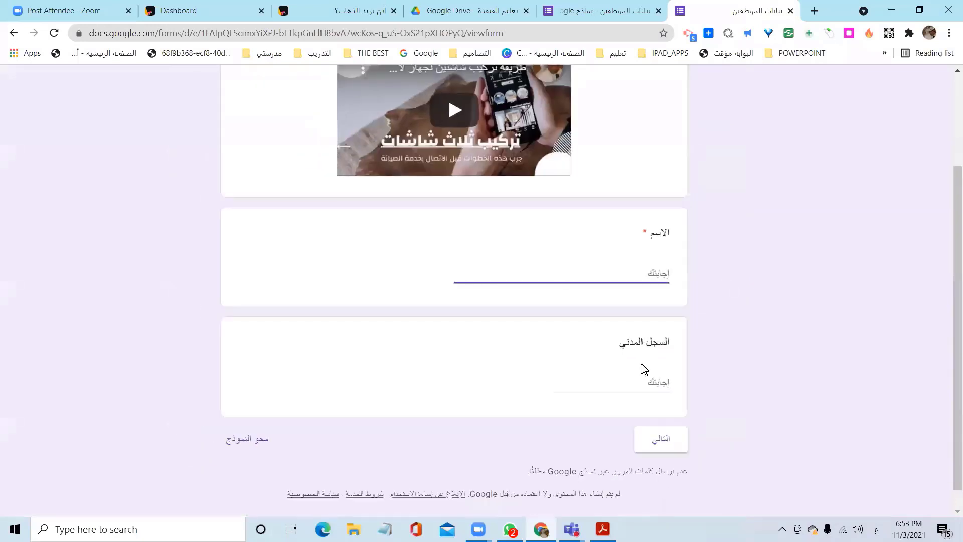
pyautogui.click(643, 381)
pyautogui.scroll(-2, 662, 401)
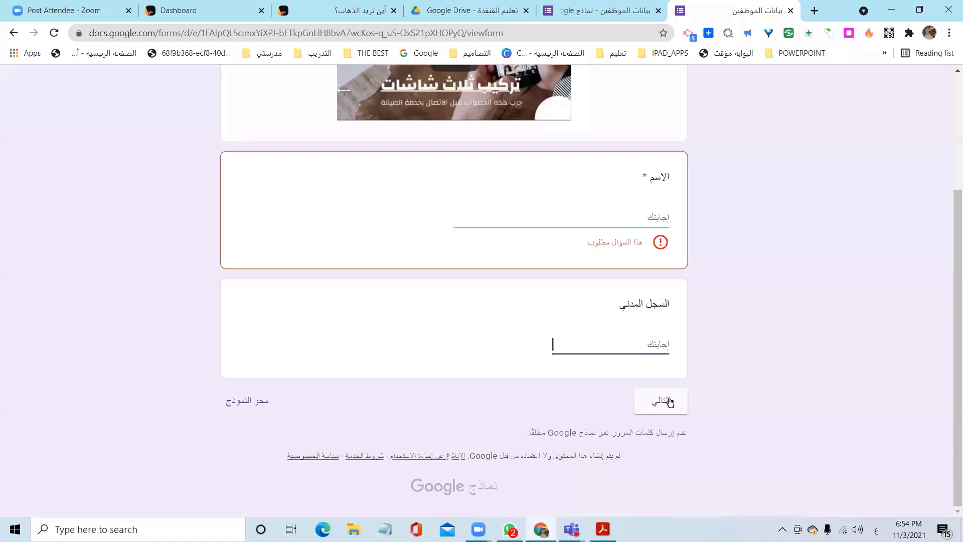
# - Return to the form editor and review the questions in both sections of the form
pyautogui.click(604, 11)
pyautogui.scroll(-4, 559, 266)
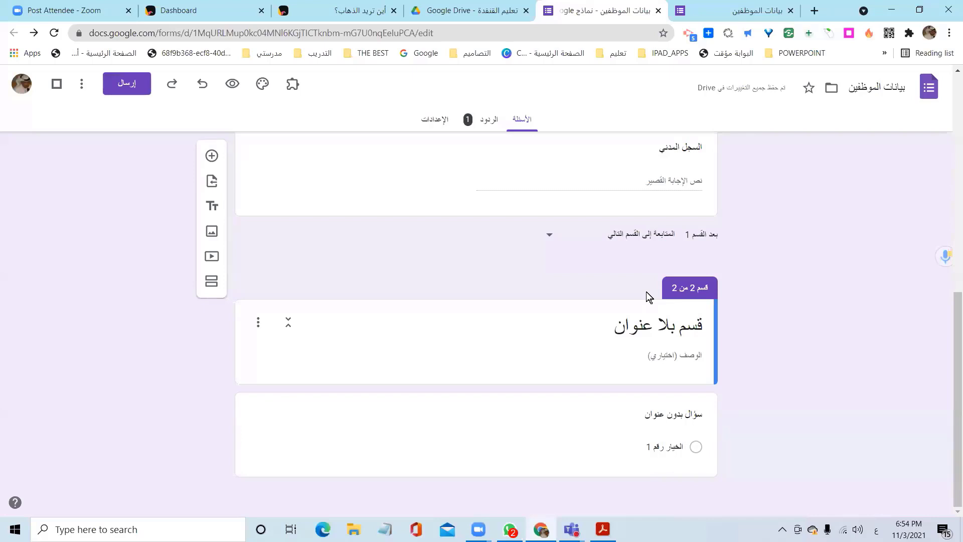
pyautogui.scroll(4, 647, 286)
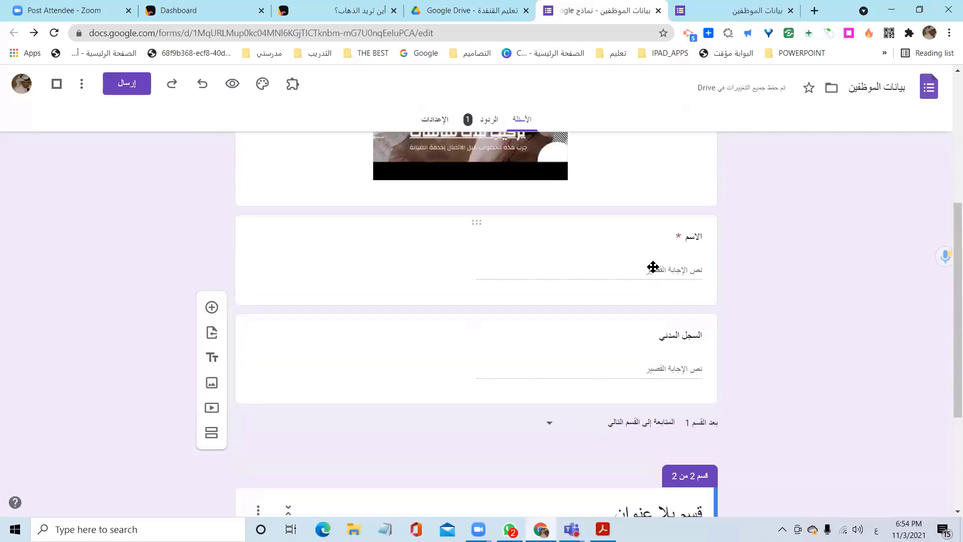
pyautogui.scroll(5, 653, 266)
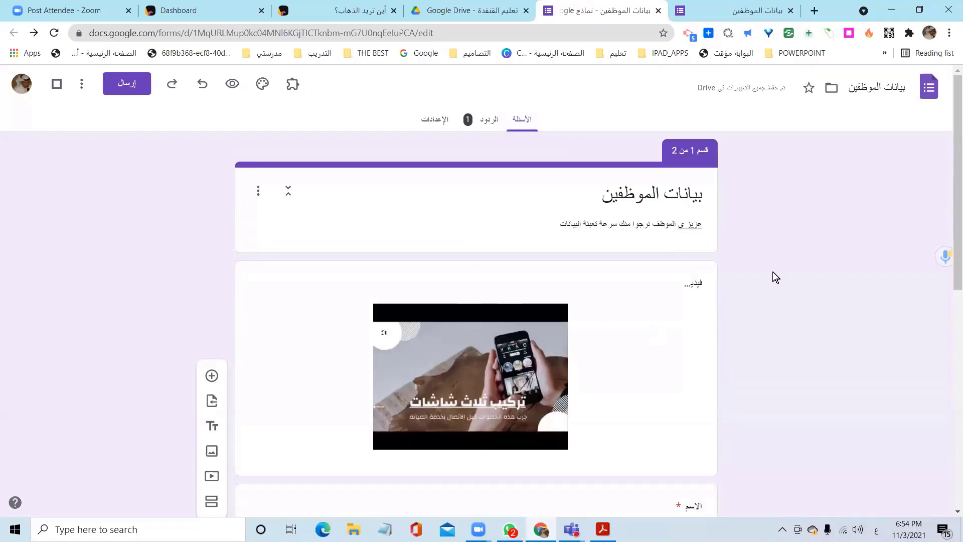
pyautogui.scroll(-5, 718, 334)
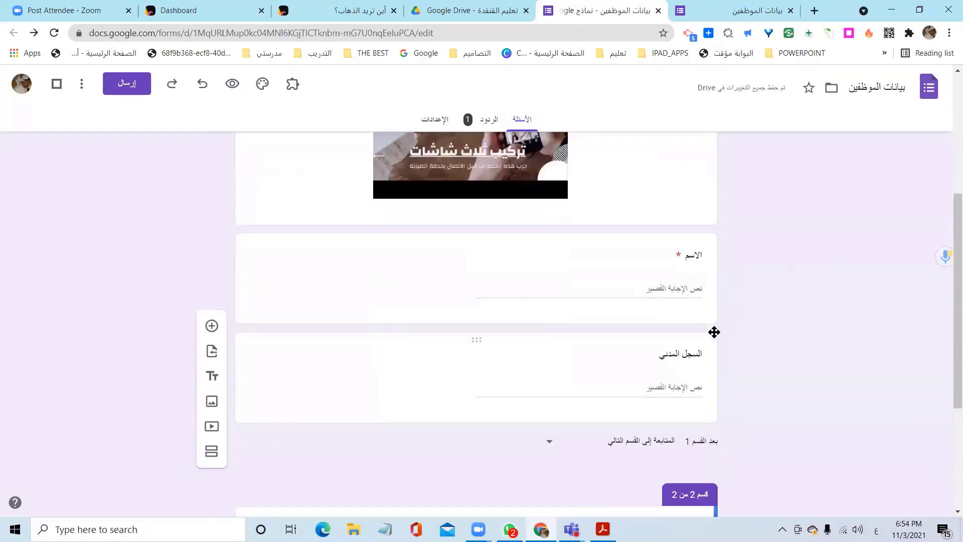
pyautogui.scroll(-3, 727, 322)
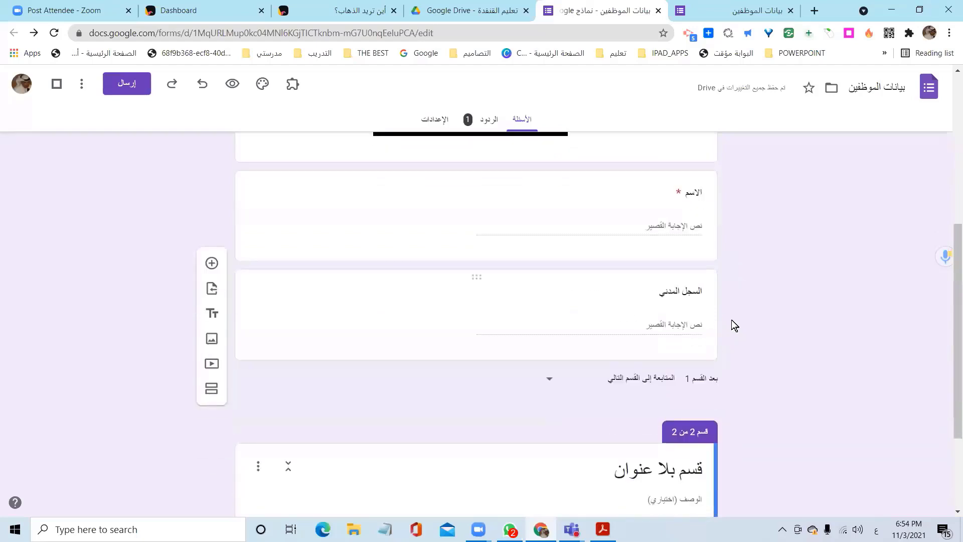
pyautogui.scroll(-2, 617, 342)
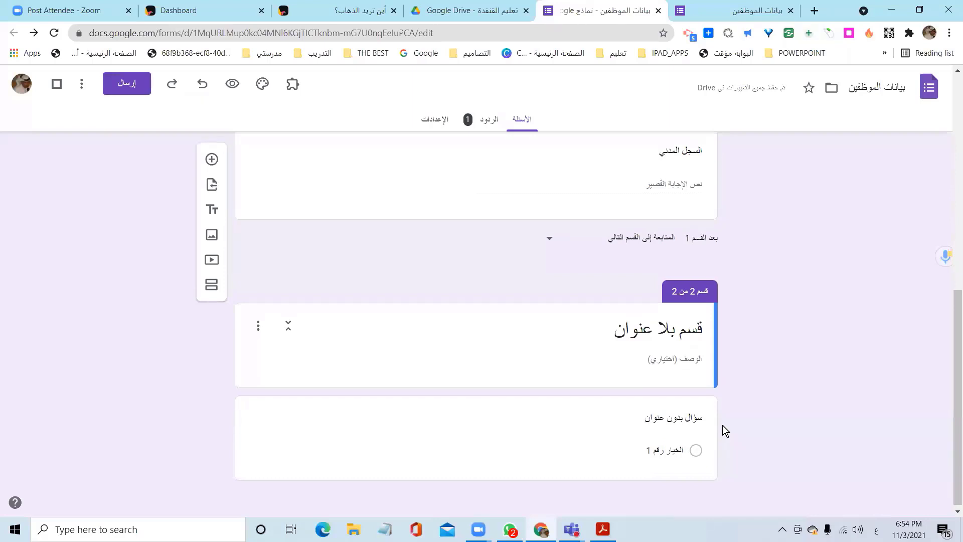
pyautogui.scroll(5, 722, 426)
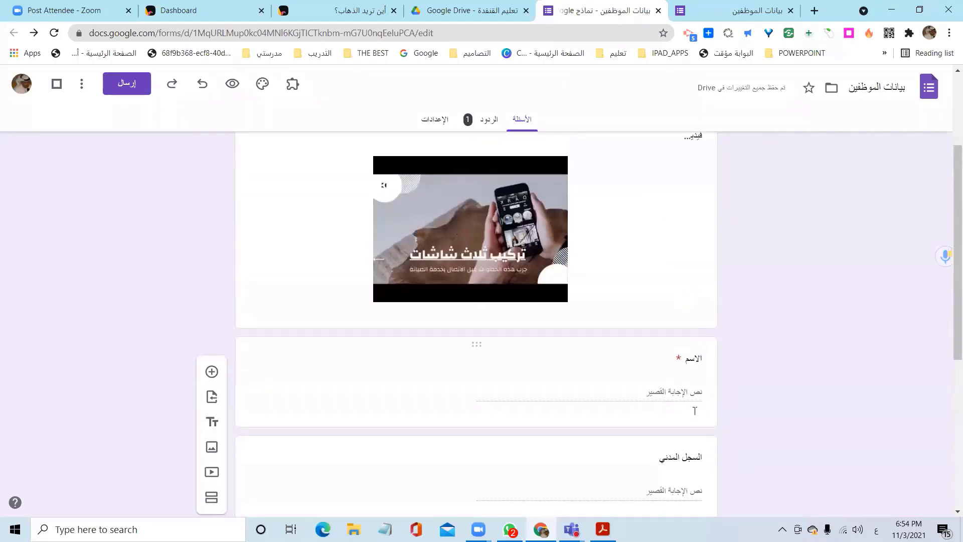
pyautogui.scroll(-6, 702, 337)
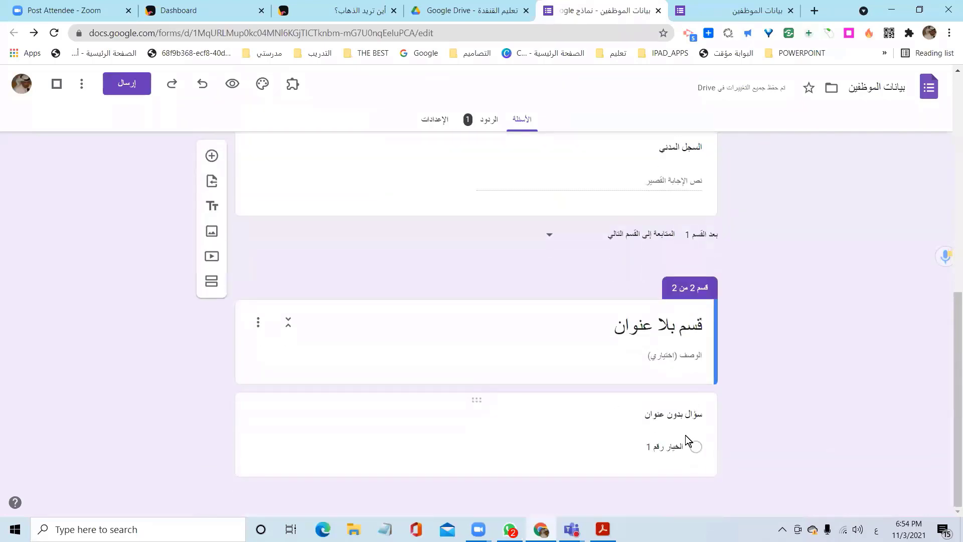
# - Title the untitled question in the second section "عدد ايمم الاسبوع"
pyautogui.click(663, 418)
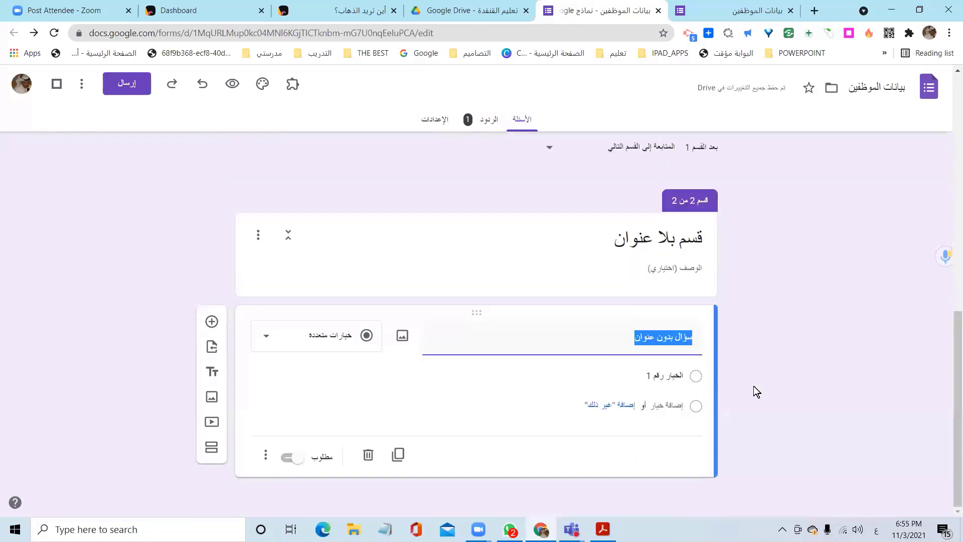
pyautogui.write('عدد')
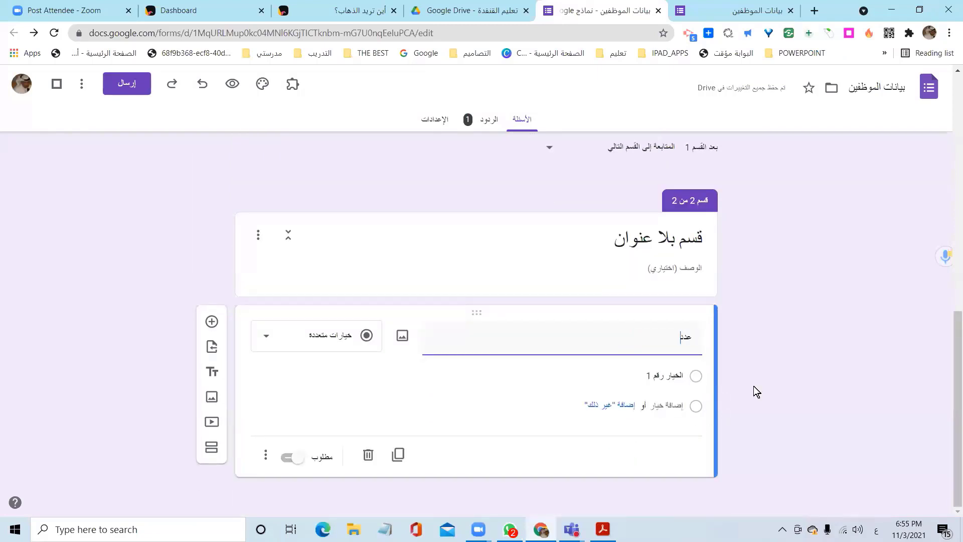
pyautogui.write(' ايم الاسبوع')
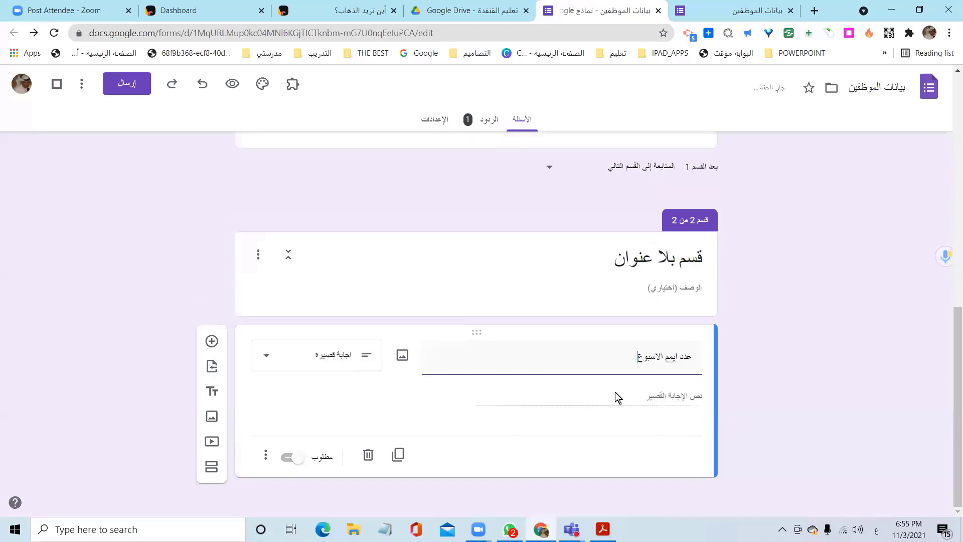
pyautogui.click(346, 368)
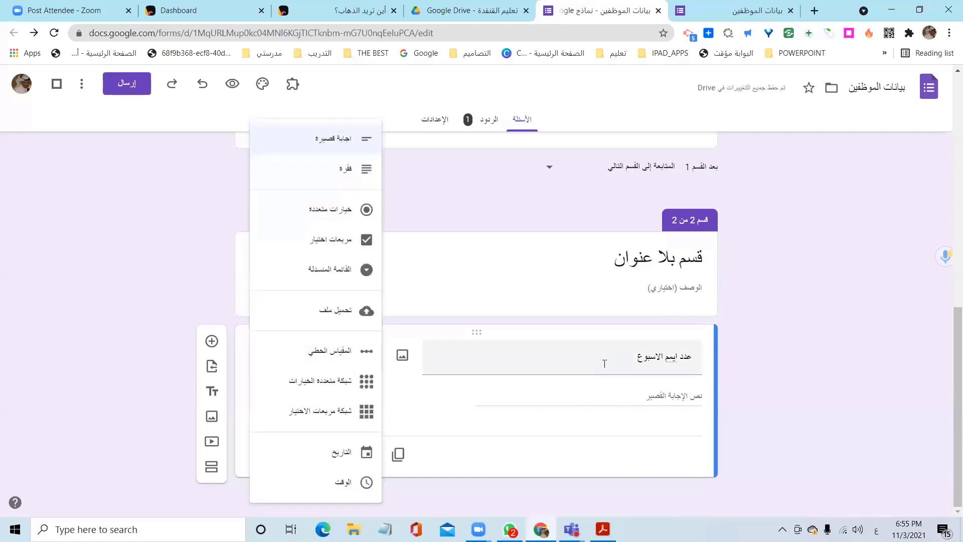
pyautogui.scroll(4, 607, 371)
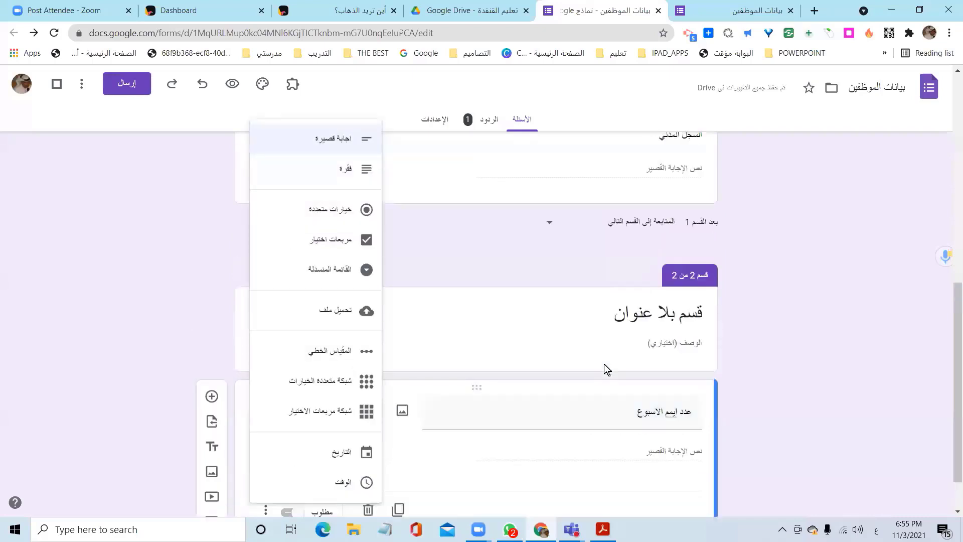
pyautogui.scroll(-3, 517, 429)
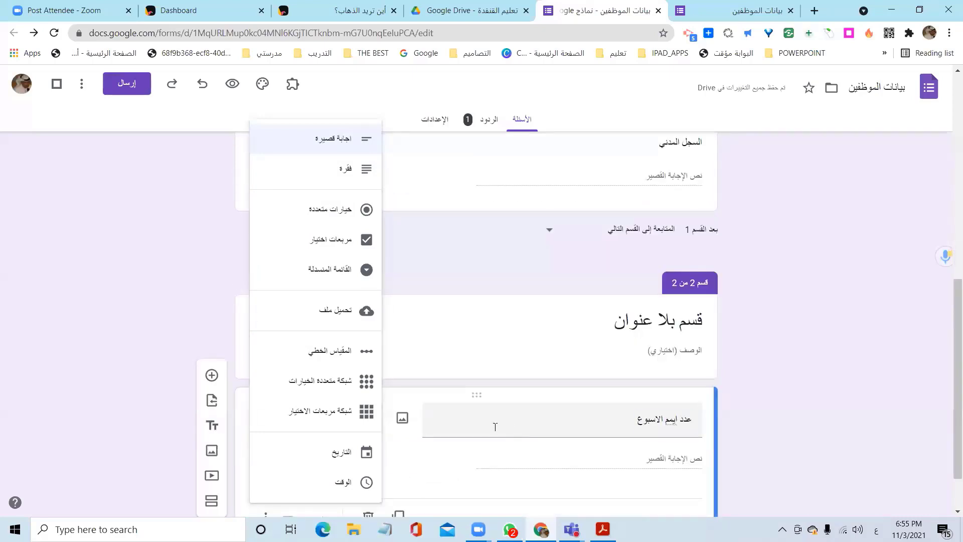
pyautogui.click(517, 431)
# - Add a multiple-choice question below "السجل المدني" in the first section and title it "فئة التعليم"
pyautogui.scroll(4, 402, 316)
pyautogui.click(376, 346)
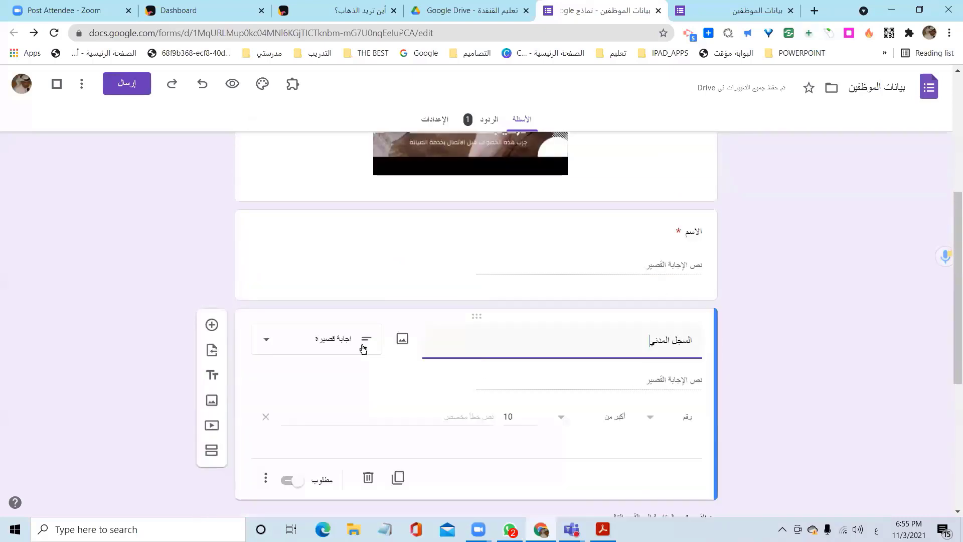
pyautogui.scroll(-3, 401, 351)
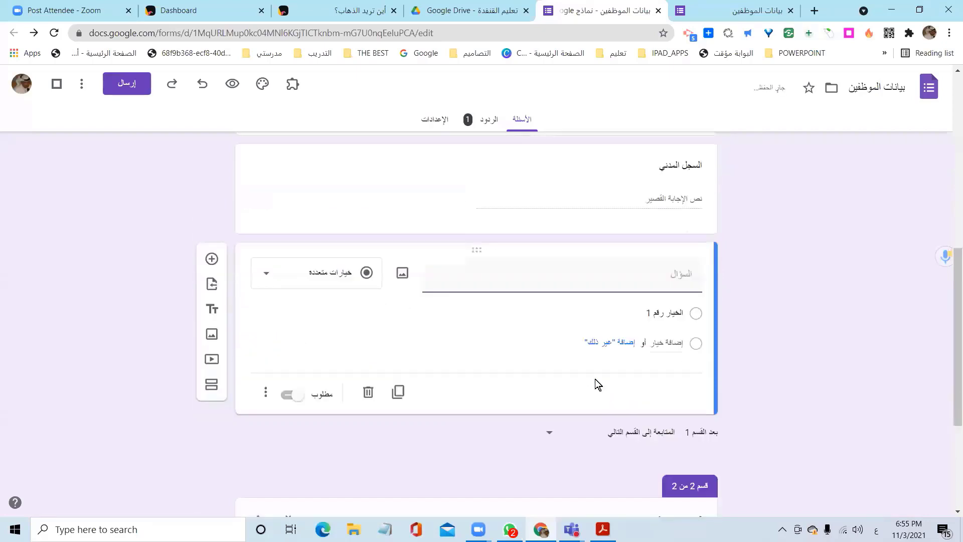
pyautogui.scroll(-4, 597, 376)
pyautogui.scroll(2, 603, 368)
pyautogui.scroll(1, 604, 368)
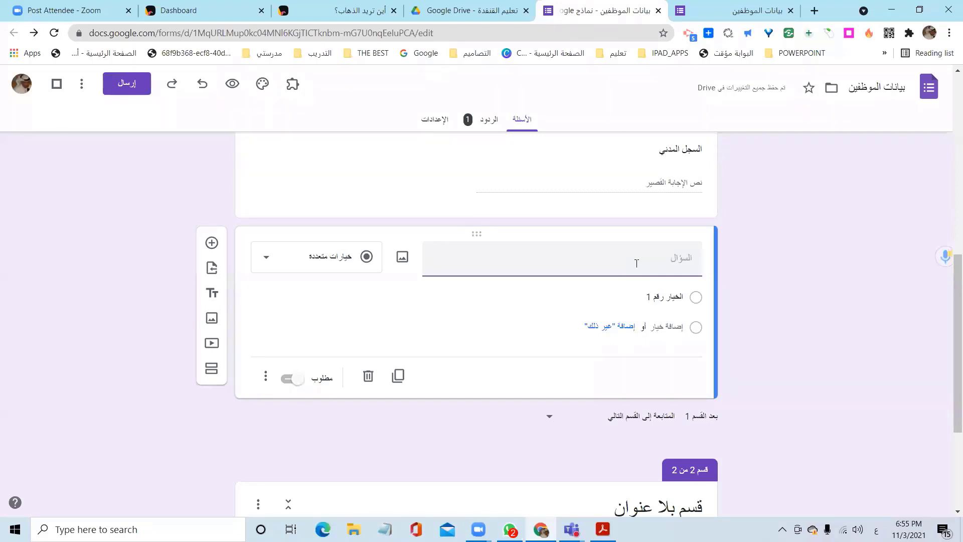
pyautogui.write('في')
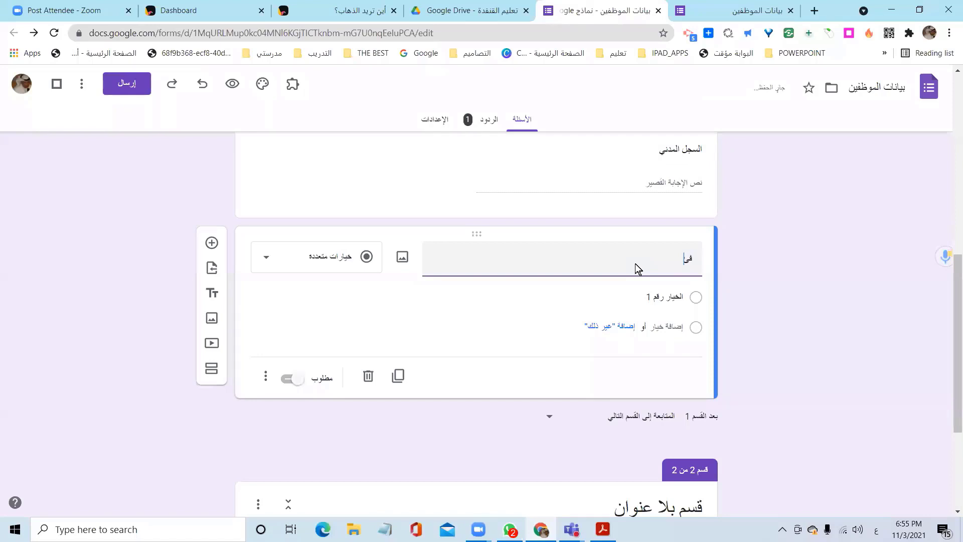
pyautogui.write('ة التعليم')
# - Give the "فئة التعليم" question the options "بنين" and "بنات", and change its type to a drop-down list (القائمة المنسدلة)
pyautogui.click(656, 296)
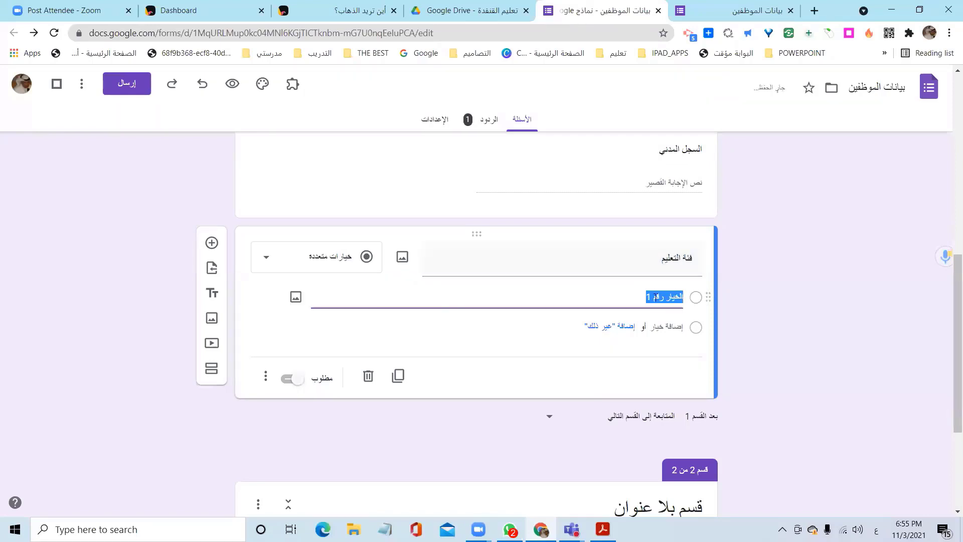
pyautogui.write('بنين')
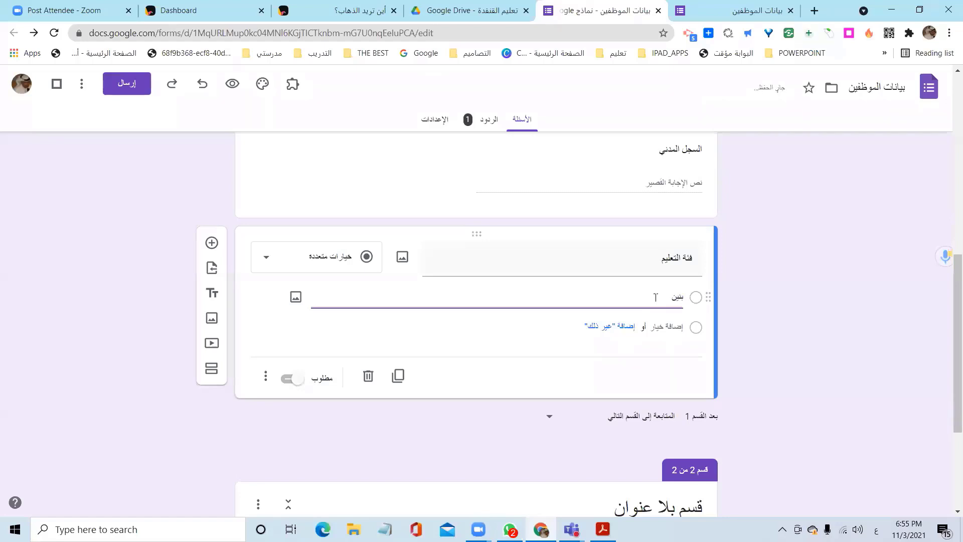
pyautogui.click(673, 327)
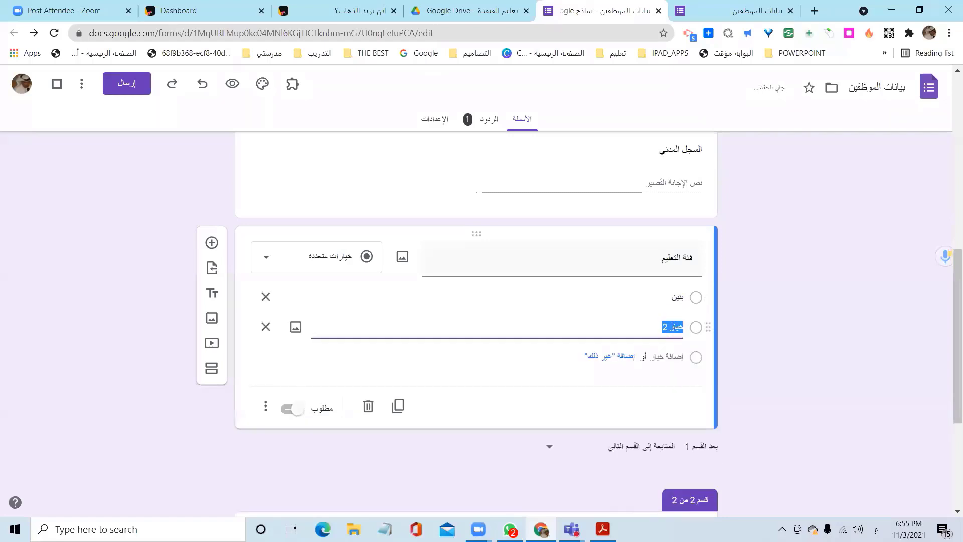
pyautogui.write('بنا')
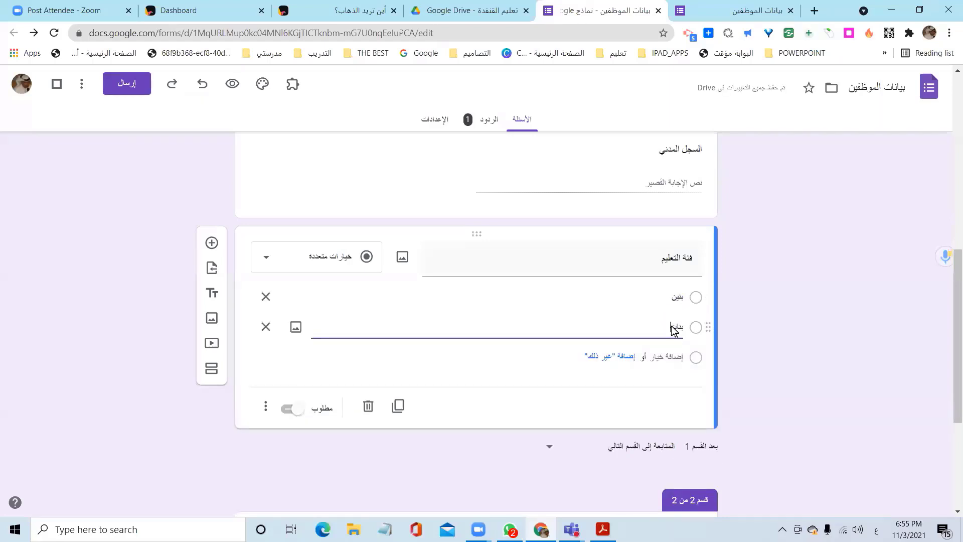
pyautogui.write('ت')
pyautogui.click(762, 331)
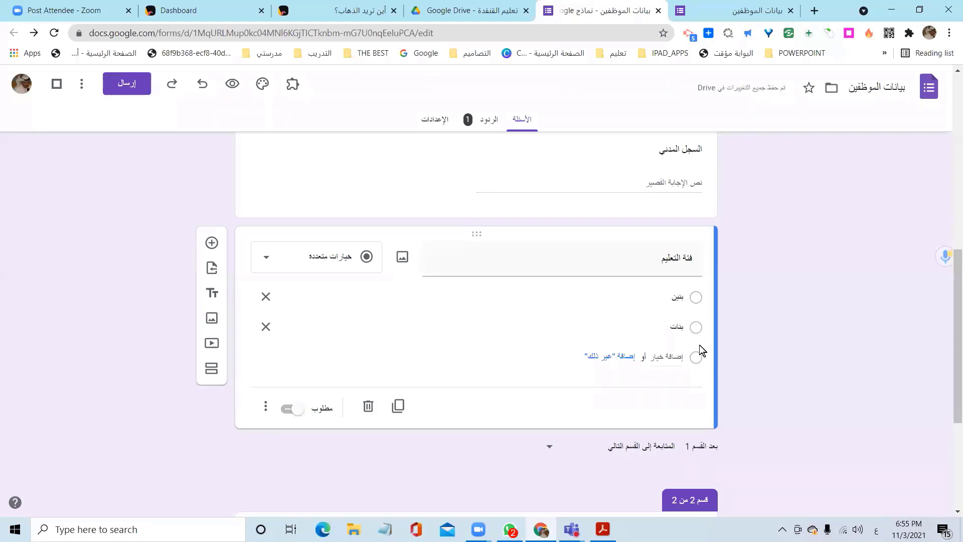
pyautogui.click(349, 268)
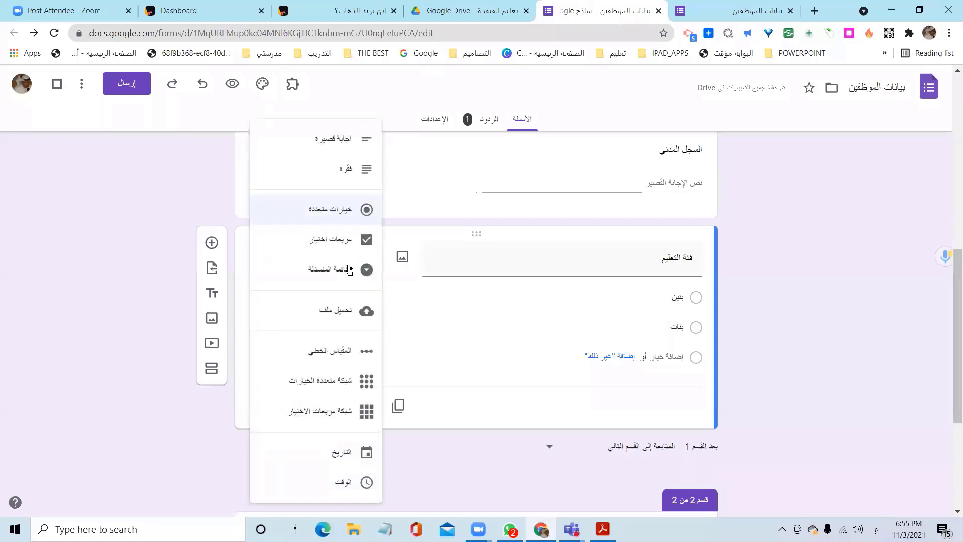
pyautogui.click(351, 271)
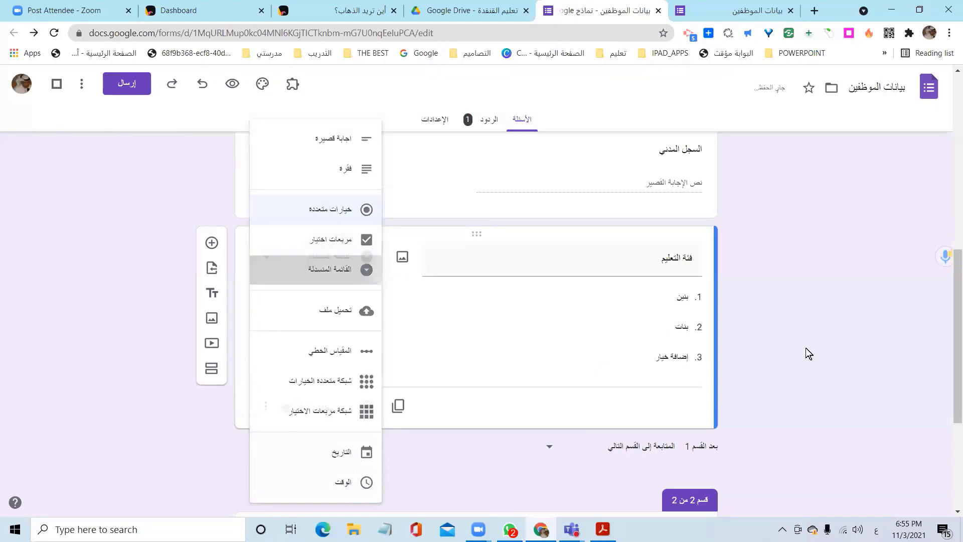
# - Reload the live form and choose "بنات" as the answer to "فئة التعليم"
pyautogui.click(723, 17)
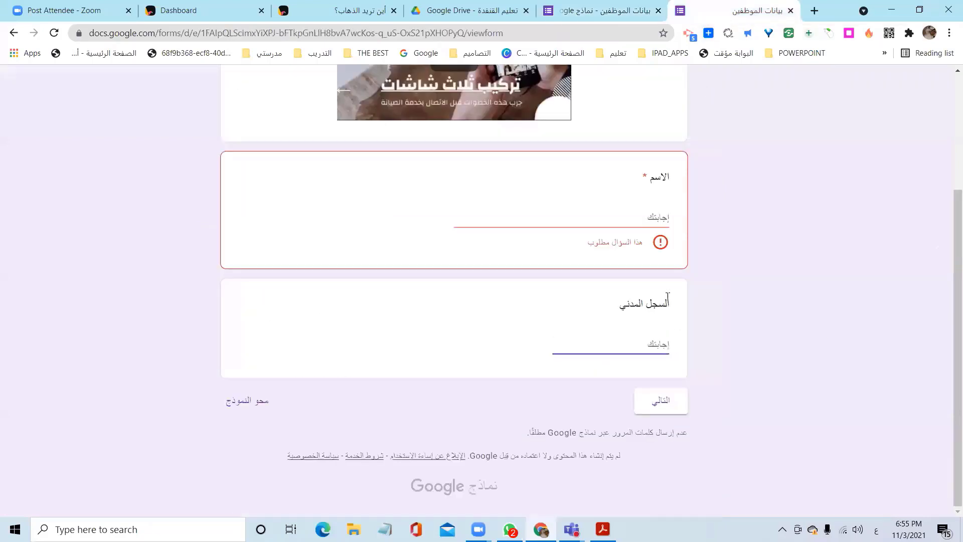
pyautogui.click(54, 32)
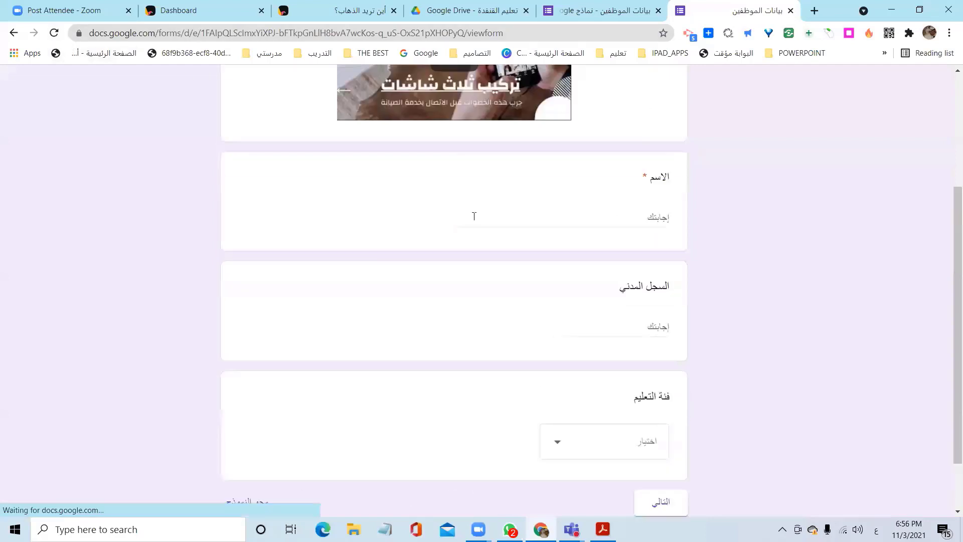
pyautogui.scroll(3, 608, 248)
pyautogui.scroll(3, 650, 270)
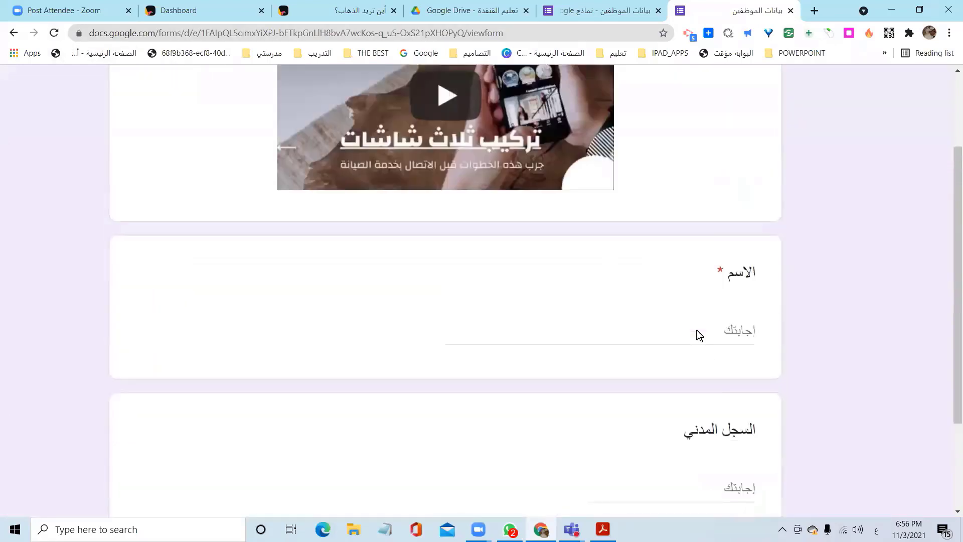
pyautogui.scroll(-6, 696, 318)
pyautogui.scroll(-3, 697, 318)
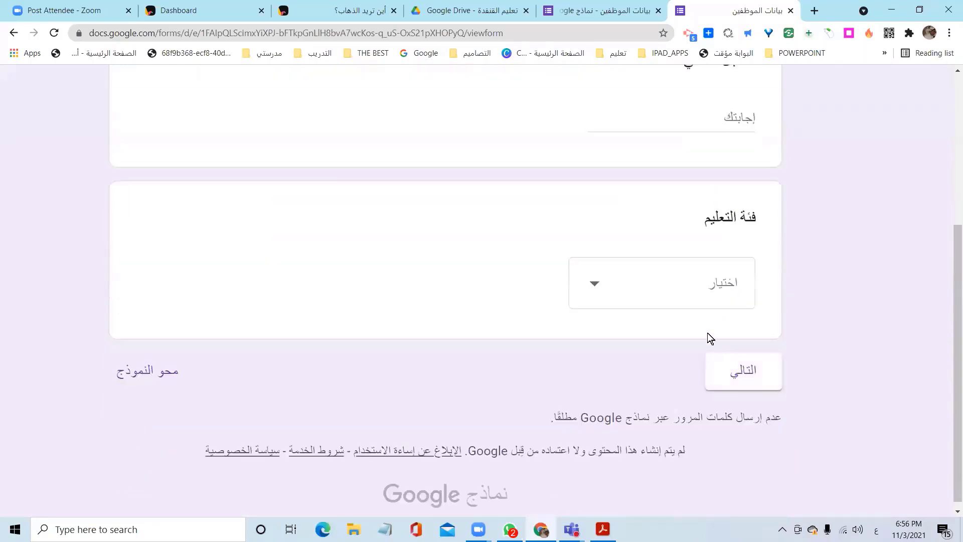
pyautogui.click(691, 285)
pyautogui.click(682, 301)
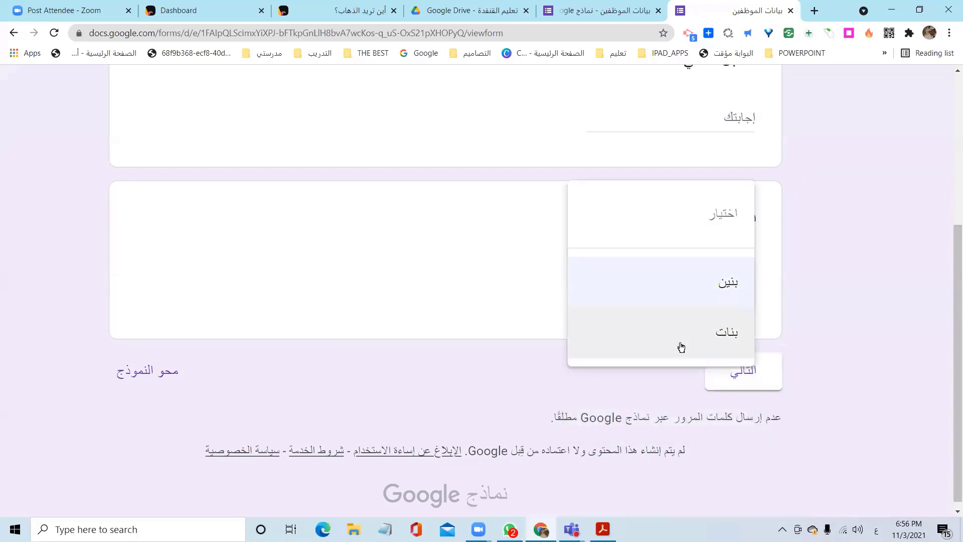
pyautogui.click(681, 334)
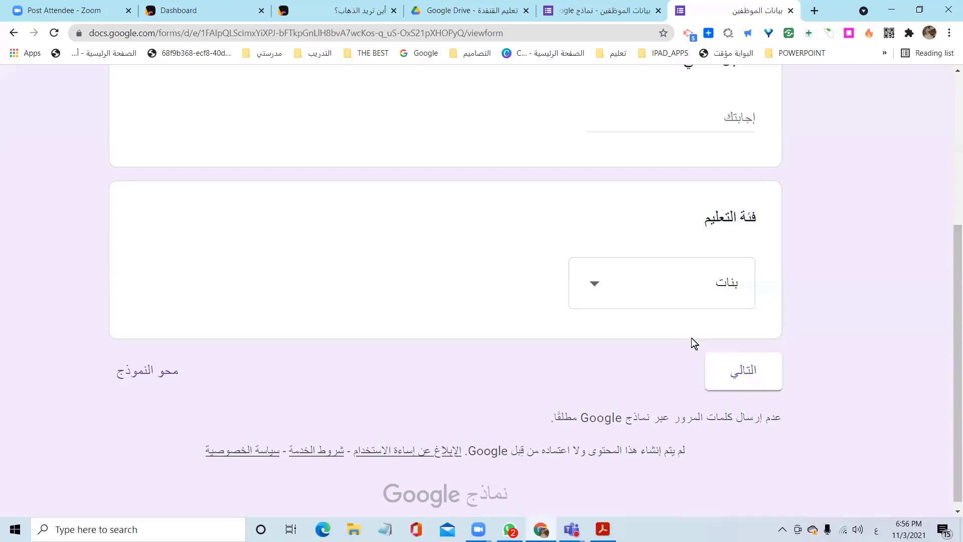
# - Open the trainer's Linktree page in a new browser tab
pyautogui.click(814, 9)
pyautogui.click(570, 31)
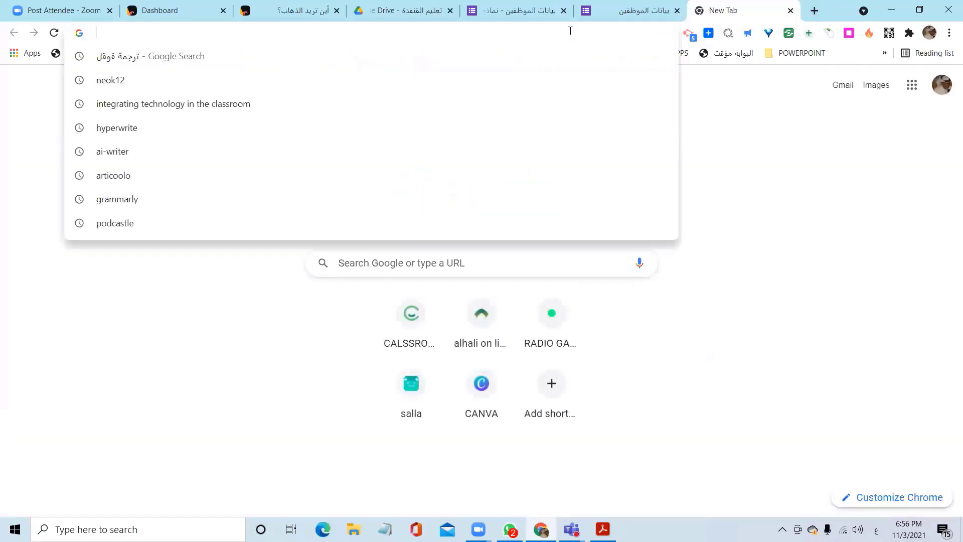
pyautogui.hotkey('alt', 'shift')
pyautogui.write('link')
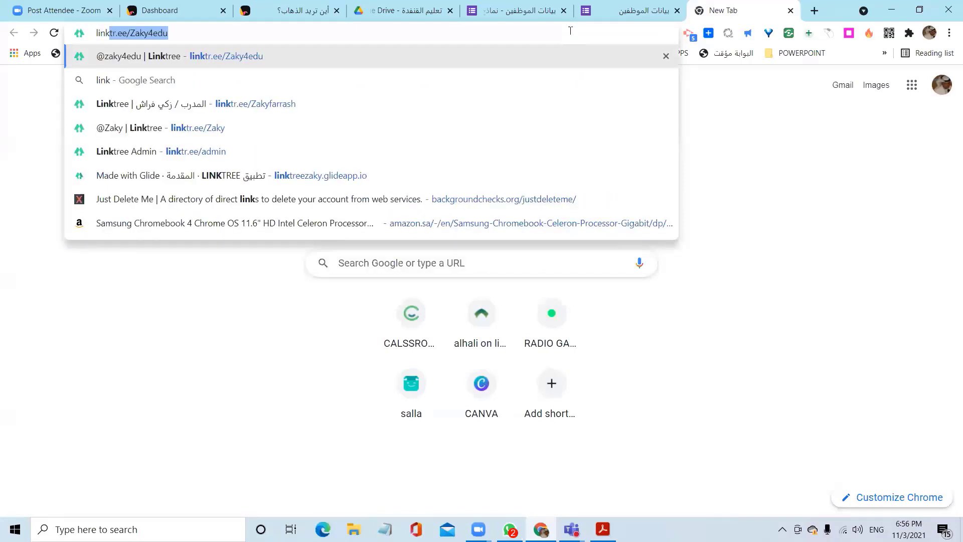
pyautogui.press('Down')
pyautogui.press('Down')
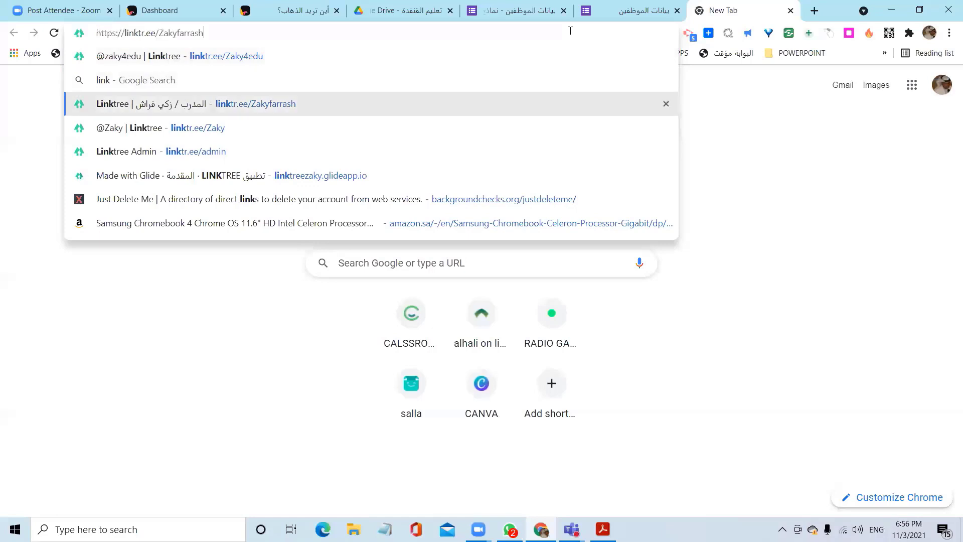
pyautogui.press('Return')
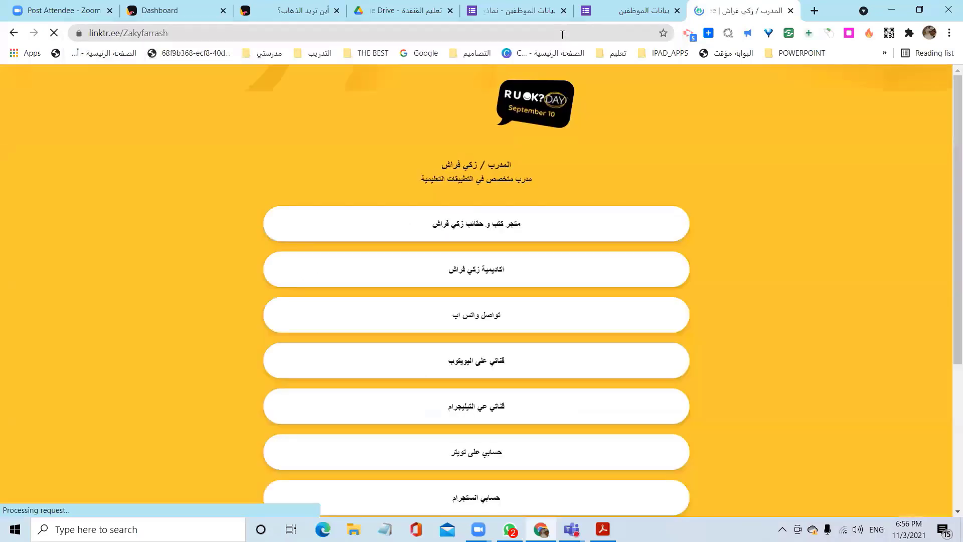
pyautogui.click(350, 38)
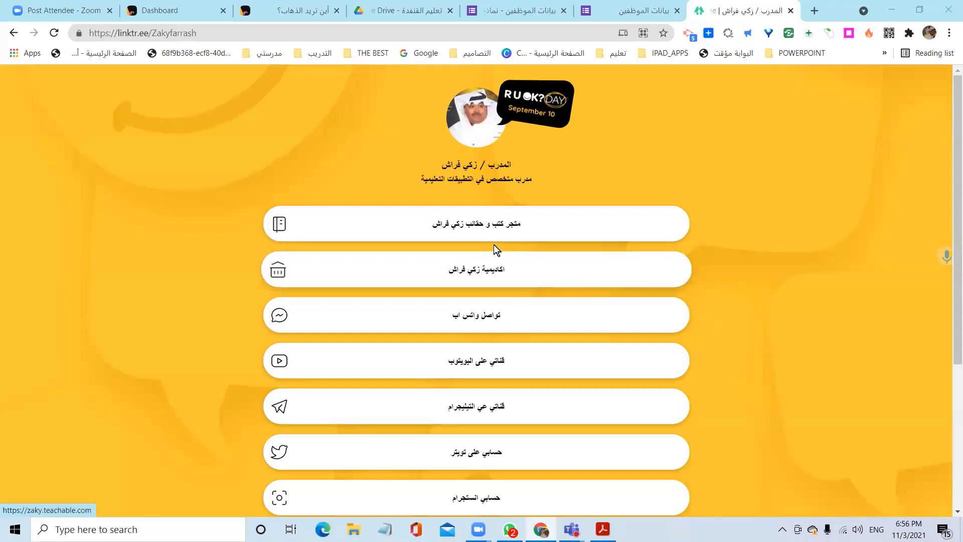
# - Open the trainer's book and training-kit store from the Linktree page and browse its products
pyautogui.click(491, 224)
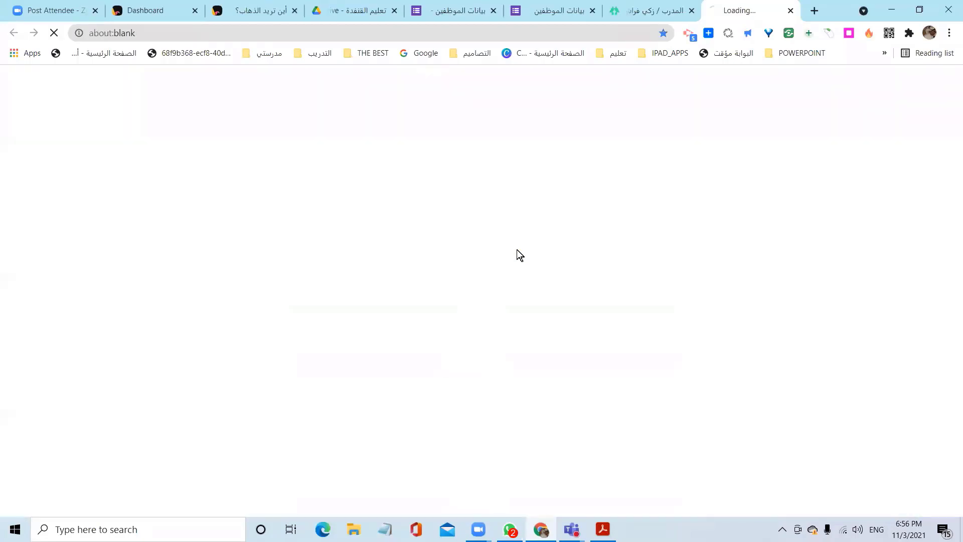
pyautogui.scroll(-2, 514, 254)
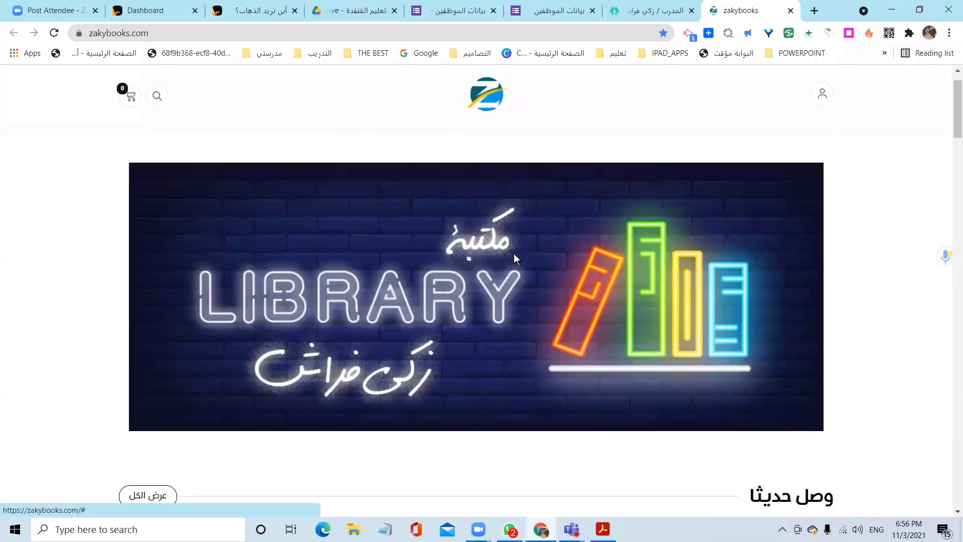
pyautogui.scroll(-10, 514, 258)
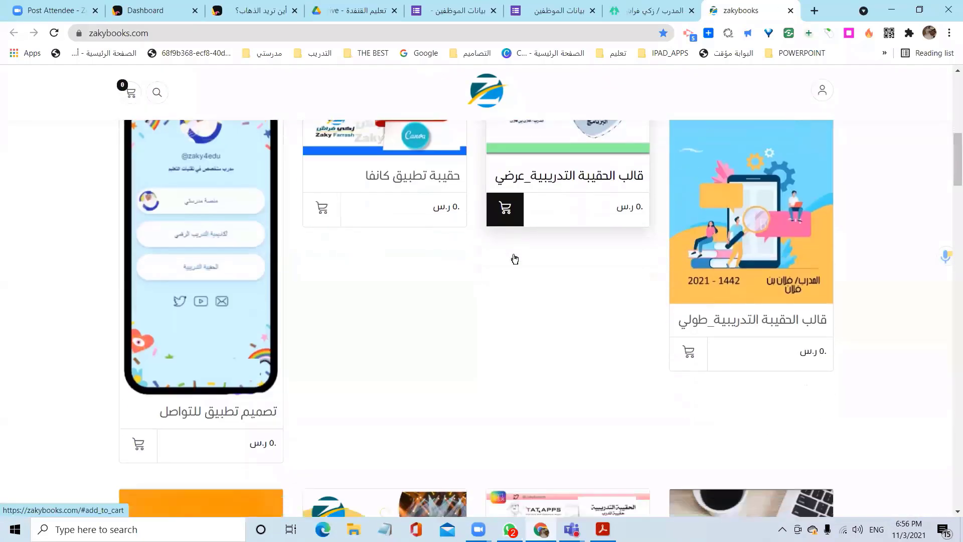
pyautogui.scroll(-6, 515, 259)
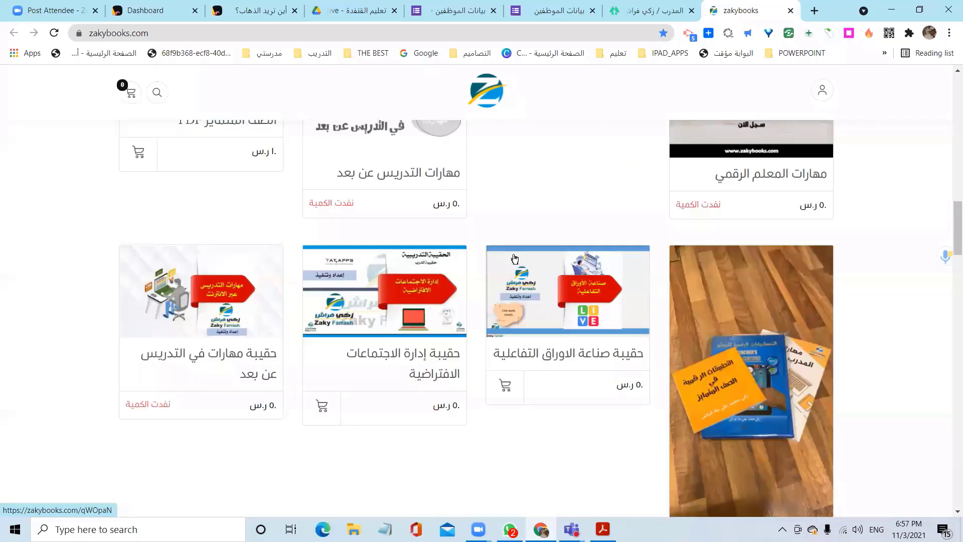
pyautogui.scroll(-6, 514, 258)
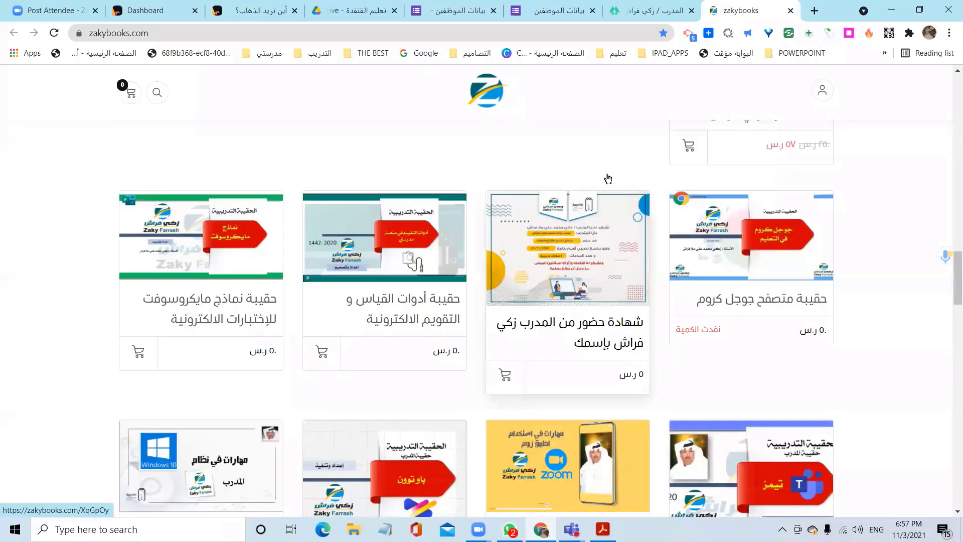
pyautogui.scroll(-10, 608, 181)
# - Open the trainer's academy from the Linktree page, look over its courses, and return to the Linktree page
pyautogui.click(646, 11)
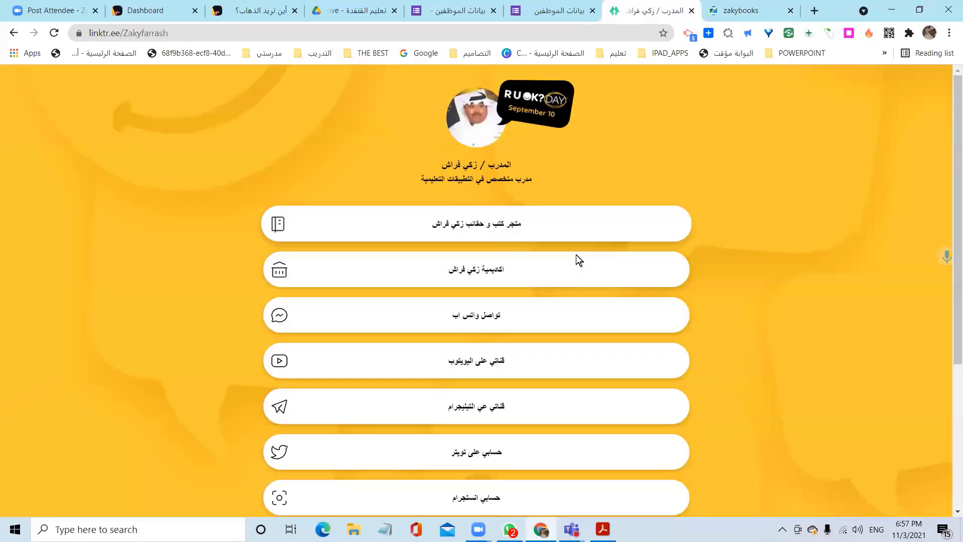
pyautogui.scroll(-2, 470, 149)
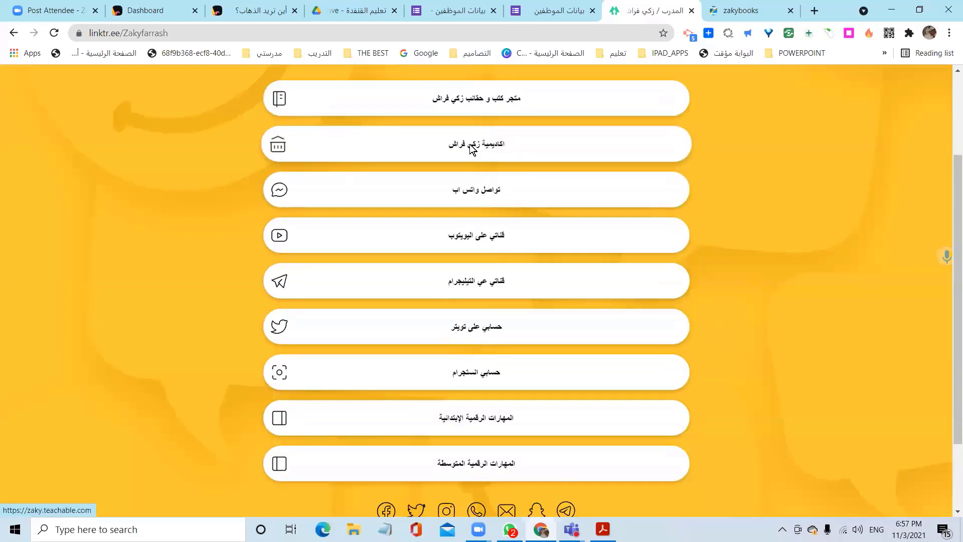
pyautogui.click(472, 145)
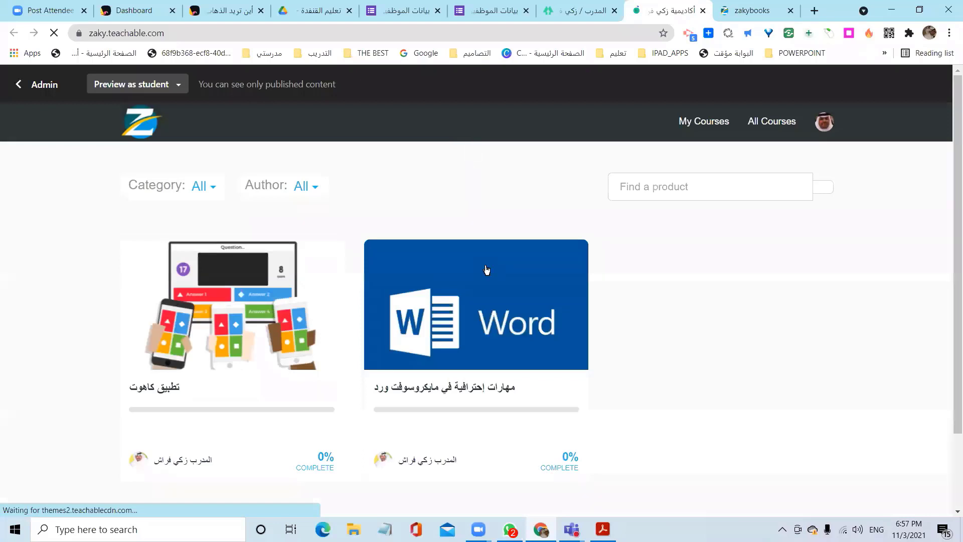
pyautogui.scroll(-1, 487, 269)
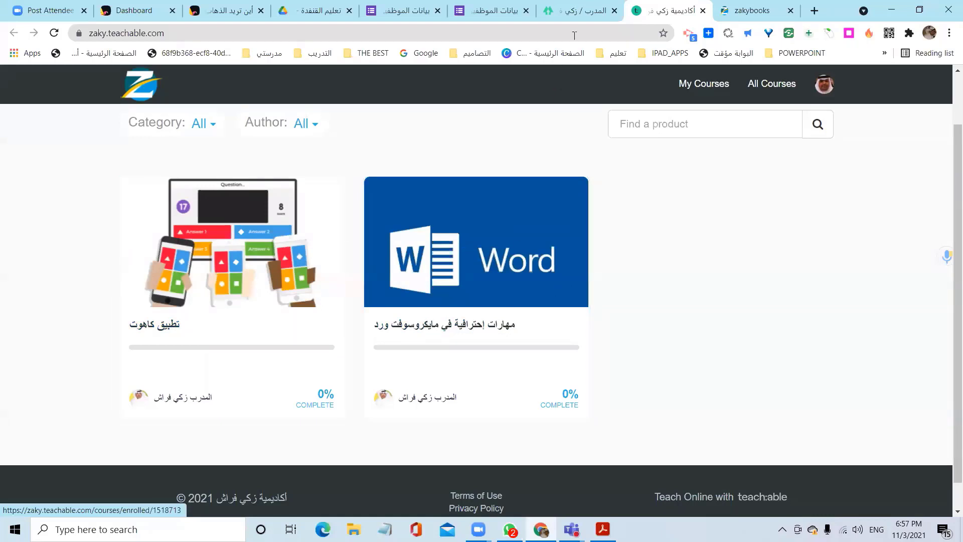
pyautogui.click(581, 10)
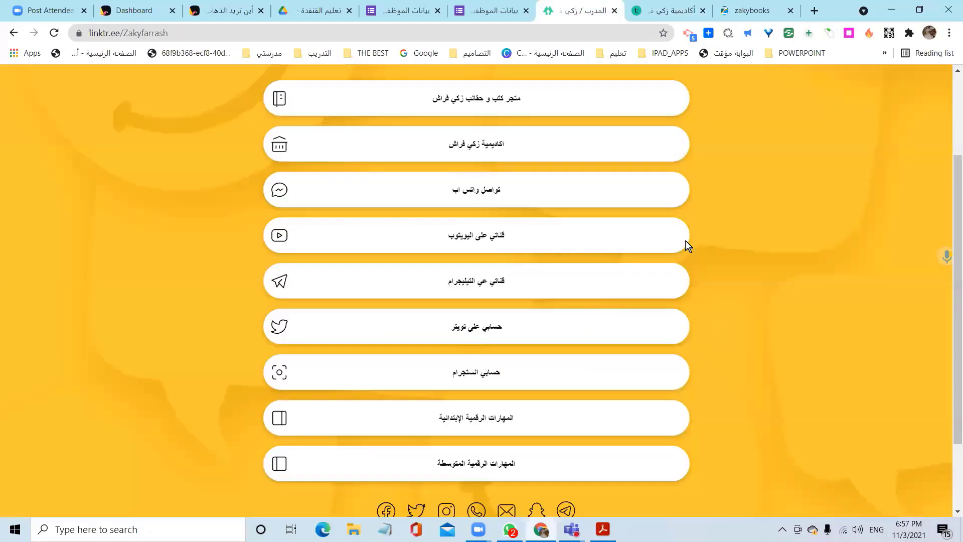
# - Open the trainer's YouTube channel from the Linktree page and look over its home page and Shorts
pyautogui.click(472, 241)
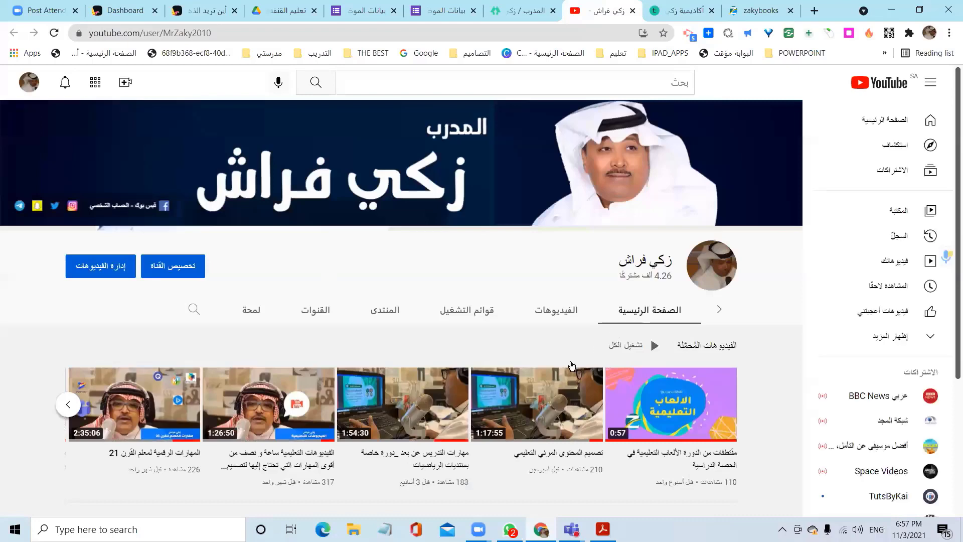
pyautogui.scroll(-4, 559, 351)
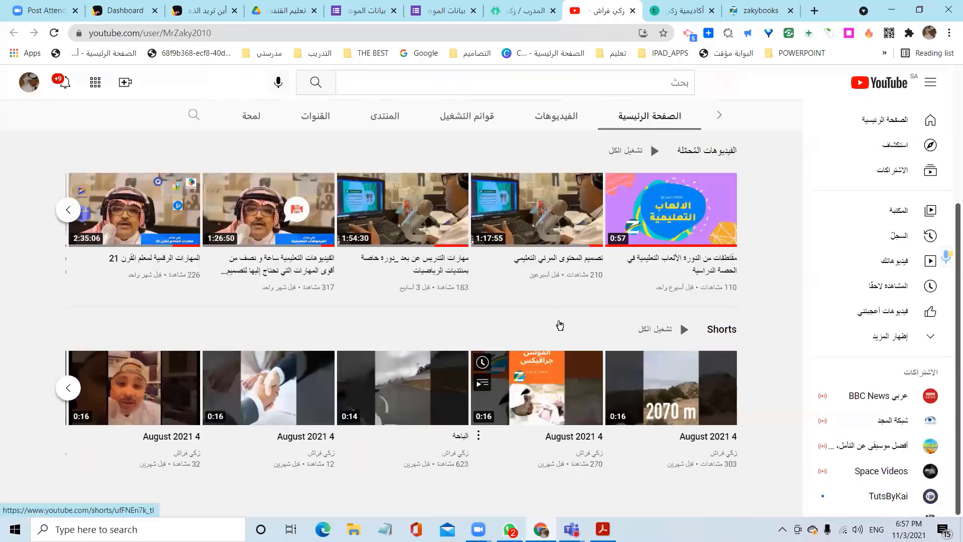
pyautogui.scroll(3, 562, 322)
pyautogui.scroll(-3, 563, 314)
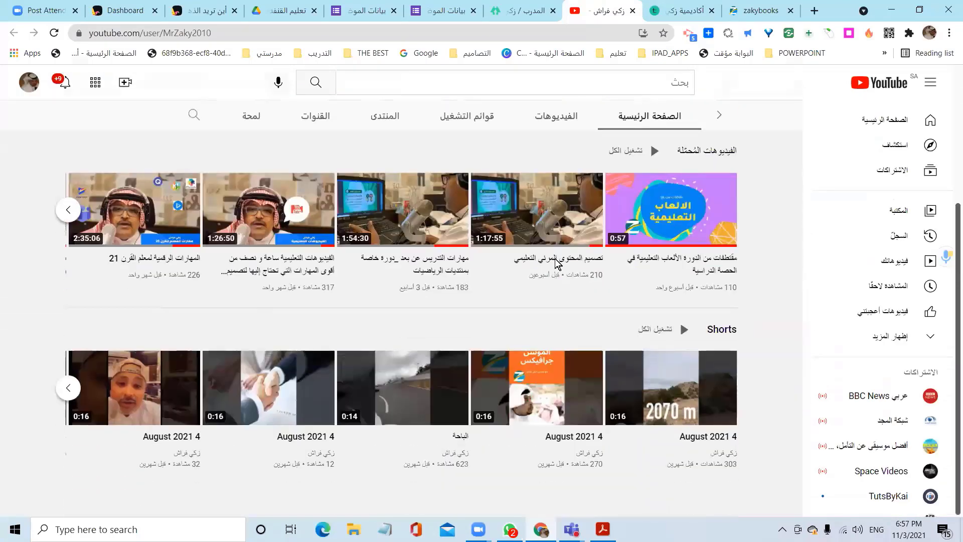
pyautogui.scroll(4, 567, 309)
# - Browse the channel's list of uploaded videos down to the older recordings, enlarging the page briefly to inspect the thumbnails
pyautogui.click(567, 312)
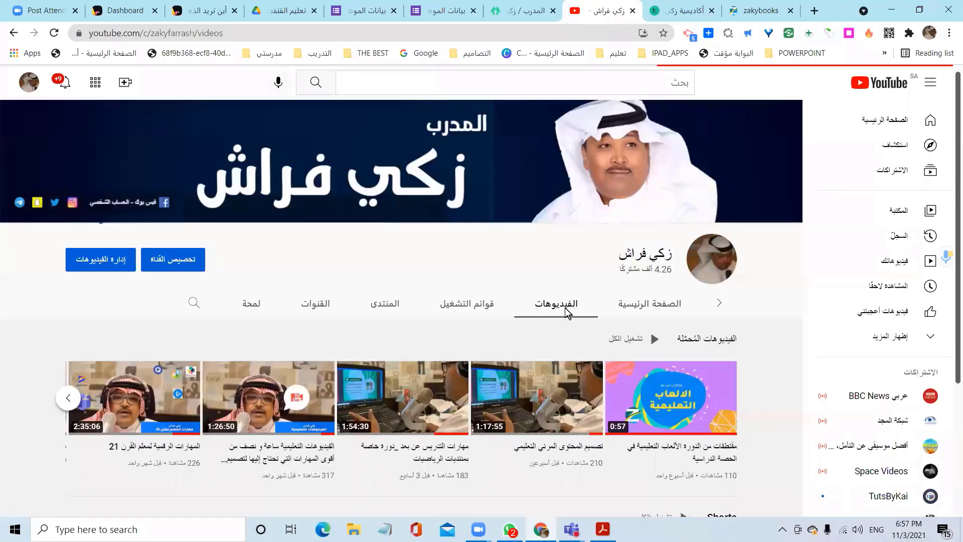
pyautogui.scroll(-4, 567, 312)
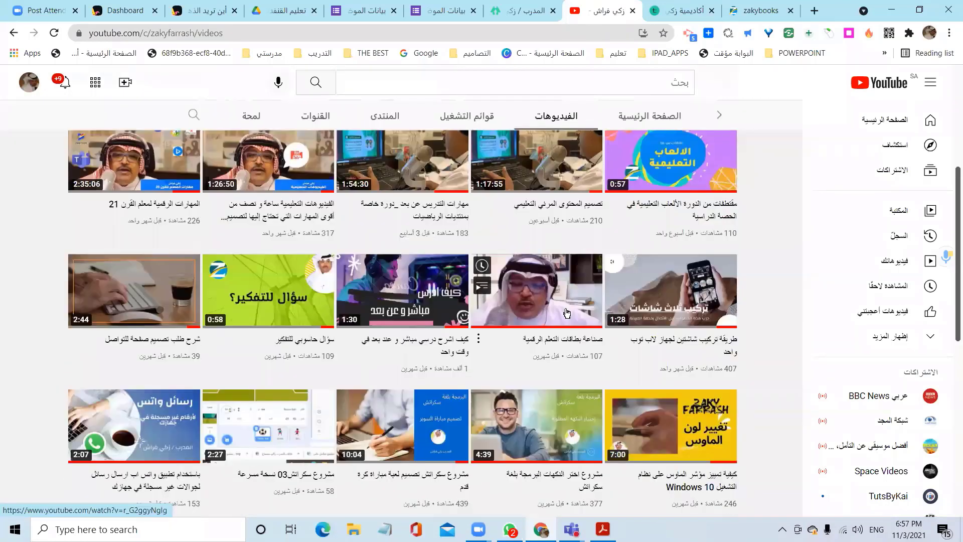
pyautogui.scroll(-5, 567, 312)
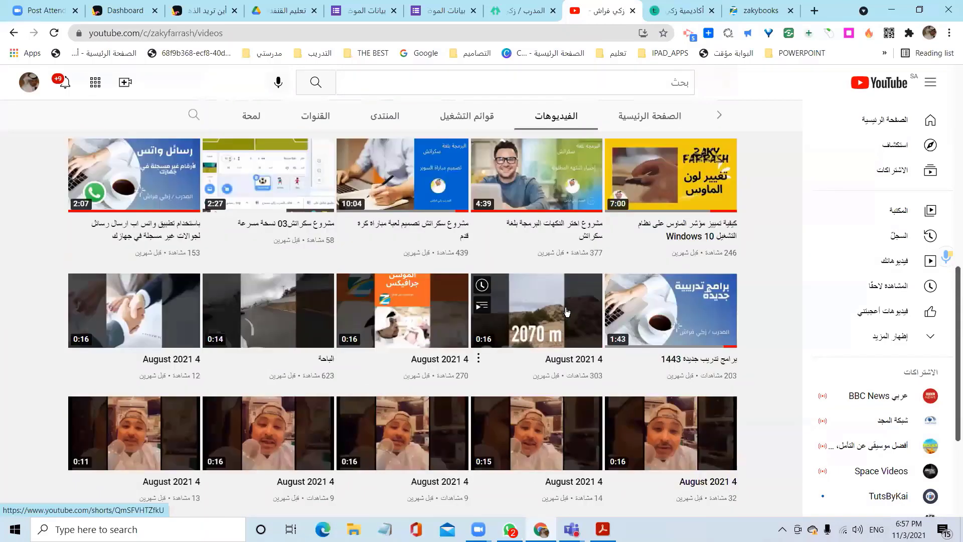
pyautogui.scroll(-2, 567, 311)
pyautogui.scroll(-10, 550, 258)
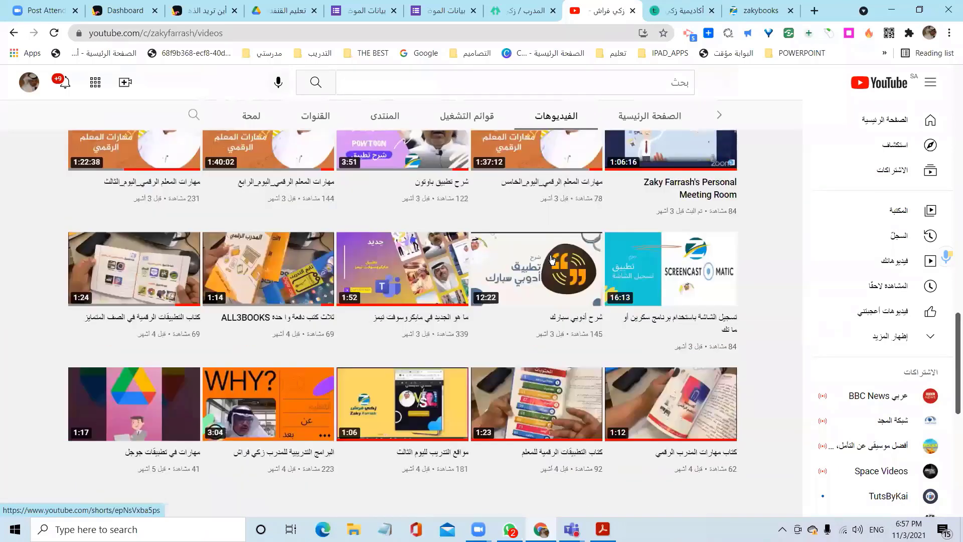
pyautogui.scroll(3, 508, 370)
pyautogui.keyDown('ctrl'); pyautogui.scroll(5, 508, 371); pyautogui.keyUp('ctrl')
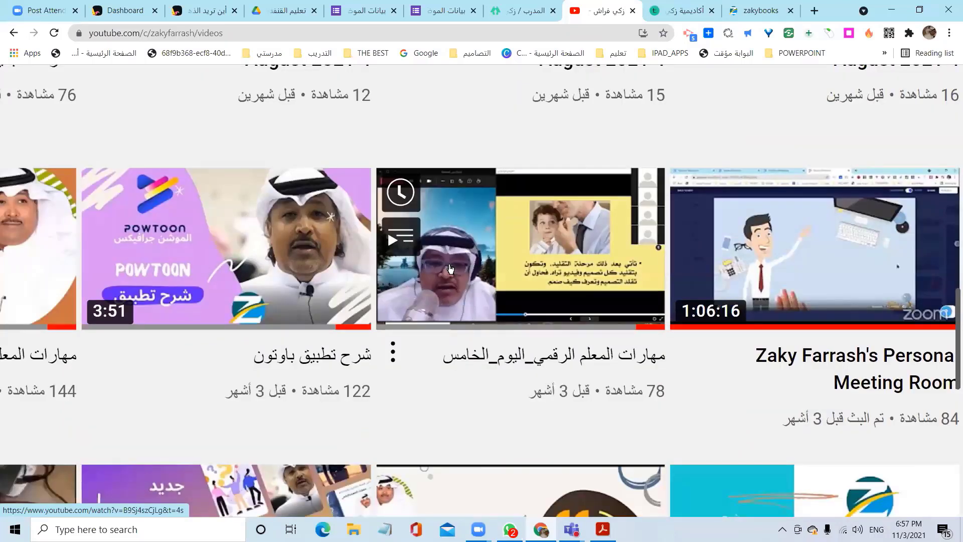
pyautogui.keyDown('ctrl'); pyautogui.scroll(-5, 679, 408); pyautogui.keyUp('ctrl')
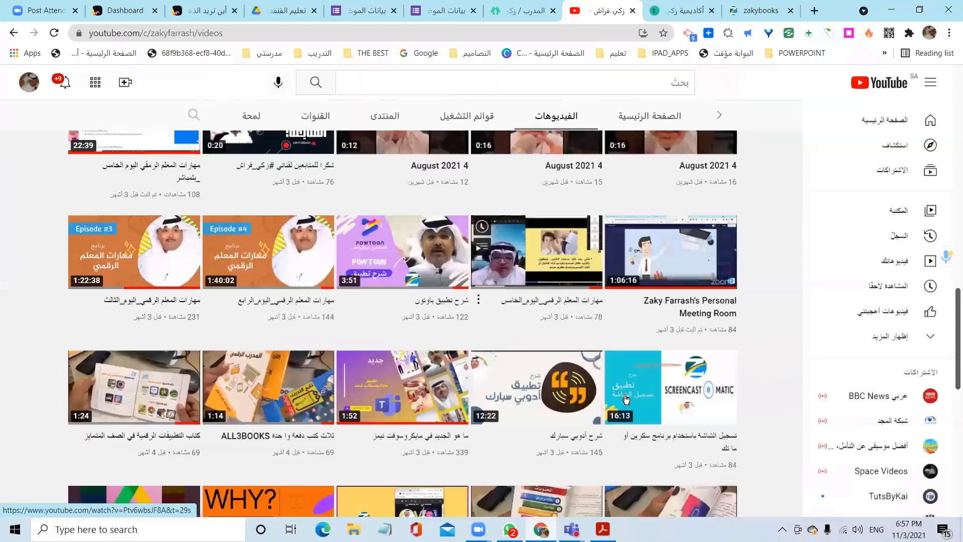
pyautogui.scroll(-10, 570, 400)
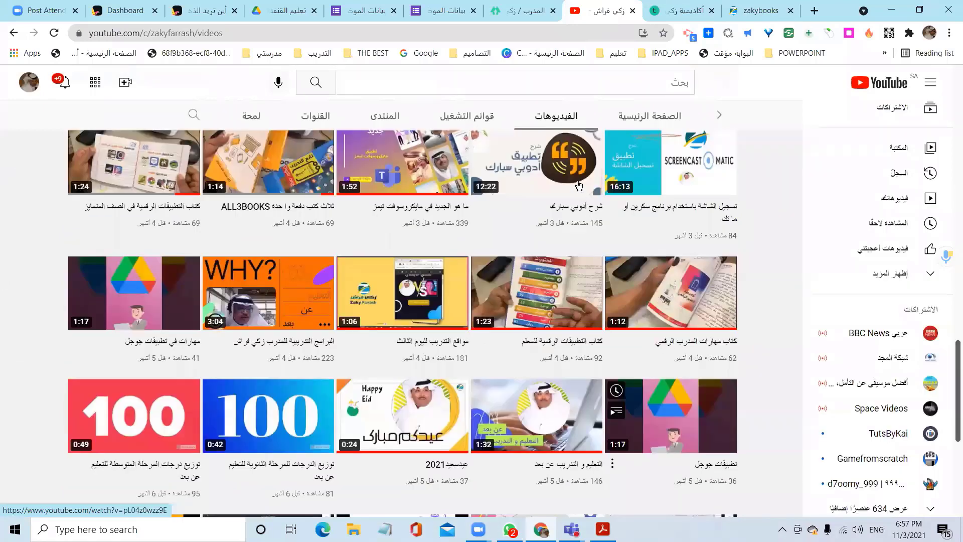
# - Close the Linktree tab and restore it, doing this twice to demonstrate reopening a closed browser tab
pyautogui.click(525, 11)
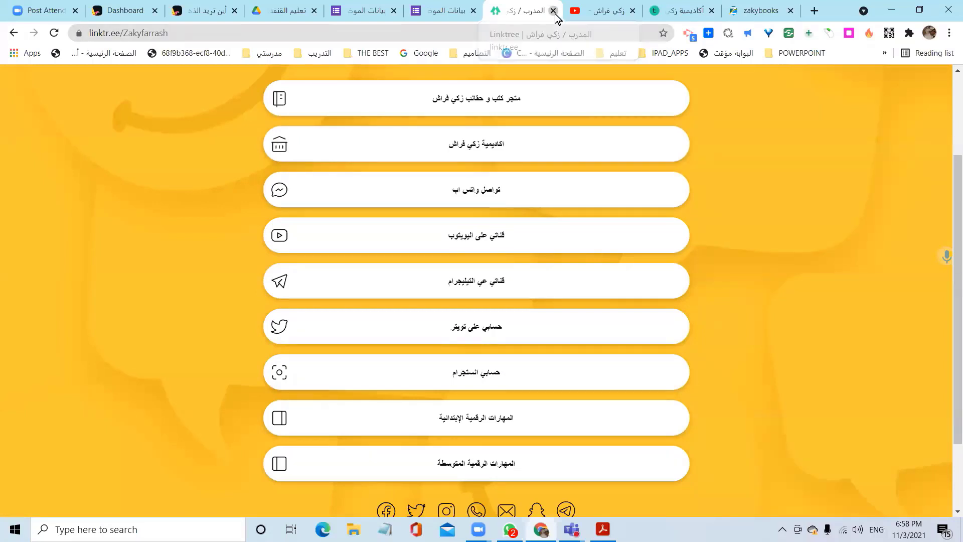
pyautogui.hotkey('ctrl', 'Tab')
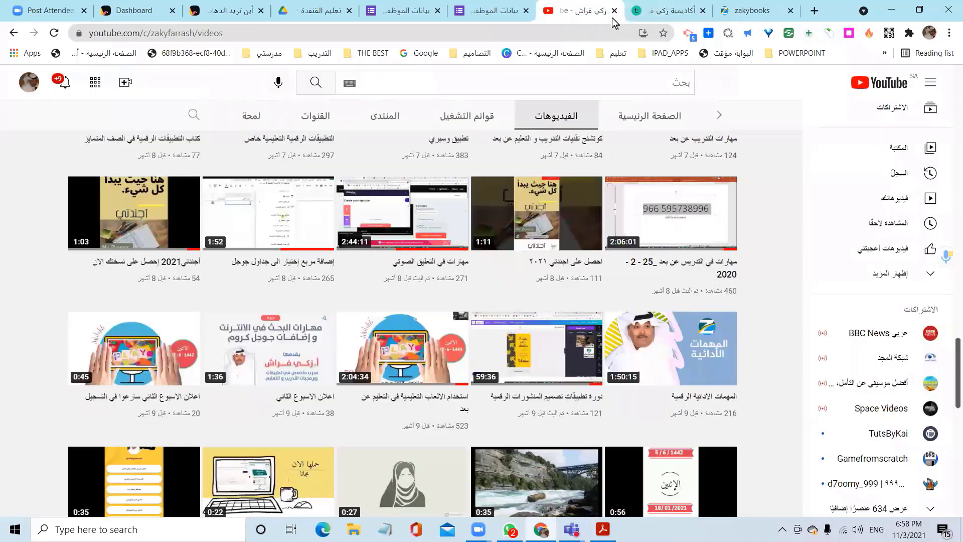
pyautogui.hotkey('ctrl', 'shift', 't')
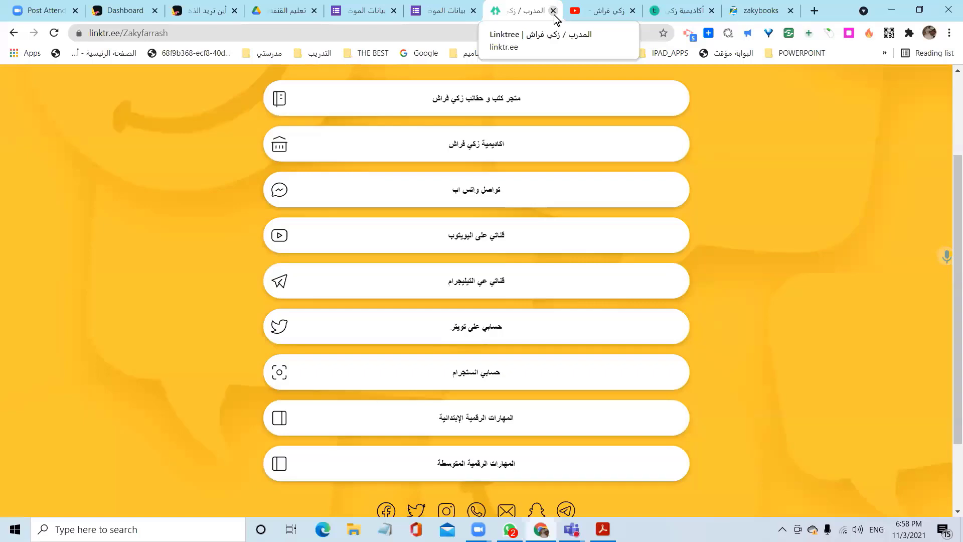
pyautogui.hotkey('ctrl', 'Tab')
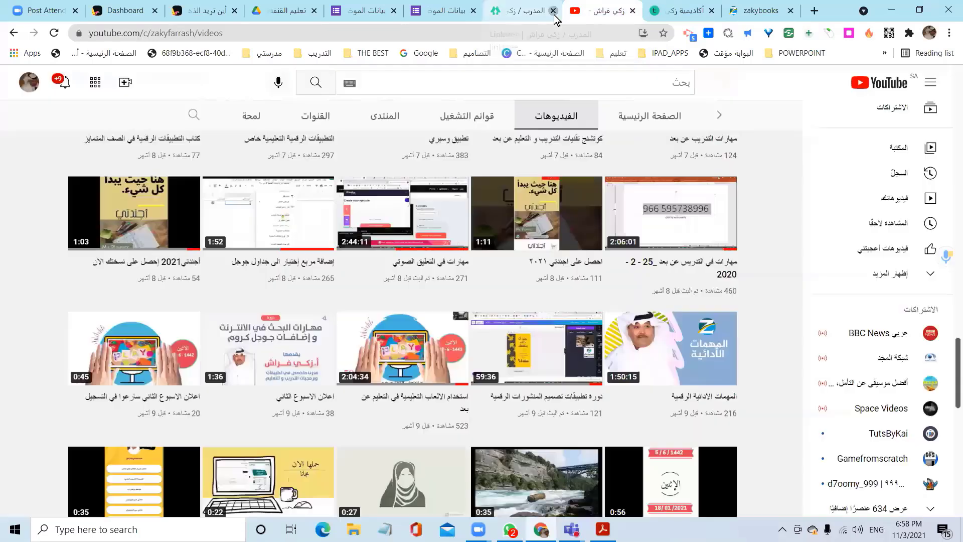
pyautogui.click(554, 11)
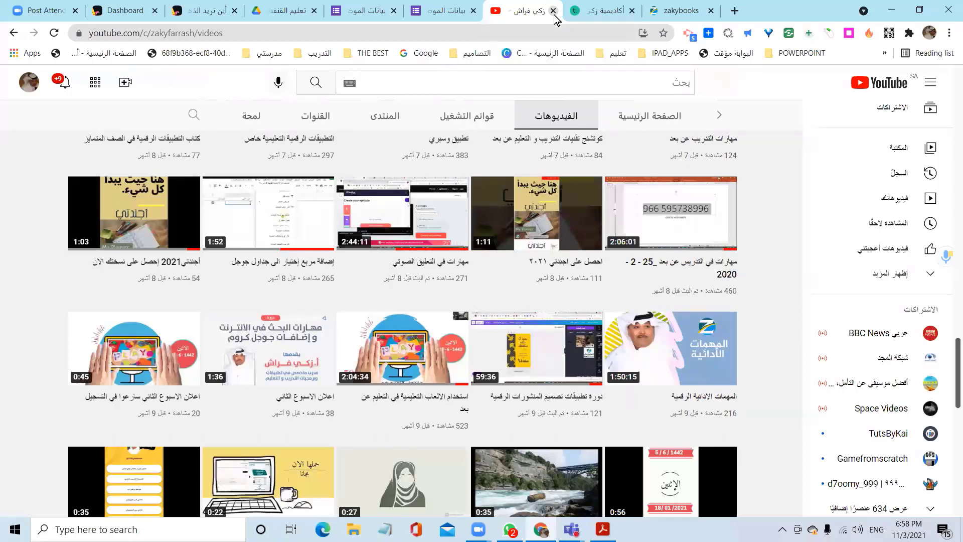
pyautogui.hotkey('ctrl', 'shift', 't')
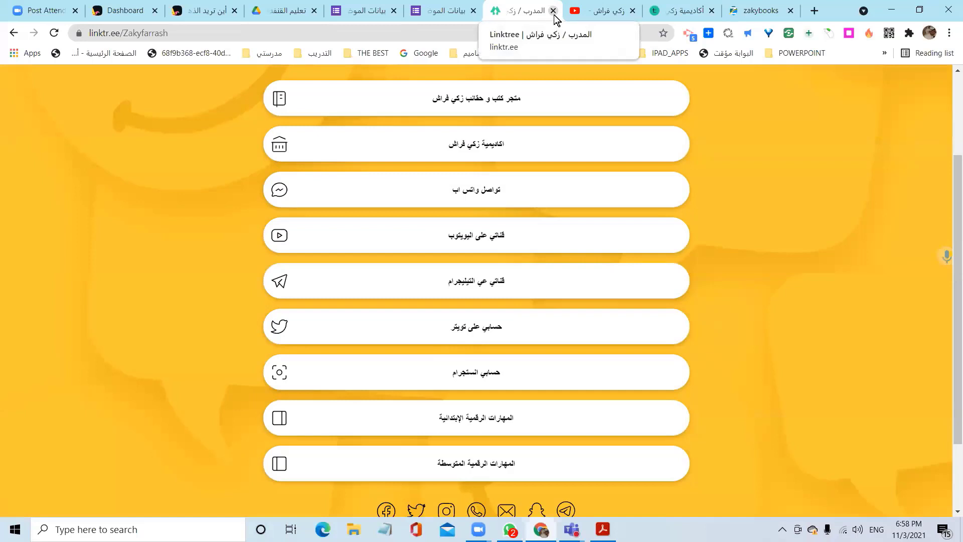
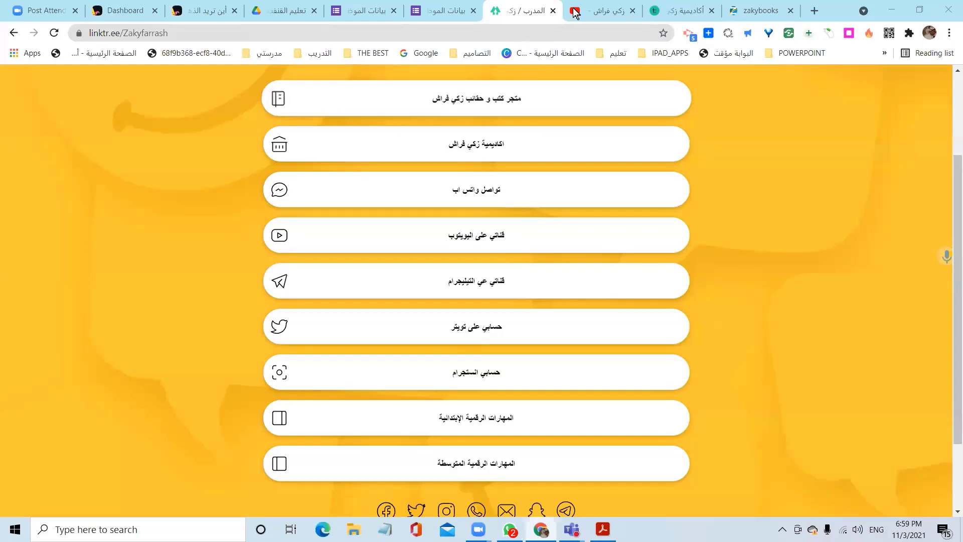
# - Return to the YouTube channel and examine its older videos on Liveworksheets, Teams and Google Classroom, ending near the newer uploads
pyautogui.click(602, 12)
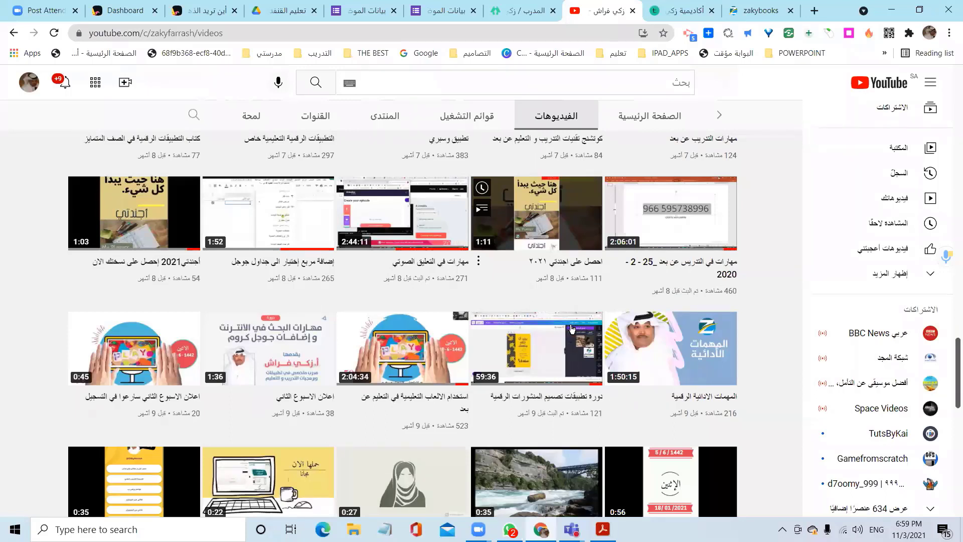
pyautogui.scroll(-4, 570, 324)
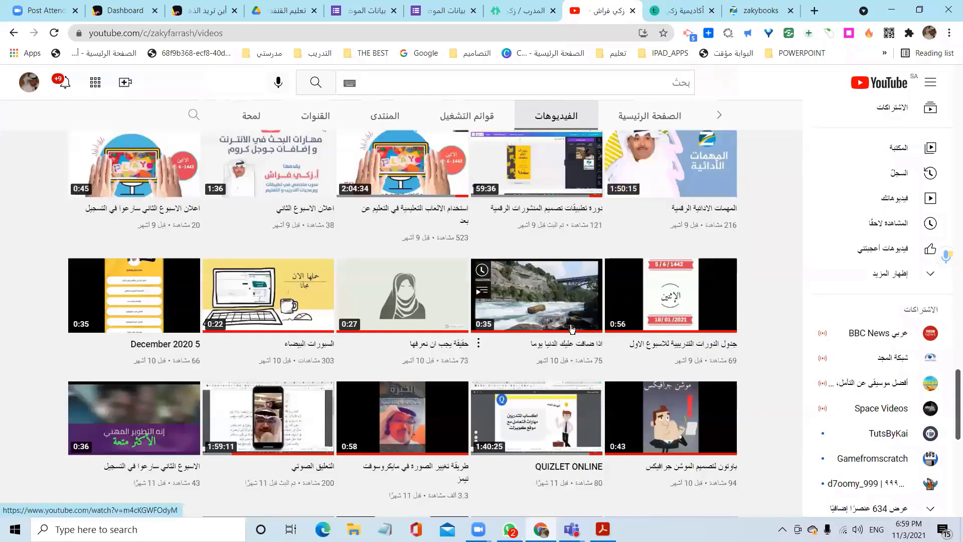
pyautogui.scroll(-4, 570, 323)
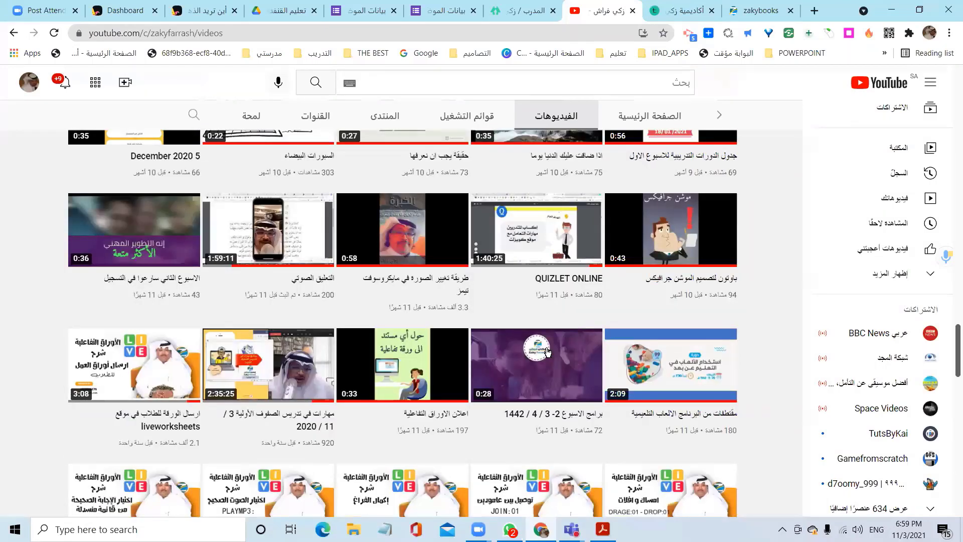
pyautogui.scroll(-7, 548, 352)
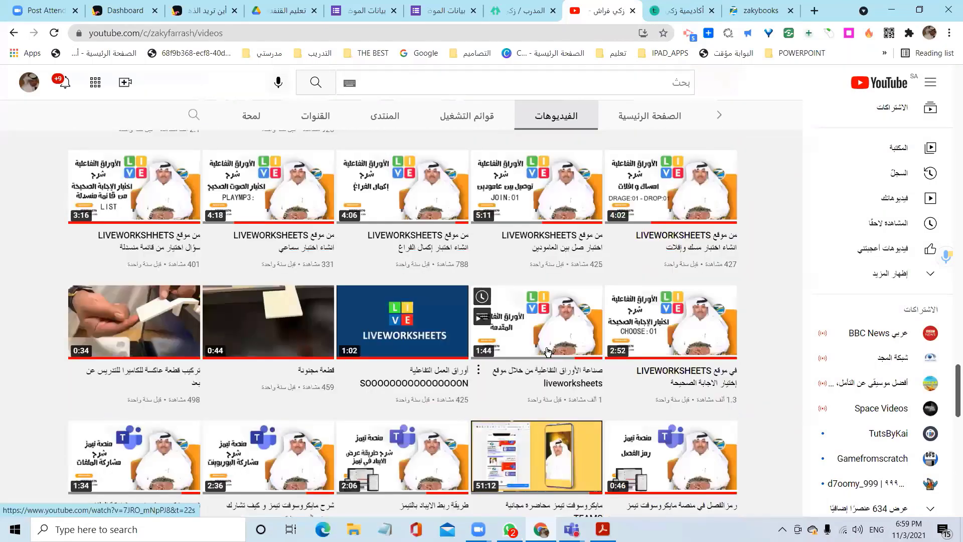
pyautogui.scroll(-2, 547, 351)
pyautogui.scroll(-10, 537, 236)
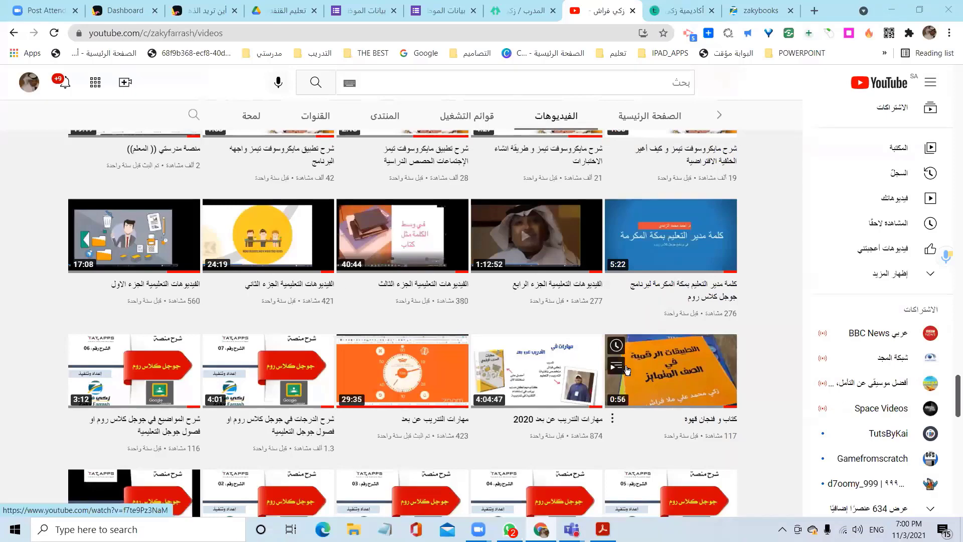
pyautogui.scroll(10, 537, 265)
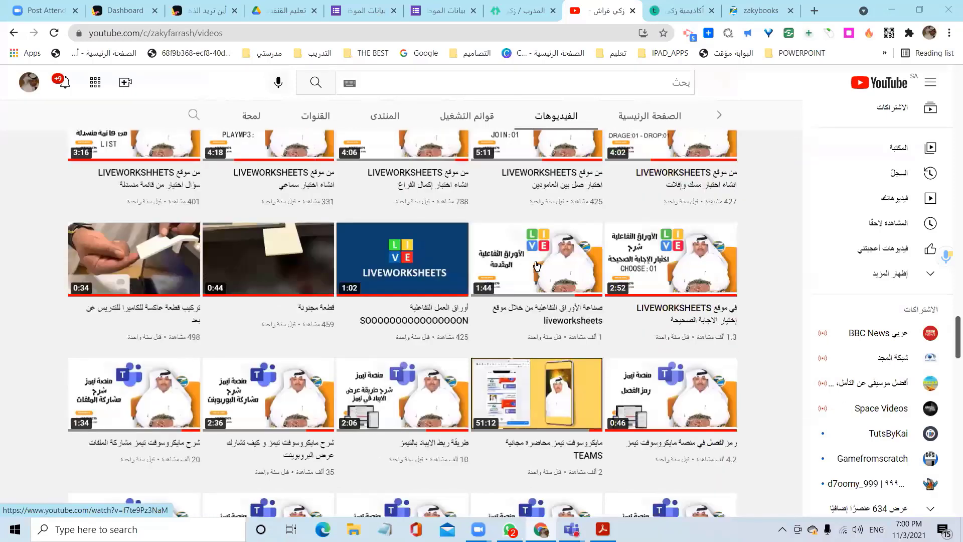
pyautogui.scroll(10, 536, 266)
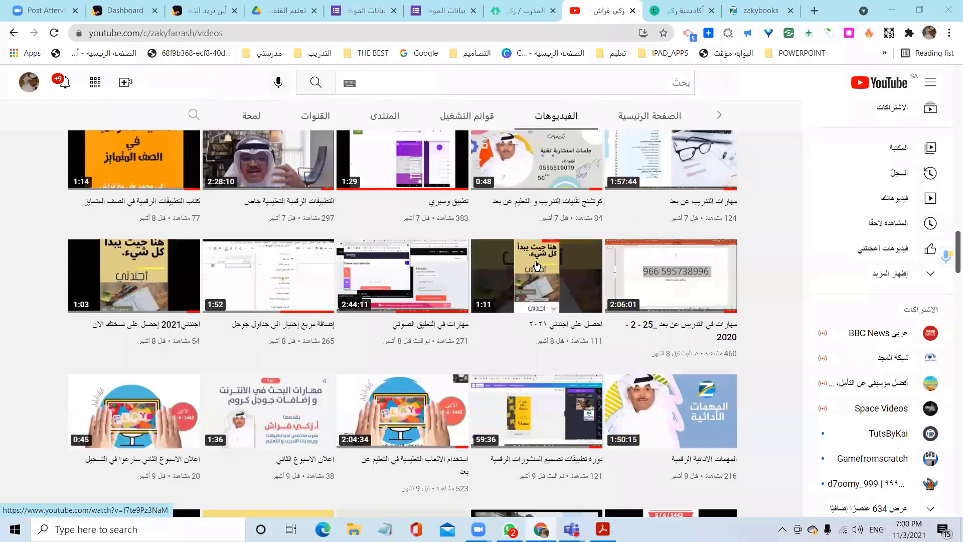
pyautogui.scroll(10, 534, 296)
pyautogui.scroll(2, 531, 296)
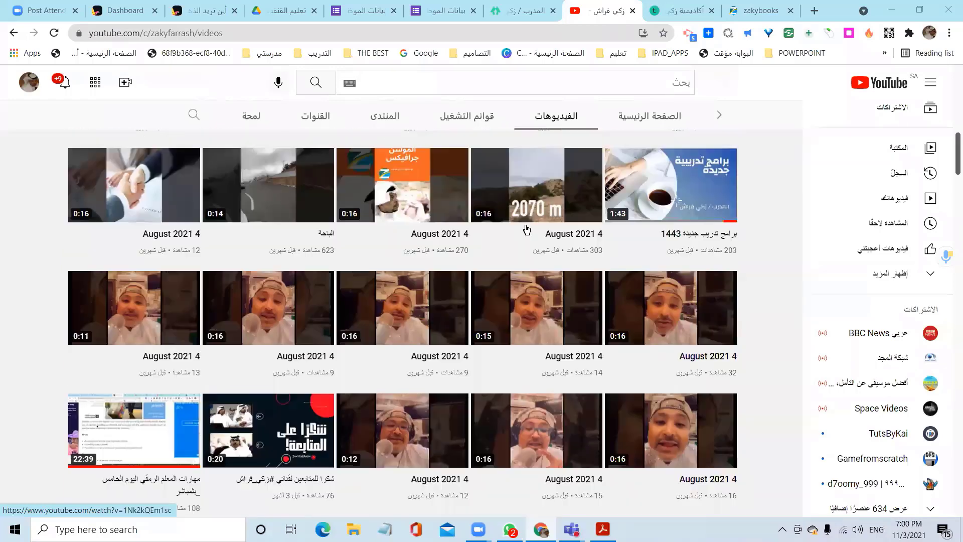
# - Open the video "صناعة بطاقات التعلم الرقمية", pause it, and copy its share link
pyautogui.click(529, 229)
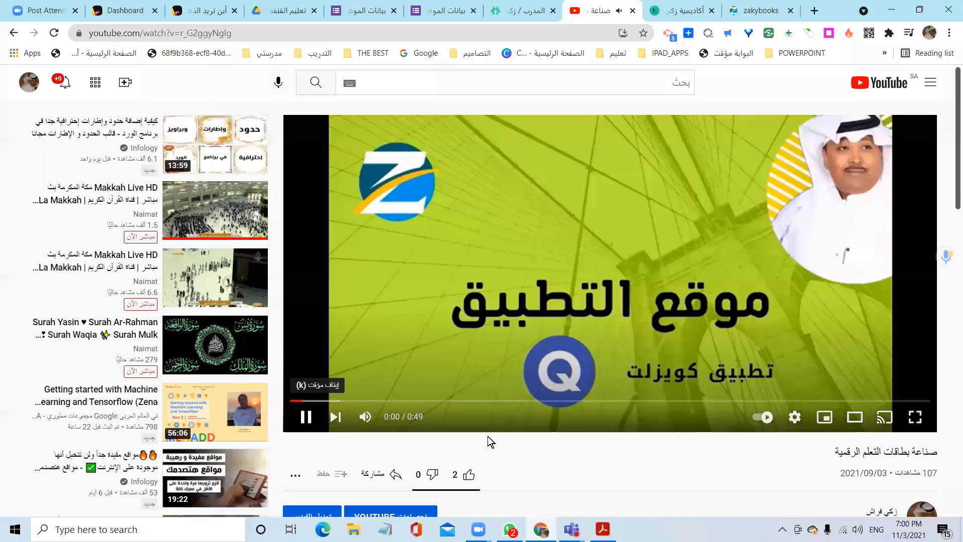
pyautogui.click(400, 294)
pyautogui.scroll(-4, 400, 295)
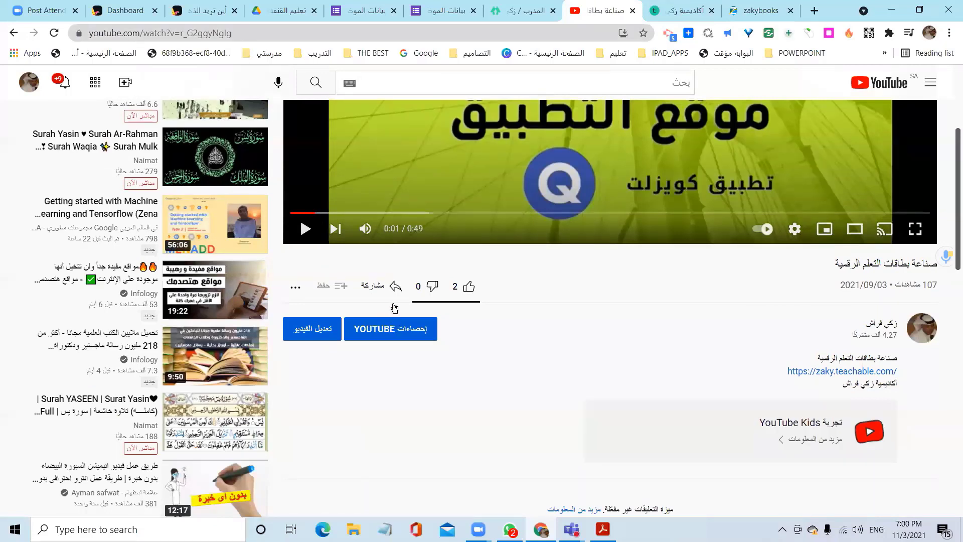
pyautogui.click(395, 286)
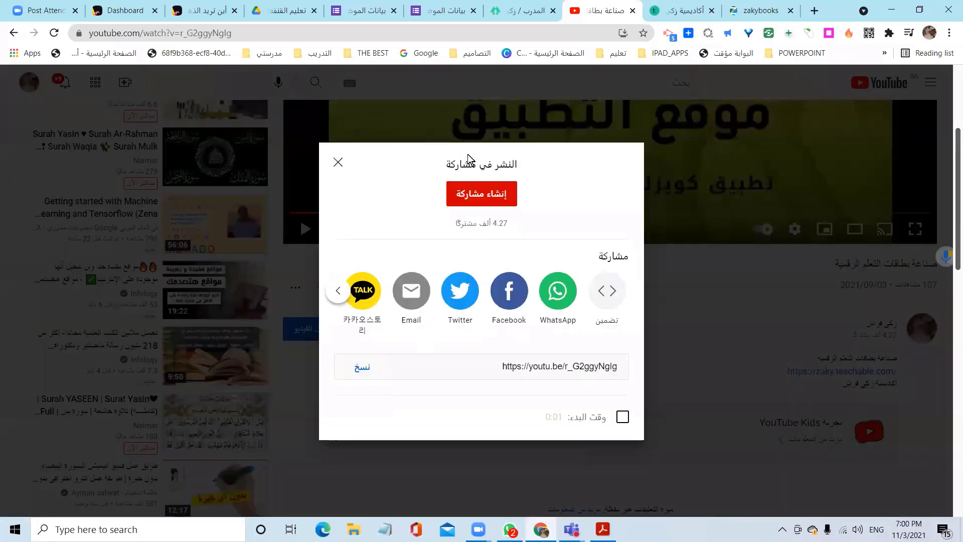
pyautogui.click(364, 371)
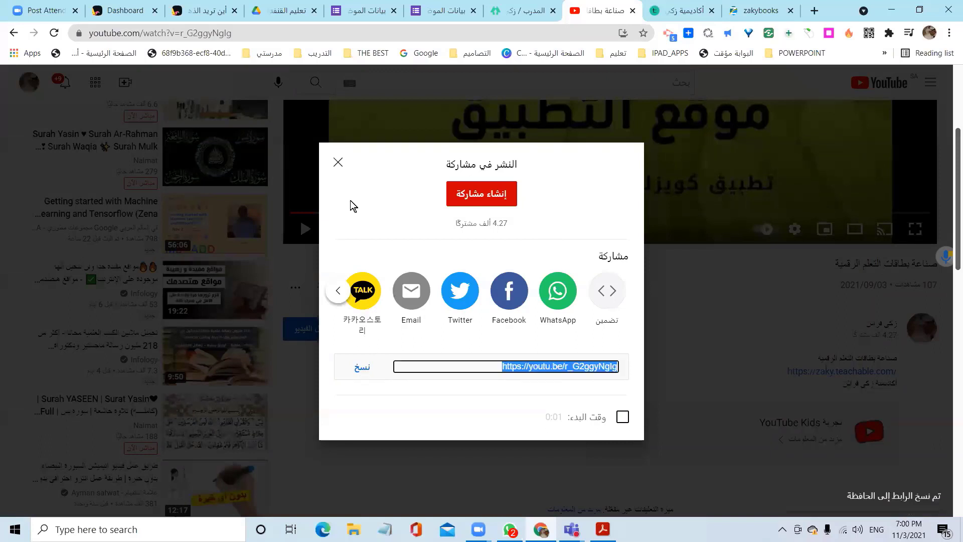
pyautogui.click(339, 163)
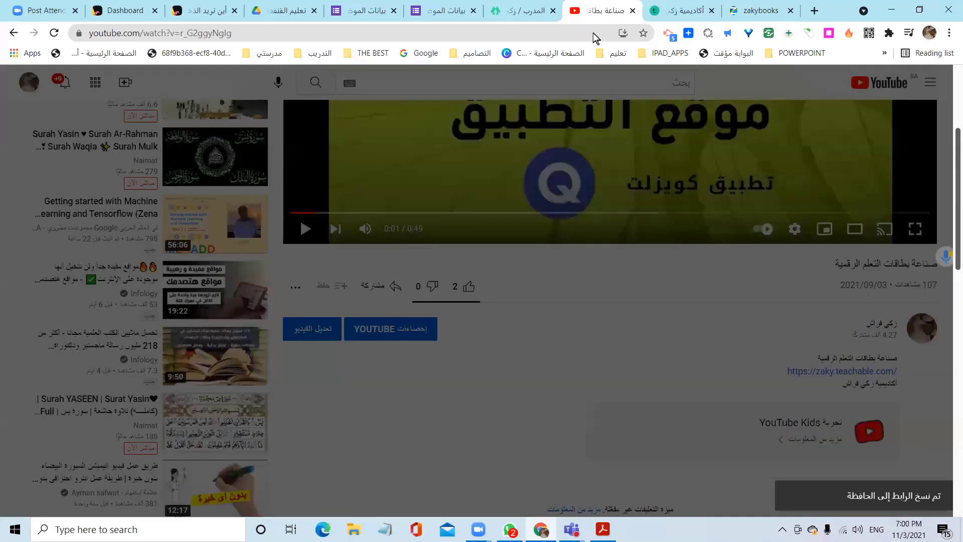
# - Return to the بيانات الموظفين form editor and delete the "تركيب ثلاث شاشات" video block below the form header
pyautogui.click(456, 11)
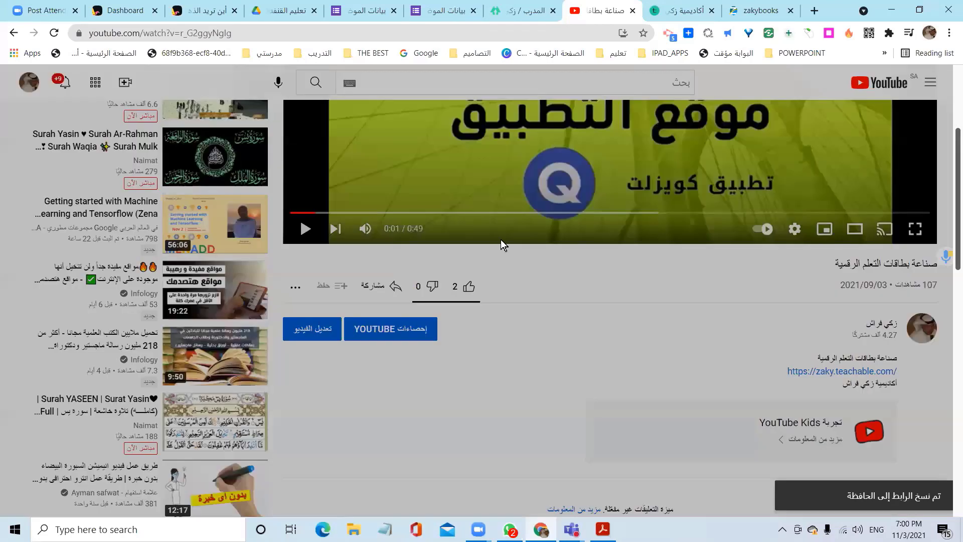
pyautogui.scroll(8, 501, 240)
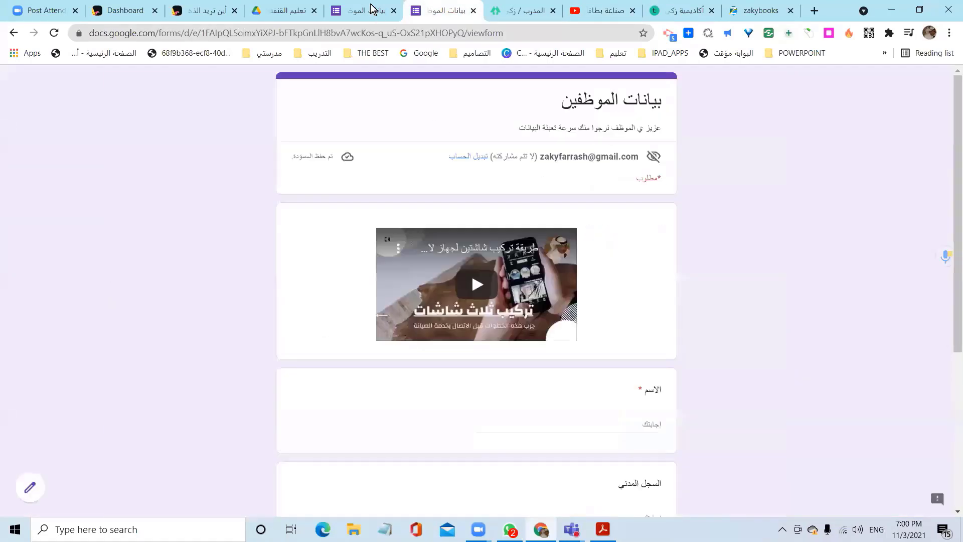
pyautogui.click(376, 18)
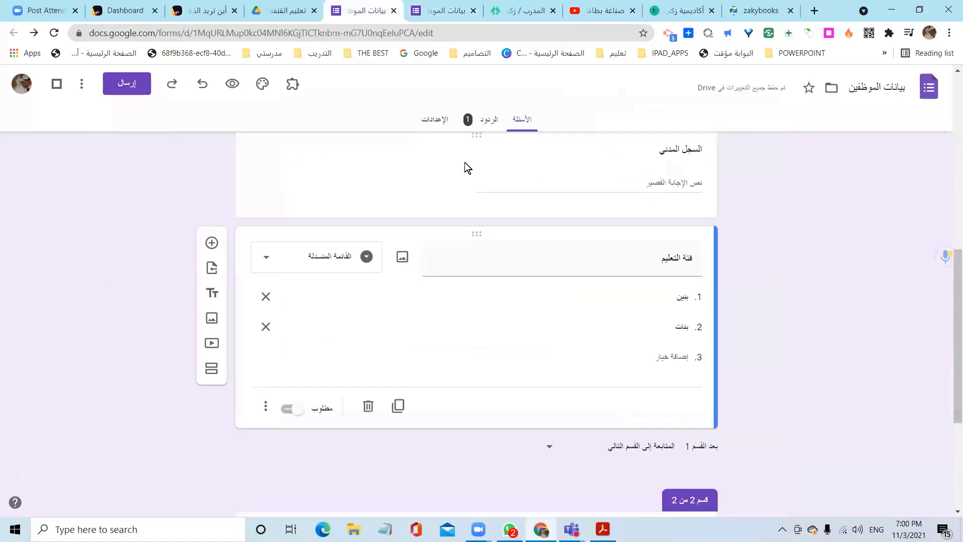
pyautogui.scroll(10, 520, 243)
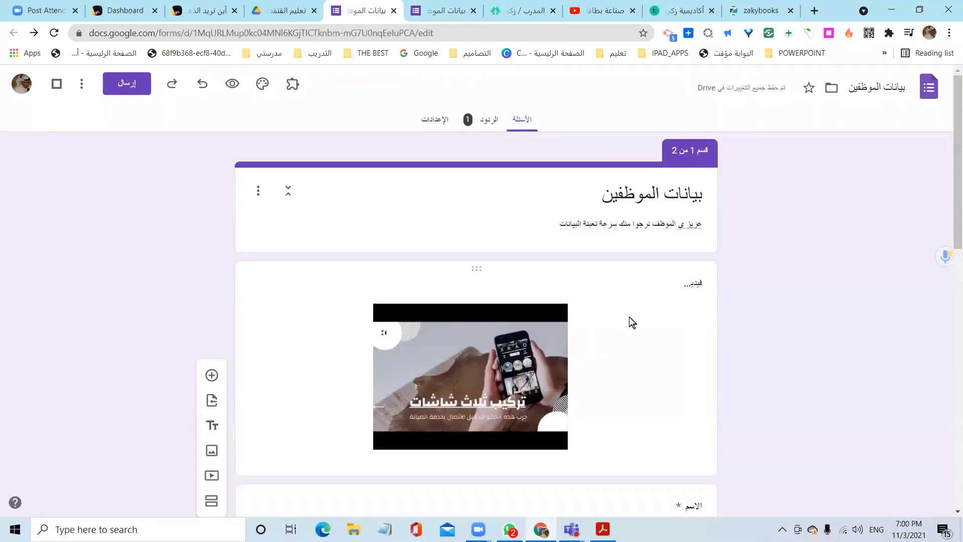
pyautogui.click(631, 317)
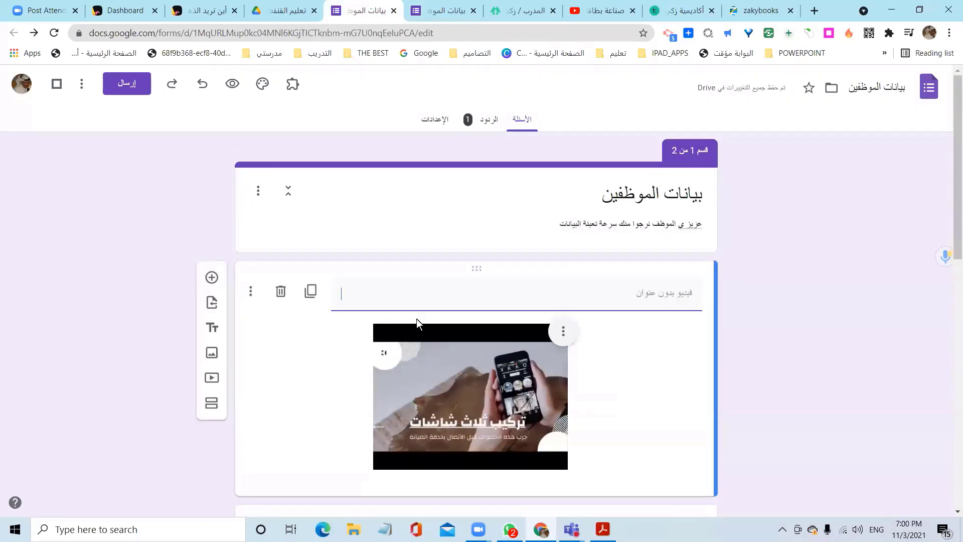
pyautogui.click(281, 292)
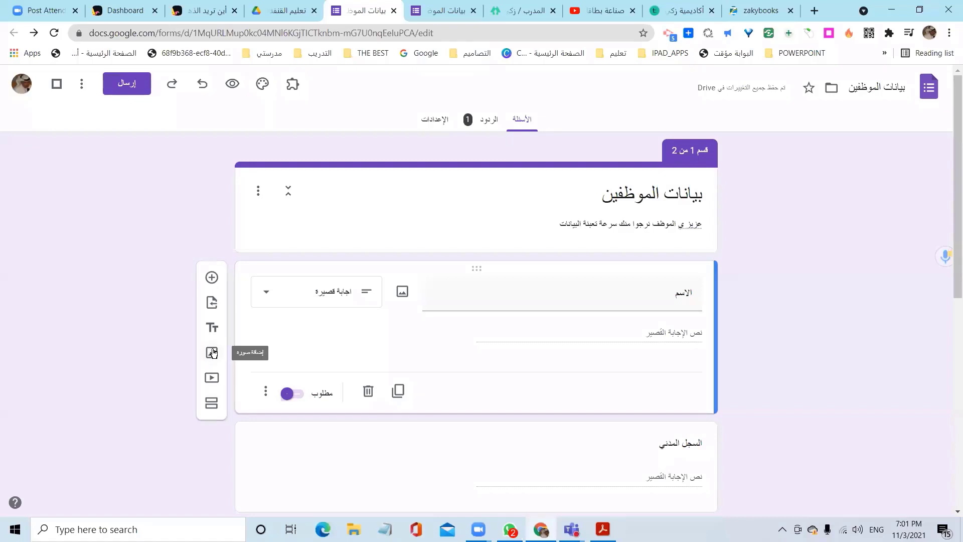
# - Insert the video "صناعة بطاقات التعلم الرقمية" below the الاسم question, finding it with the copied YouTube link
pyautogui.click(218, 384)
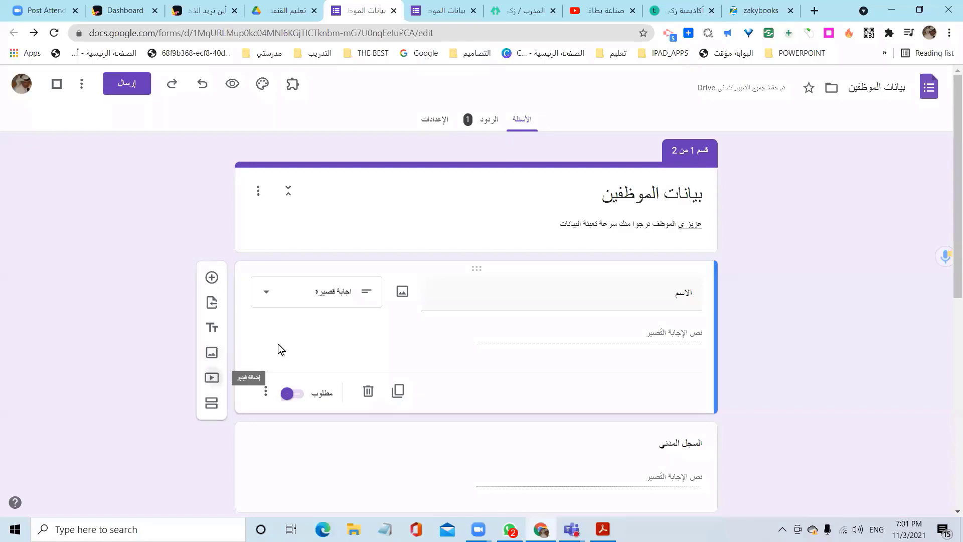
pyautogui.tripleClick(624, 187)
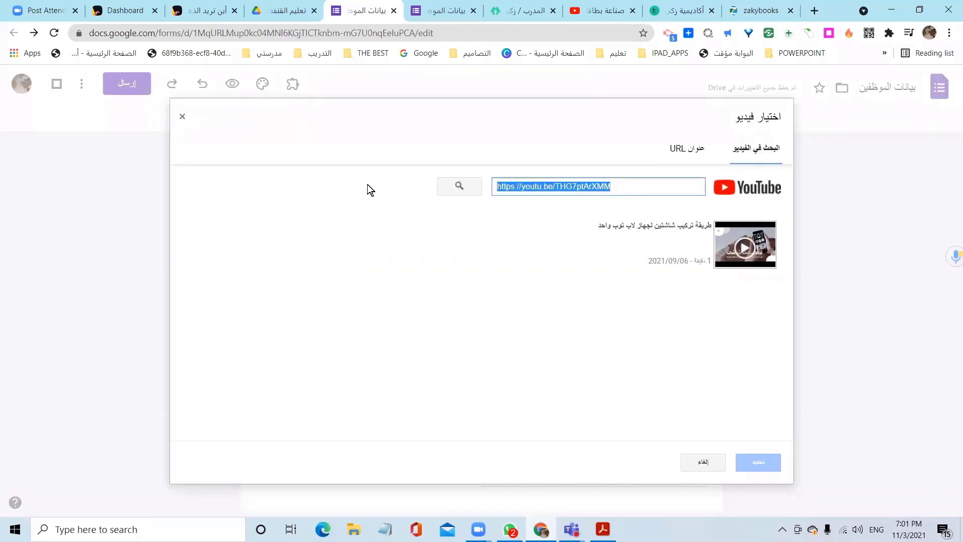
pyautogui.press('Delete')
pyautogui.hotkey('ctrl', 'v')
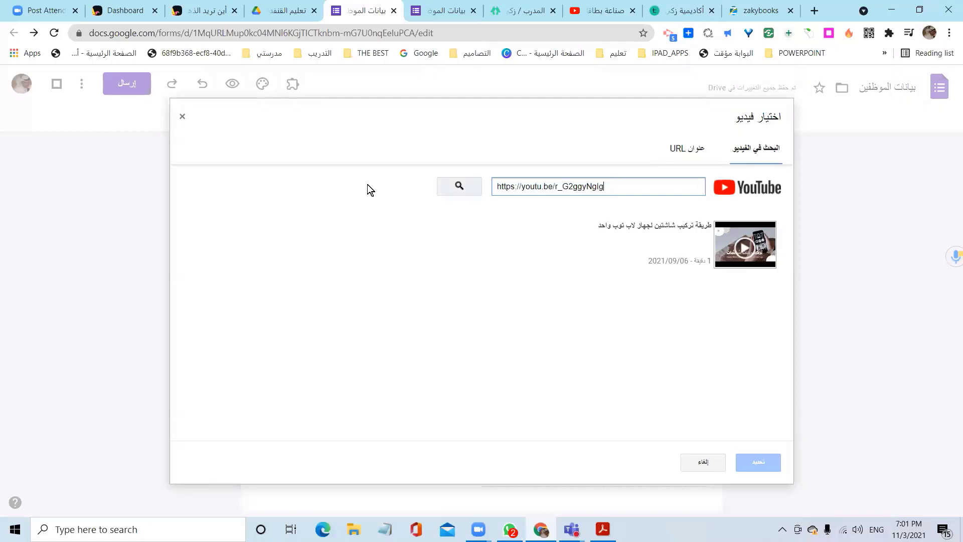
pyautogui.rightClick(626, 184)
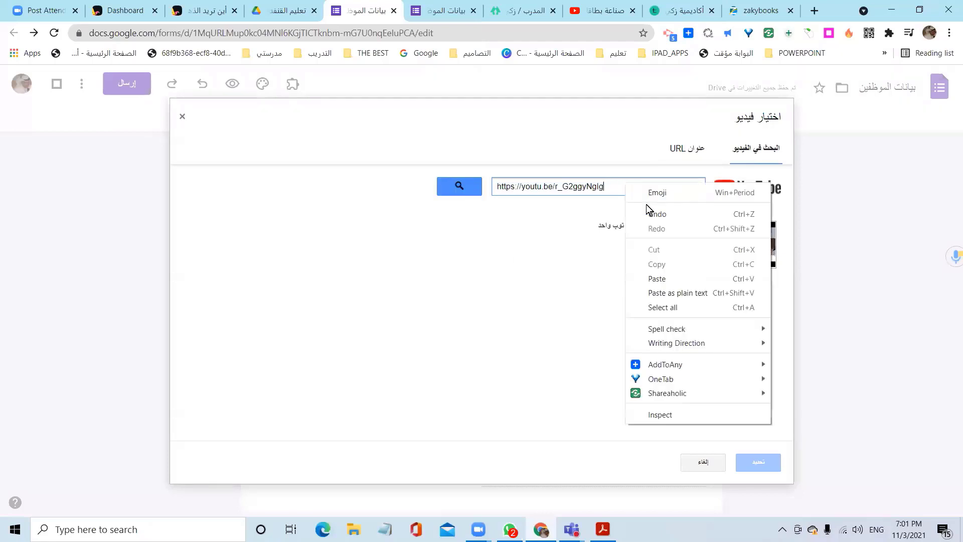
pyautogui.click(468, 185)
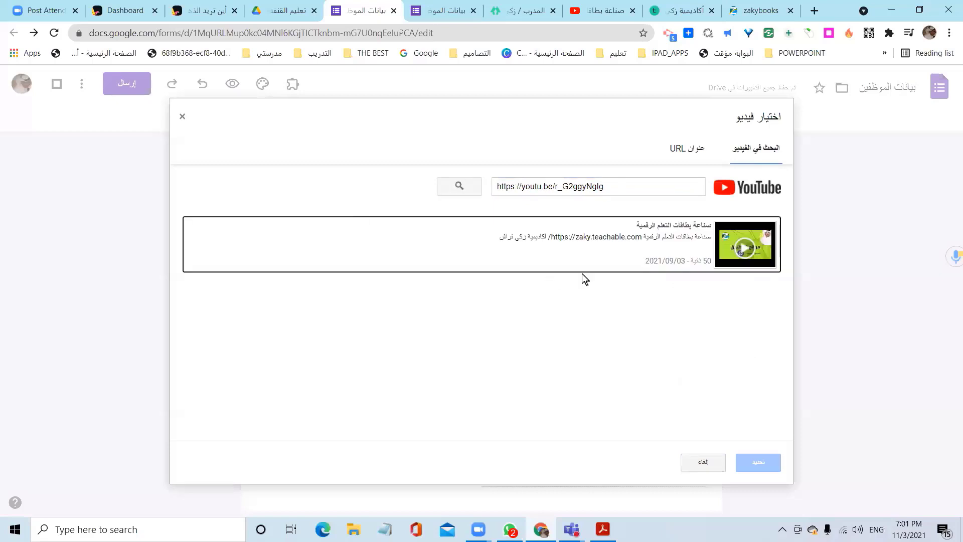
pyautogui.click(664, 234)
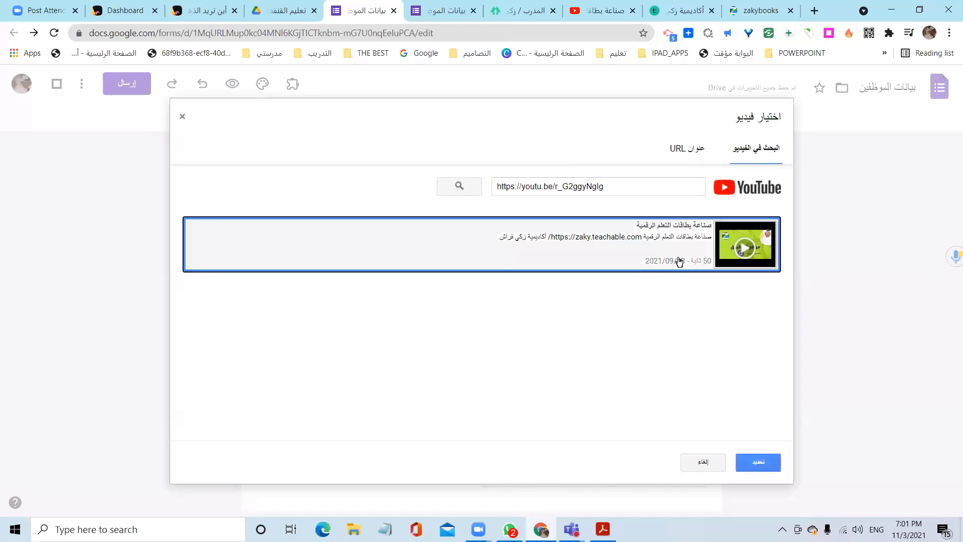
pyautogui.click(759, 463)
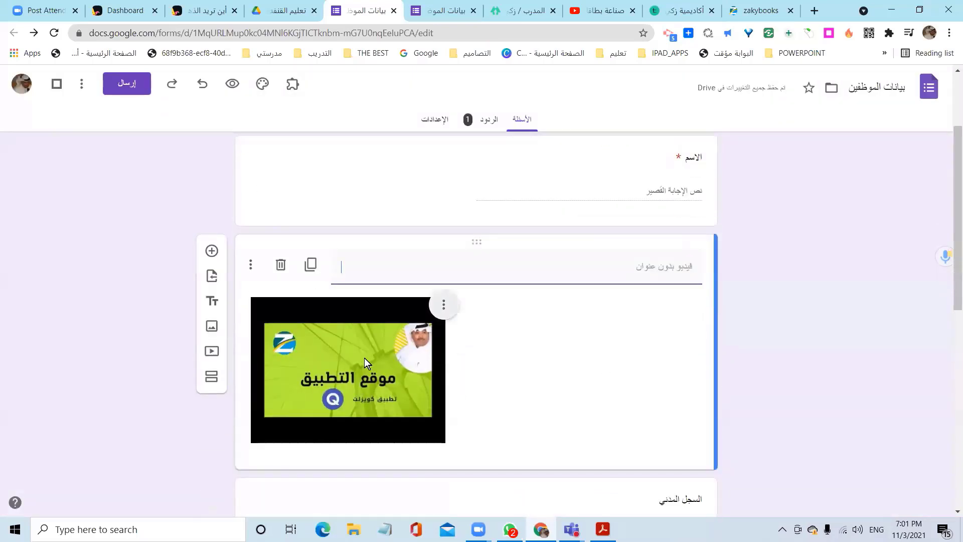
# - Align the newly inserted video to the centre of its block
pyautogui.click(443, 307)
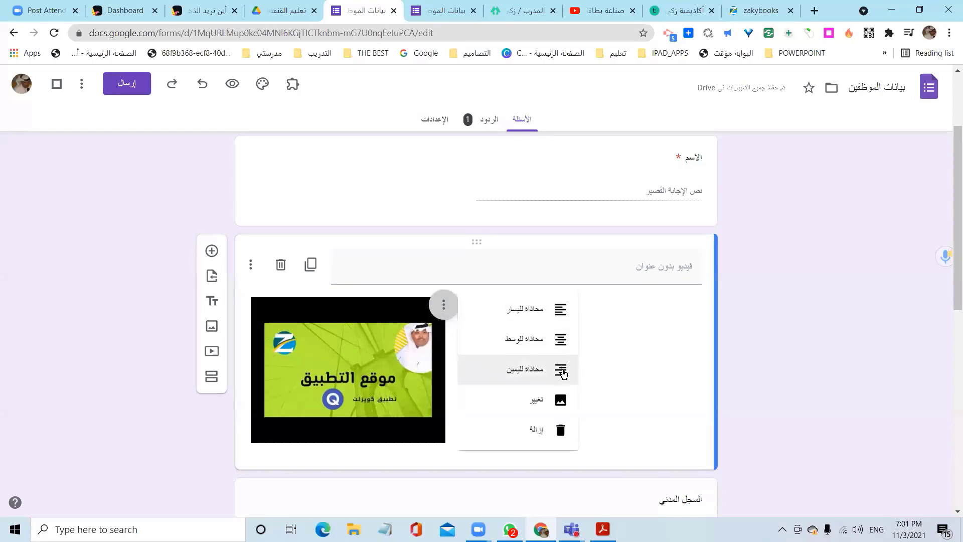
pyautogui.click(550, 352)
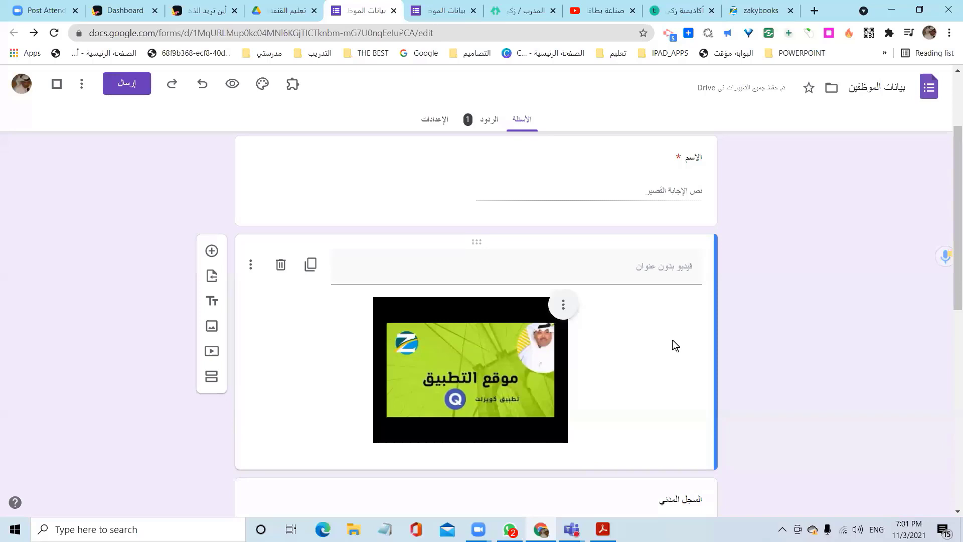
pyautogui.scroll(-1, 728, 339)
pyautogui.scroll(-6, 729, 344)
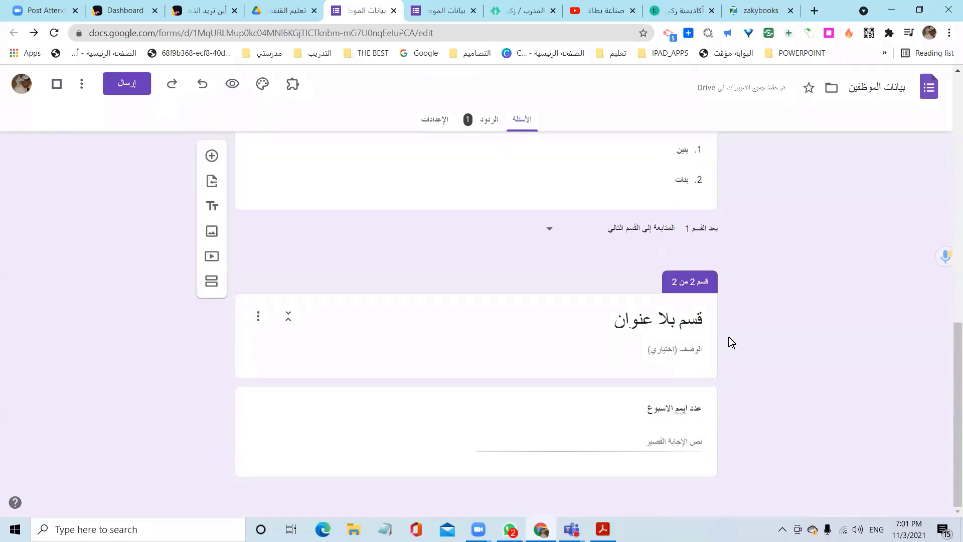
# - Copy the form's shortened share link and close the send dialog
pyautogui.click(124, 84)
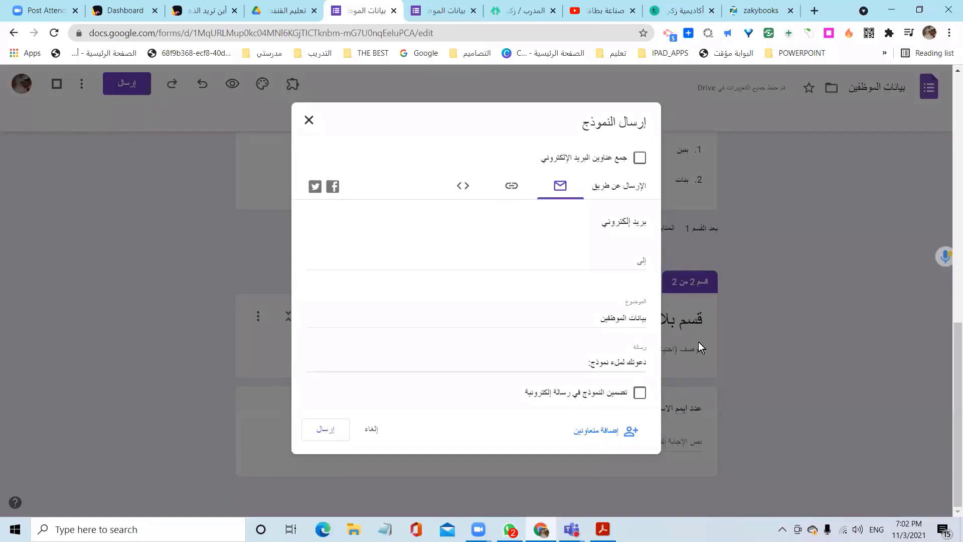
pyautogui.click(516, 191)
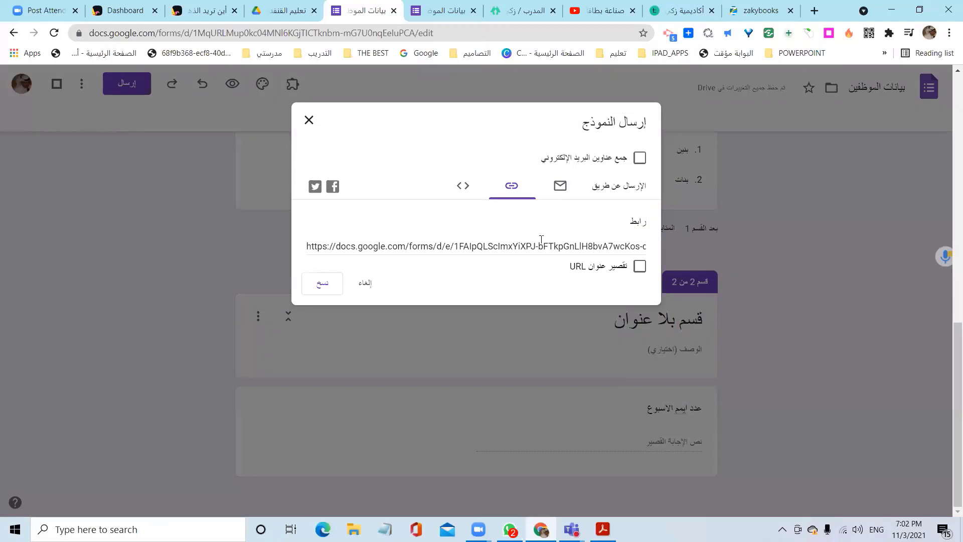
pyautogui.click(639, 267)
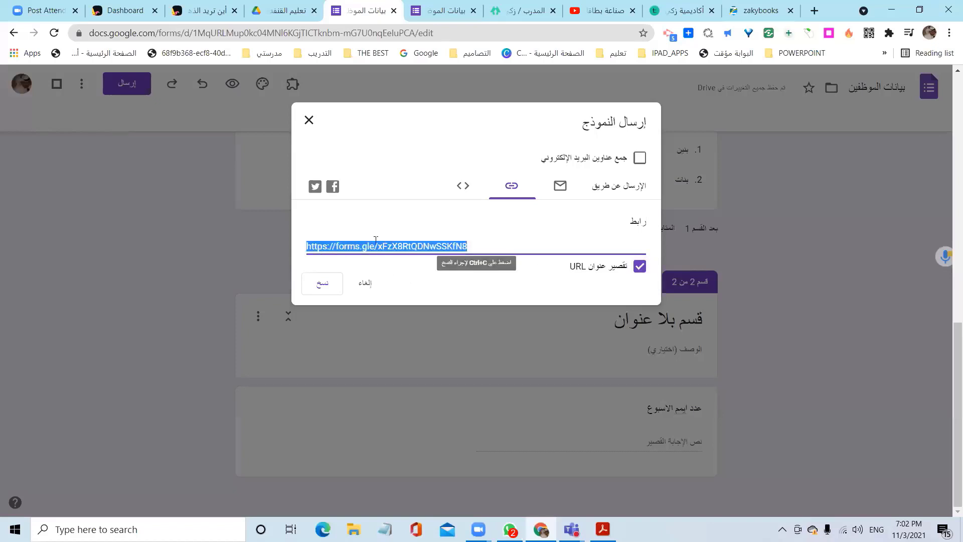
pyautogui.click(323, 284)
pyautogui.click(310, 120)
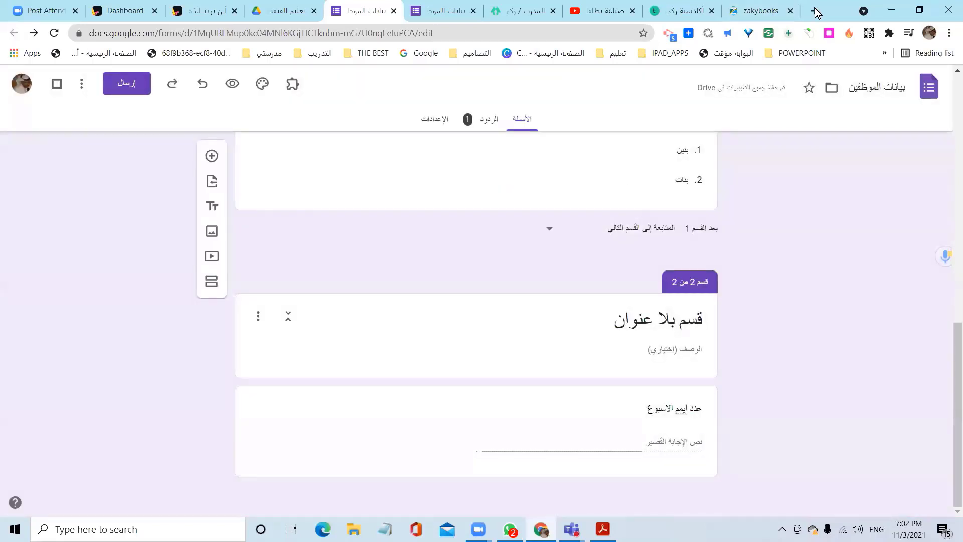
# - Open the copied form link in a new browser tab and review the live form's first section
pyautogui.click(814, 10)
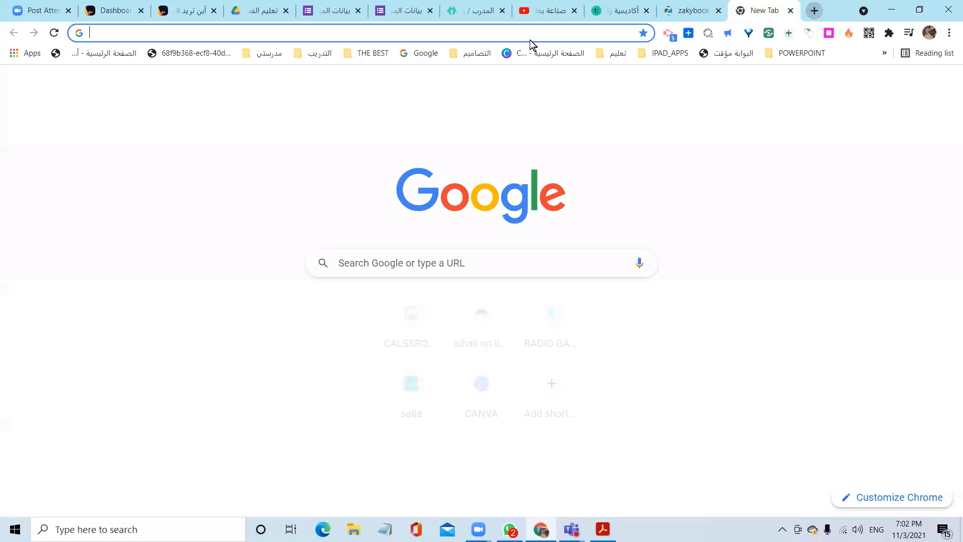
pyautogui.click(500, 30)
pyautogui.rightClick(499, 29)
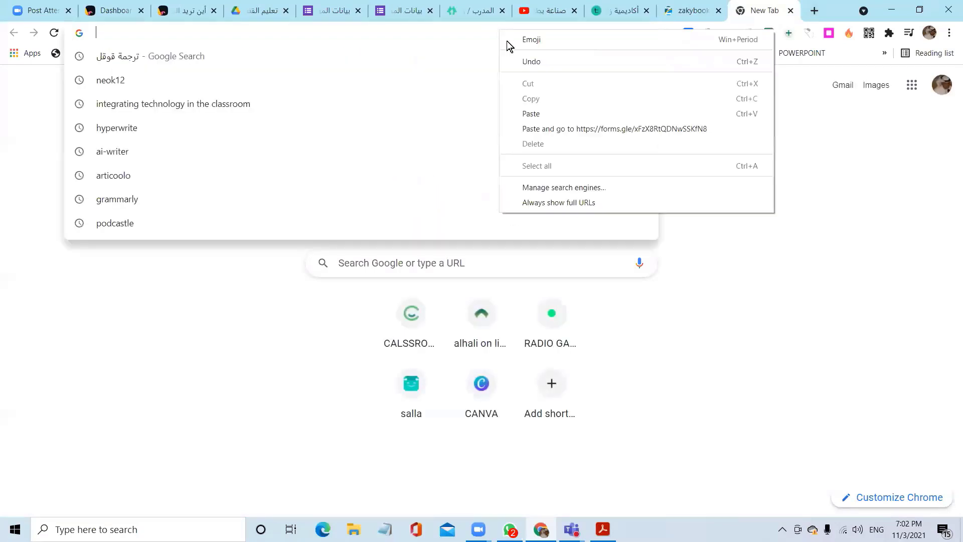
pyautogui.click(531, 115)
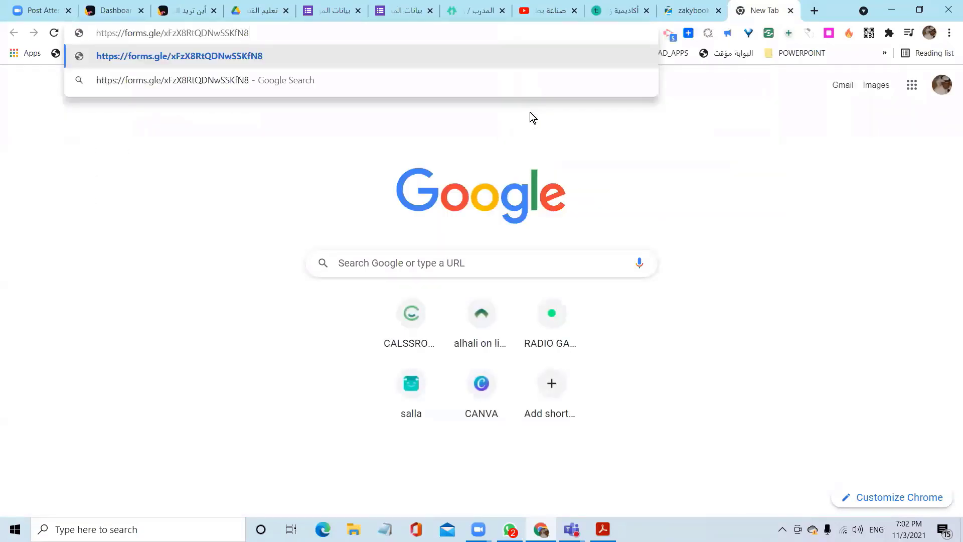
pyautogui.press('Return')
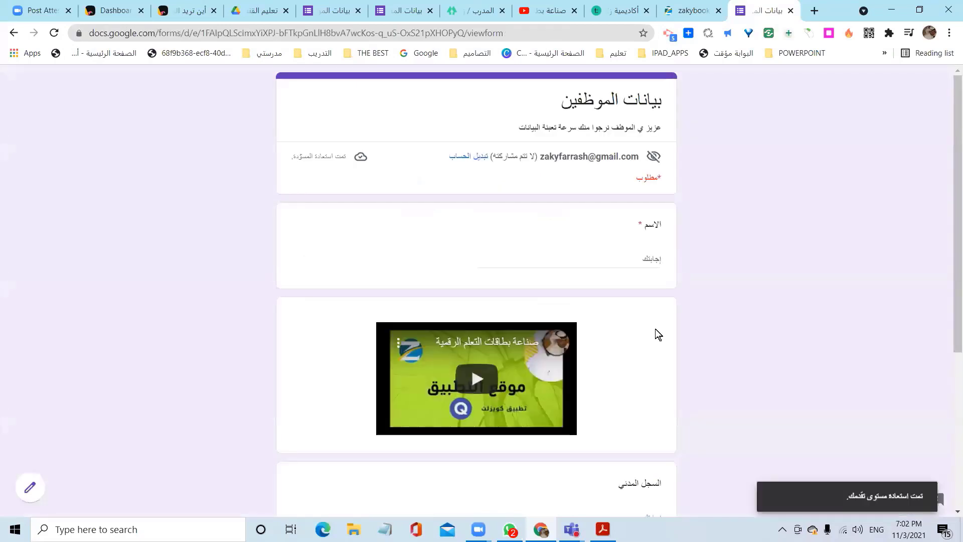
pyautogui.scroll(-5, 655, 329)
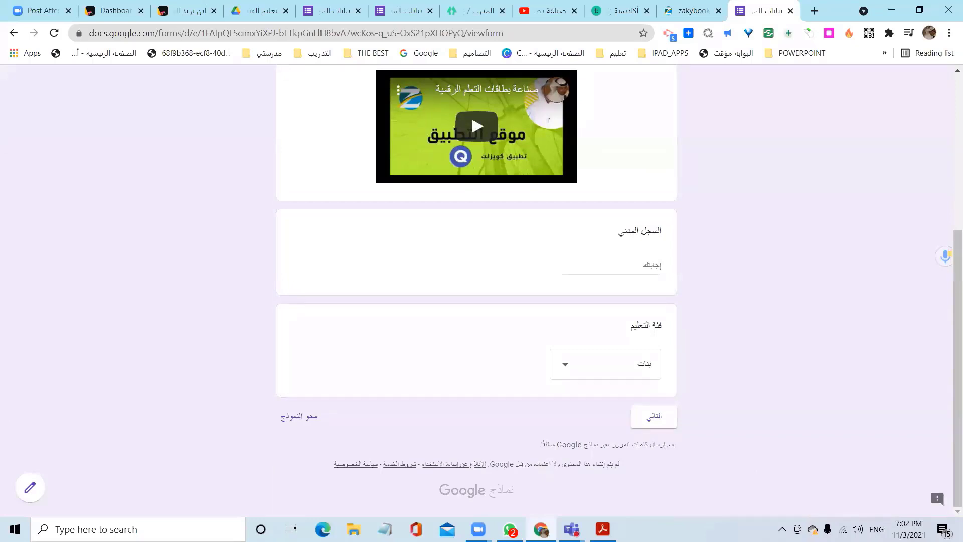
# - Close the outdated live form tab that shows the previous video and return to the form editor
pyautogui.click(335, 14)
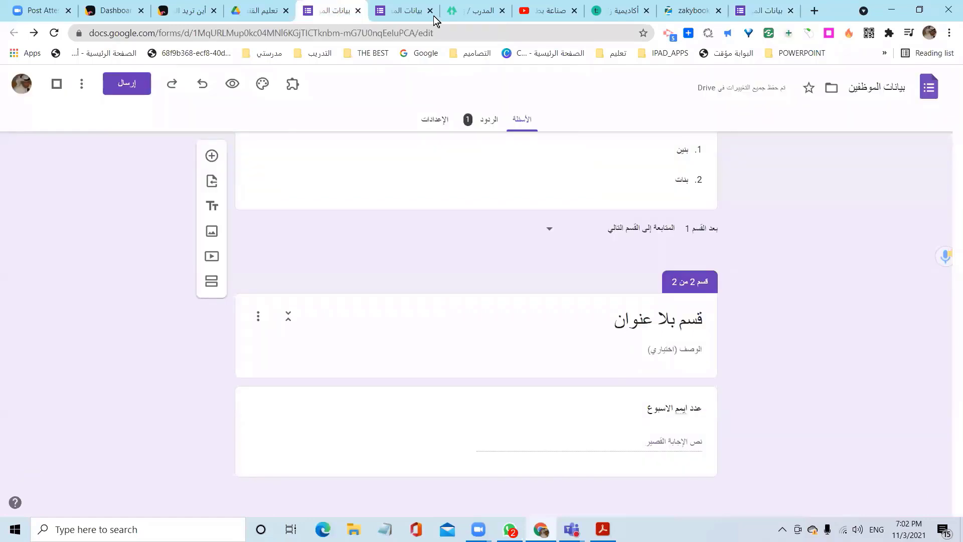
pyautogui.click(407, 15)
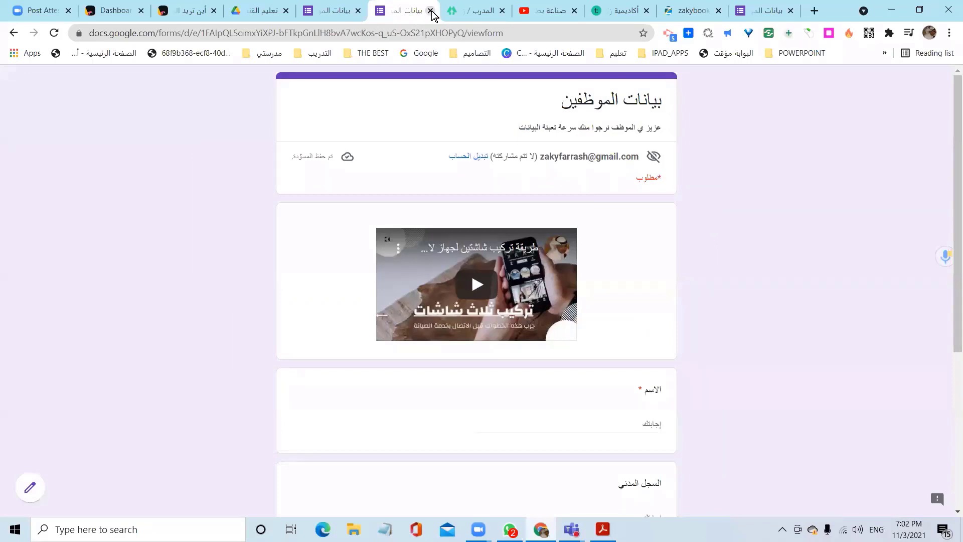
pyautogui.click(429, 11)
pyautogui.click(340, 13)
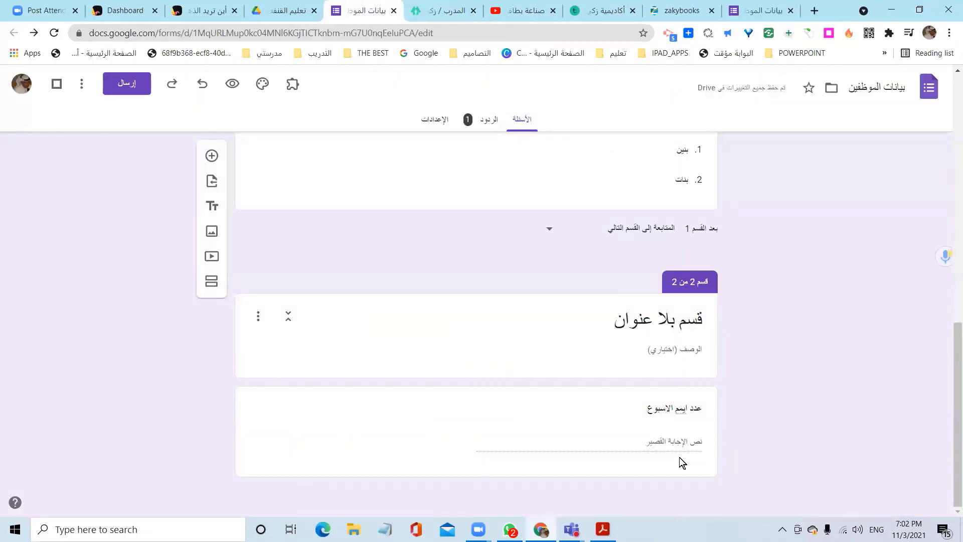
# - Make the فئة التعليم dropdown question required
pyautogui.click(618, 412)
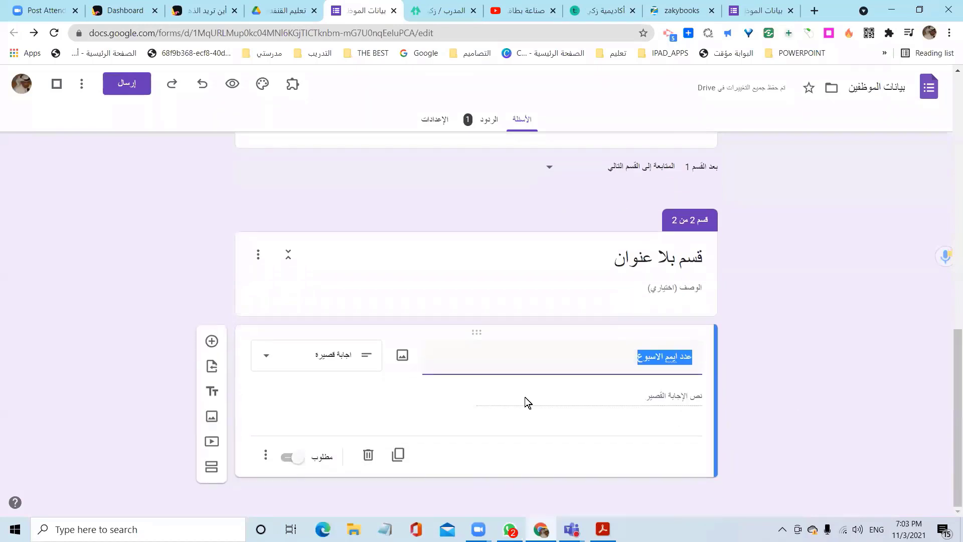
pyautogui.scroll(4, 524, 401)
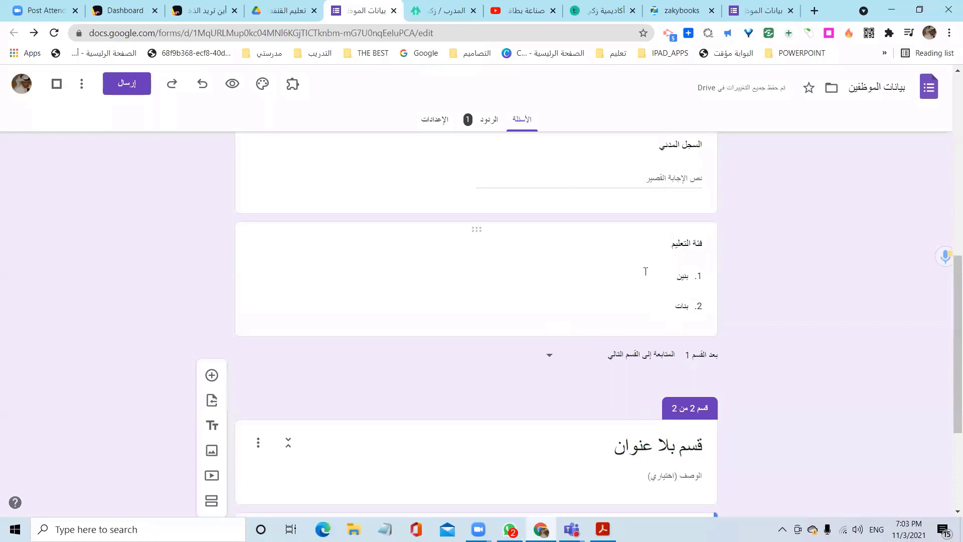
pyautogui.click(646, 271)
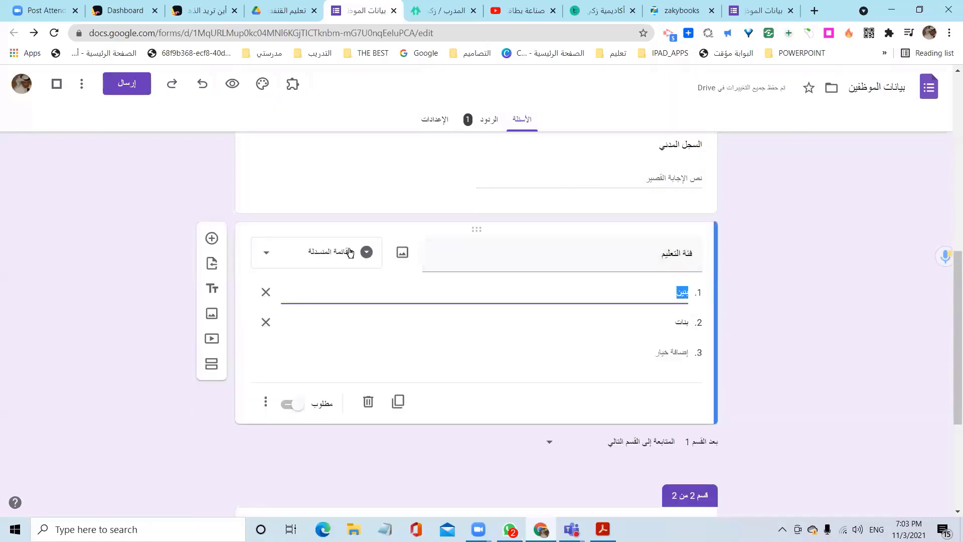
pyautogui.click(295, 407)
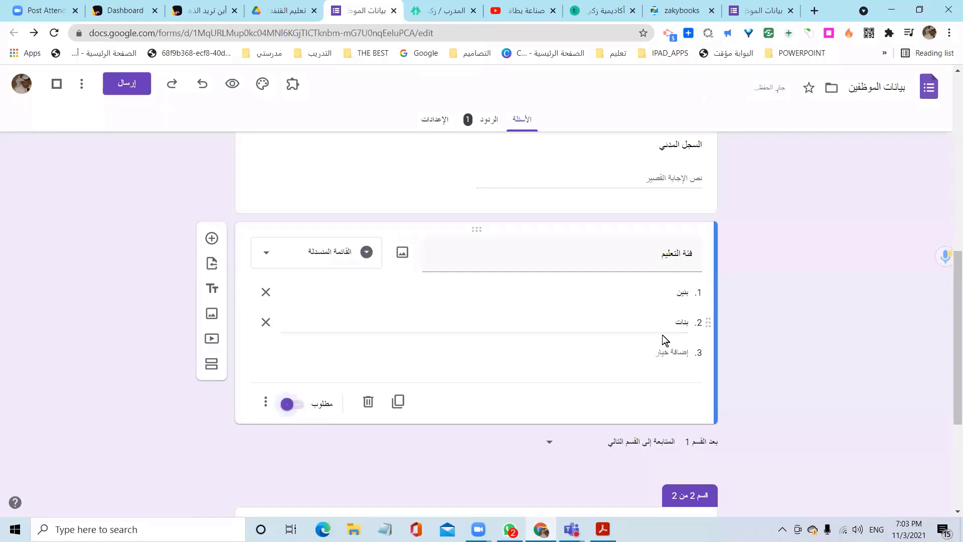
# - Make the short-answer question "عدد ايمم الاسبوع" in section 2 required
pyautogui.scroll(-4, 742, 404)
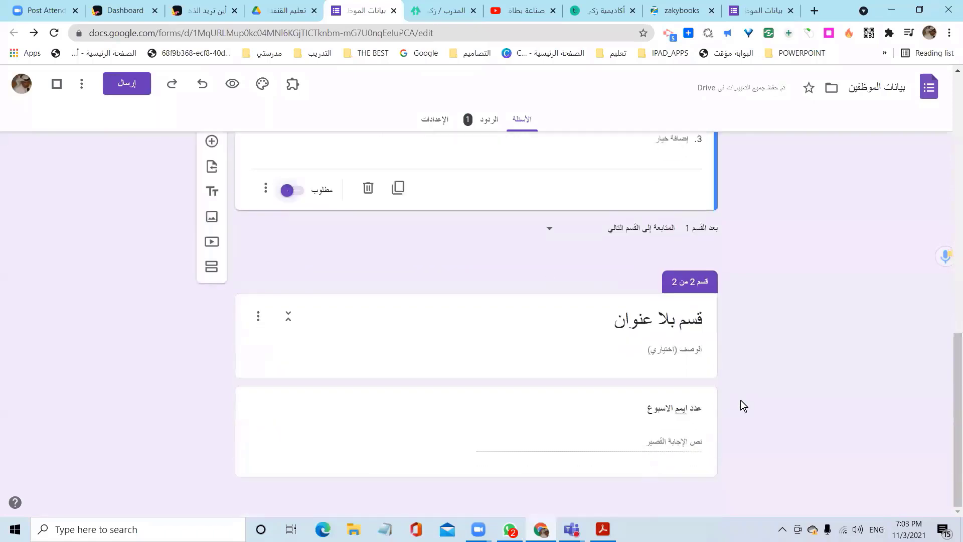
pyautogui.click(689, 438)
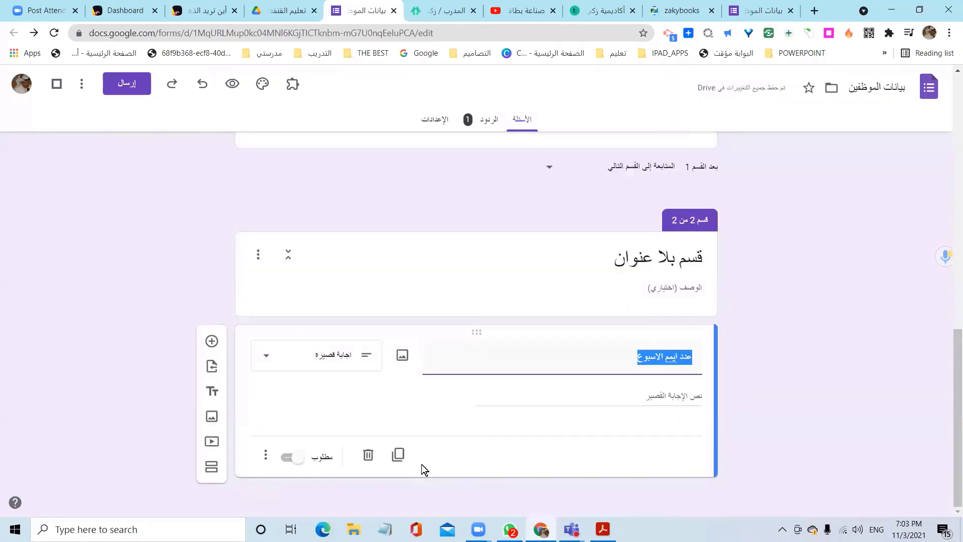
pyautogui.click(296, 458)
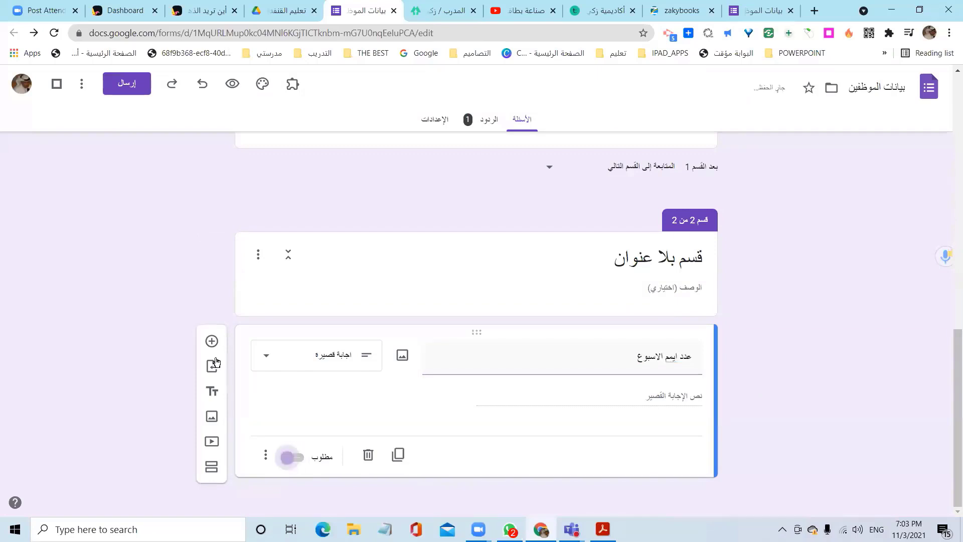
# - Change the "عدد ايمم الاسبوع" question to checkboxes (مربعات اختيار) and enter 7 and 6 as its first two options
pyautogui.click(333, 368)
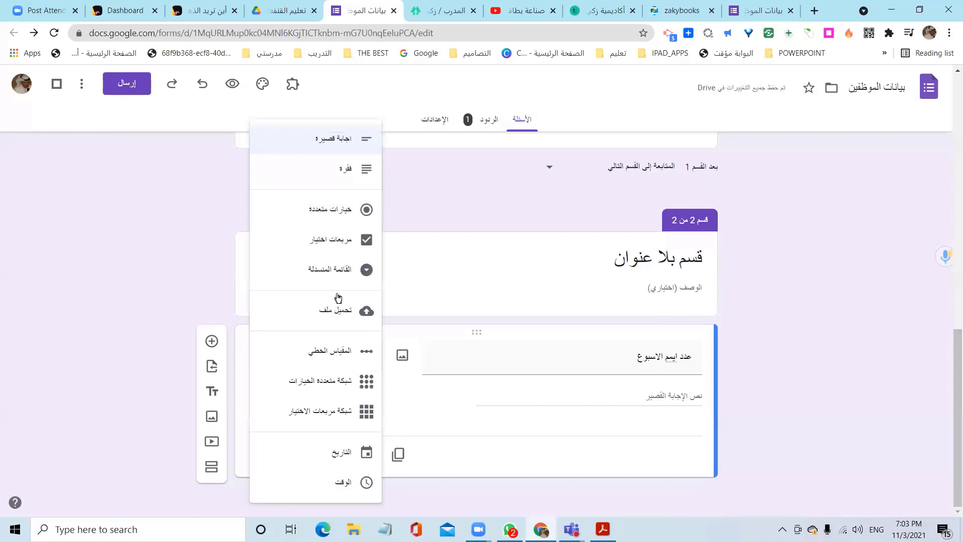
pyautogui.click(336, 238)
pyautogui.click(636, 401)
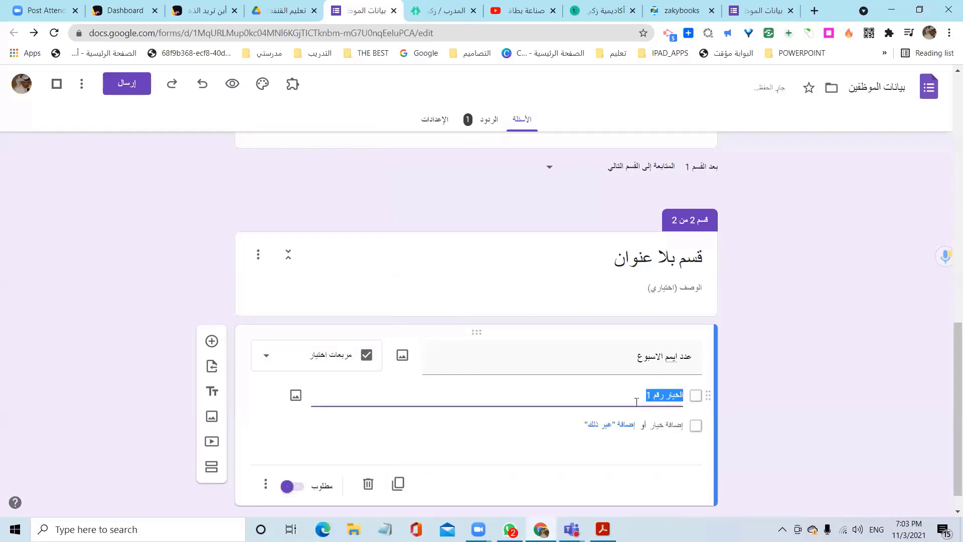
pyautogui.write('7')
pyautogui.press('Tab')
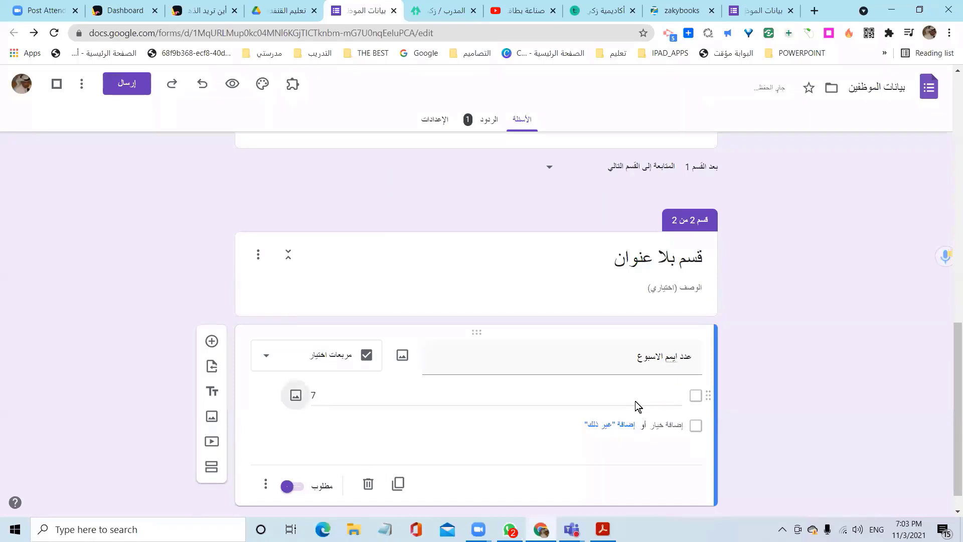
pyautogui.press('Tab')
pyautogui.write('6')
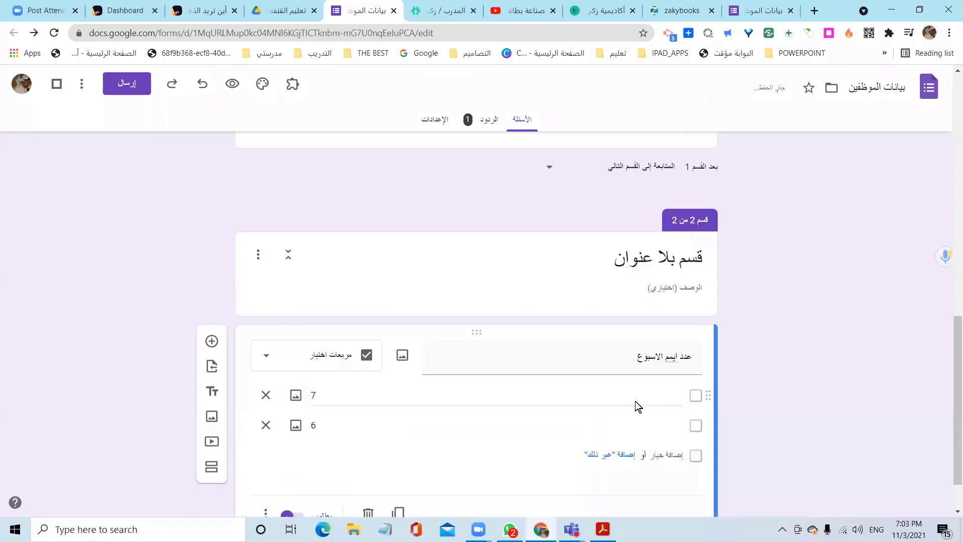
# - Add 5 and 4 as the third and fourth checkbox options of "عدد ايمم الاسبوع"
pyautogui.press('Tab')
pyautogui.press('Tab')
pyautogui.press('Tab')
pyautogui.write('5')
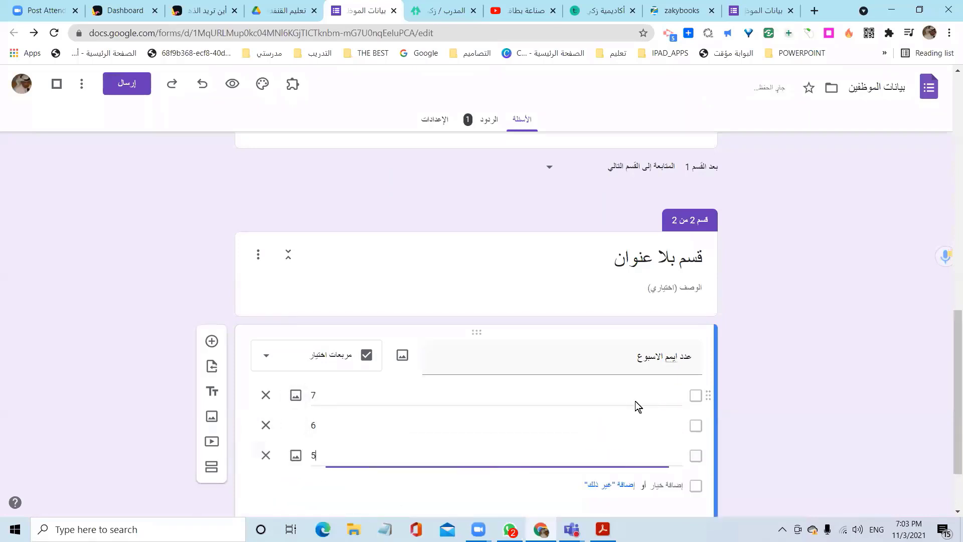
pyautogui.press('Tab')
pyautogui.press('Tab')
pyautogui.press('Tab')
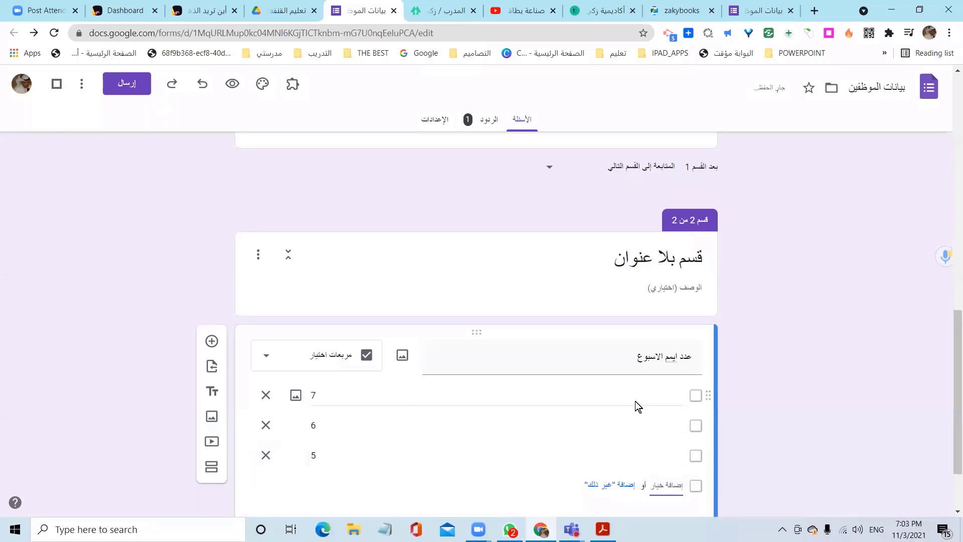
pyautogui.write('4')
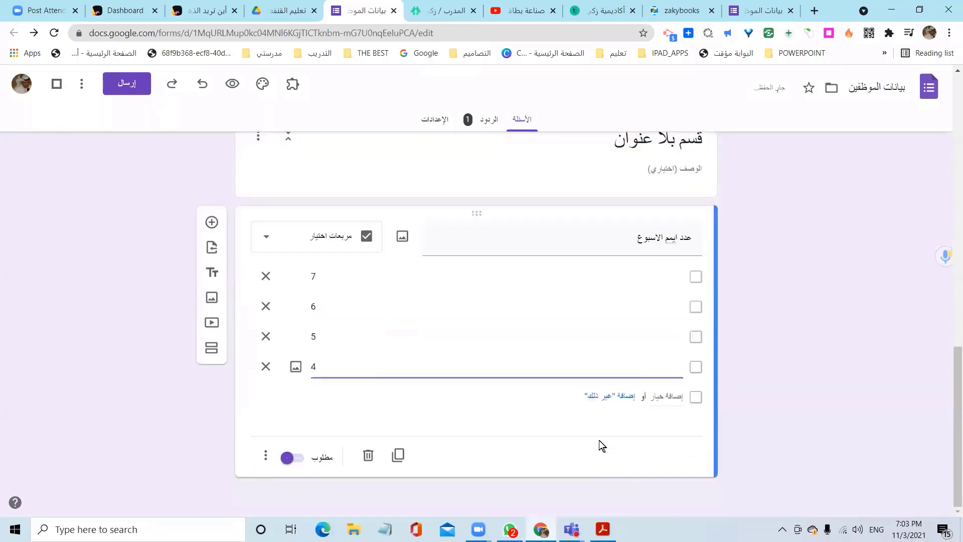
# - Add a new checkbox question below it titled "ما هو رأيك في البرنامج؟"
pyautogui.click(213, 223)
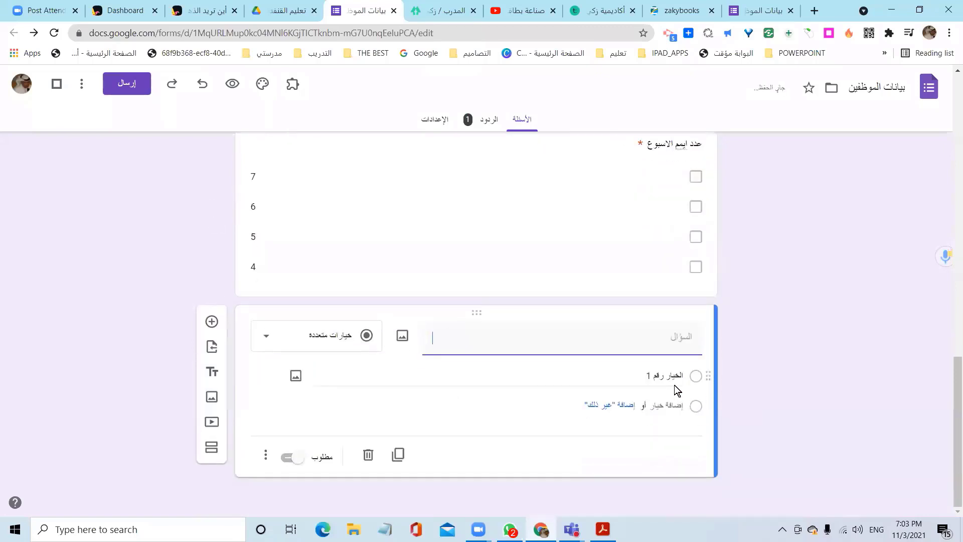
pyautogui.click(361, 345)
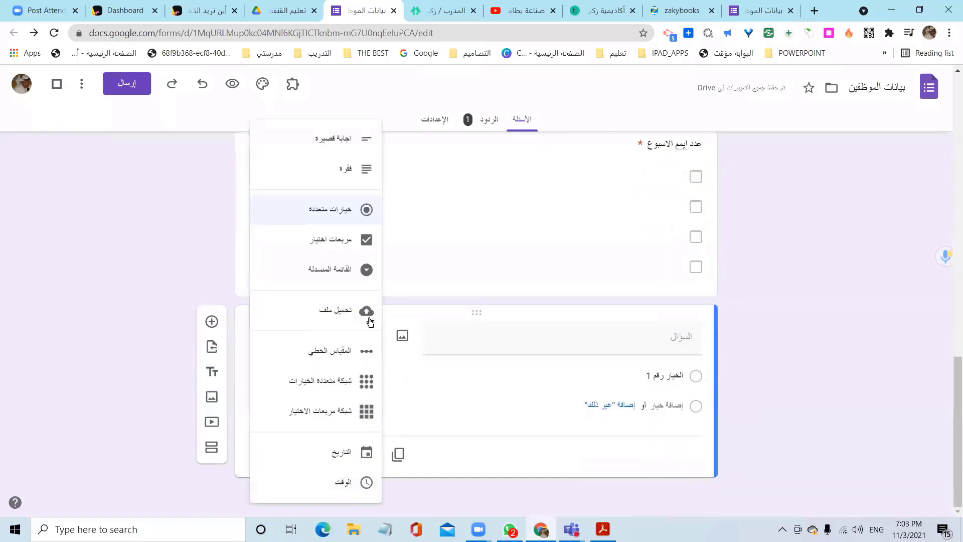
pyautogui.click(367, 246)
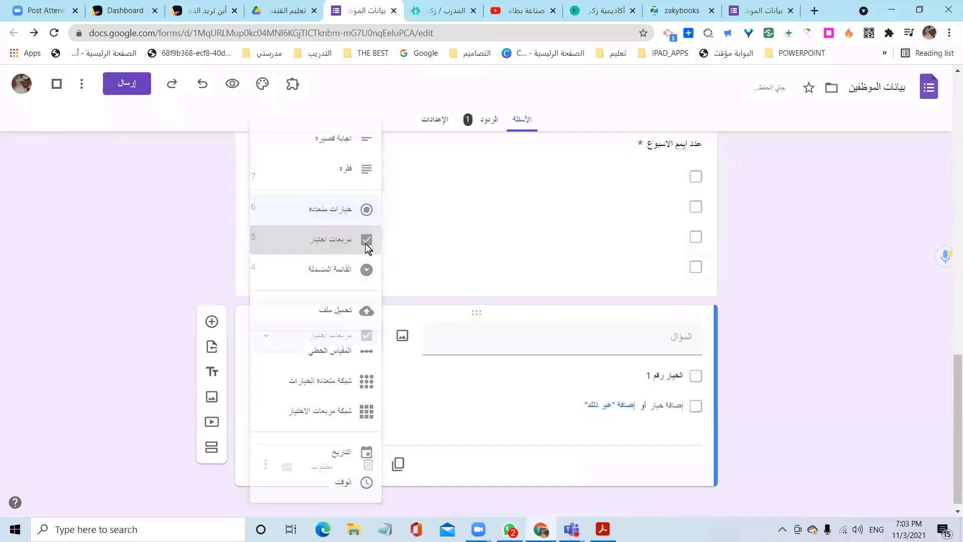
pyautogui.click(621, 347)
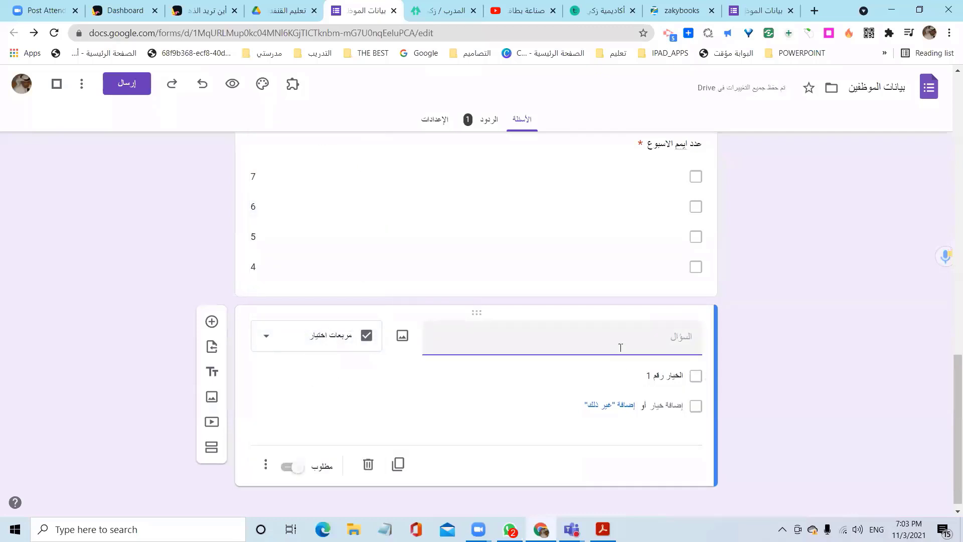
pyautogui.write('fg')
pyautogui.press('BackSpace')
pyautogui.press('BackSpace')
pyautogui.hotkey('alt', 'shift')
pyautogui.write('ما هو ر')
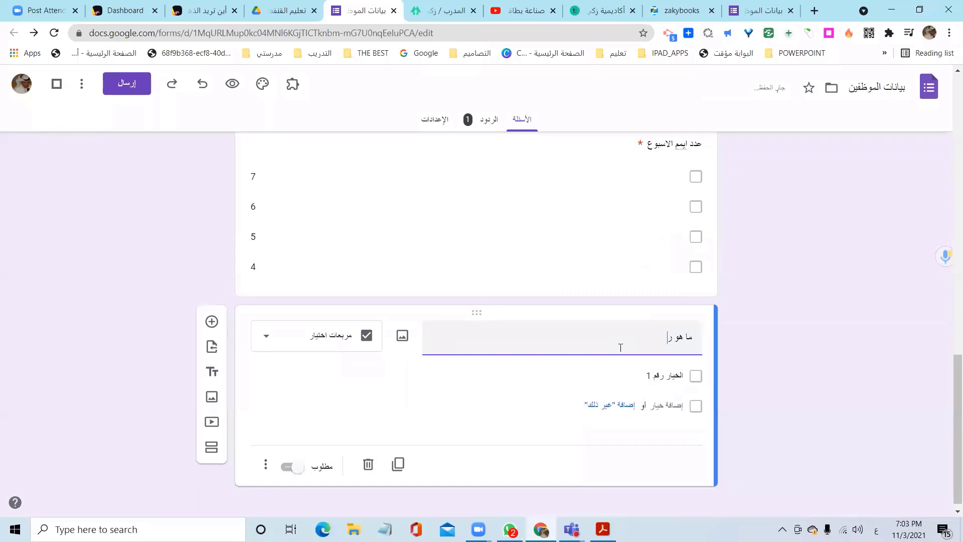
pyautogui.write('أيك في البرنامج؟')
# - Give the "ما هو رأيك في البرنامج؟" question the four options مممتاز, رائع, جيد and سيئ
pyautogui.click(646, 376)
pyautogui.write('م')
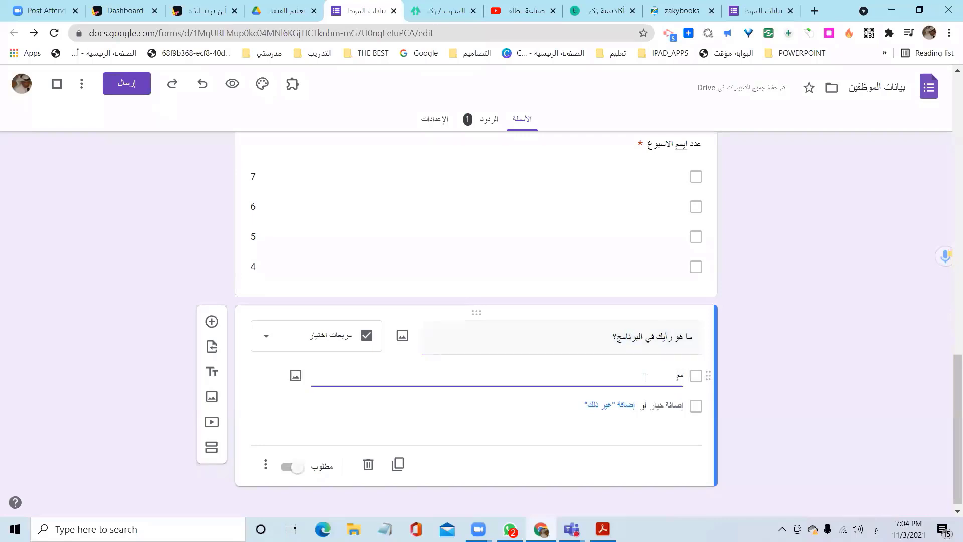
pyautogui.write('متاز')
pyautogui.click(662, 406)
pyautogui.write('ر')
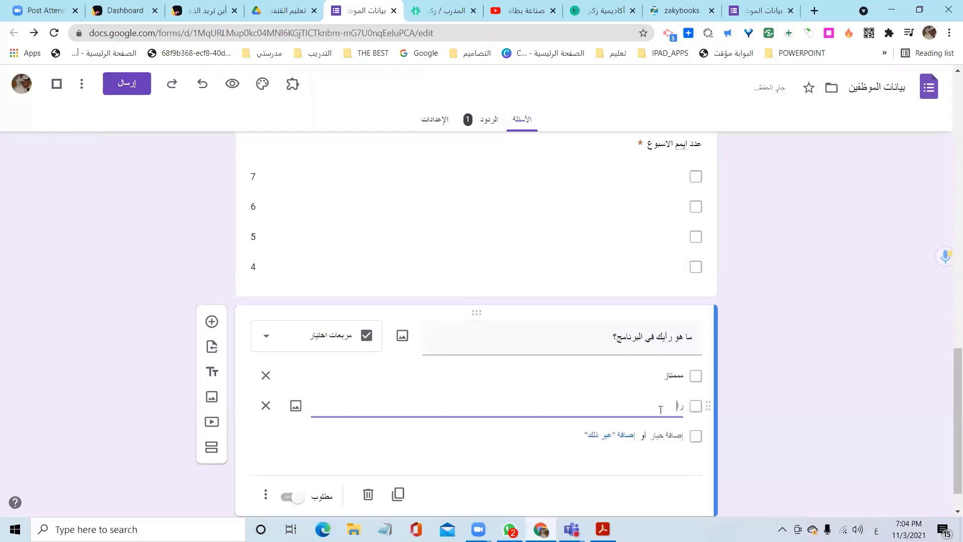
pyautogui.write('ائع')
pyautogui.click(652, 435)
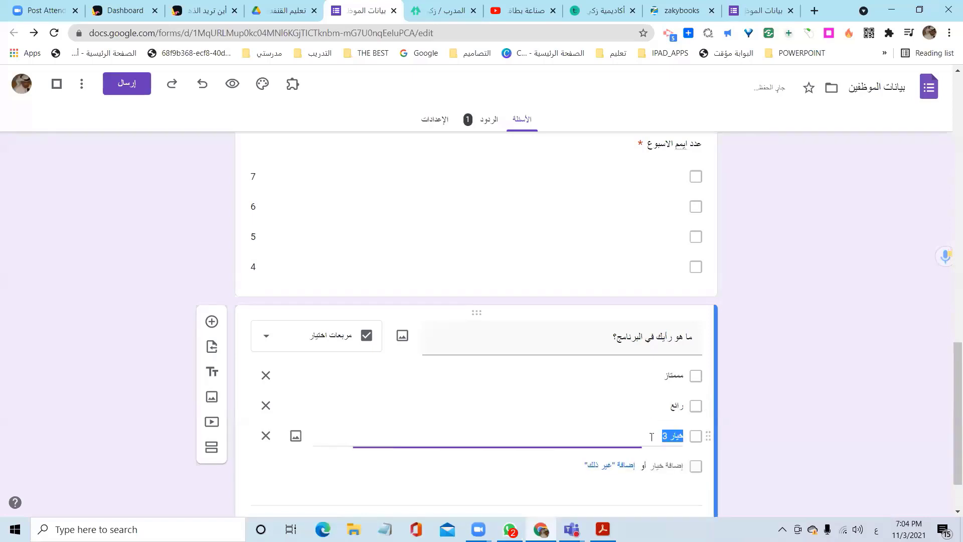
pyautogui.write('جيد')
pyautogui.scroll(-1, 652, 431)
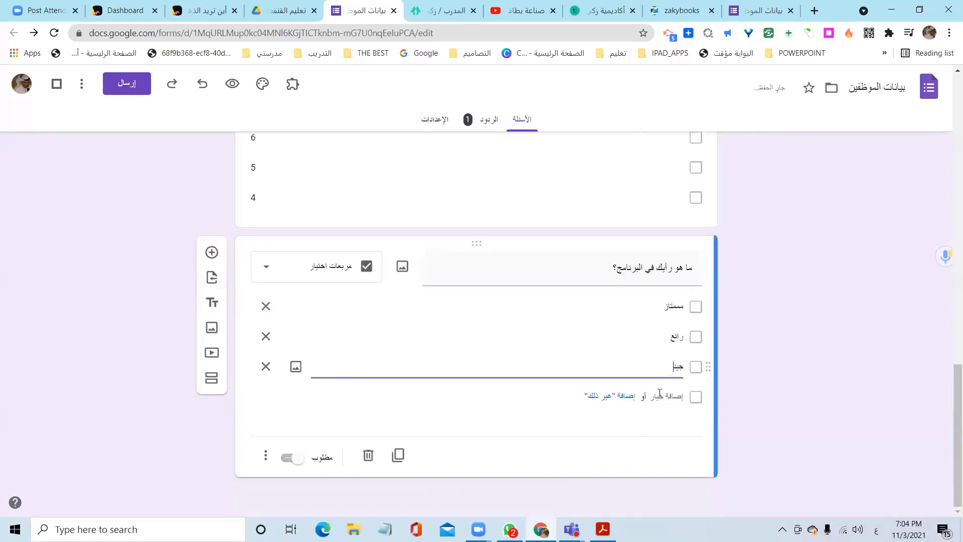
pyautogui.click(660, 397)
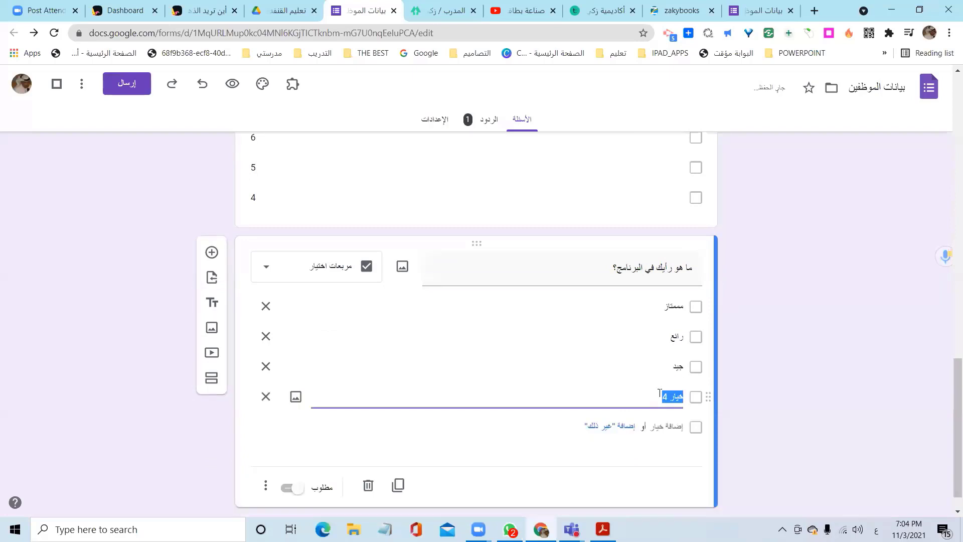
pyautogui.write('سيئ')
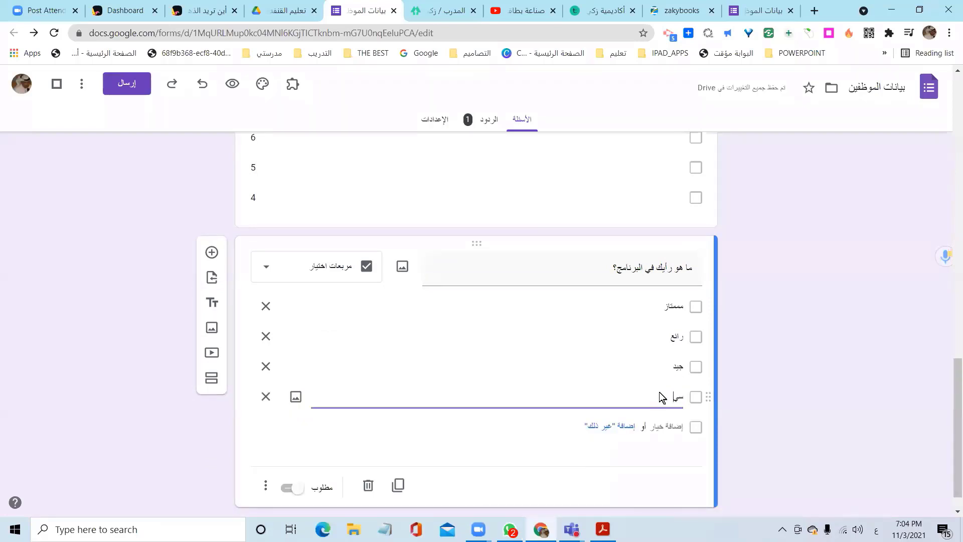
pyautogui.click(805, 445)
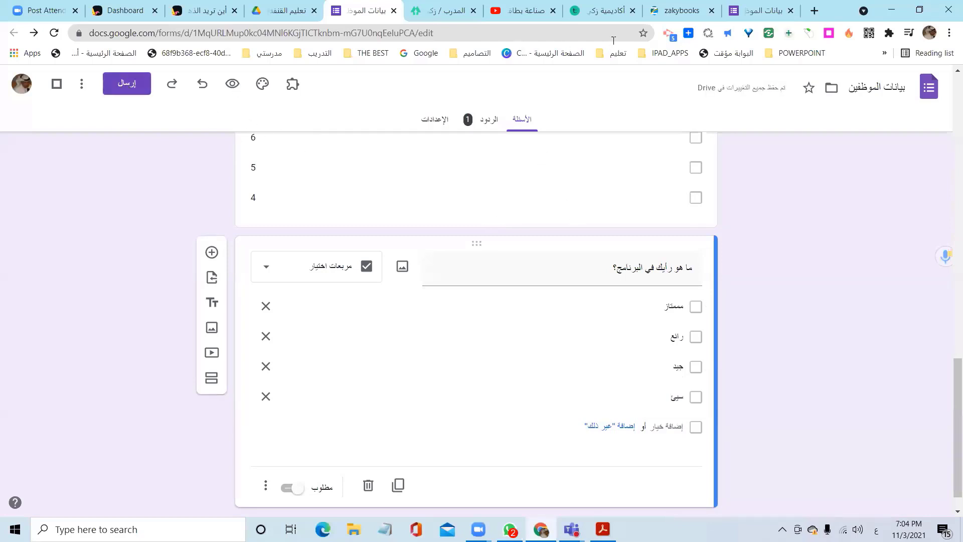
# - Reload the live form in its browser tab and fill the الاسم field with sample text
pyautogui.click(756, 9)
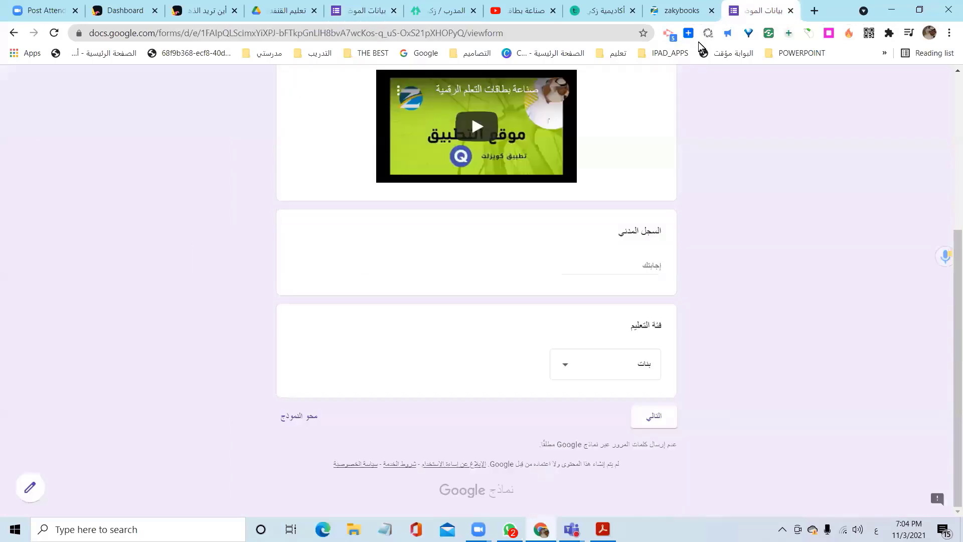
pyautogui.click(55, 33)
pyautogui.scroll(4, 580, 254)
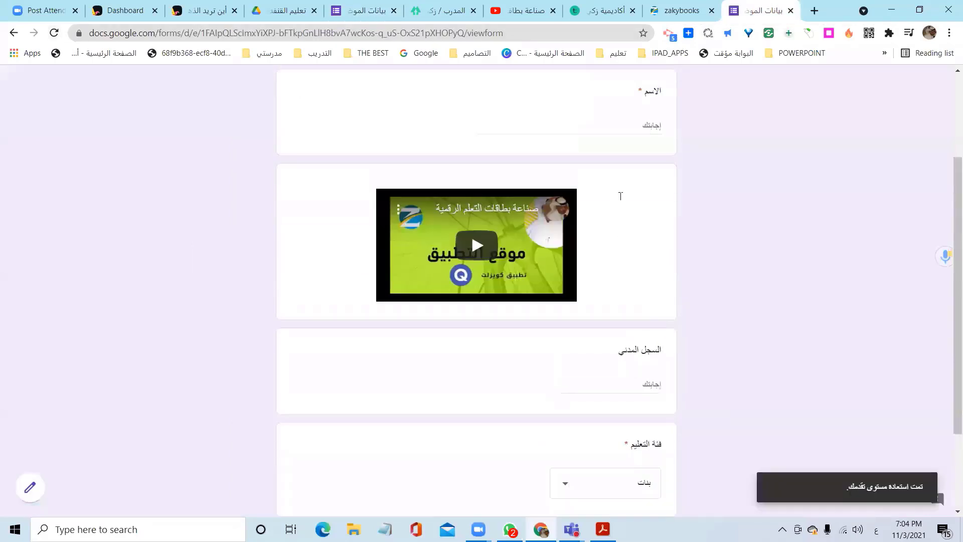
pyautogui.click(624, 194)
pyautogui.write('ققققفخقف')
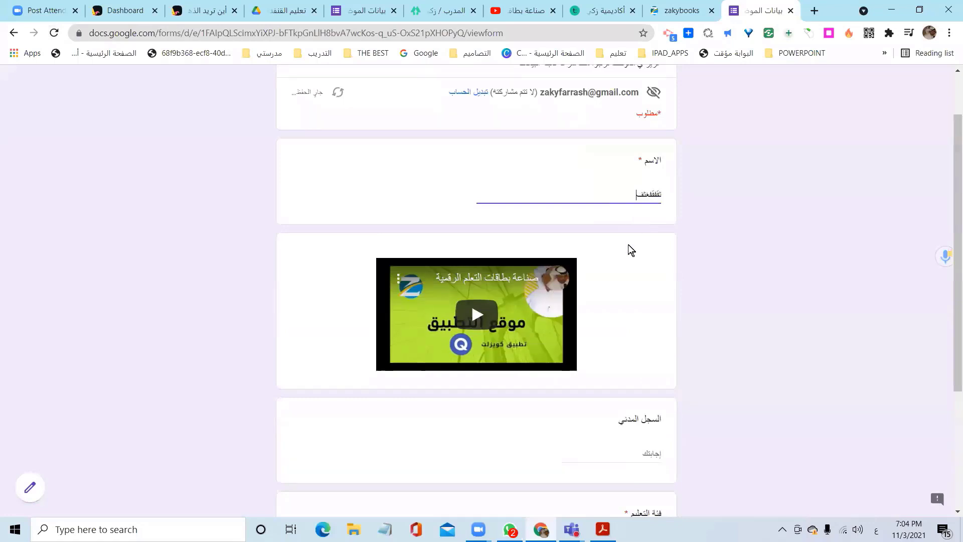
# - Enter a sample civil ID number under السجل المدني and continue to the form's second section with بنات kept
pyautogui.scroll(-2, 621, 317)
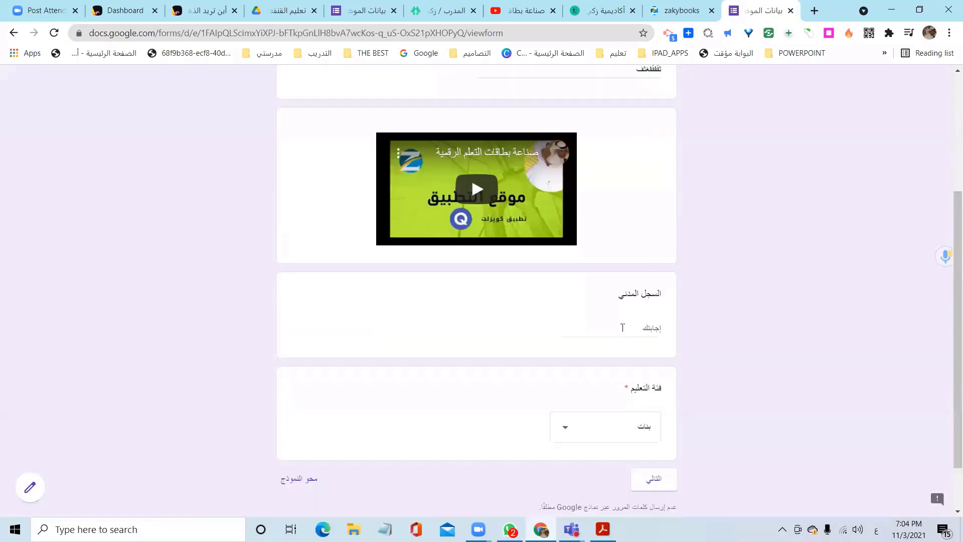
pyautogui.click(622, 328)
pyautogui.write('123456789')
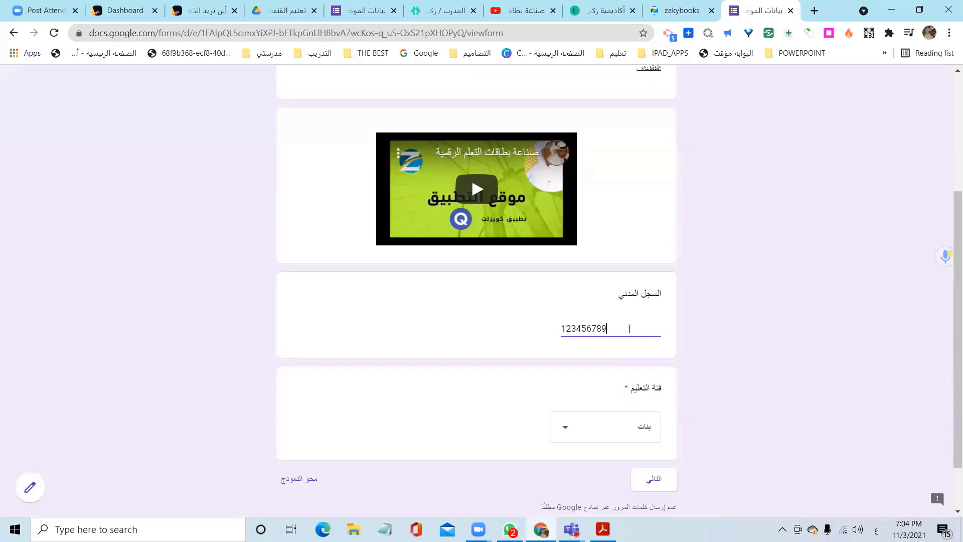
pyautogui.scroll(-2, 710, 330)
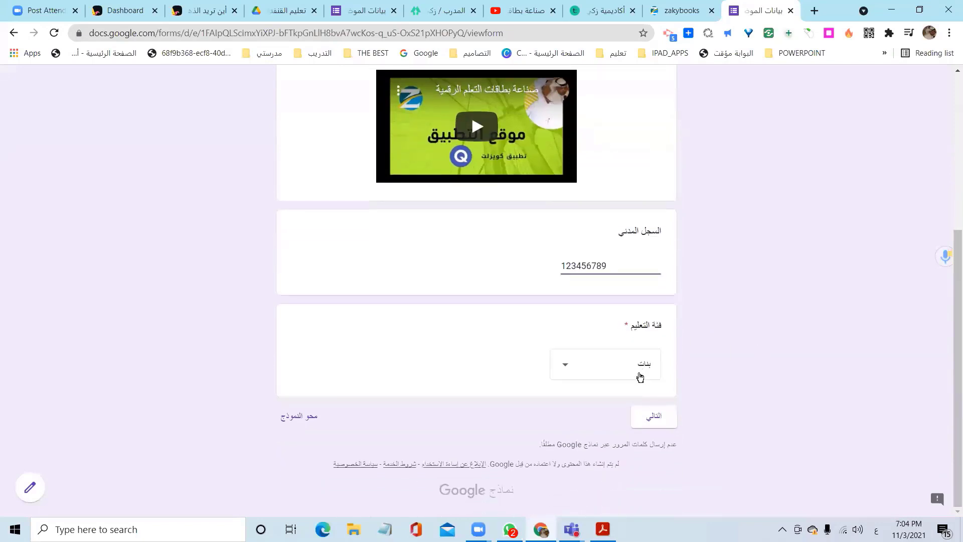
pyautogui.click(639, 372)
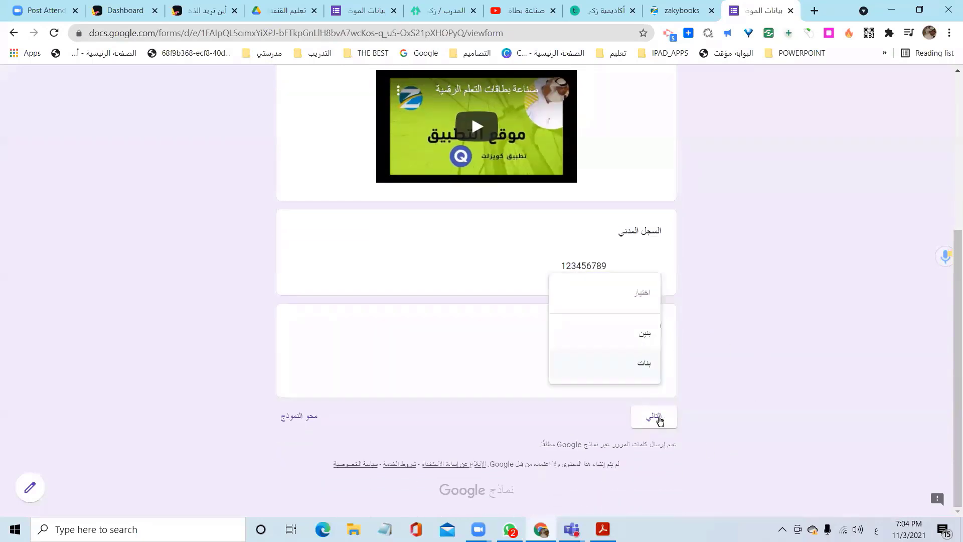
pyautogui.click(659, 419)
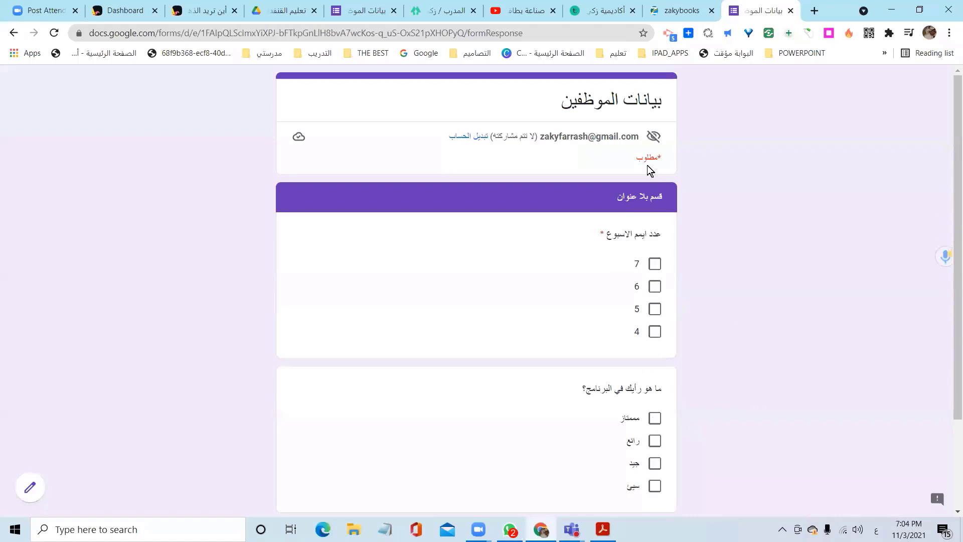
# - Test multiple selection in "عدد ايمم الاسبوع" by ticking the options 7, 6, 5 and 4, and clear them all
pyautogui.click(655, 264)
pyautogui.click(656, 292)
pyautogui.click(656, 311)
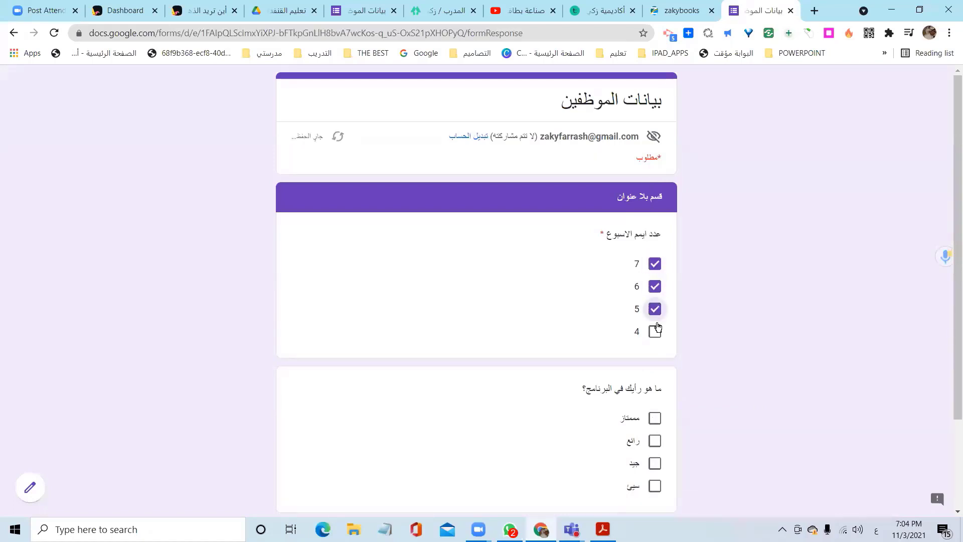
pyautogui.click(659, 335)
pyautogui.click(657, 332)
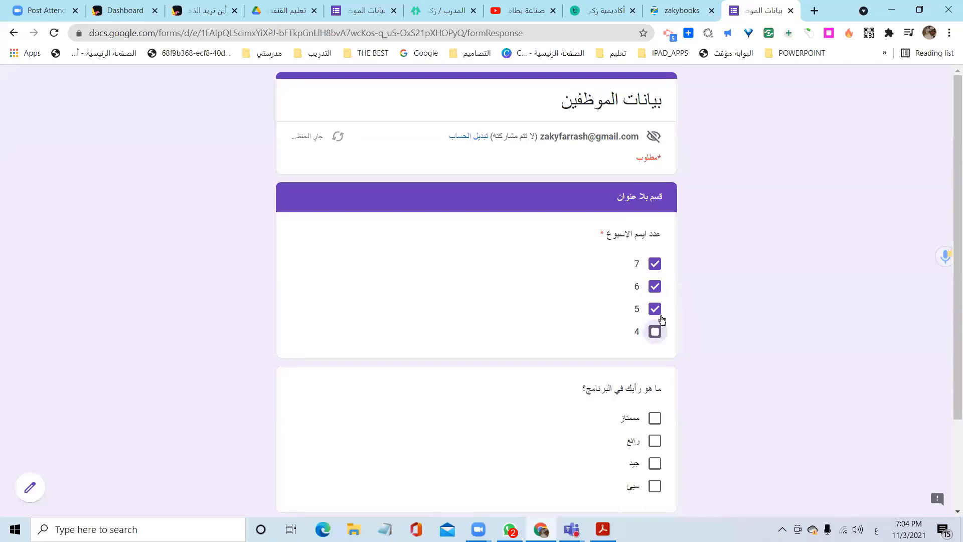
pyautogui.click(657, 310)
pyautogui.click(657, 289)
pyautogui.click(656, 310)
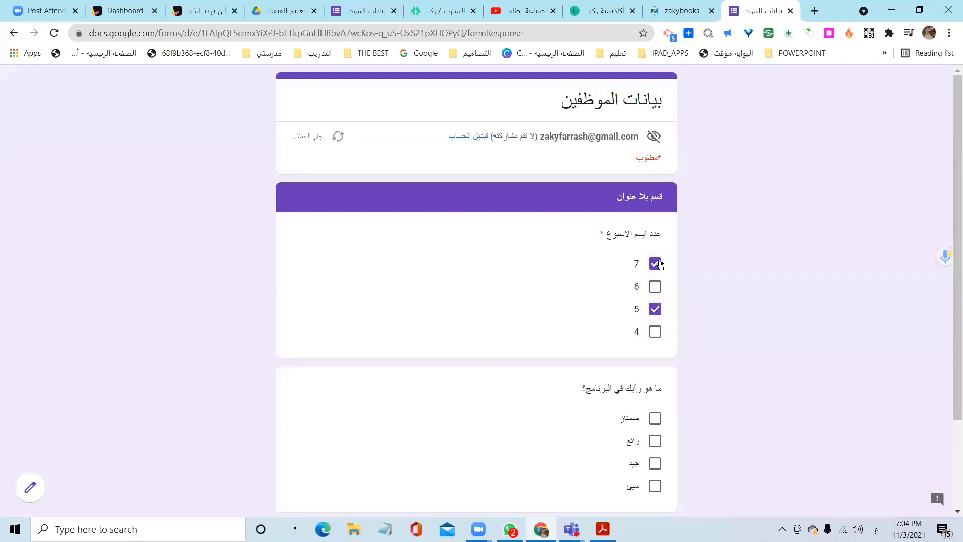
pyautogui.click(654, 264)
pyautogui.click(657, 330)
pyautogui.click(656, 309)
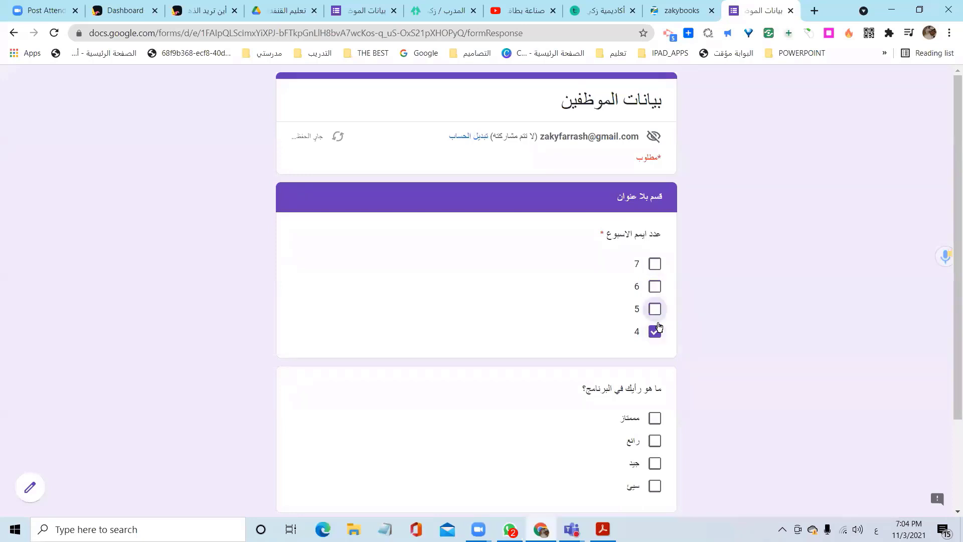
pyautogui.click(656, 331)
# - Enlarge the page and test multiple selection in "ما هو رأيك في البرنامج؟" by ticking several options, then clearing them all
pyautogui.keyDown('ctrl'); pyautogui.scroll(3, 672, 235); pyautogui.keyUp('ctrl')
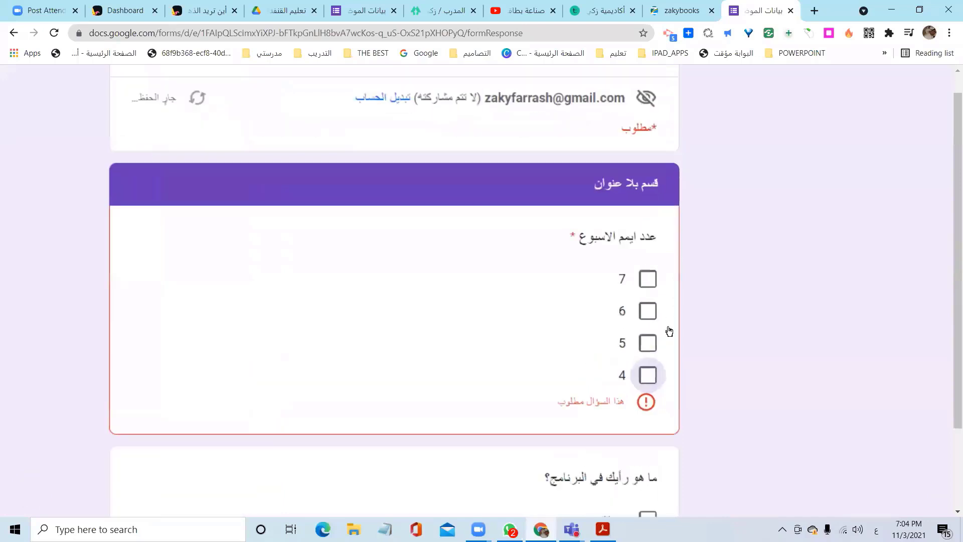
pyautogui.keyDown('ctrl'); pyautogui.scroll(2, 667, 328); pyautogui.keyUp('ctrl')
pyautogui.scroll(-3, 668, 327)
pyautogui.scroll(-3, 647, 253)
pyautogui.click(643, 246)
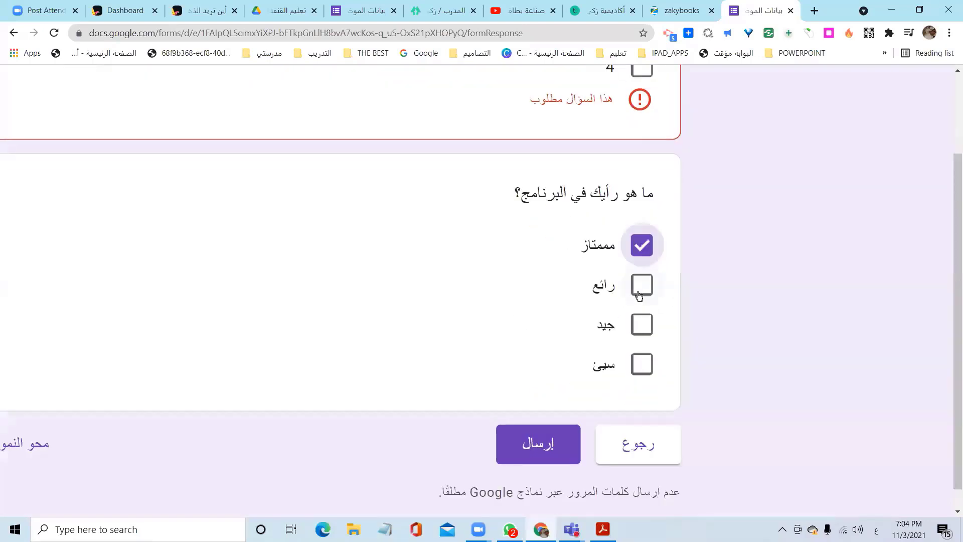
pyautogui.click(644, 285)
pyautogui.click(647, 366)
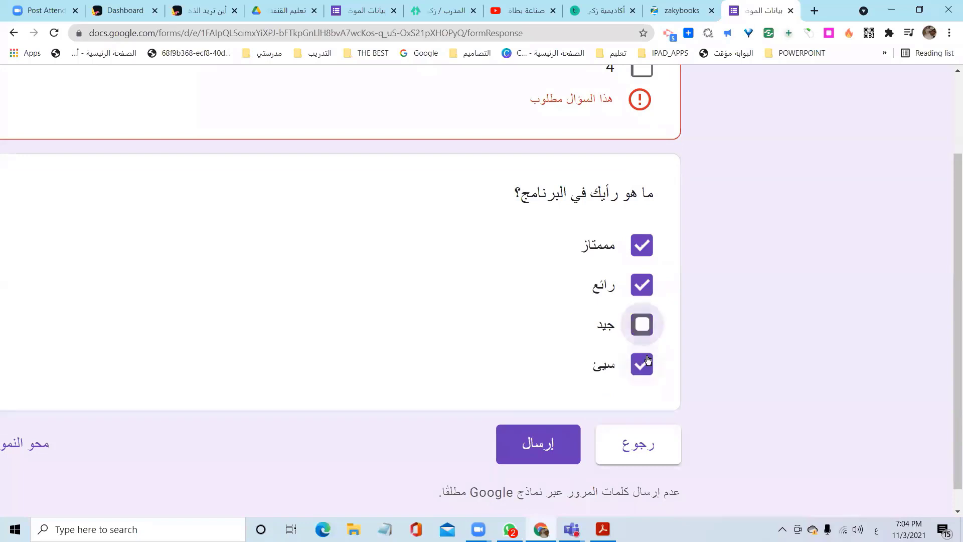
pyautogui.click(654, 287)
pyautogui.click(645, 243)
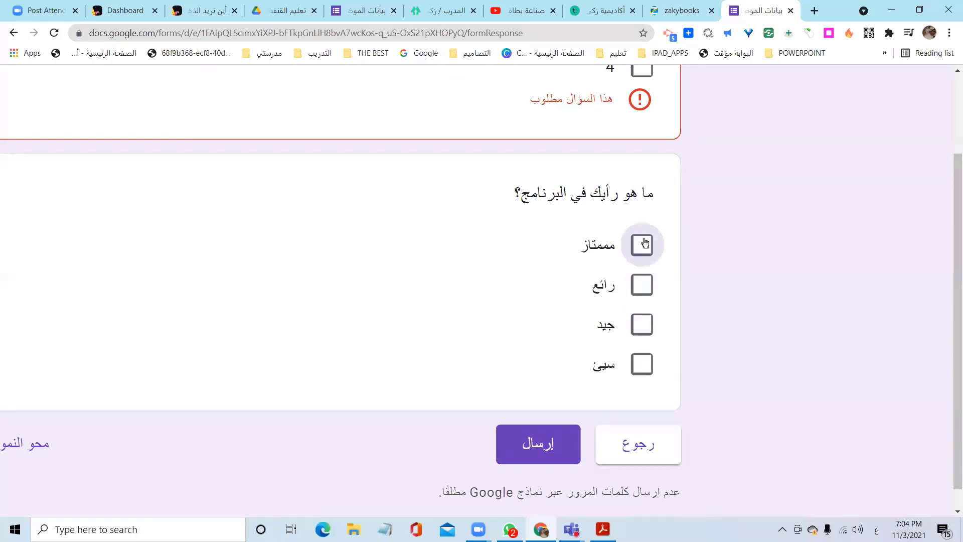
# - Bring the page back to normal size and tick 4 under "عدد ايمم الاسبوع" and سيئ under "ما هو رأيك في البرنامج؟"
pyautogui.hotkey('ctrl', '-')
pyautogui.hotkey('ctrl', '-')
pyautogui.hotkey('ctrl', '-')
pyautogui.hotkey('ctrl', '-')
pyautogui.click(655, 260)
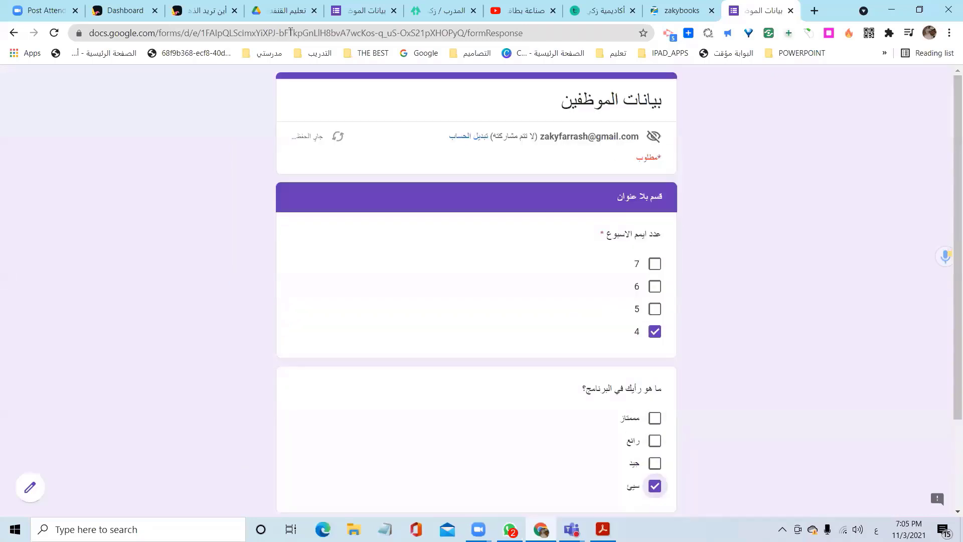
# - In the form editor, change the type of the section 2 question "عدد ايمم الاسبوع" to multiple choice (خيارات متعددة)
pyautogui.click(369, 14)
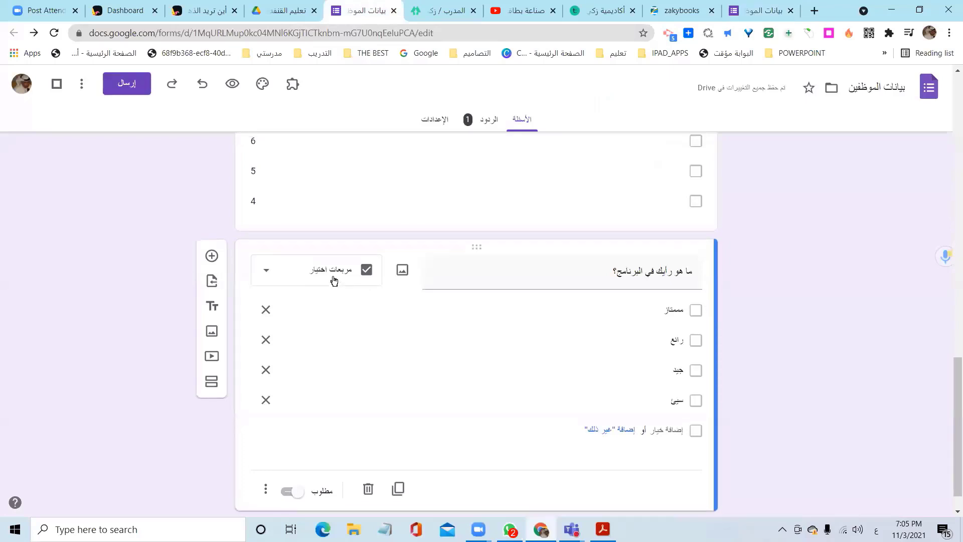
pyautogui.scroll(5, 334, 280)
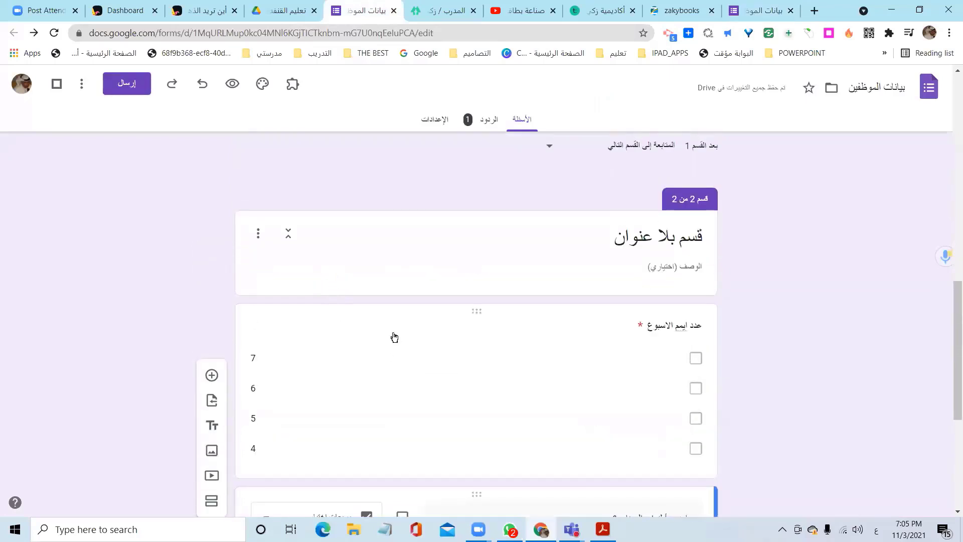
pyautogui.click(395, 336)
pyautogui.click(342, 334)
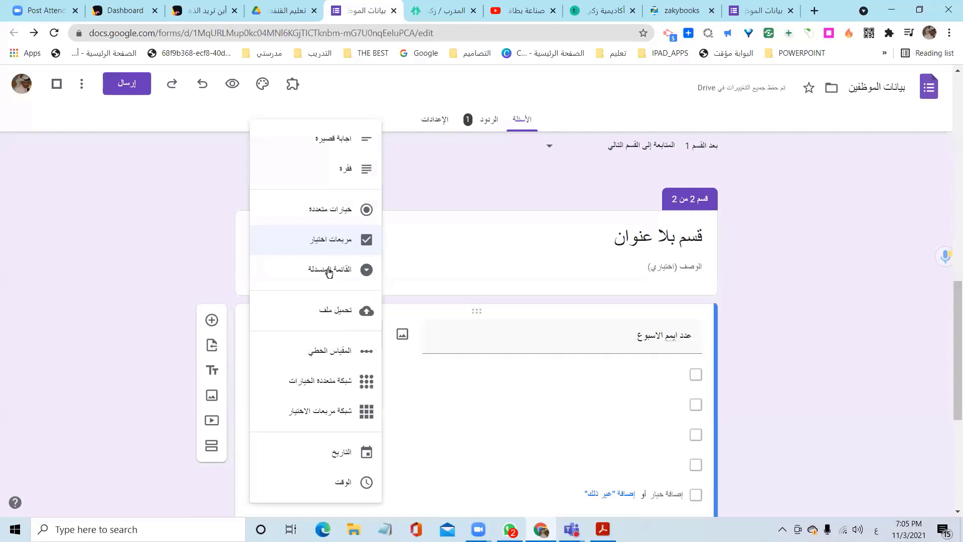
pyautogui.click(322, 210)
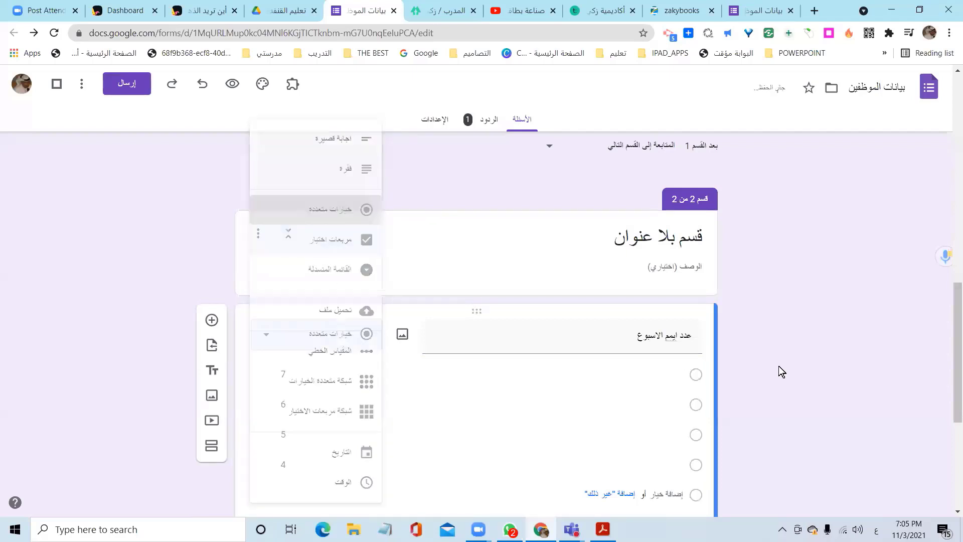
# - Reload the live form in its browser tab and continue to its second section with the saved answers
pyautogui.click(758, 10)
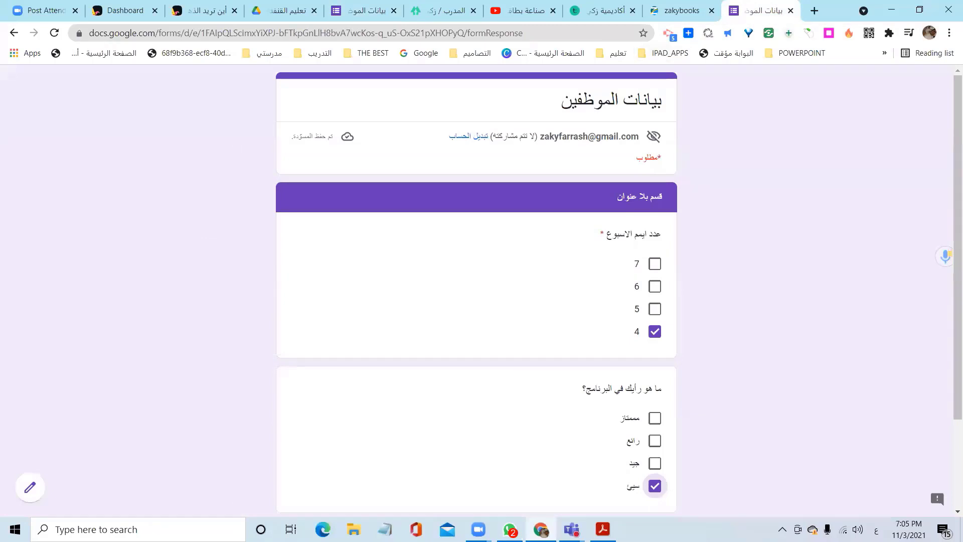
pyautogui.click(54, 34)
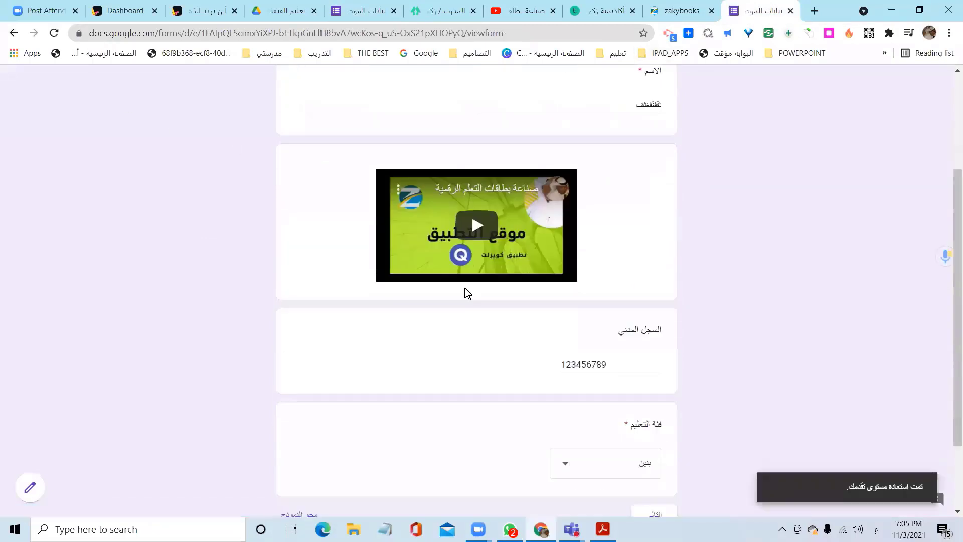
pyautogui.scroll(-2, 465, 293)
pyautogui.click(655, 421)
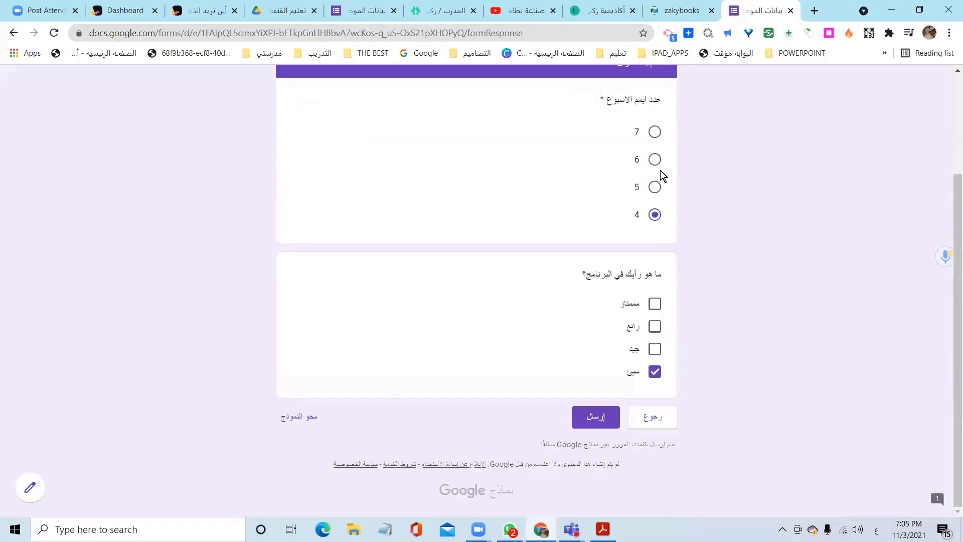
# - Test single selection in "عدد ايمم الاسبوع" by choosing 6, followed by 5
pyautogui.scroll(4, 660, 170)
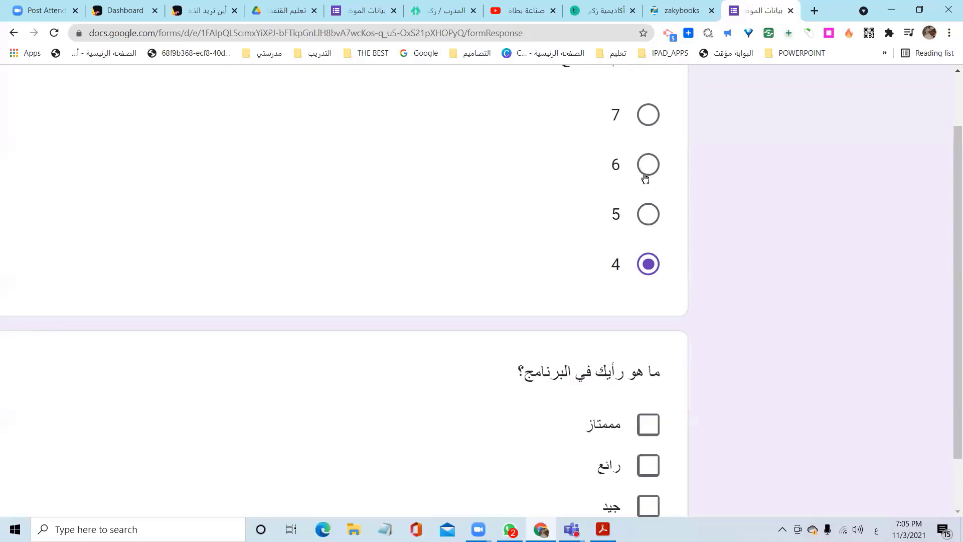
pyautogui.click(646, 175)
pyautogui.click(645, 220)
# - Test multiple selection in "ما هو رأيك في البرنامج؟" by also ticking جيد, رائع and مممتاز
pyautogui.scroll(-3, 672, 322)
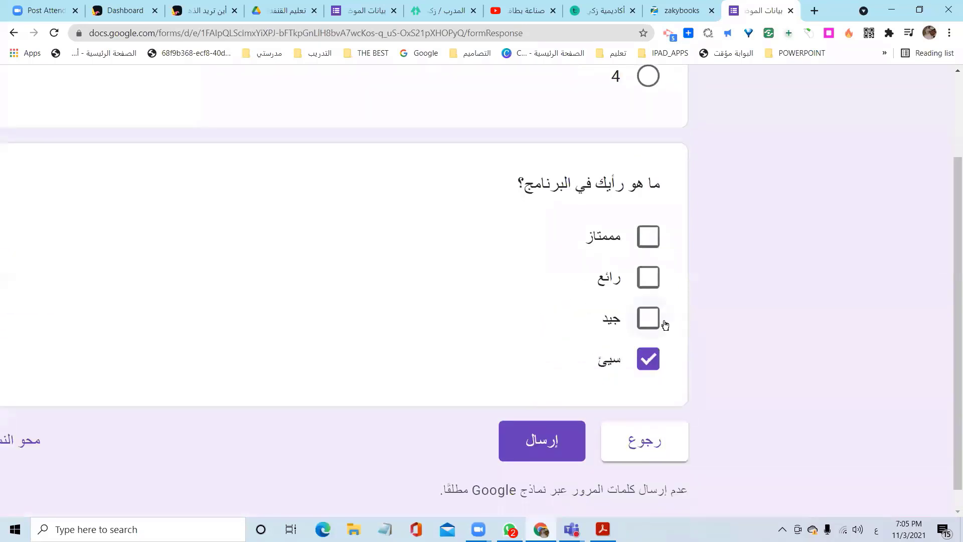
pyautogui.click(651, 319)
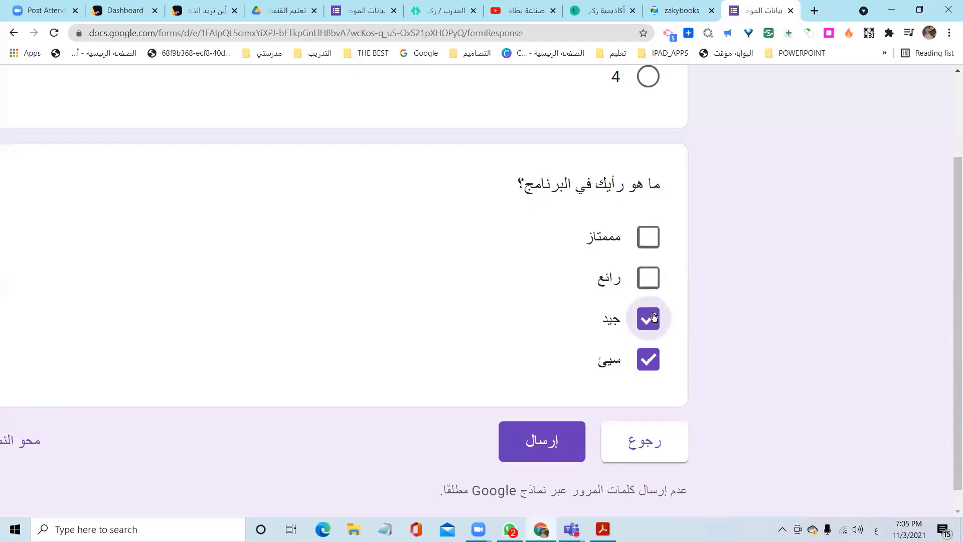
pyautogui.click(652, 272)
pyautogui.click(650, 239)
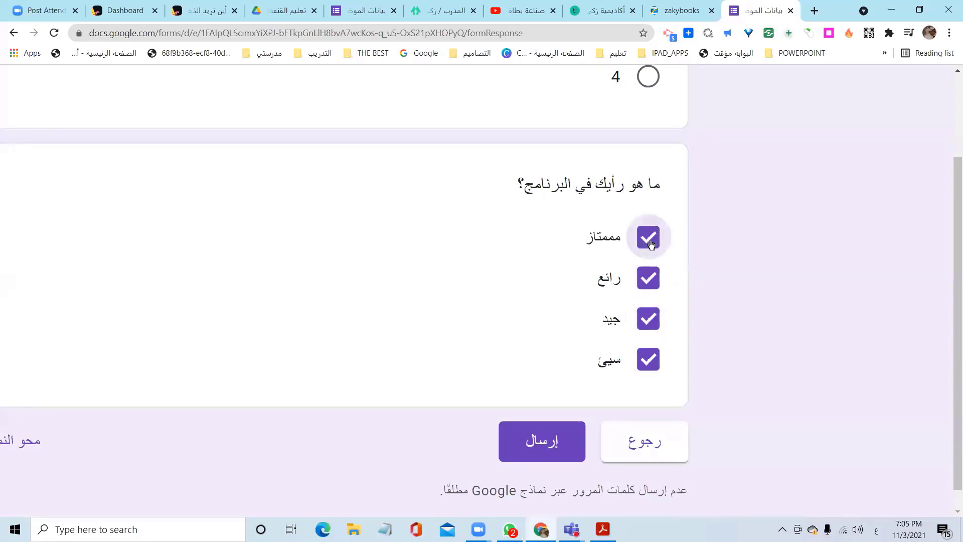
# - Return to the form editor and examine the enlarged tools for adding a question, title and description, image, video and section
pyautogui.scroll(4, 651, 243)
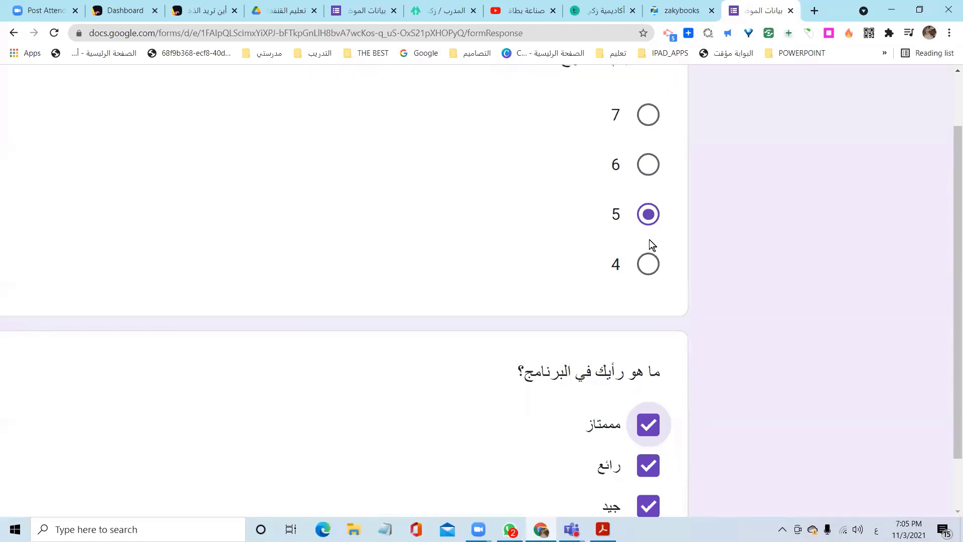
pyautogui.hotkey('ctrl', '-')
pyautogui.hotkey('ctrl', '-')
pyautogui.hotkey('ctrl', '-')
pyautogui.hotkey('ctrl', '-')
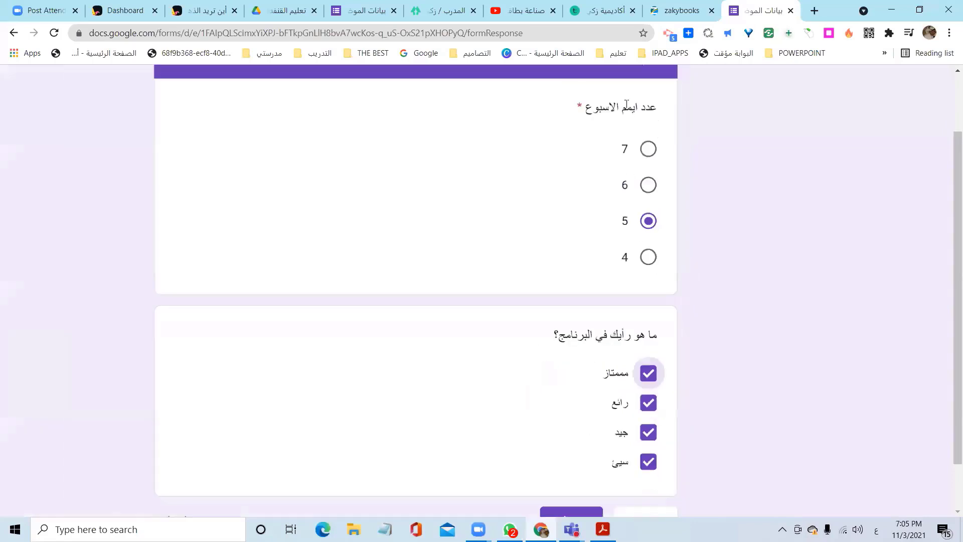
pyautogui.click(371, 11)
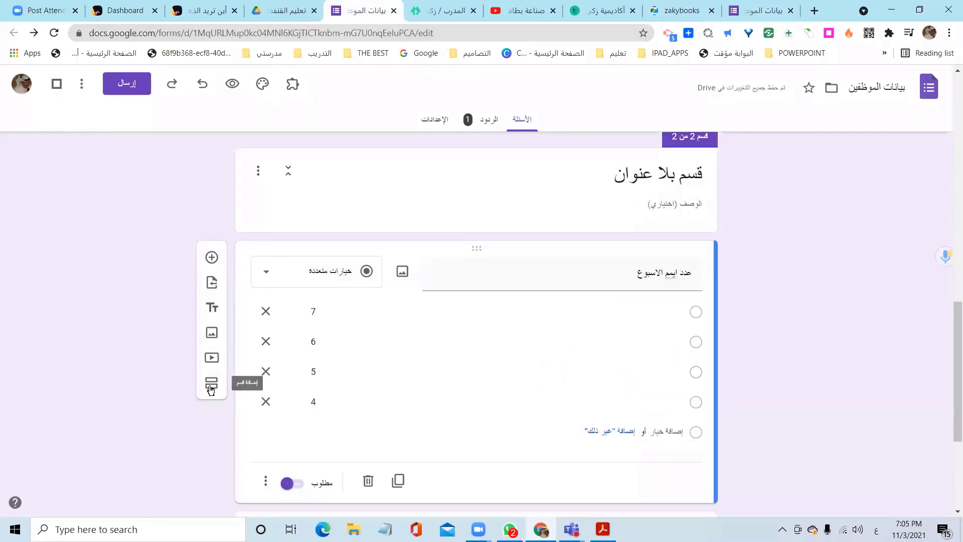
pyautogui.hotkey('ctrl', '+')
pyautogui.hotkey('ctrl', '+')
pyautogui.hotkey('ctrl', '+')
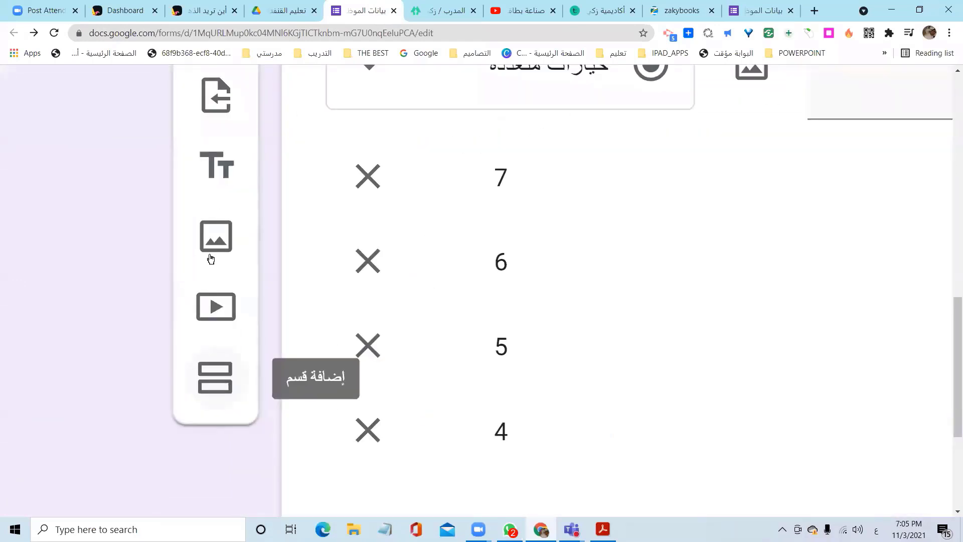
pyautogui.scroll(4, 216, 253)
pyautogui.scroll(1, 221, 277)
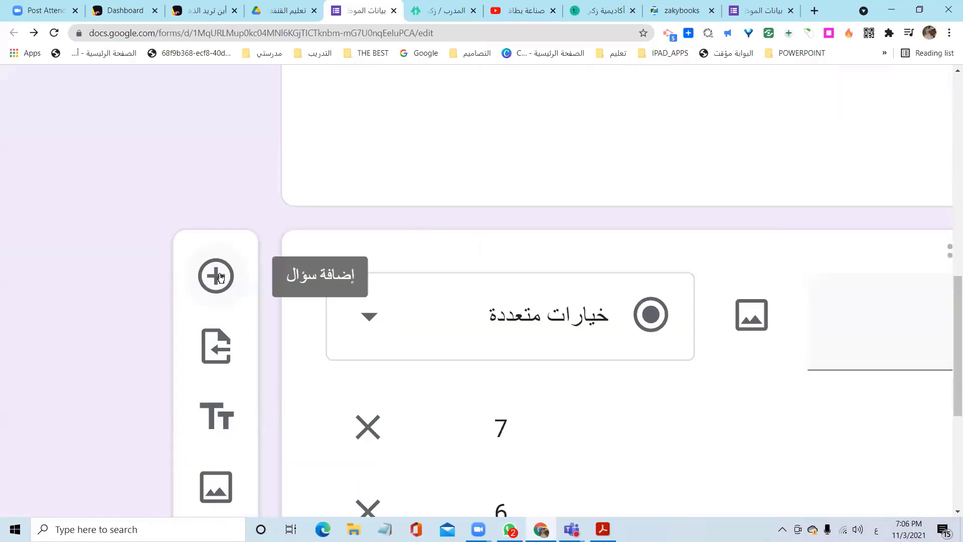
pyautogui.scroll(-3, 216, 278)
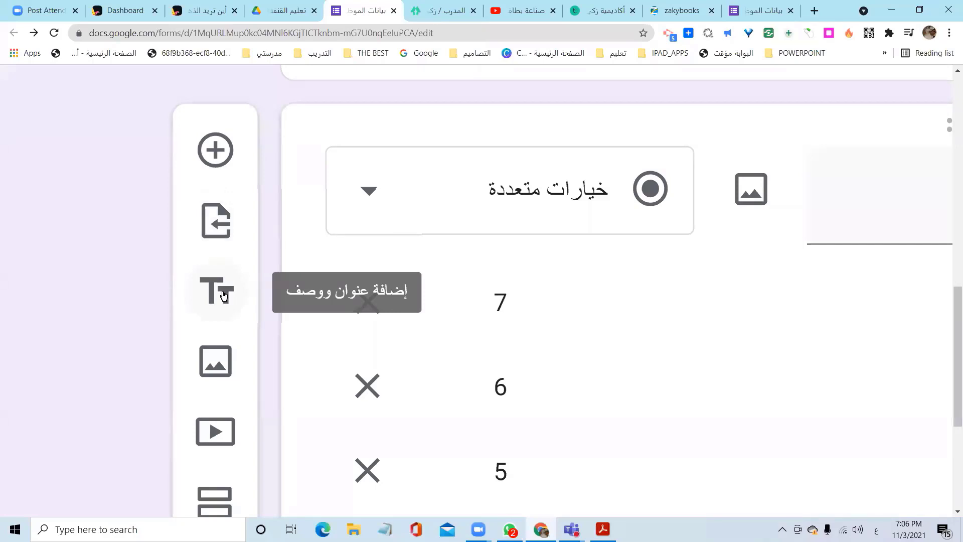
pyautogui.scroll(-3, 223, 295)
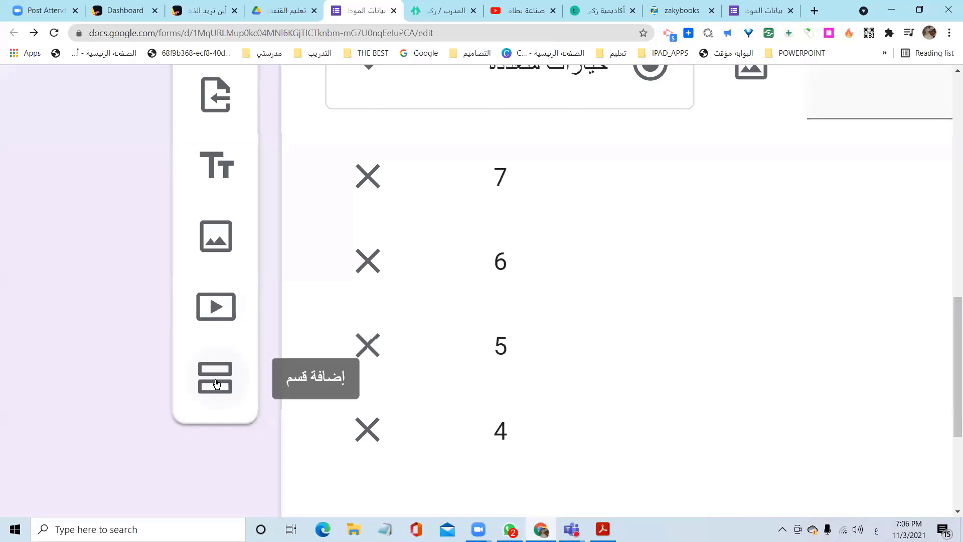
pyautogui.hotkey('ctrl', '-')
pyautogui.hotkey('ctrl', '-')
pyautogui.hotkey('ctrl', '-')
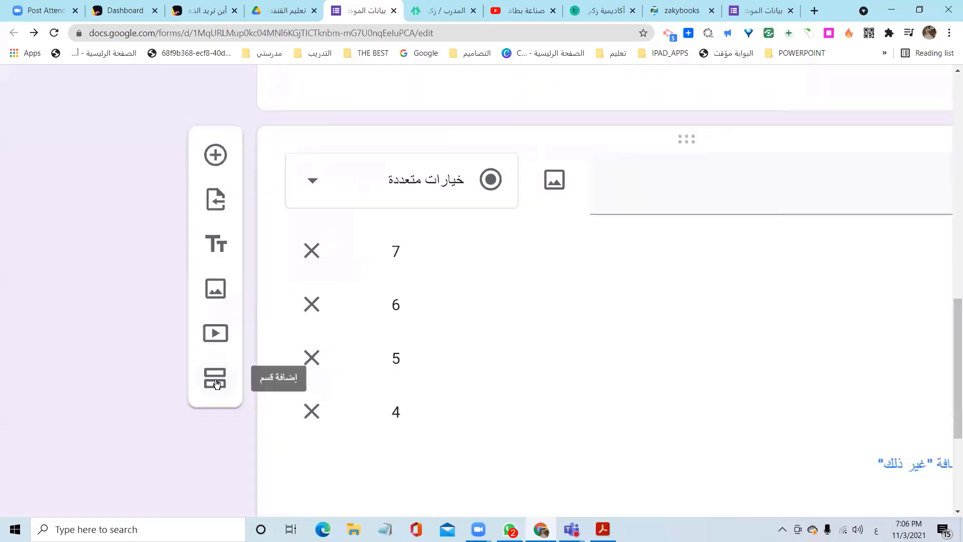
# - Add a third section to the form after the question "ما هو رأيك في البرنامج؟"
pyautogui.click(217, 384)
pyautogui.hotkey('ctrl', '-')
pyautogui.scroll(3, 778, 125)
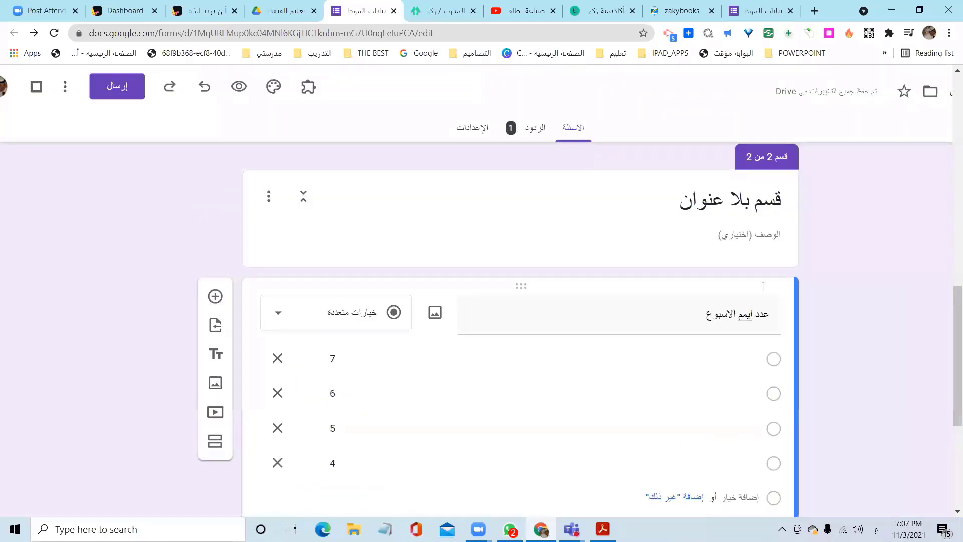
pyautogui.scroll(3, 764, 286)
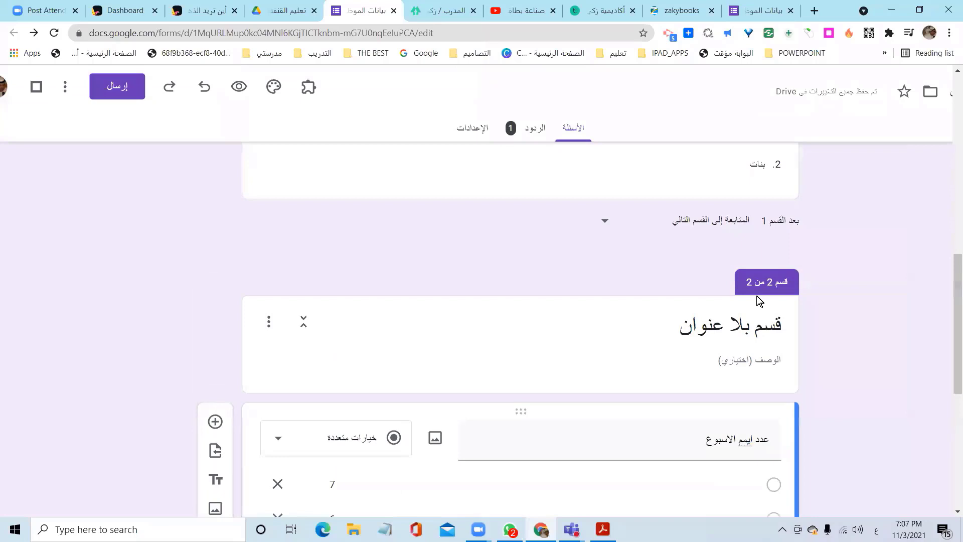
pyautogui.scroll(-5, 756, 296)
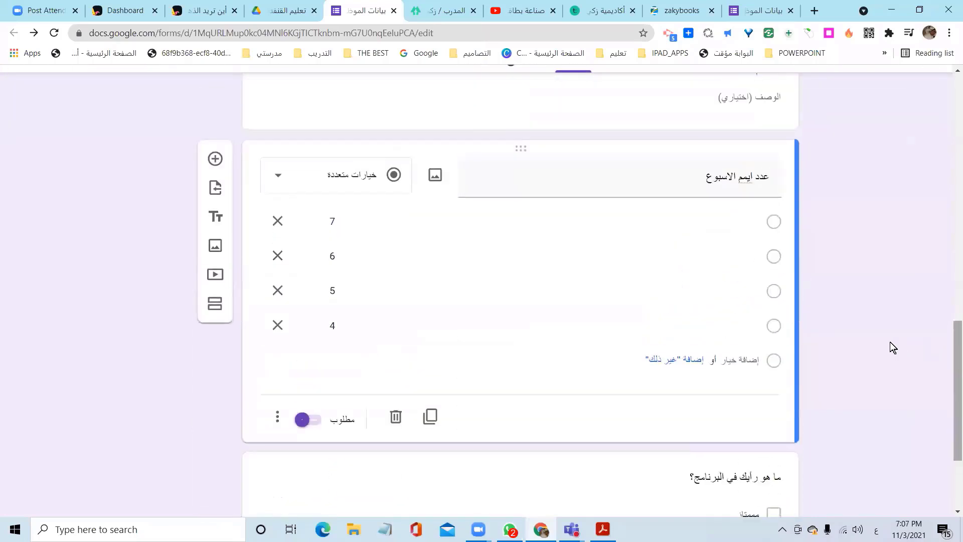
pyautogui.scroll(-3, 890, 342)
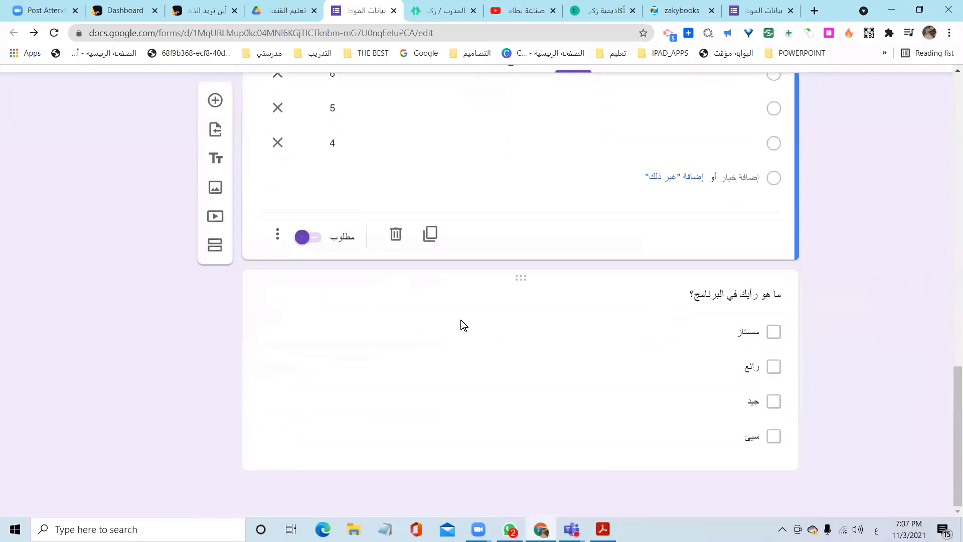
pyautogui.click(300, 354)
pyautogui.click(215, 324)
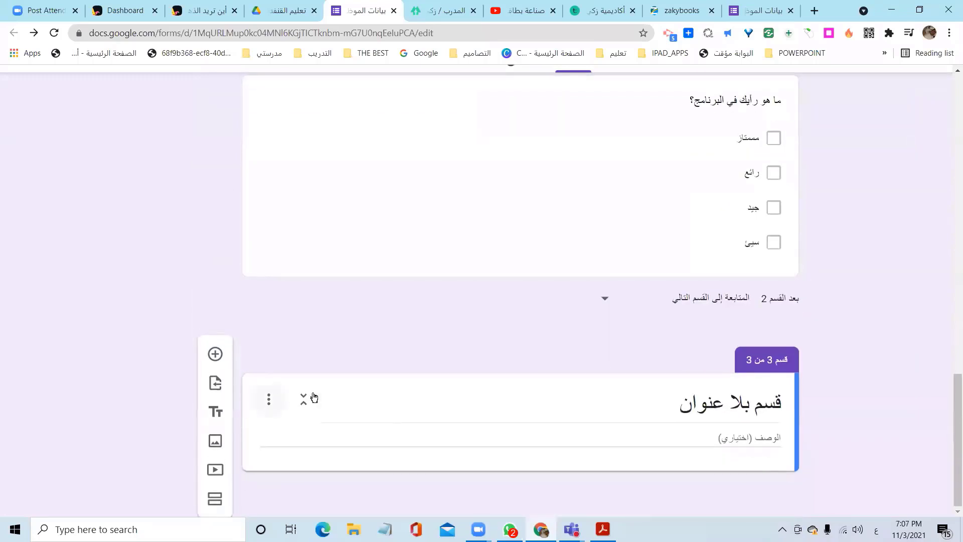
# - Add the multiple-choice question "كم عدد اركان الاسلام" to section 3 with the options 5, 4 and 3
pyautogui.click(216, 355)
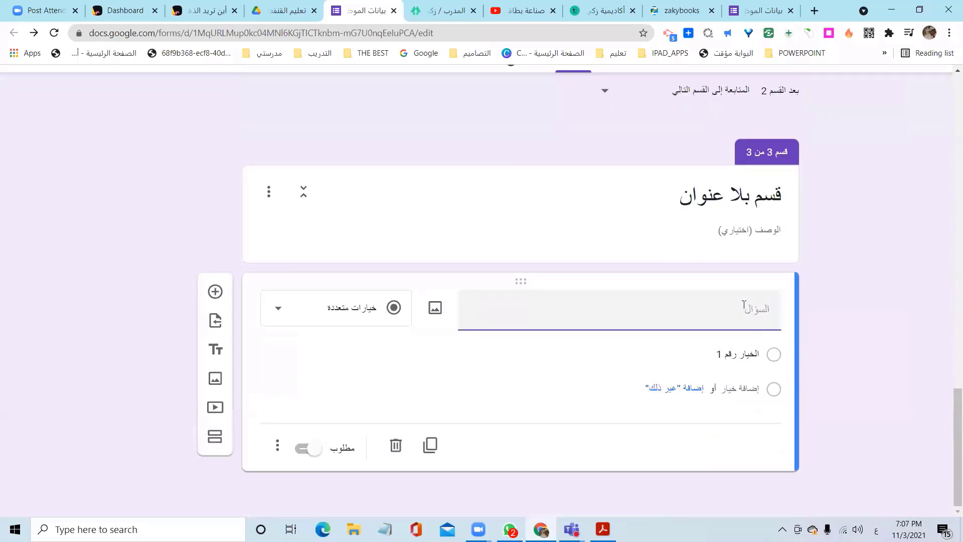
pyautogui.write('كم عدد اركان الاسلام')
pyautogui.click(745, 356)
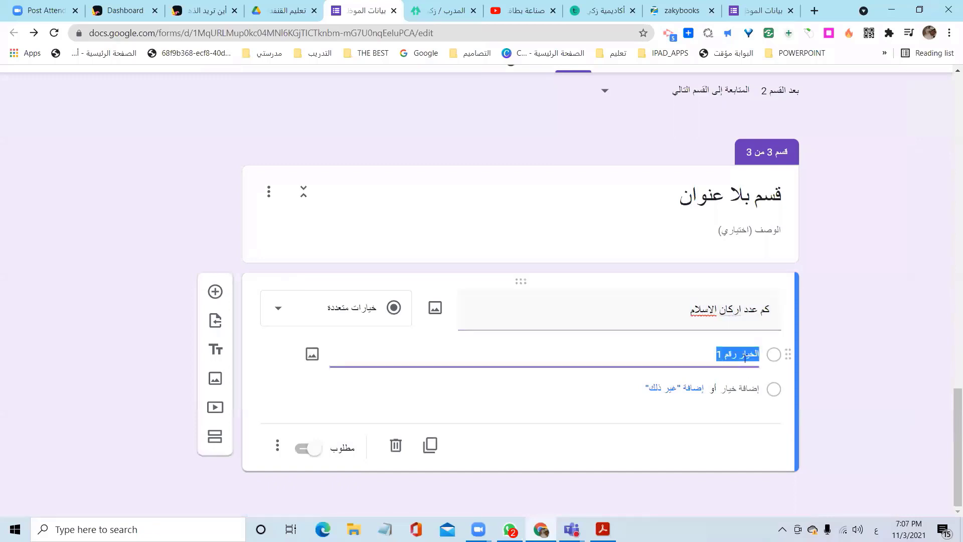
pyautogui.write('5')
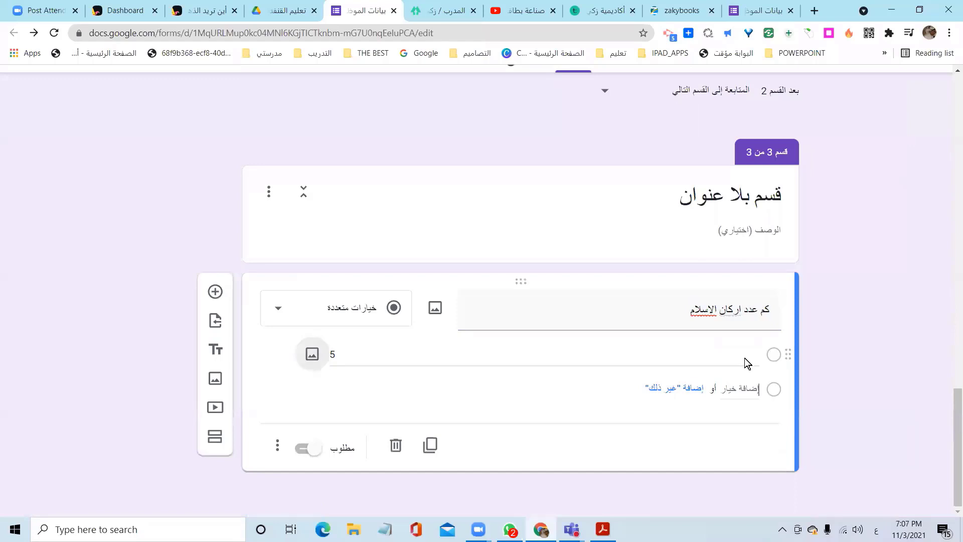
pyautogui.press('Return')
pyautogui.write('4')
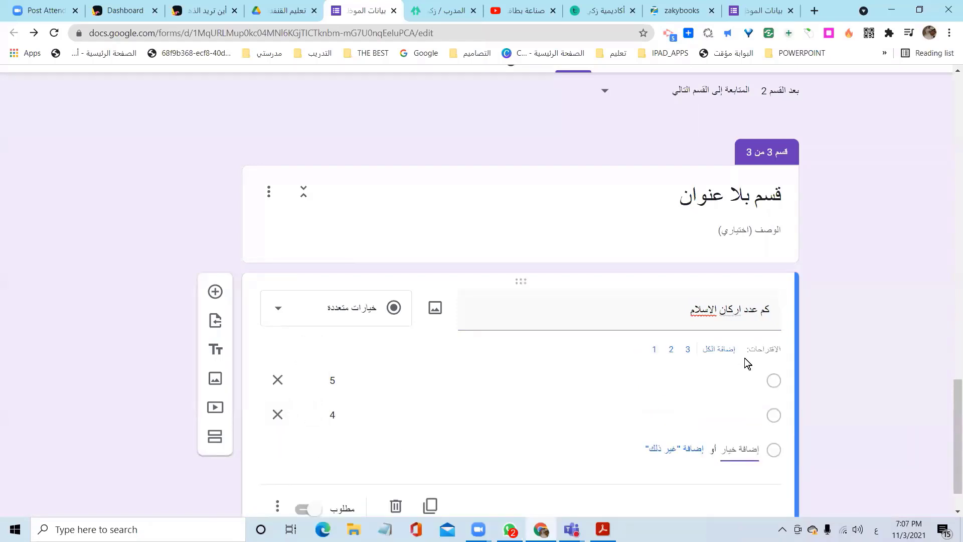
pyautogui.press('Return')
pyautogui.write('3')
pyautogui.press('Tab')
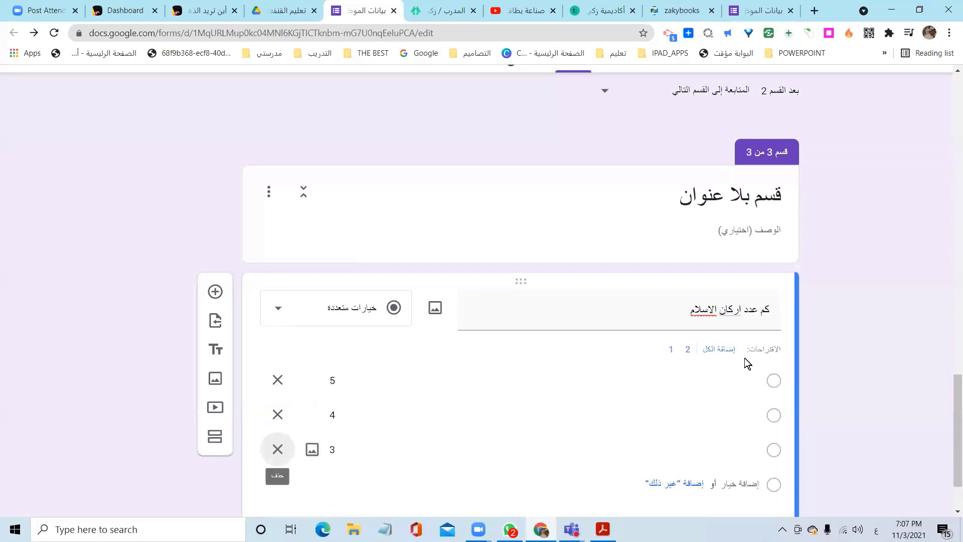
pyautogui.scroll(-2, 786, 336)
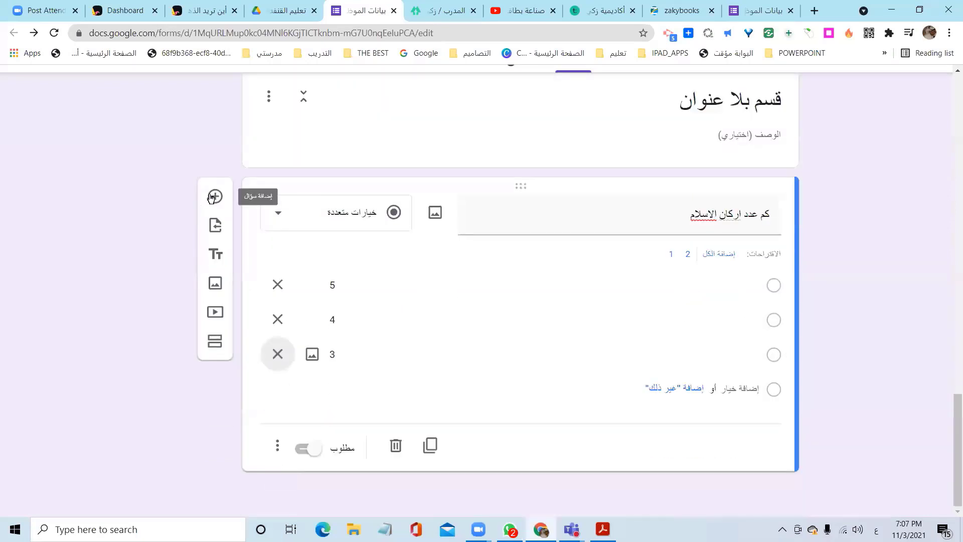
# - Add the multiple-choice question "مهي ألوان علم السعودية" to section 3 with أخضر as its first option
pyautogui.click(211, 197)
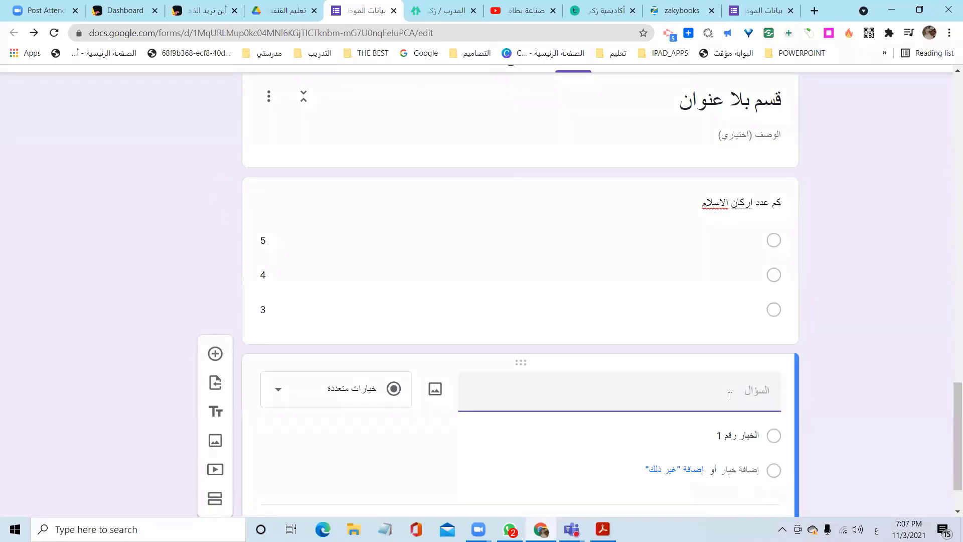
pyautogui.write('مهي ألوان علم السعودية')
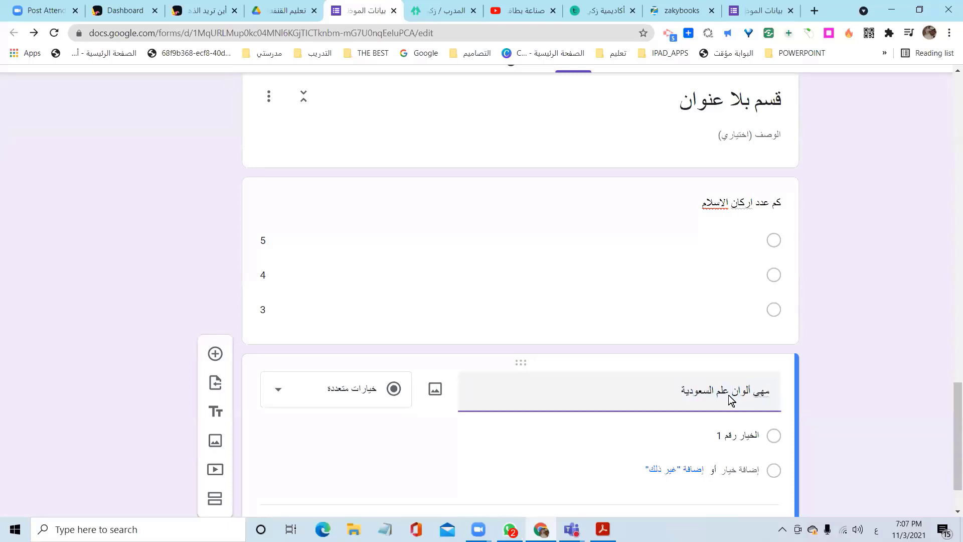
pyautogui.click(733, 435)
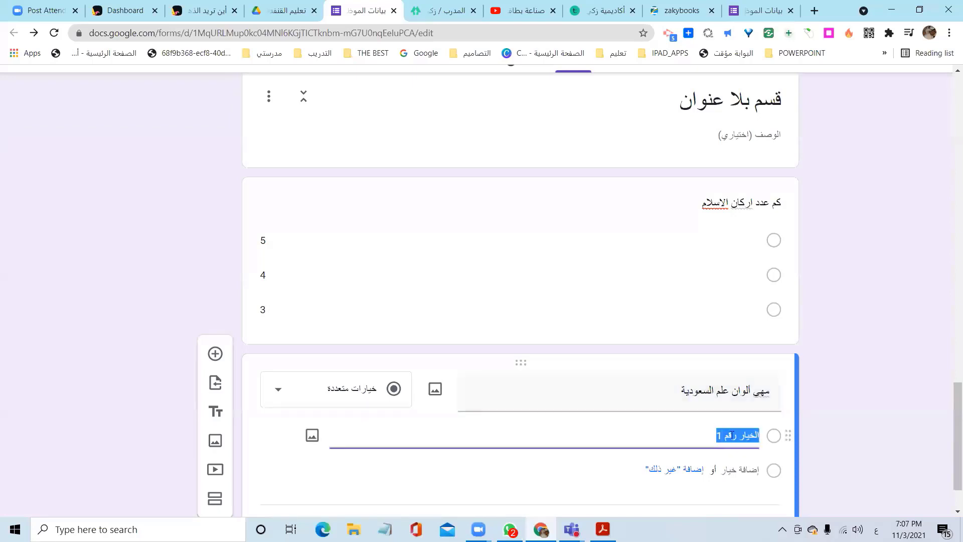
pyautogui.write('أ')
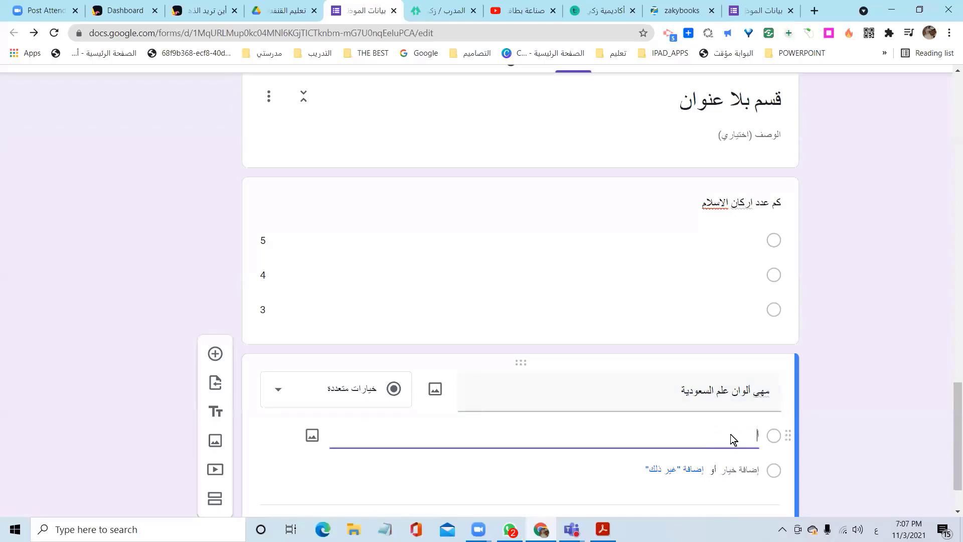
pyautogui.write('خضر')
pyautogui.press('Tab')
pyautogui.press('Tab')
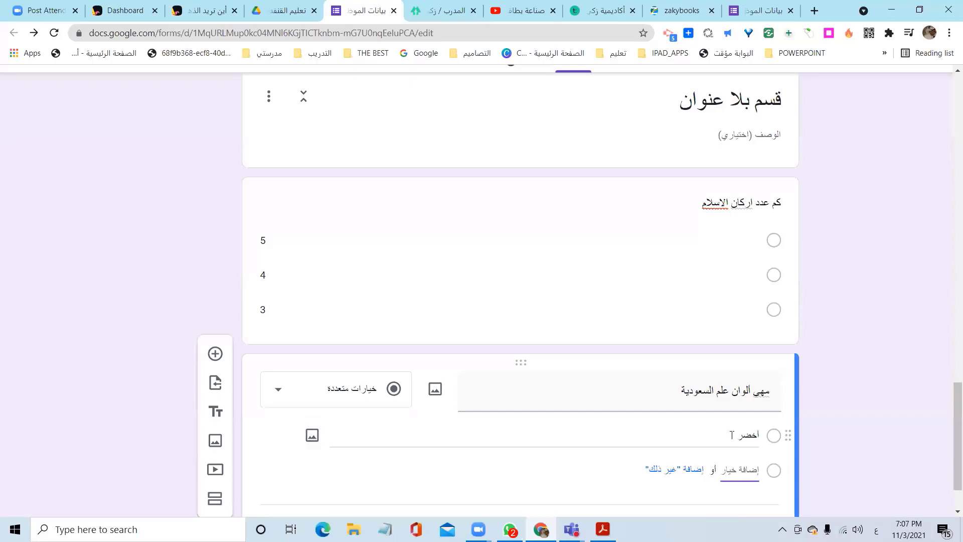
# - Add the options أصفر and أزرق to the question about the Saudi flag's colours
pyautogui.press('Return')
pyautogui.write('أصفر')
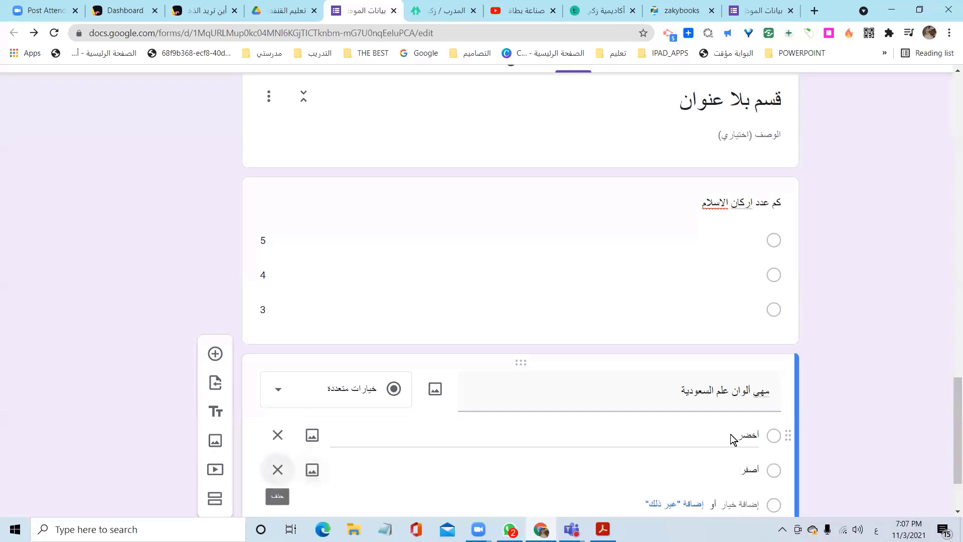
pyautogui.press('Tab')
pyautogui.press('Return')
pyautogui.write('أزر')
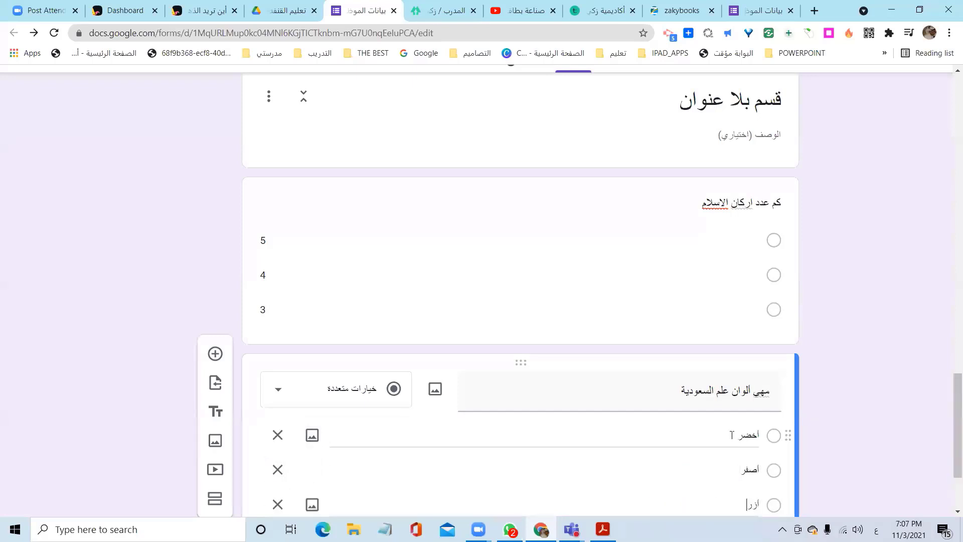
pyautogui.write('ق')
pyautogui.press('BackSpace')
pyautogui.write('ق')
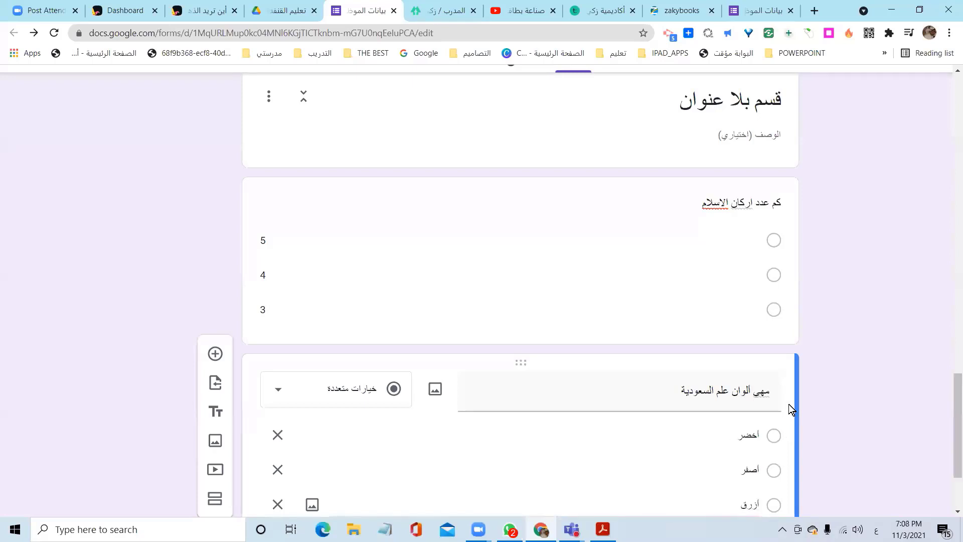
# - Enable going to a section based on the answer (الانتقال إلى قسم استنادًا إلى الإجابة) for the drop-down question "فئة التعليم" in section 1
pyautogui.scroll(-2, 561, 181)
pyautogui.scroll(10, 637, 166)
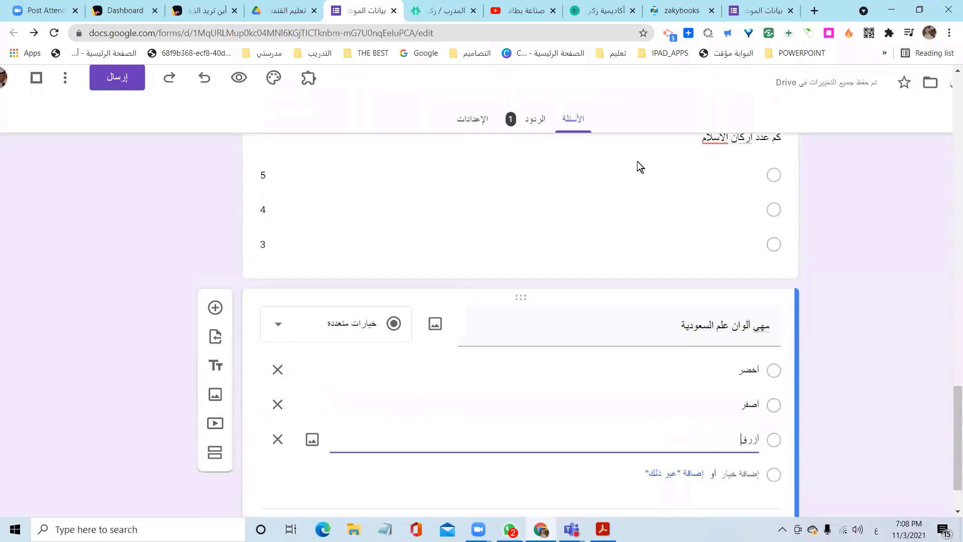
pyautogui.scroll(-3, 724, 346)
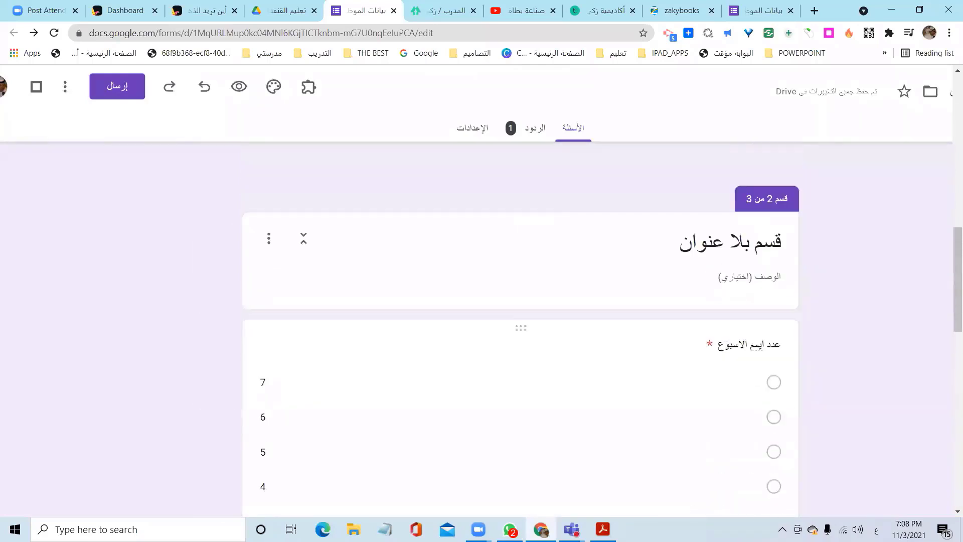
pyautogui.scroll(7, 725, 347)
pyautogui.scroll(5, 726, 347)
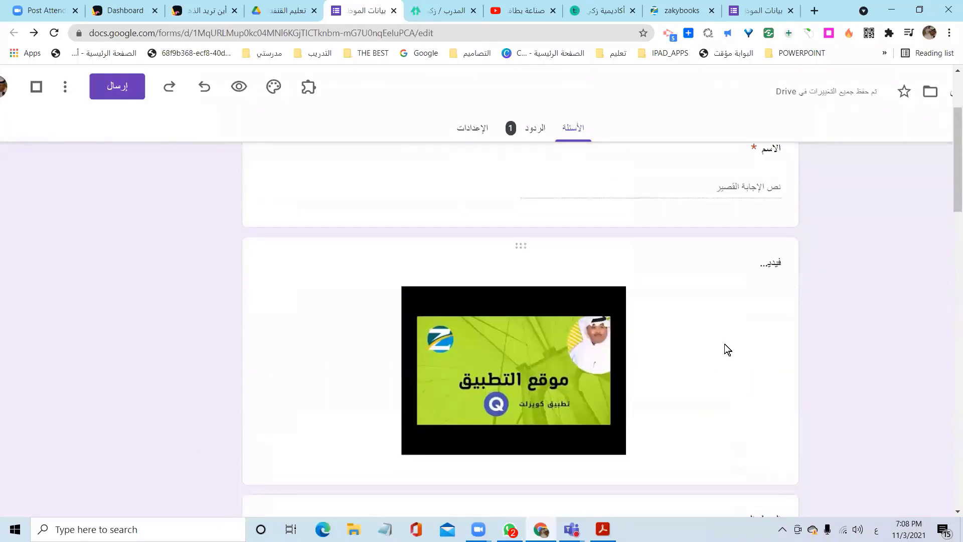
pyautogui.scroll(3, 726, 346)
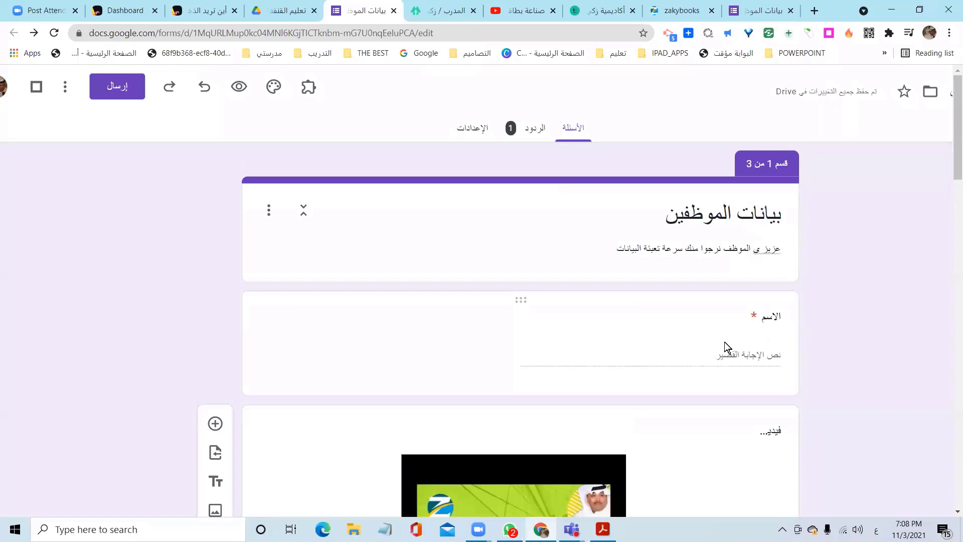
pyautogui.scroll(-2, 724, 342)
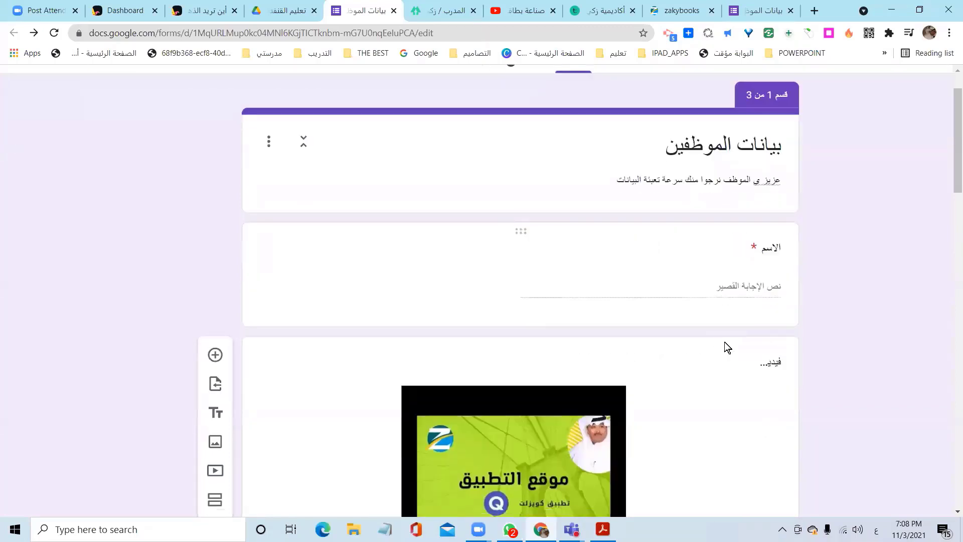
pyautogui.scroll(-5, 784, 368)
pyautogui.scroll(-4, 785, 369)
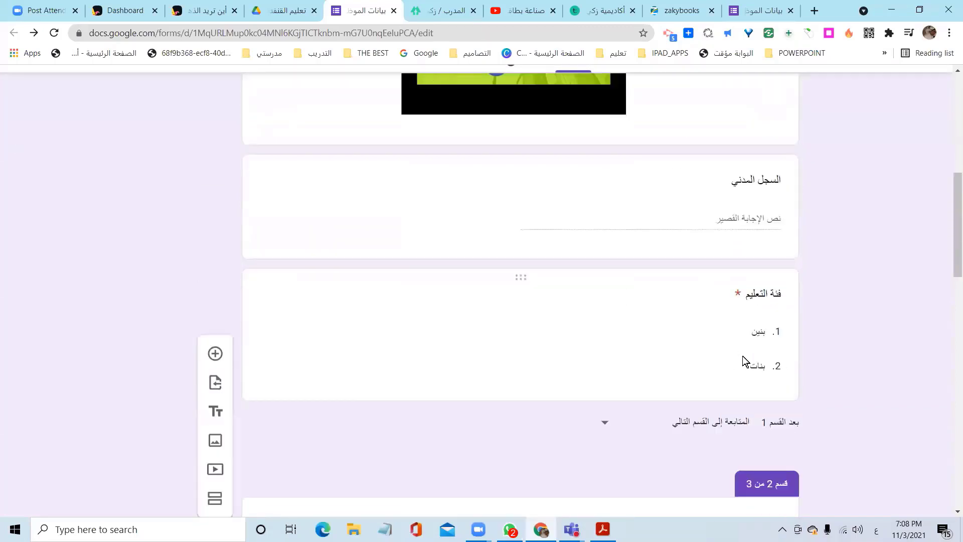
pyautogui.click(735, 337)
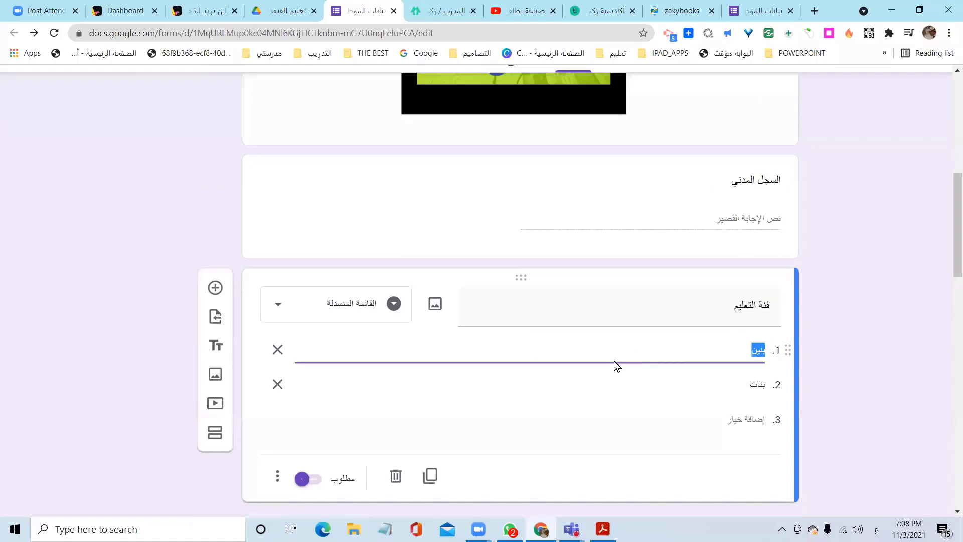
pyautogui.scroll(-3, 617, 365)
pyautogui.click(274, 353)
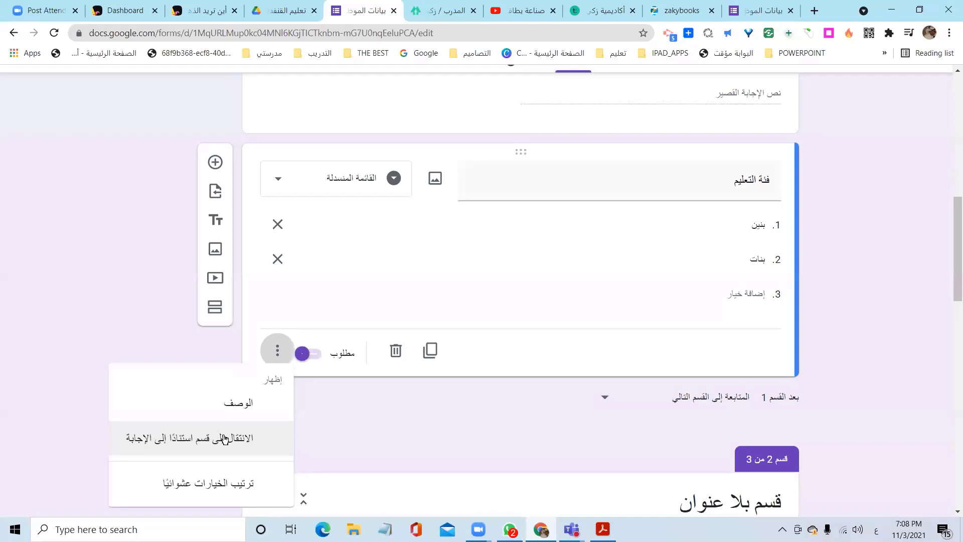
pyautogui.click(224, 438)
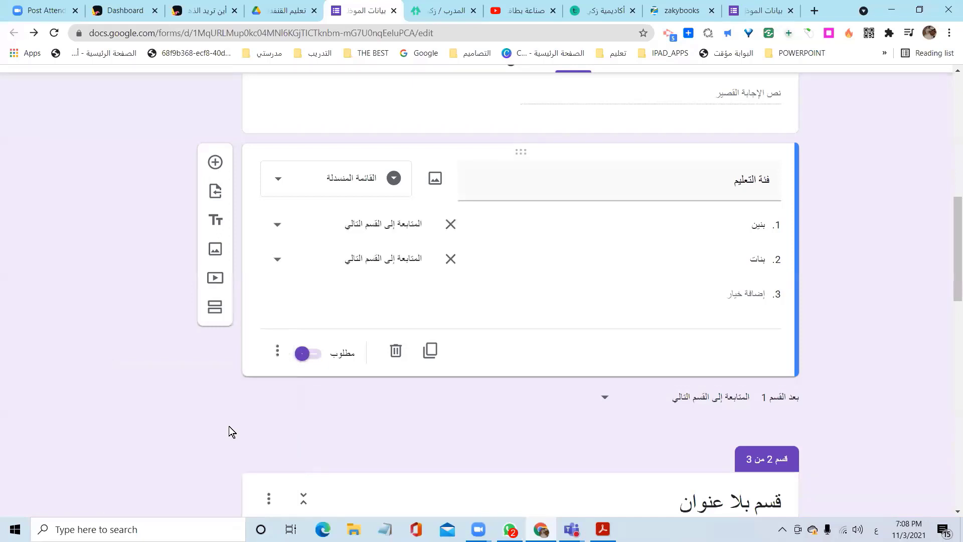
# - Review the section destinations offered for the option بنين and open those for بنات in "فئة التعليم"
pyautogui.click(362, 224)
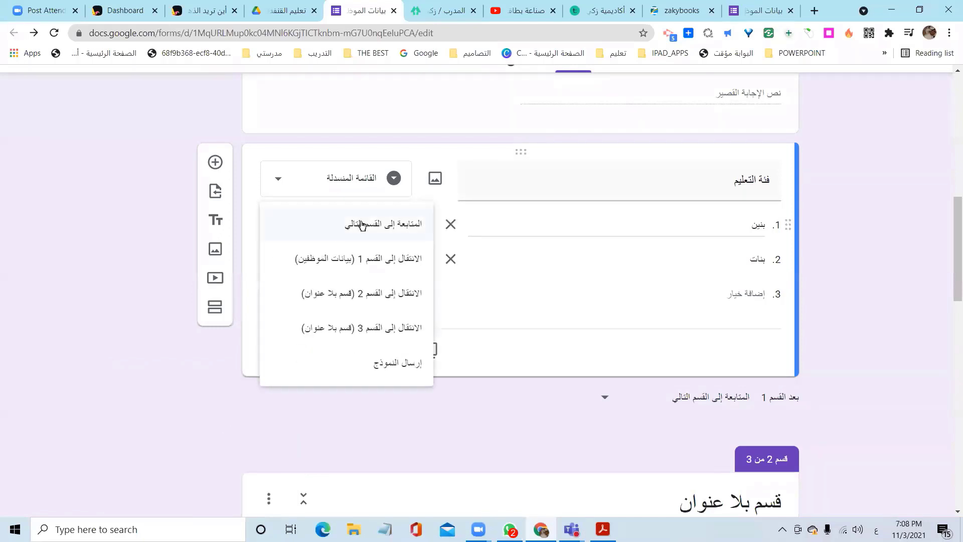
pyautogui.click(790, 458)
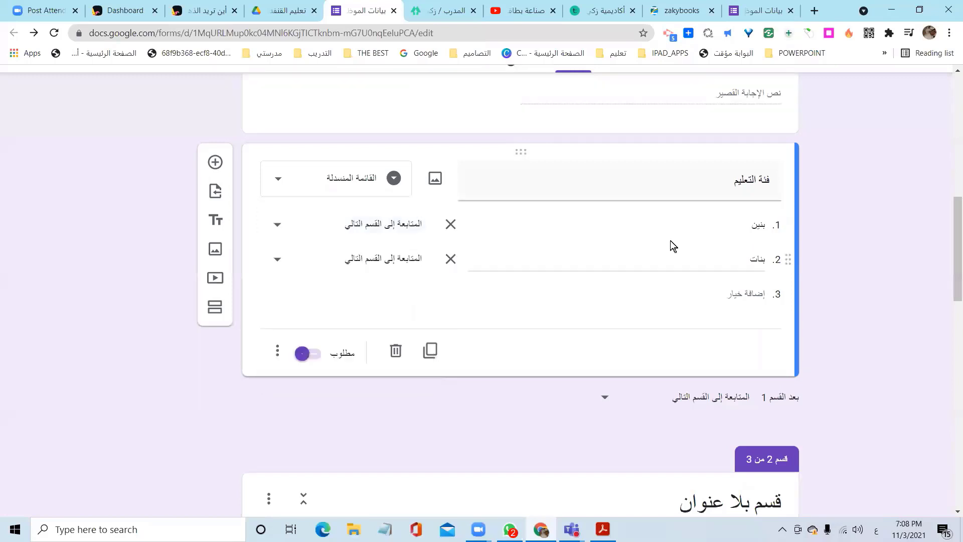
pyautogui.click(385, 261)
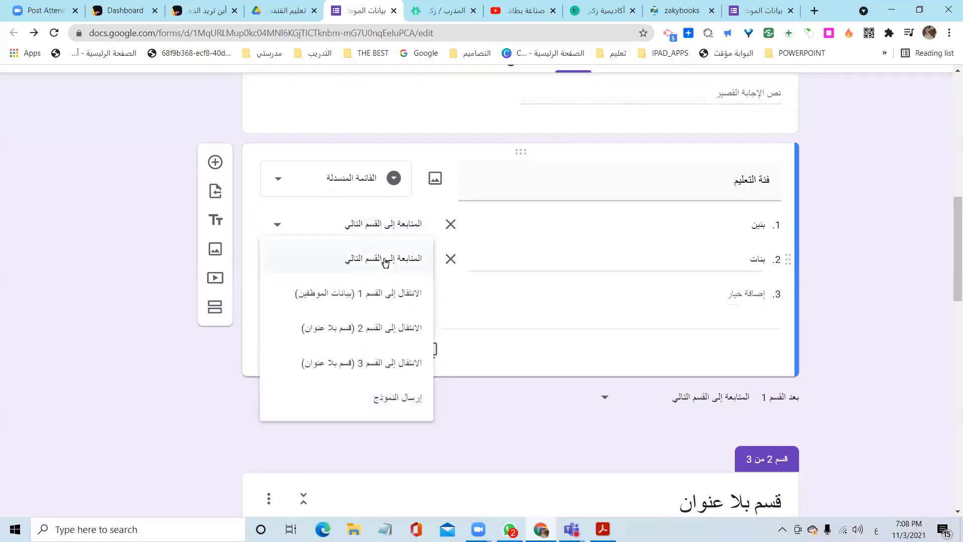
# - Route the بنات answer of the فئة التعليم question to section 3 (قسم بلا عنوان)
pyautogui.click(377, 371)
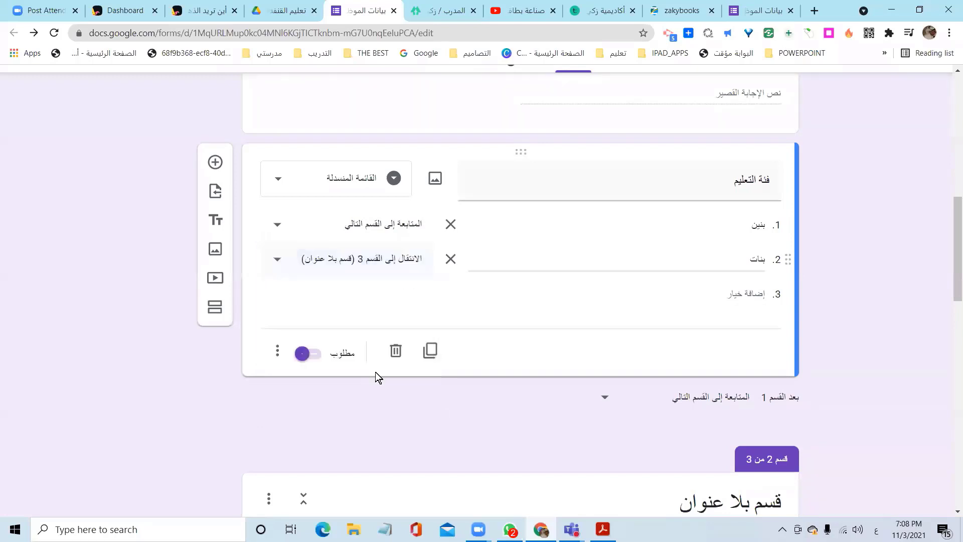
# - Reload the live form, answer فئة التعليم with بنات, and advance to check which section follows
pyautogui.click(755, 12)
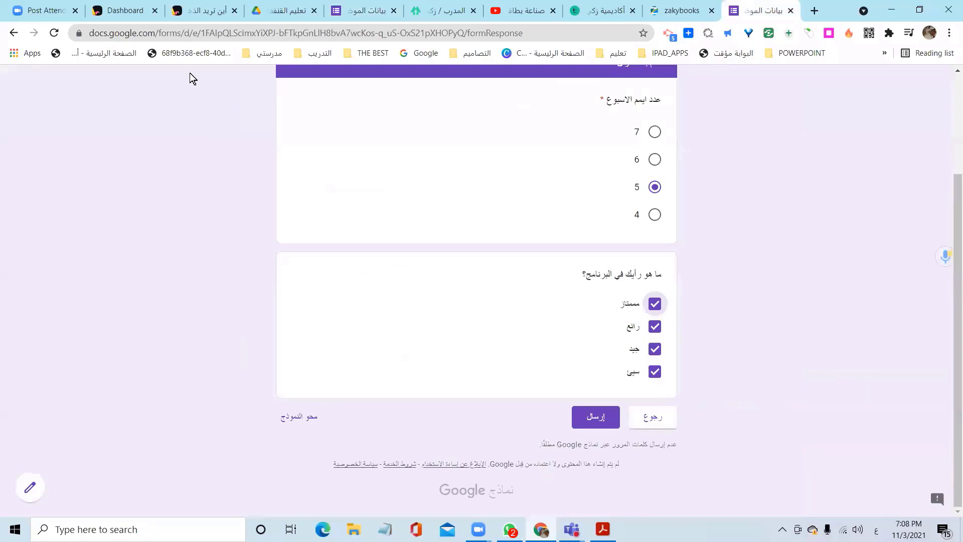
pyautogui.click(56, 33)
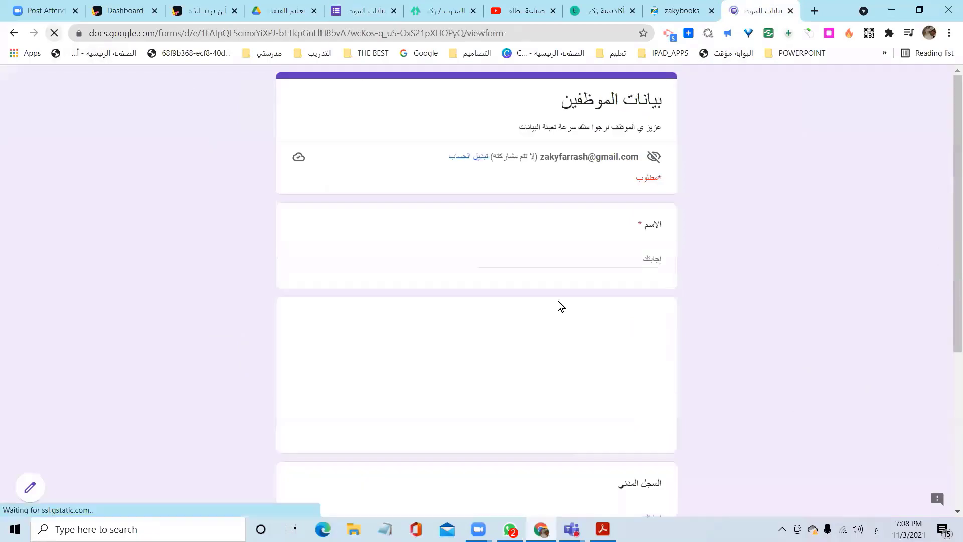
pyautogui.scroll(-3, 633, 305)
pyautogui.scroll(-2, 633, 306)
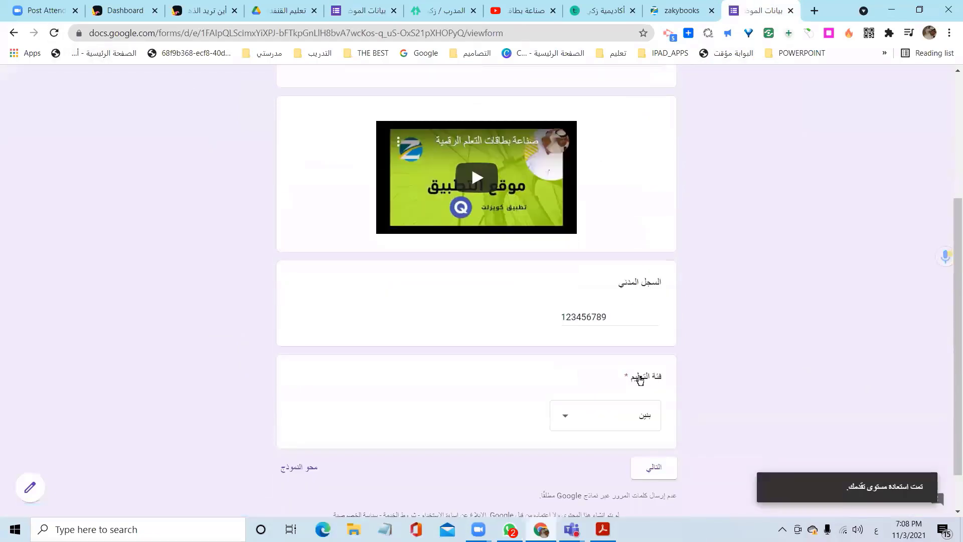
pyautogui.click(634, 365)
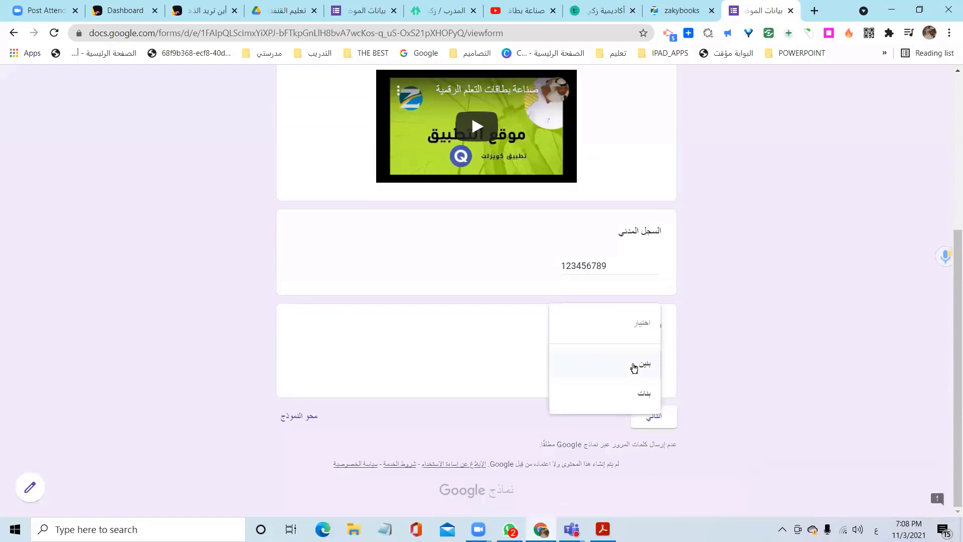
pyautogui.click(629, 399)
pyautogui.click(658, 423)
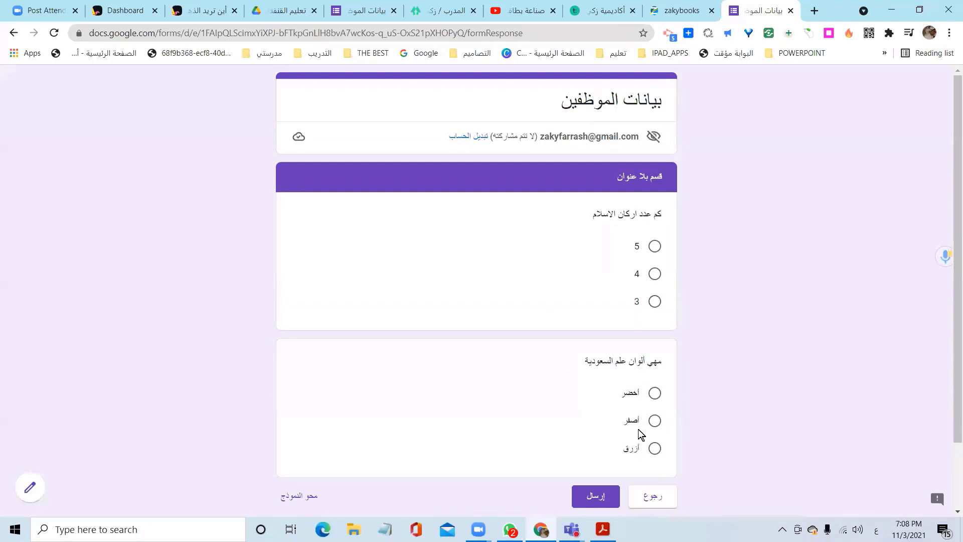
# - Go back to the live form's first page, change فئة التعليم to بنين, and advance to review its section
pyautogui.click(649, 498)
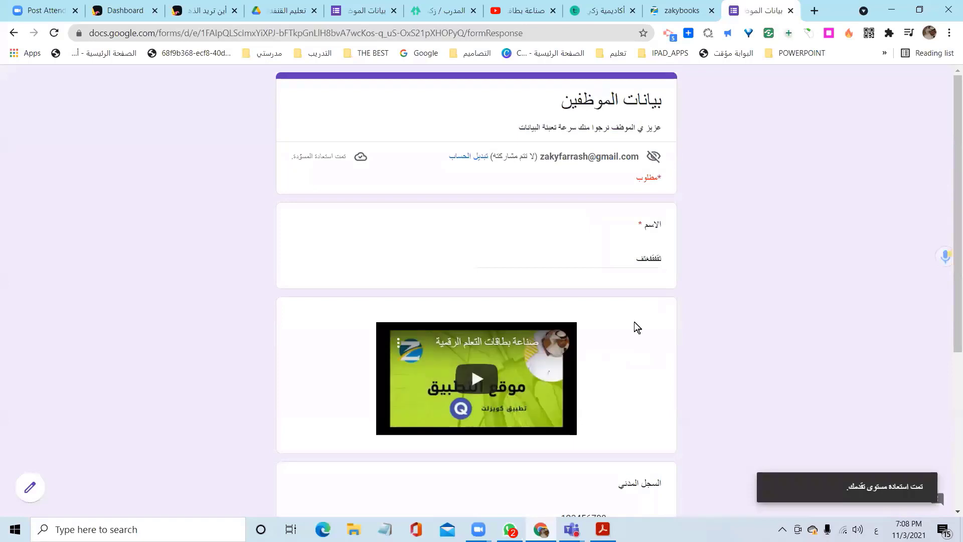
pyautogui.scroll(-5, 634, 324)
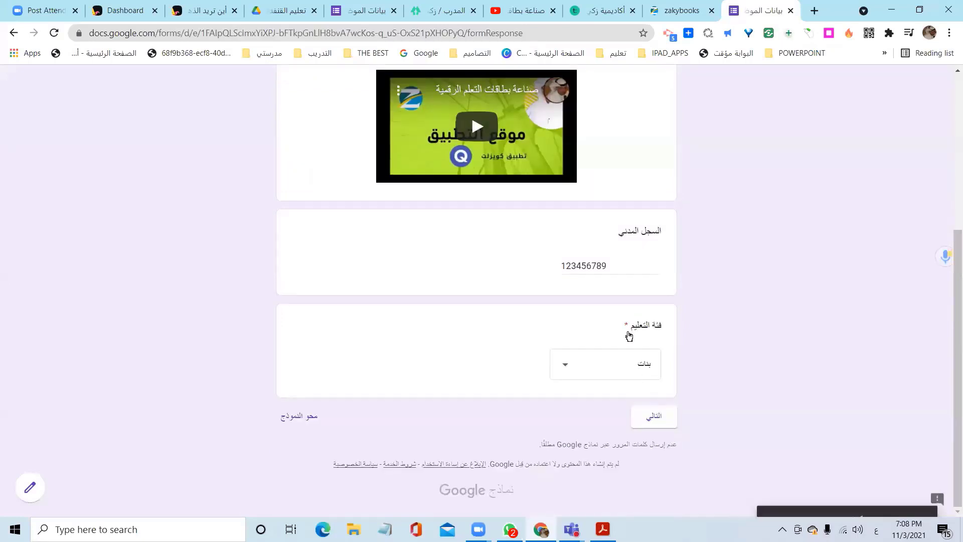
pyautogui.click(631, 357)
pyautogui.click(633, 375)
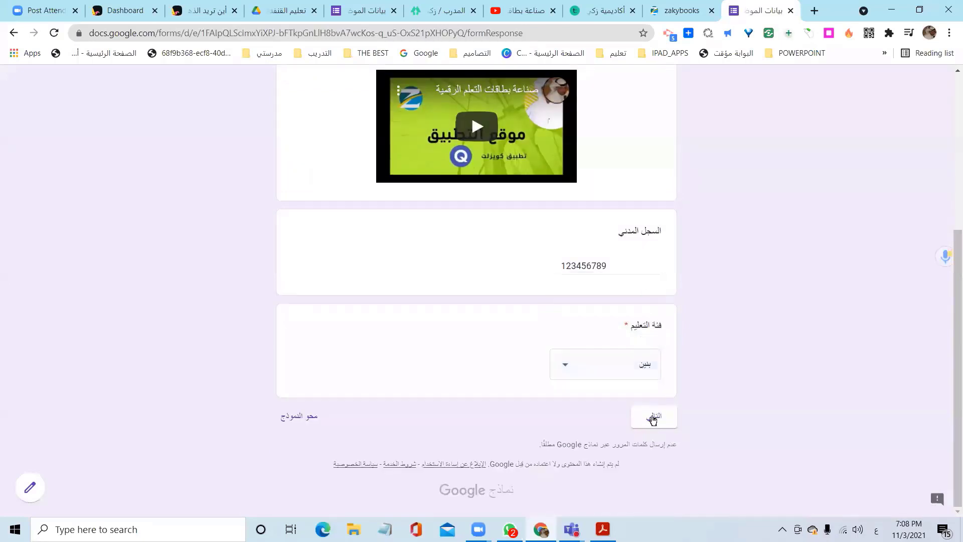
pyautogui.click(652, 416)
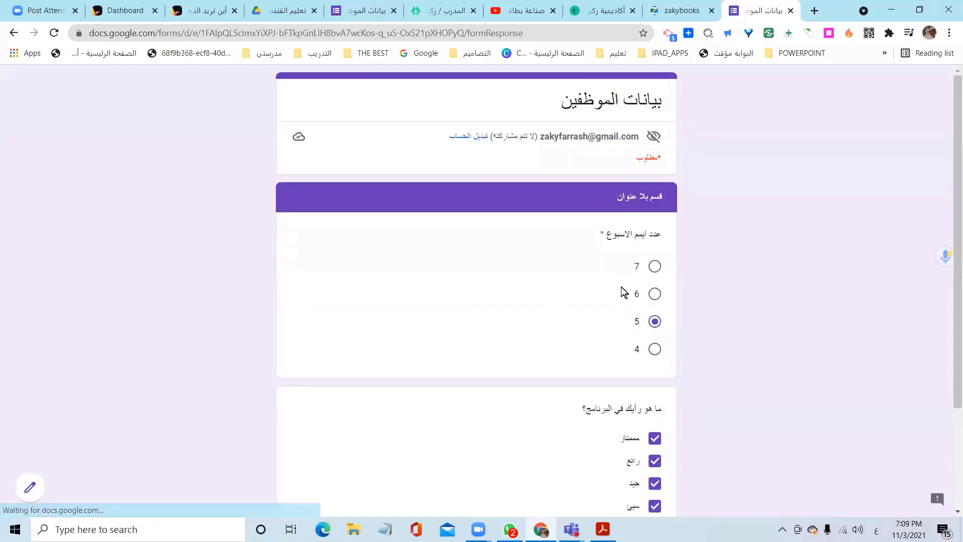
pyautogui.scroll(-3, 627, 402)
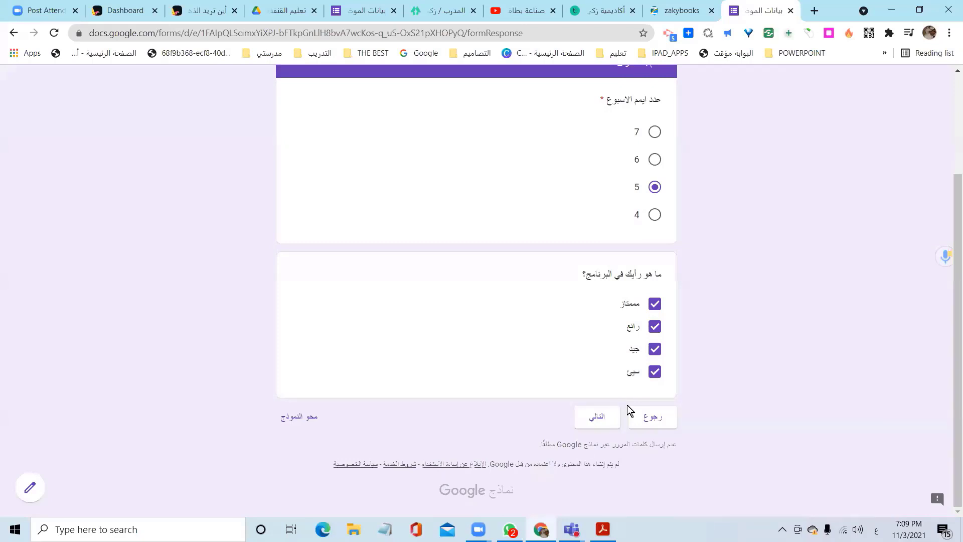
pyautogui.scroll(3, 760, 210)
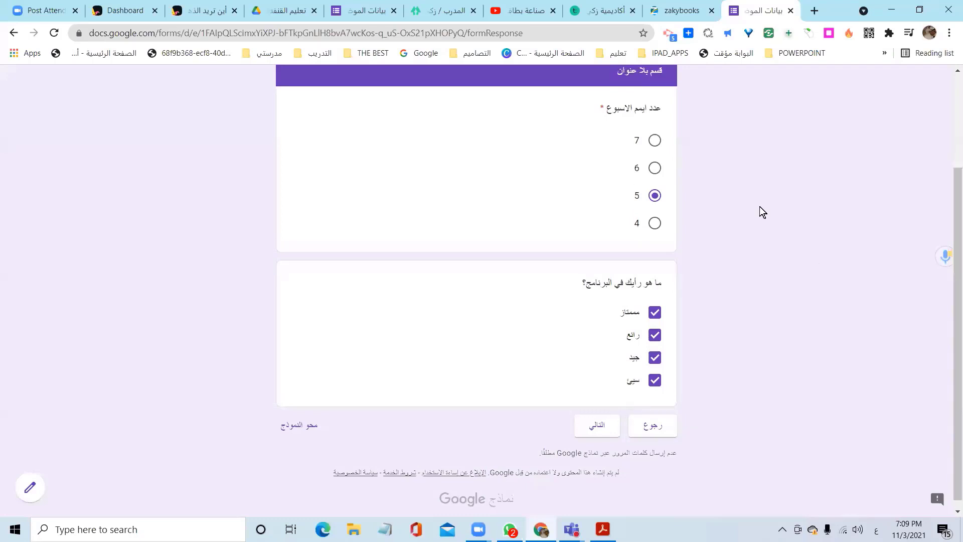
# - In the form editor, add a file upload question titled صورة بطاقة الأحوال after the last question and allow uploads to Drive
pyautogui.click(364, 11)
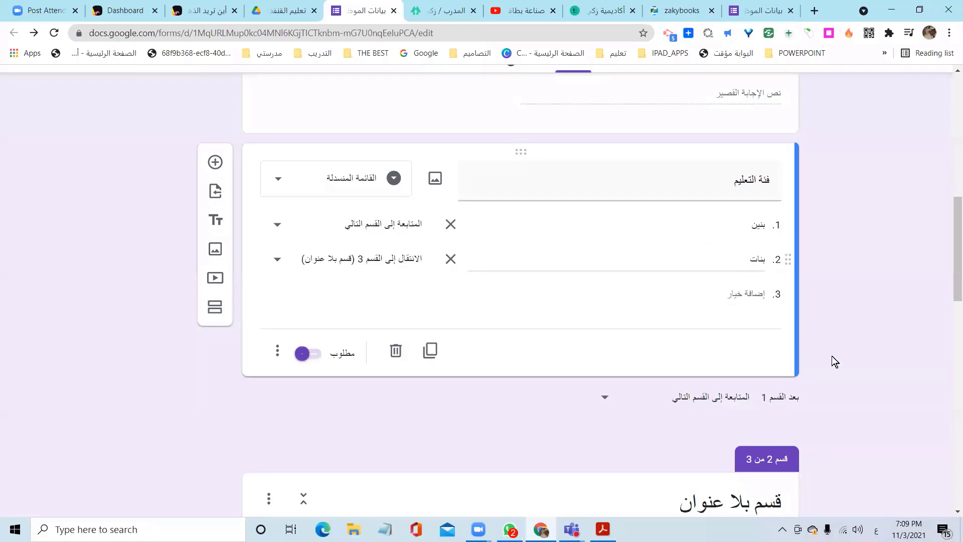
pyautogui.scroll(-15, 830, 357)
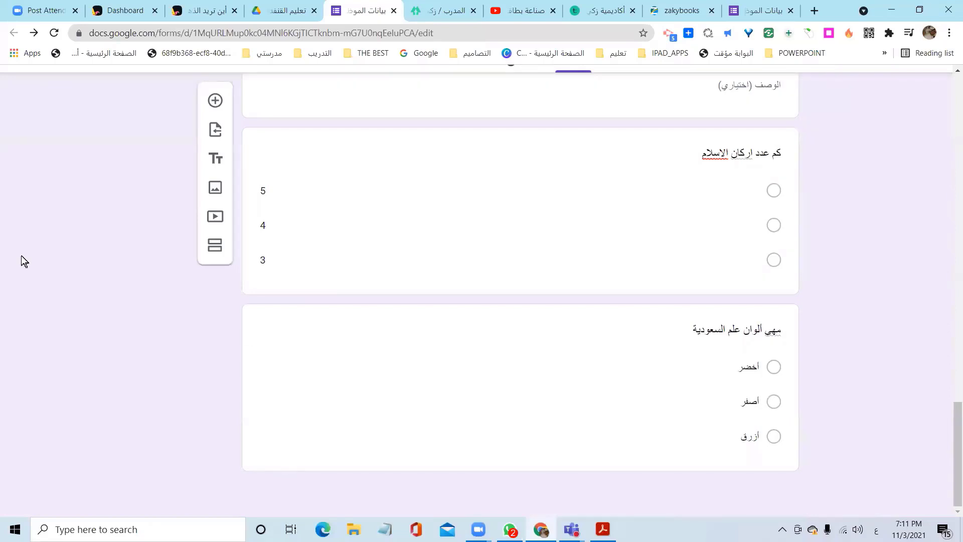
pyautogui.click(549, 364)
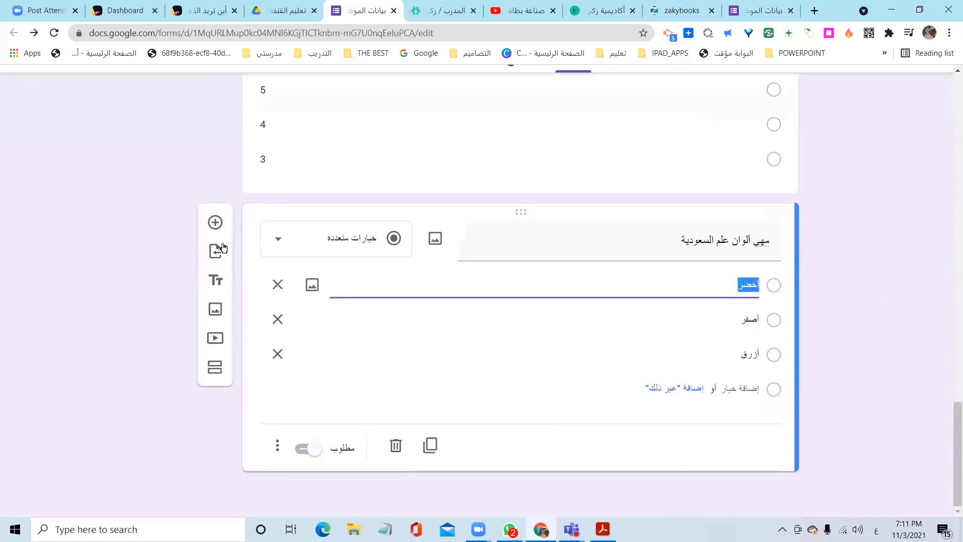
pyautogui.click(219, 224)
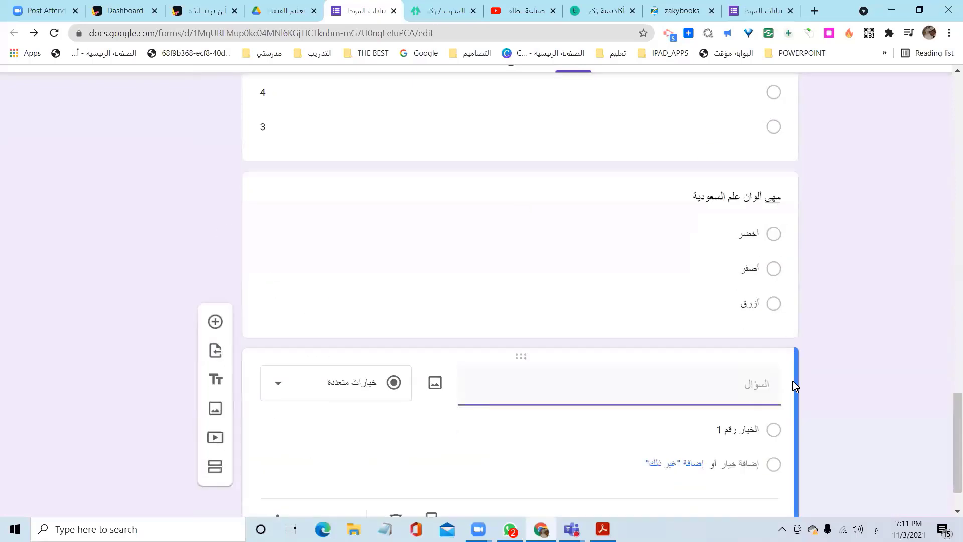
pyautogui.click(357, 310)
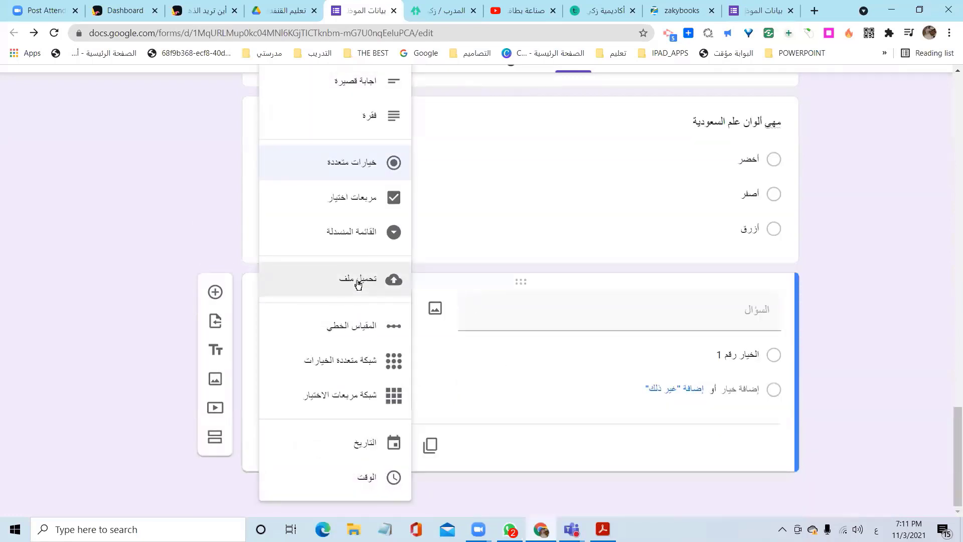
pyautogui.click(358, 284)
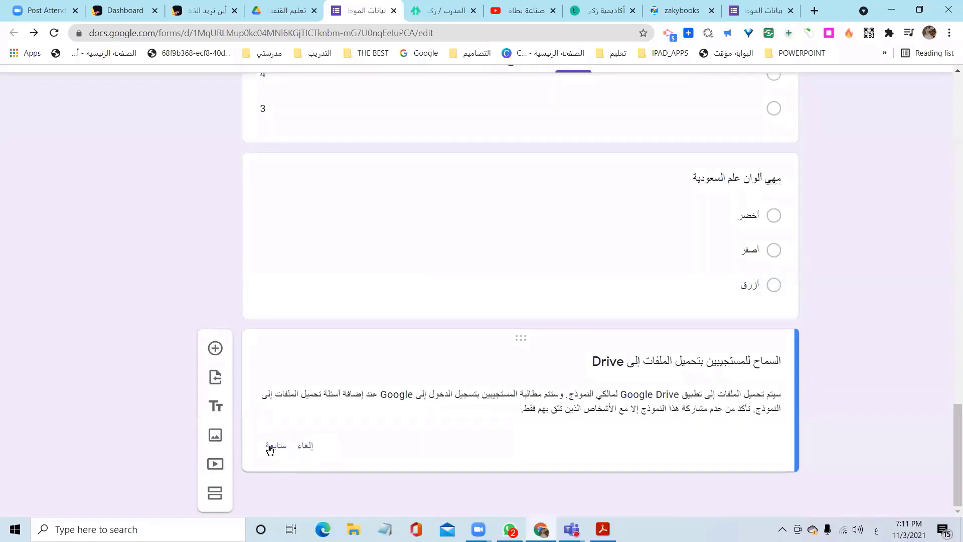
pyautogui.click(269, 445)
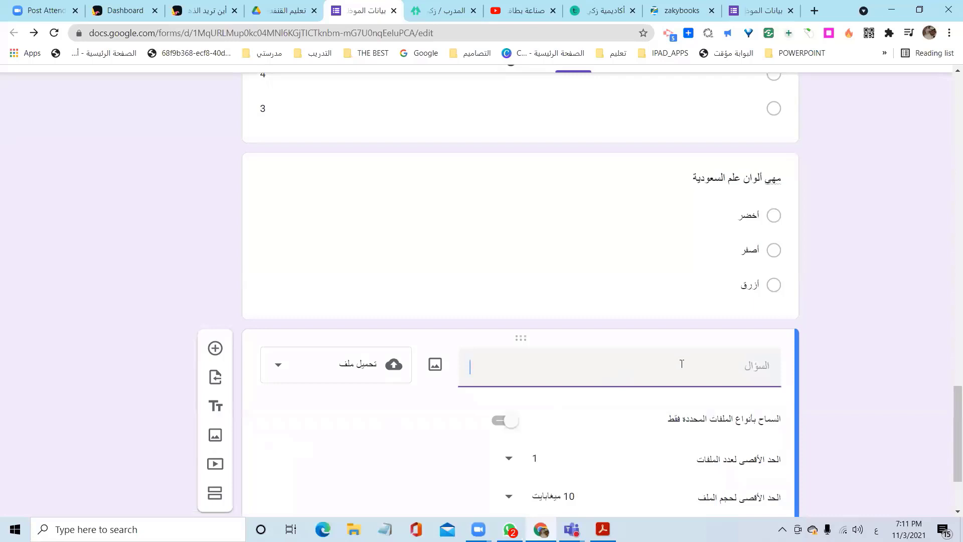
pyautogui.write('صورة بطاقة الأحوال')
pyautogui.scroll(-3, 865, 420)
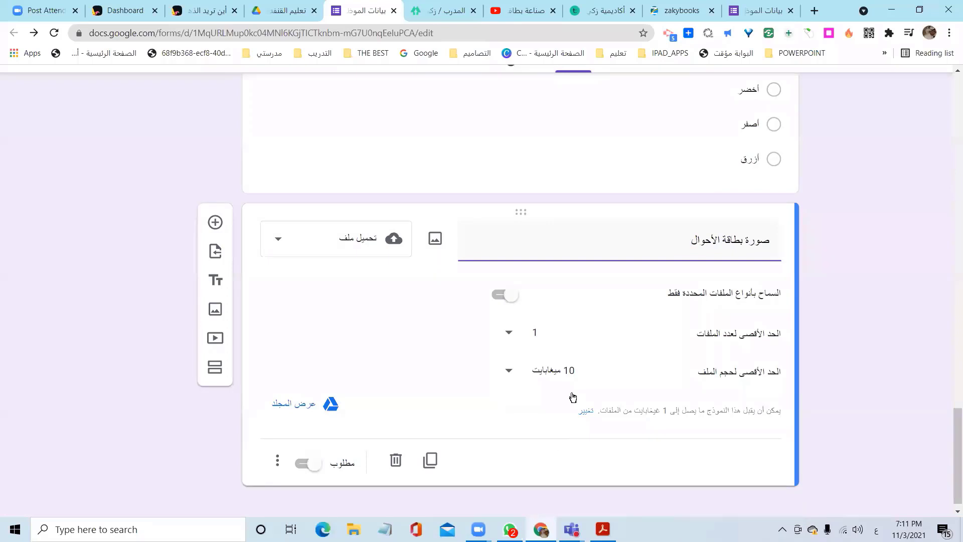
# - Switch to Google Drive, browse the files in ملفاتي, and open the تعليم القنفدة folder to check for the form's responses folder
pyautogui.click(284, 10)
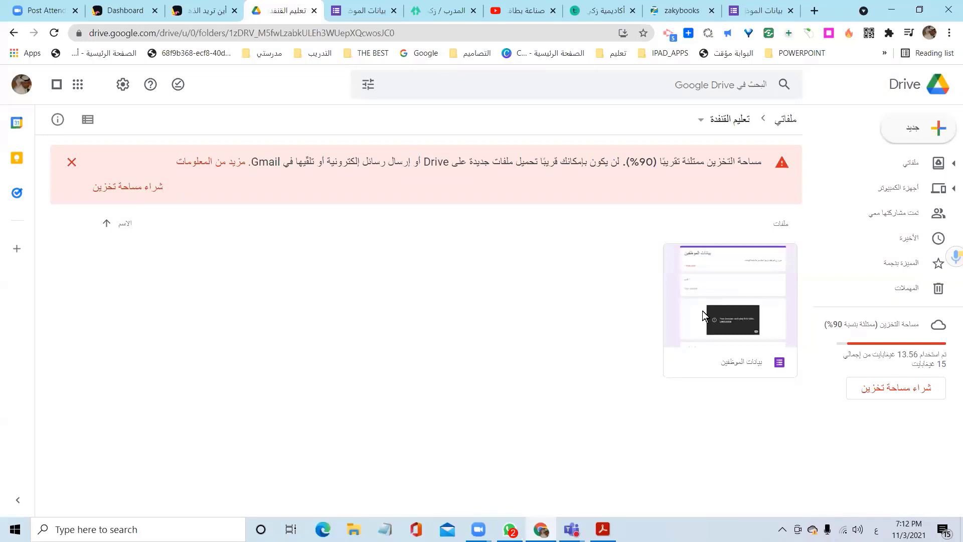
pyautogui.click(785, 120)
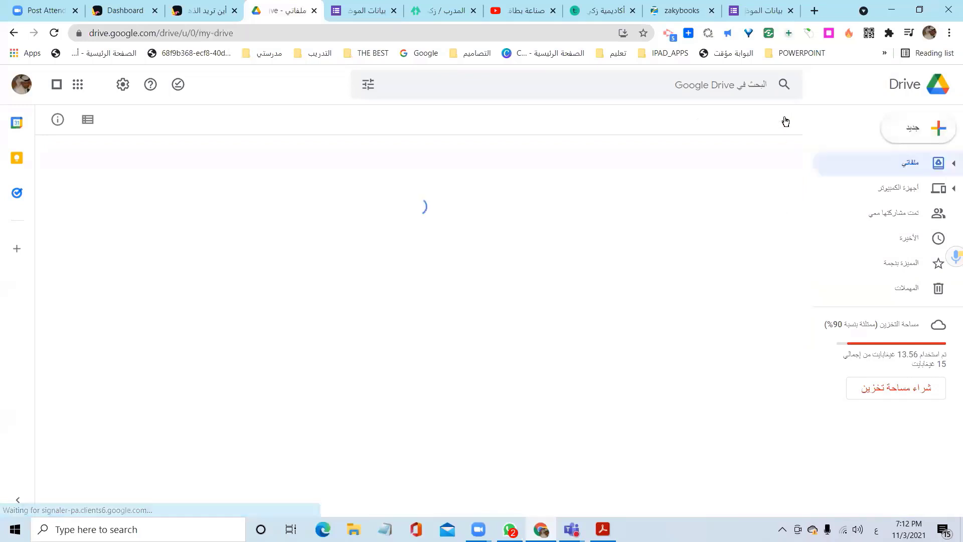
pyautogui.scroll(-1, 491, 388)
pyautogui.scroll(-5, 490, 391)
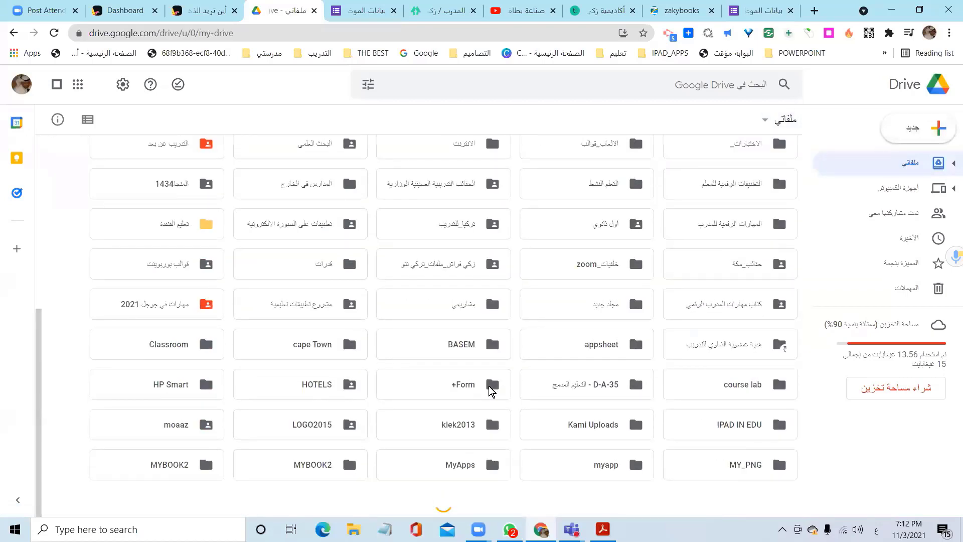
pyautogui.scroll(-6, 490, 390)
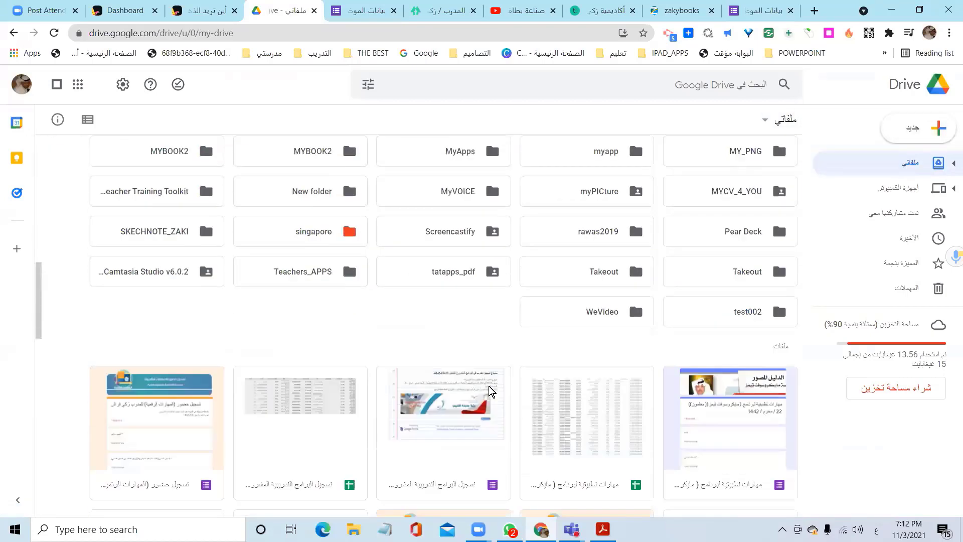
pyautogui.scroll(-5, 490, 390)
pyautogui.scroll(-10, 491, 391)
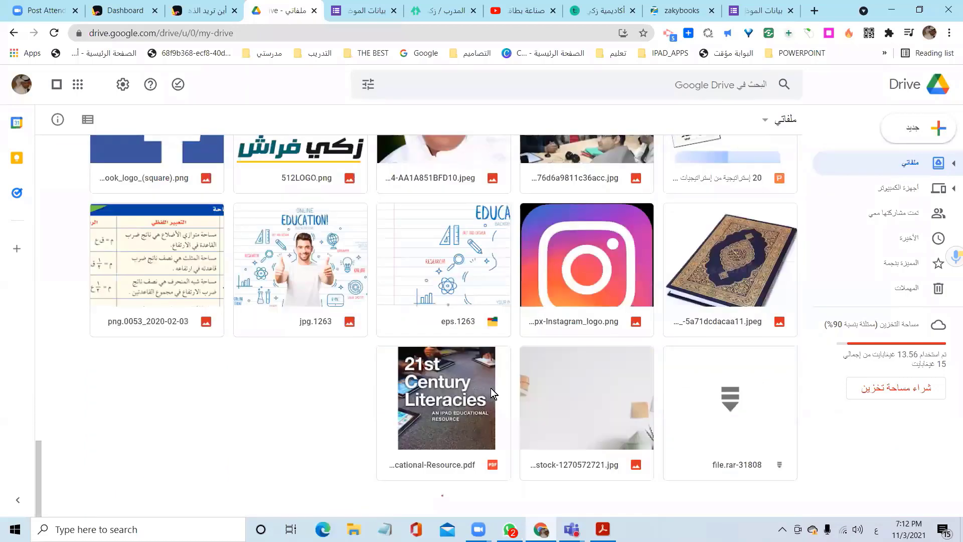
pyautogui.scroll(-10, 491, 387)
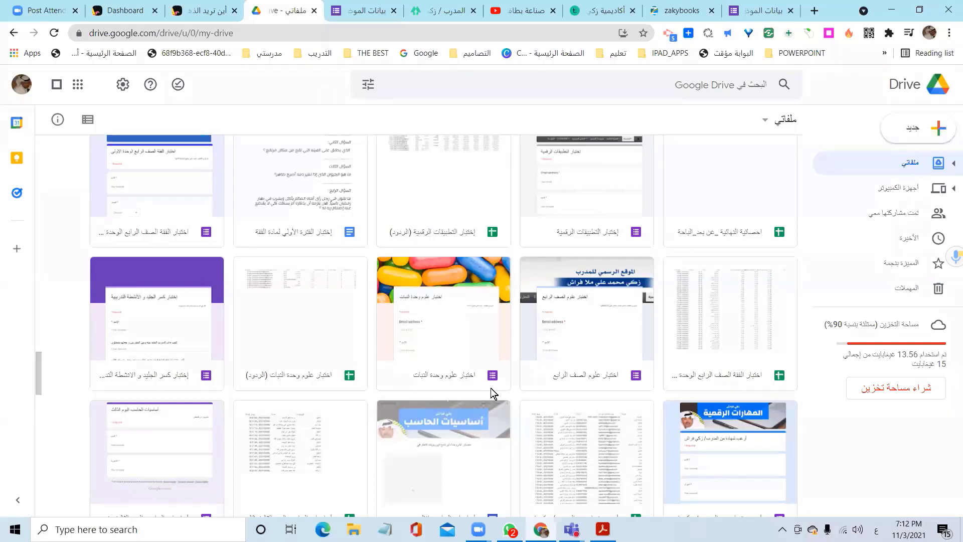
pyautogui.scroll(2, 491, 387)
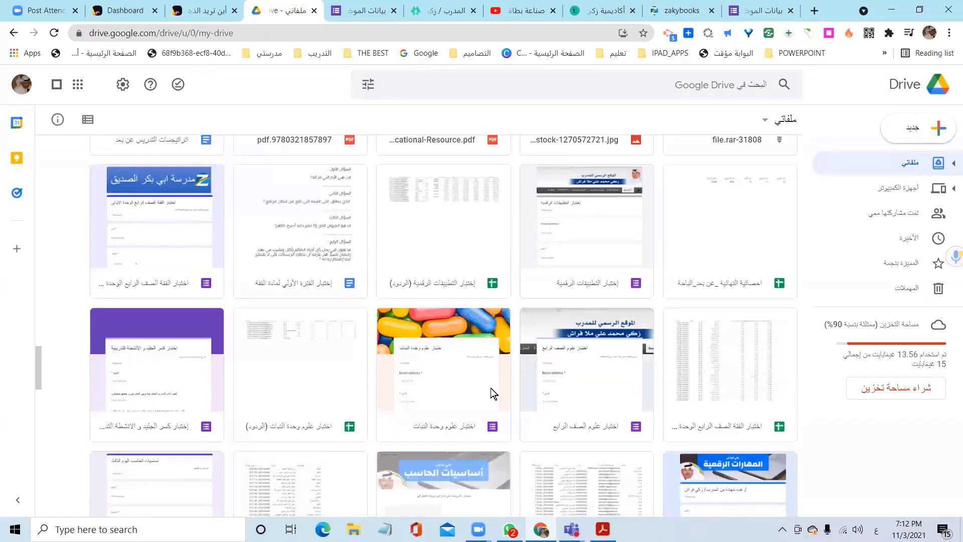
pyautogui.scroll(5, 490, 392)
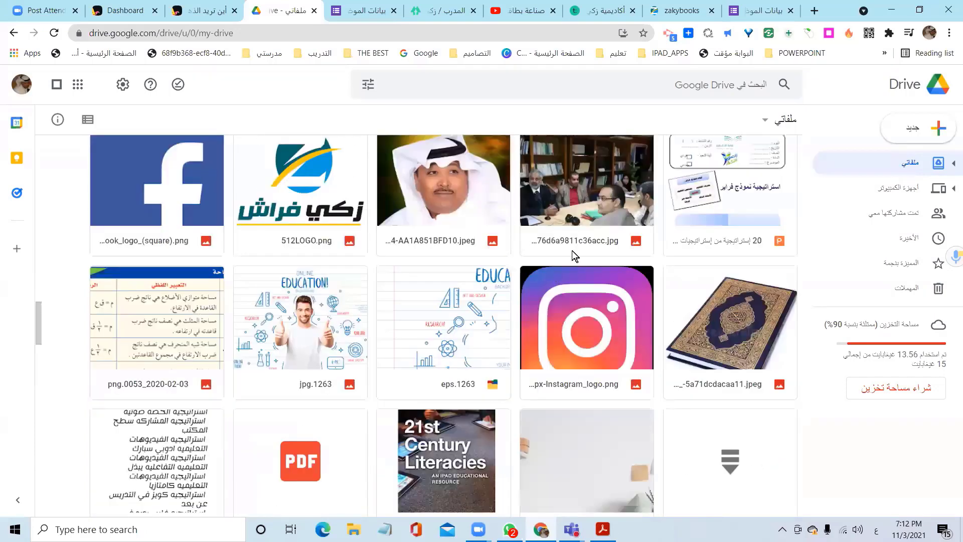
pyautogui.scroll(10, 574, 252)
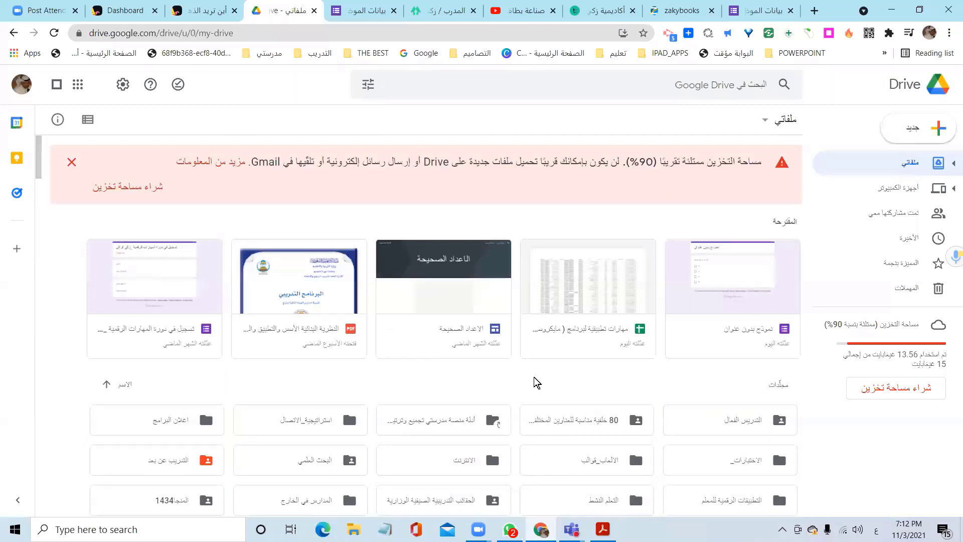
pyautogui.doubleClick(184, 228)
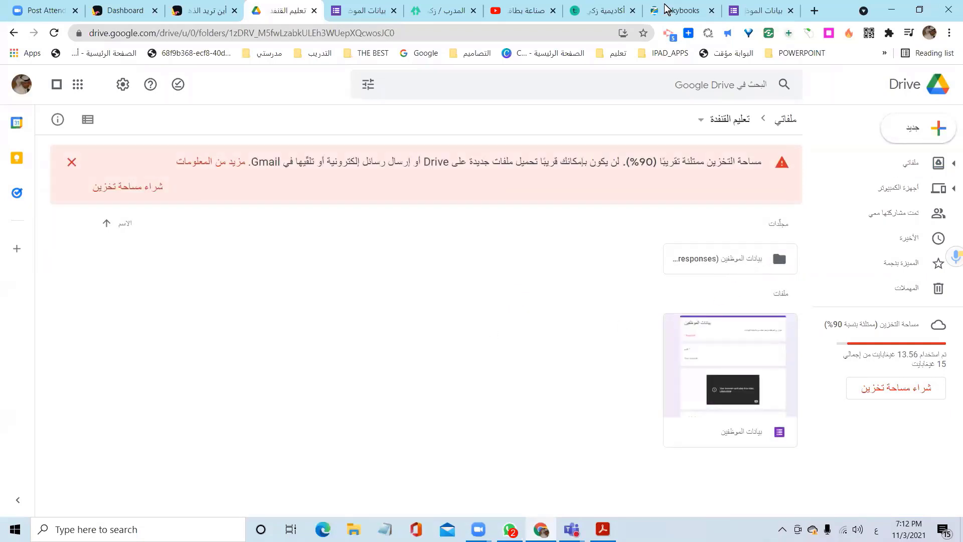
# - Return to the form editor and make the صورة بطاقة الأحوال question required
pyautogui.click(744, 11)
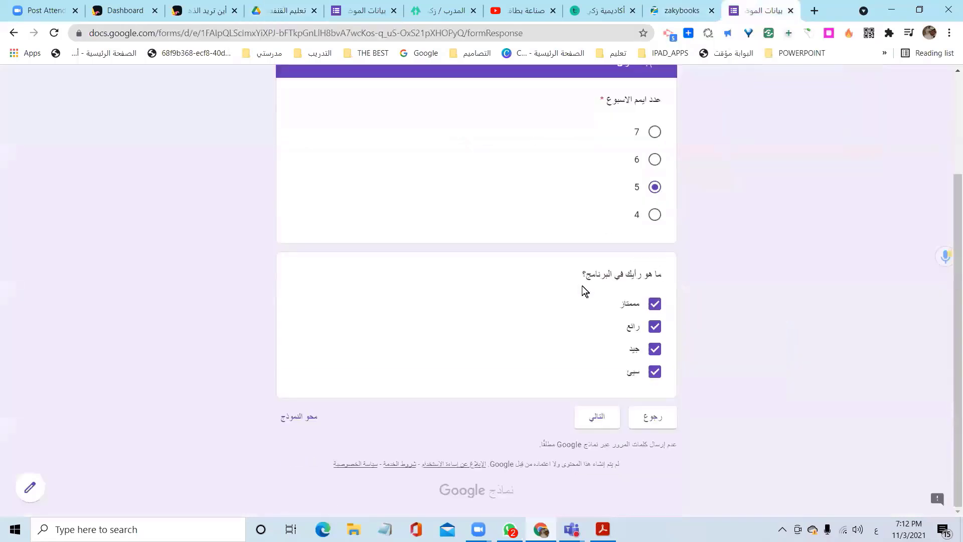
pyautogui.click(364, 12)
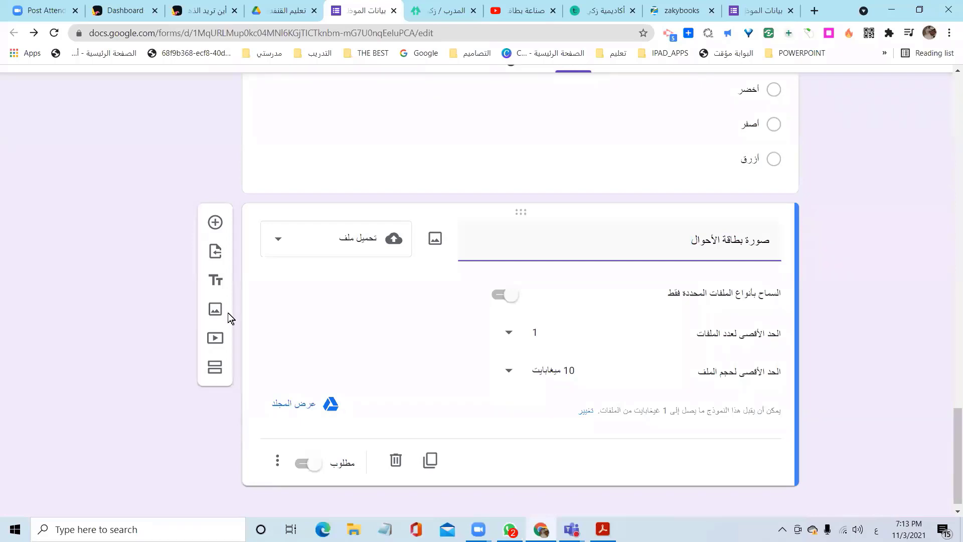
pyautogui.click(322, 467)
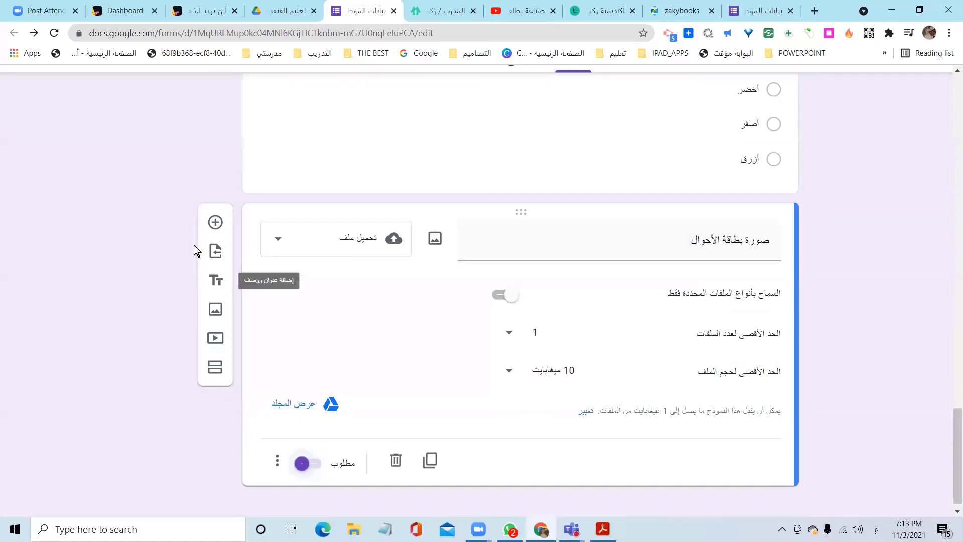
# - Add a linear scale question titled البرنامج التدريبي below the صورة بطاقة الأحوال question
pyautogui.click(220, 226)
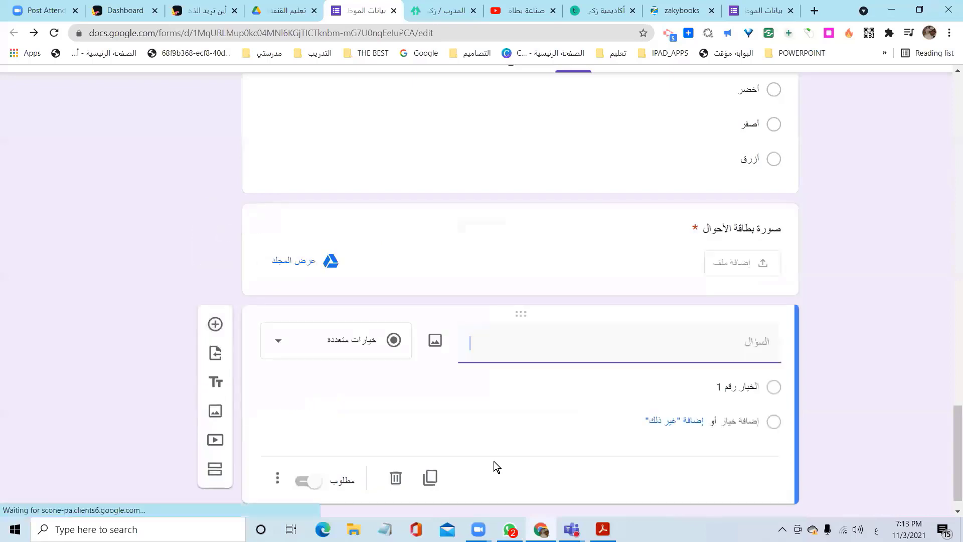
pyautogui.click(358, 313)
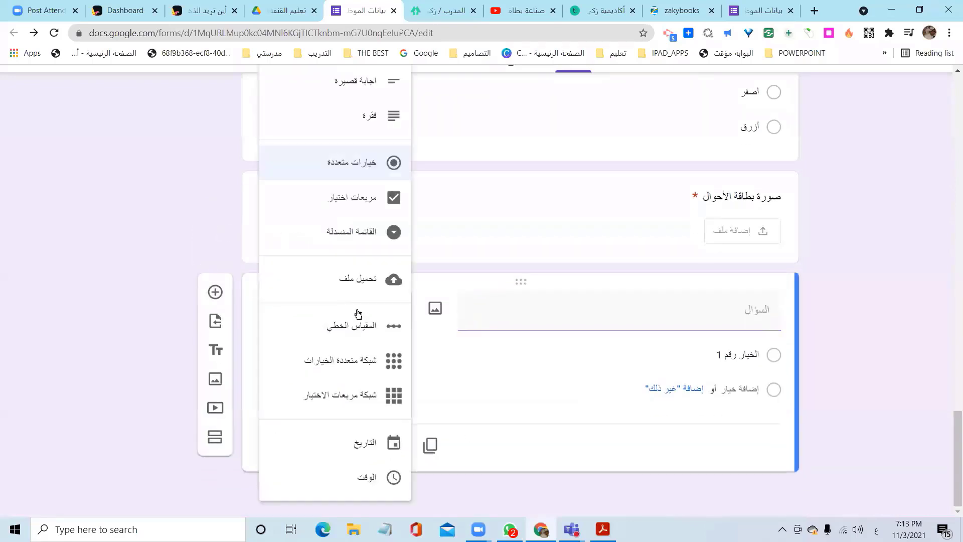
pyautogui.click(385, 322)
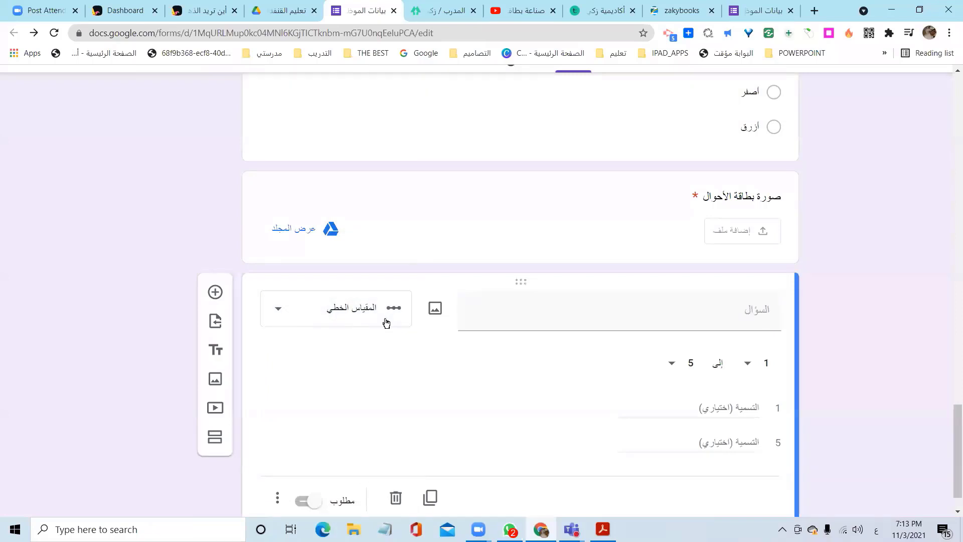
pyautogui.click(568, 316)
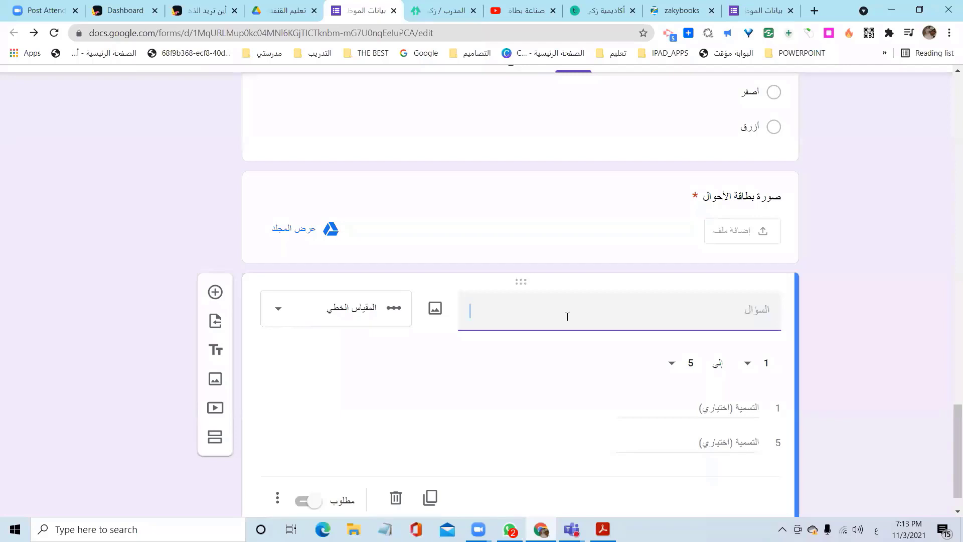
pyautogui.write('البرنامج التدريبي')
# - Label the 1 end of the البرنامج التدريبي scale ممتاز and the 5 end جيد
pyautogui.scroll(-1, 603, 381)
pyautogui.click(688, 357)
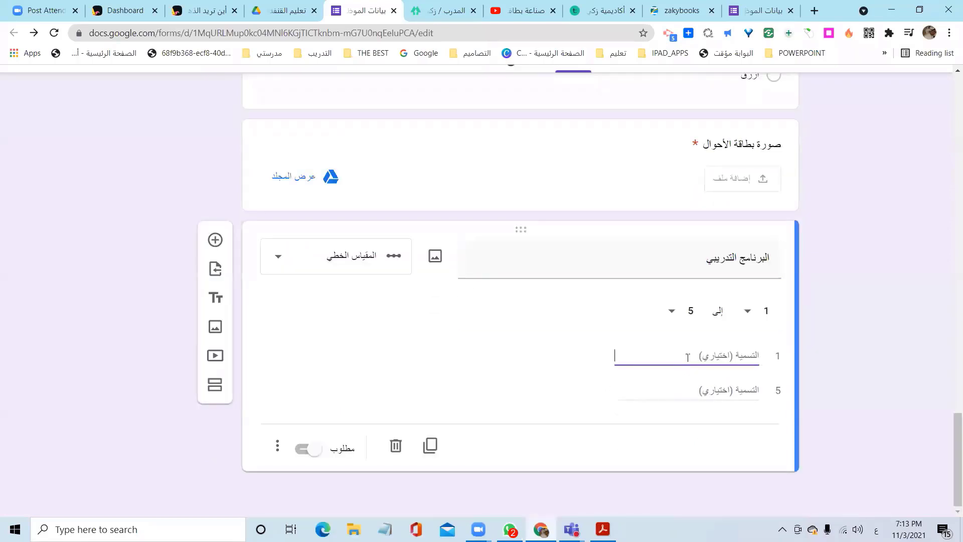
pyautogui.write('ممتاز')
pyautogui.press('Tab')
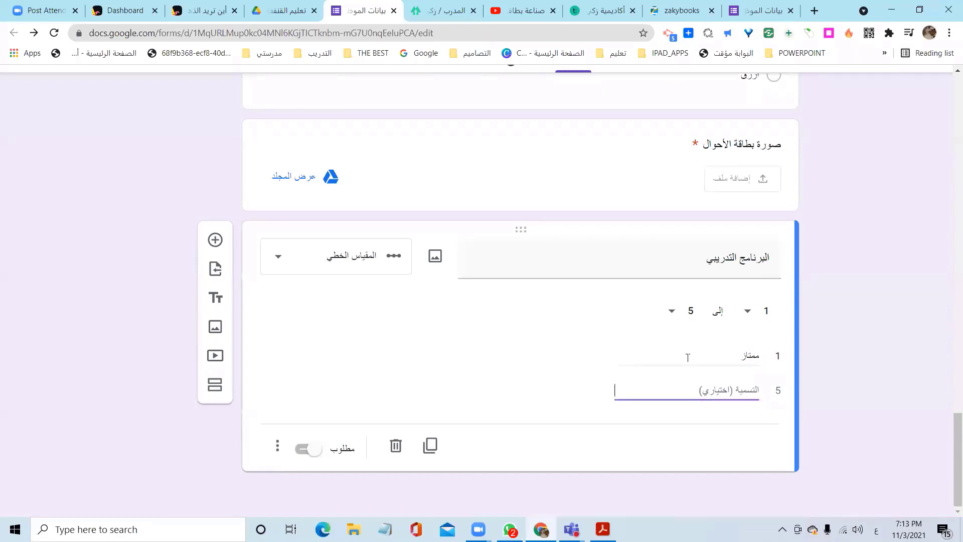
pyautogui.write('سيء')
pyautogui.press('BackSpace')
pyautogui.press('BackSpace')
pyautogui.write('جيدا')
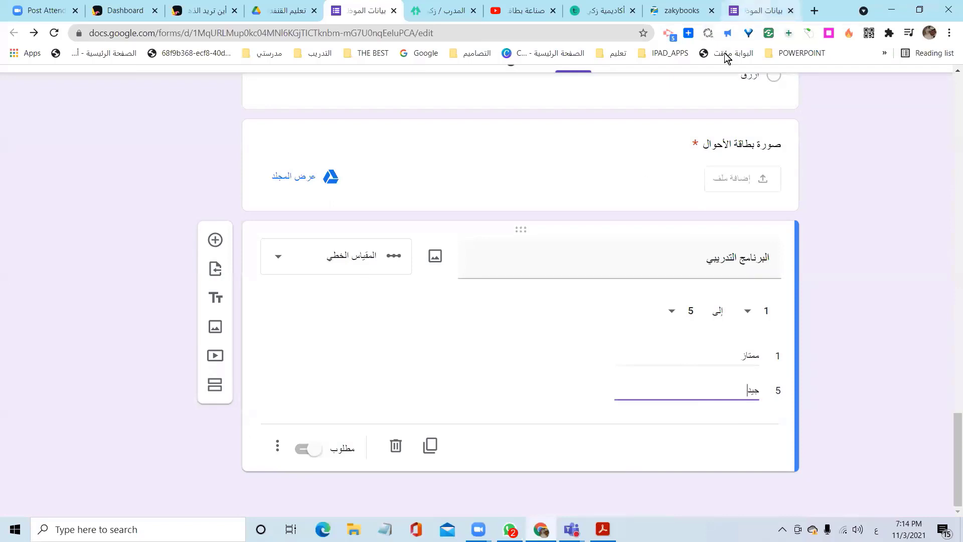
# - Switch to the live form, reload it, set فئة التعليم to بنات, and advance to its section
pyautogui.hotkey('ctrl', '9')
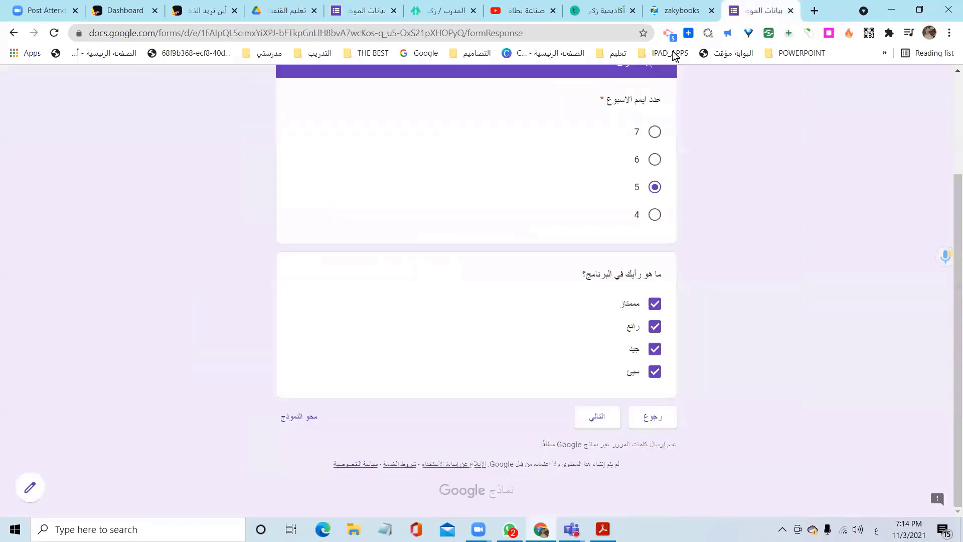
pyautogui.click(54, 31)
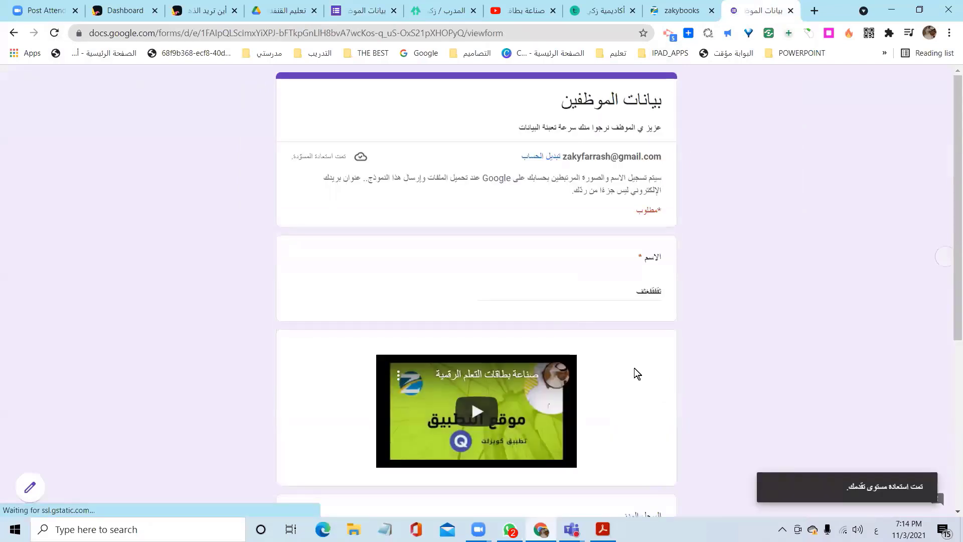
pyautogui.scroll(-5, 634, 369)
pyautogui.click(634, 372)
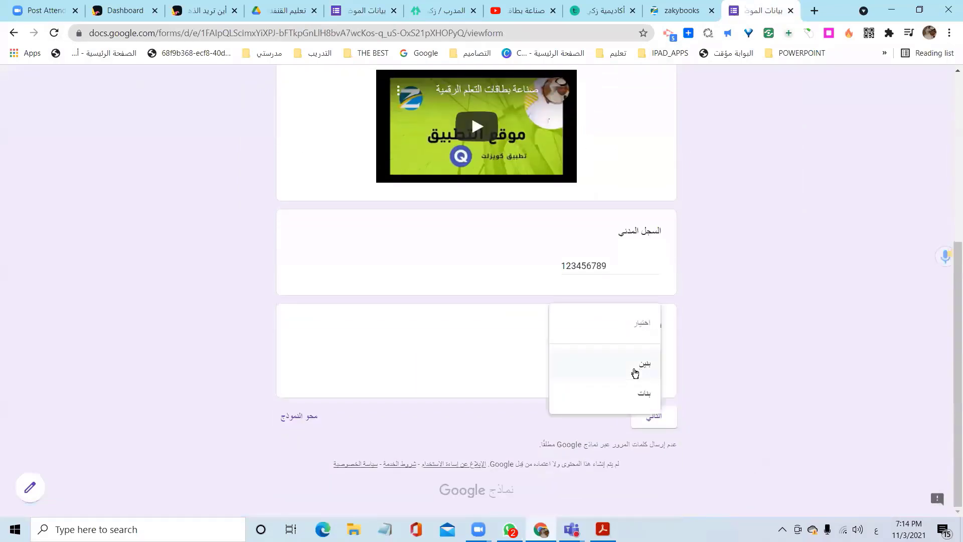
pyautogui.click(639, 399)
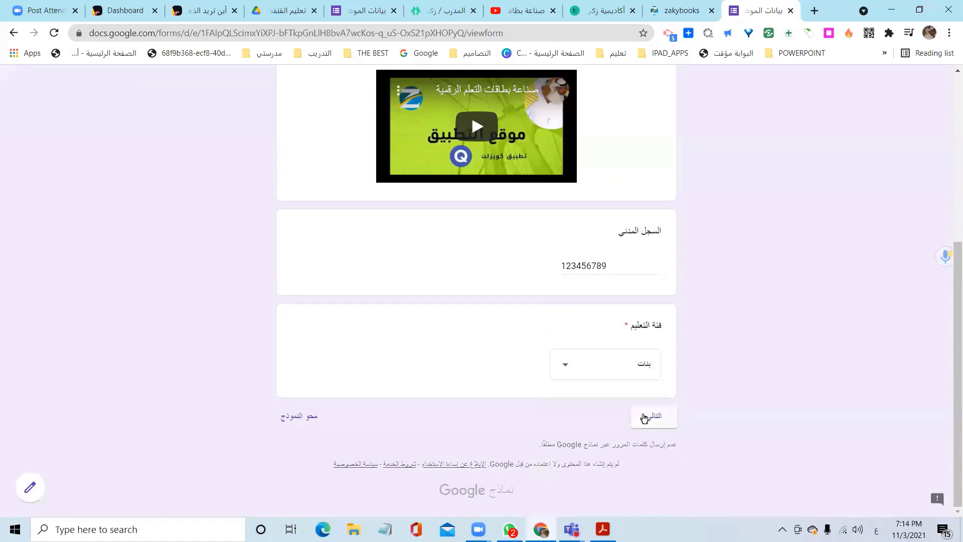
pyautogui.click(645, 417)
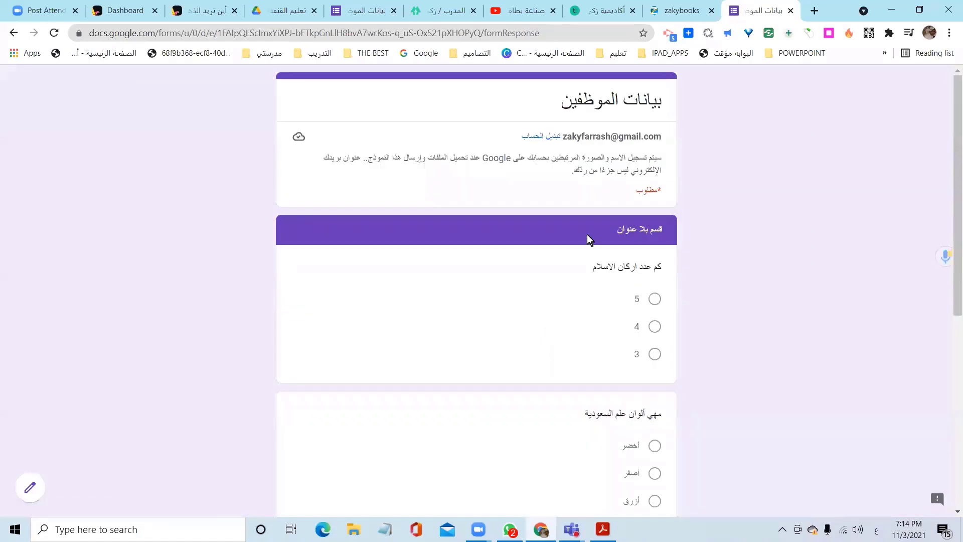
# - Review the section's questions and test the البرنامج التدريبي scale by choosing 5, finally selecting 1
pyautogui.scroll(-6, 587, 234)
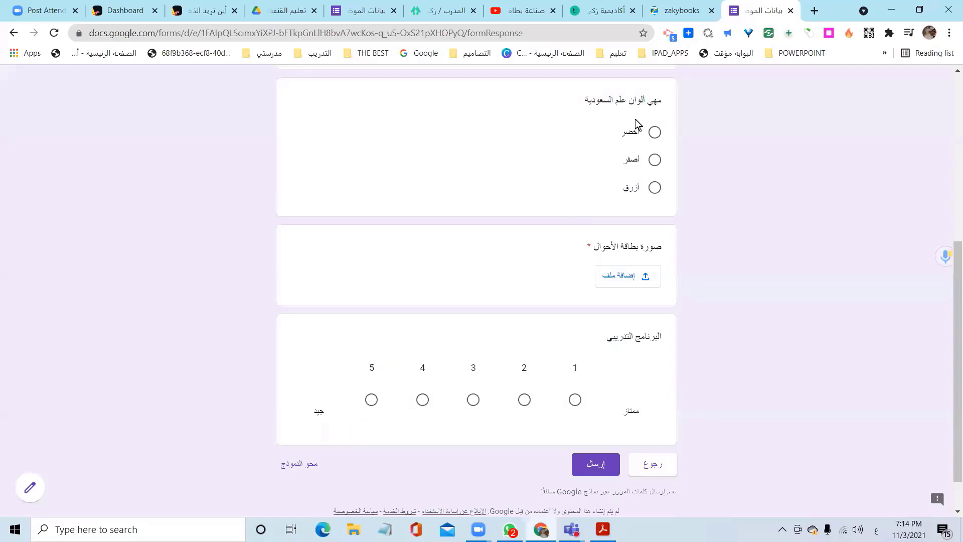
pyautogui.scroll(6, 666, 171)
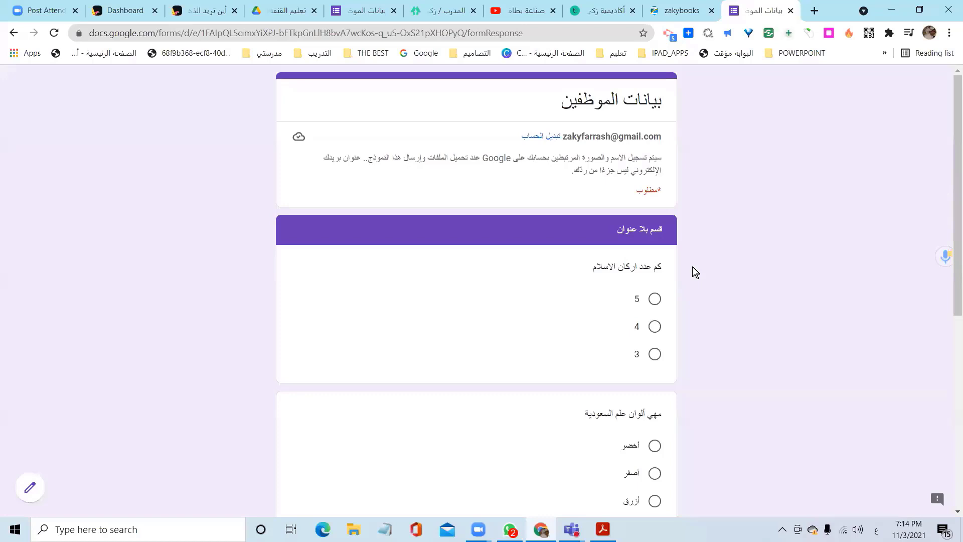
pyautogui.scroll(-5, 671, 379)
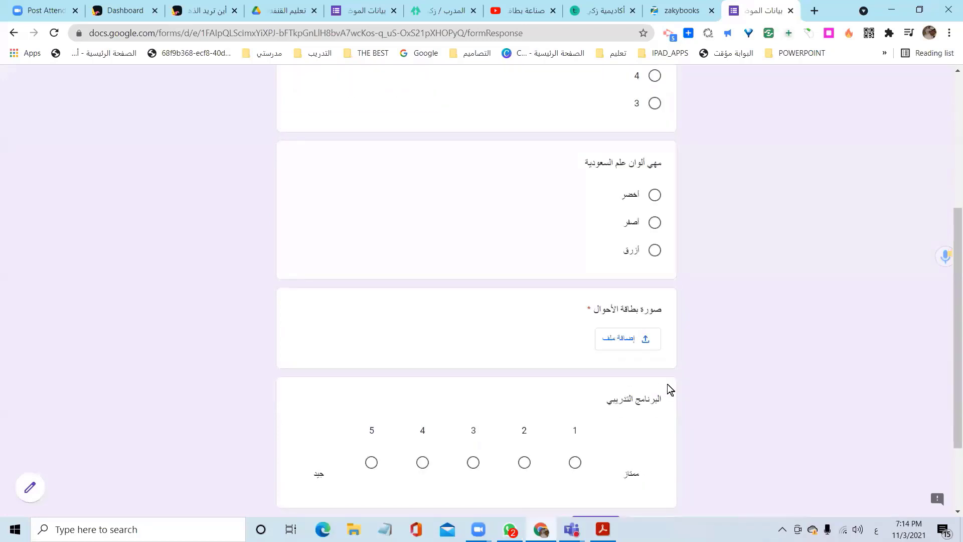
pyautogui.scroll(-2, 627, 376)
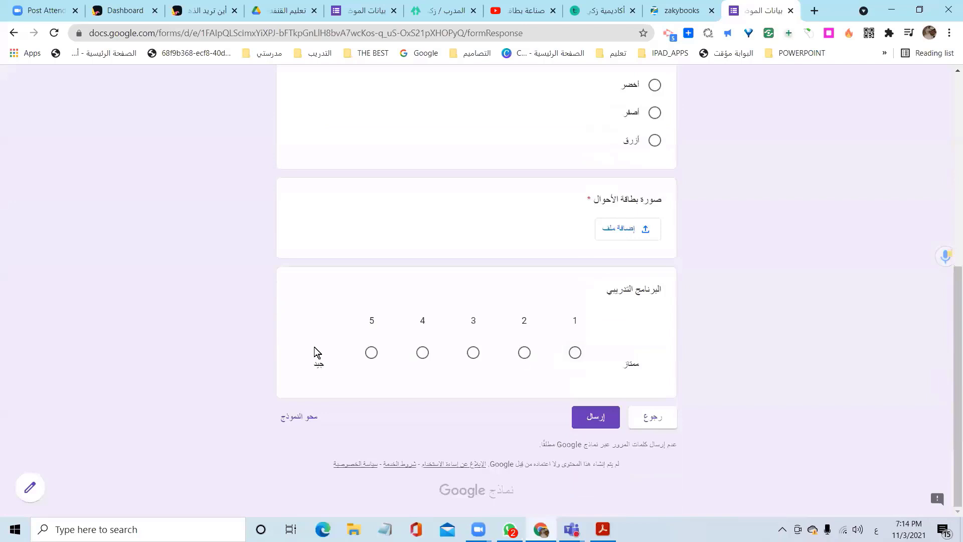
pyautogui.click(370, 354)
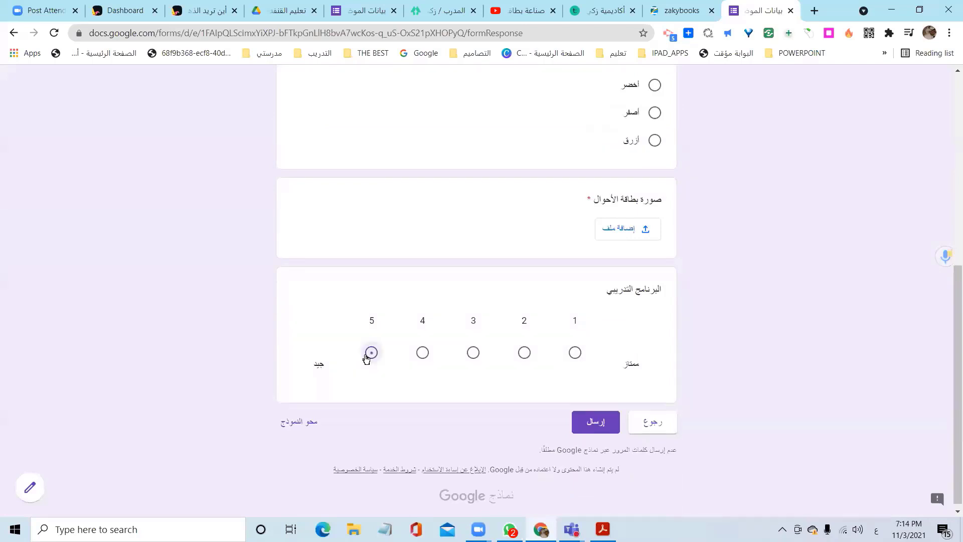
pyautogui.click(574, 354)
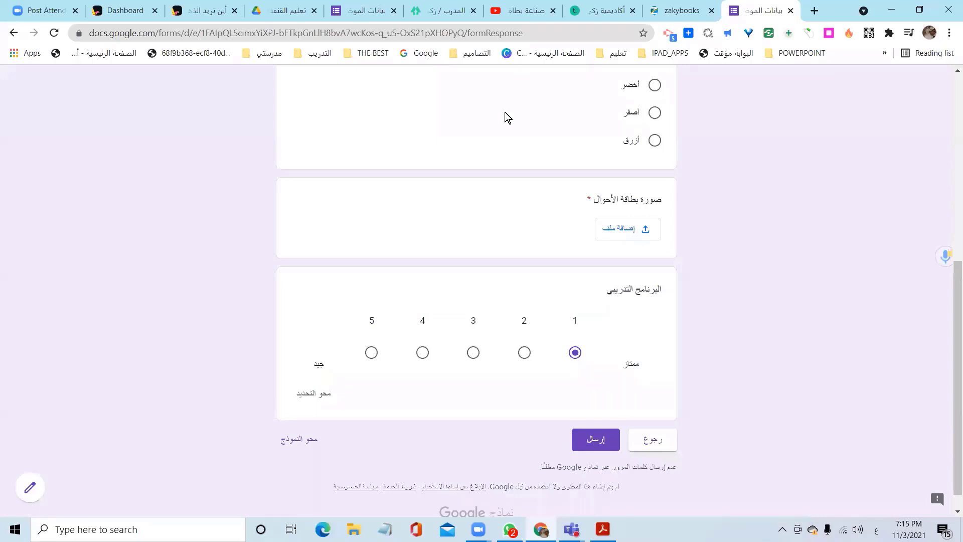
# - Return to the form editor and look through the question types for البرنامج التدريبي, keeping the linear scale
pyautogui.click(372, 16)
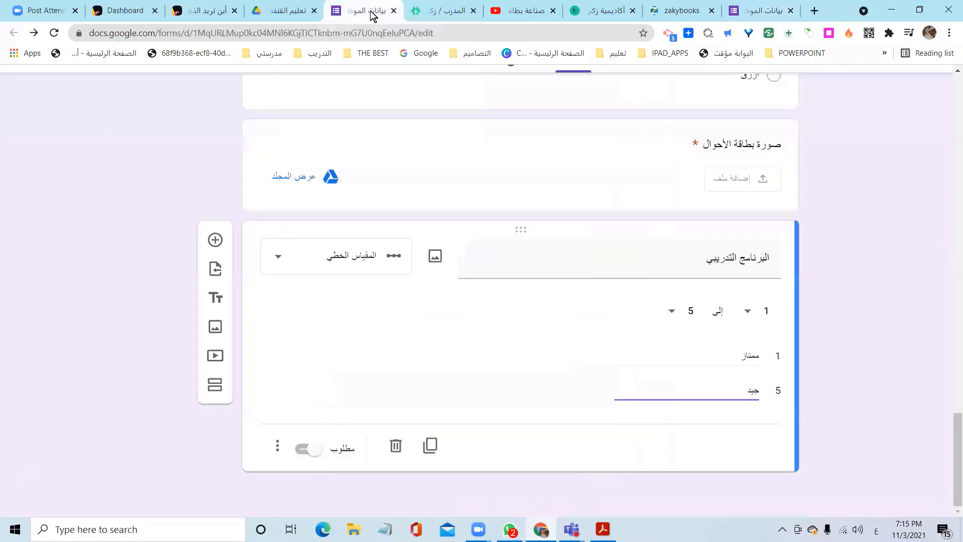
pyautogui.click(675, 167)
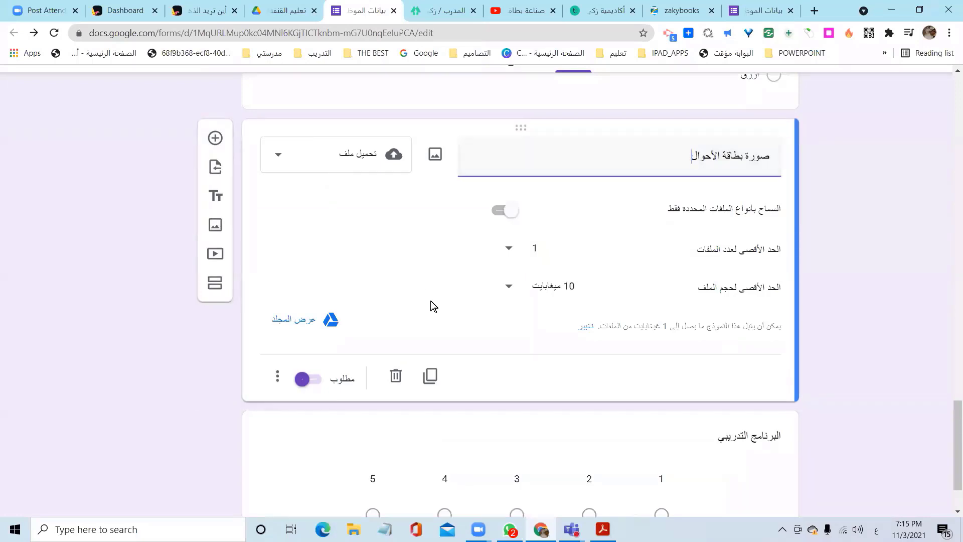
pyautogui.scroll(-3, 540, 372)
pyautogui.click(734, 344)
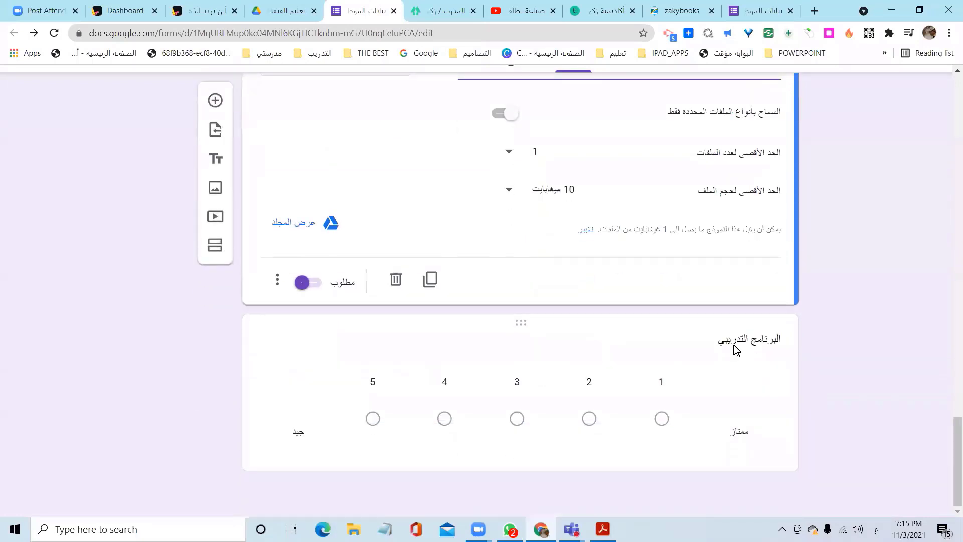
pyautogui.click(319, 257)
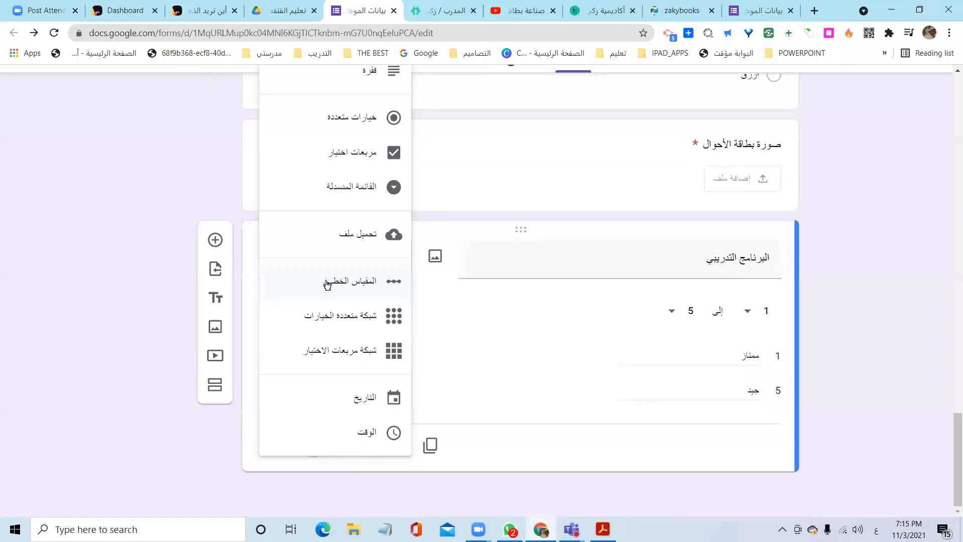
pyautogui.click(326, 284)
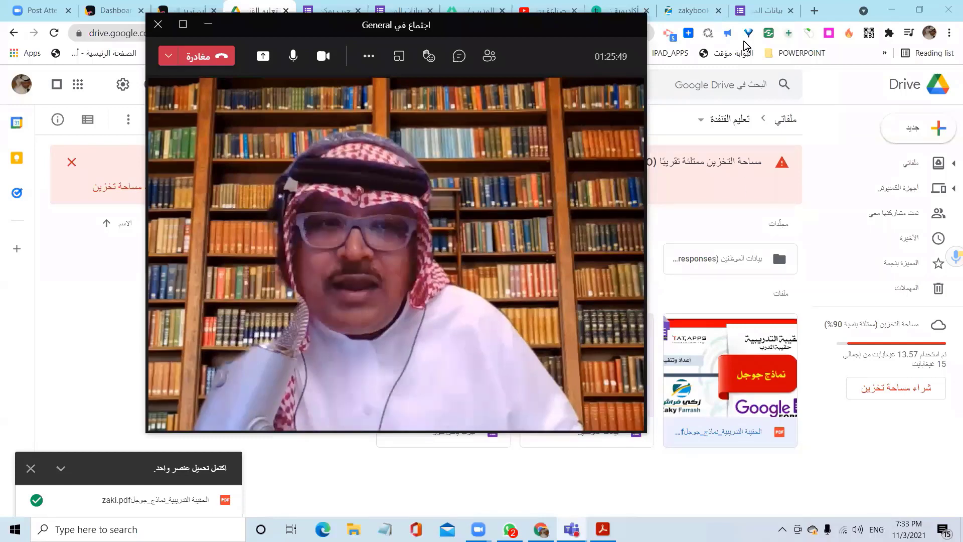
# - Switch to the جرب يمكن نفوز form and copy its shortened sharing link
pyautogui.click(752, 14)
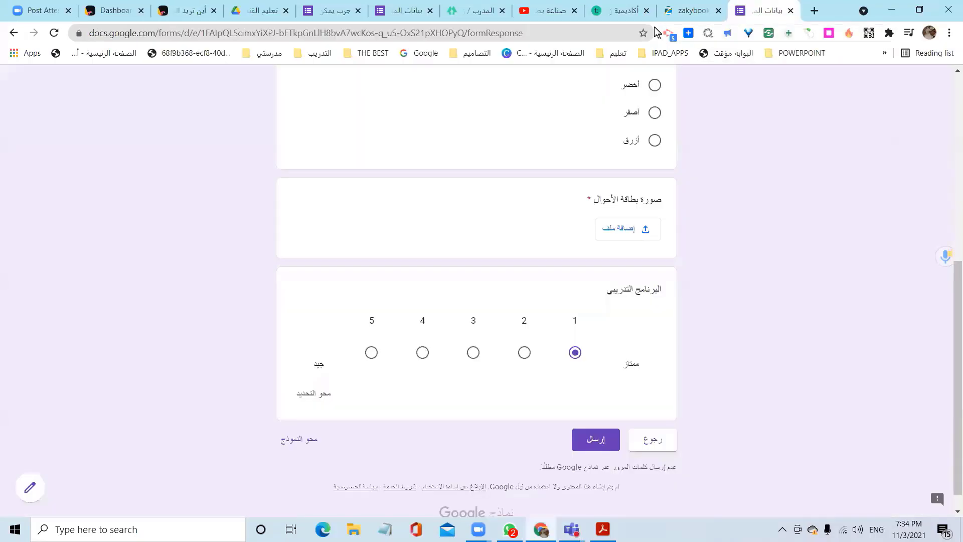
pyautogui.click(335, 11)
pyautogui.click(128, 83)
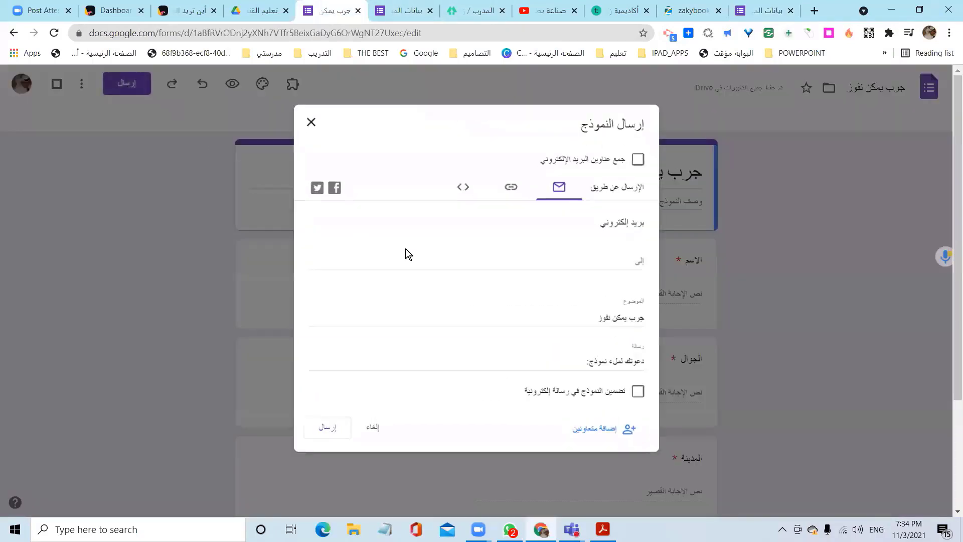
pyautogui.click(510, 190)
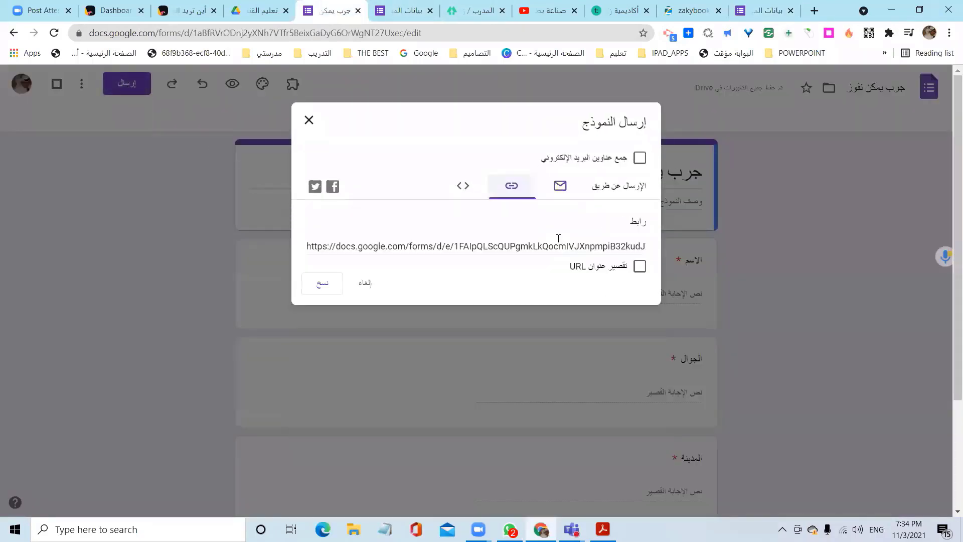
pyautogui.click(640, 267)
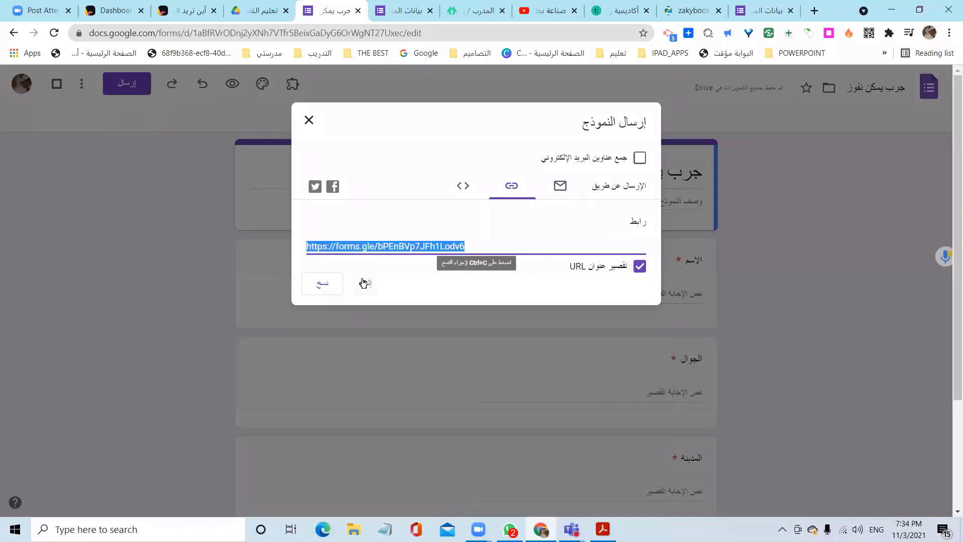
pyautogui.click(319, 285)
pyautogui.click(309, 121)
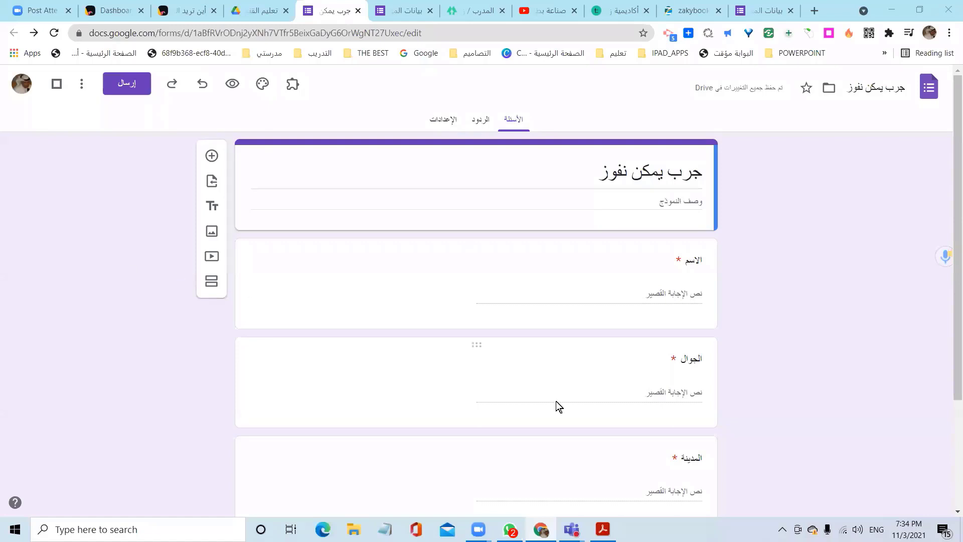
# - Look over the جرب يمكن نفوز questions, the live بيانات الموظفين section, and the بيانات الموظفين questions in the editor
pyautogui.scroll(-3, 556, 401)
pyautogui.scroll(3, 555, 401)
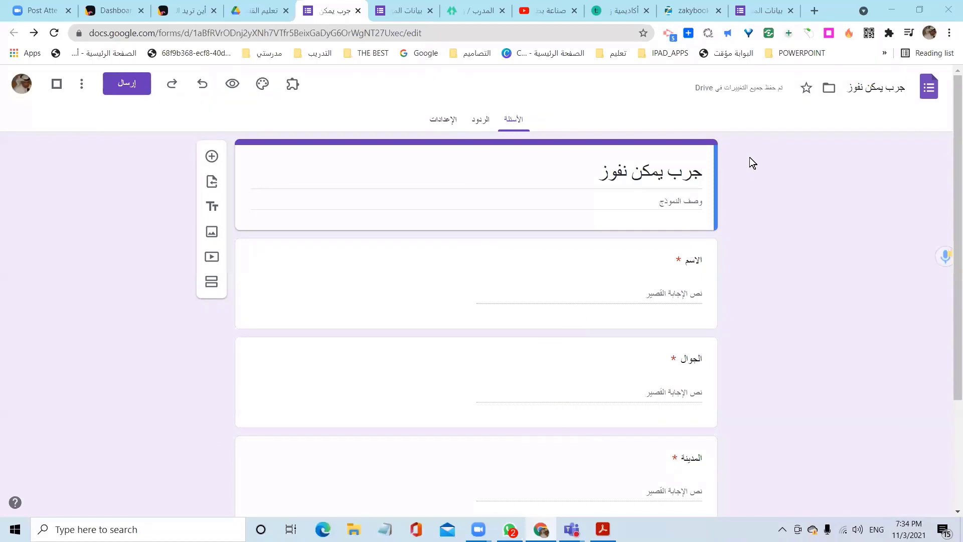
pyautogui.click(767, 12)
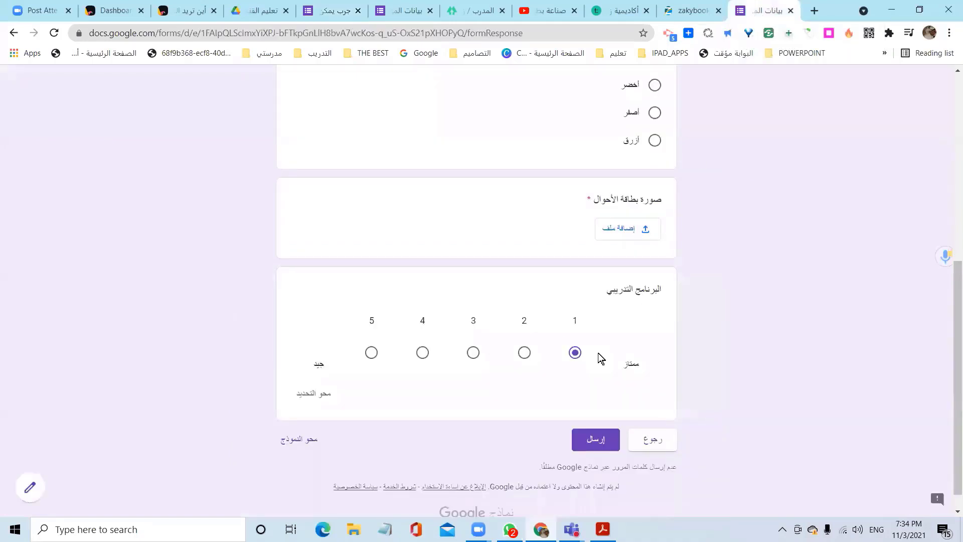
pyautogui.scroll(8, 598, 353)
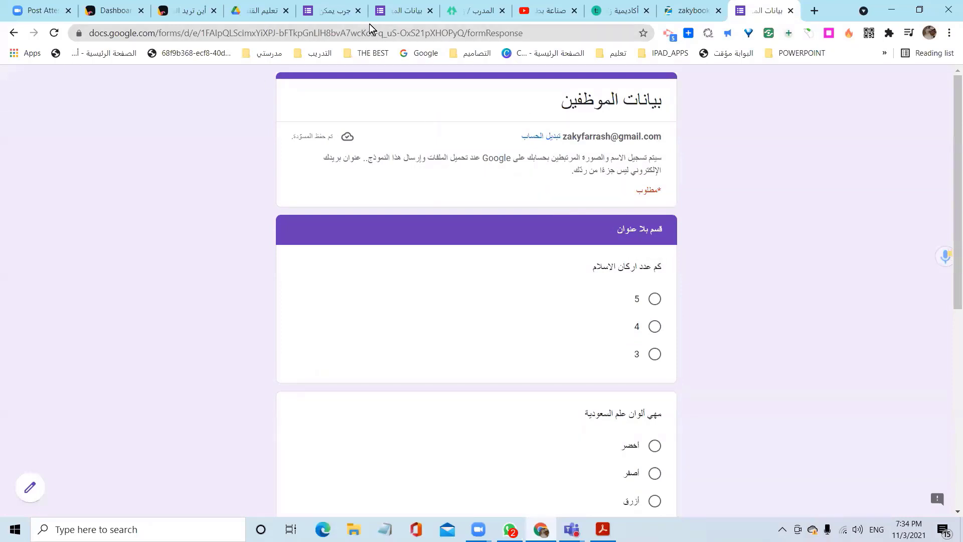
pyautogui.click(408, 13)
pyautogui.scroll(10, 852, 279)
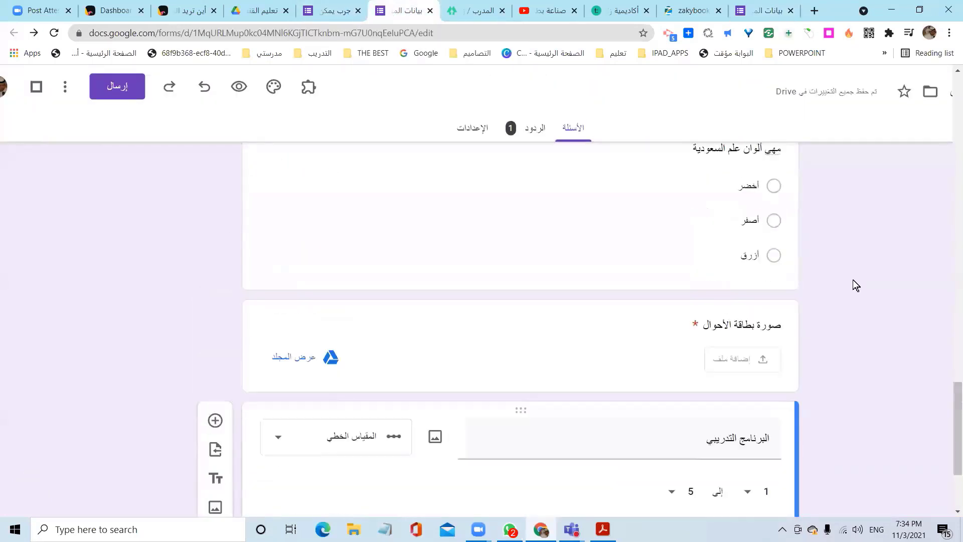
pyautogui.scroll(10, 853, 279)
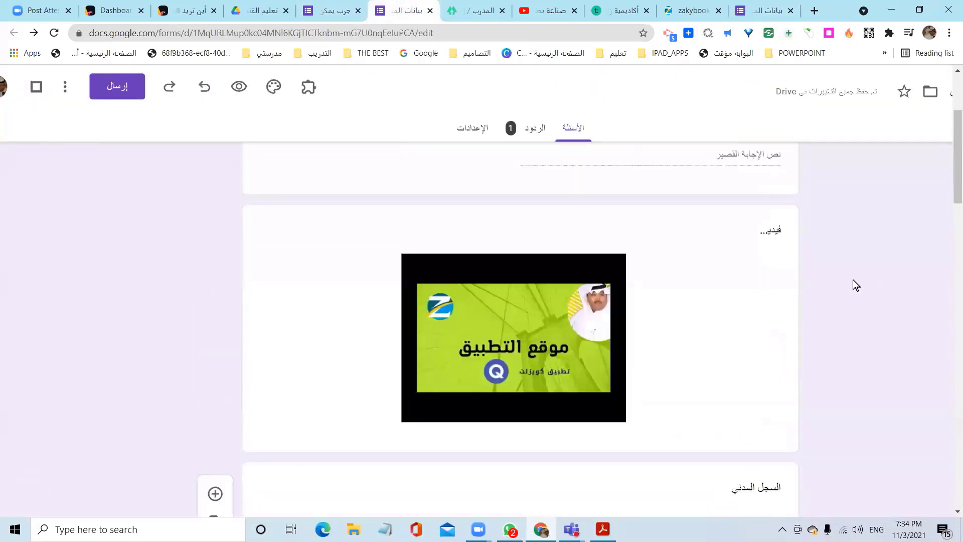
pyautogui.scroll(-4, 741, 234)
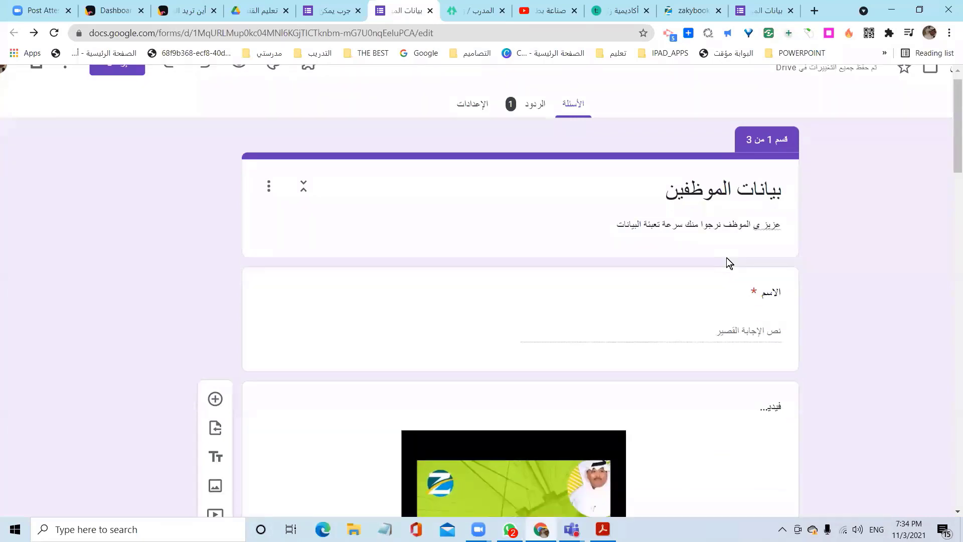
pyautogui.scroll(-5, 613, 269)
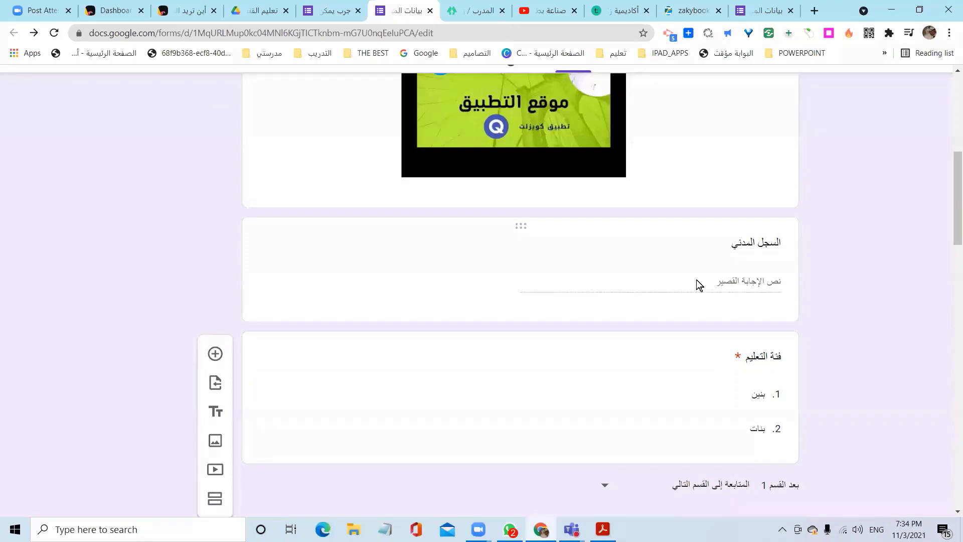
# - Review the بيانات الموظفين questions across its three sections, from السجل المدني down to صورة بطاقة الأحوال
pyautogui.scroll(-4, 697, 279)
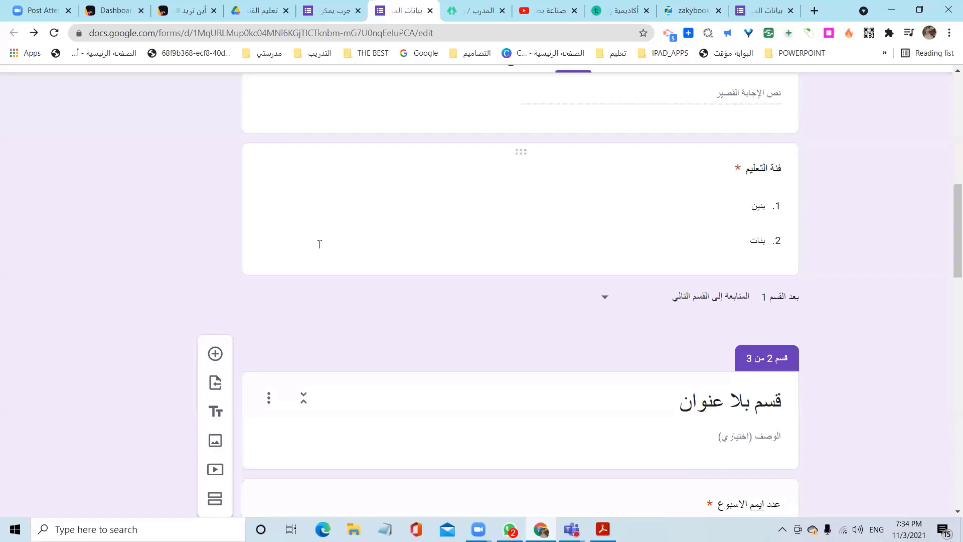
pyautogui.scroll(-5, 548, 305)
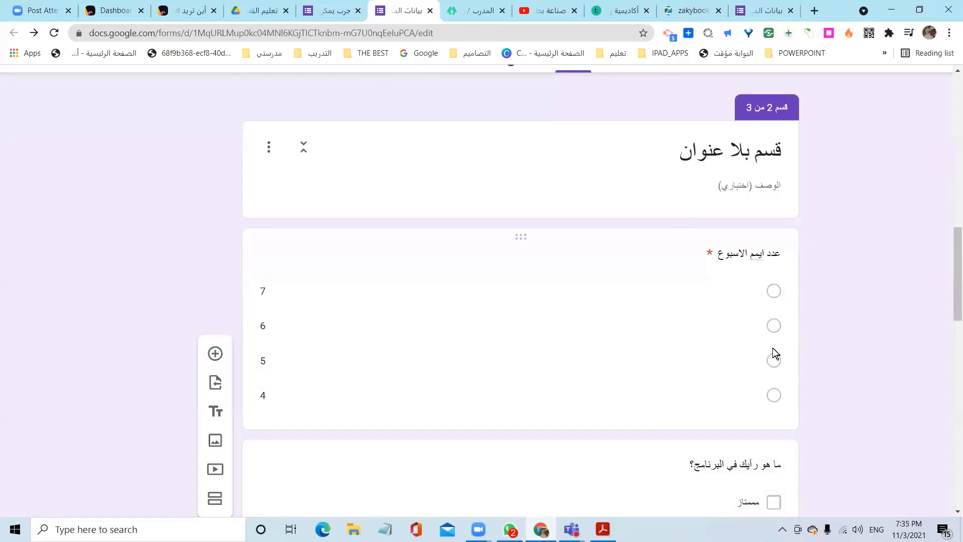
pyautogui.scroll(-6, 766, 315)
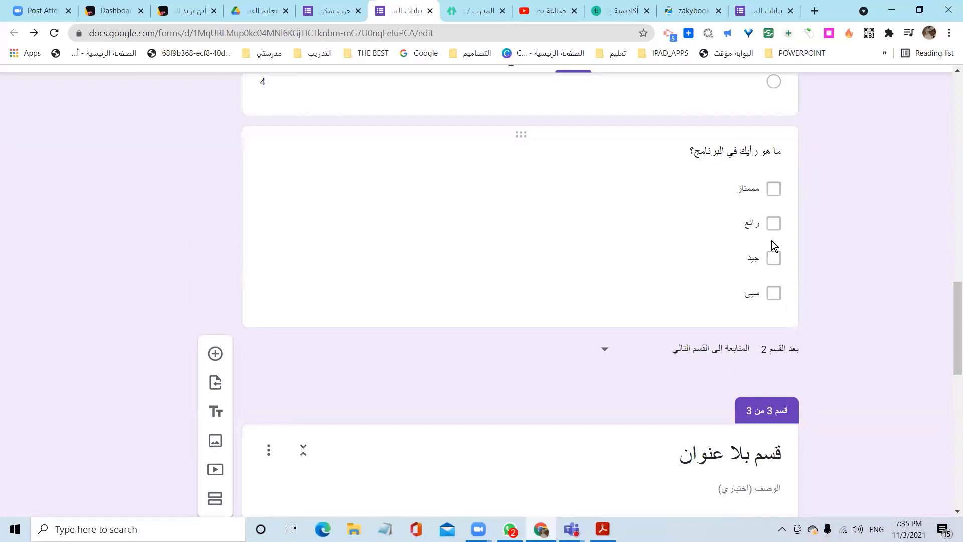
pyautogui.click(739, 162)
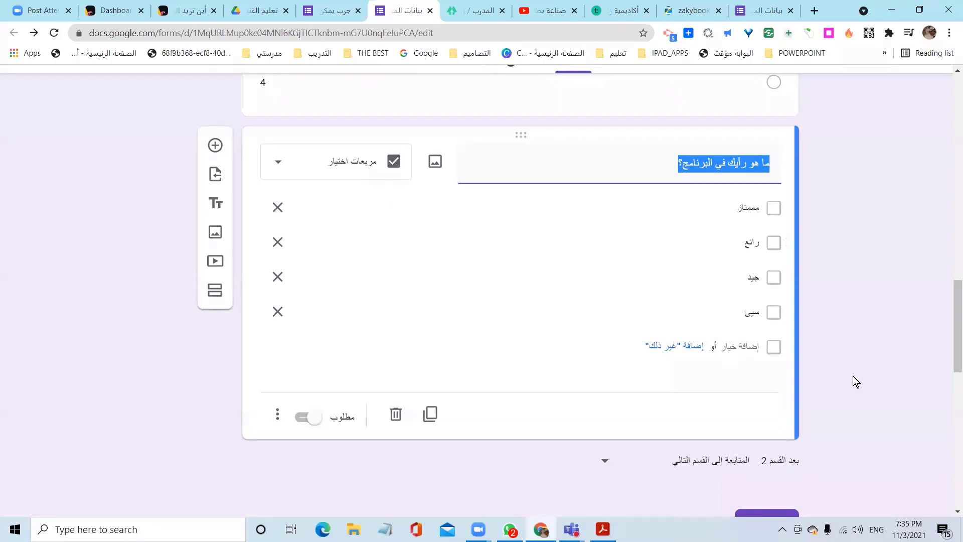
pyautogui.scroll(-5, 785, 327)
pyautogui.scroll(-4, 783, 329)
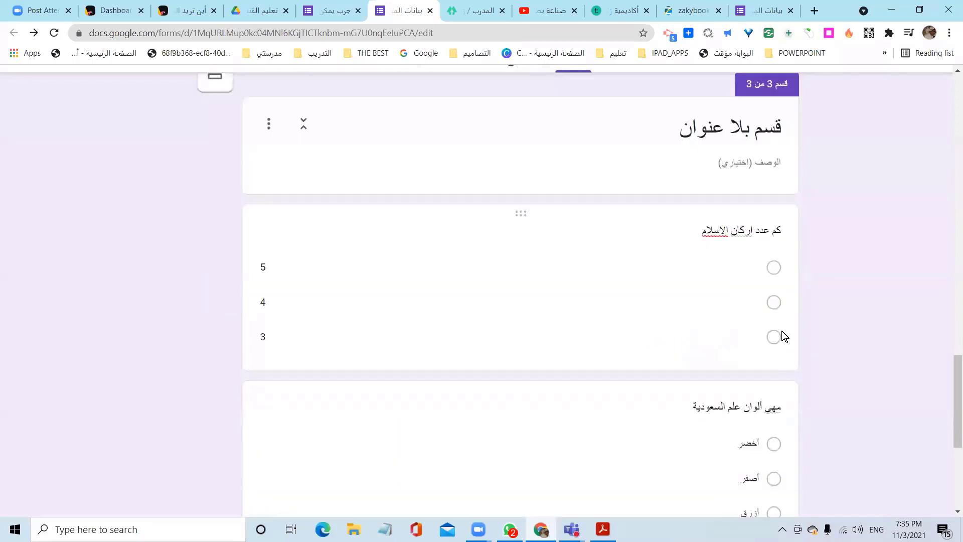
pyautogui.click(677, 241)
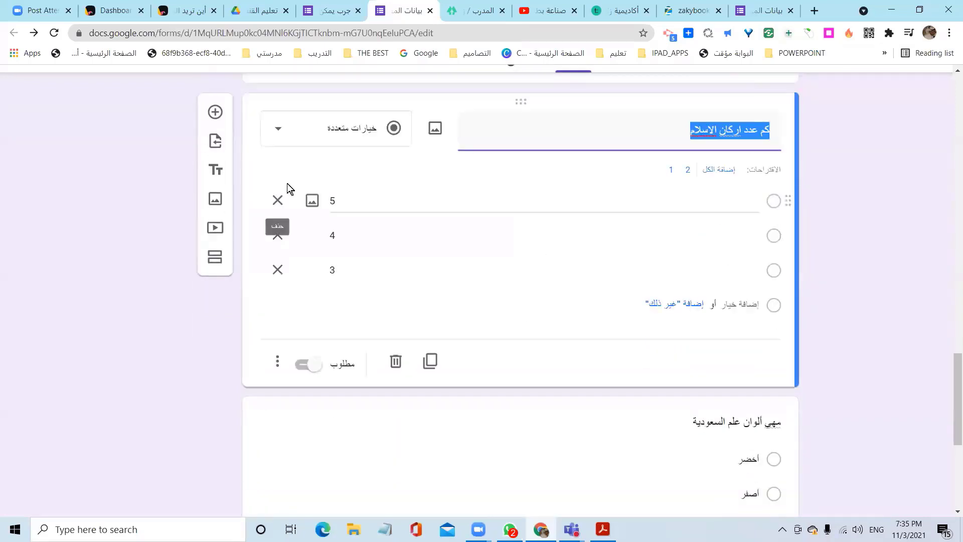
pyautogui.scroll(-3, 631, 426)
pyautogui.click(637, 405)
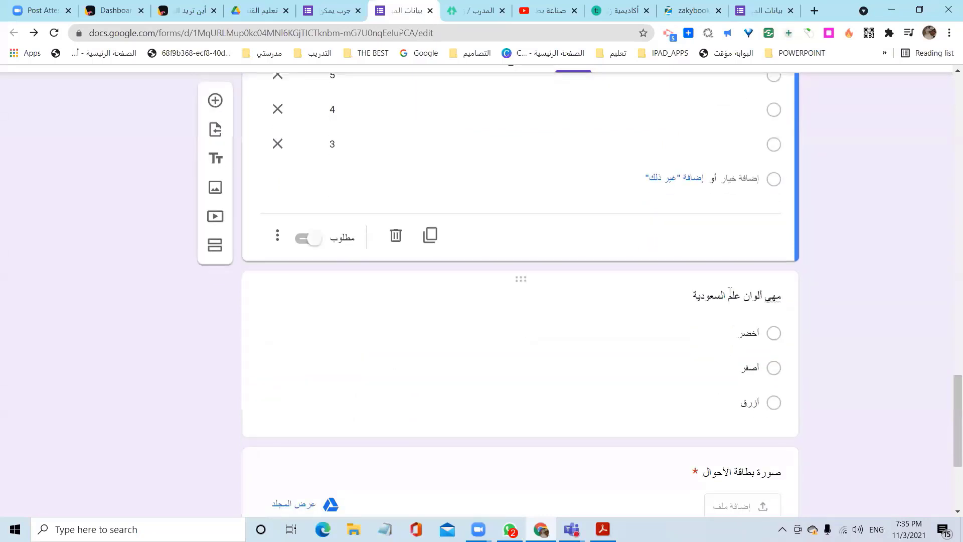
pyautogui.scroll(-4, 467, 271)
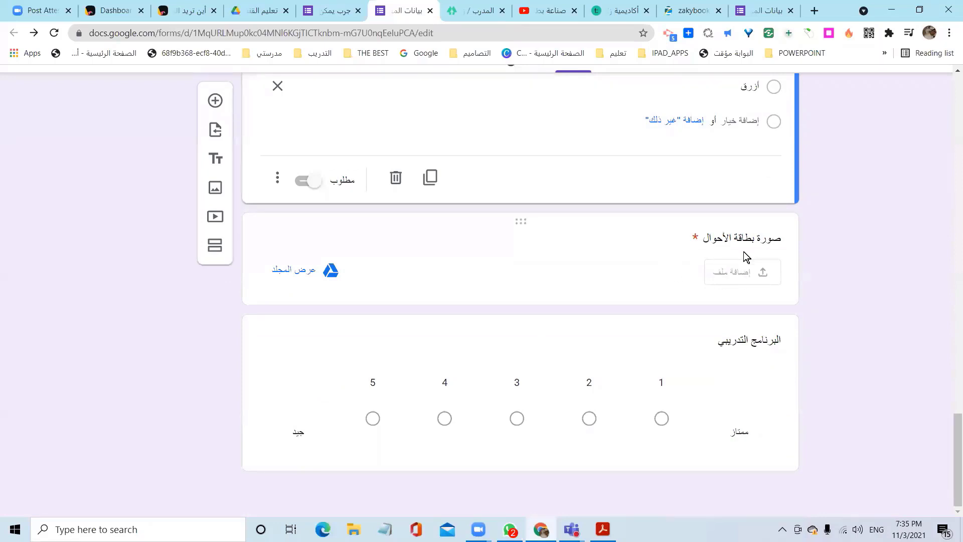
# - Check the question types available for البرنامج التدريبي, keeping the linear scale, and look back over the form up to section 2
pyautogui.click(743, 367)
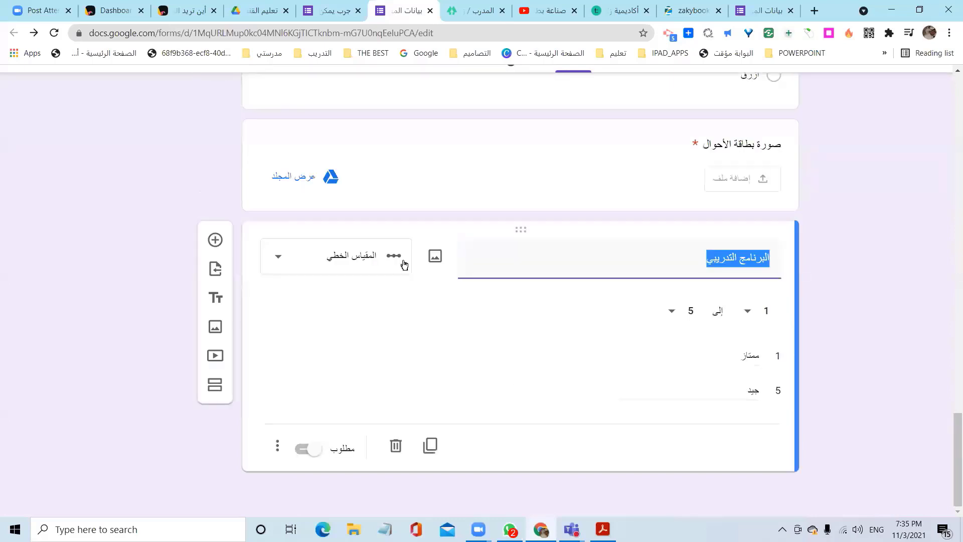
pyautogui.click(377, 257)
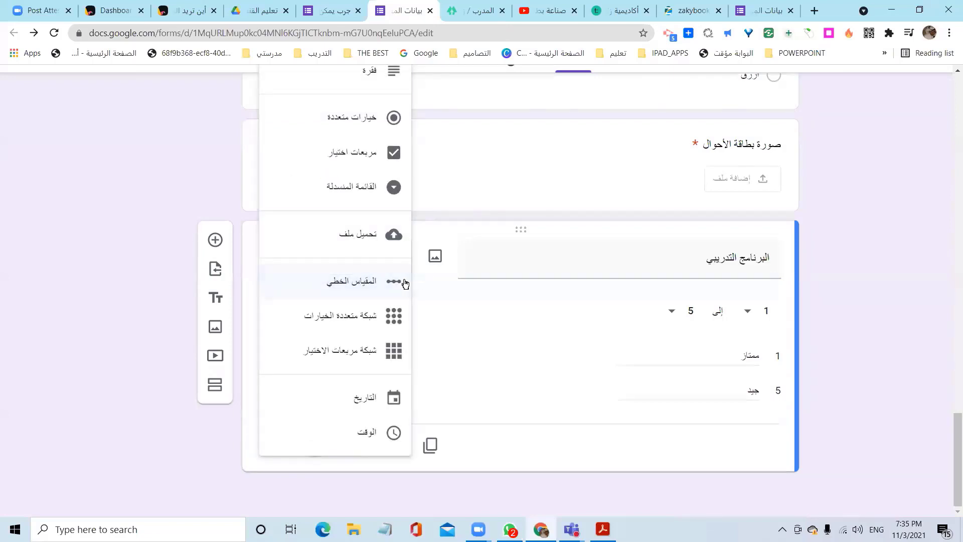
pyautogui.click(657, 273)
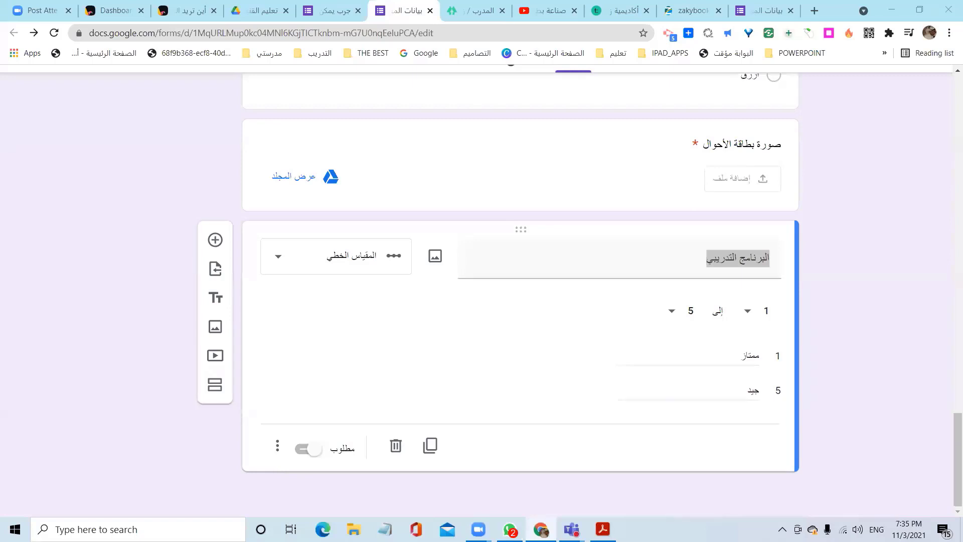
pyautogui.scroll(5, 600, 267)
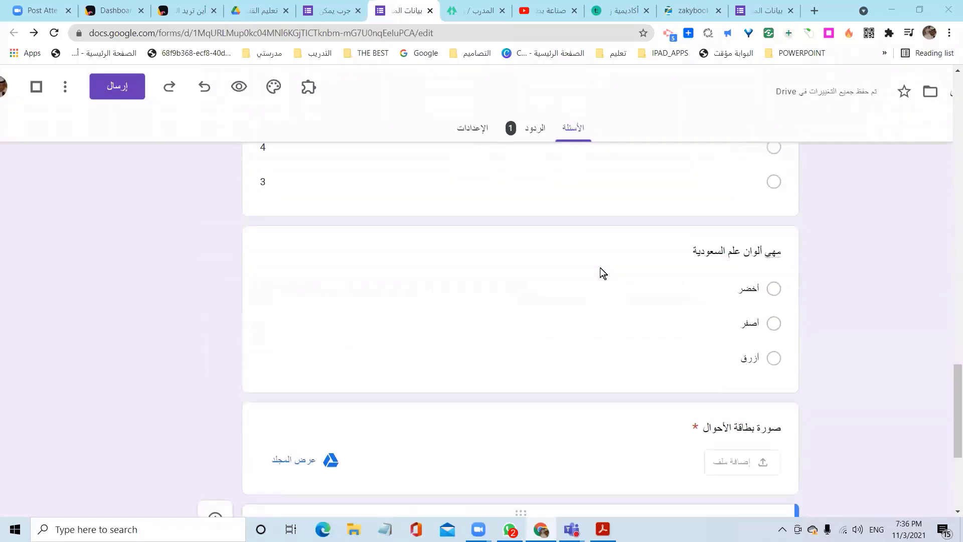
pyautogui.scroll(9, 600, 267)
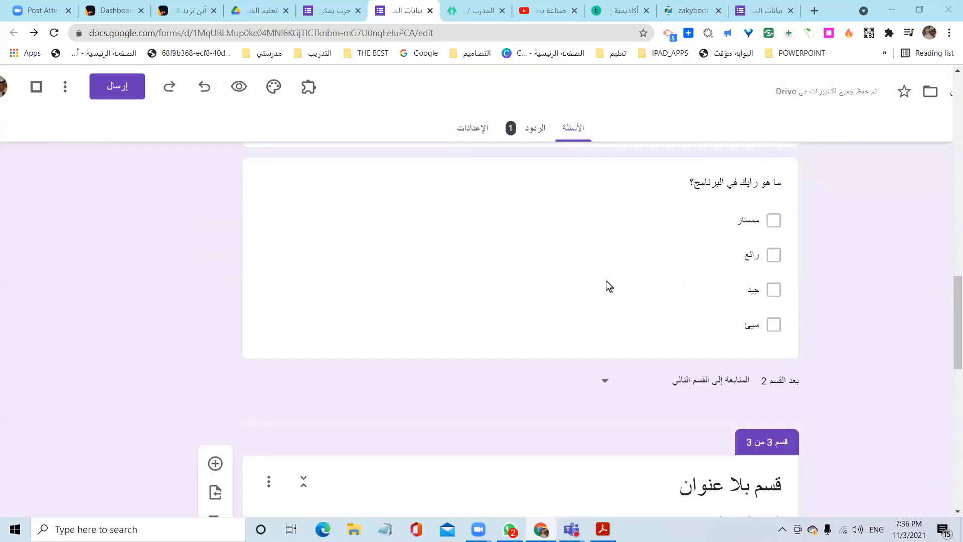
pyautogui.scroll(8, 606, 281)
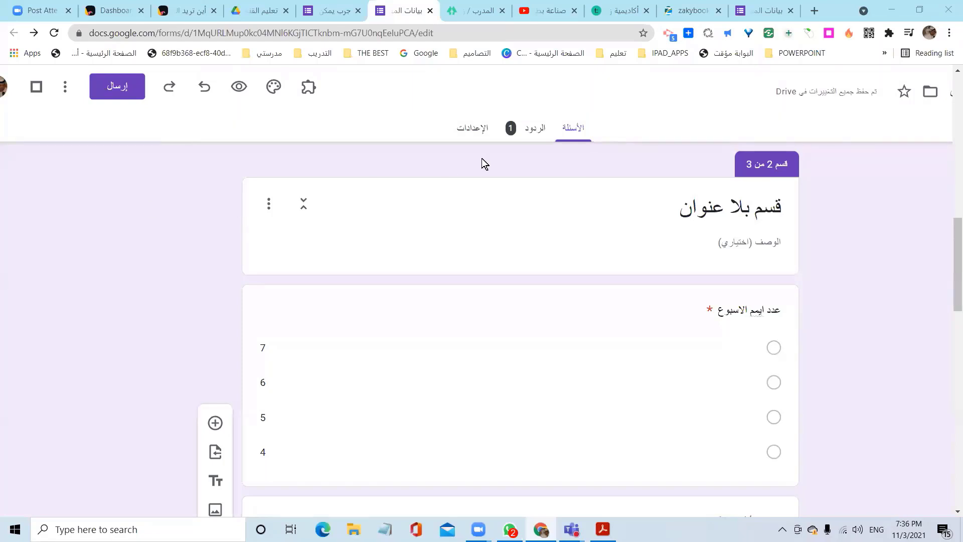
# - Switch to YouTube and search for the trainer's channel by the trainer's full name
pyautogui.click(552, 9)
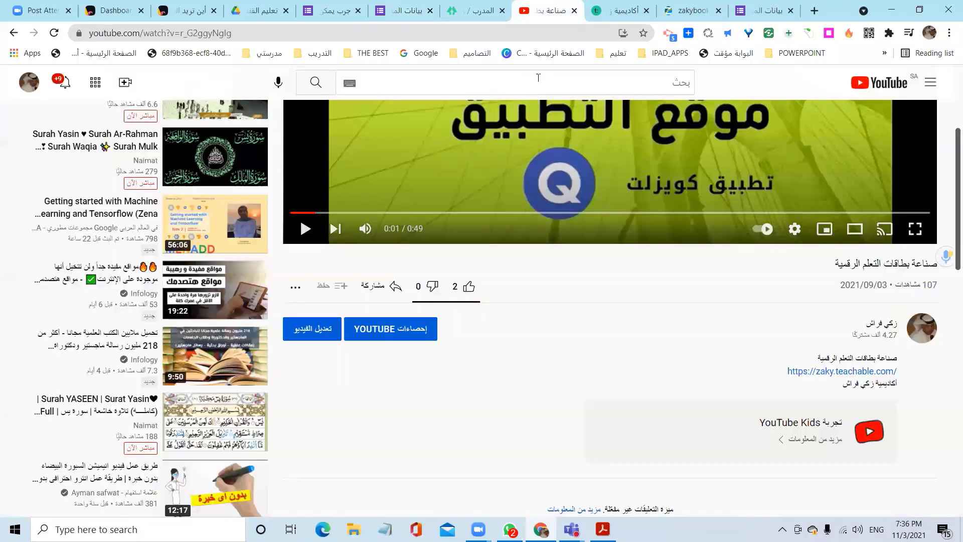
pyautogui.click(538, 78)
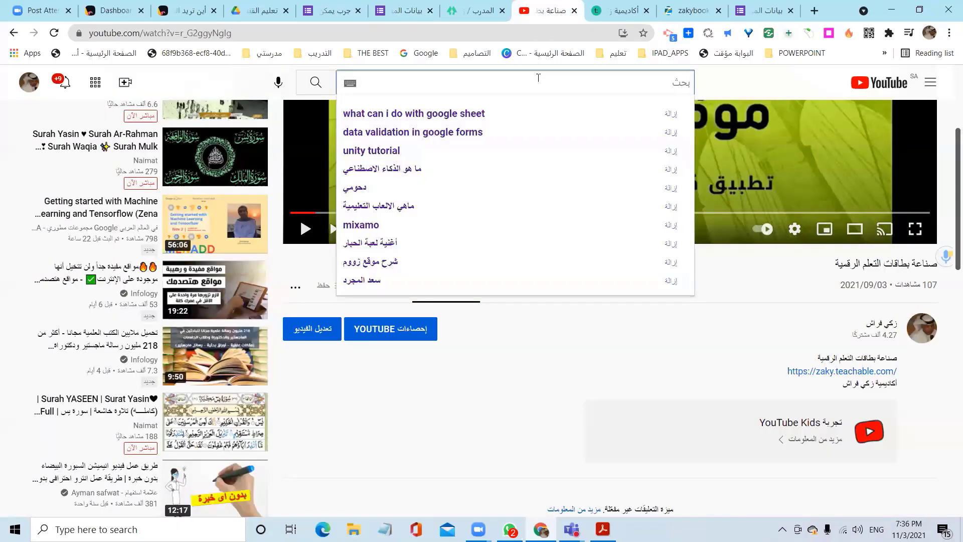
pyautogui.hotkey('alt', 'shift')
pyautogui.write('زكي فا')
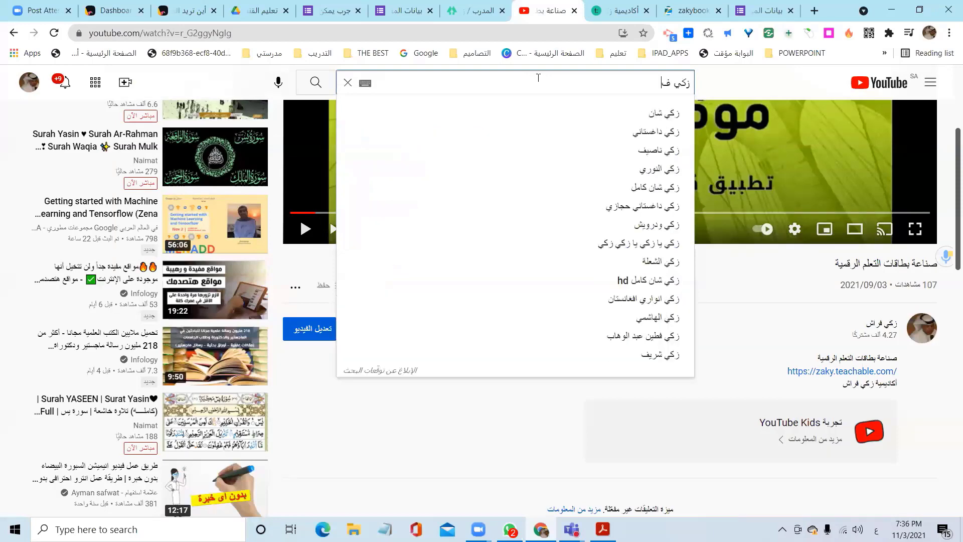
pyautogui.press('BackSpace')
pyautogui.write('راش')
pyautogui.press('Return')
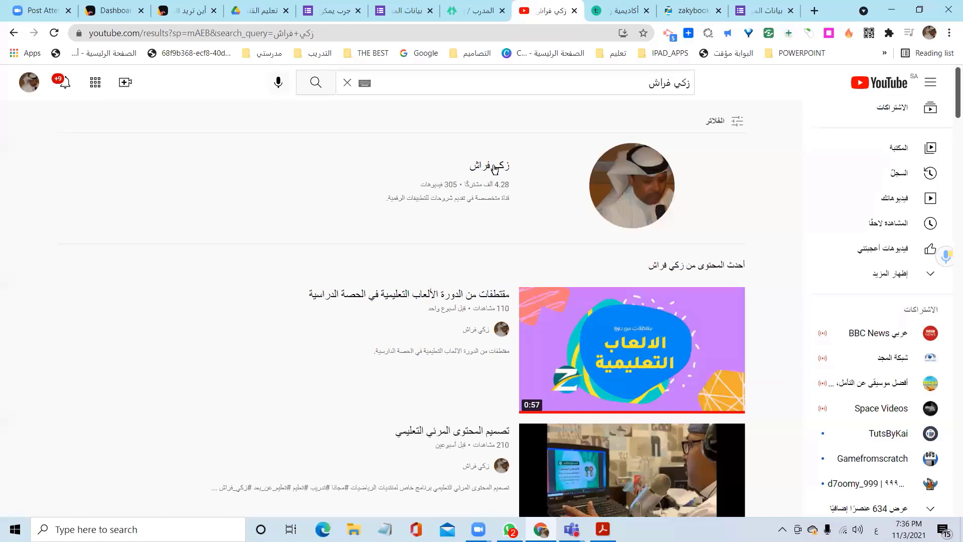
# - Open the trainer's channel from the search results and look through its uploaded videos and Shorts
pyautogui.click(495, 169)
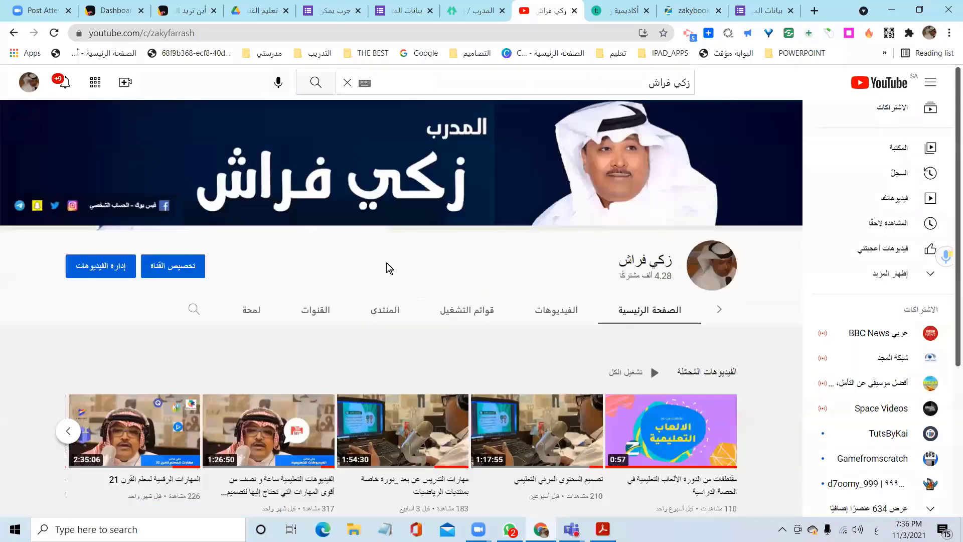
pyautogui.scroll(-4, 650, 363)
pyautogui.scroll(4, 651, 364)
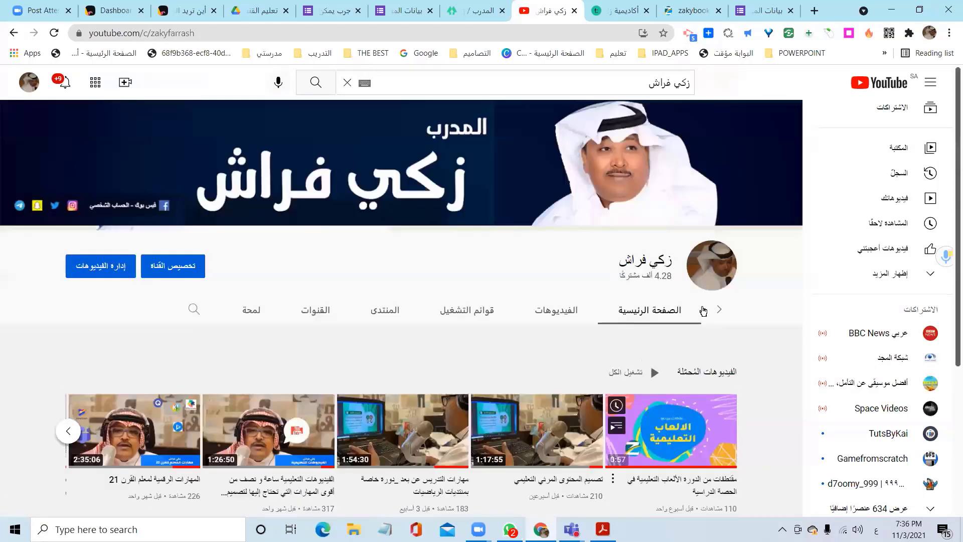
pyautogui.scroll(-2, 702, 314)
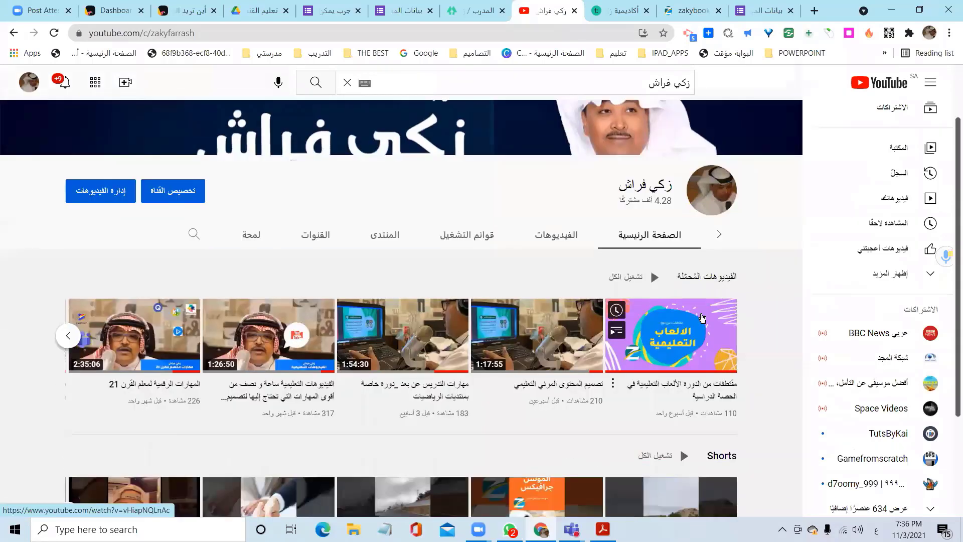
pyautogui.scroll(-1, 702, 317)
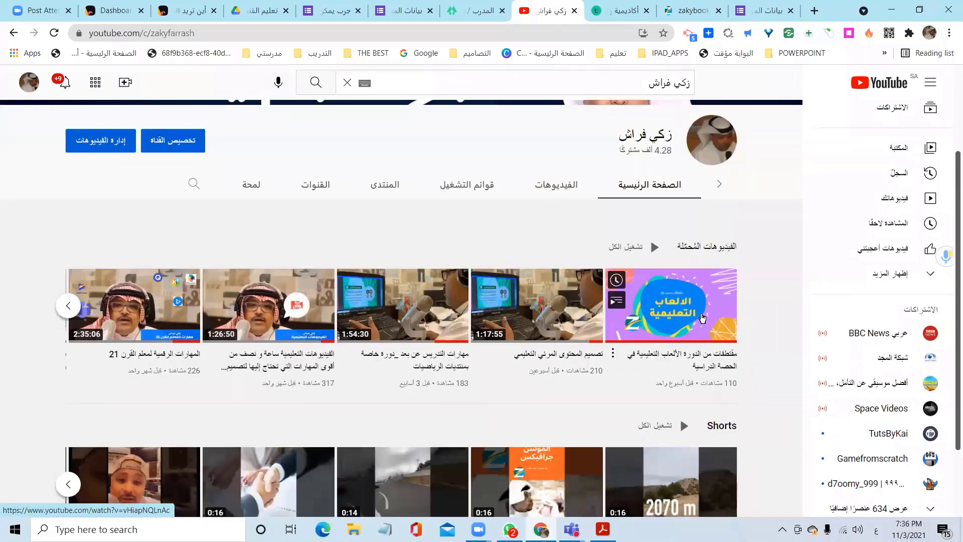
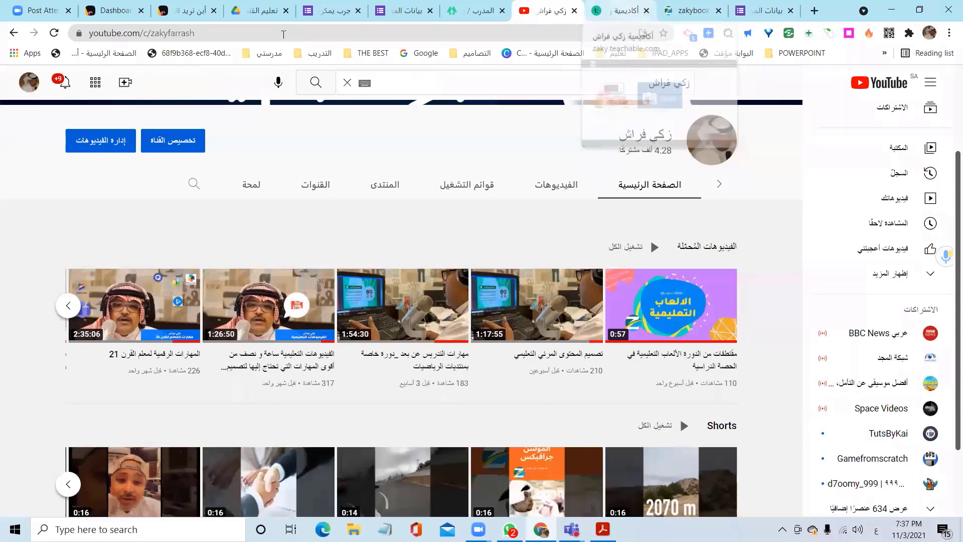
# - Switch to the trainer's academy site and load the trainer's already visited Linktree profile in its place
pyautogui.hotkey('ctrl', 'Tab')
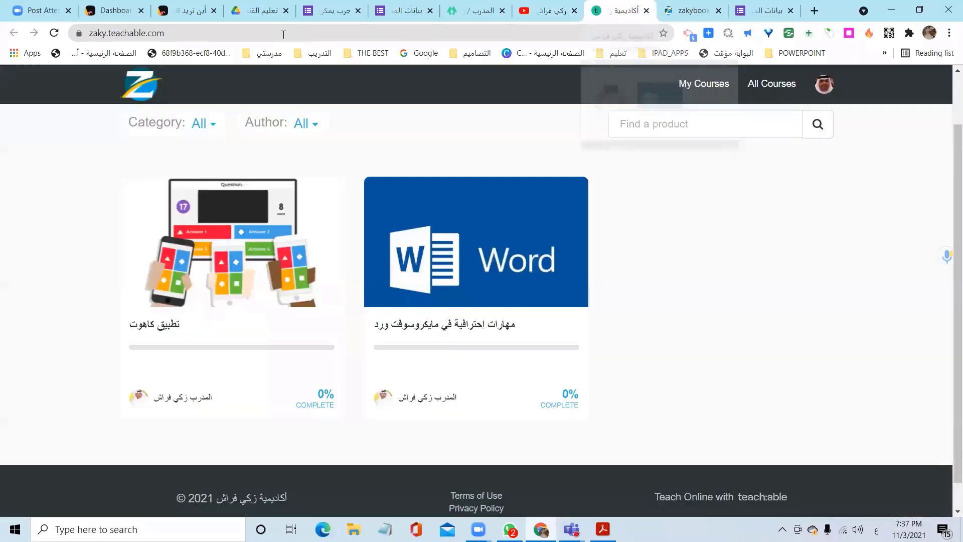
pyautogui.click(283, 34)
pyautogui.press('BackSpace')
pyautogui.write('li')
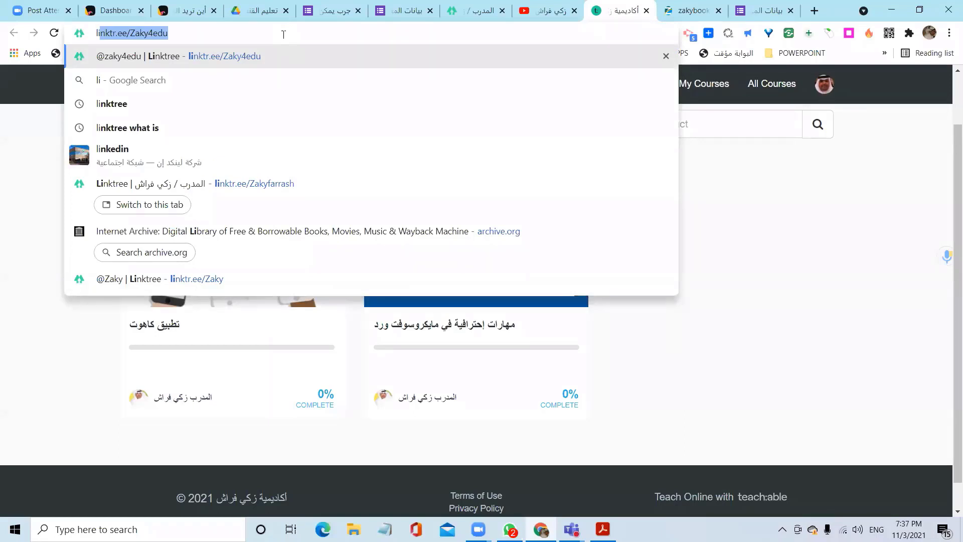
pyautogui.press('Down')
pyautogui.press('Down')
pyautogui.press('Down')
pyautogui.press('Down')
pyautogui.press('Down')
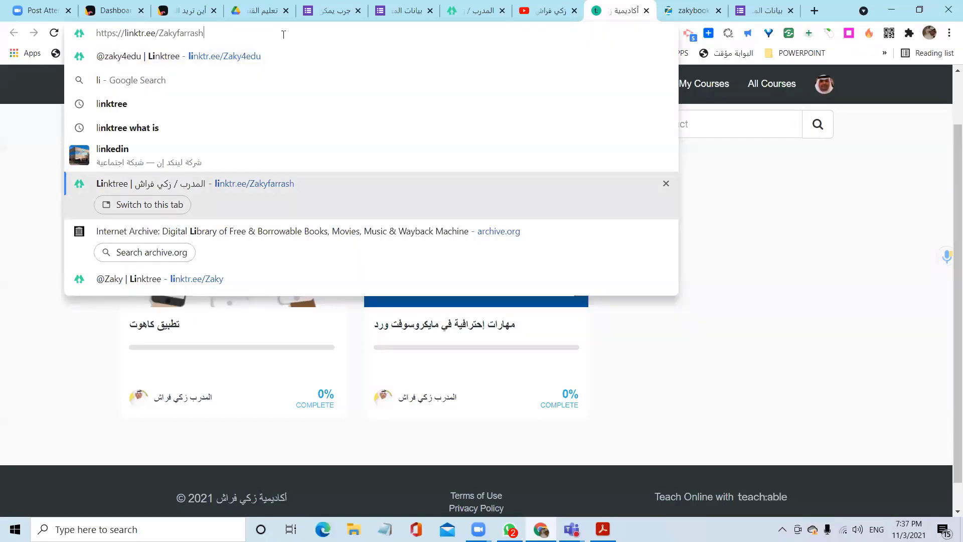
pyautogui.press('Return')
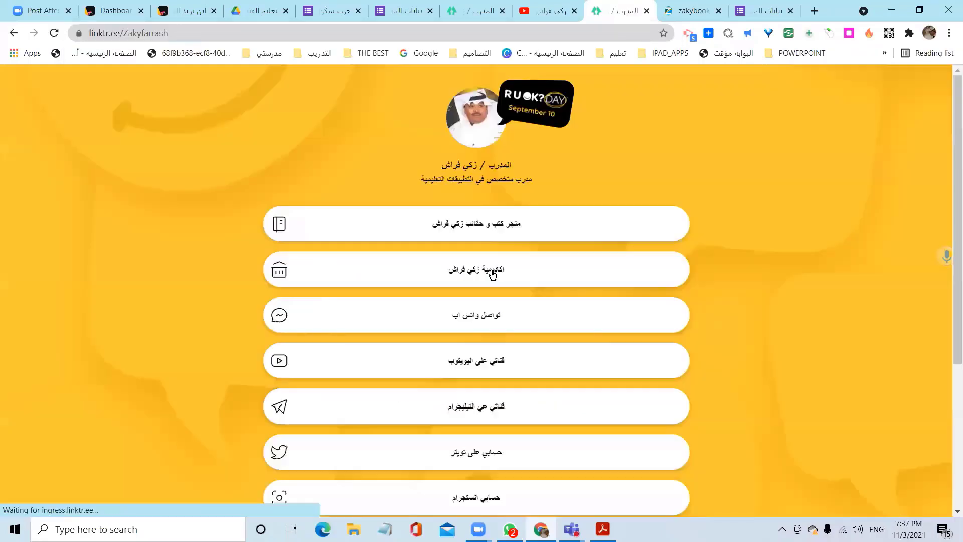
# - Examine the Linktree profile's store, academy and channel links, then the row of social media icons up close
pyautogui.scroll(-3, 492, 273)
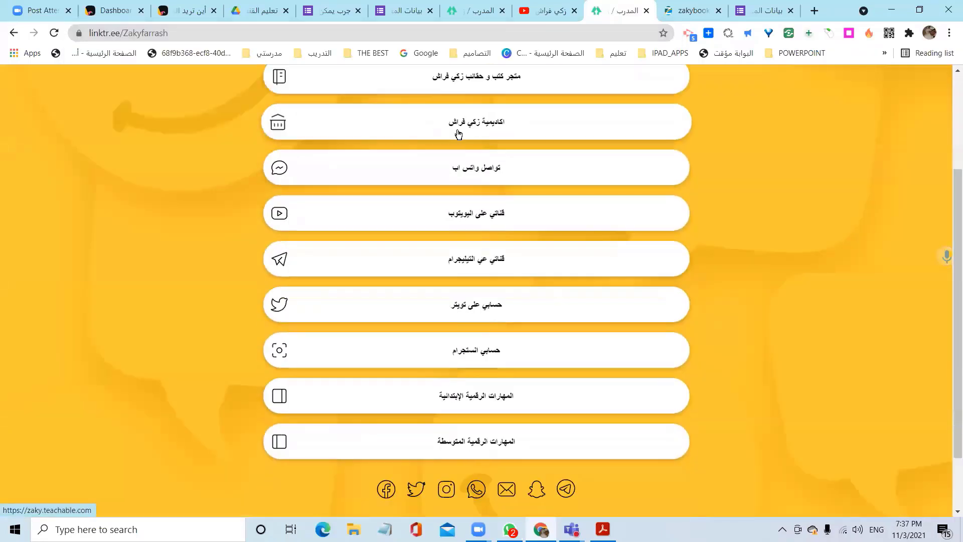
pyautogui.scroll(-1, 466, 141)
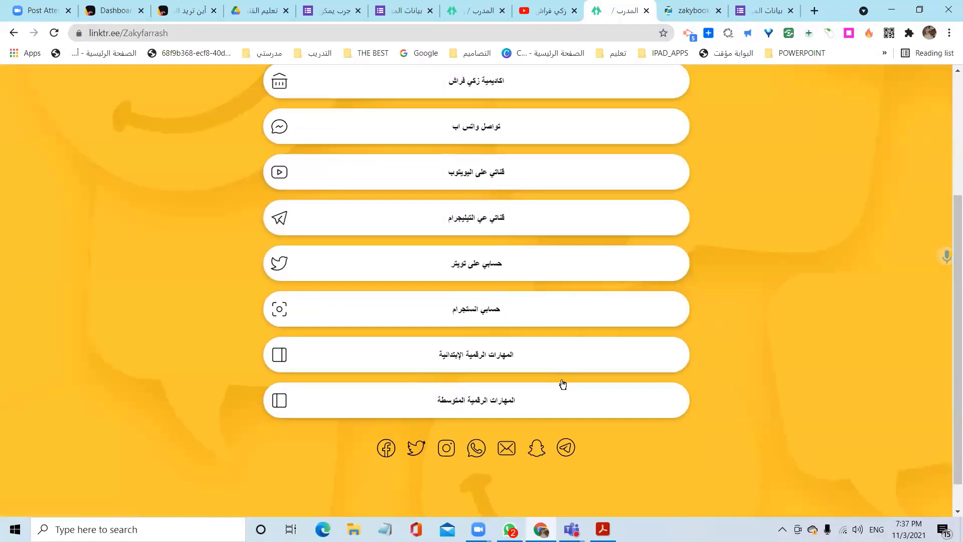
pyautogui.scroll(-1, 560, 386)
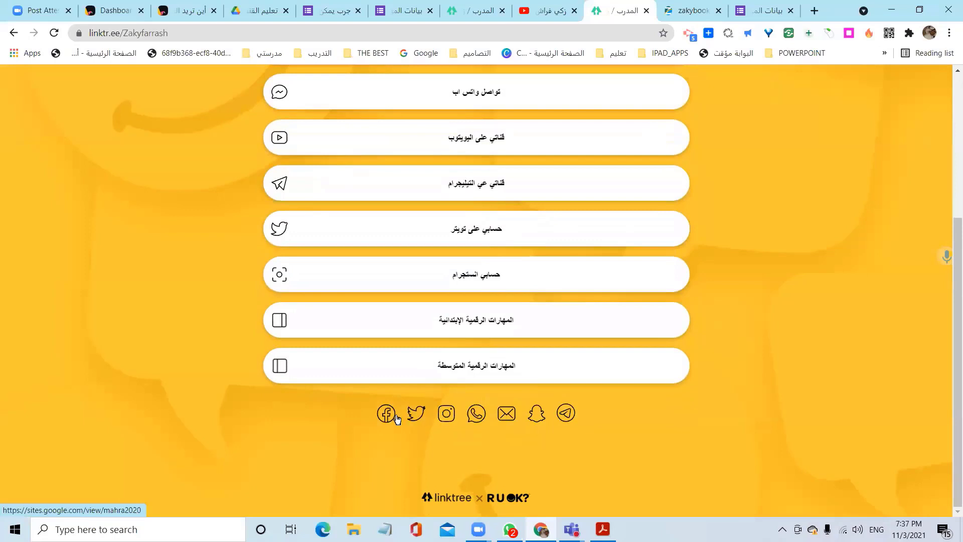
pyautogui.hotkey('ctrl', '+')
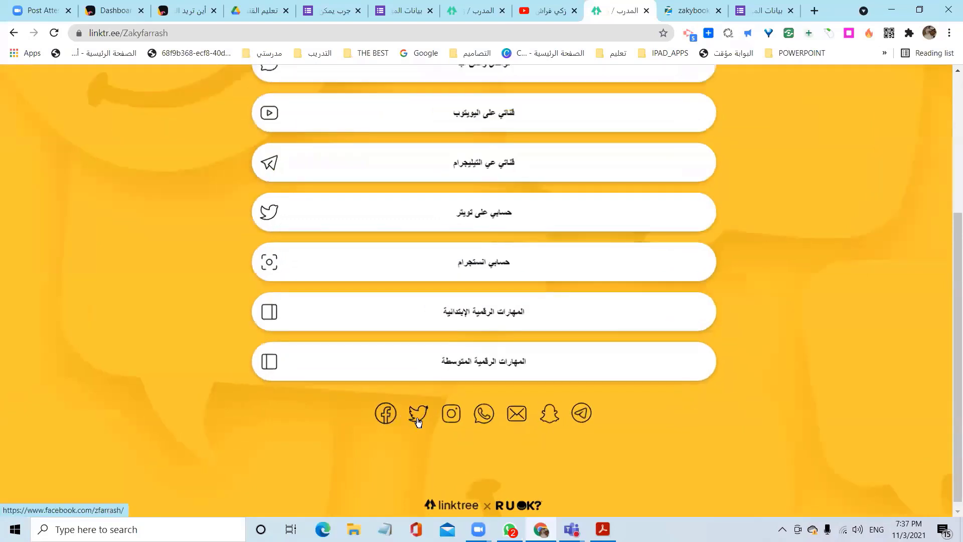
pyautogui.hotkey('ctrl', '+')
pyautogui.hotkey('ctrl', '+')
pyautogui.hotkey('ctrl', '+')
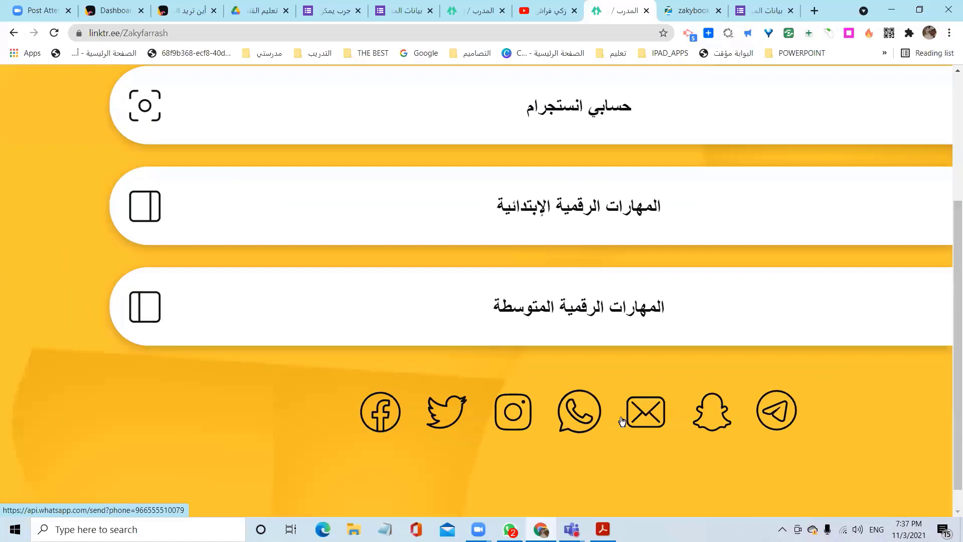
pyautogui.hotkey('ctrl', '-')
pyautogui.hotkey('ctrl', '-')
pyautogui.hotkey('ctrl', '-')
pyautogui.hotkey('ctrl', '-')
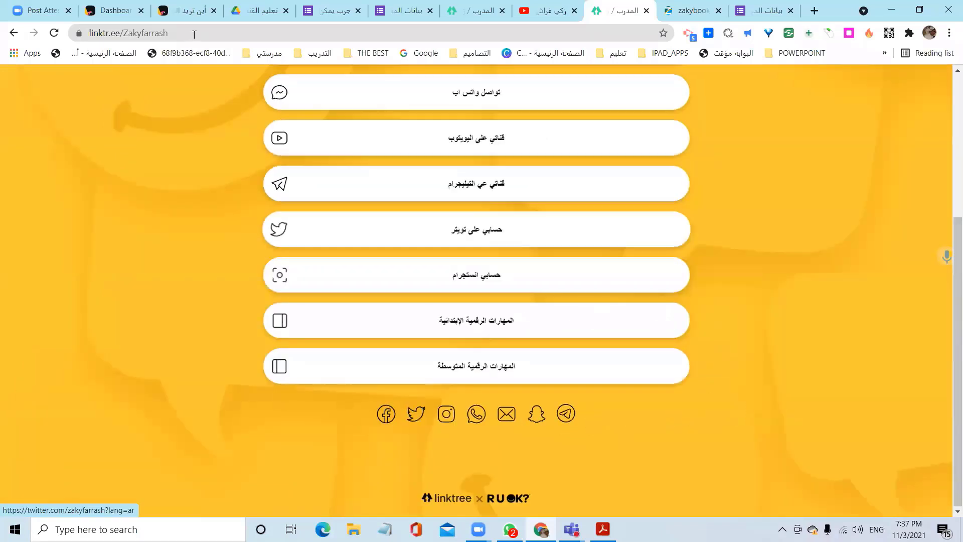
# - Show the Linktree profile's full web address and return to the بيانات الموظفين form editor
pyautogui.click(195, 33)
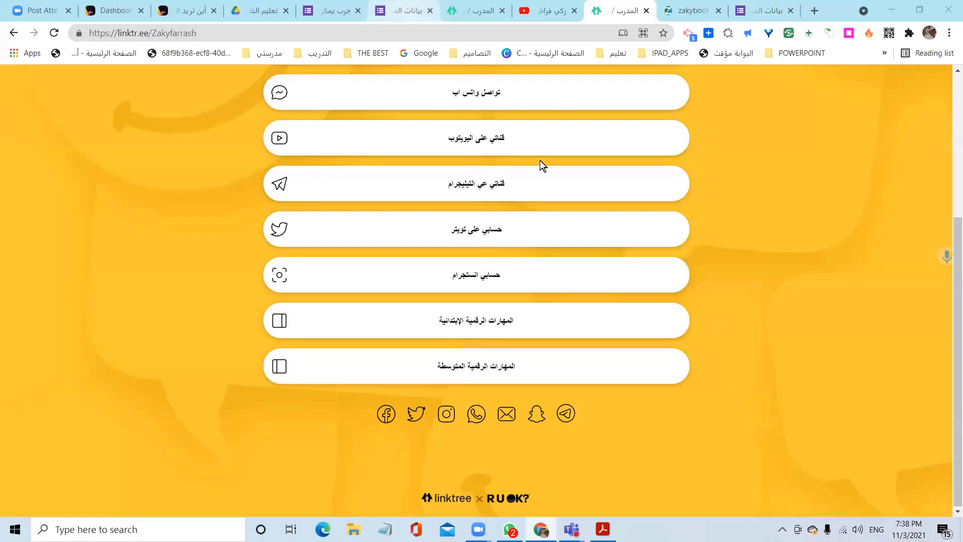
pyautogui.hotkey('ctrl', '6')
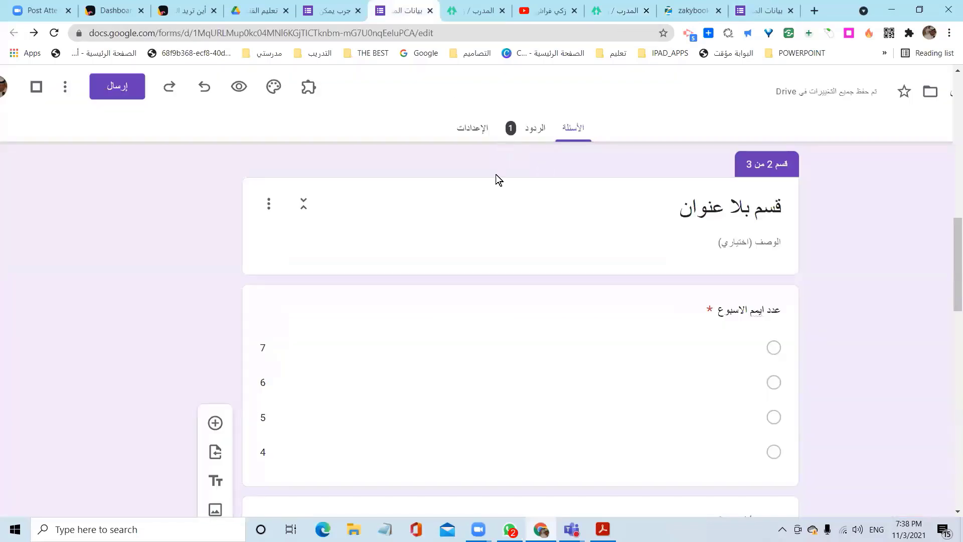
# - Switch to the جرب يمكن نفوز form and look closely at its number of responses
pyautogui.scroll(15, 512, 218)
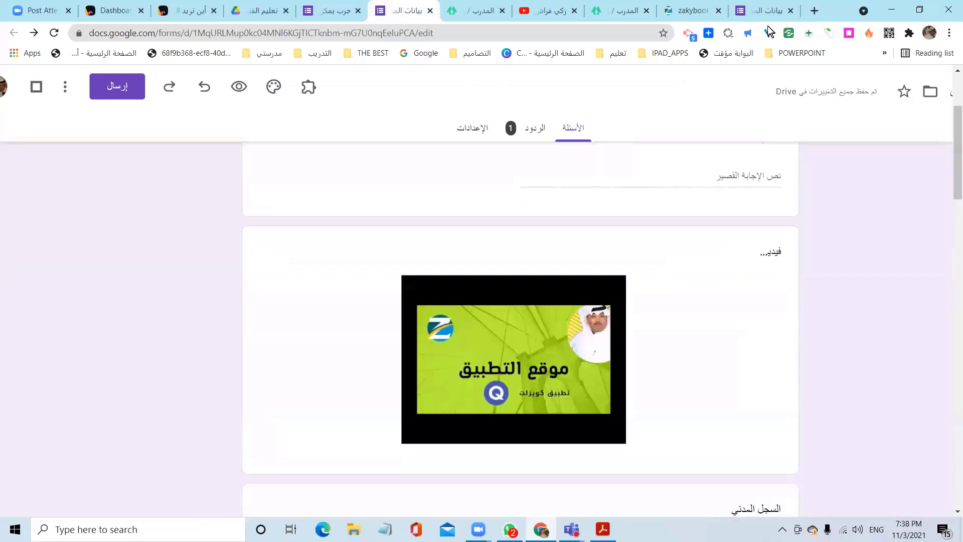
pyautogui.click(327, 13)
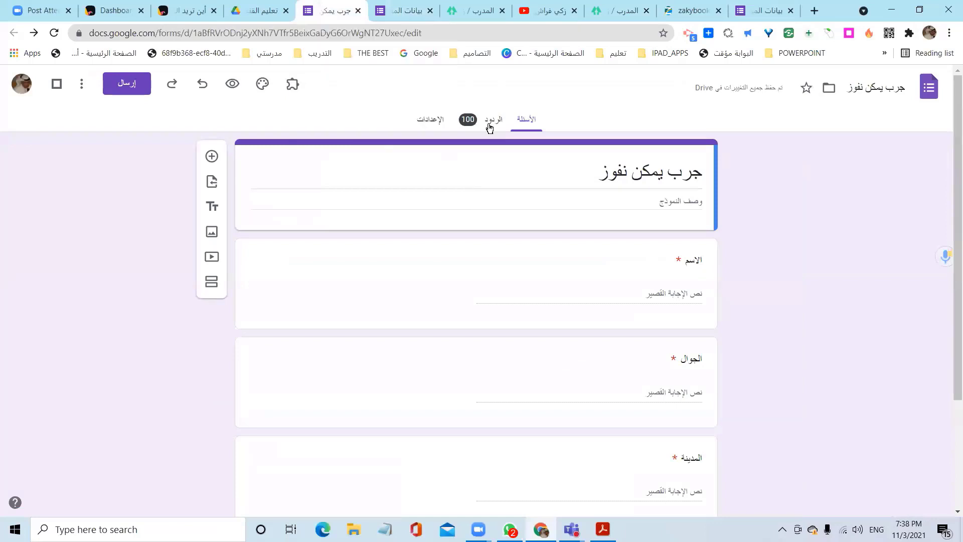
pyautogui.scroll(4, 456, 140)
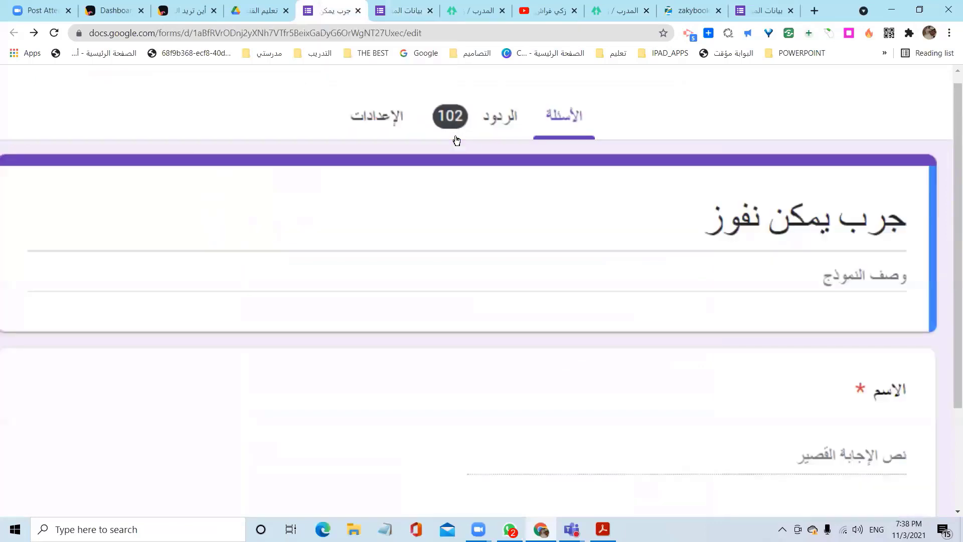
pyautogui.scroll(-4, 415, 235)
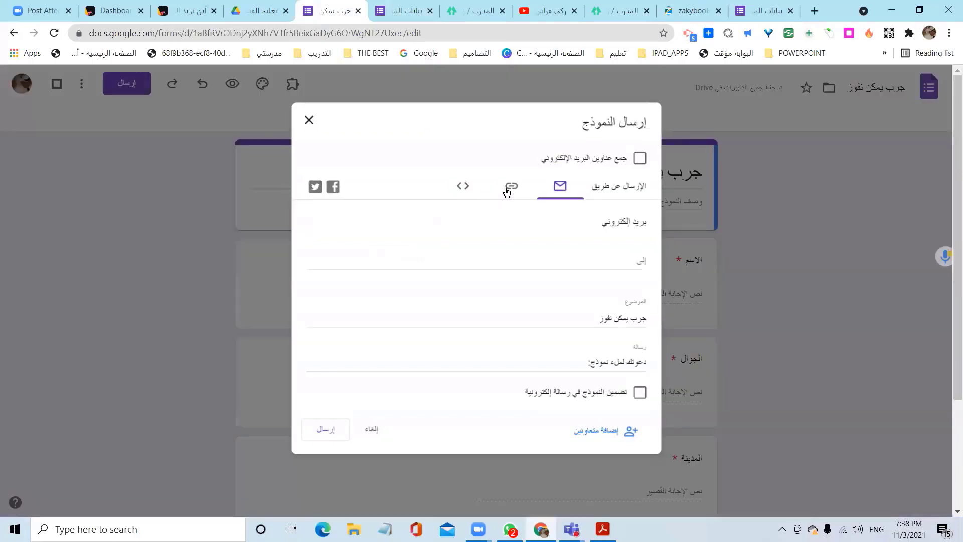
# - Copy the shortened share link of the جرب يمكن نفوز form and close the sending dialog
pyautogui.click(509, 187)
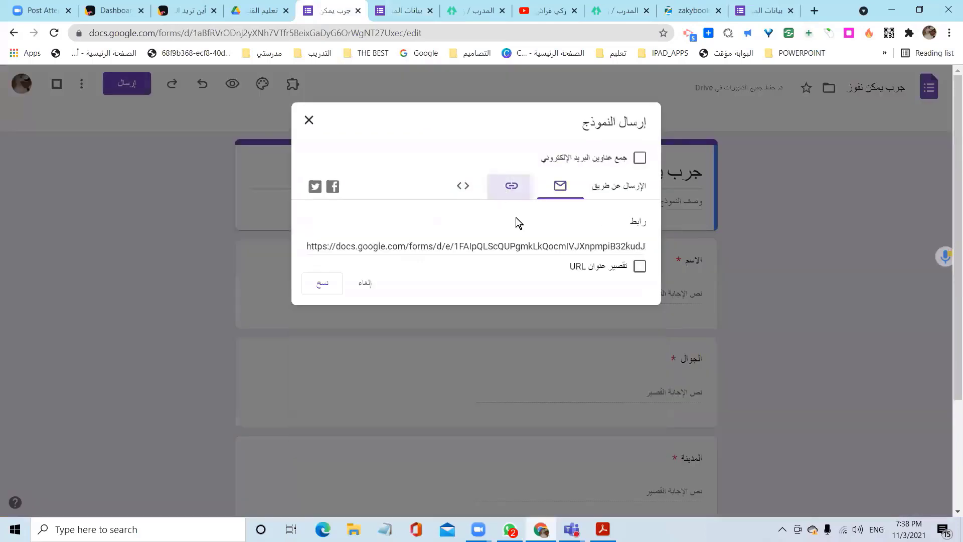
pyautogui.click(640, 267)
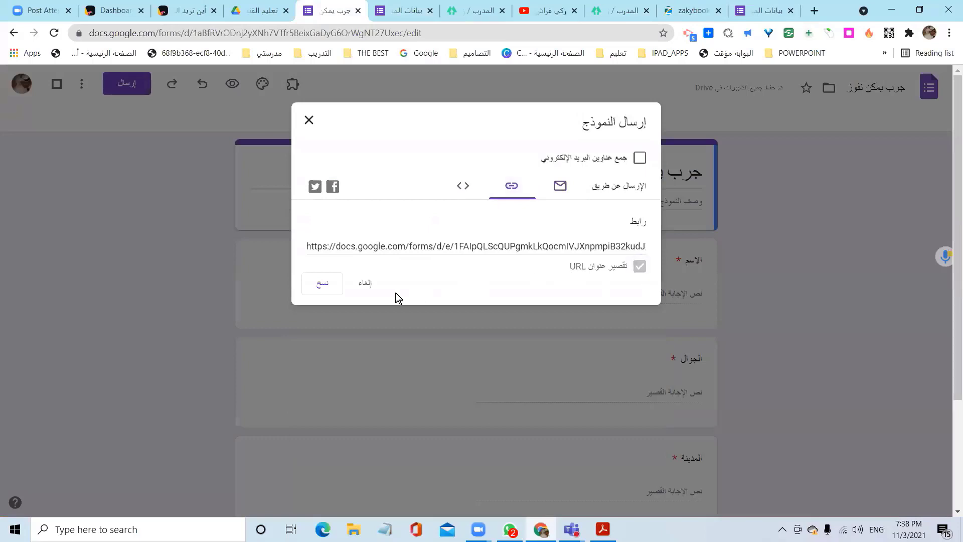
pyautogui.click(319, 284)
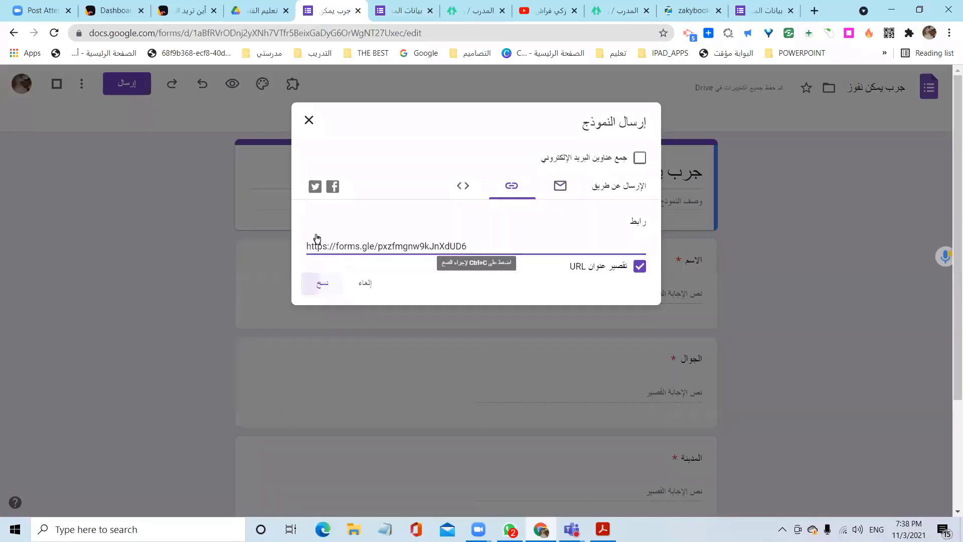
pyautogui.click(315, 126)
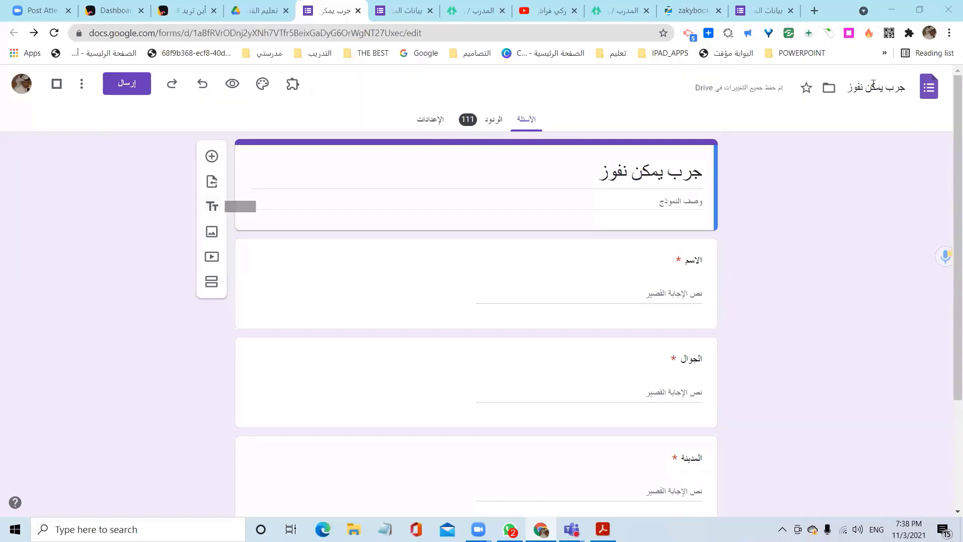
# - Return to the بيانات الموظفين form and look through the questions in its first section
pyautogui.click(409, 10)
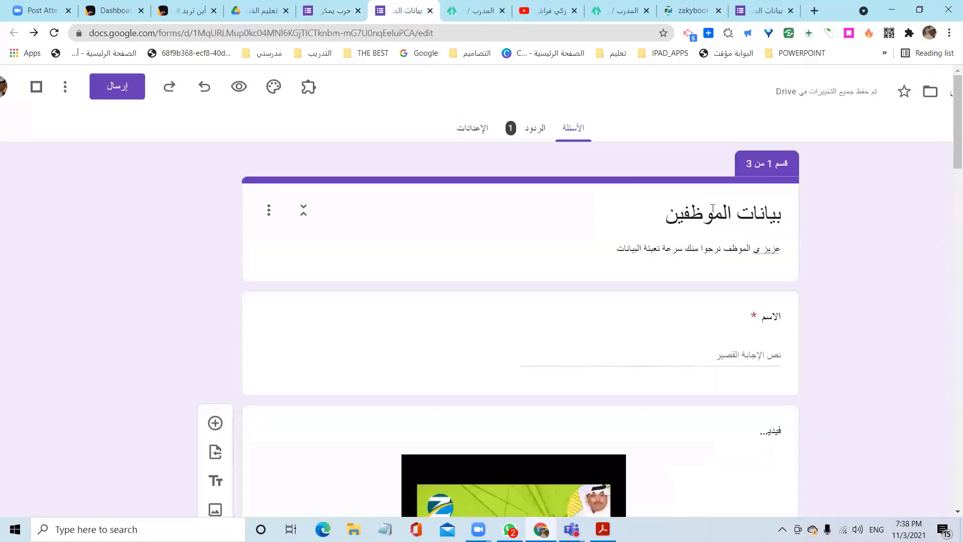
pyautogui.scroll(-1, 723, 242)
pyautogui.scroll(-5, 724, 242)
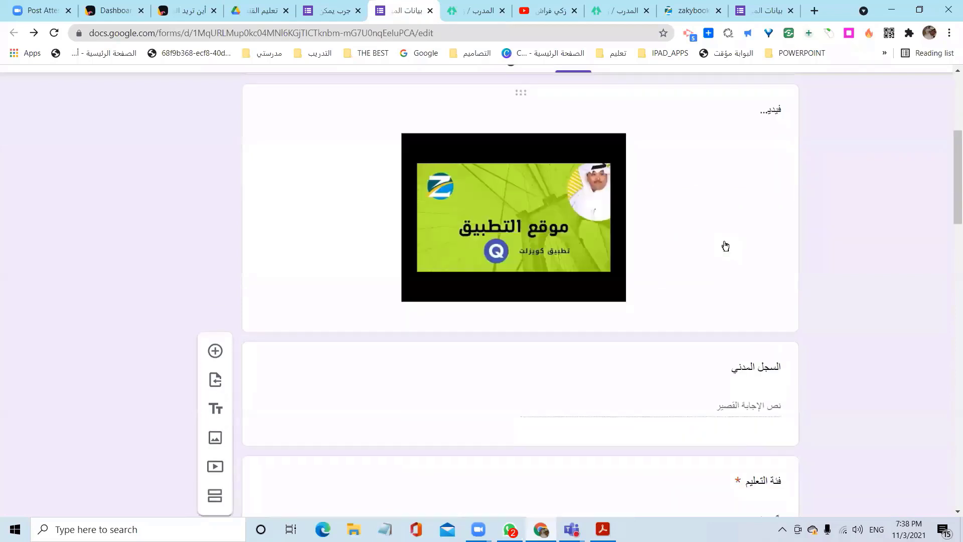
pyautogui.scroll(6, 653, 208)
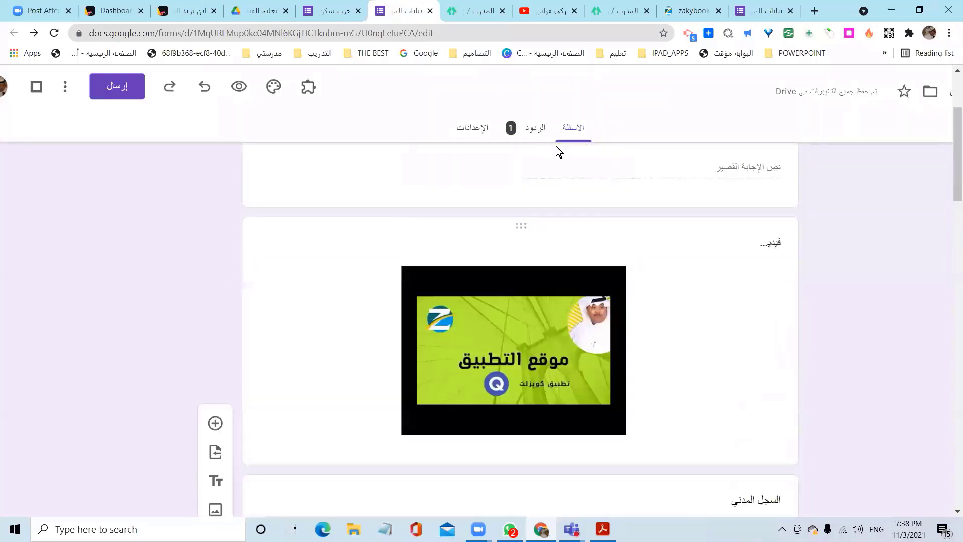
# - Stop accepting responses for the بيانات الموظفين form and turn response acceptance back on
pyautogui.click(540, 138)
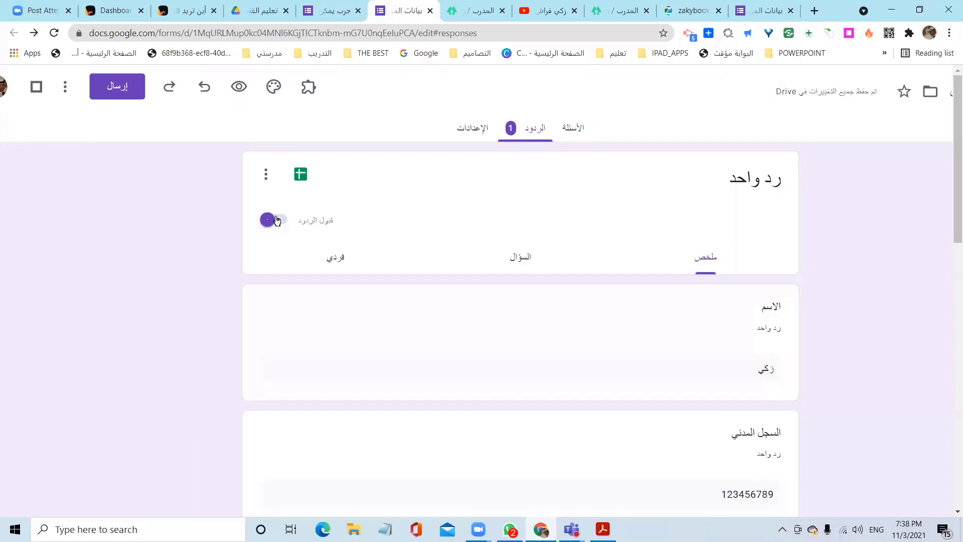
pyautogui.click(279, 220)
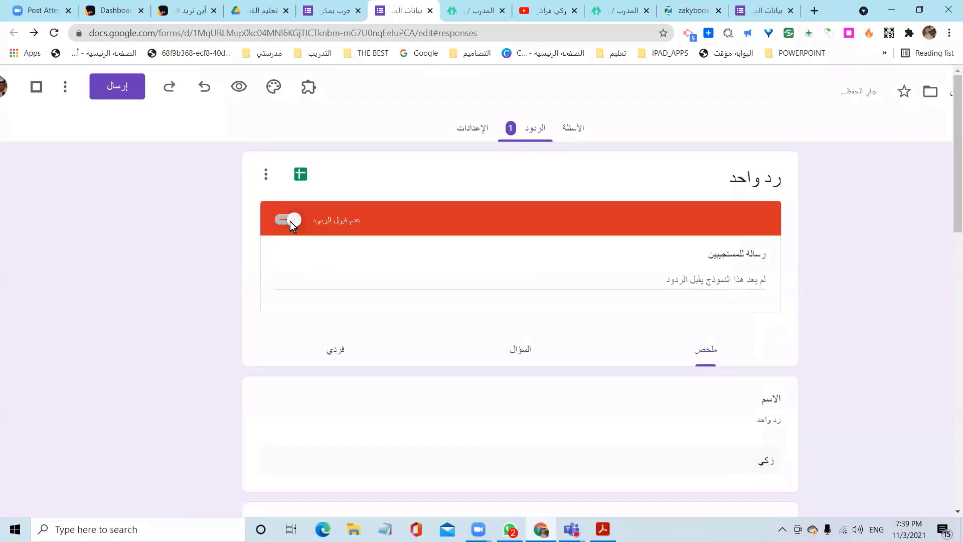
pyautogui.click(291, 224)
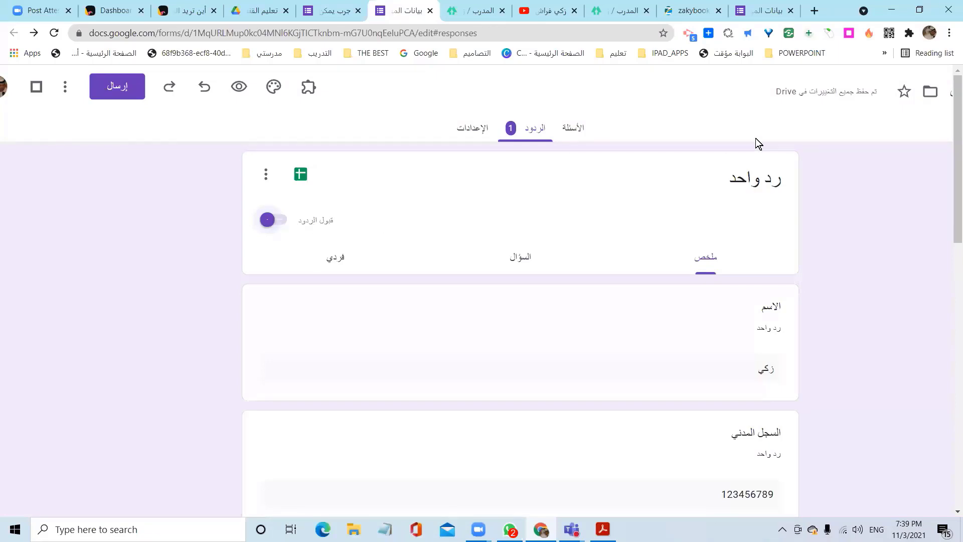
# - Check the response total and acceptance switch of the جرب يمكن نفوز form up close and return to its questions
pyautogui.click(336, 11)
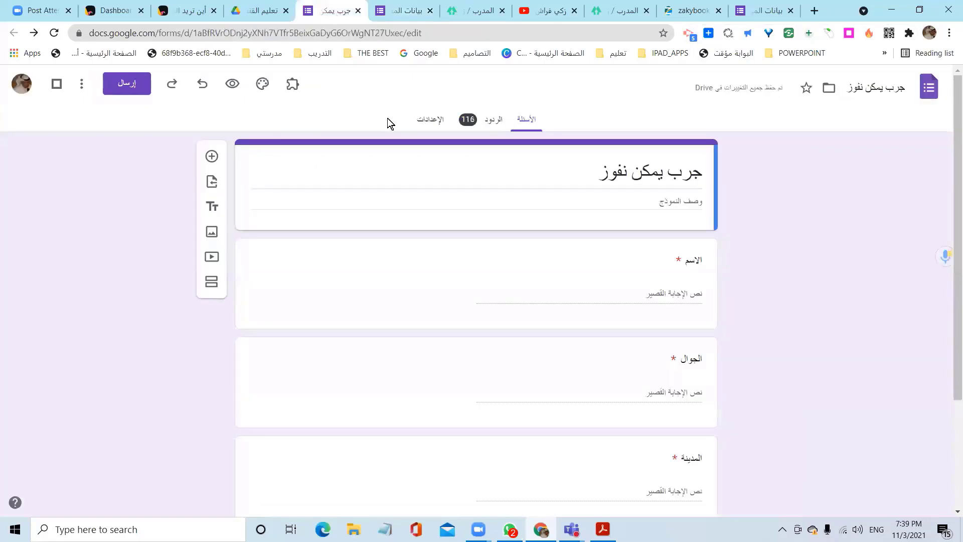
pyautogui.click(494, 122)
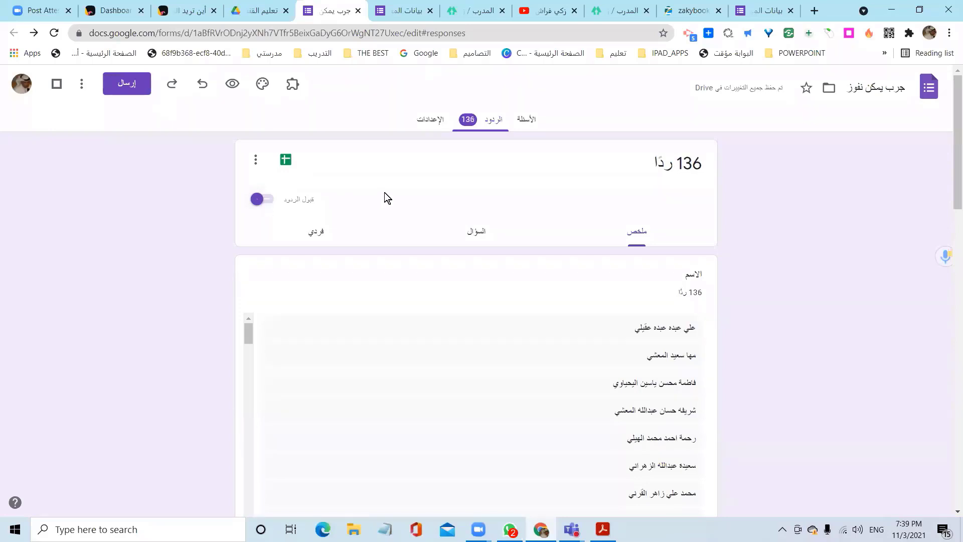
pyautogui.scroll(5, 473, 130)
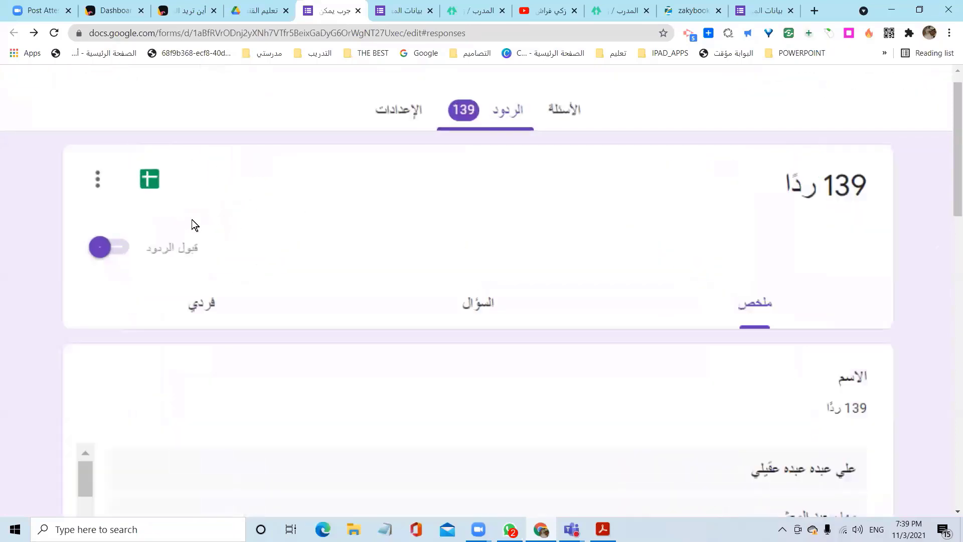
pyautogui.scroll(1, 64, 245)
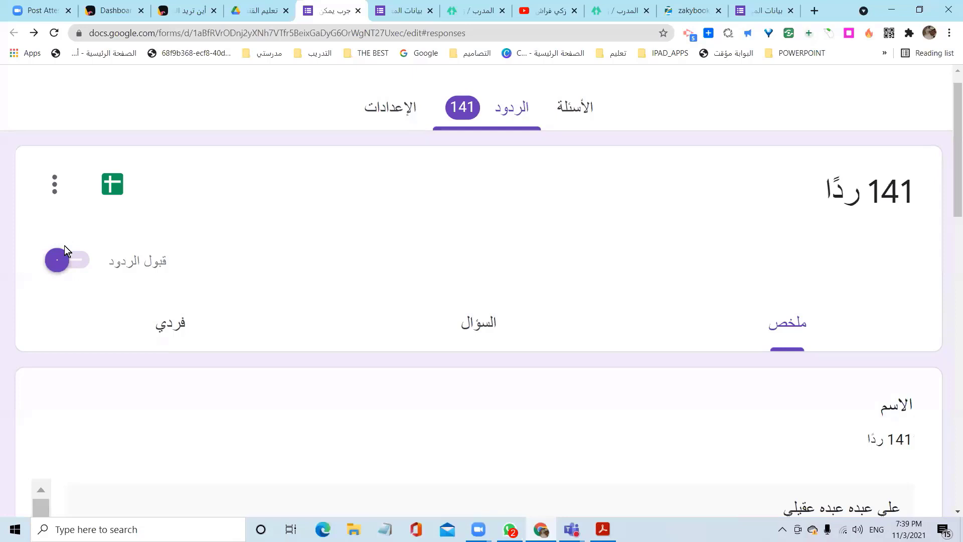
pyautogui.scroll(-4, 628, 282)
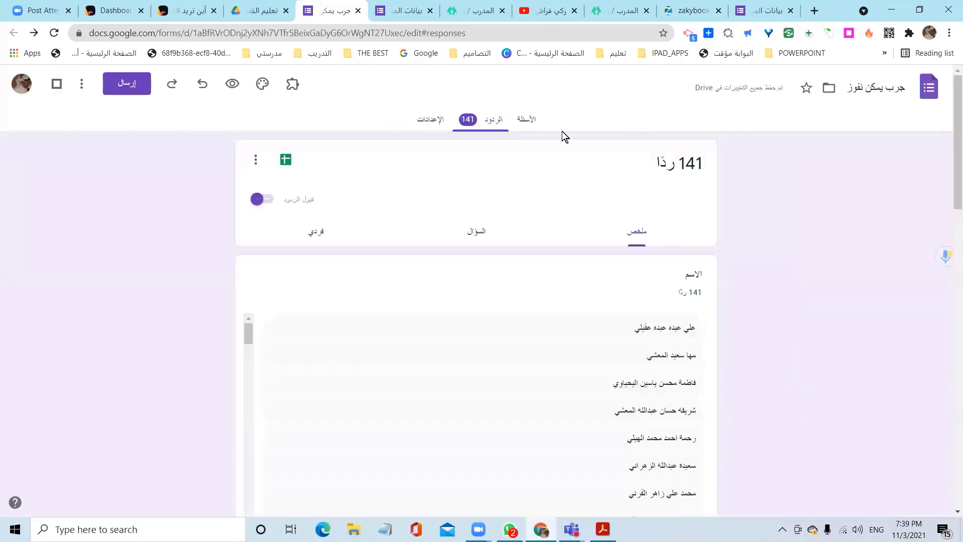
pyautogui.click(528, 126)
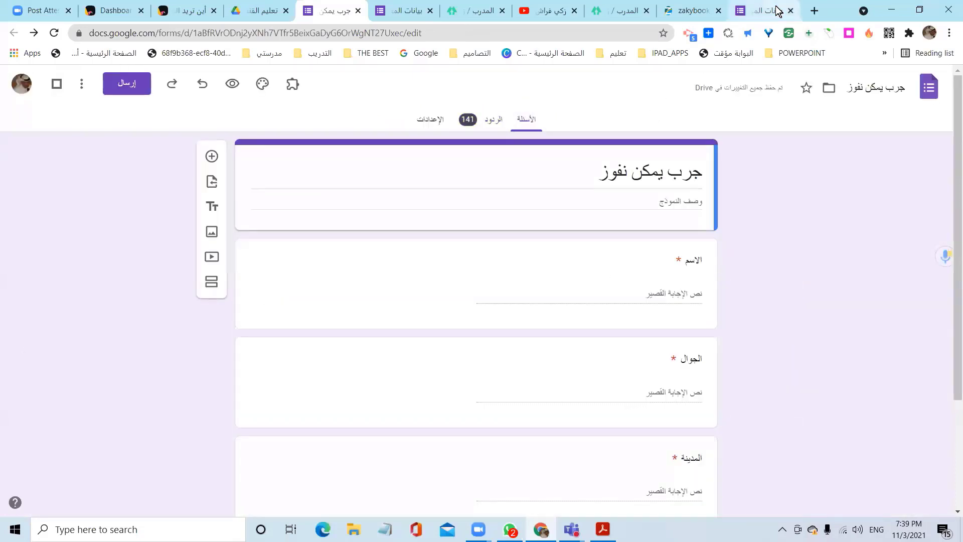
# - Turn on email notifications for new responses to the بيانات الموظفين form and check that the option is enabled
pyautogui.click(420, 12)
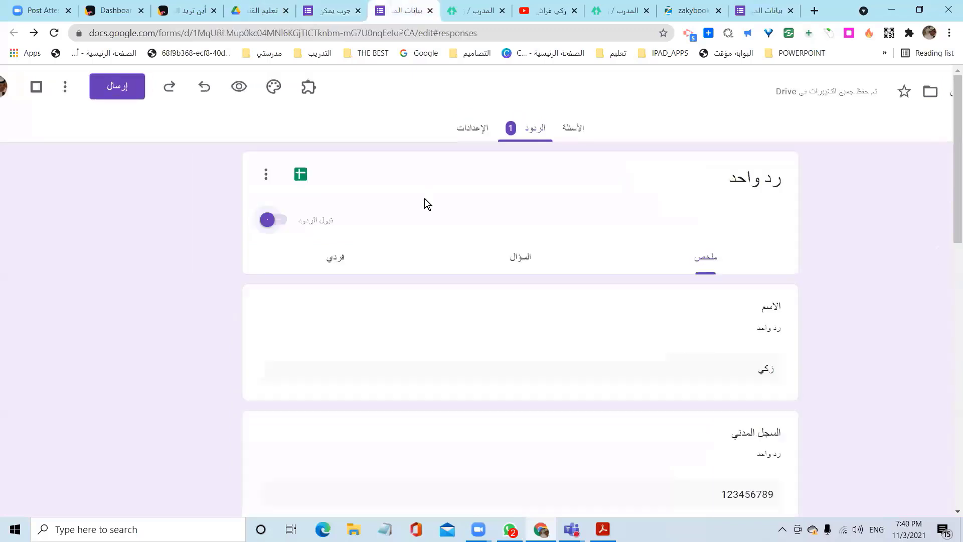
pyautogui.click(266, 176)
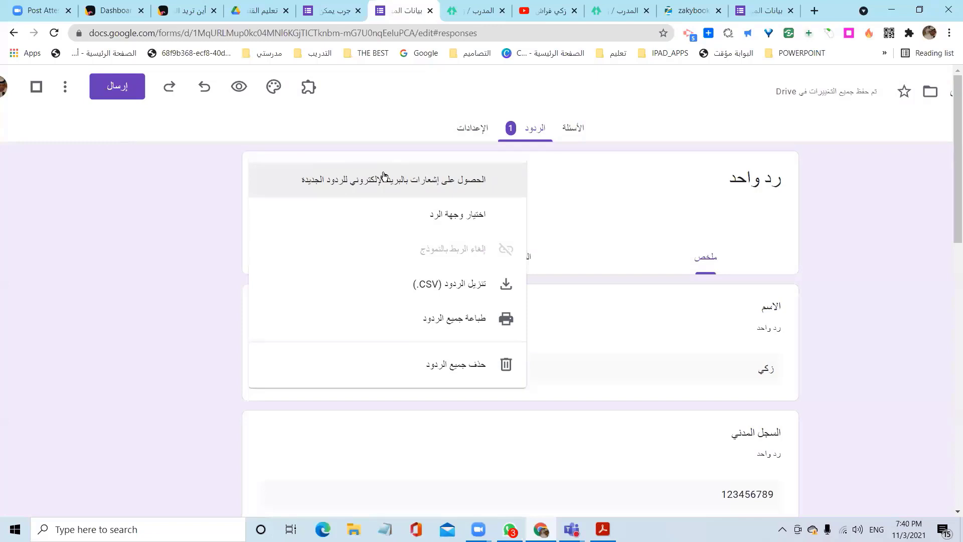
pyautogui.click(462, 190)
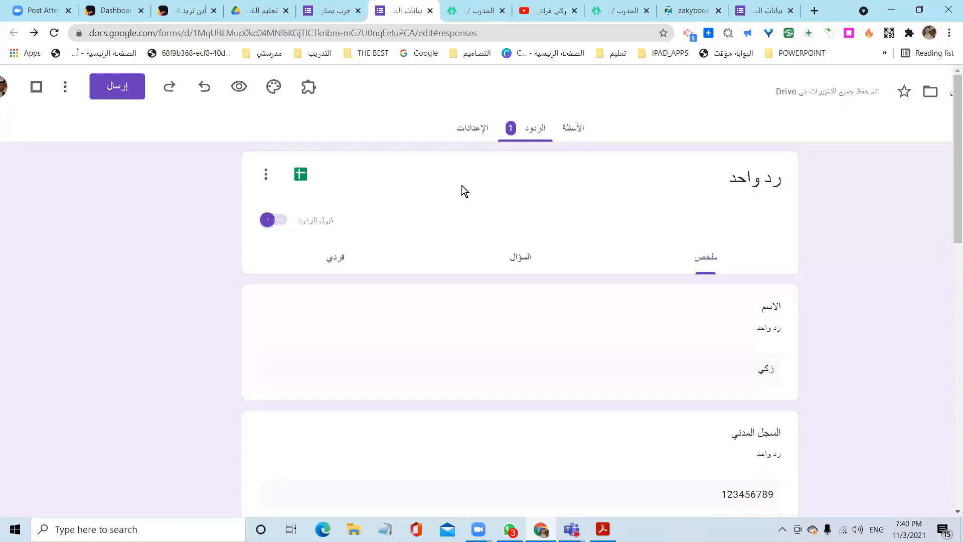
pyautogui.click(271, 170)
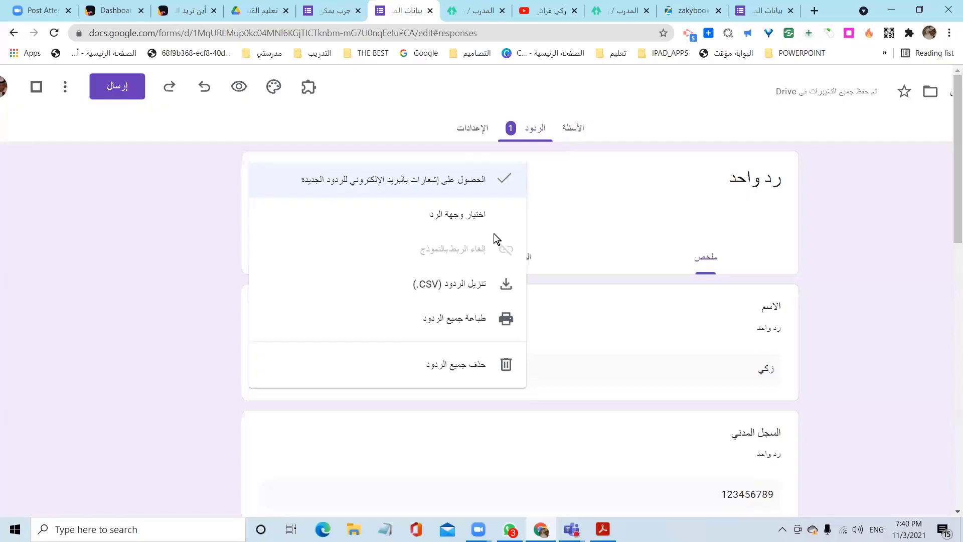
pyautogui.scroll(-1, 567, 233)
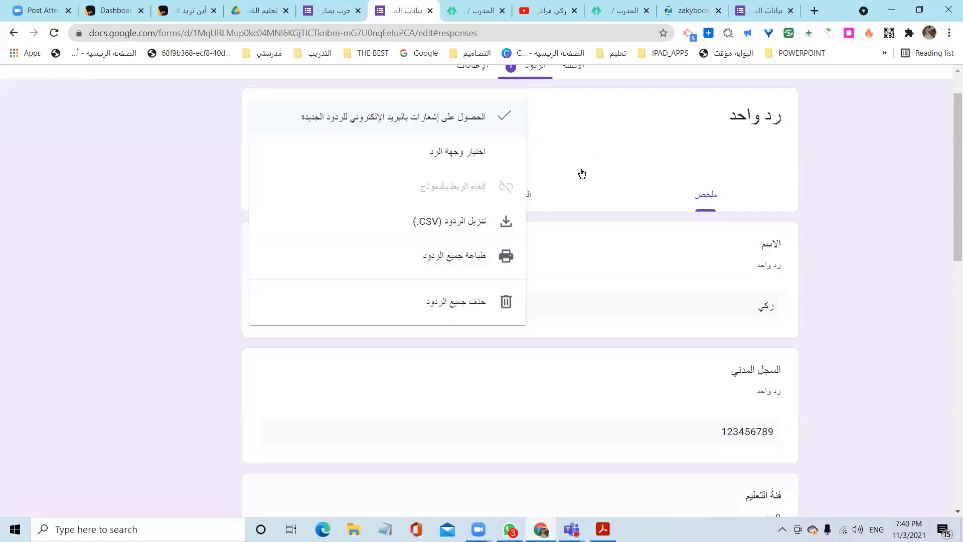
pyautogui.scroll(2, 497, 188)
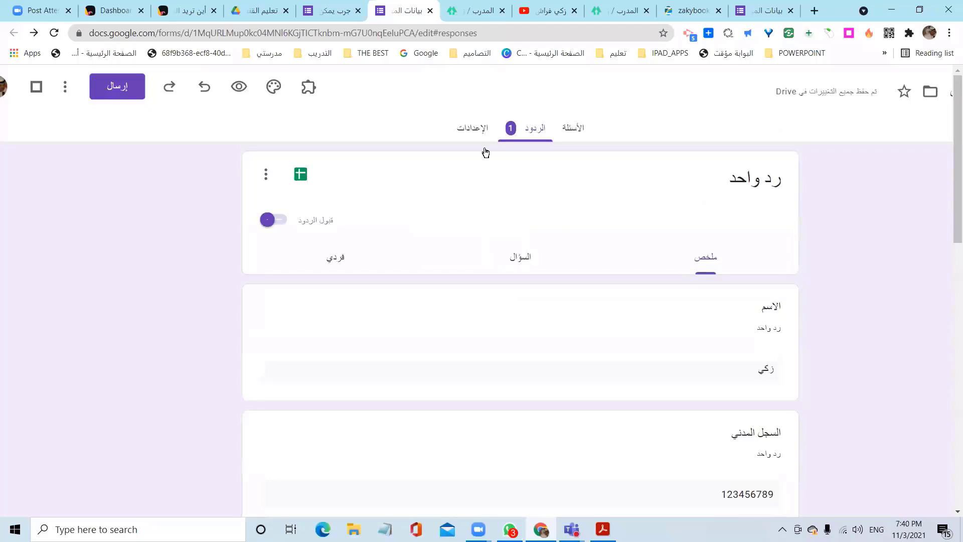
# - Look over the form's settings and the answer options of the عدد ايمم الاسبوع question
pyautogui.click(473, 129)
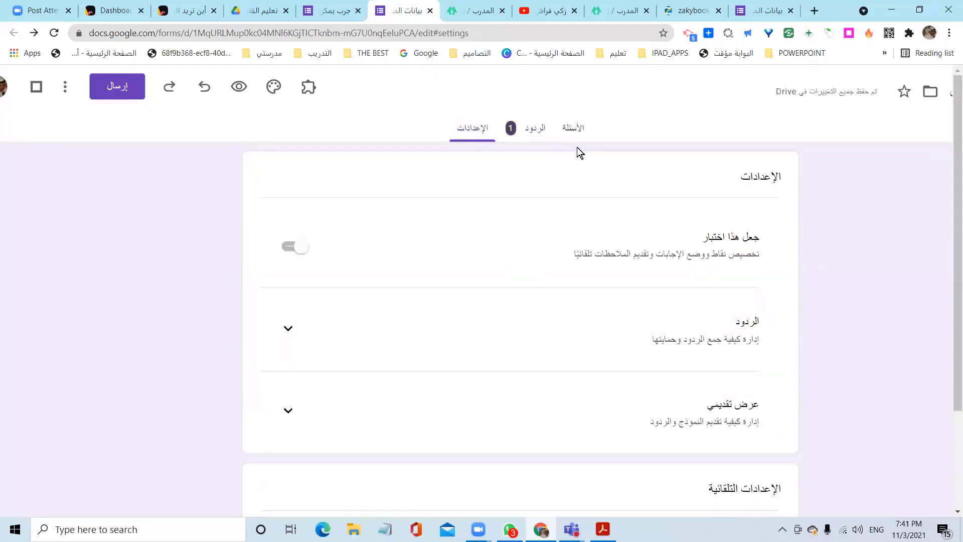
pyautogui.click(574, 128)
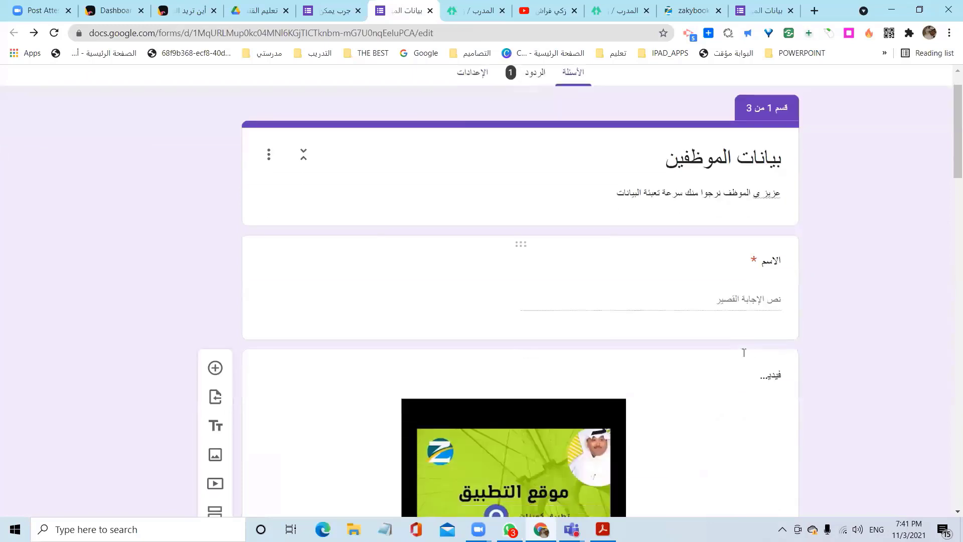
pyautogui.scroll(-10, 708, 260)
pyautogui.click(702, 269)
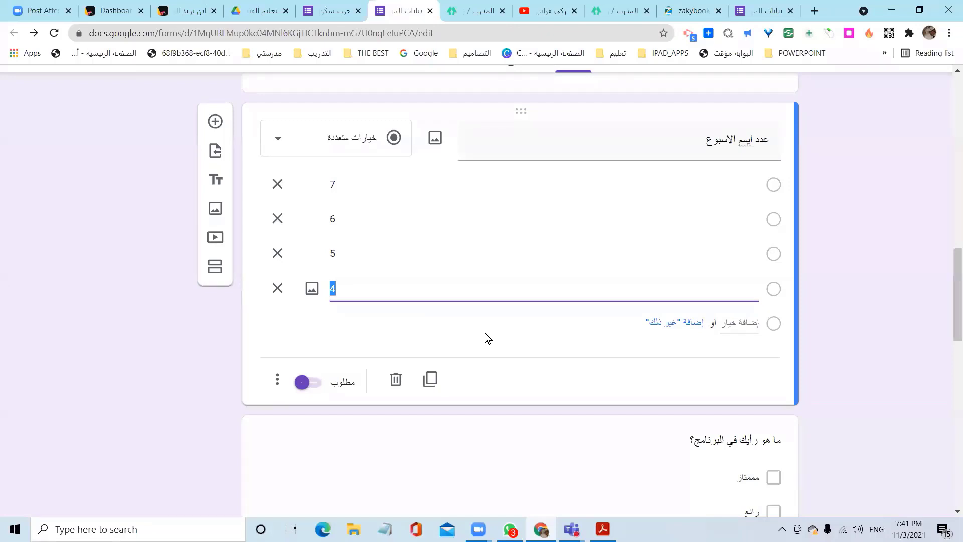
# - Make the بيانات الموظفين form a quiz in its settings and go back to its questions
pyautogui.scroll(4, 493, 239)
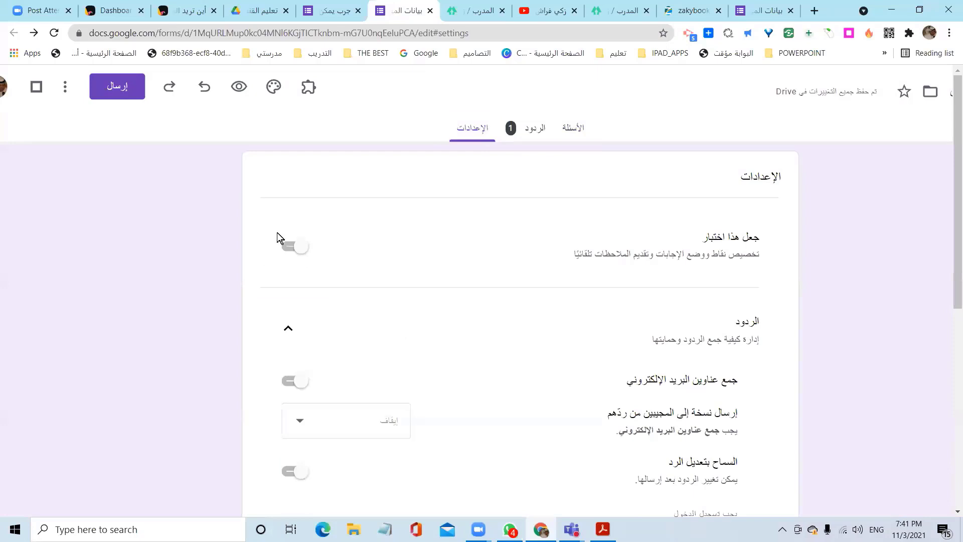
pyautogui.click(275, 248)
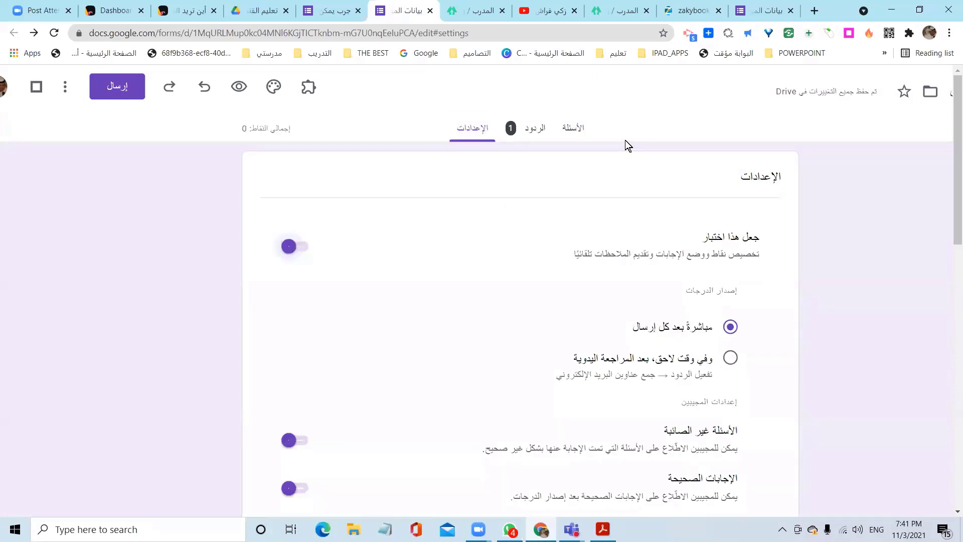
pyautogui.click(577, 130)
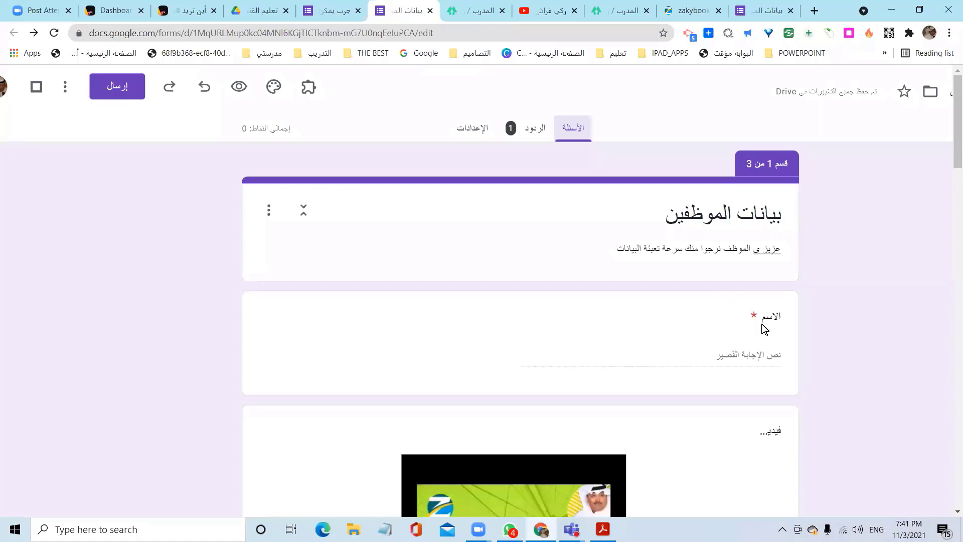
# - Examine the points label and the extra options of the عدد ايمم الاسبوع question
pyautogui.scroll(-15, 763, 327)
pyautogui.click(746, 335)
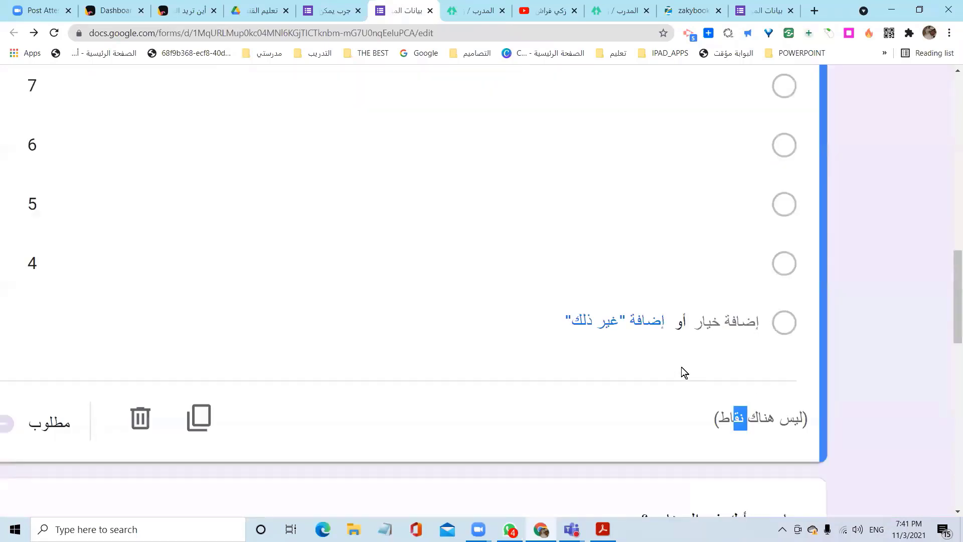
pyautogui.hotkey('ctrl', '0')
pyautogui.click(652, 256)
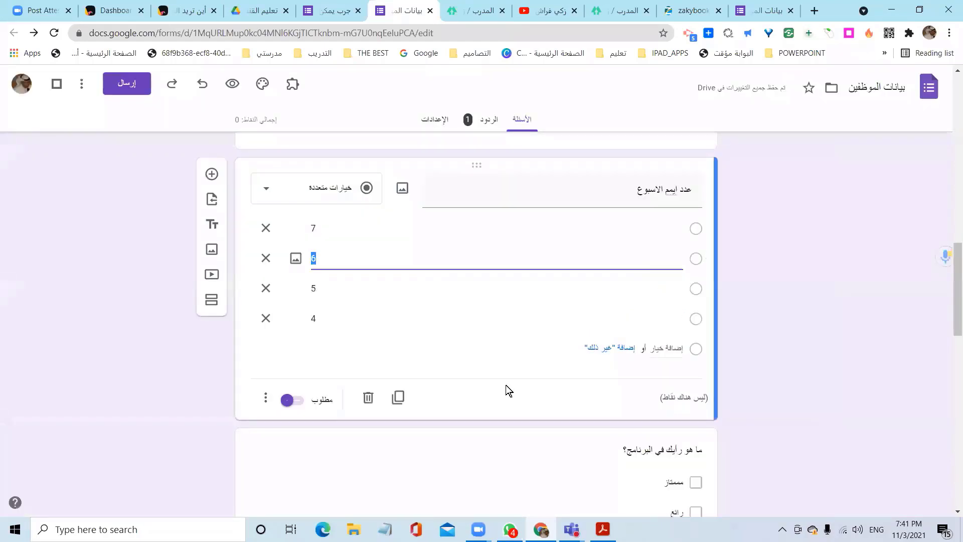
pyautogui.scroll(-1, 257, 337)
pyautogui.click(262, 334)
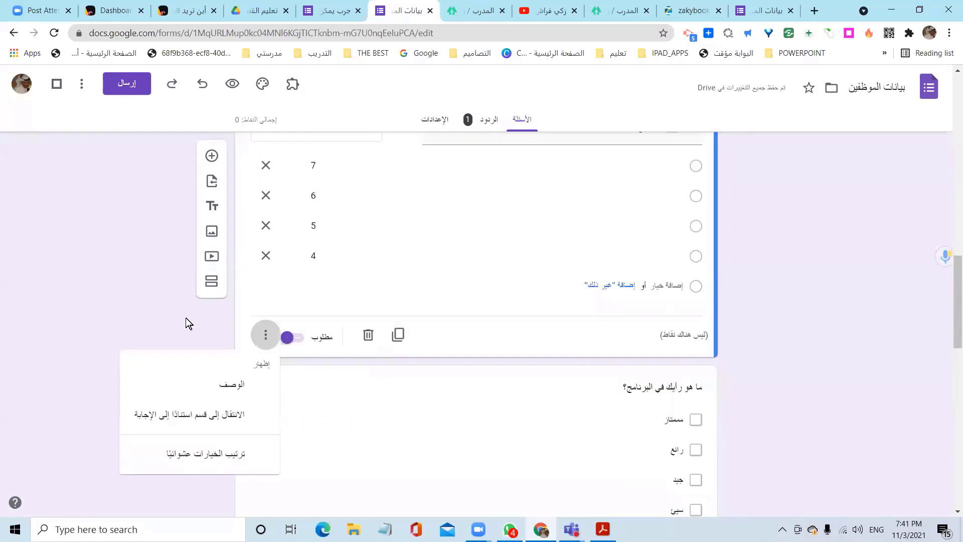
pyautogui.click(274, 321)
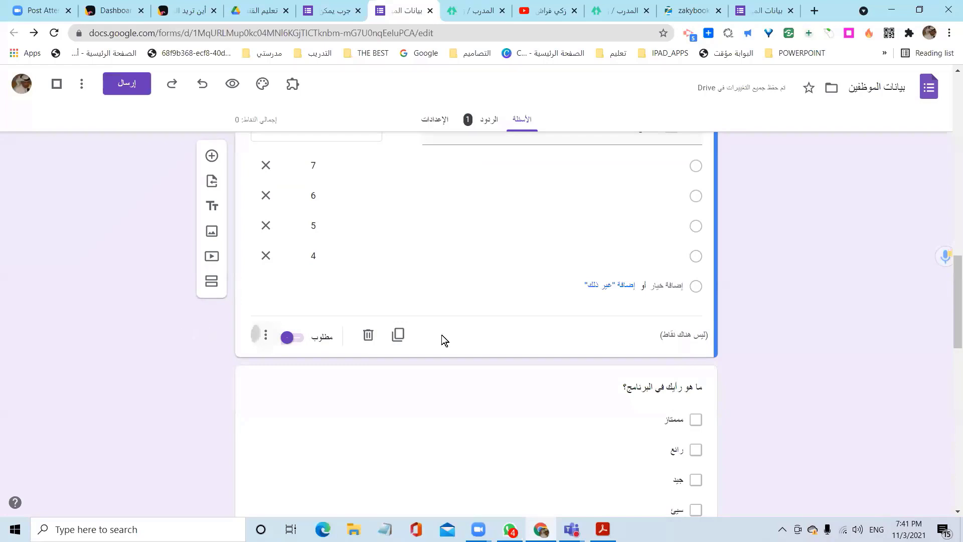
# - Look for an answer key on the ما هو رأيك في البرنامج؟ and عدد ايمم الاسبوع questions
pyautogui.scroll(-5, 611, 336)
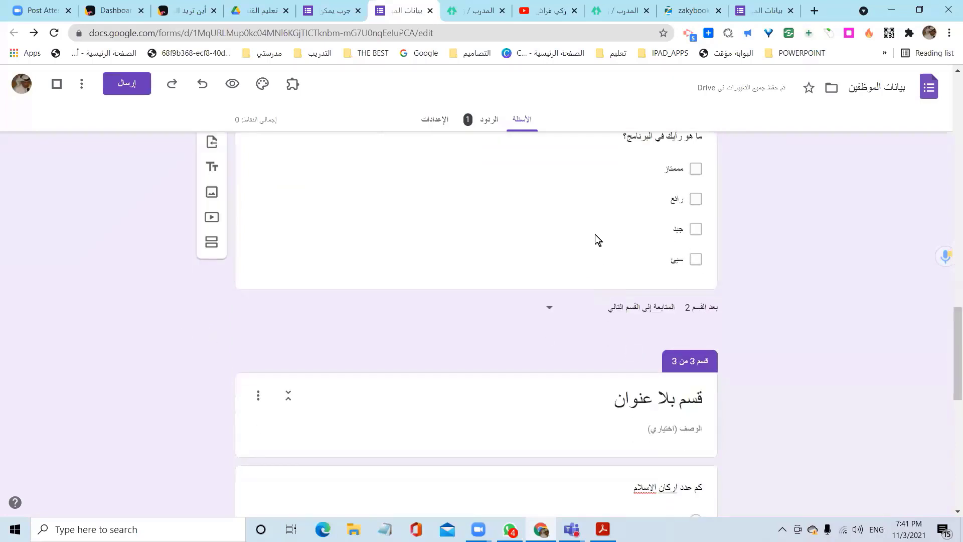
pyautogui.click(684, 275)
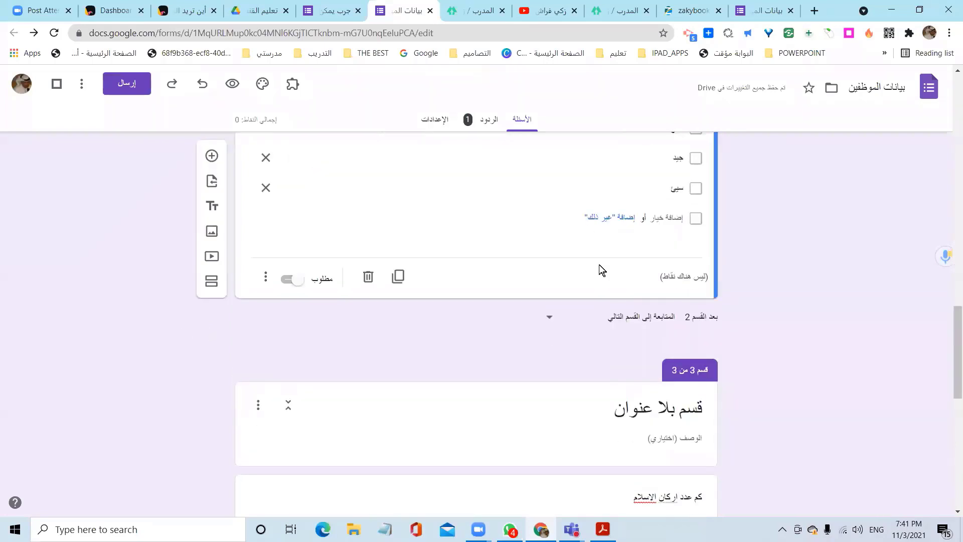
pyautogui.scroll(5, 599, 264)
pyautogui.scroll(1, 552, 270)
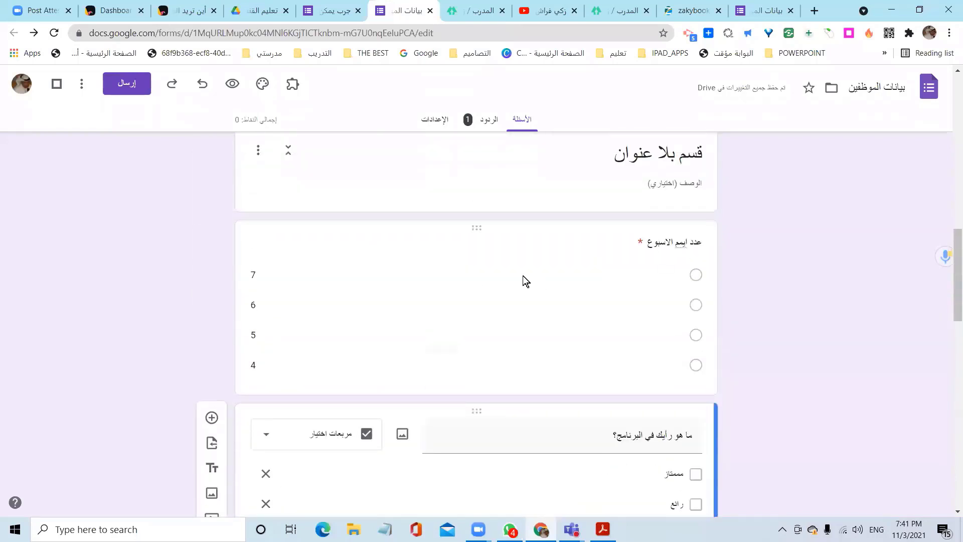
pyautogui.click(442, 301)
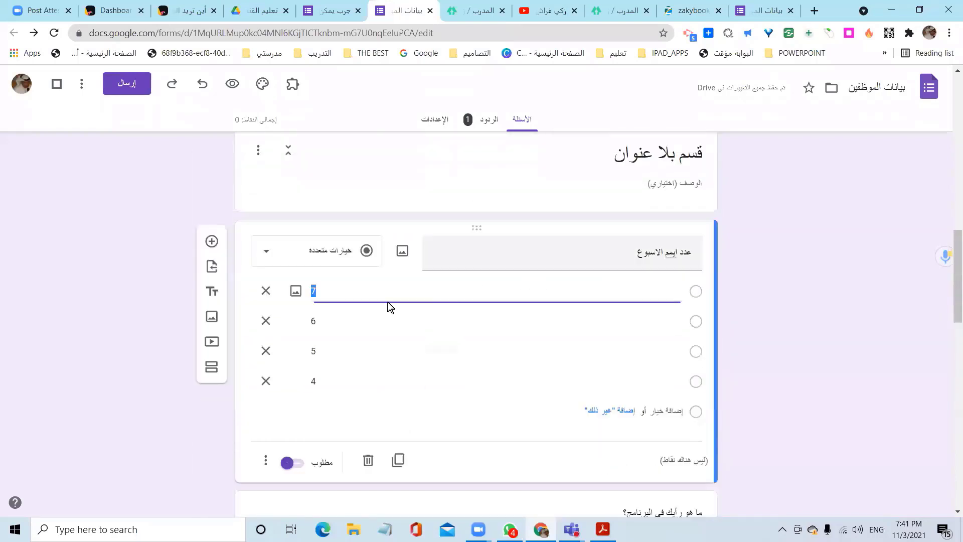
pyautogui.click(695, 293)
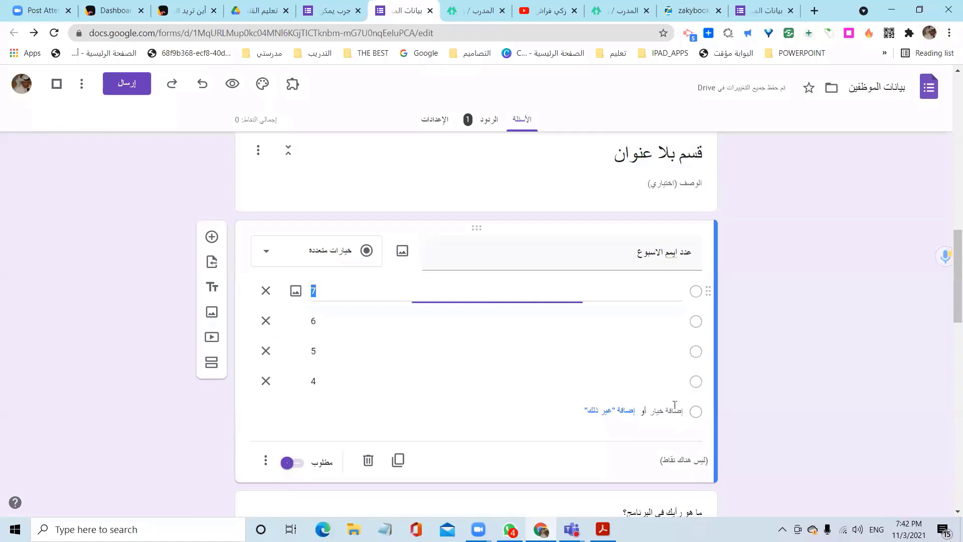
pyautogui.click(678, 462)
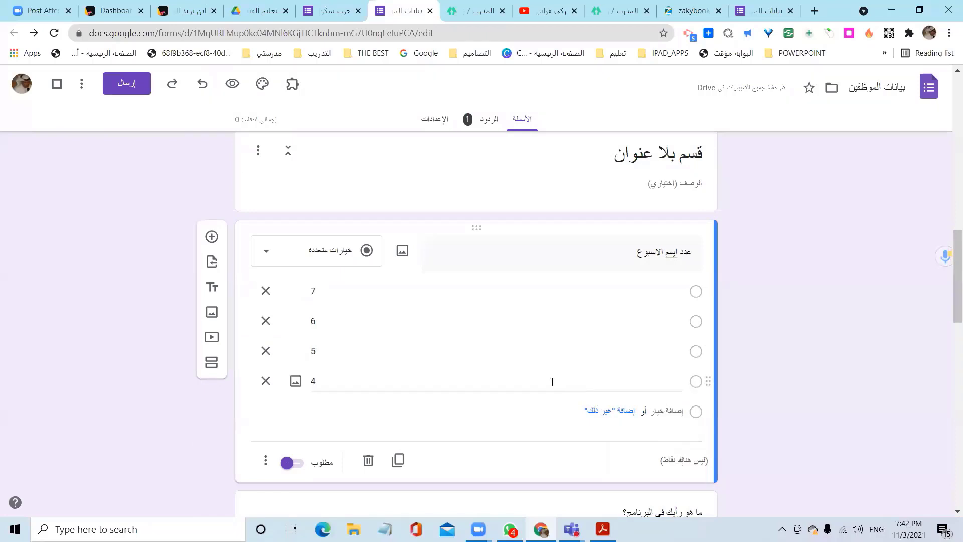
pyautogui.scroll(3, 413, 189)
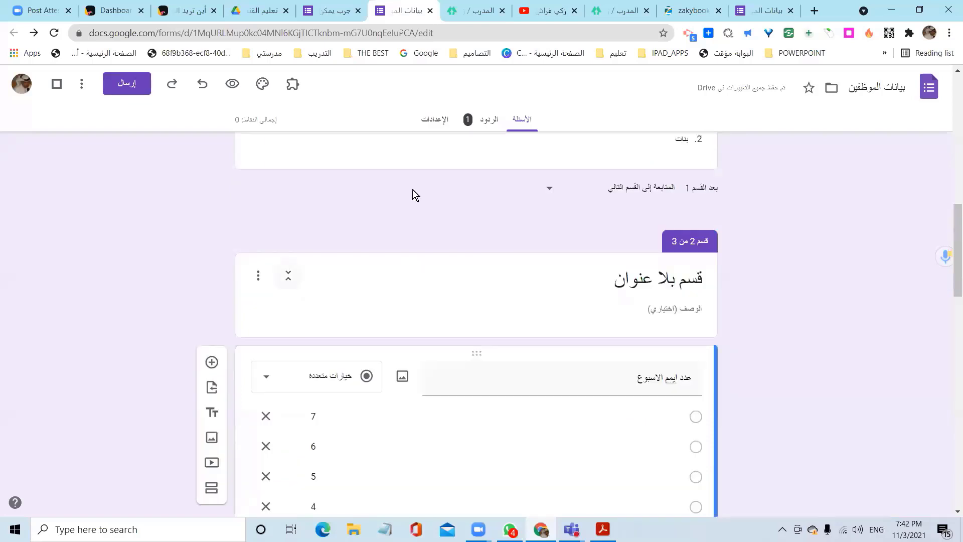
# - Review the form's quiz settings, return to the questions and dismiss the form-sending dialog
pyautogui.click(439, 121)
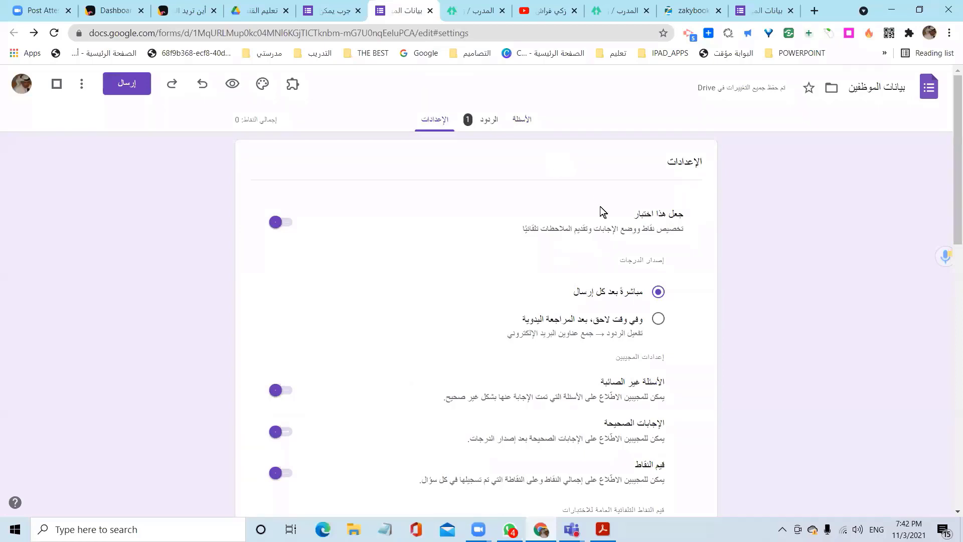
pyautogui.scroll(-2, 600, 206)
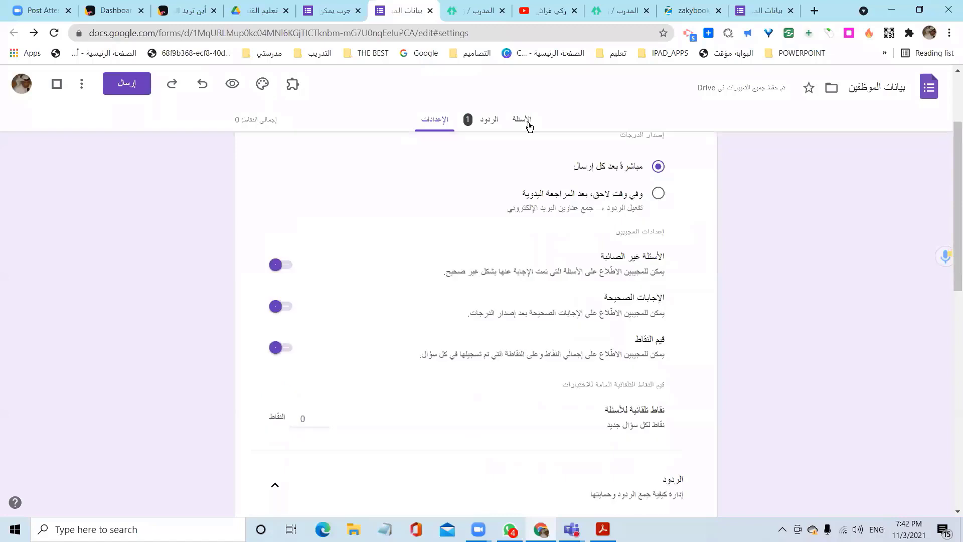
pyautogui.scroll(2, 171, 93)
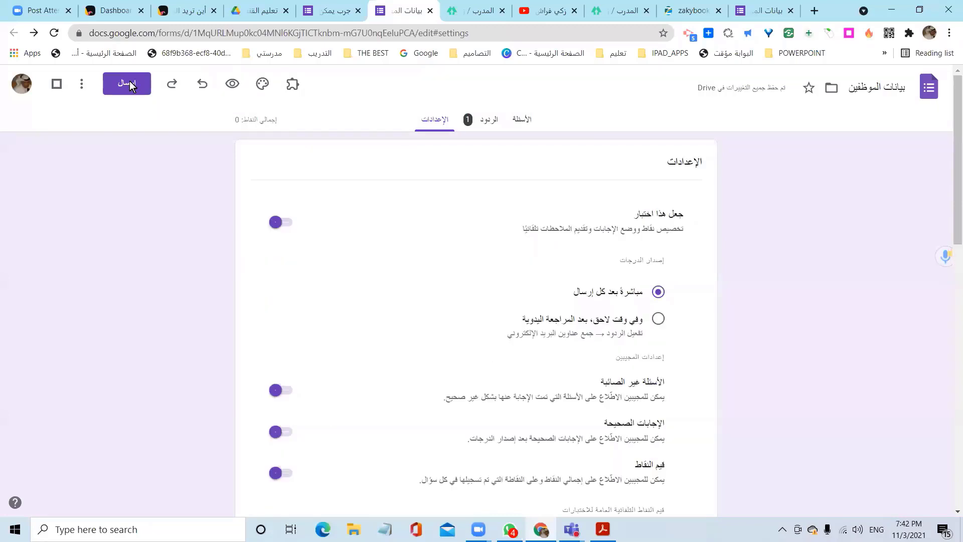
pyautogui.hotkey('alt', 'Left')
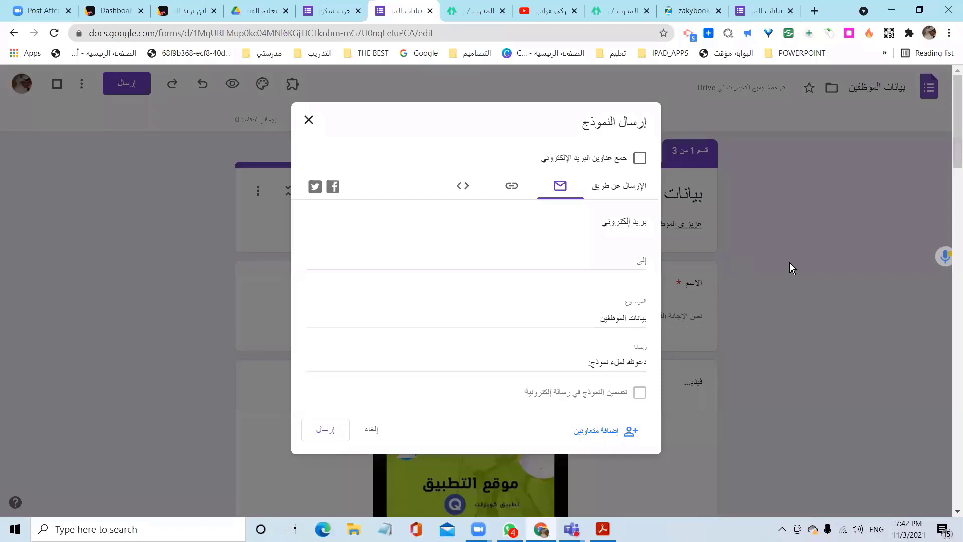
pyautogui.click(318, 122)
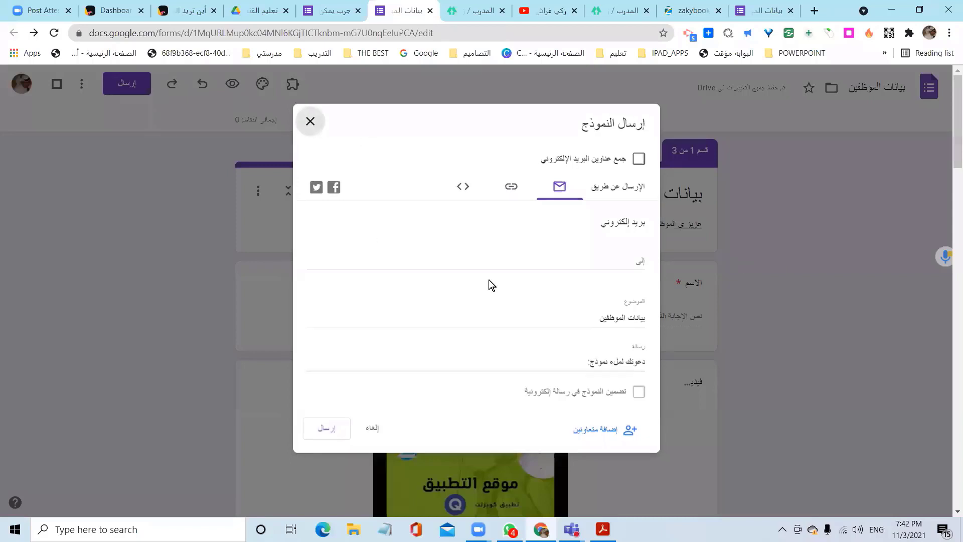
# - Add a new multiple-choice question after البرنامج التدريبي at the end of the form
pyautogui.scroll(-3, 618, 339)
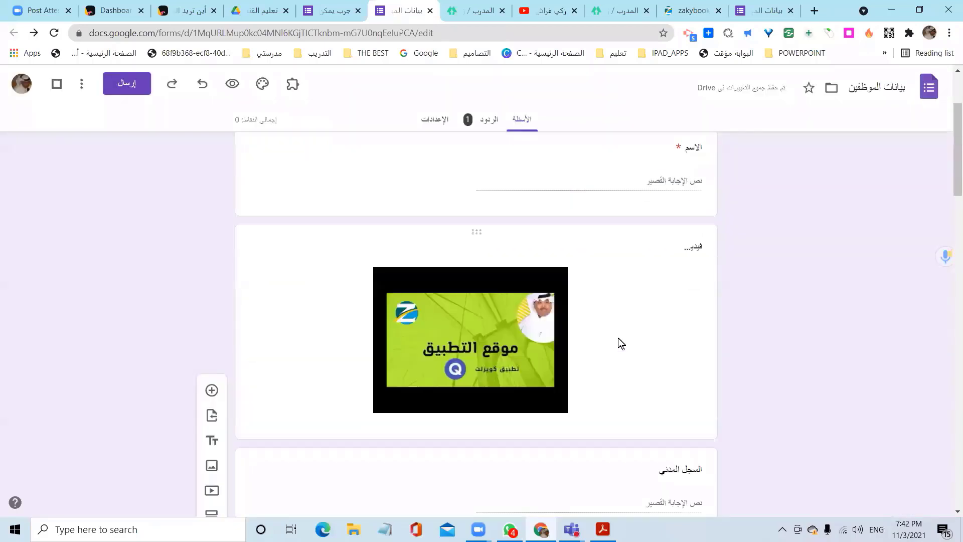
pyautogui.scroll(-20, 329, 416)
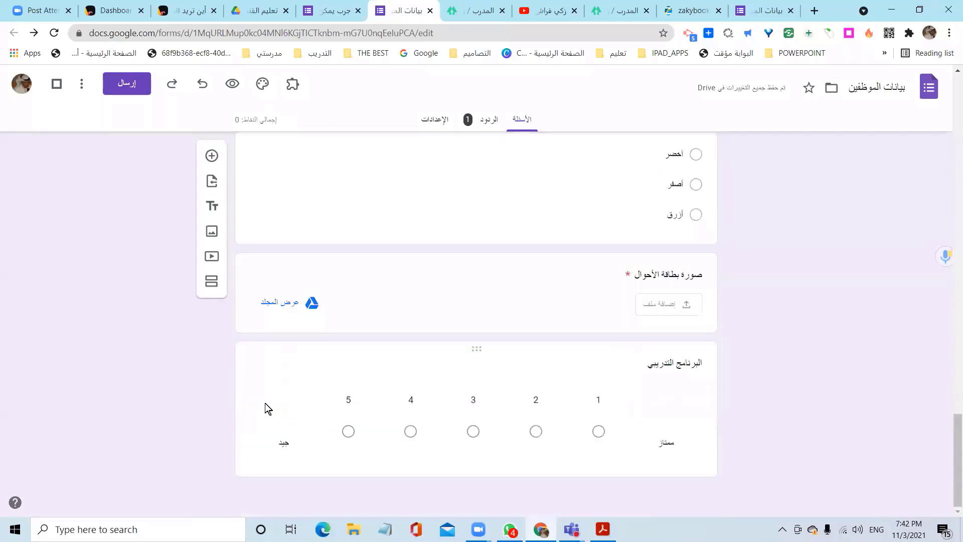
pyautogui.click(211, 156)
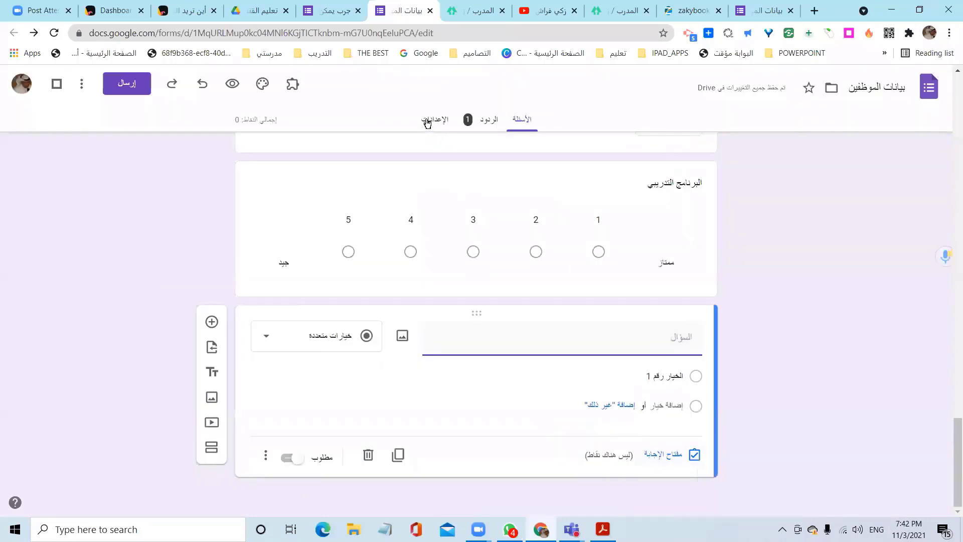
# - Examine the جعل هذا اختبار switch and the grade release settings up close, and return to the questions
pyautogui.click(427, 122)
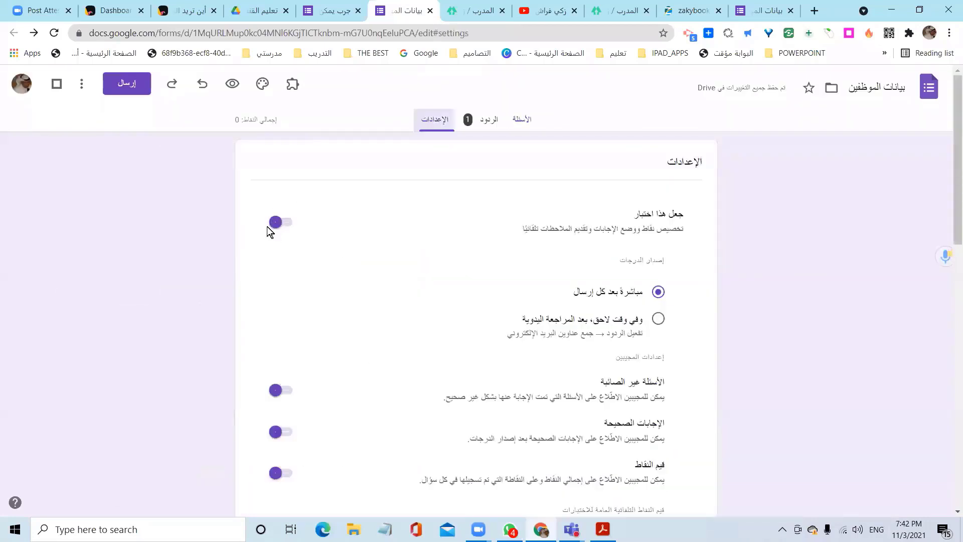
pyautogui.hotkey('ctrl', '+')
pyautogui.hotkey('ctrl', '+')
pyautogui.hotkey('ctrl', '+')
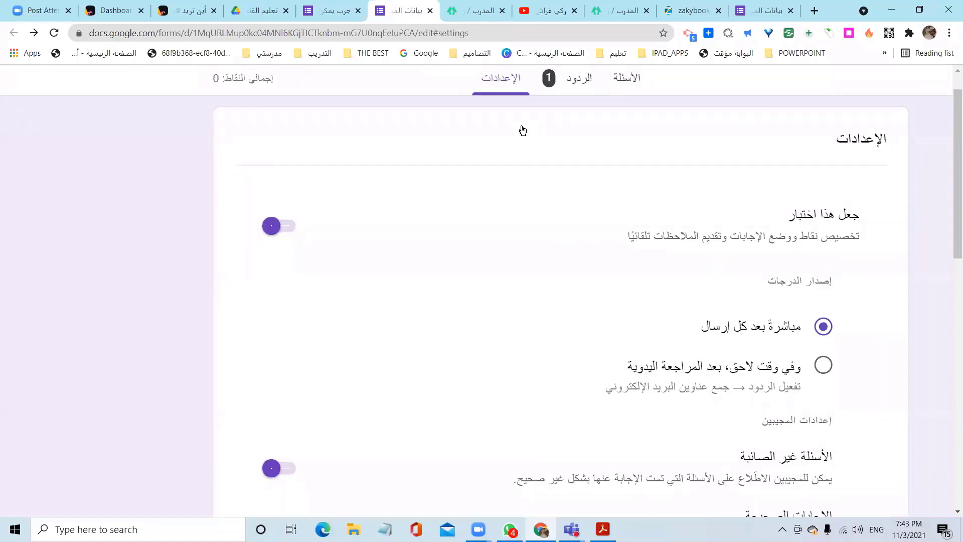
pyautogui.hotkey('ctrl', '-')
pyautogui.hotkey('ctrl', '0')
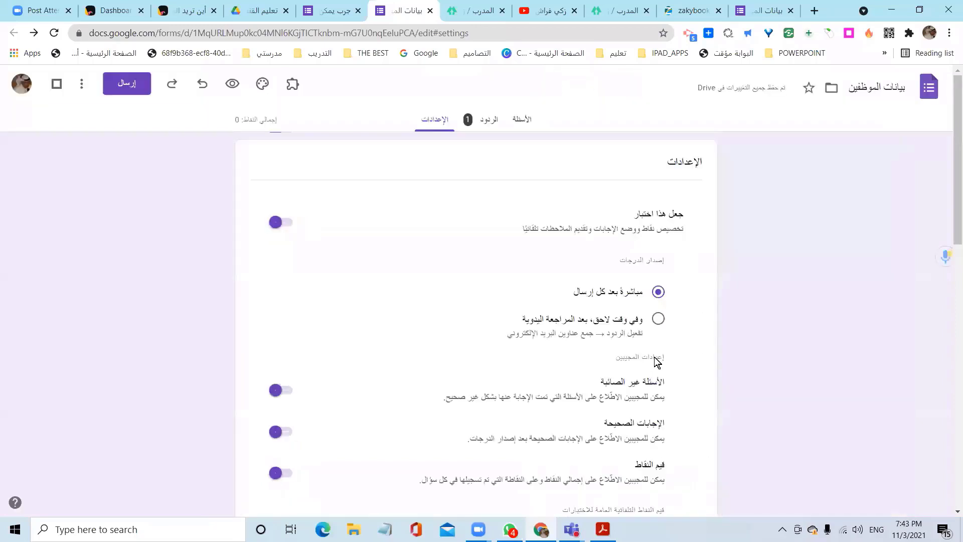
pyautogui.hotkey('alt', 'Left')
# - Title the new question at the end of the form كم سعر الكيلو الذهب
pyautogui.scroll(-10, 657, 387)
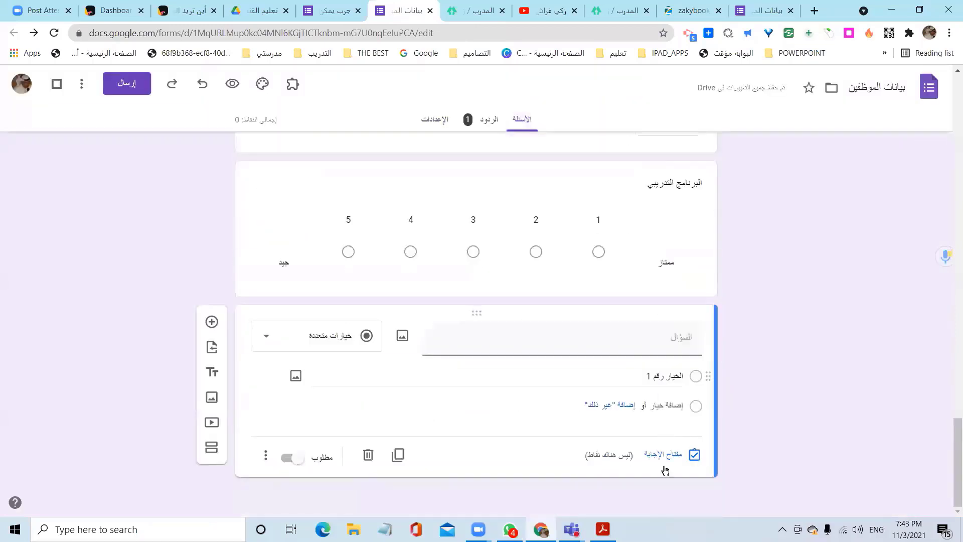
pyautogui.hotkey('ctrl', '+')
pyautogui.hotkey('ctrl', '+')
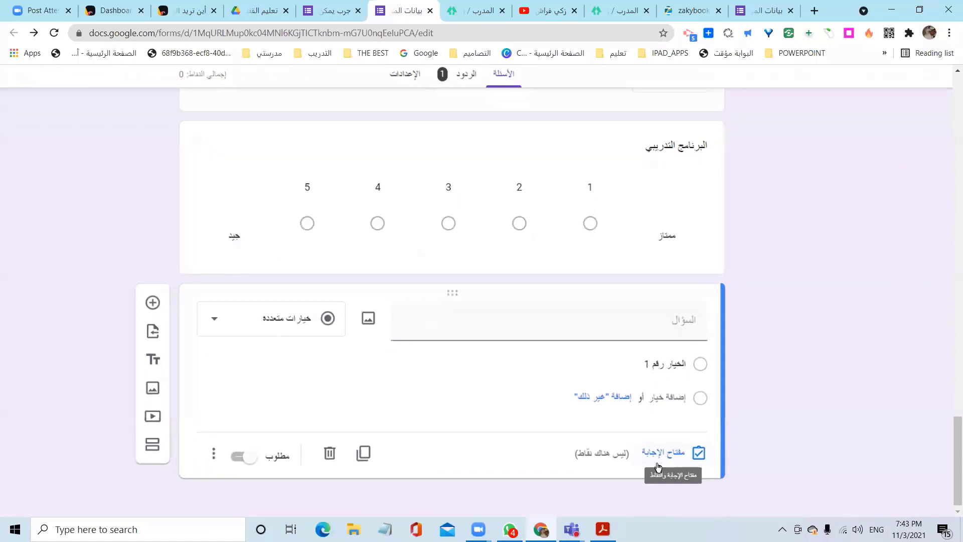
pyautogui.hotkey('ctrl', '+')
pyautogui.click(658, 322)
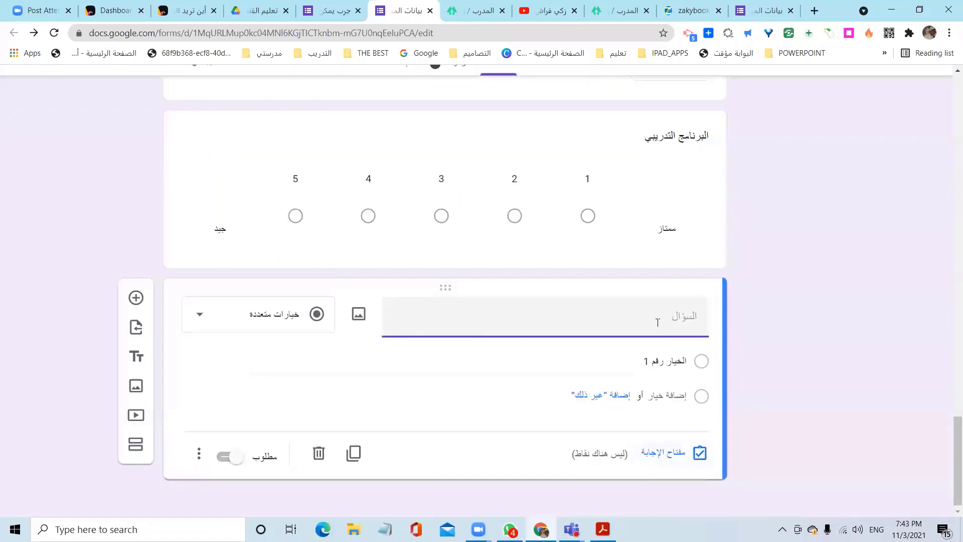
pyautogui.write(';')
pyautogui.press('BackSpace')
pyautogui.hotkey('alt', 'shift')
pyautogui.write('كم سعر الكيلو الذهب')
# - Enter 120 and 150 as the first two answer options of the كم سعر الكيلو الذهب question
pyautogui.click(661, 356)
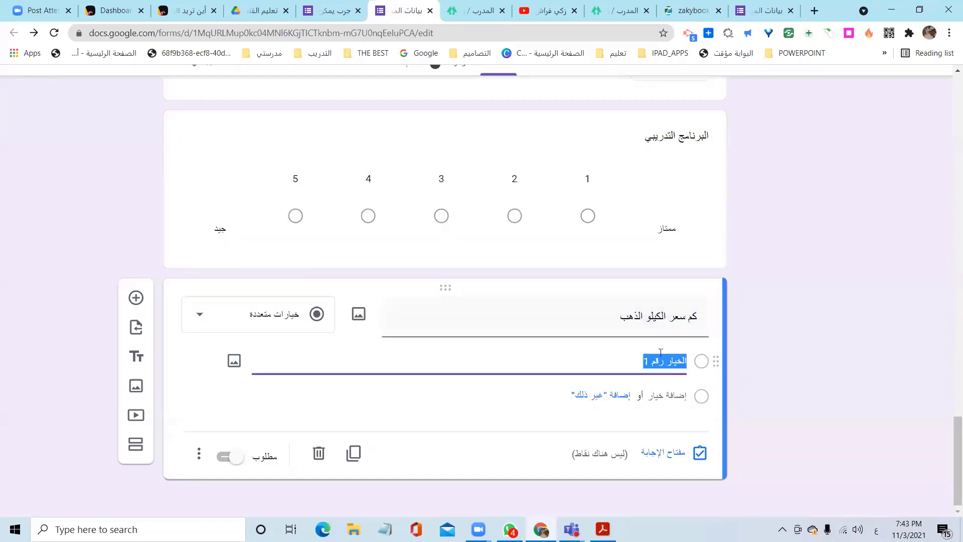
pyautogui.write('120')
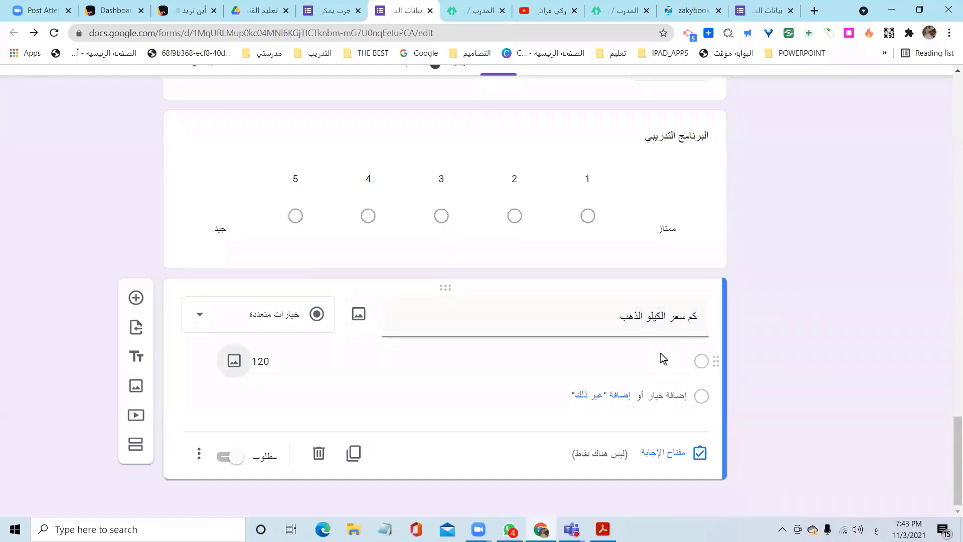
pyautogui.press('Return')
pyautogui.write('150')
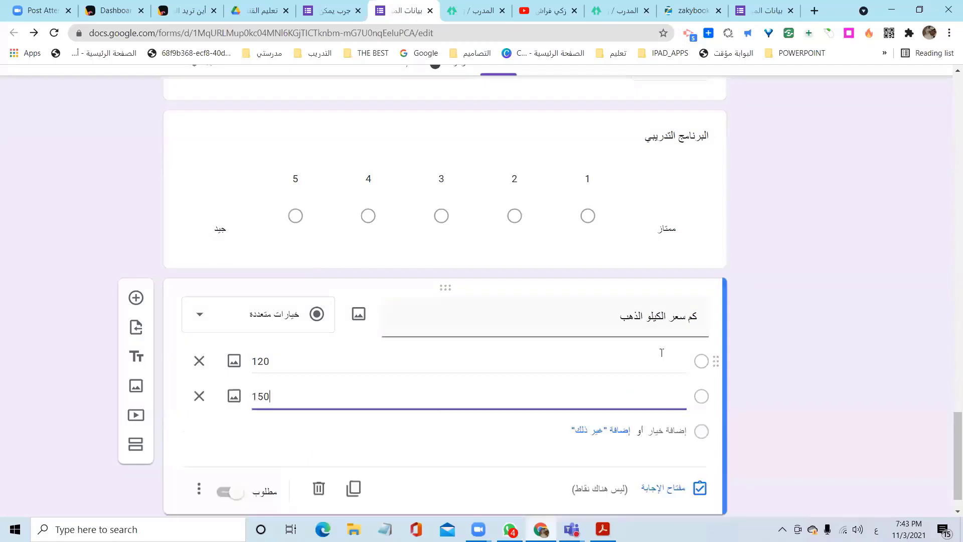
pyautogui.press('Return')
pyautogui.press('Tab')
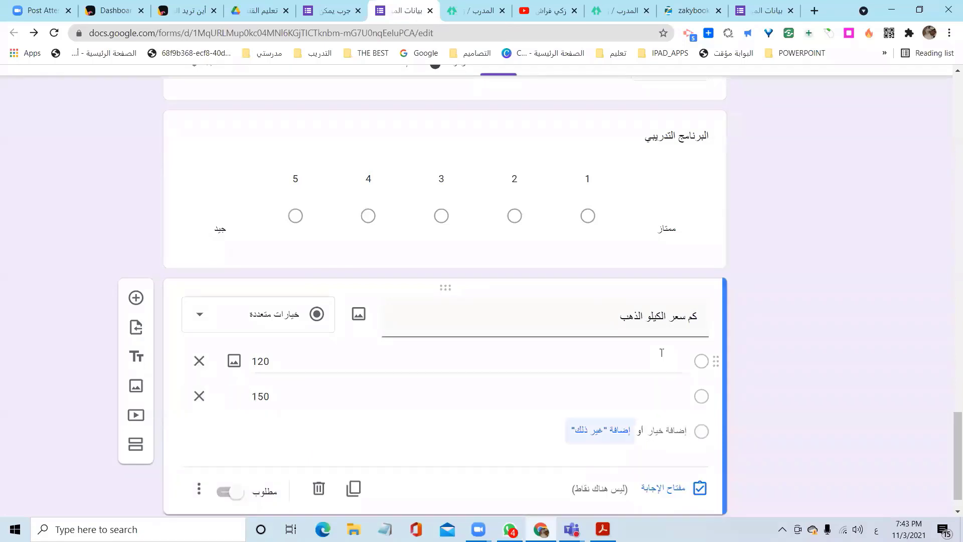
# - Add 160 and 170 as the third and fourth answer options of the كم سعر الكيلو الذهب question
pyautogui.hscroll(1, 662, 353)
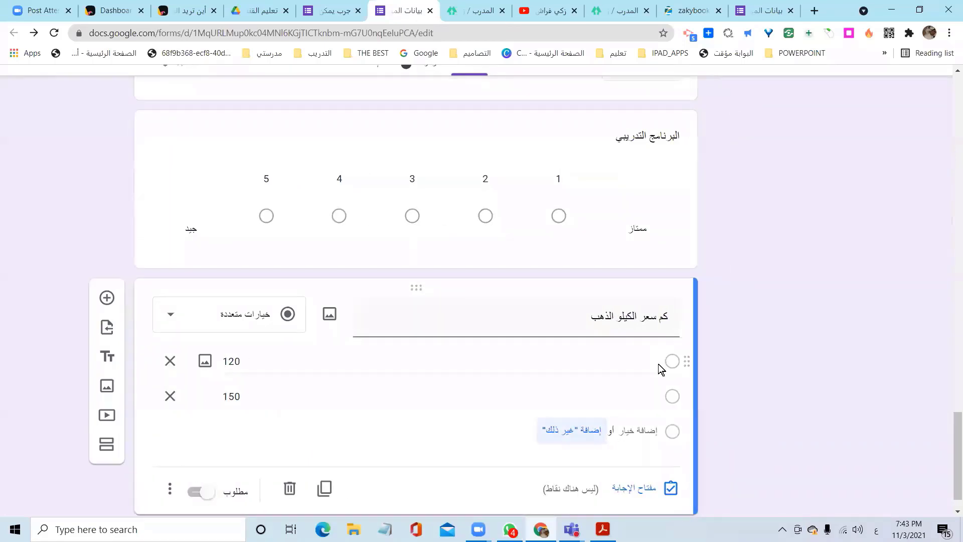
pyautogui.click(651, 419)
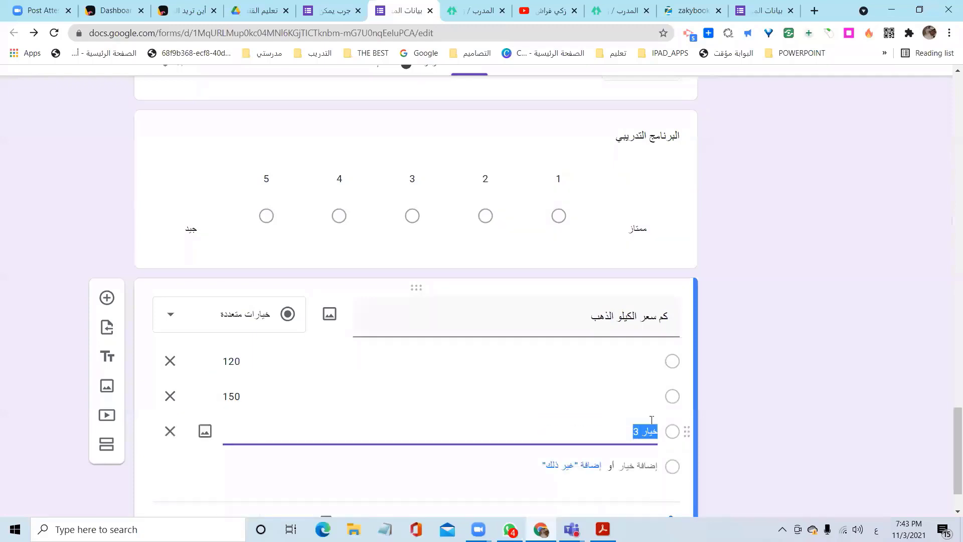
pyautogui.write('160')
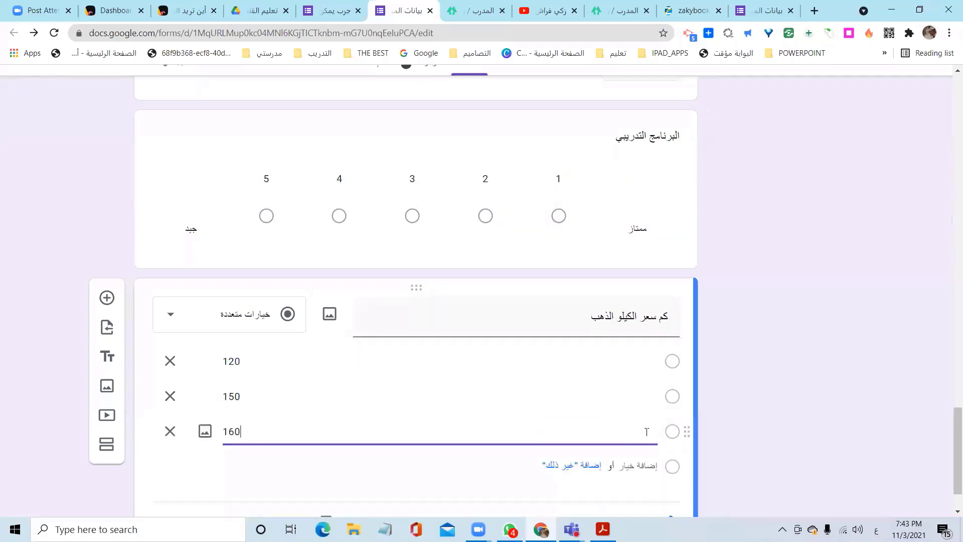
pyautogui.press('Tab')
pyautogui.press('Tab')
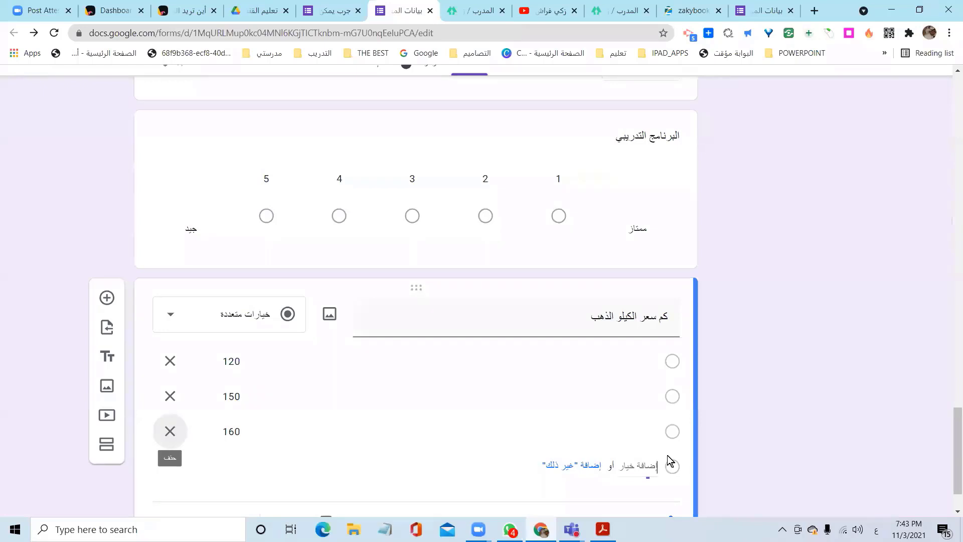
pyautogui.press('Tab')
pyautogui.write('170')
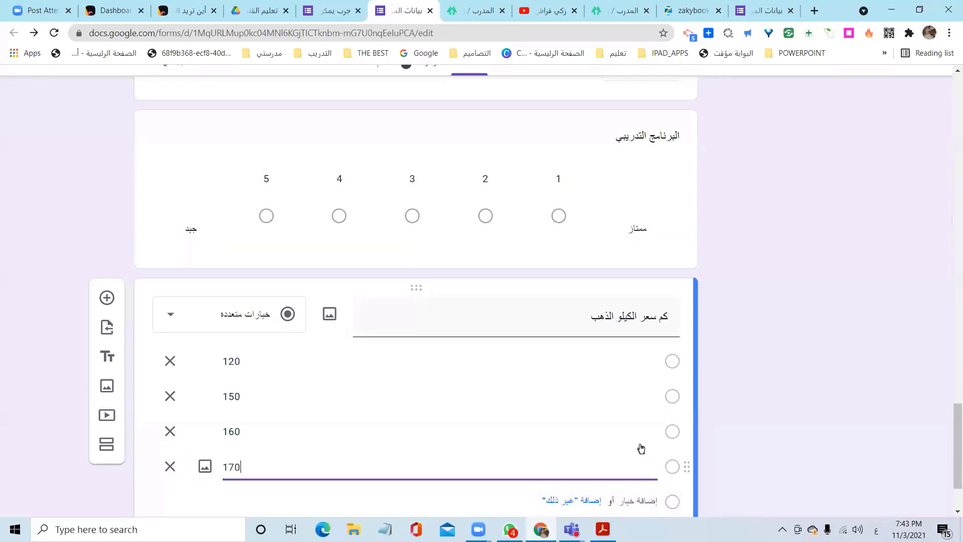
pyautogui.scroll(-2, 642, 452)
pyautogui.scroll(2, 632, 451)
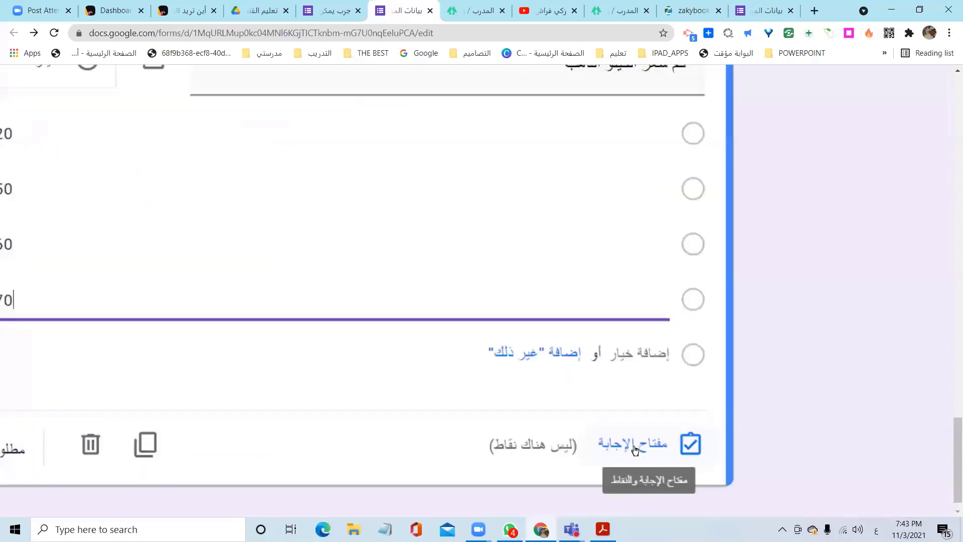
# - Mark 120 as the correct answer of the كم سعر الكيلو الذهب question and assign it 5 points
pyautogui.scroll(-1, 656, 456)
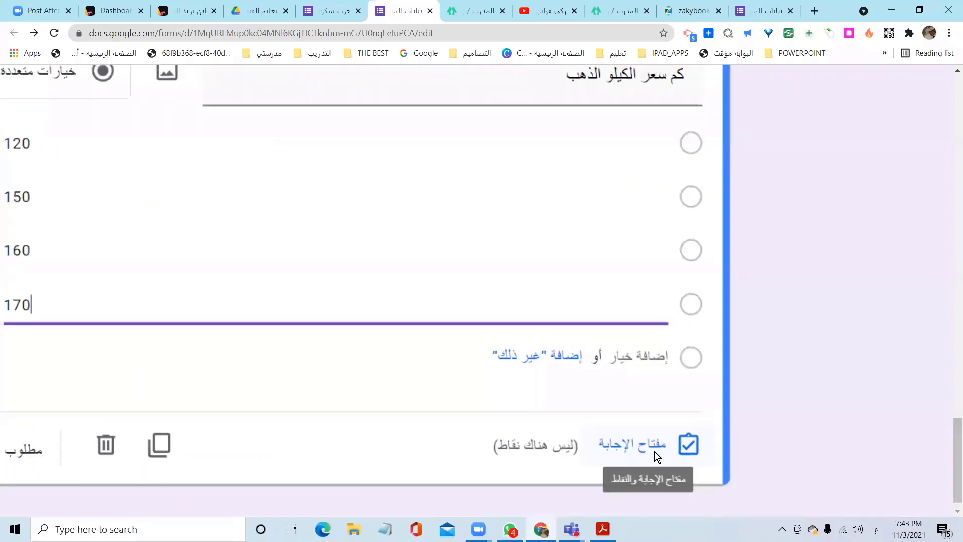
pyautogui.scroll(-2, 654, 452)
pyautogui.click(656, 455)
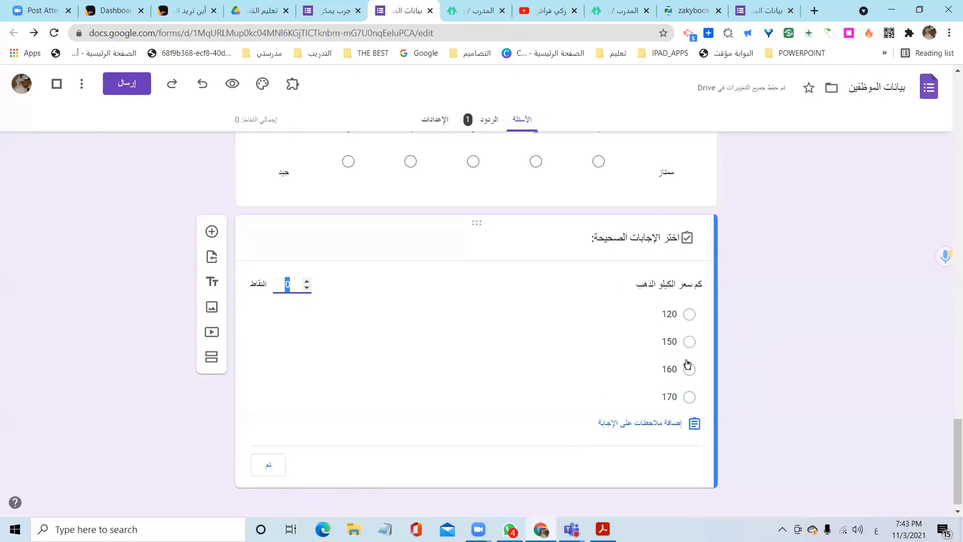
pyautogui.click(689, 315)
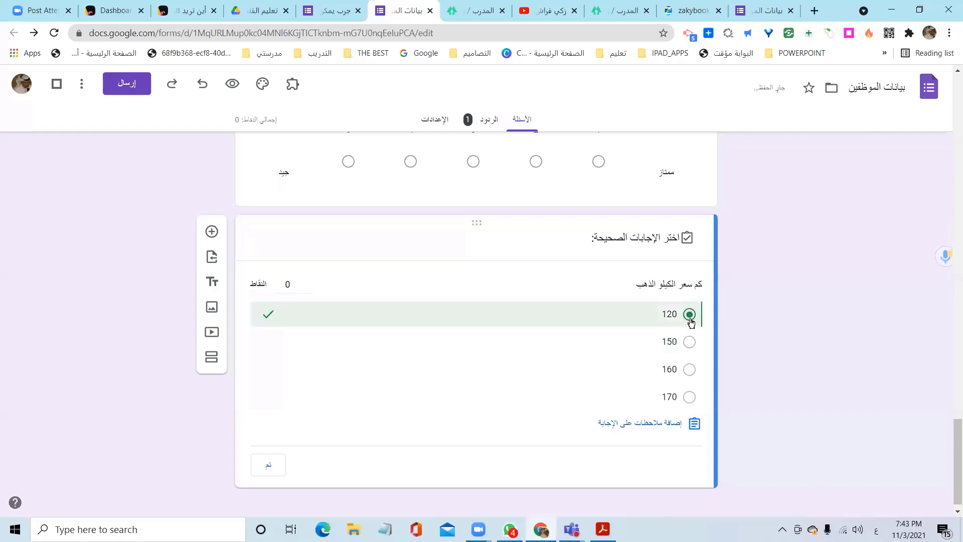
pyautogui.click(291, 284)
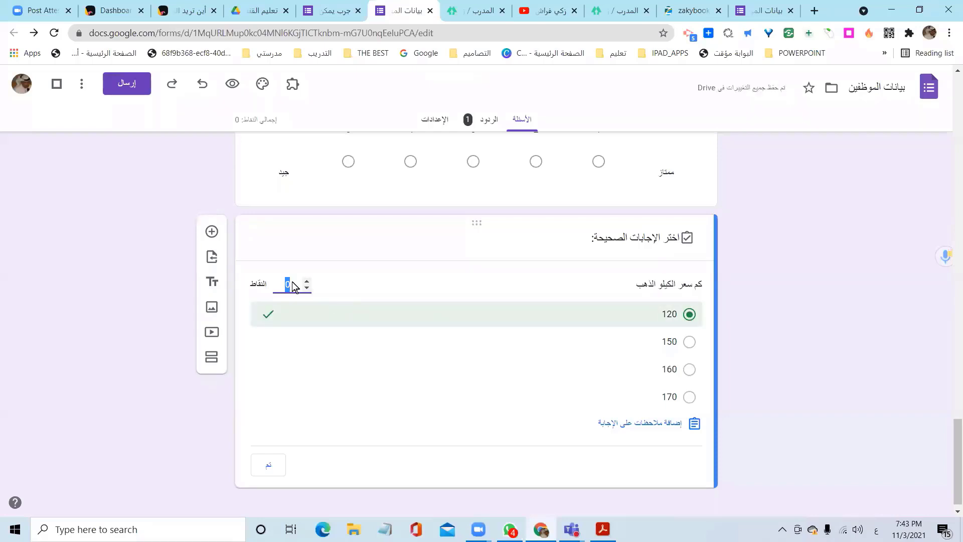
pyautogui.write('5')
pyautogui.scroll(-1, 730, 411)
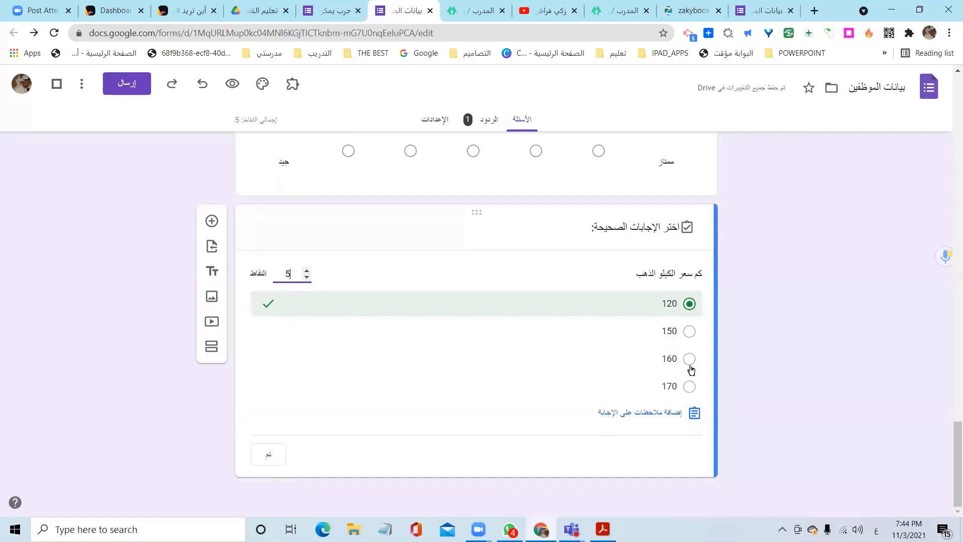
pyautogui.click(265, 455)
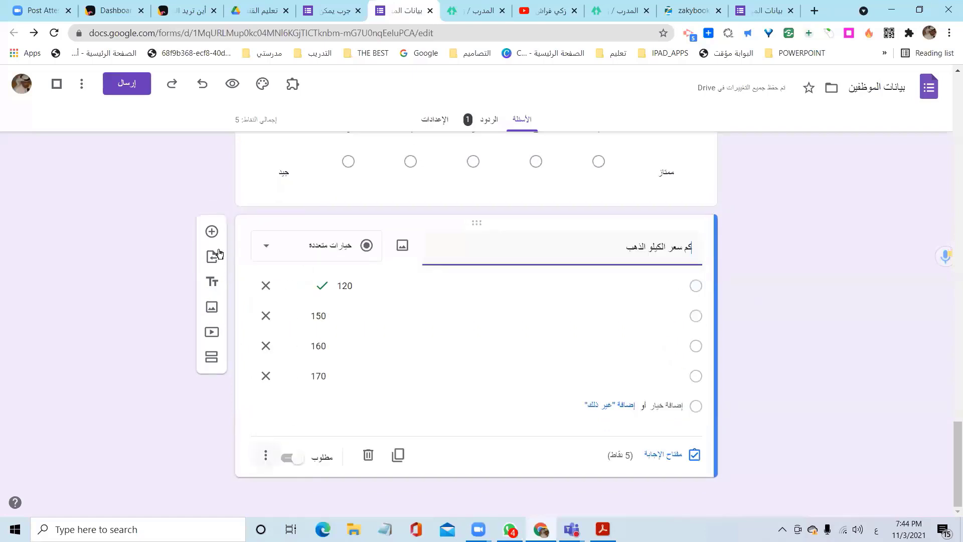
# - Add a new question after the gold price question, titled كم عدد ايام شهر ربيع
pyautogui.click(213, 232)
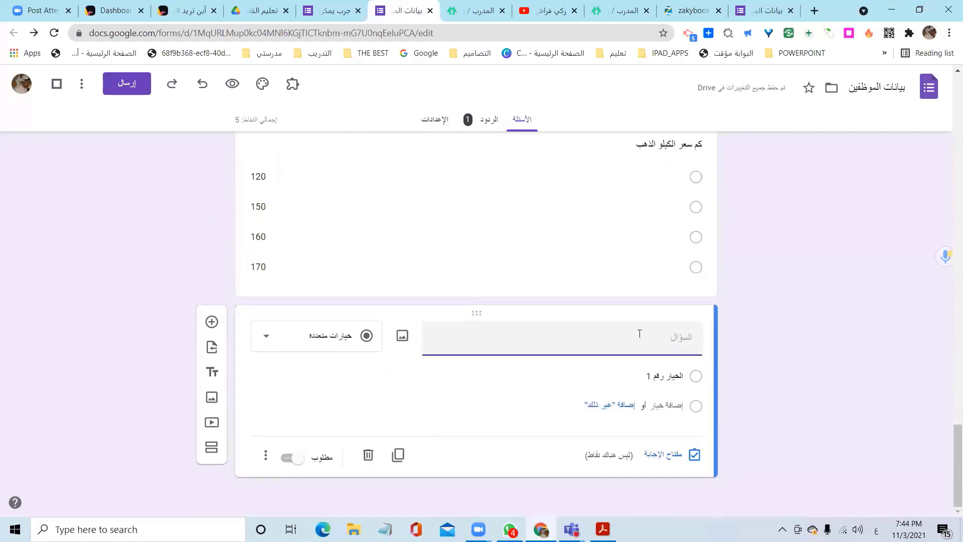
pyautogui.write('كم عدد اي')
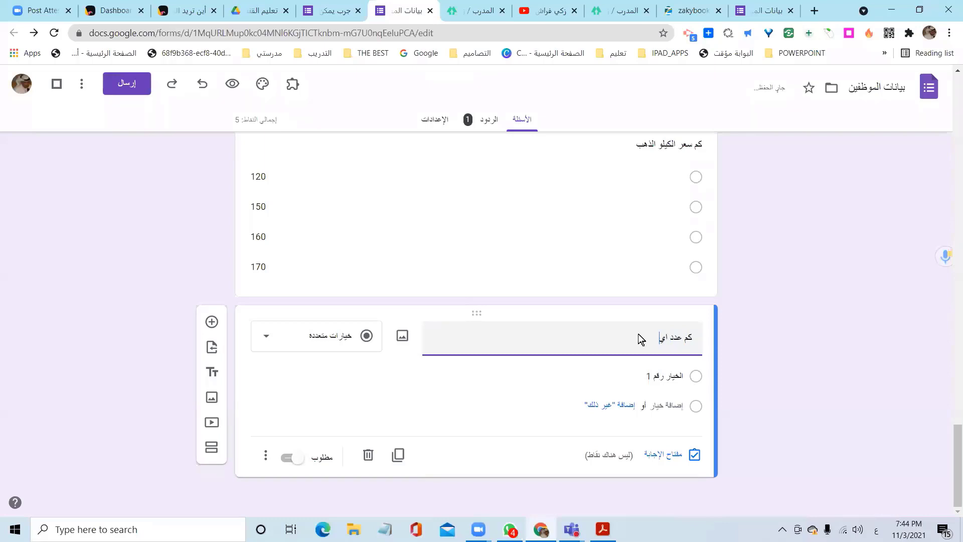
pyautogui.write('ام شهر ربيع')
# - Enter 30, 29 and 28 as the answer options of the كم عدد ايام شهر ربيع question
pyautogui.click(673, 383)
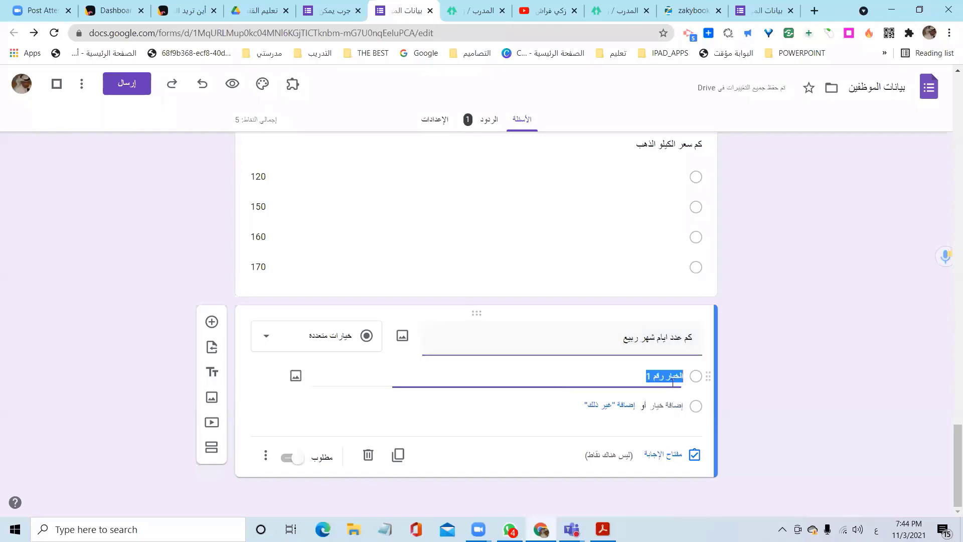
pyautogui.write('30')
pyautogui.press('Tab')
pyautogui.press('Tab')
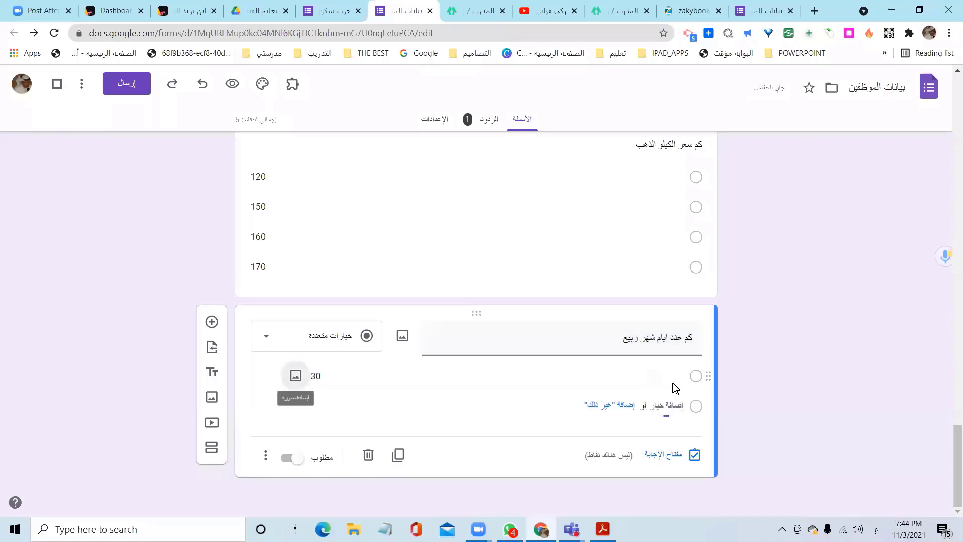
pyautogui.write('29')
pyautogui.press('Tab')
pyautogui.press('Tab')
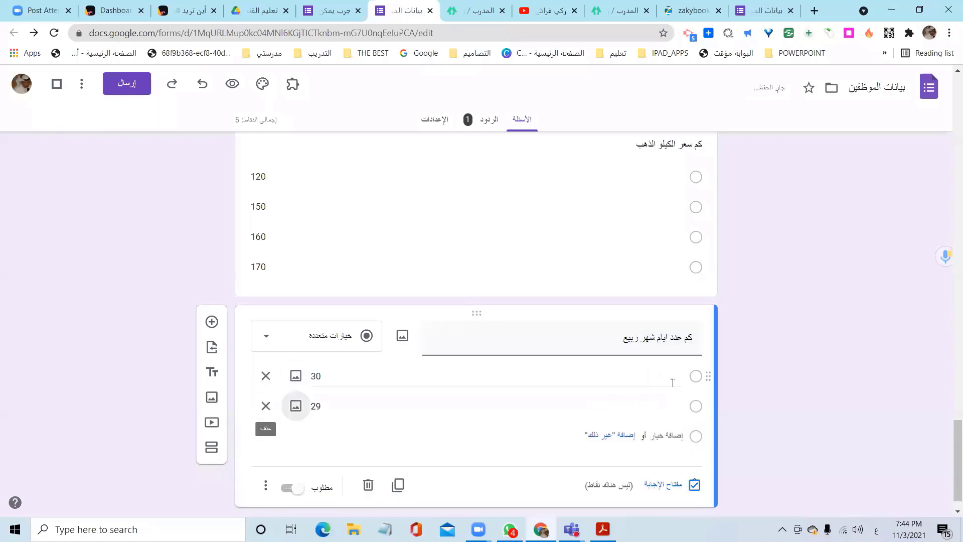
pyautogui.write('28')
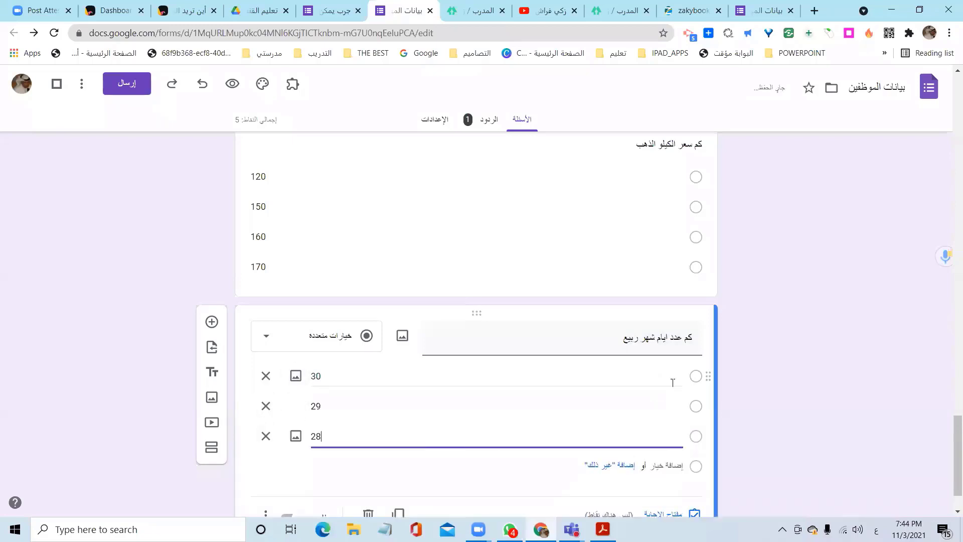
# - Mark 29 as the correct answer of the كم عدد ايام شهر ربيع question and assign it 5 points
pyautogui.scroll(-1, 671, 481)
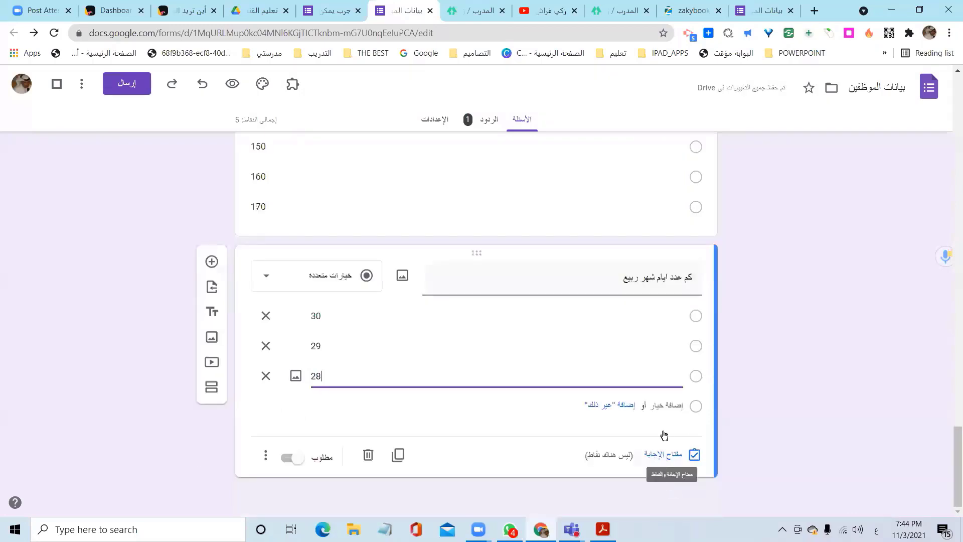
pyautogui.click(662, 455)
pyautogui.click(690, 372)
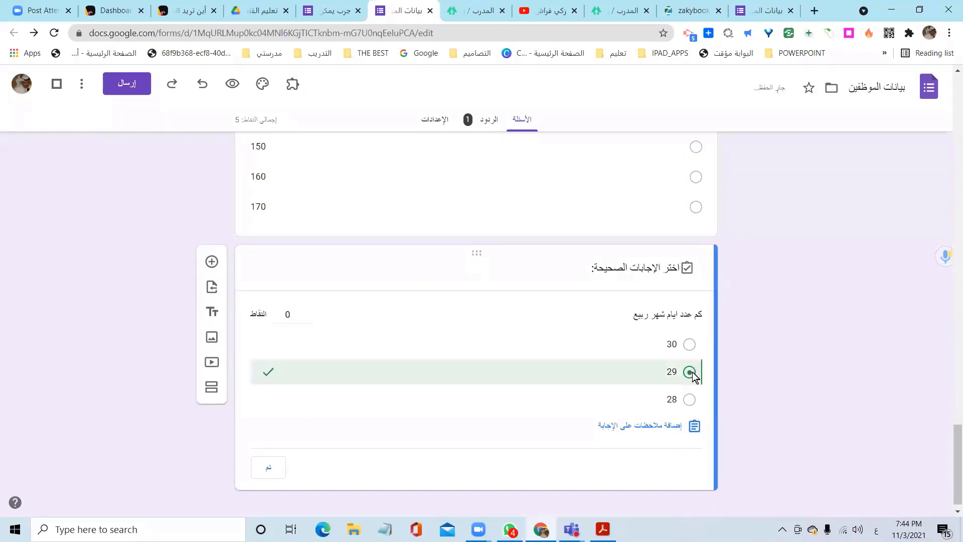
pyautogui.click(282, 314)
pyautogui.doubleClick(281, 315)
pyautogui.write('5')
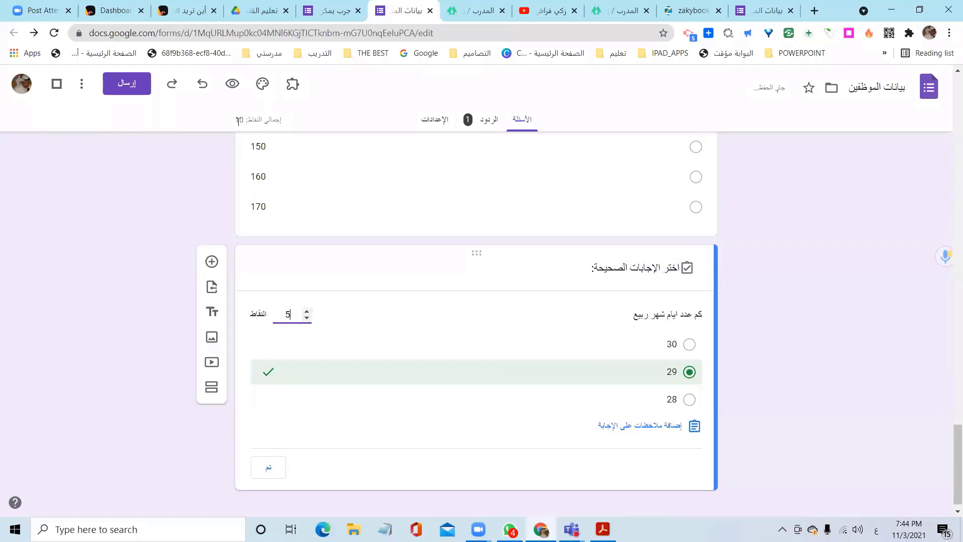
pyautogui.scroll(5, 255, 129)
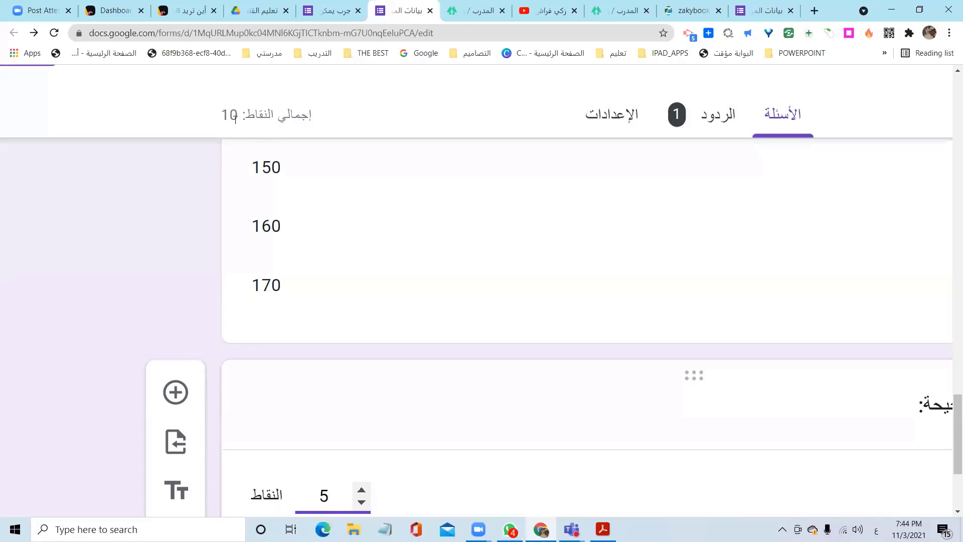
# - Try a fractional score of 5.25 points for the كم عدد ايام شهر ربيع question
pyautogui.doubleClick(345, 500)
pyautogui.write('5.25')
pyautogui.scroll(-5, 351, 498)
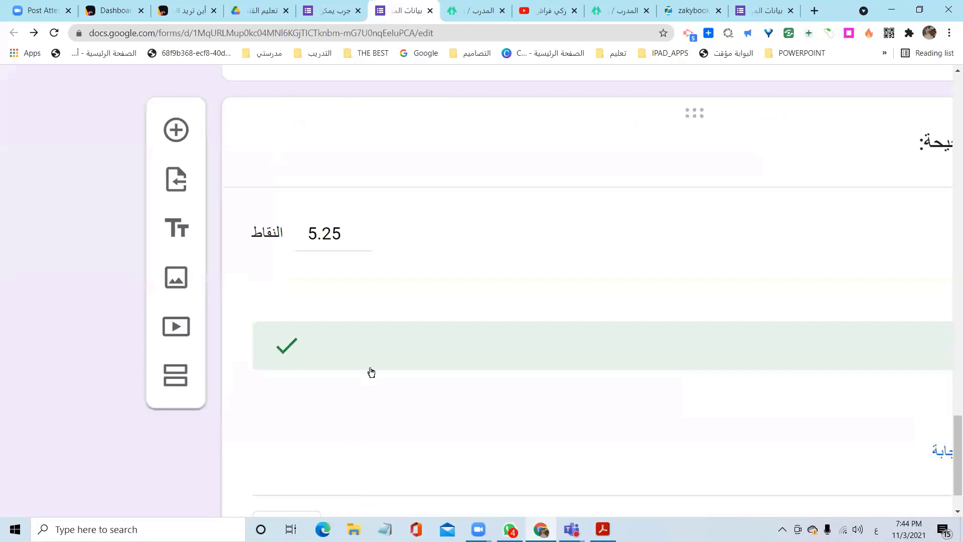
pyautogui.hotkey('ctrl', '-')
pyautogui.hotkey('ctrl', '-')
pyautogui.hotkey('ctrl', '-')
pyautogui.hotkey('ctrl', '-')
pyautogui.hotkey('ctrl', '-')
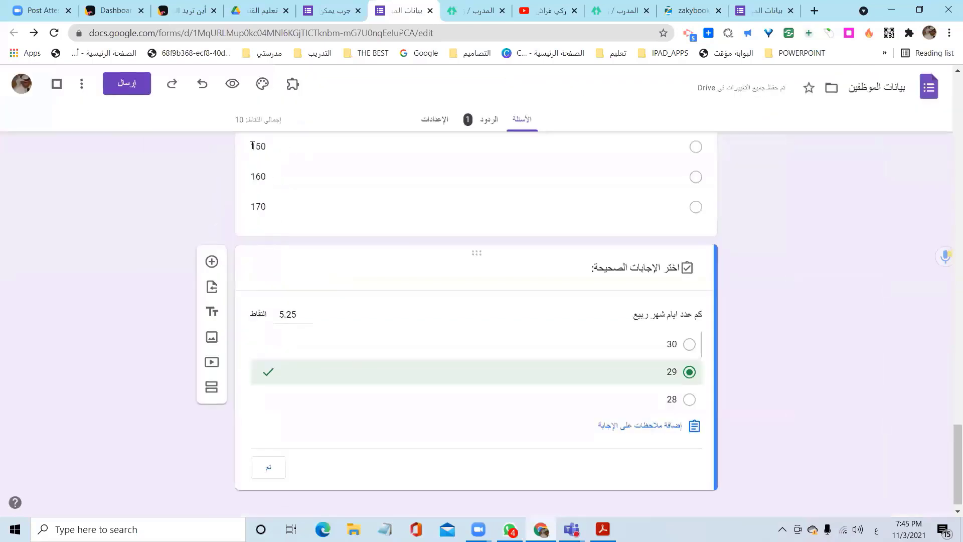
pyautogui.scroll(1, 236, 117)
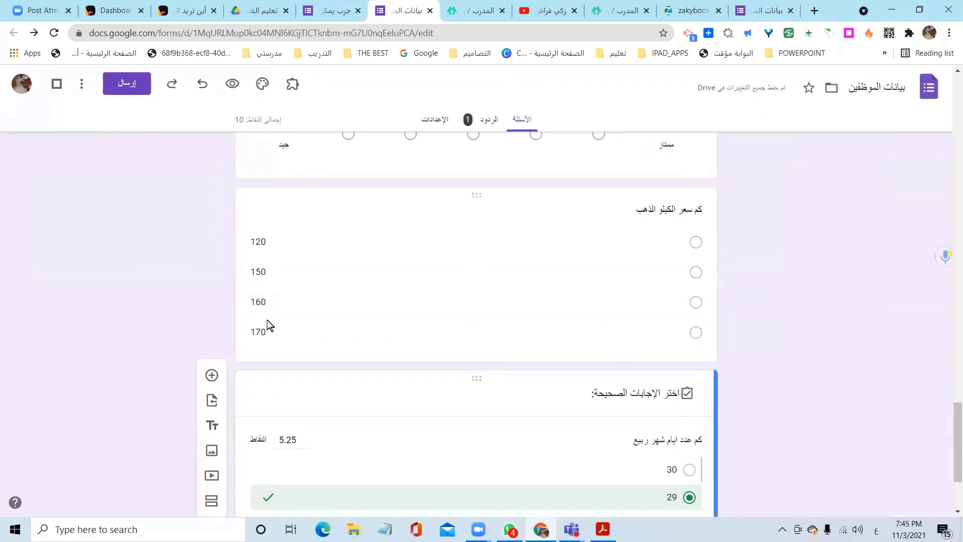
pyautogui.scroll(-3, 266, 304)
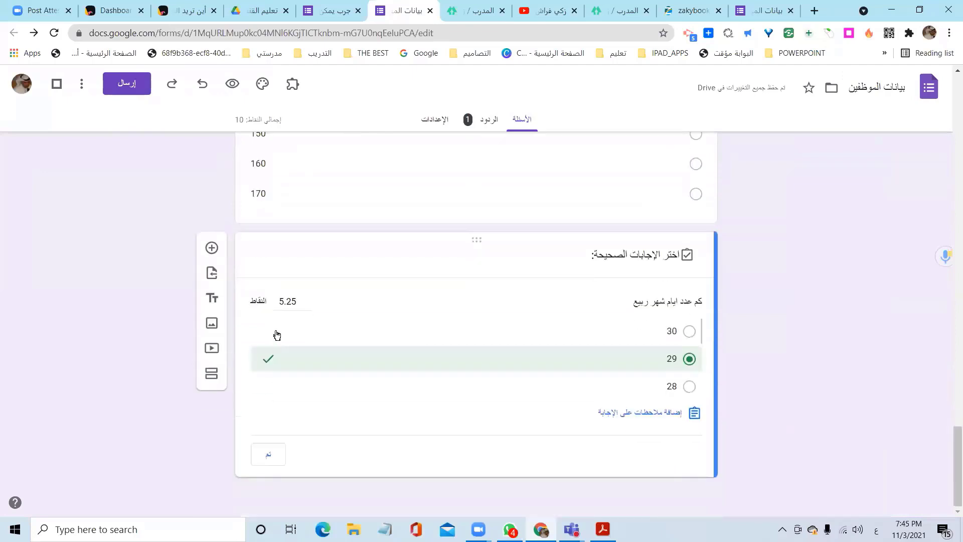
# - Try 3.5 points for the كم عدد ايام شهر ربيع question and settle on 4 points
pyautogui.doubleClick(289, 302)
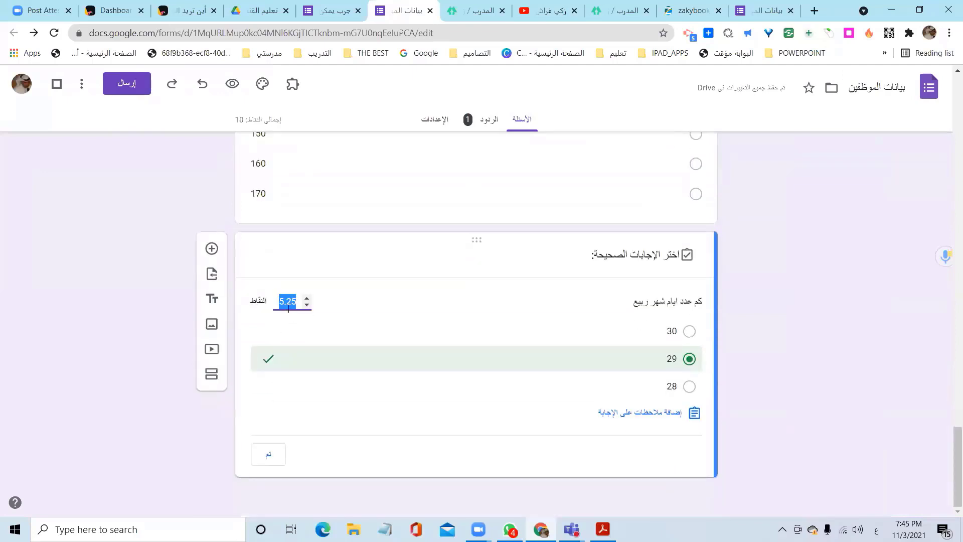
pyautogui.write('3.5')
pyautogui.click(306, 298)
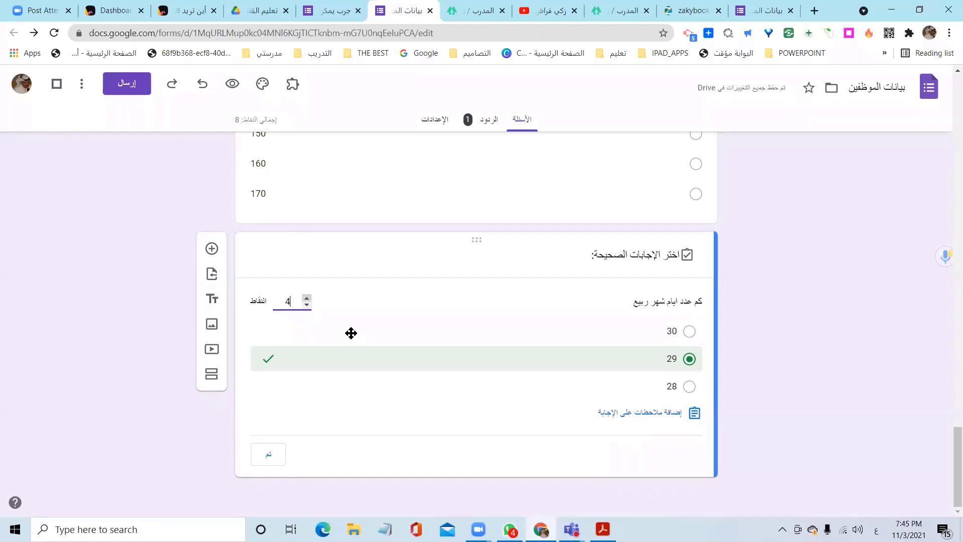
pyautogui.scroll(1, 417, 346)
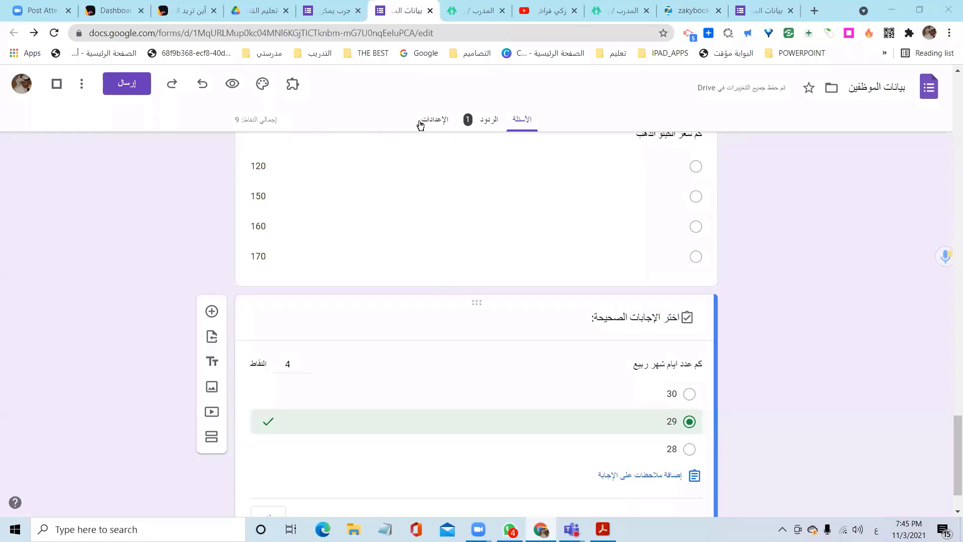
# - Open the form's sending options and view the link and email sharing methods
pyautogui.click(135, 90)
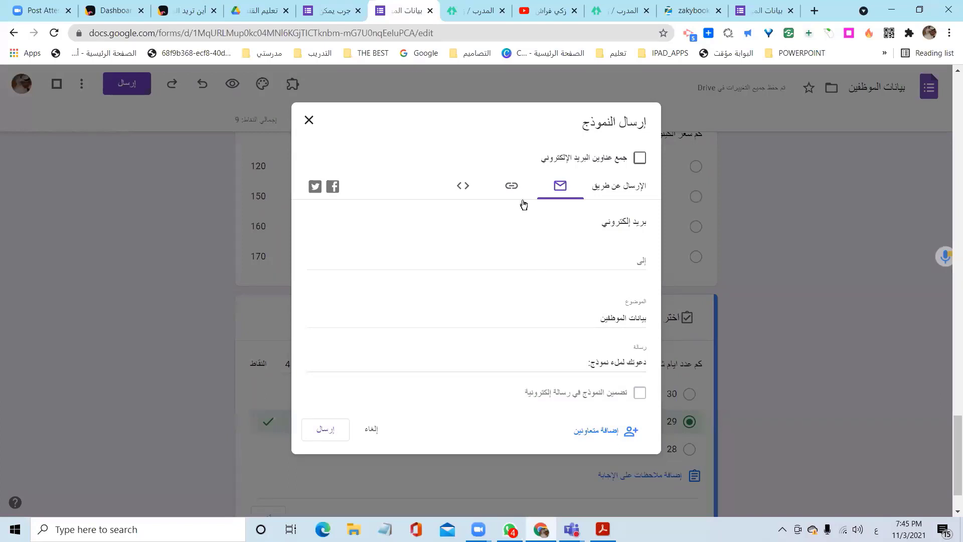
pyautogui.click(512, 185)
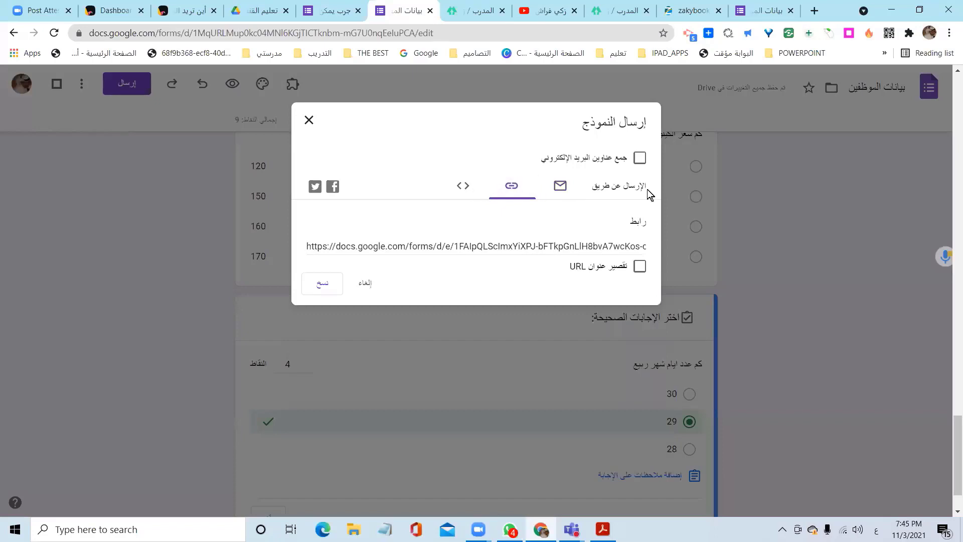
pyautogui.click(560, 186)
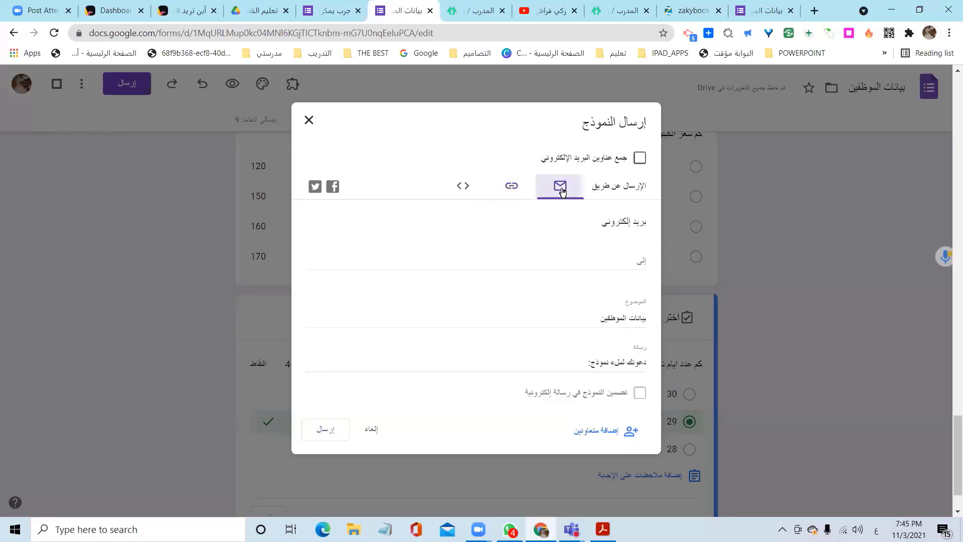
pyautogui.scroll(-1, 600, 361)
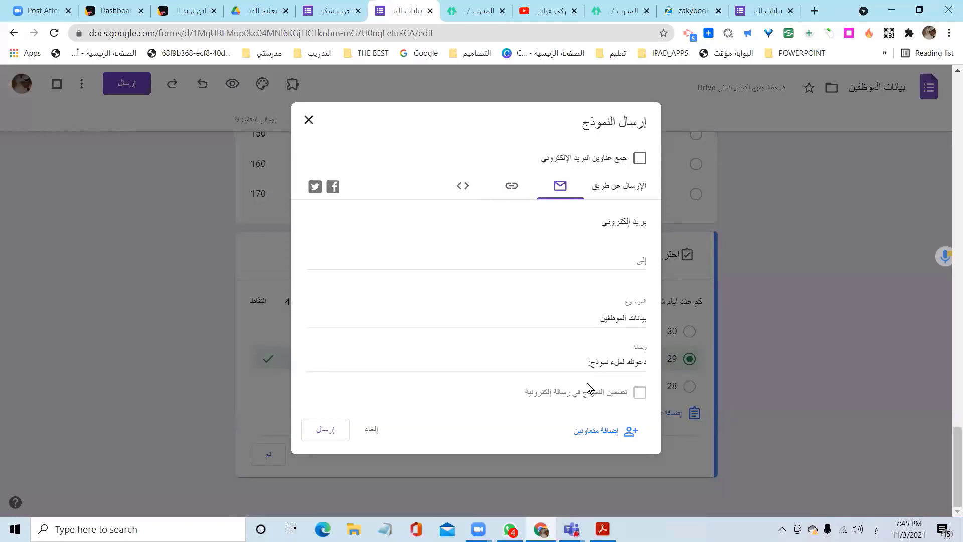
# - Draft شكرا لمشاركتك لنا في الاستبيان as the email invitation message and close the sending options without sending
pyautogui.click(580, 361)
pyautogui.hotkey('ctrl', 'a')
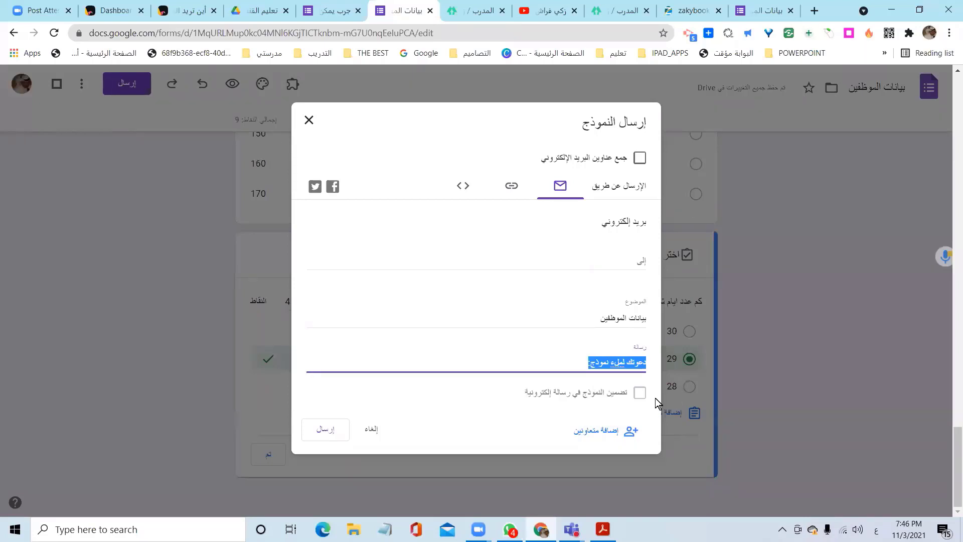
pyautogui.write('تم')
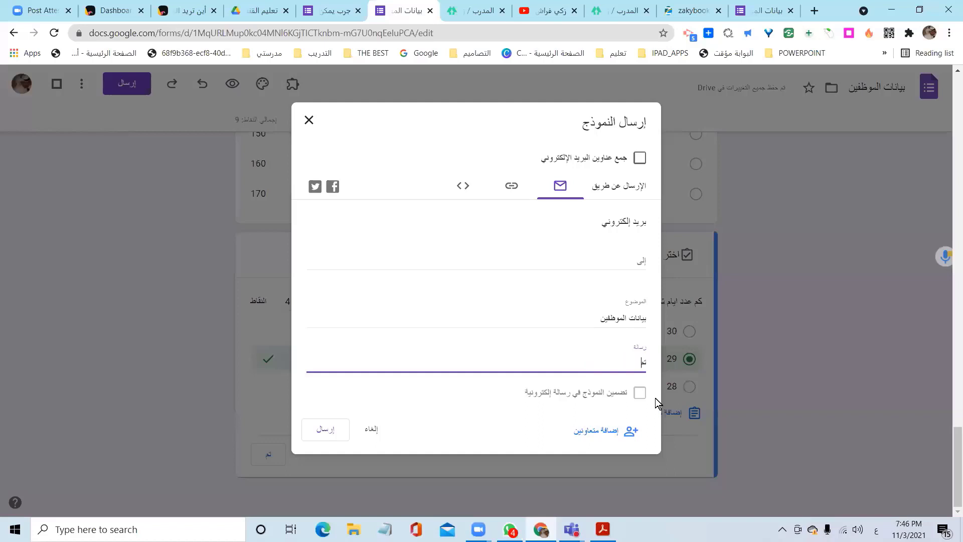
pyautogui.press('BackSpace')
pyautogui.press('BackSpace')
pyautogui.write('شكرا لمشاركتك لنا في الاستبيان')
pyautogui.click(308, 120)
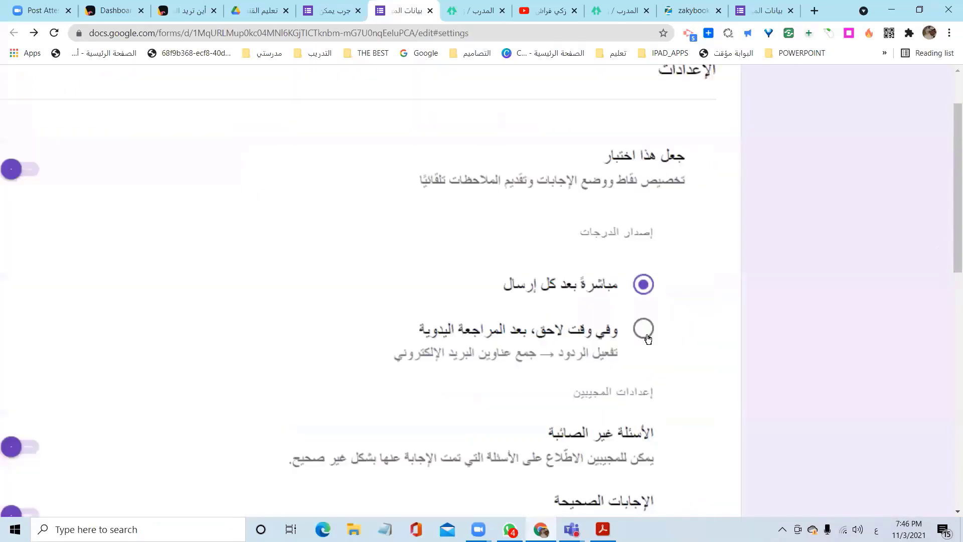
# - Review the form's quiz, response and default settings, including the choices for the maximum total size of uploaded files
pyautogui.scroll(-6, 646, 337)
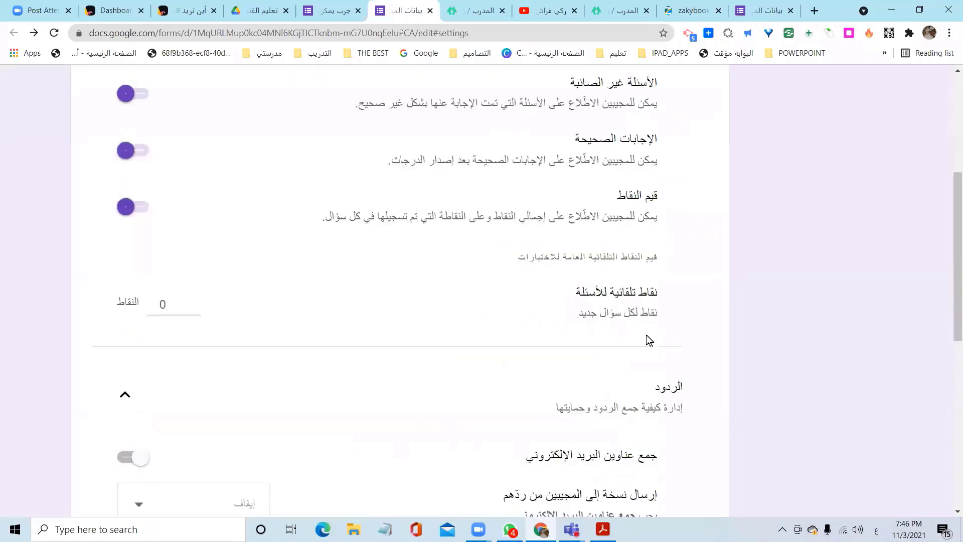
pyautogui.scroll(-2, 647, 339)
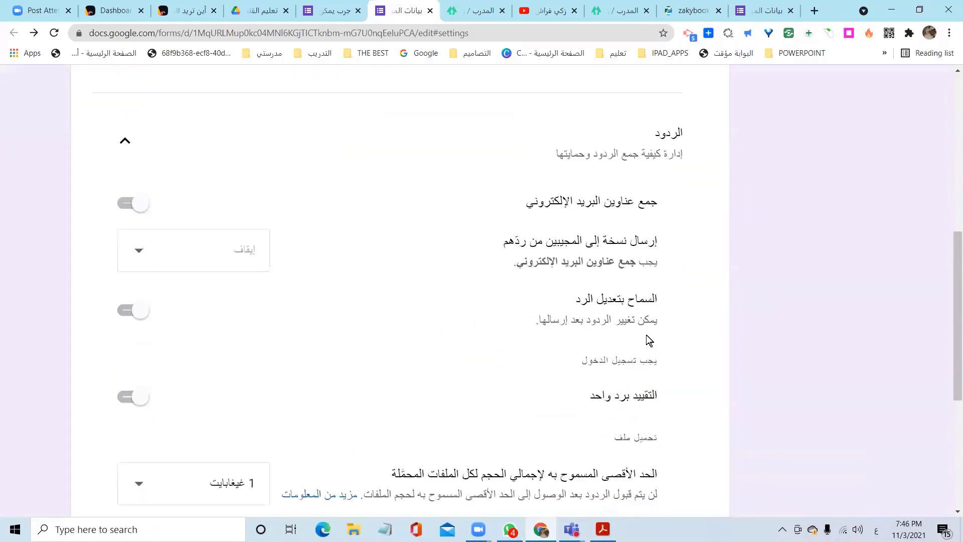
pyautogui.scroll(-1, 647, 339)
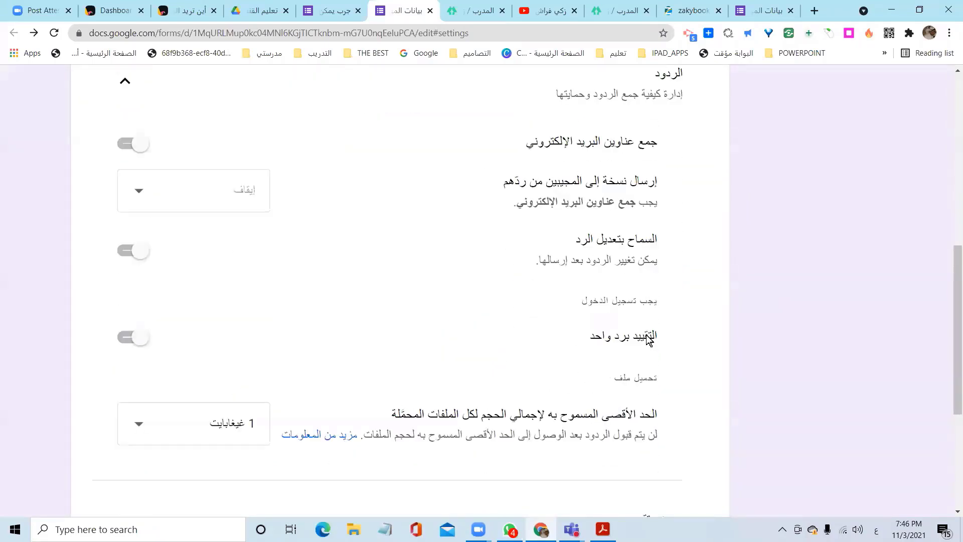
pyautogui.scroll(-6, 649, 340)
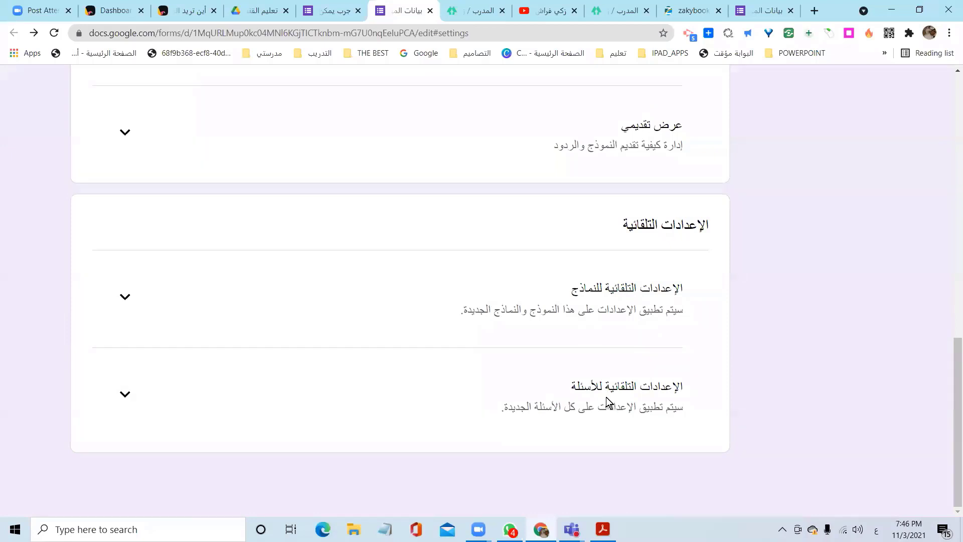
pyautogui.scroll(3, 606, 397)
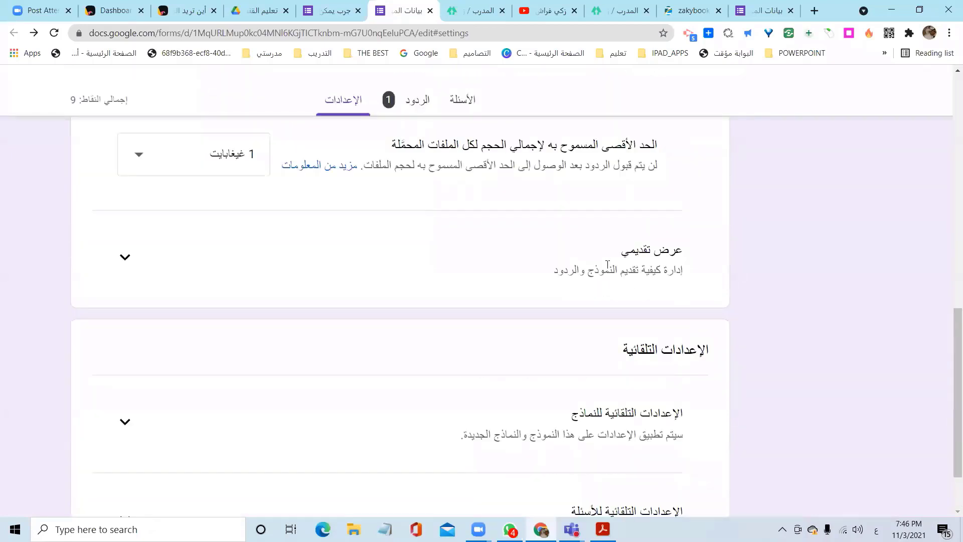
pyautogui.scroll(4, 333, 381)
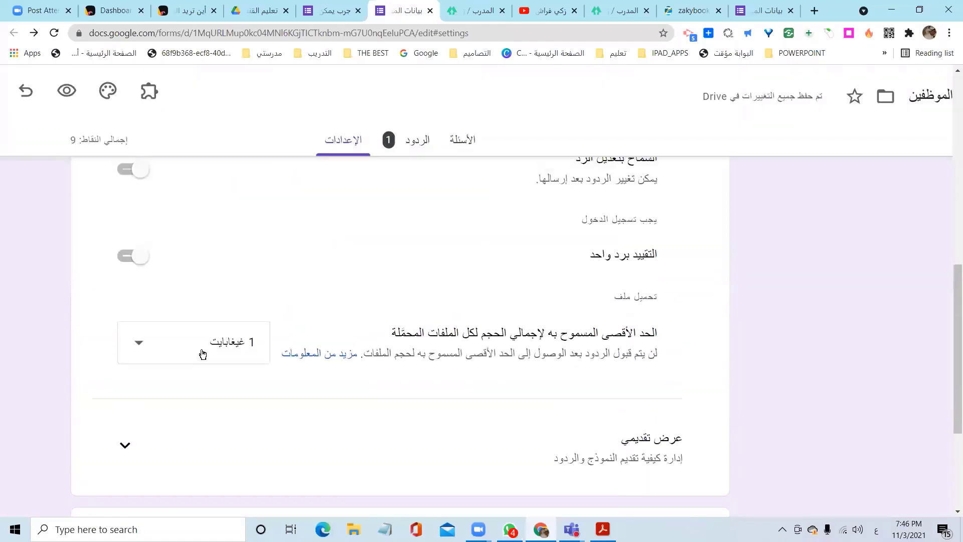
pyautogui.click(161, 354)
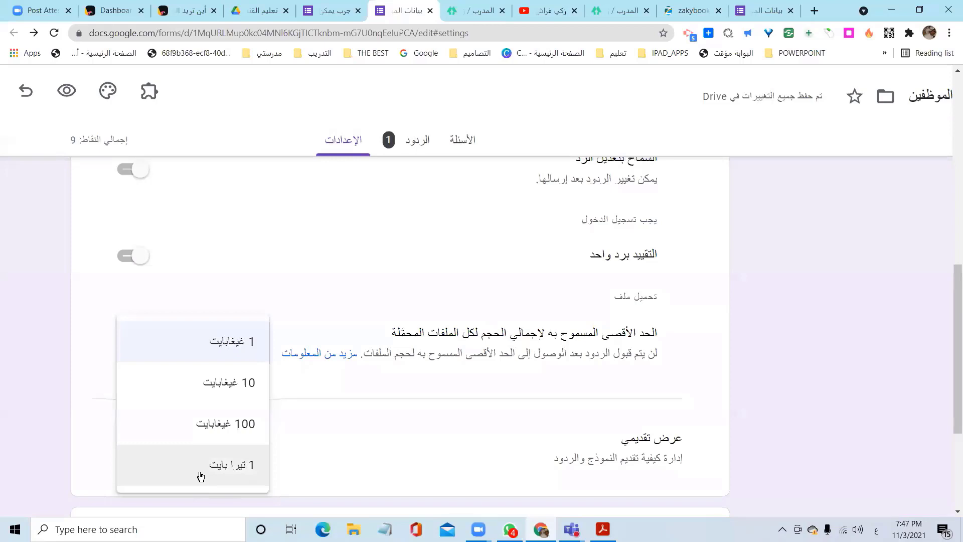
pyautogui.click(336, 269)
pyautogui.scroll(1, 543, 350)
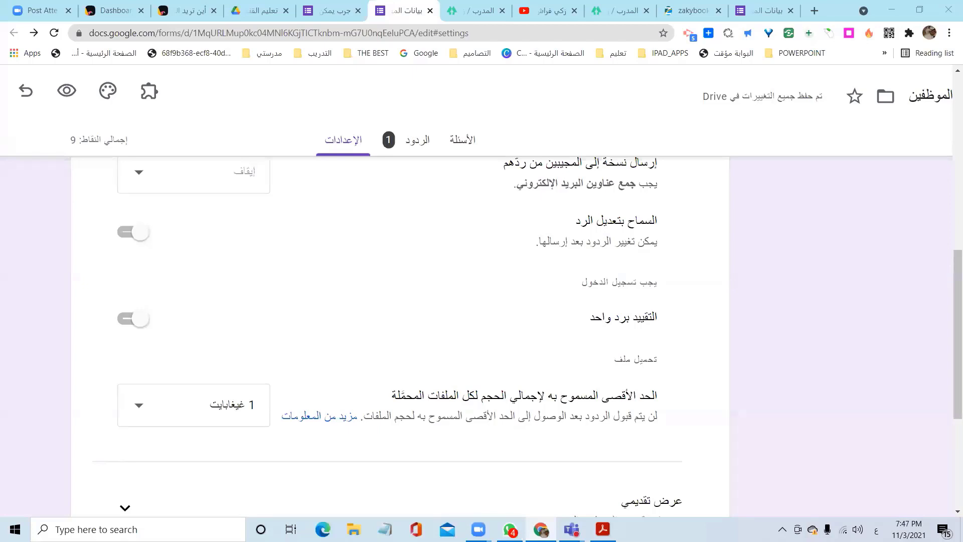
# - Make 150 the only correct answer in the answer key of the كم سعر الكيلو الذهب question
pyautogui.click(464, 140)
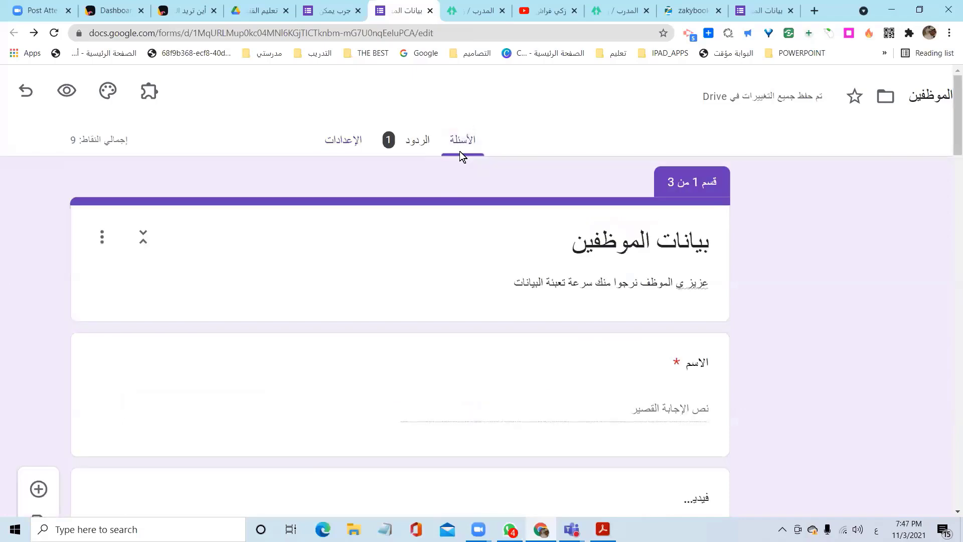
pyautogui.scroll(-3, 452, 272)
pyautogui.scroll(-15, 454, 273)
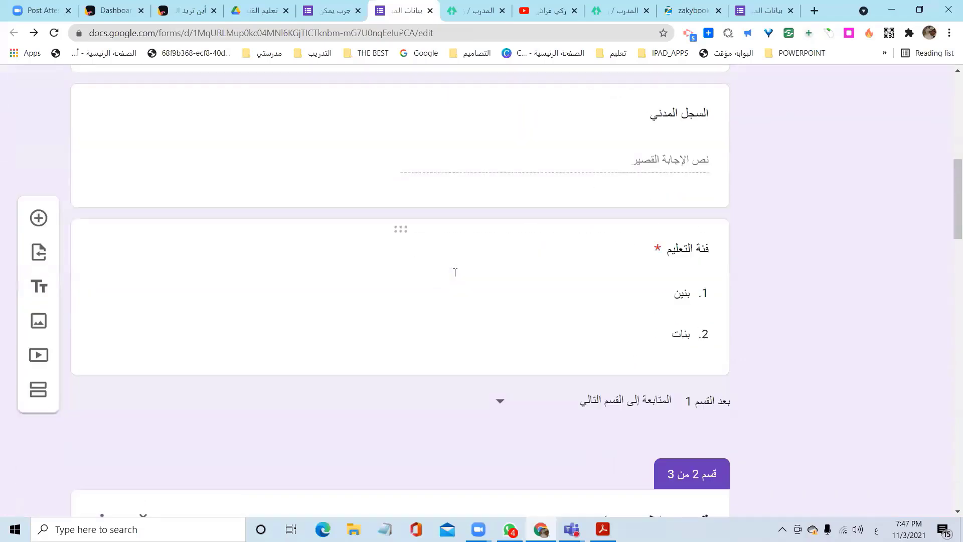
pyautogui.scroll(-10, 455, 272)
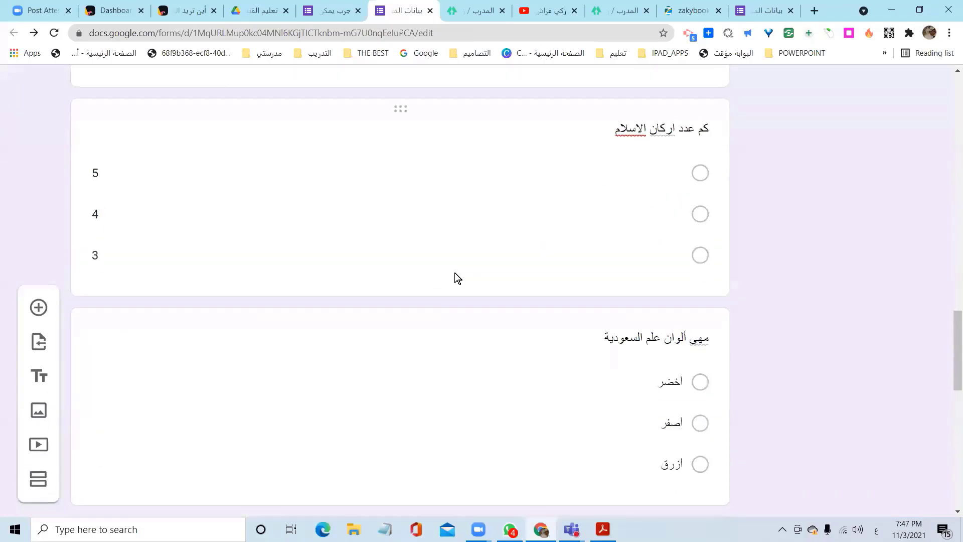
pyautogui.scroll(-8, 454, 275)
pyautogui.scroll(3, 573, 315)
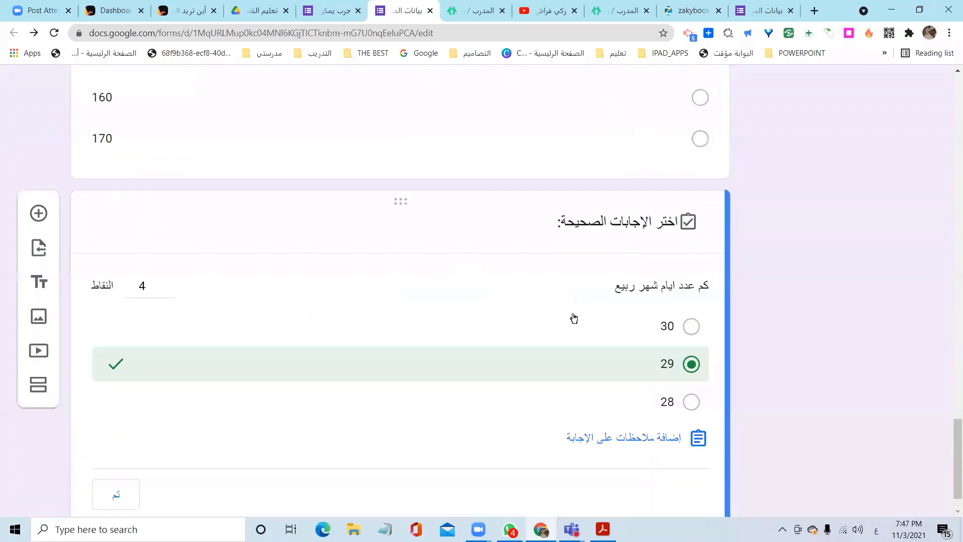
pyautogui.scroll(3, 573, 314)
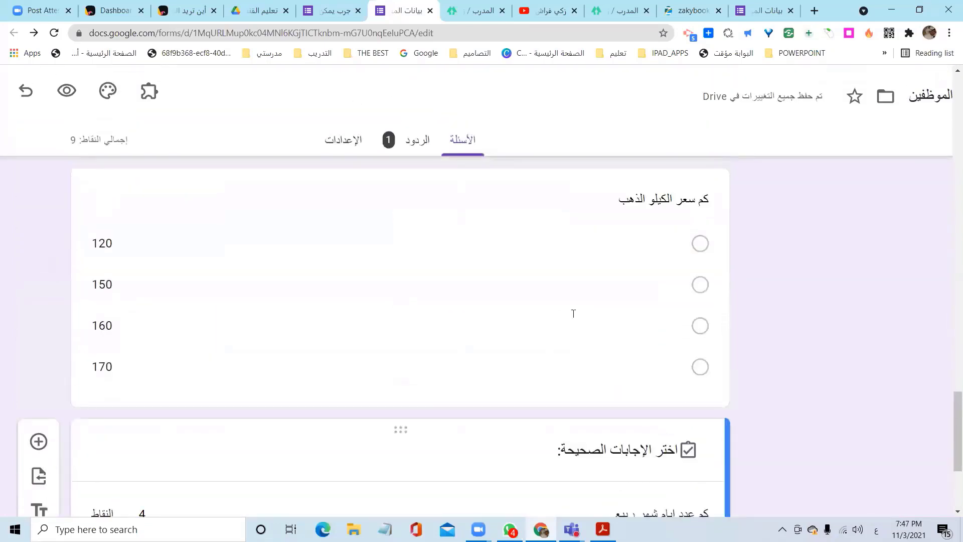
pyautogui.scroll(1, 574, 314)
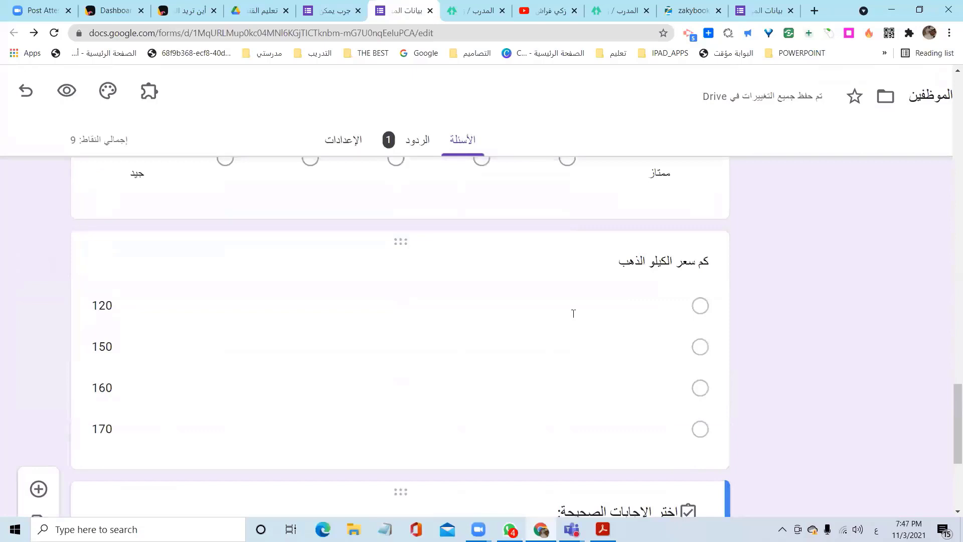
pyautogui.click(573, 314)
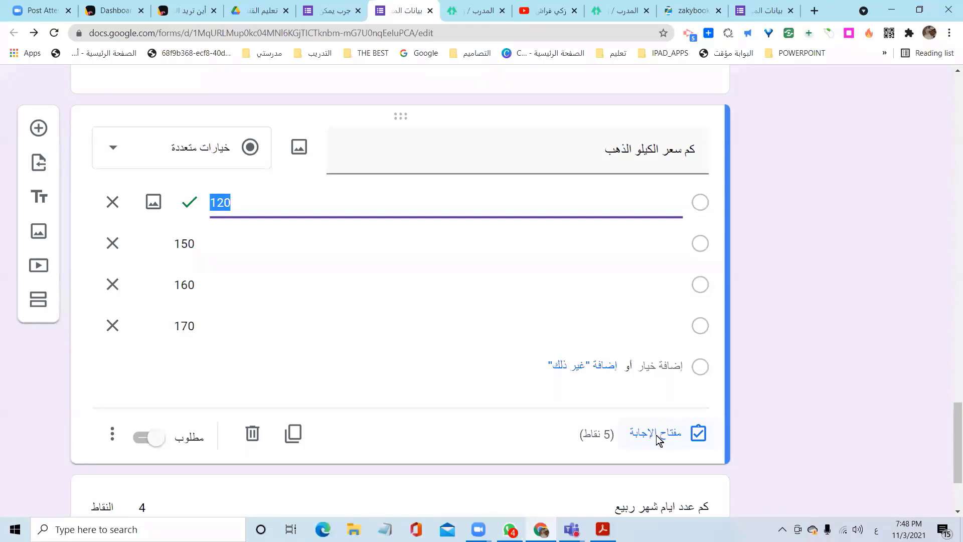
pyautogui.click(657, 440)
pyautogui.click(693, 280)
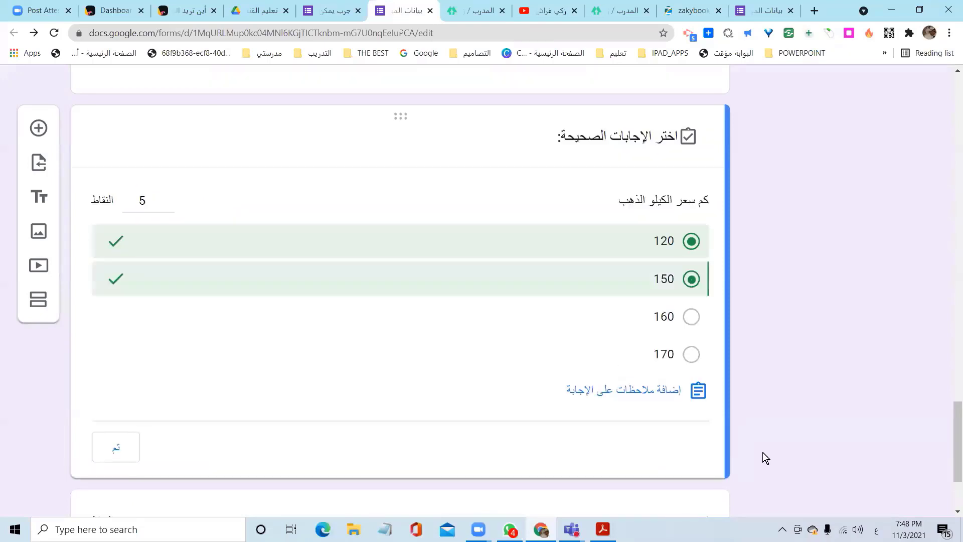
pyautogui.click(692, 242)
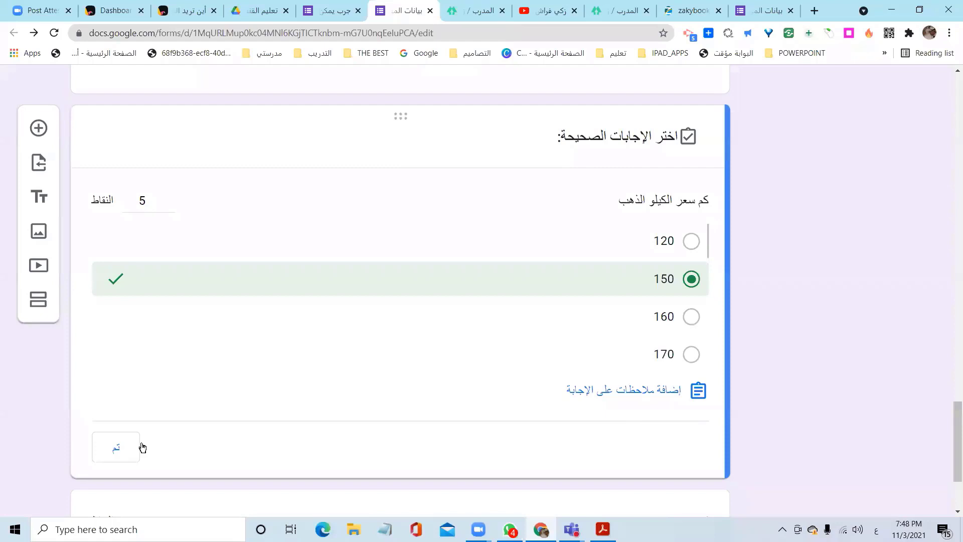
pyautogui.click(127, 447)
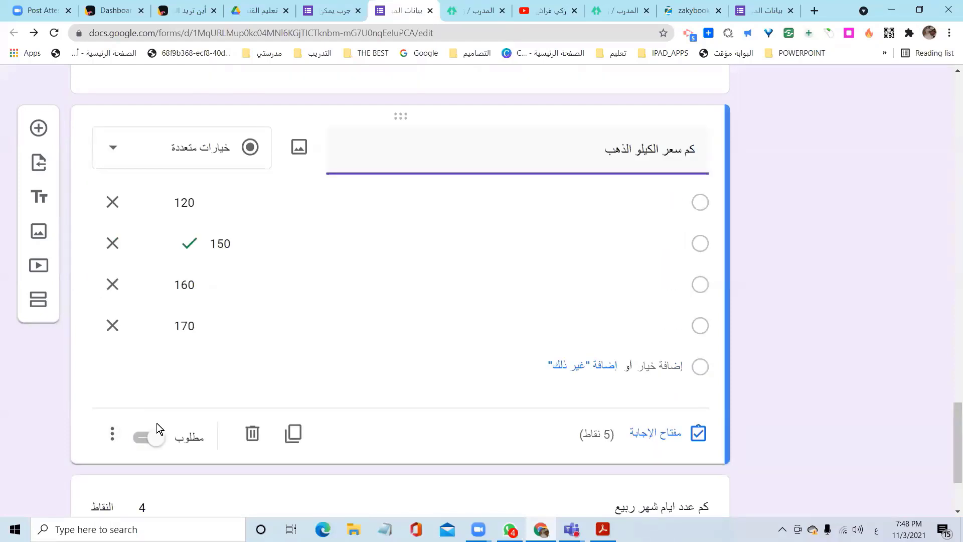
# - Preview the بيانات الموظفين form as a respondent, look through its first section and return to the form editor
pyautogui.scroll(-3, 571, 339)
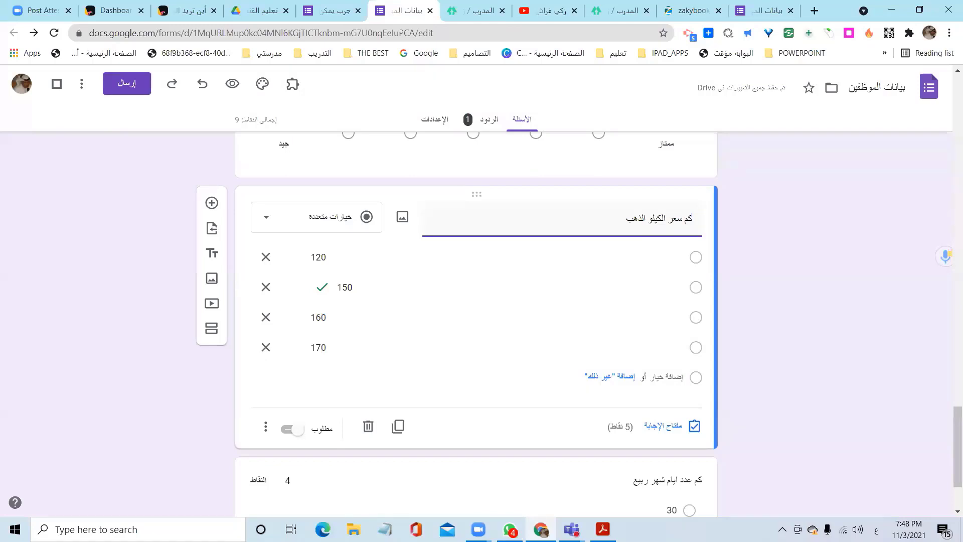
pyautogui.click(234, 85)
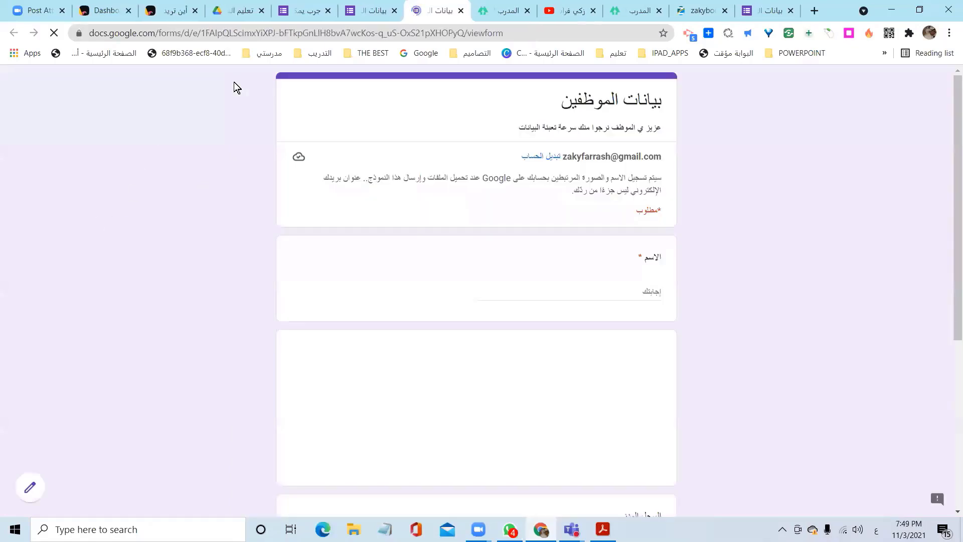
pyautogui.scroll(-6, 330, 249)
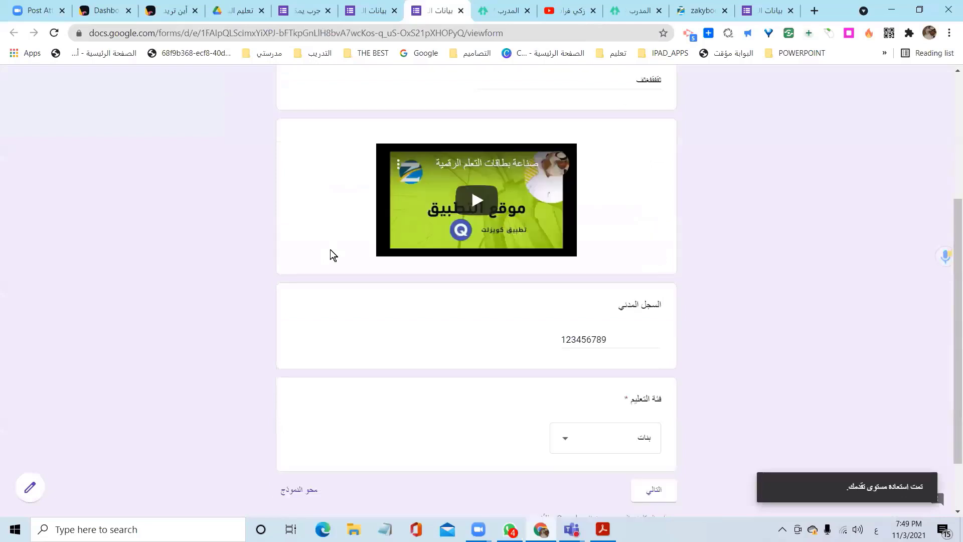
pyautogui.scroll(6, 330, 249)
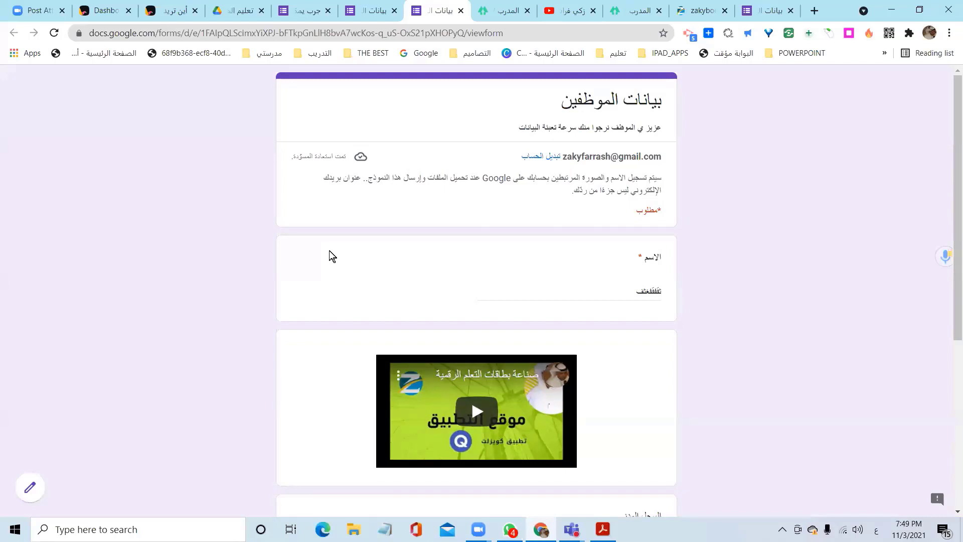
pyautogui.click(373, 12)
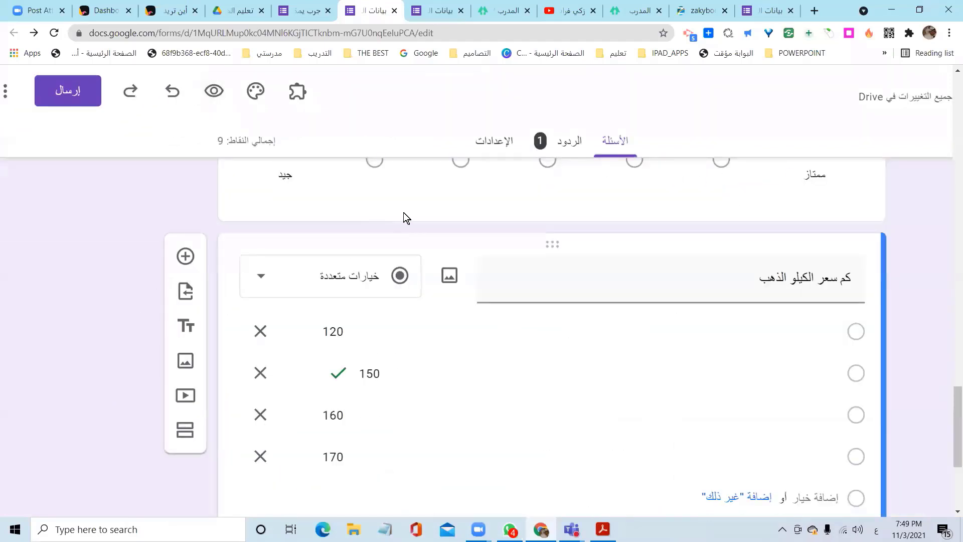
pyautogui.hotkey('ctrl', '-')
pyautogui.hotkey('ctrl', '-')
pyautogui.hotkey('ctrl', '-')
pyautogui.hotkey('ctrl', '-')
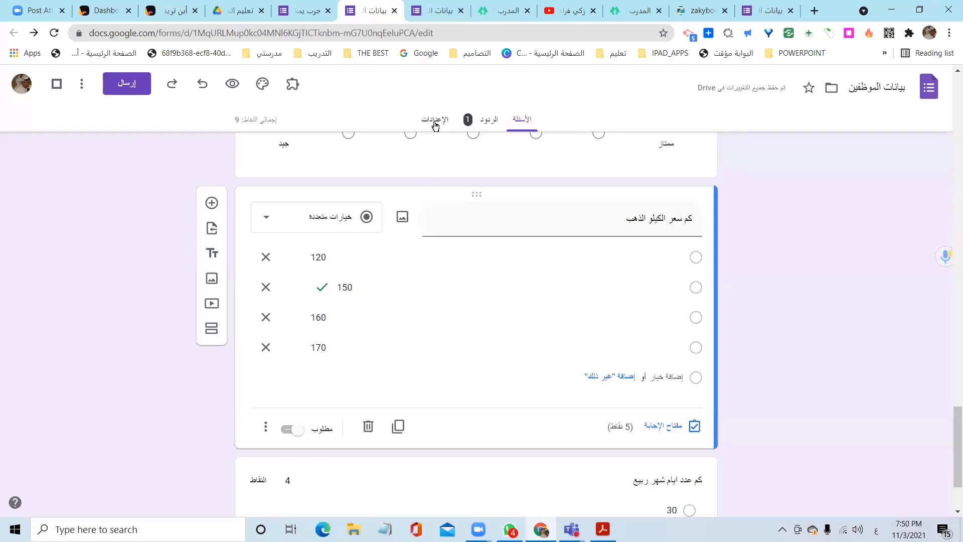
pyautogui.hotkey('ctrl', '+')
pyautogui.hotkey('ctrl', '+')
pyautogui.hotkey('ctrl', '+')
pyautogui.hotkey('ctrl', '+')
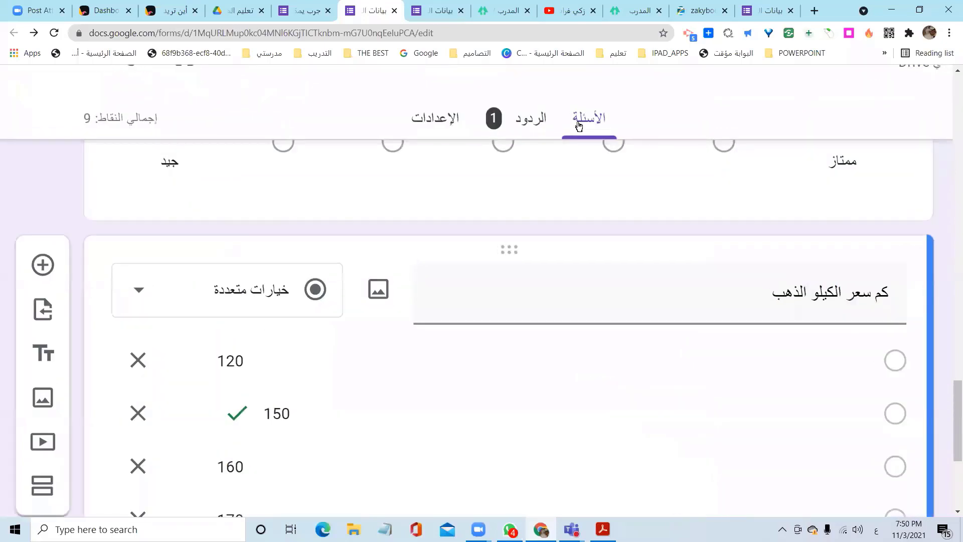
# - Look over the form's responses summary, settings and questions sections
pyautogui.click(533, 123)
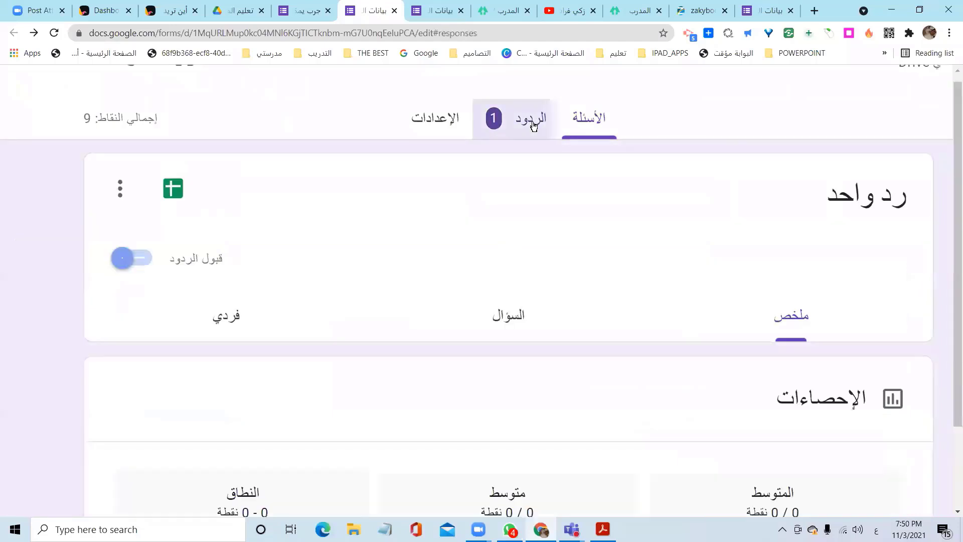
pyautogui.click(435, 117)
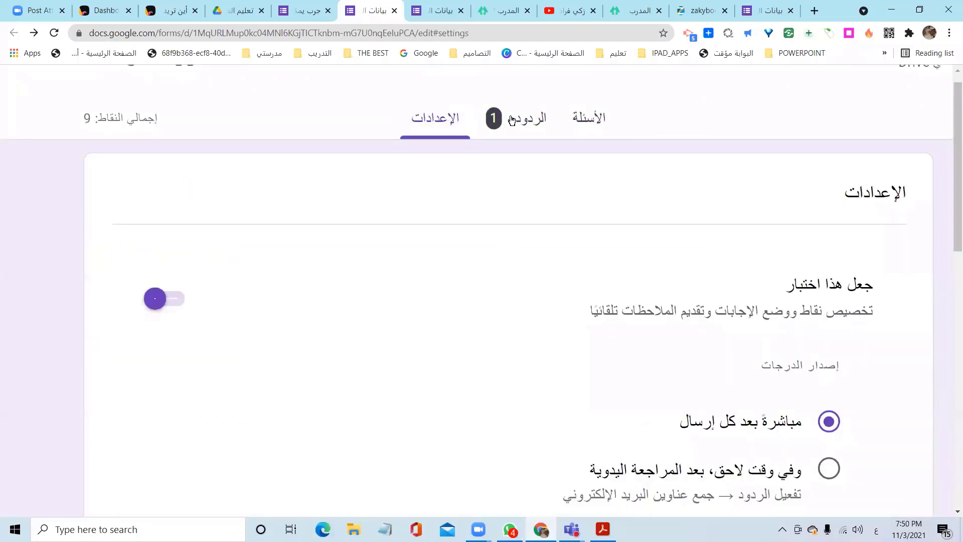
pyautogui.click(524, 124)
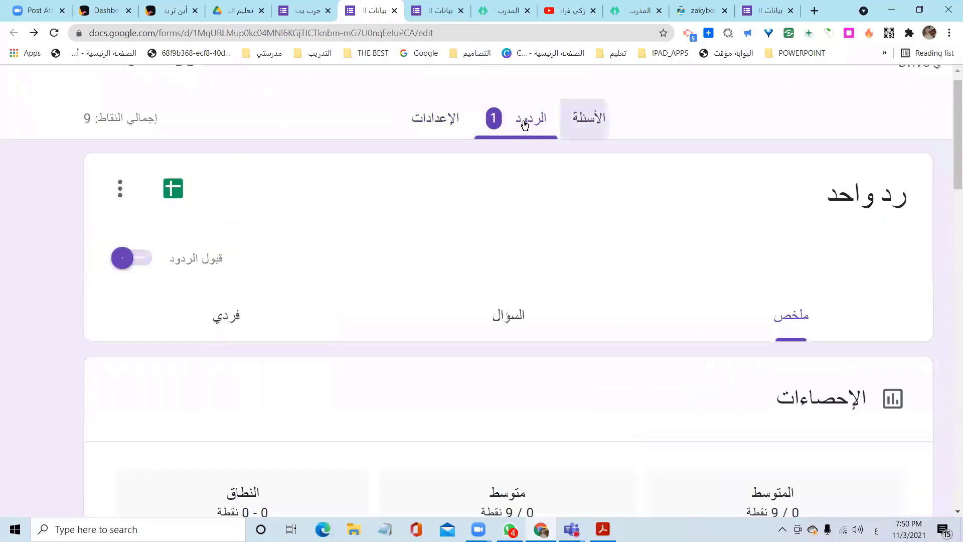
pyautogui.click(589, 118)
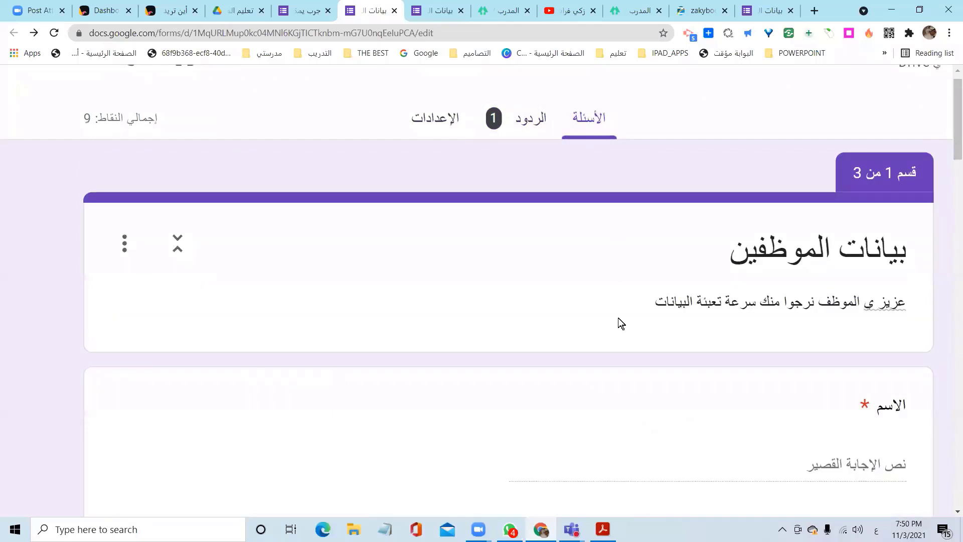
# - Turn off accepting responses for the form and turn it back on
pyautogui.click(530, 125)
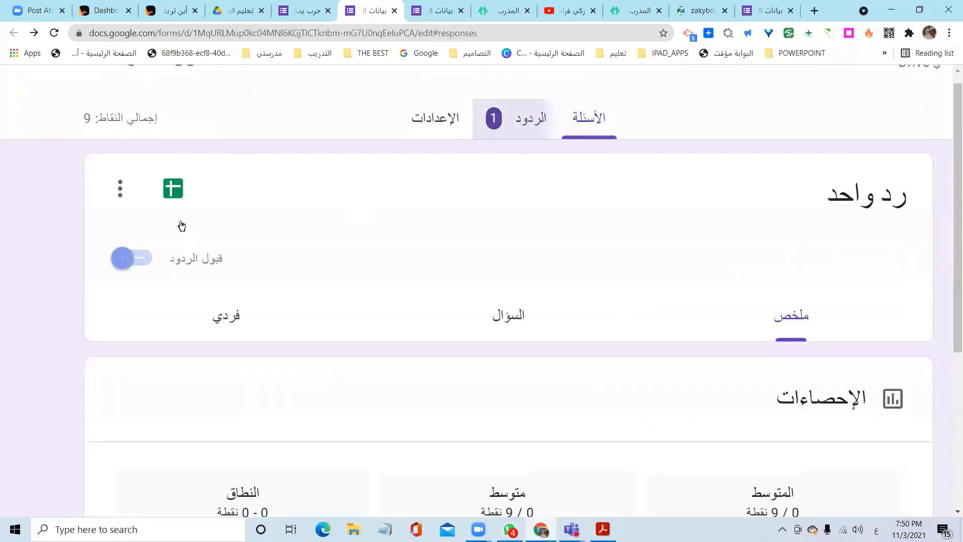
pyautogui.click(142, 261)
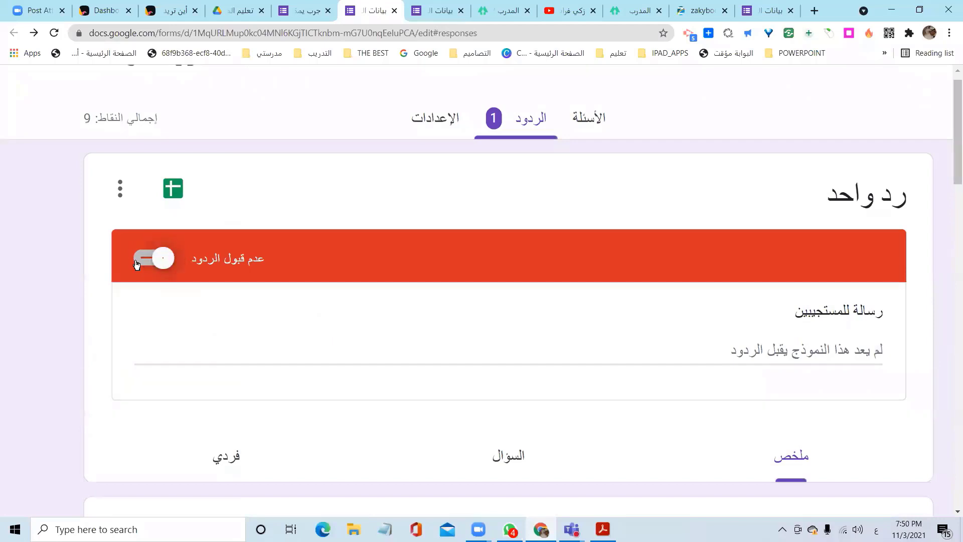
pyautogui.click(136, 263)
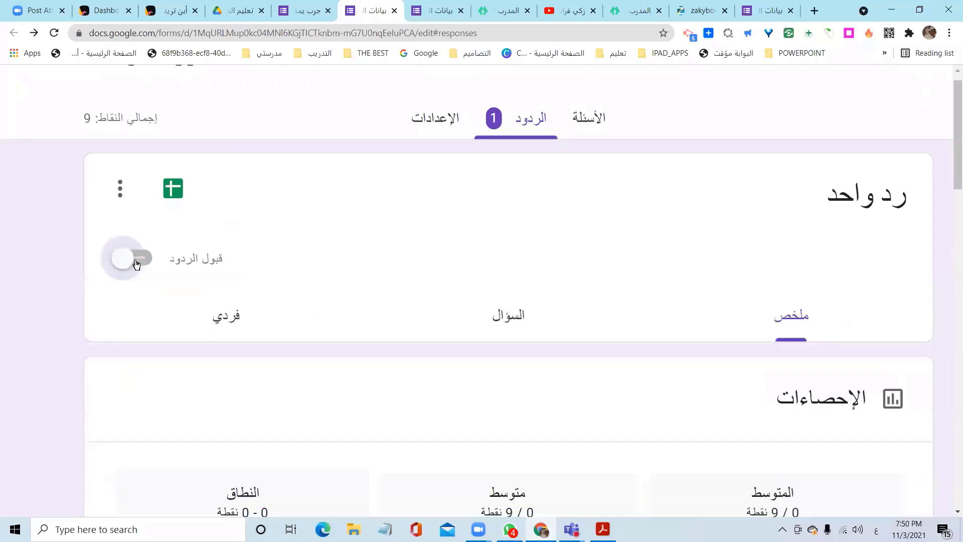
# - Show the form's settings again with the quiz options and the full editor header in view
pyautogui.click(437, 124)
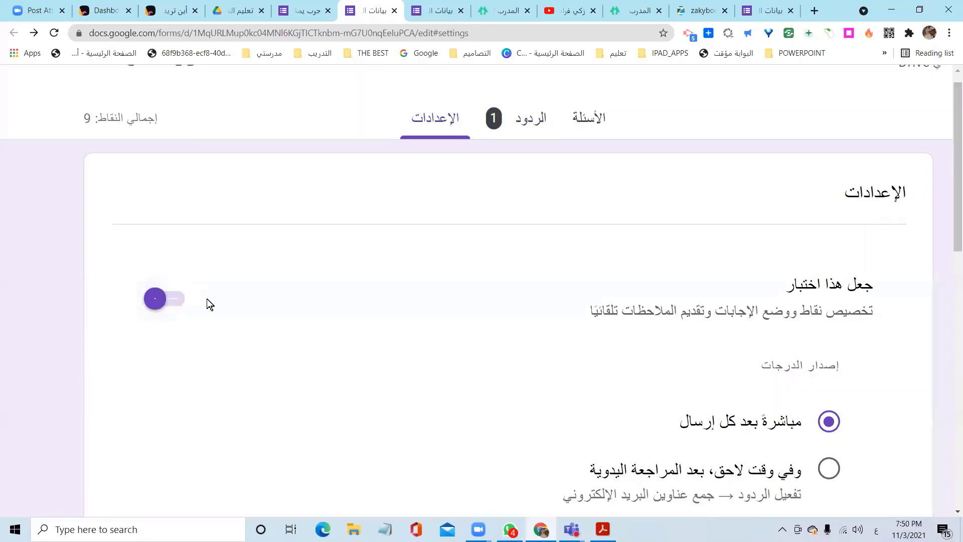
pyautogui.scroll(1, 207, 299)
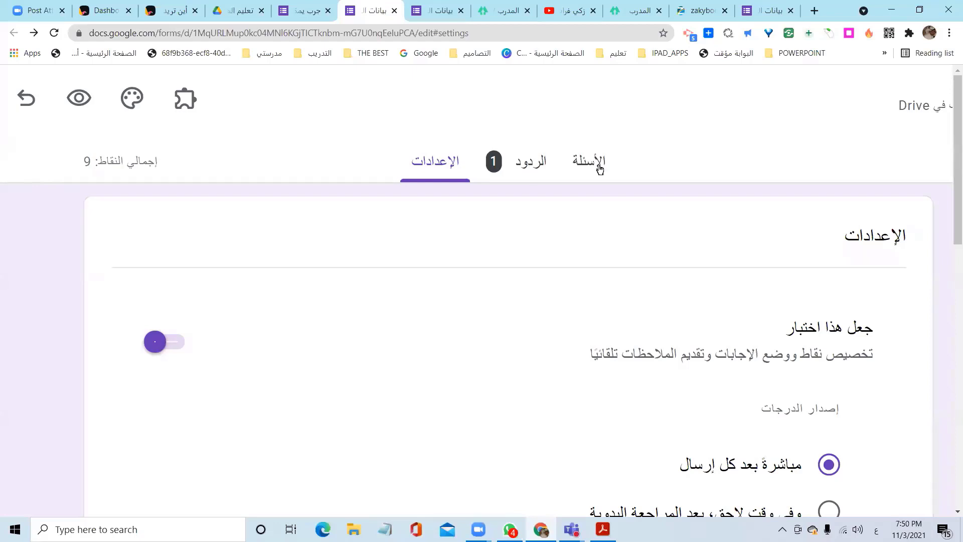
pyautogui.hotkey('ctrl', '-')
pyautogui.hotkey('ctrl', '-')
pyautogui.hotkey('ctrl', '-')
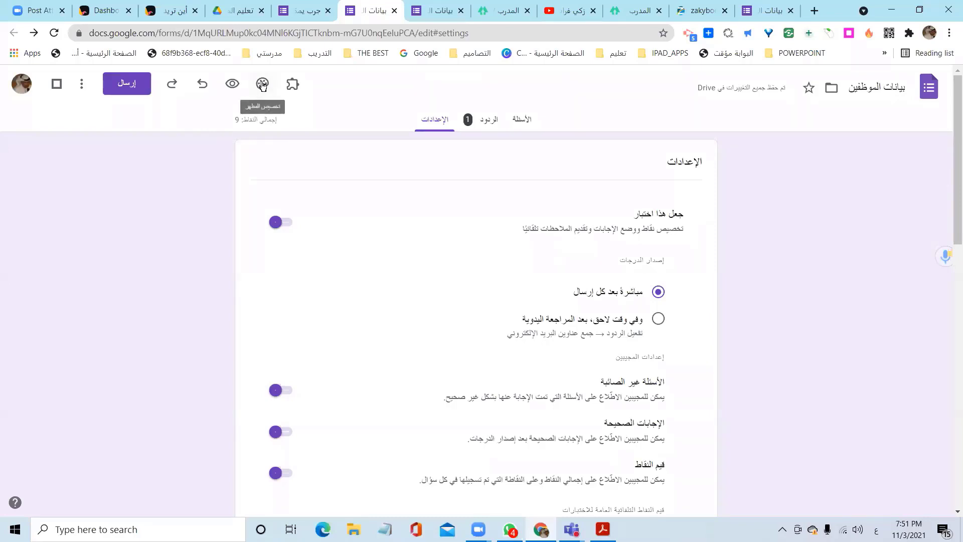
# - Preview the بيانات الموظفين form, look through its first section down to فئة التعليم and return to the form editor
pyautogui.click(229, 85)
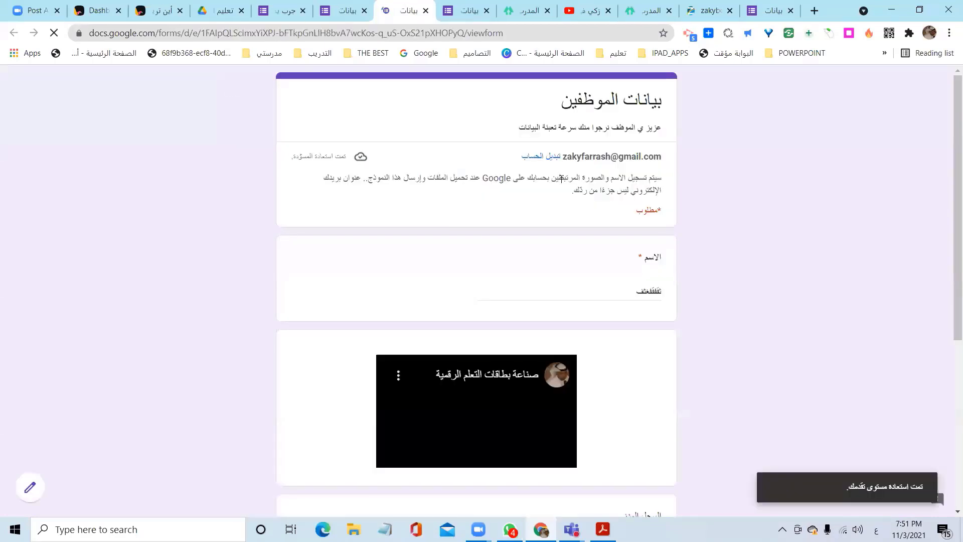
pyautogui.scroll(-5, 561, 178)
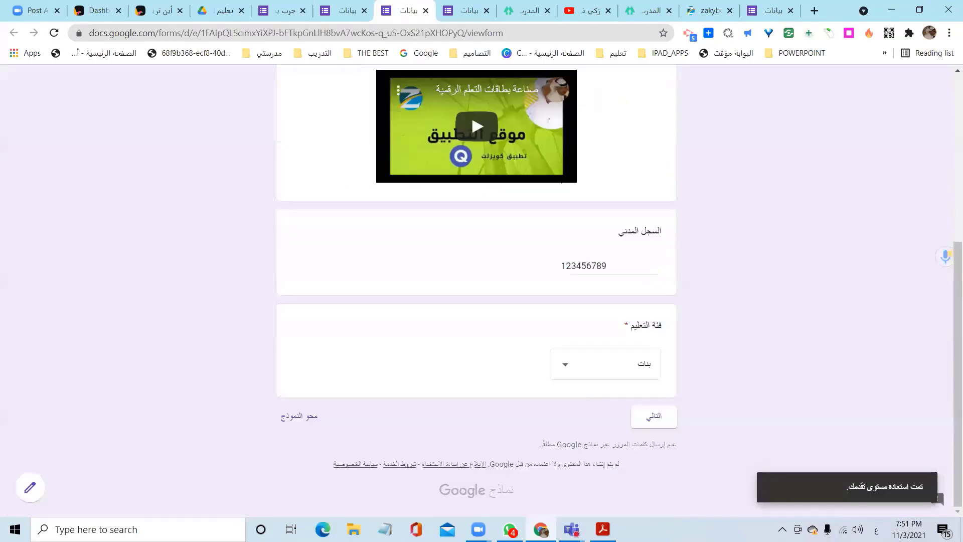
pyautogui.scroll(2, 561, 179)
pyautogui.scroll(3, 561, 179)
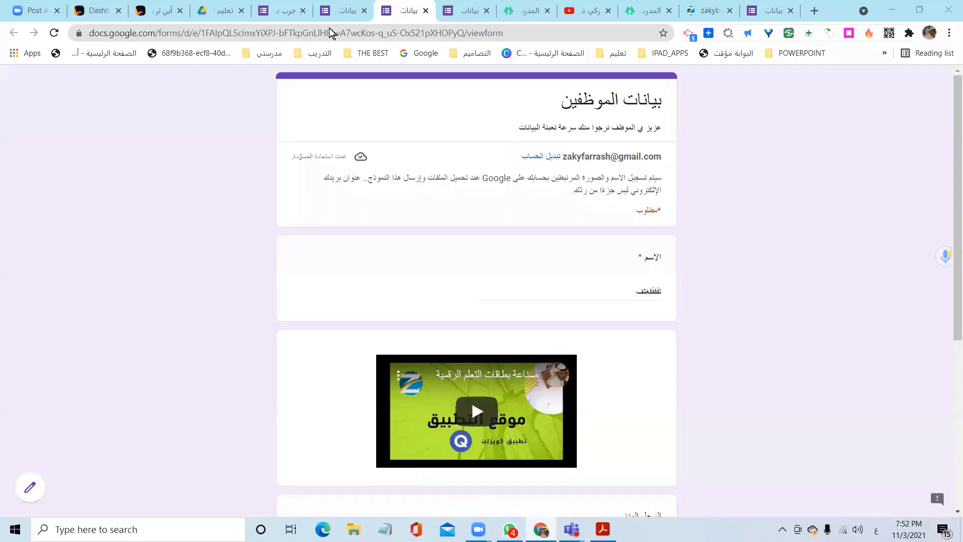
pyautogui.click(346, 18)
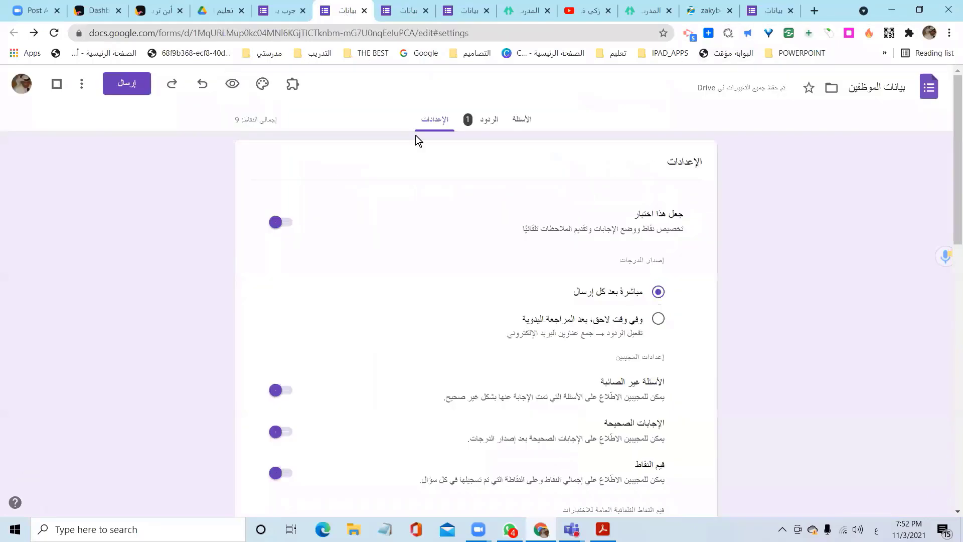
# - Show the form's responses, then turn accepting responses off and back on twice
pyautogui.click(482, 125)
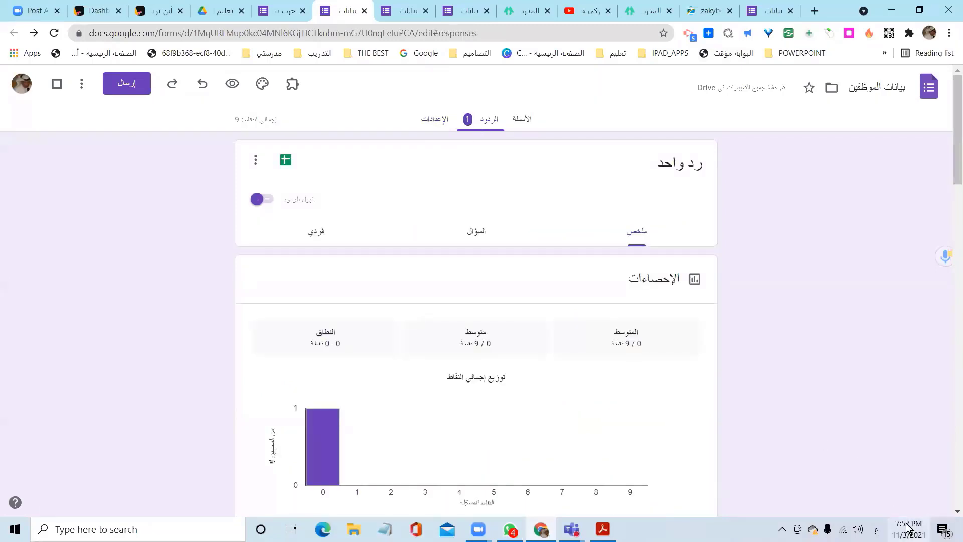
pyautogui.click(258, 199)
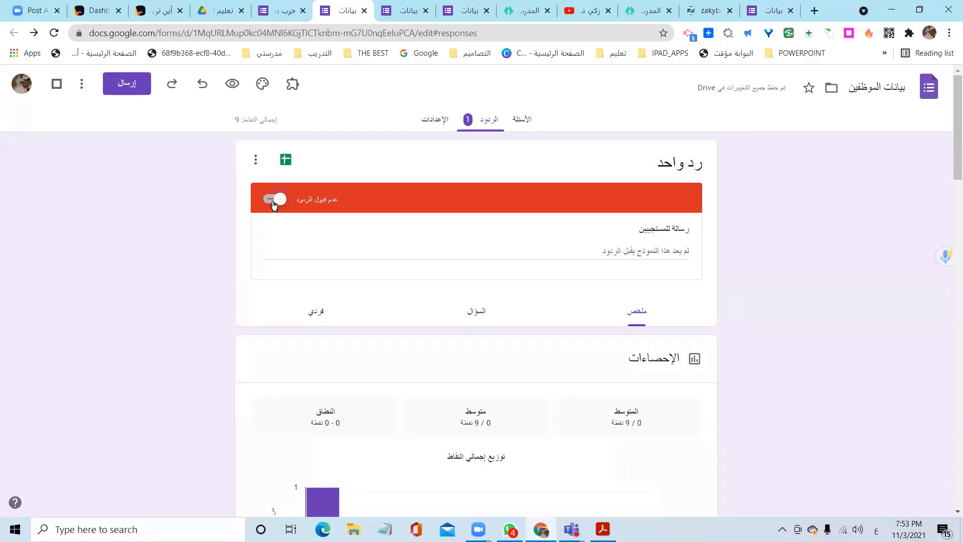
pyautogui.click(273, 202)
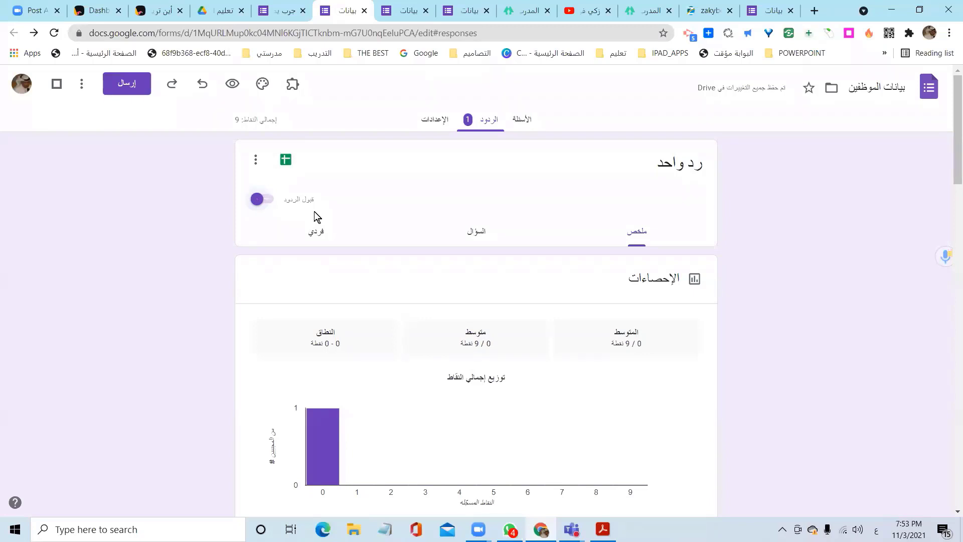
pyautogui.click(262, 199)
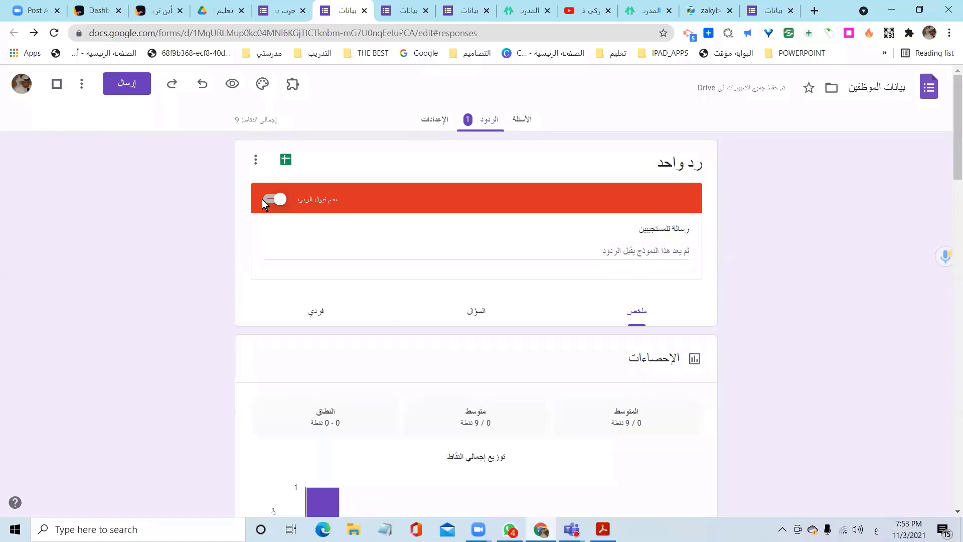
pyautogui.click(276, 201)
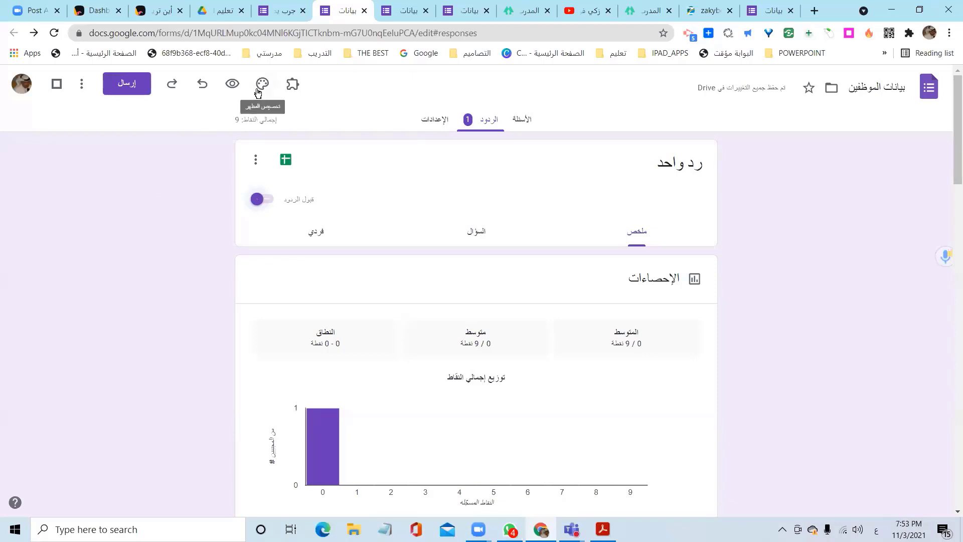
# - Glance at the form preview, then customize the form's theme by setting its colour to red (#db4437)
pyautogui.click(402, 14)
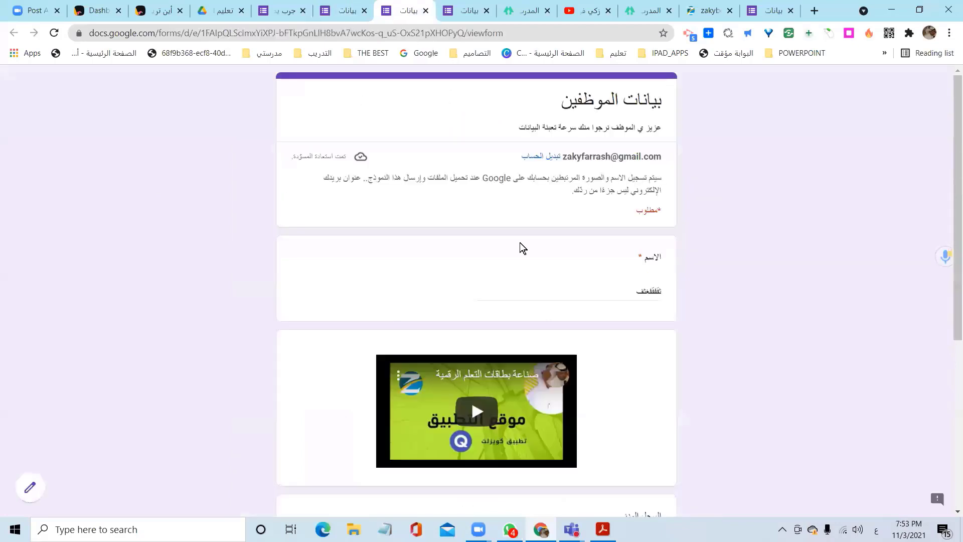
pyautogui.click(339, 12)
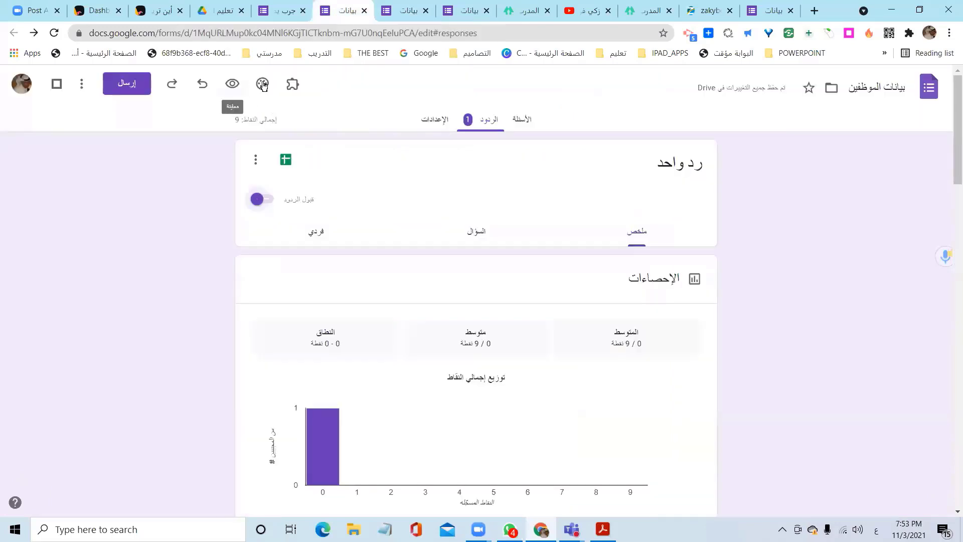
pyautogui.click(262, 84)
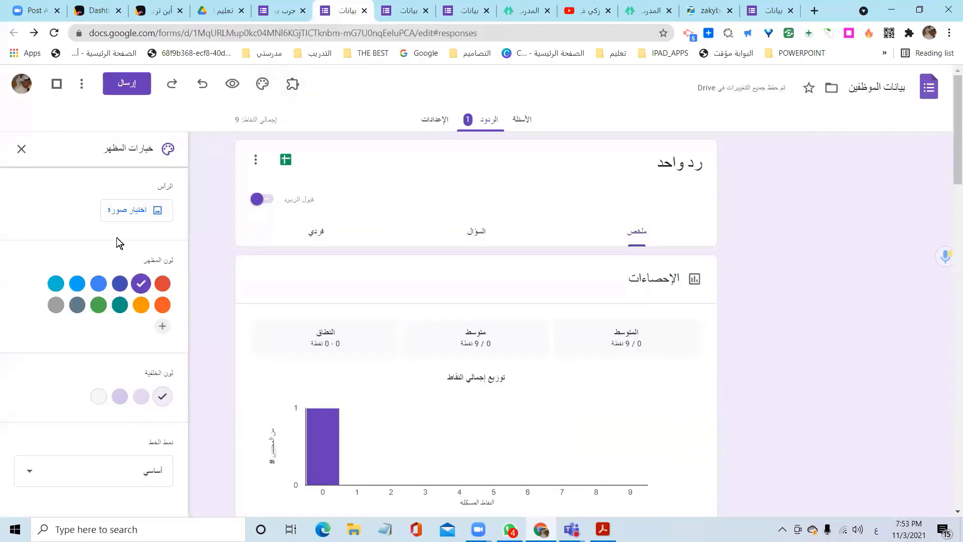
pyautogui.scroll(-3, 130, 256)
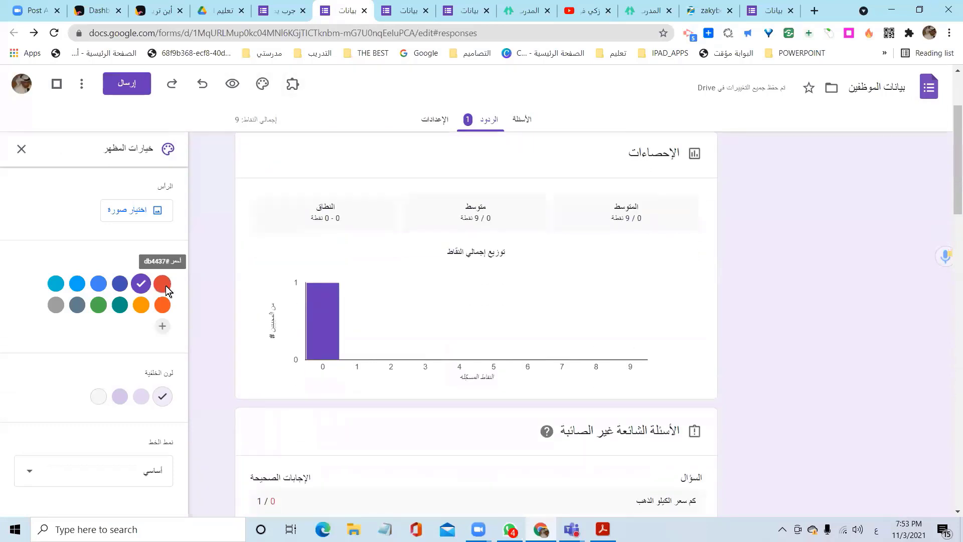
pyautogui.click(163, 284)
pyautogui.scroll(-4, 215, 268)
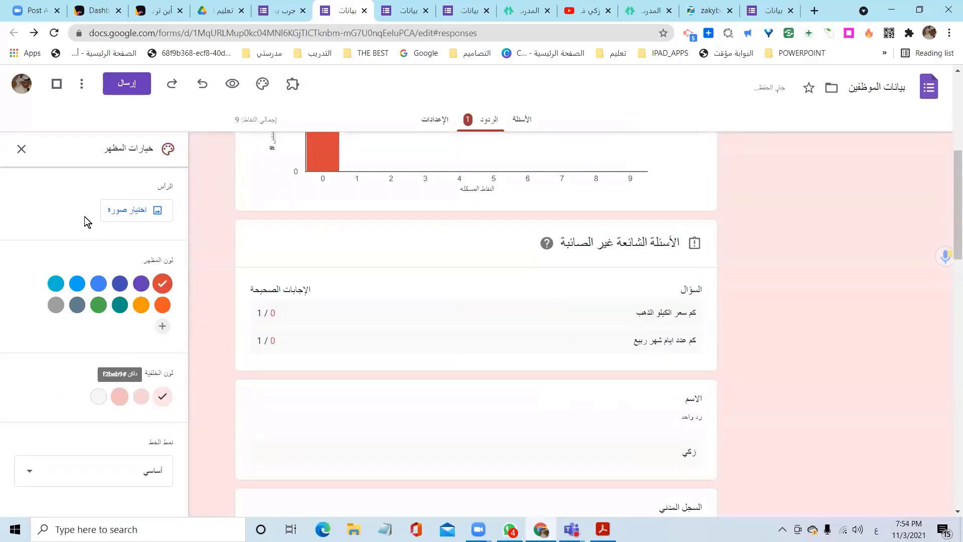
pyautogui.scroll(4, 118, 216)
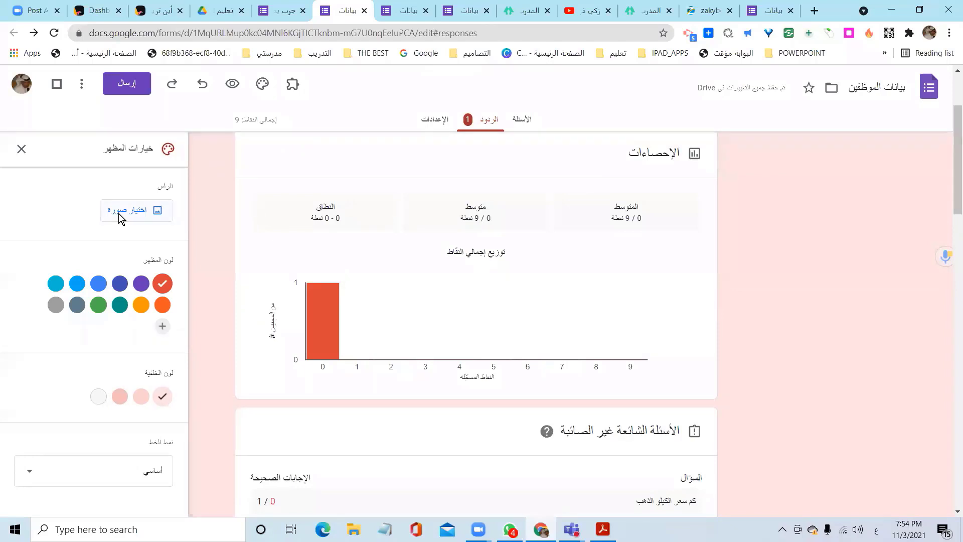
# - Insert the colourful capsules picture from the العمل والمدرسة themes as the form's header and reload the preview to check it
pyautogui.click(119, 217)
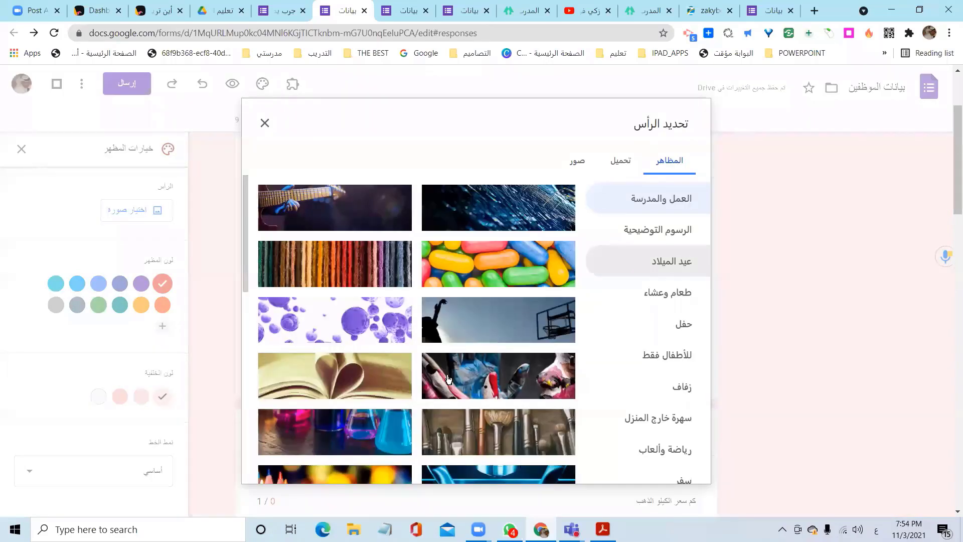
pyautogui.click(507, 263)
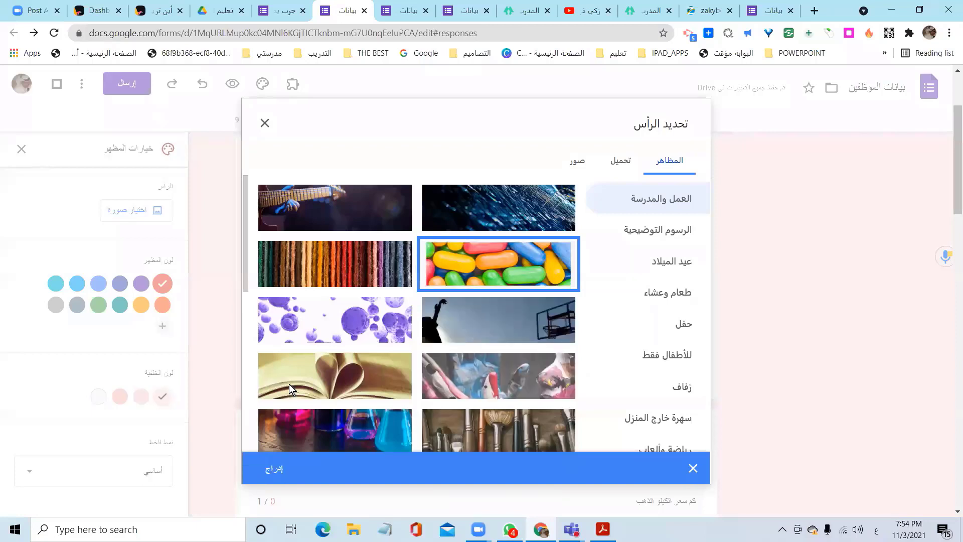
pyautogui.click(275, 468)
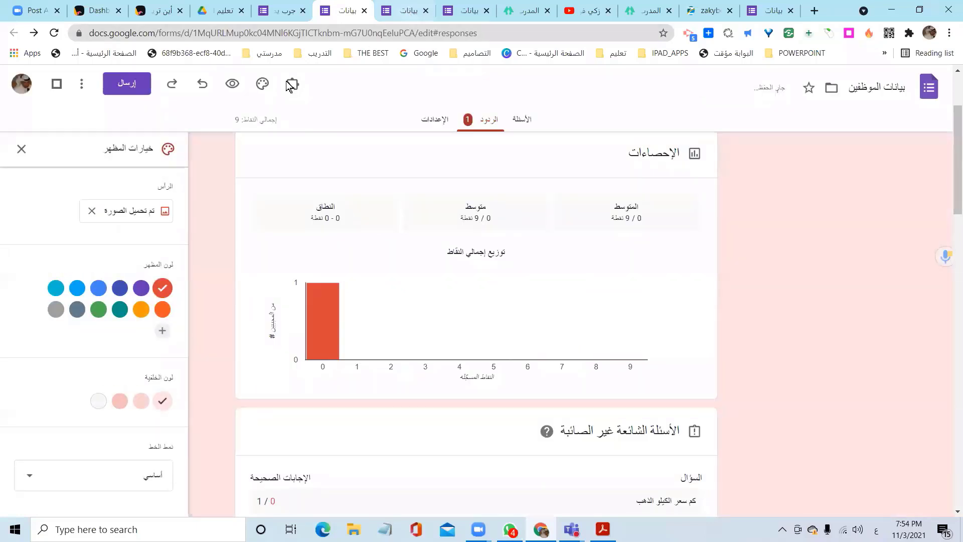
pyautogui.click(407, 15)
pyautogui.click(53, 33)
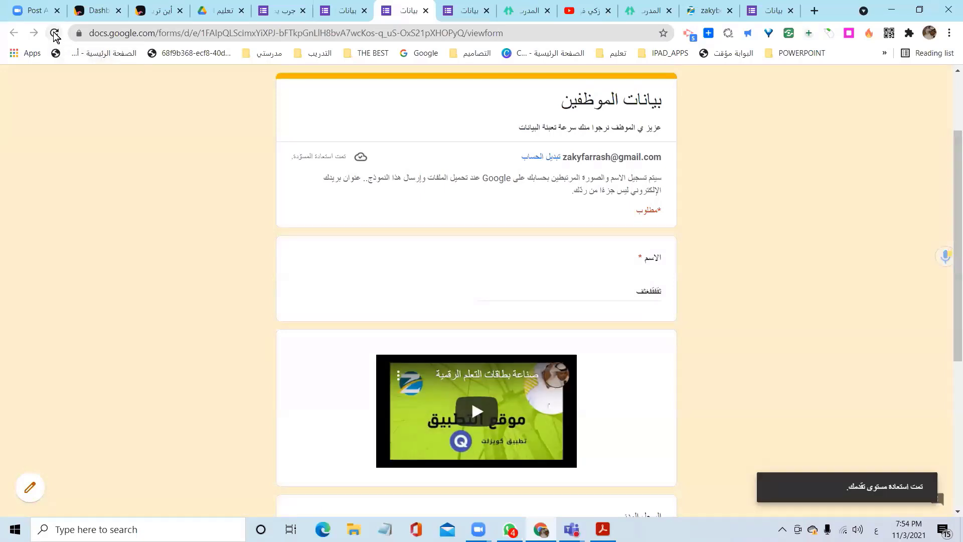
pyautogui.click(54, 33)
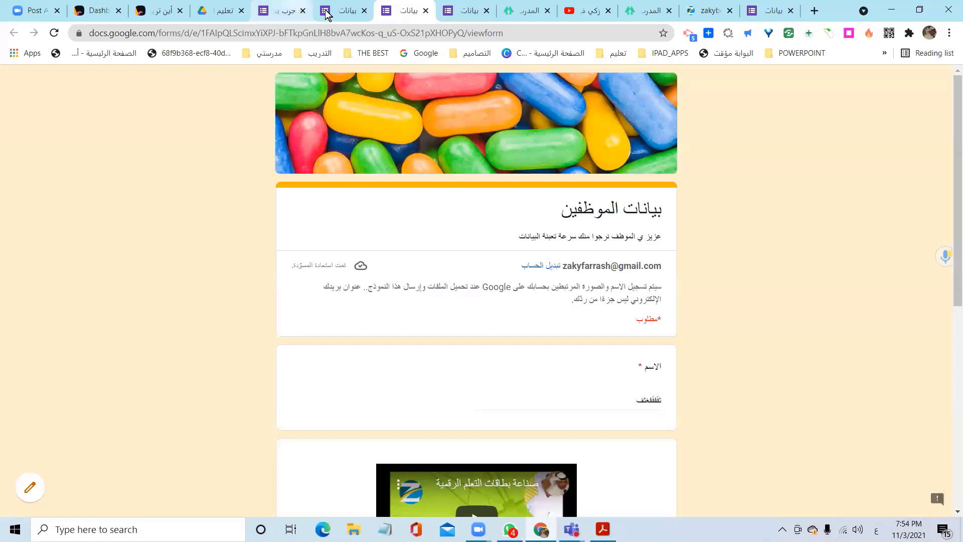
# - Return to the form editor, view the personal photos offered as header images and close the header selection without choosing one
pyautogui.click(346, 12)
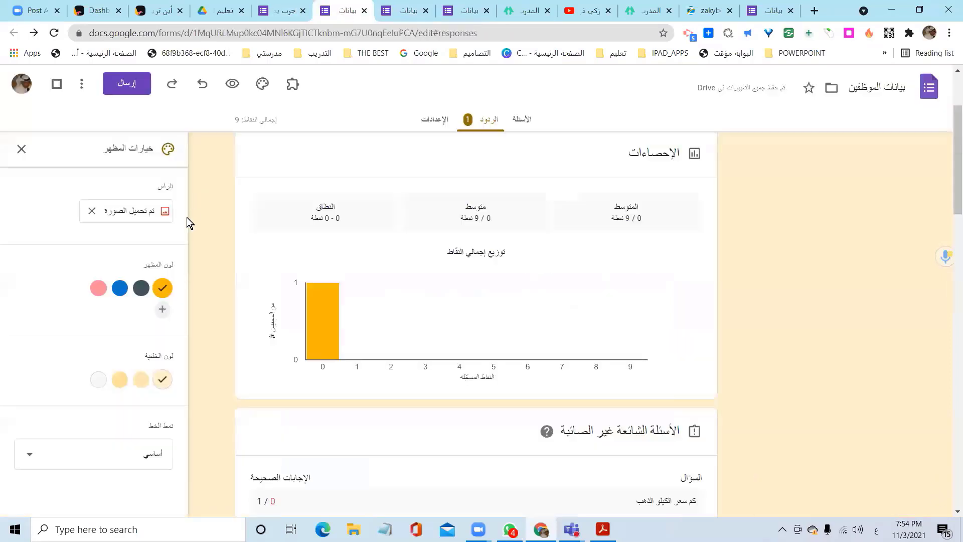
pyautogui.click(150, 213)
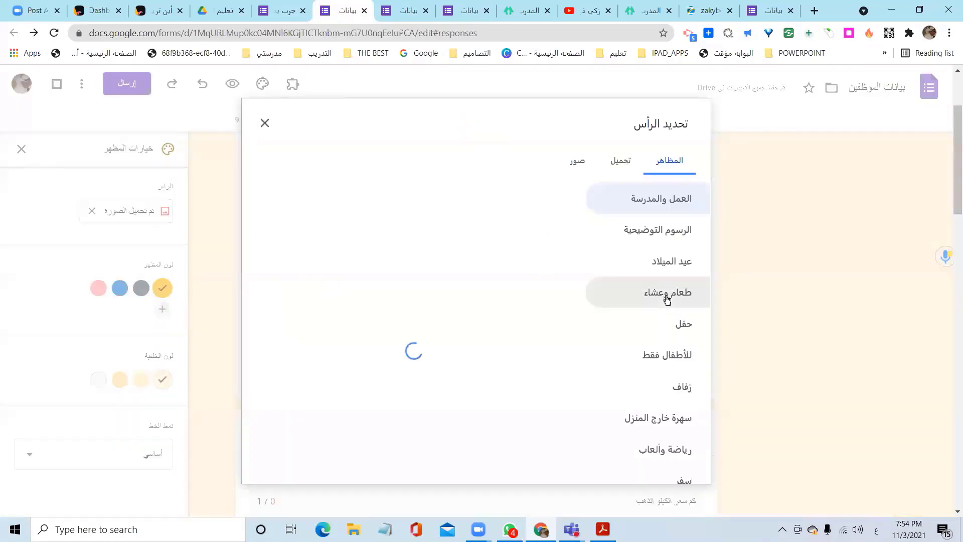
pyautogui.click(577, 161)
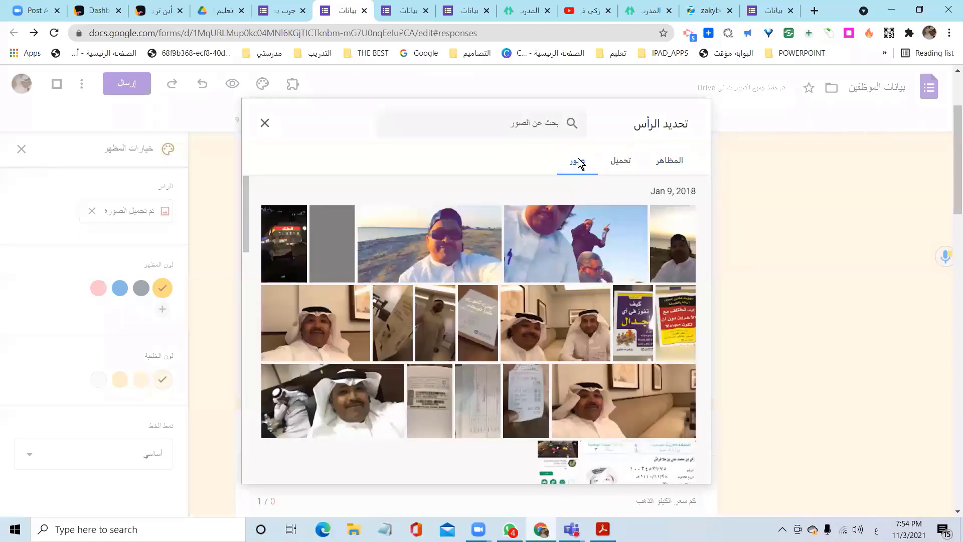
pyautogui.scroll(2, 580, 211)
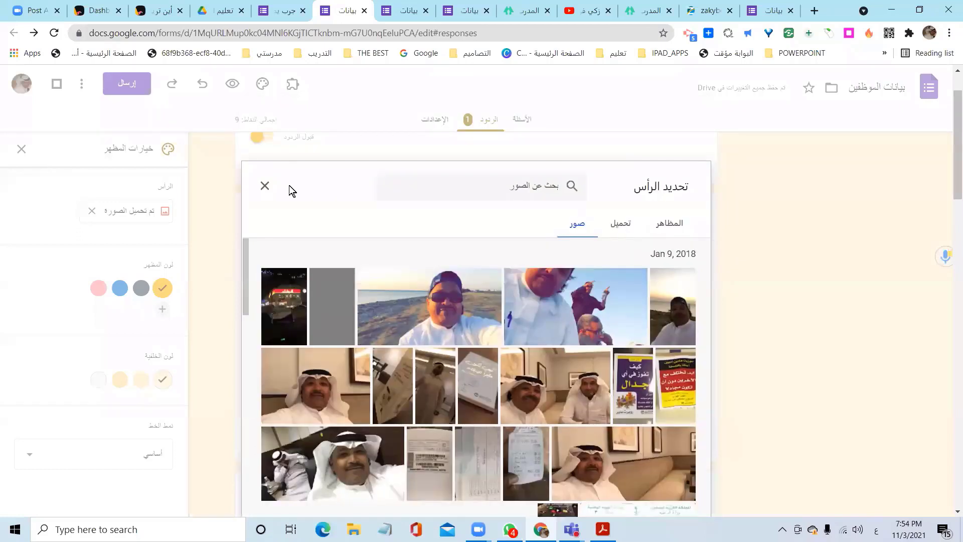
pyautogui.click(265, 187)
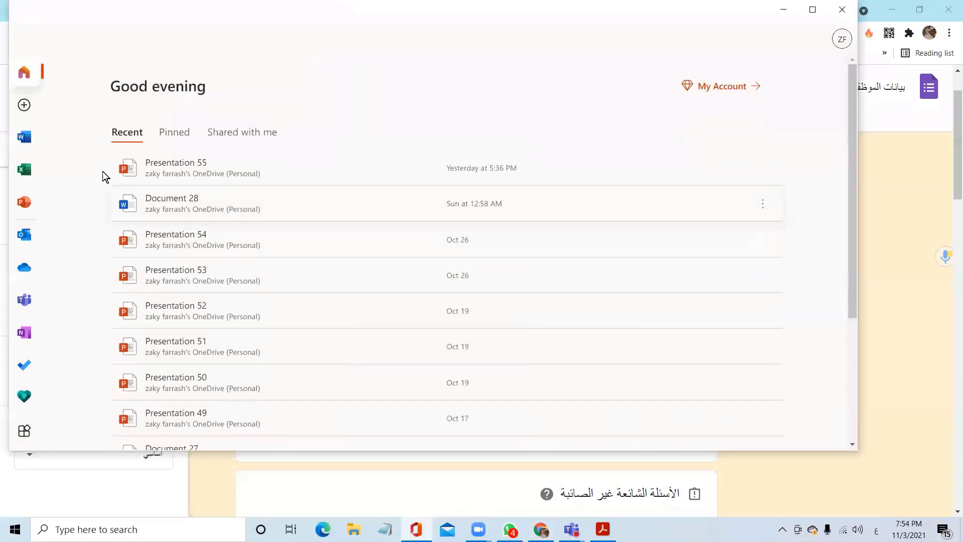
# - Create a new PowerPoint presentation from the Office app, add its first slide and choose the Rectangle shape for drawing
pyautogui.click(23, 105)
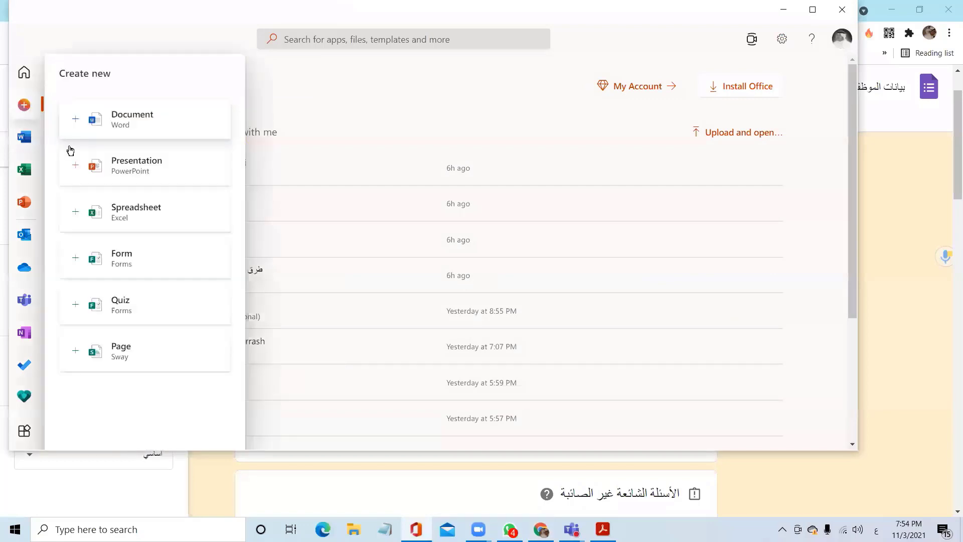
pyautogui.click(118, 170)
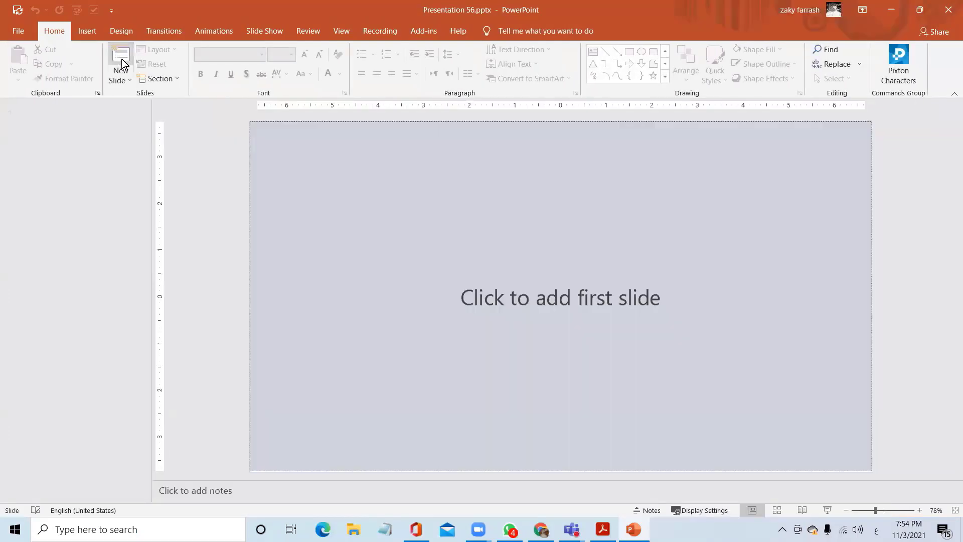
pyautogui.click(121, 61)
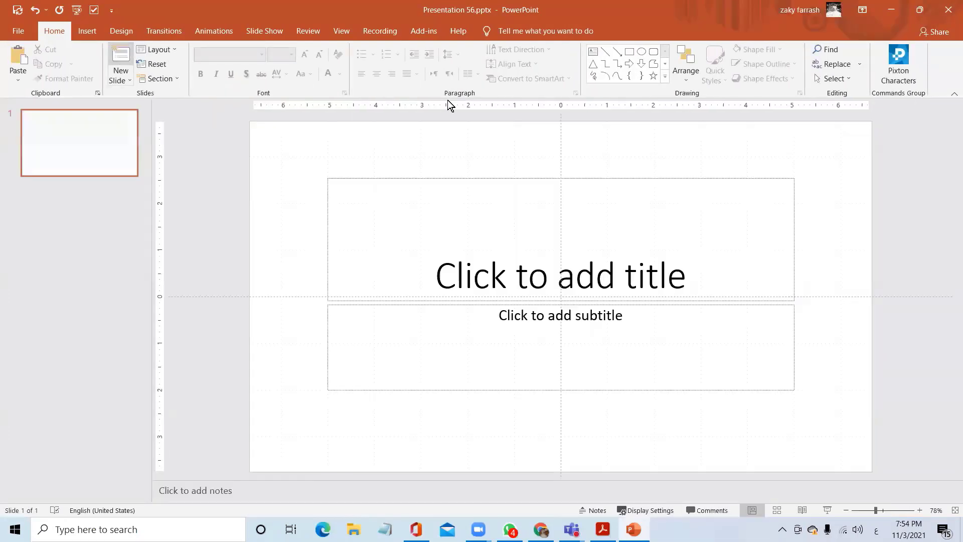
pyautogui.click(630, 52)
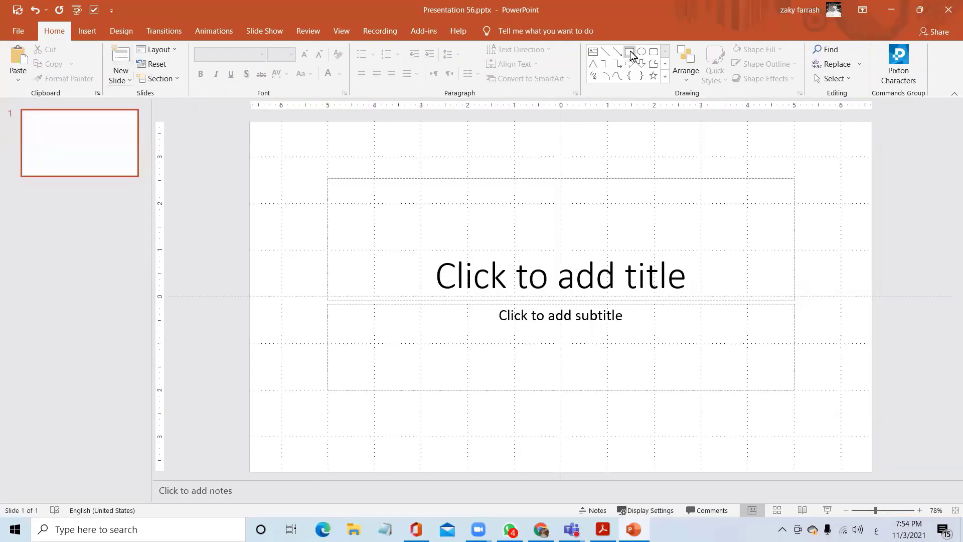
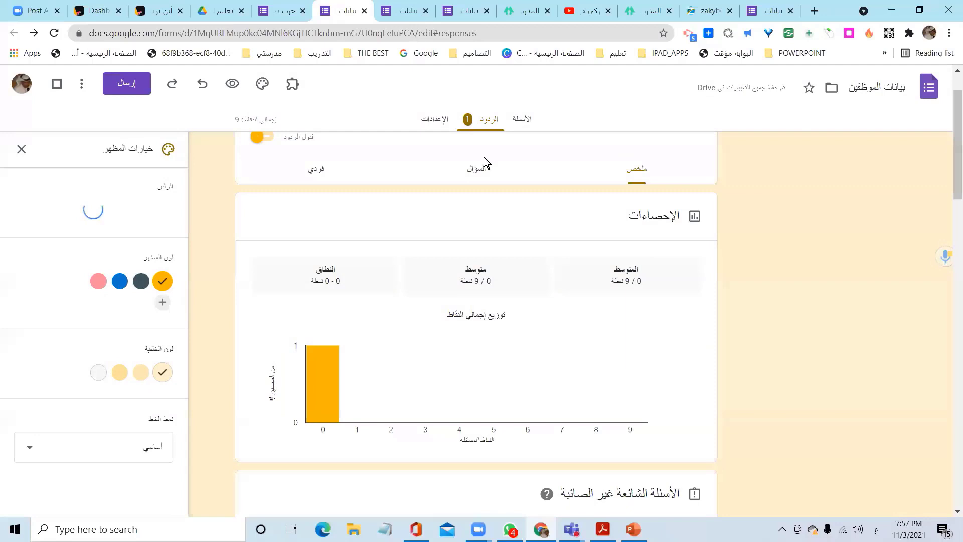
# - Reload the form preview to check its header image and return to the بيانات الموظفين editor in Chrome
pyautogui.hotkey('ctrl', 'Tab')
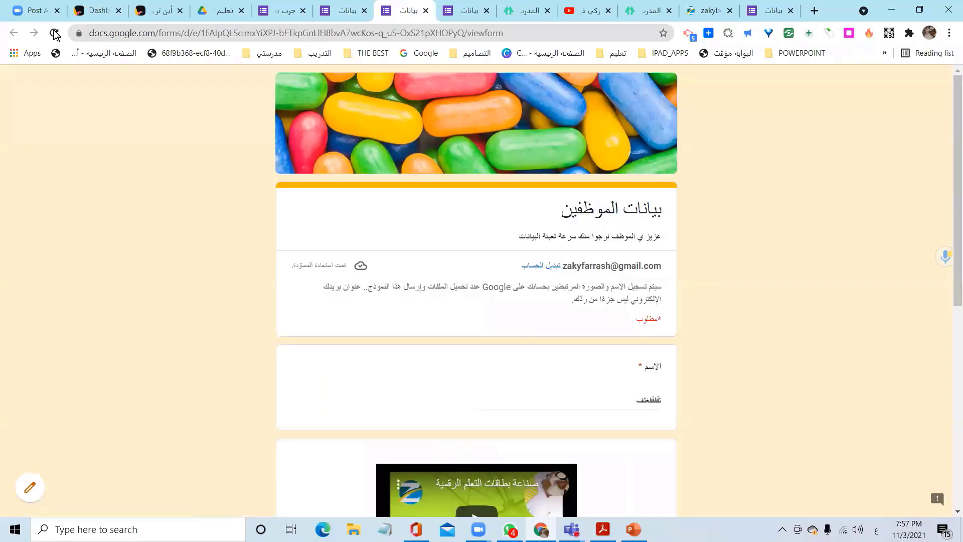
pyautogui.click(54, 33)
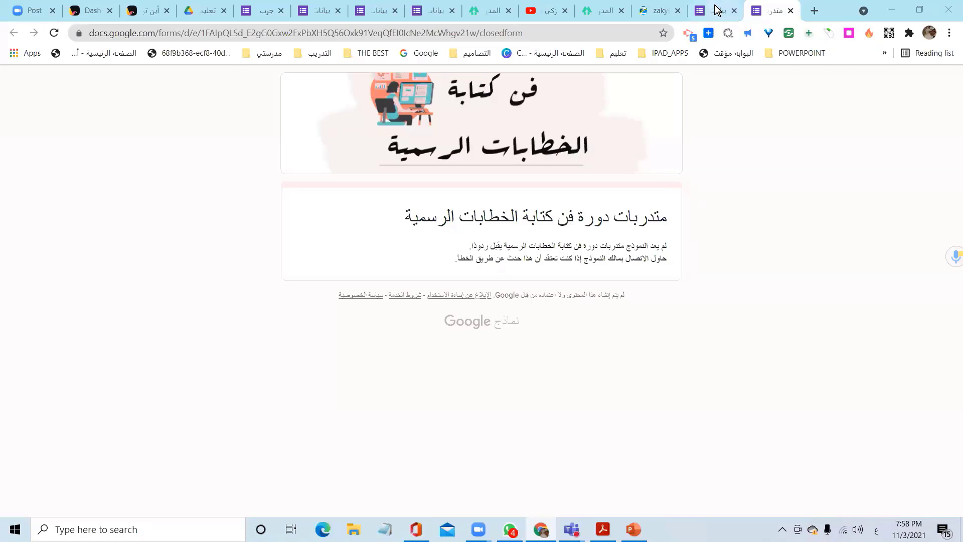
pyautogui.click(324, 14)
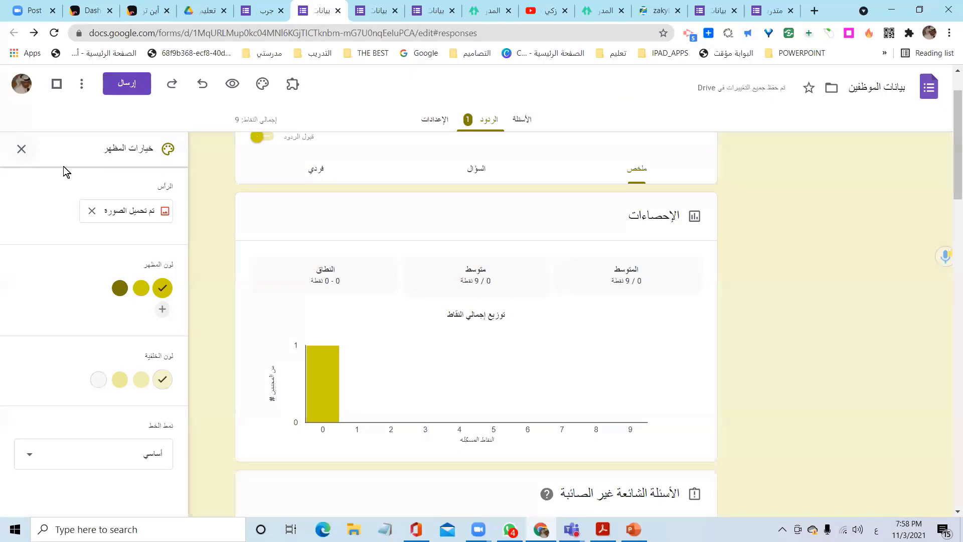
# - Add the custom crimson colour #ce0642 as the theme colour of the بيانات الموظفين form
pyautogui.scroll(1, 110, 231)
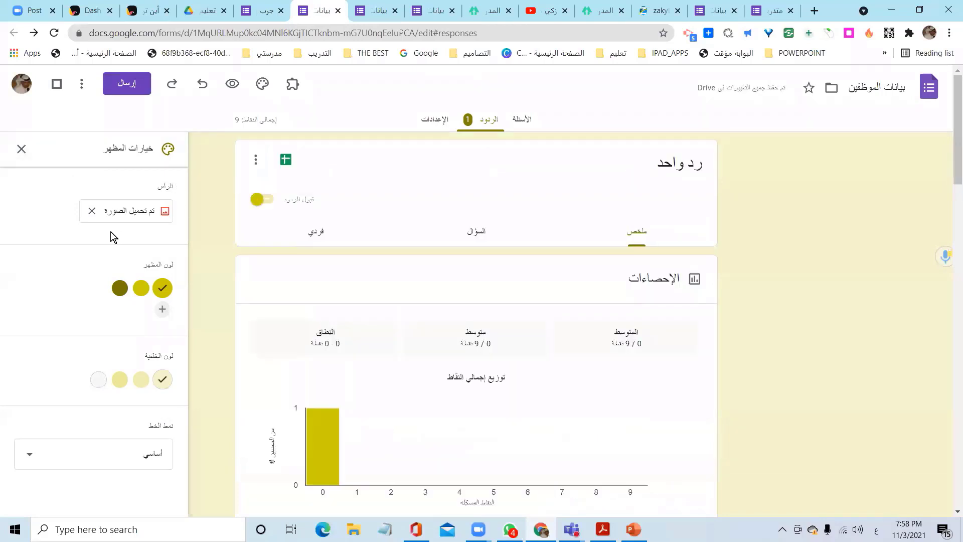
pyautogui.click(142, 288)
pyautogui.click(163, 310)
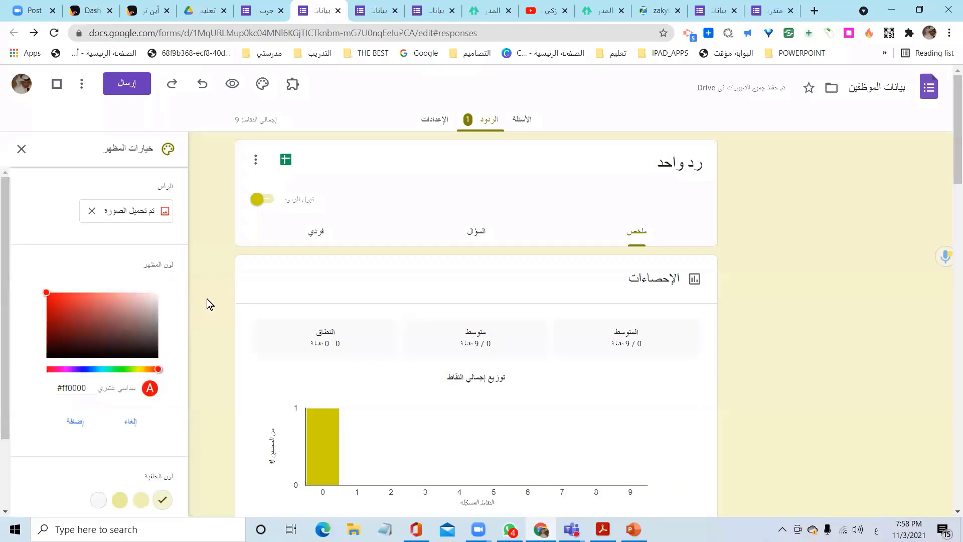
pyautogui.click(381, 10)
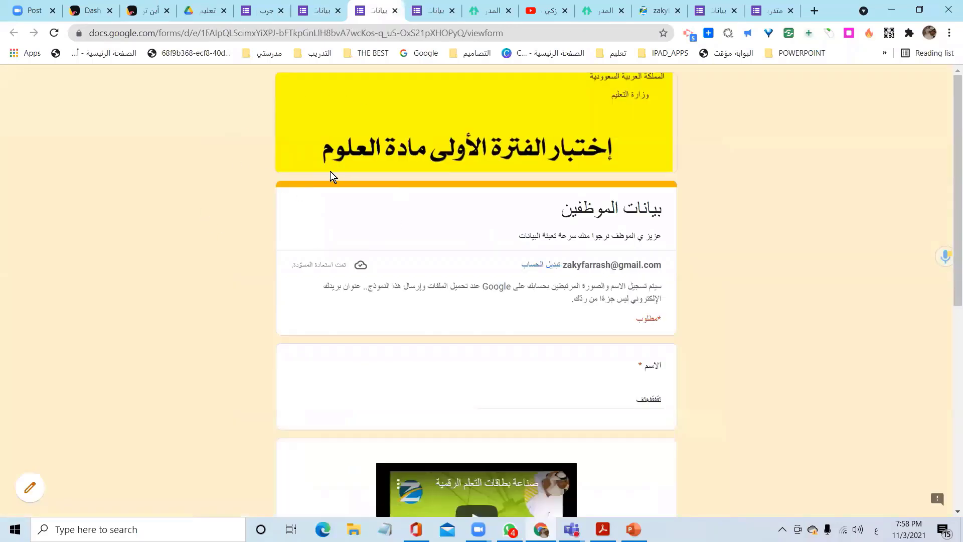
pyautogui.click(315, 10)
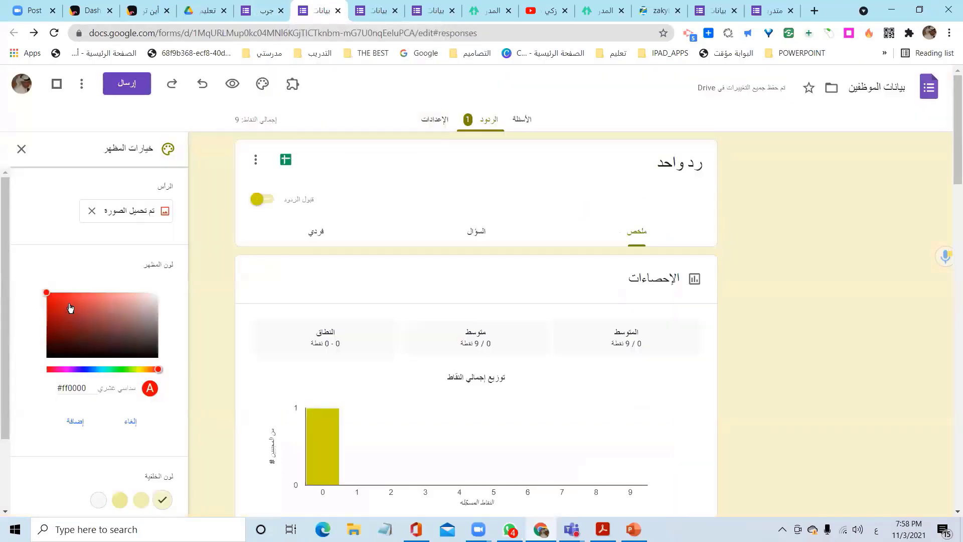
pyautogui.moveTo(52, 297); pyautogui.dragTo(50, 304)
pyautogui.click(94, 369)
pyautogui.moveTo(90, 370); pyautogui.dragTo(52, 370)
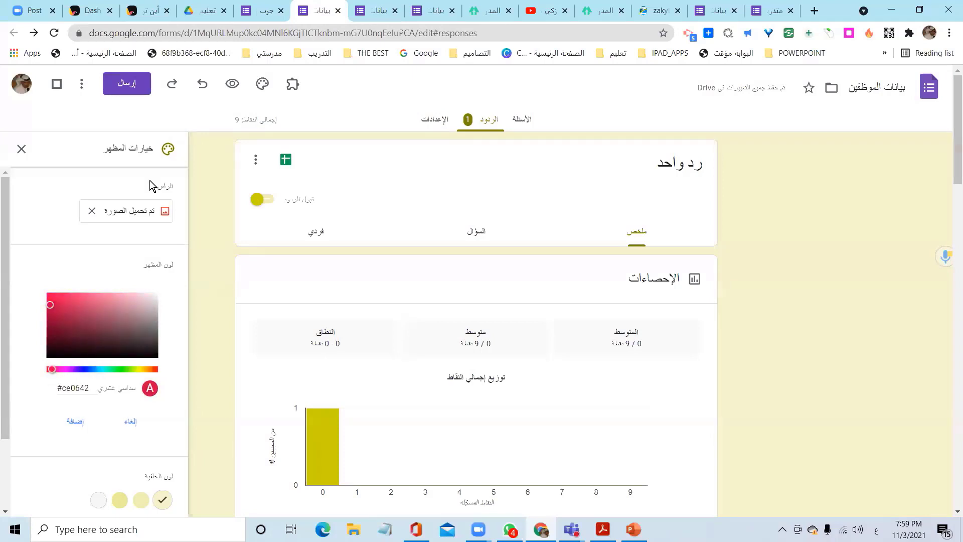
pyautogui.click(75, 421)
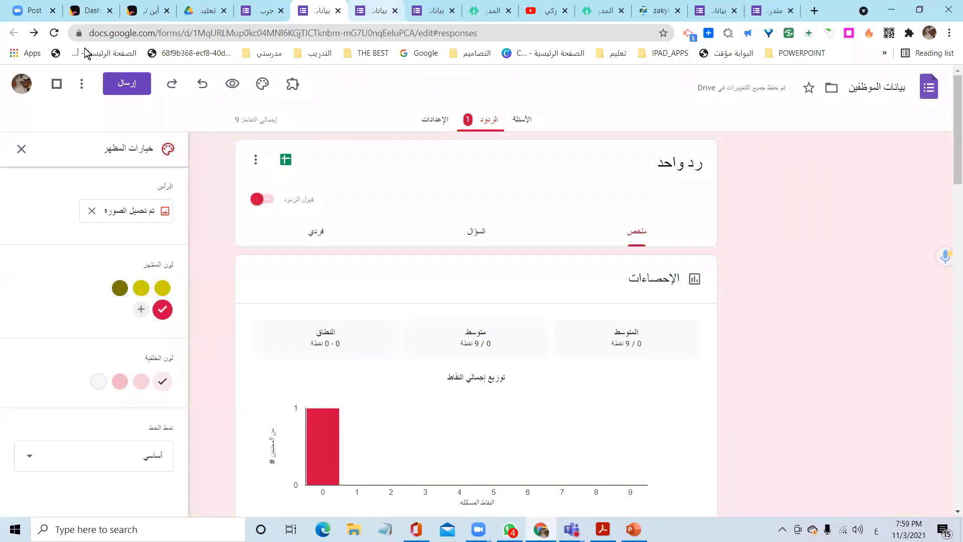
# - Reload the form preview to check the new theme colour, return to the editor and close the theme options
pyautogui.hotkey('ctrl', 'Tab')
pyautogui.click(55, 35)
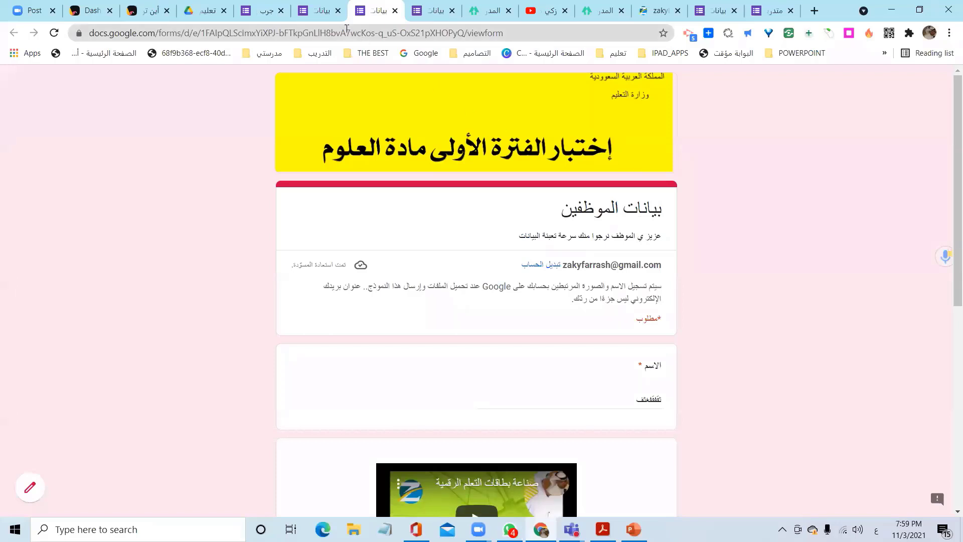
pyautogui.click(309, 7)
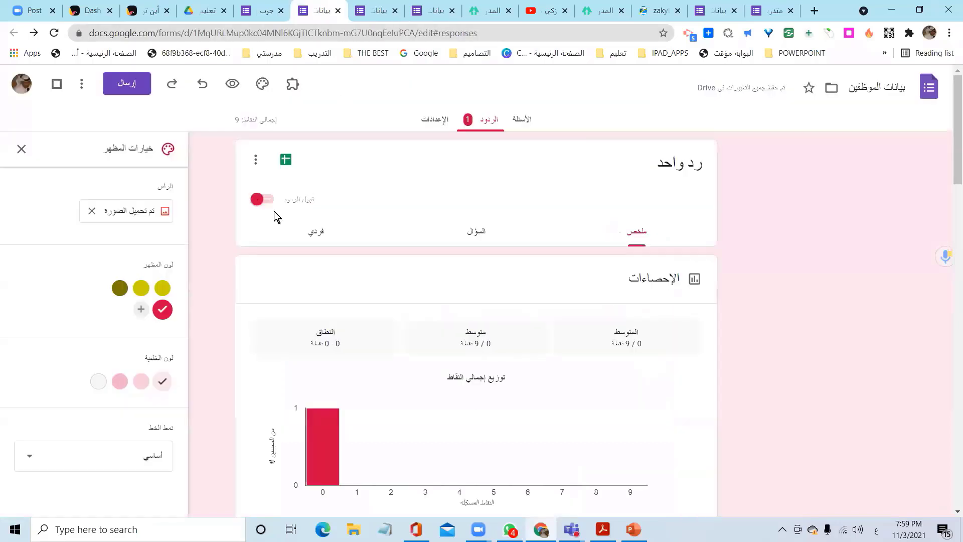
pyautogui.click(25, 151)
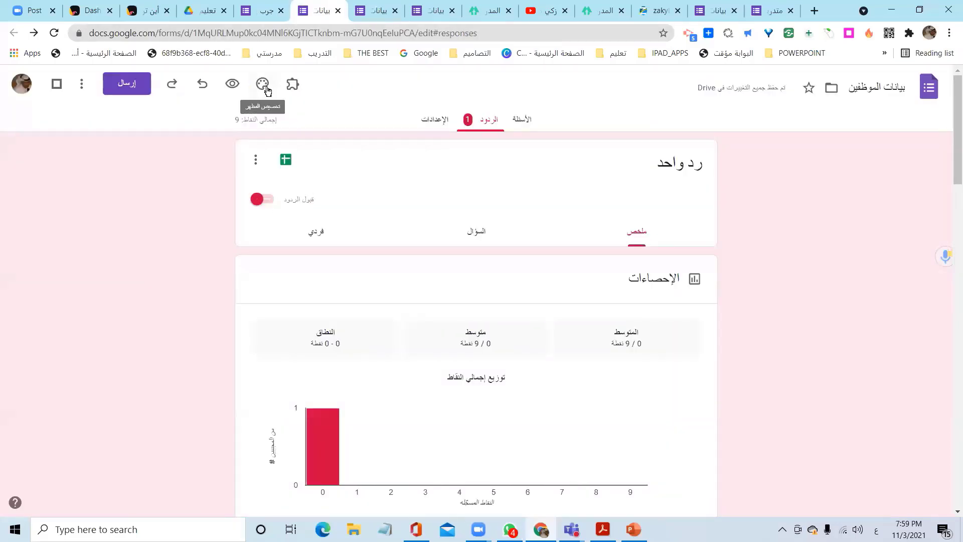
# - Choose طباعة for the form, look through the response summary page it opens, and close that page
pyautogui.click(83, 86)
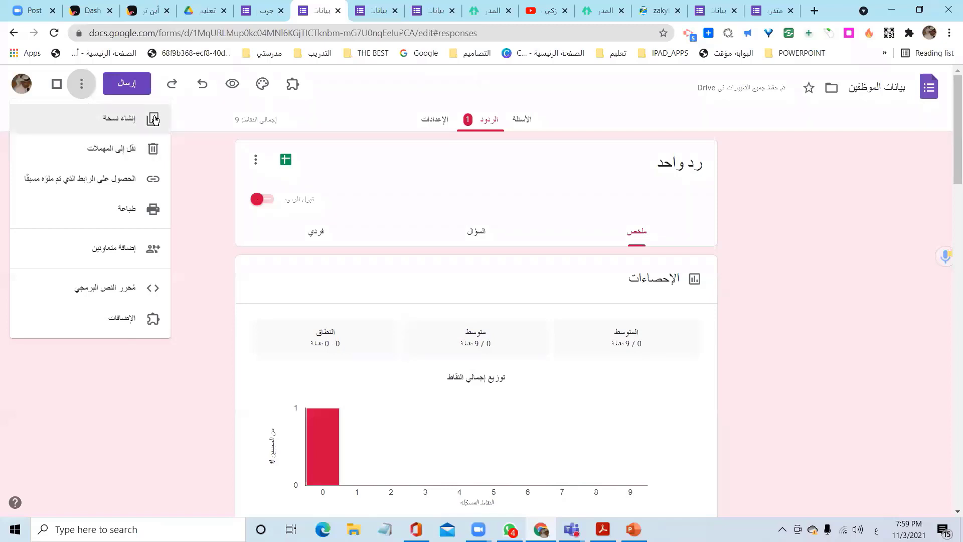
pyautogui.click(153, 208)
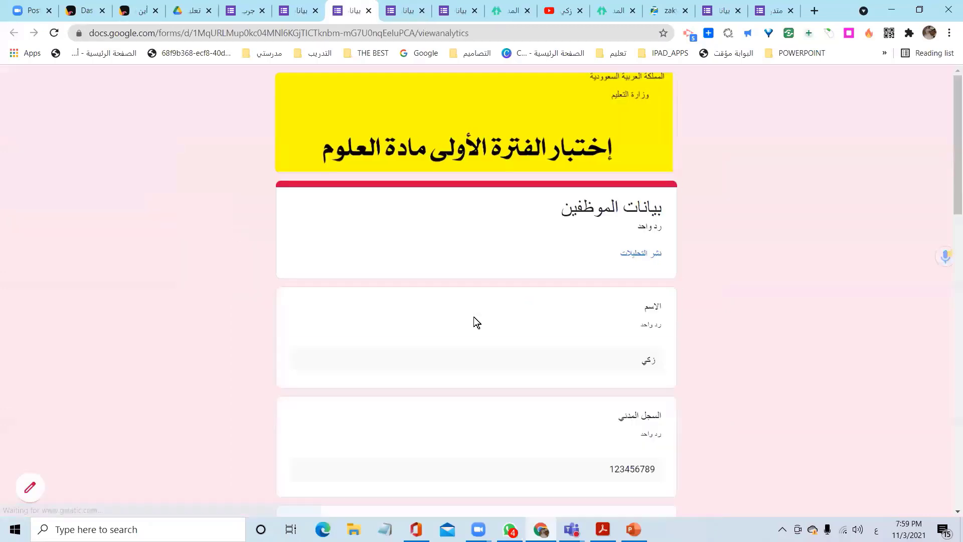
pyautogui.scroll(-15, 474, 321)
pyautogui.scroll(8, 475, 321)
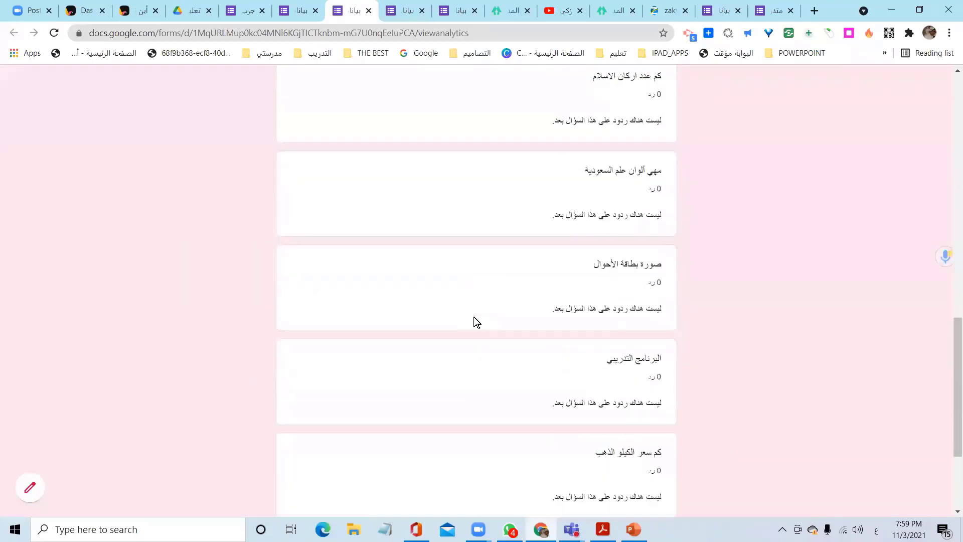
pyautogui.press('Home')
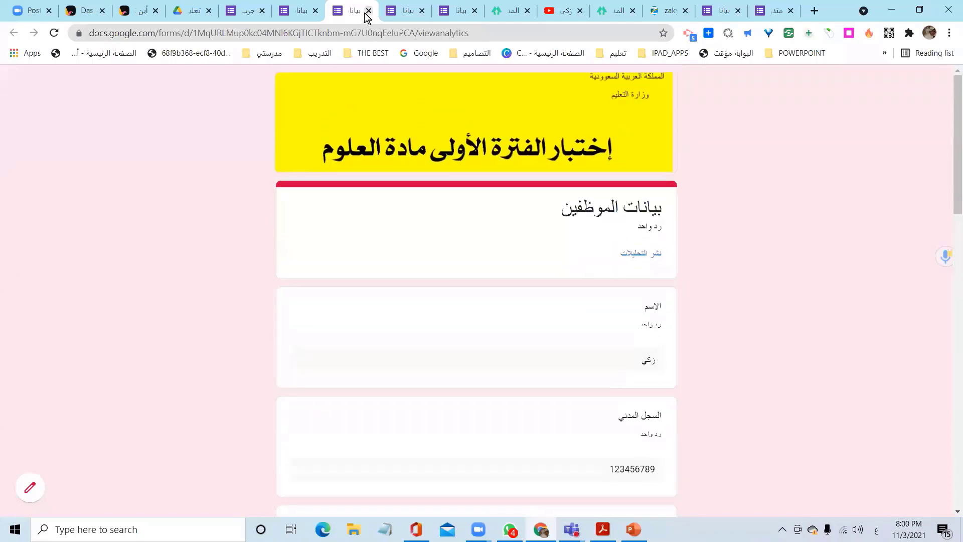
pyautogui.hotkey('ctrl', 'w')
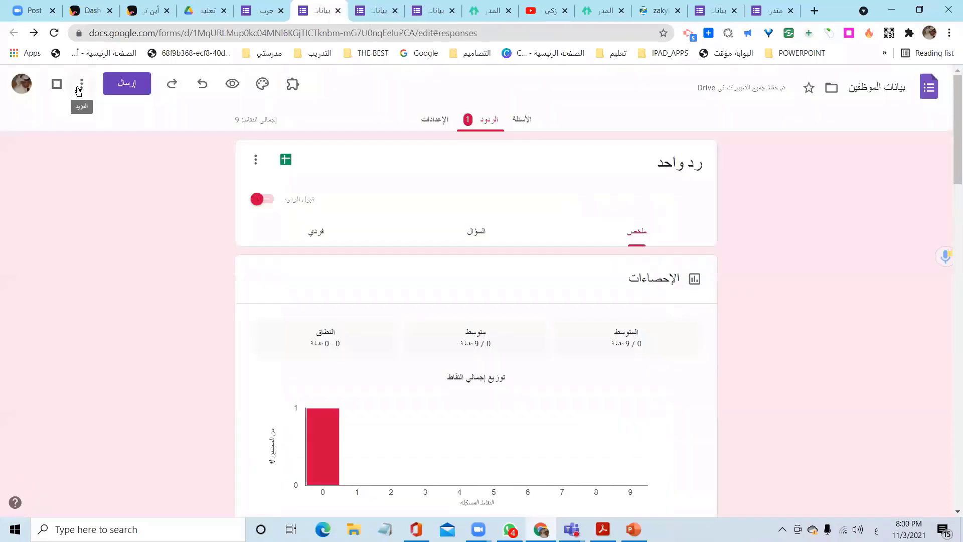
# - Open the form's add-ons in Google Workspace Marketplace, browse the apps offered for Forms, and close the marketplace without installing any
pyautogui.click(80, 85)
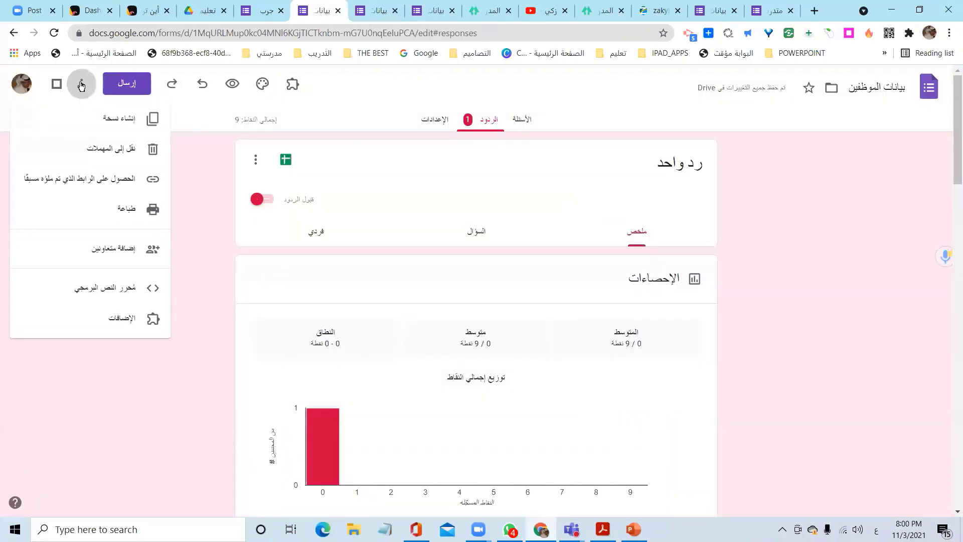
pyautogui.click(143, 327)
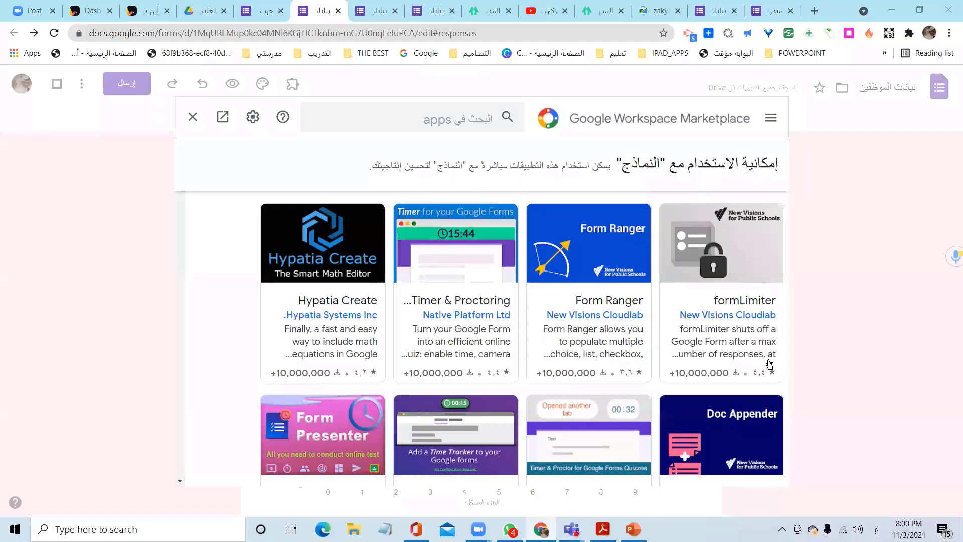
pyautogui.scroll(-7, 770, 364)
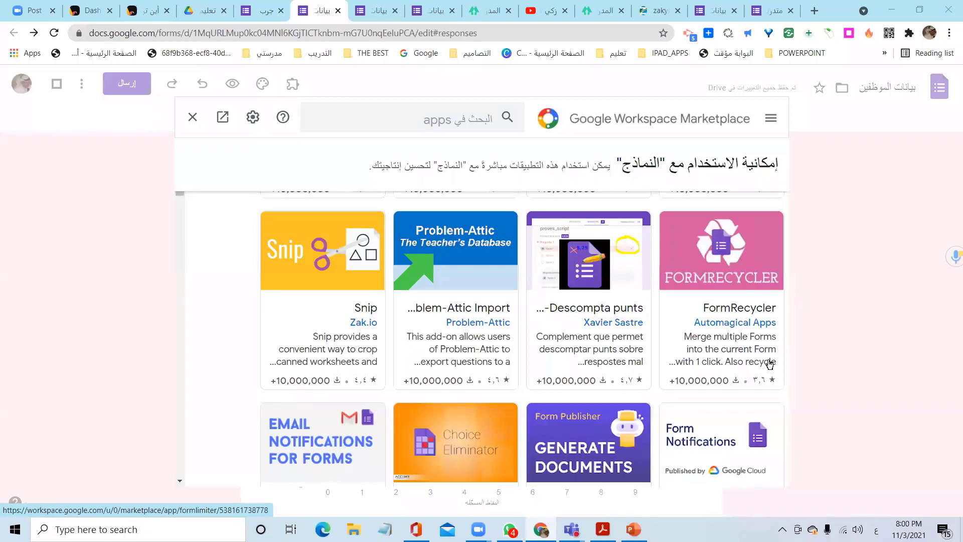
pyautogui.scroll(-5, 770, 365)
pyautogui.scroll(-4, 770, 363)
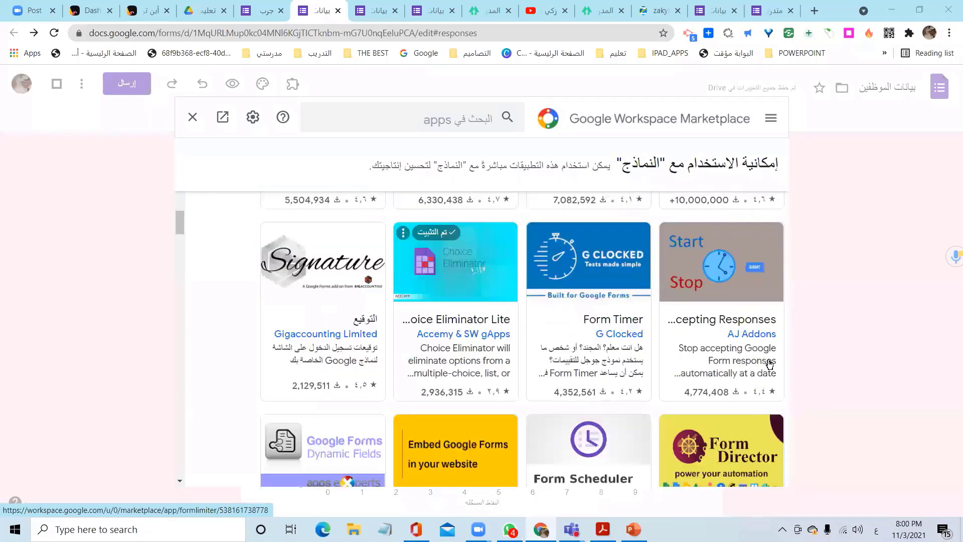
pyautogui.scroll(-5, 770, 364)
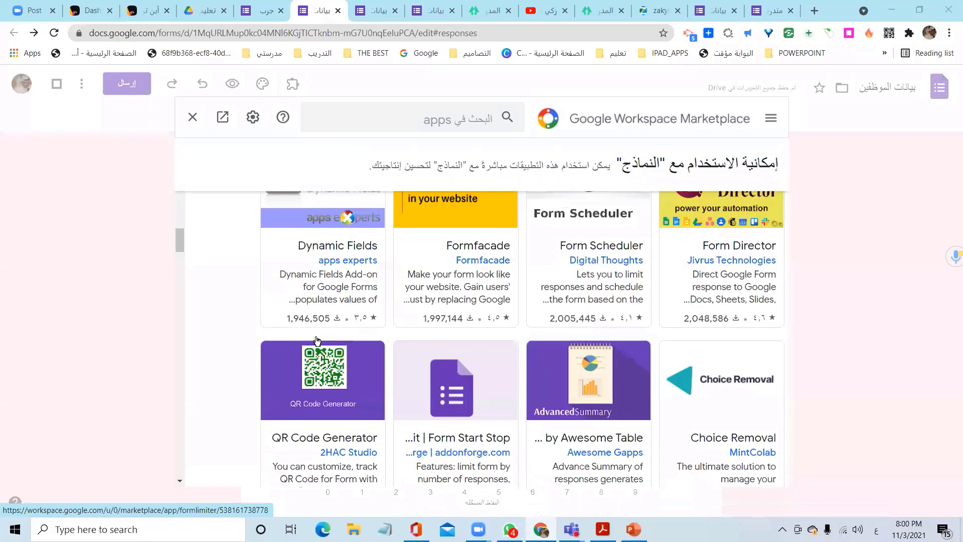
pyautogui.scroll(-10, 622, 344)
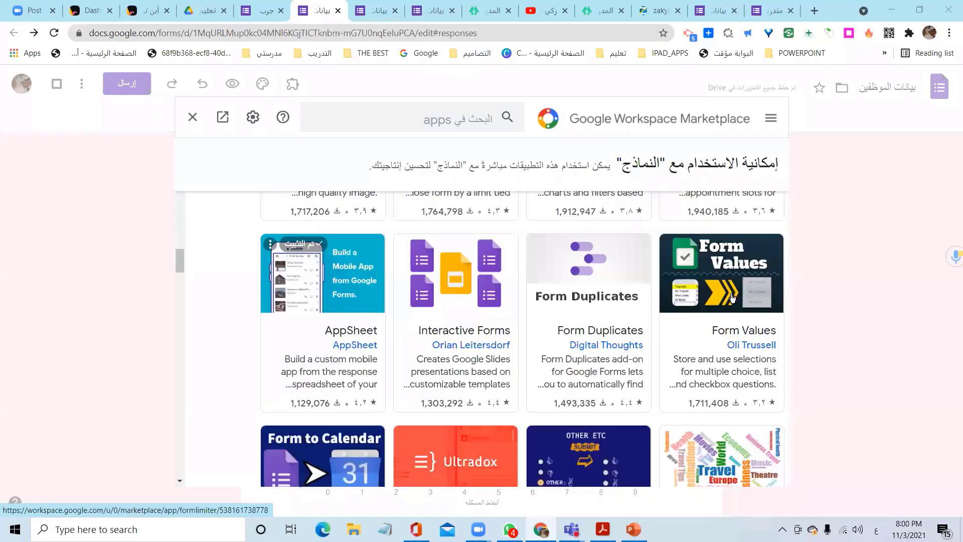
pyautogui.scroll(4, 732, 297)
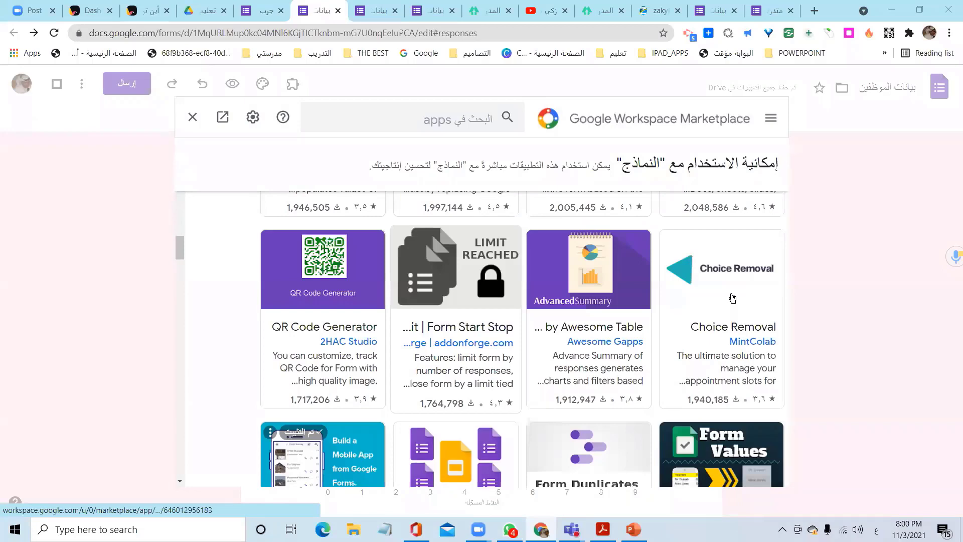
pyautogui.scroll(-4, 732, 297)
pyautogui.scroll(-6, 731, 297)
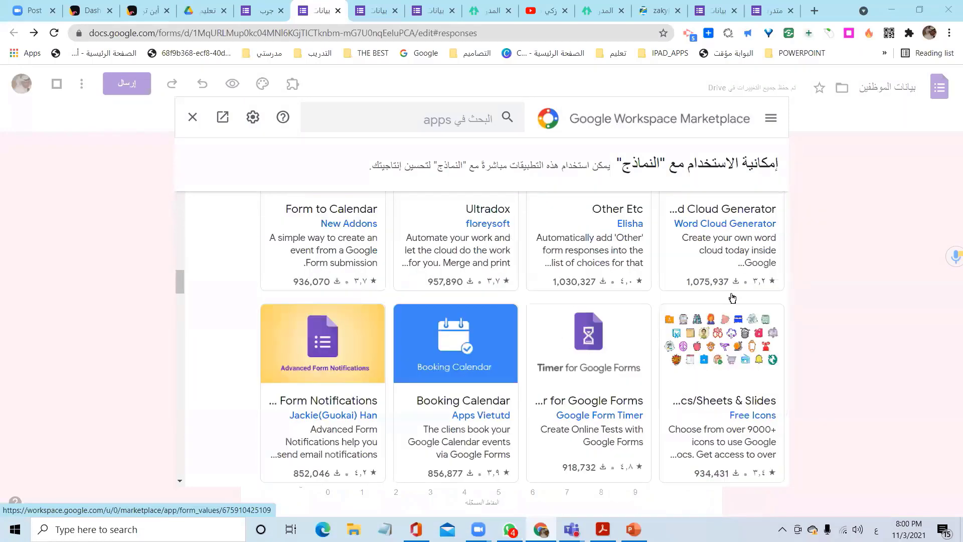
pyautogui.scroll(-4, 732, 297)
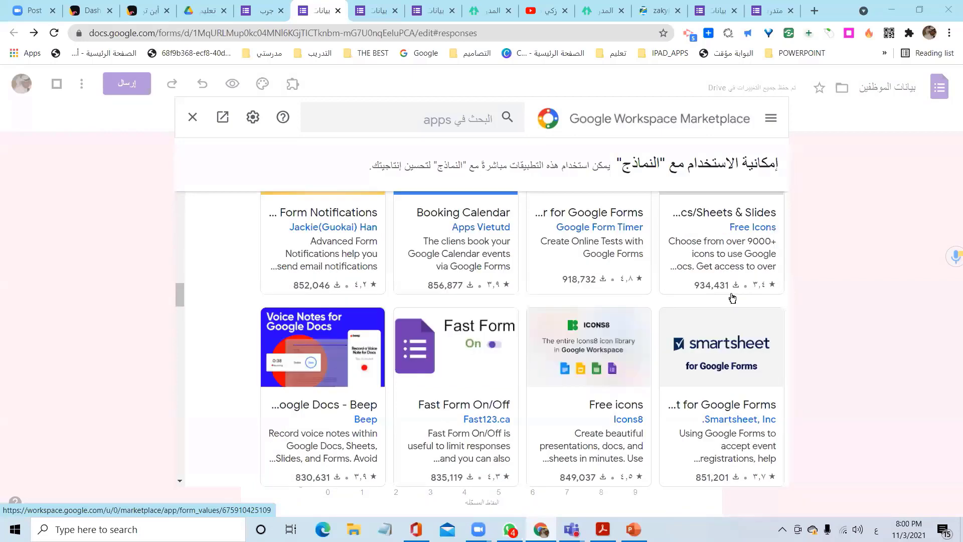
pyautogui.scroll(-2, 732, 297)
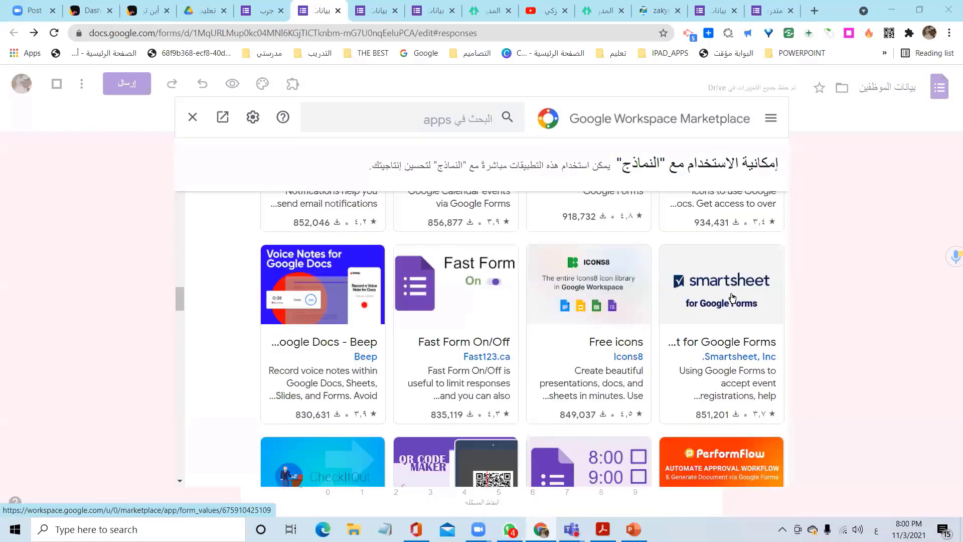
pyautogui.scroll(-9, 732, 297)
pyautogui.scroll(-2, 732, 297)
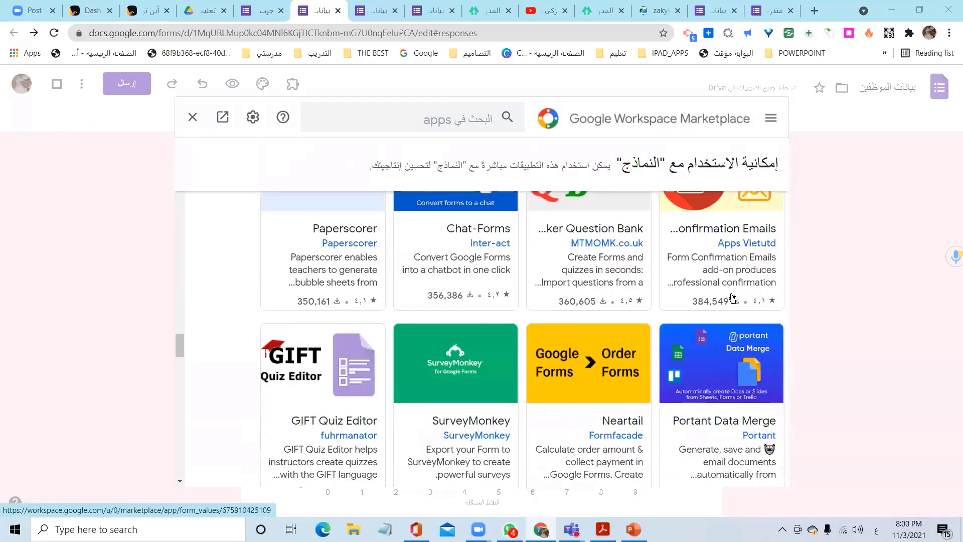
pyautogui.scroll(-14, 732, 298)
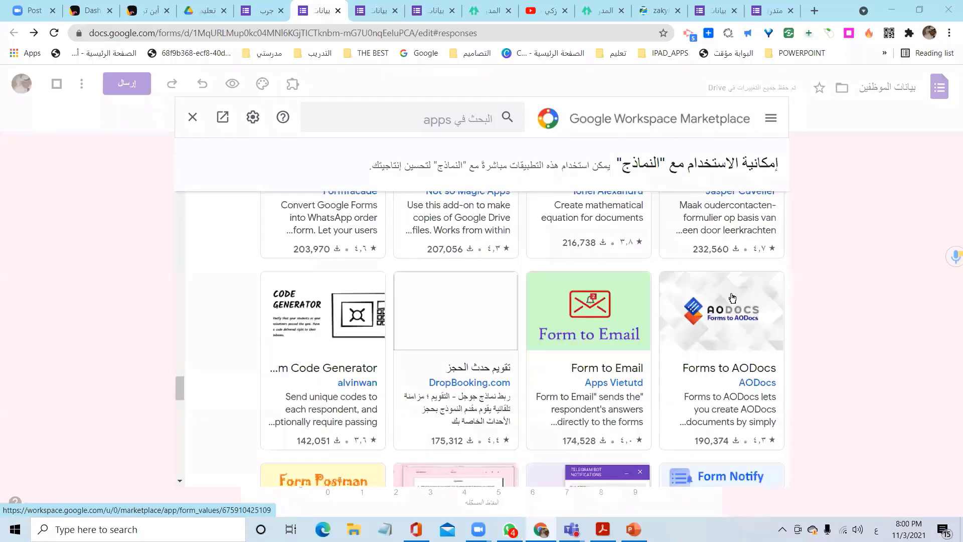
pyautogui.scroll(-15, 732, 297)
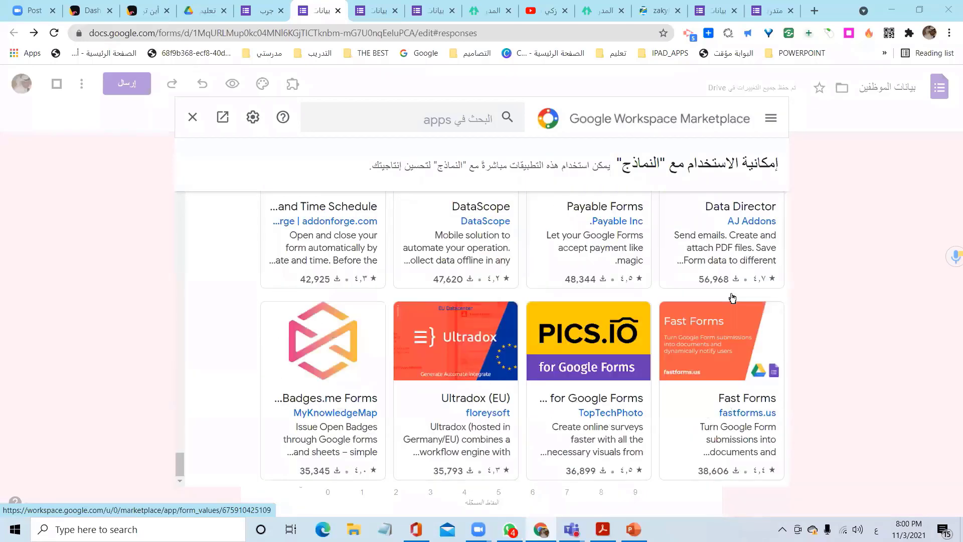
pyautogui.scroll(10, 732, 297)
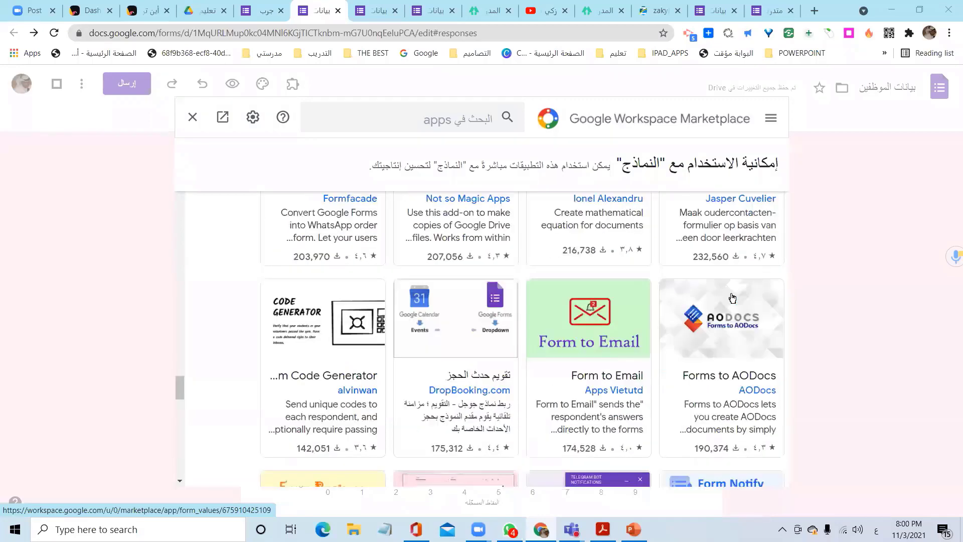
pyautogui.scroll(5, 732, 298)
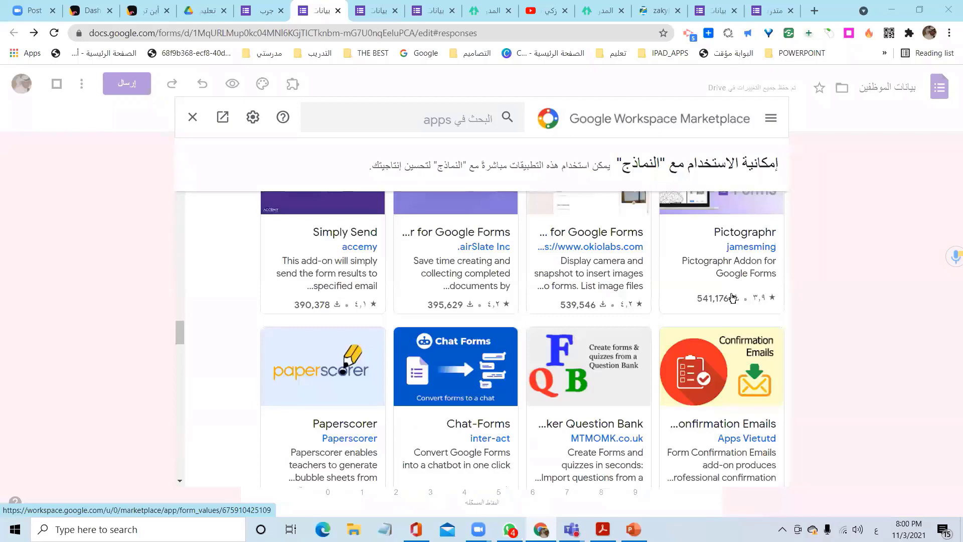
pyautogui.scroll(10, 619, 312)
pyautogui.scroll(5, 600, 328)
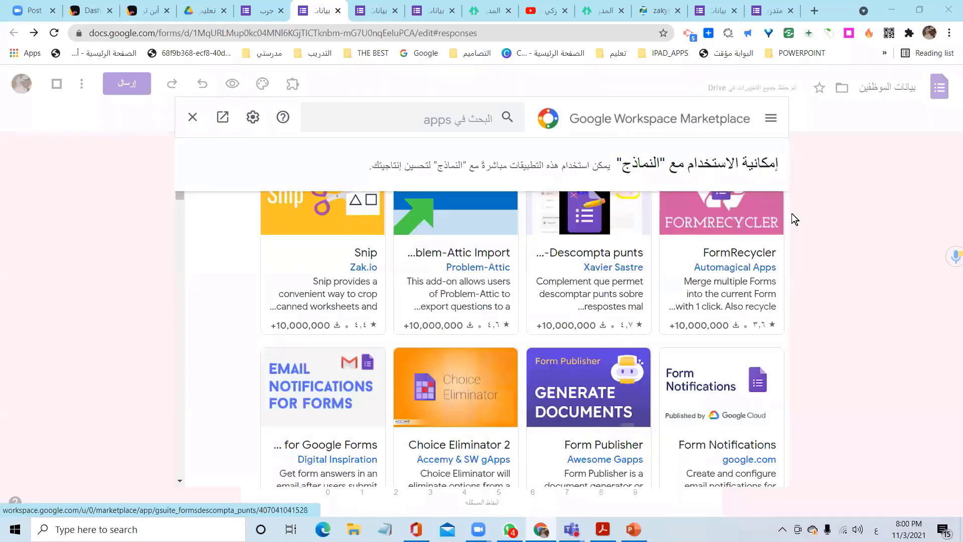
pyautogui.scroll(-5, 608, 252)
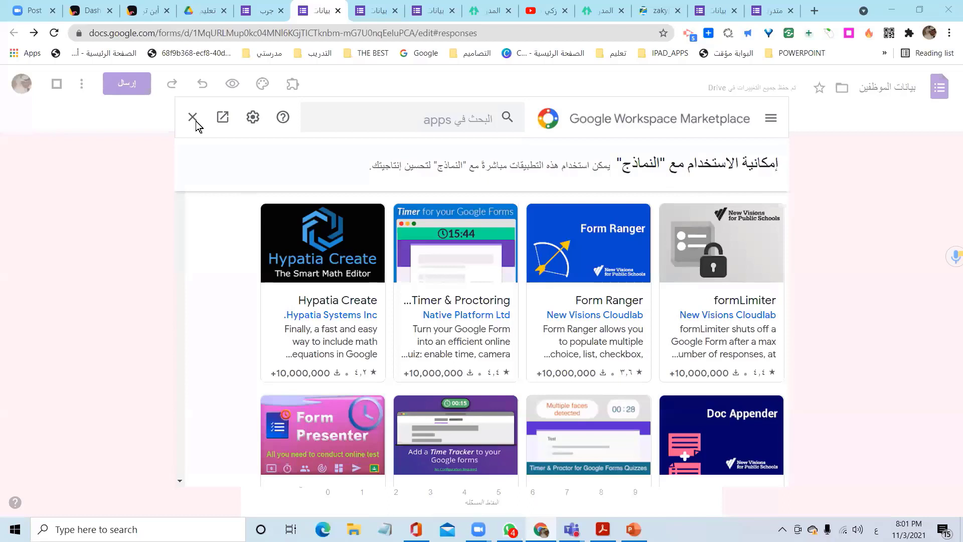
pyautogui.press('Escape')
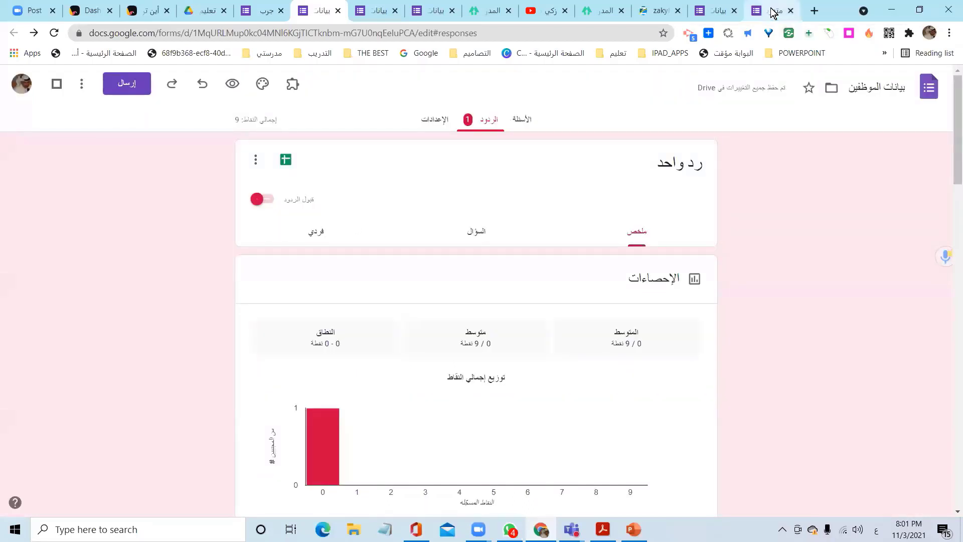
# - Switch to the جرب يمكن نفوز form editor and enlarge the page view to show its sections
pyautogui.click(274, 20)
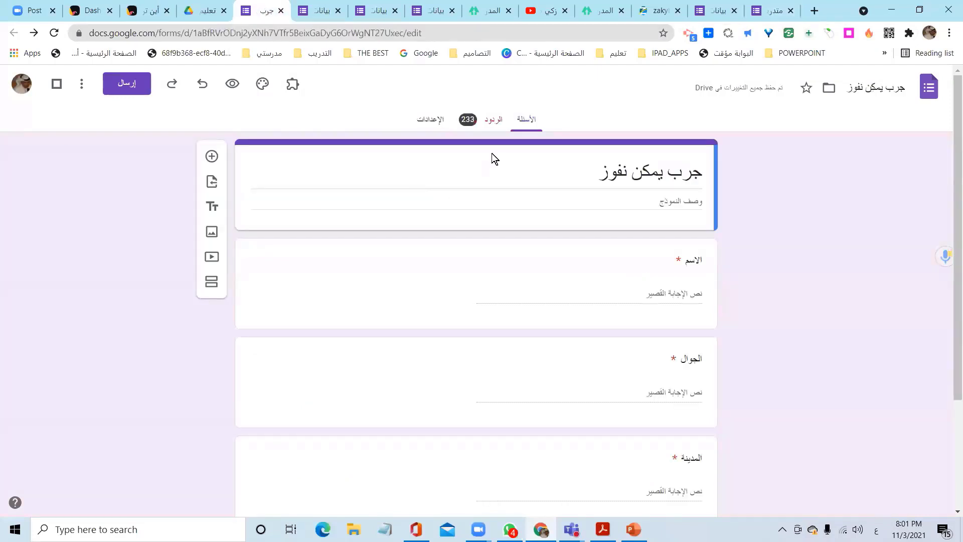
pyautogui.hotkey('ctrl', '+')
pyautogui.hotkey('ctrl', '+')
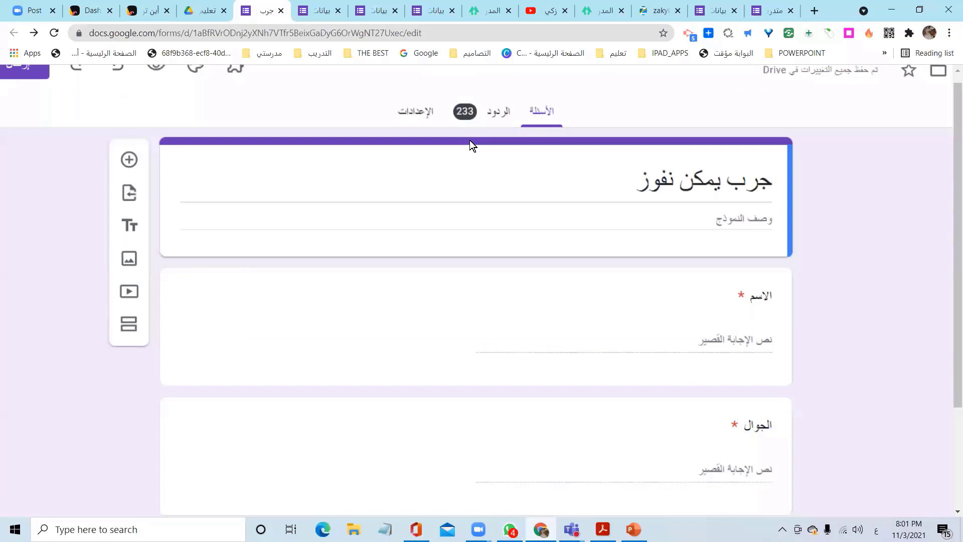
pyautogui.hotkey('ctrl', '+')
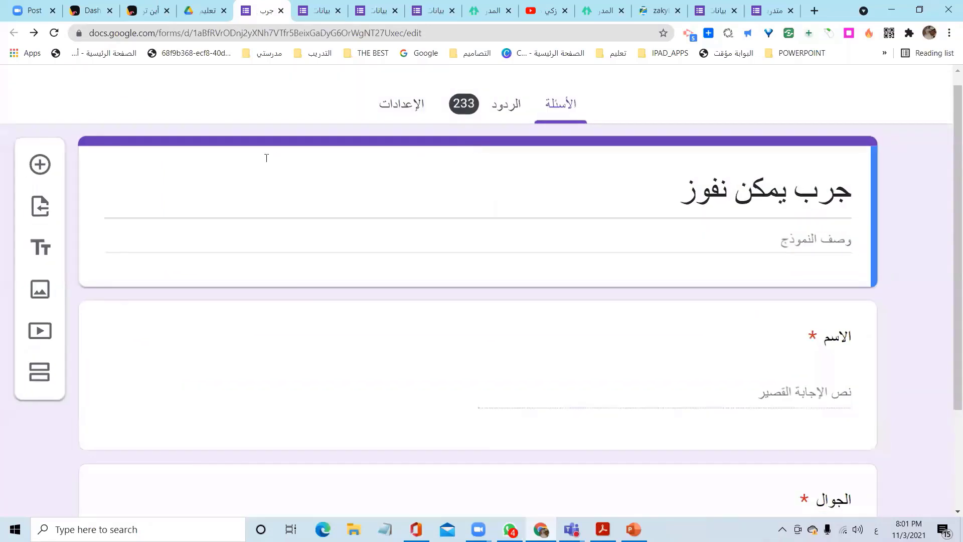
# - Shorten the share link of the جرب يمكن نفوز form, copy it and close the send dialog
pyautogui.hotkey('ctrl', '-')
pyautogui.hotkey('ctrl', '-')
pyautogui.hotkey('ctrl', '-')
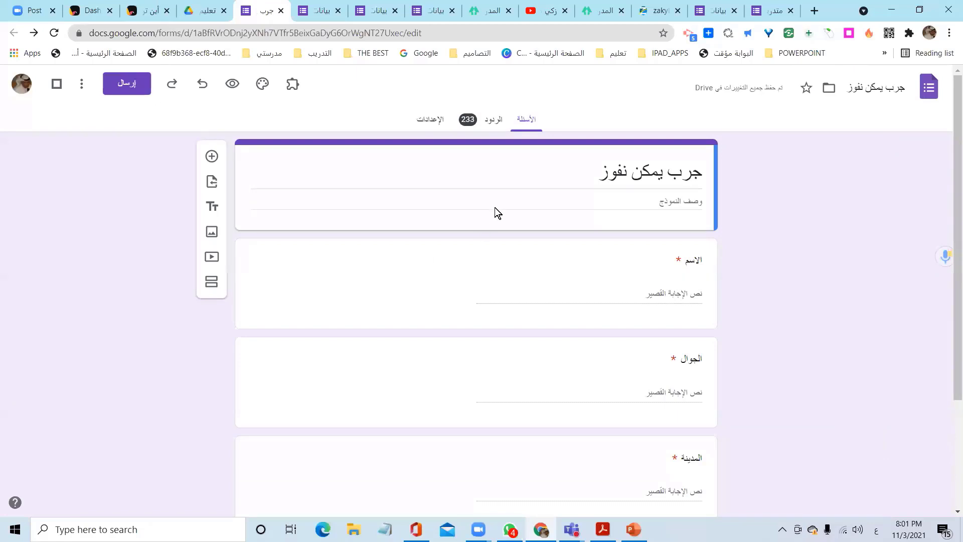
pyautogui.hotkey('alt', 'Right')
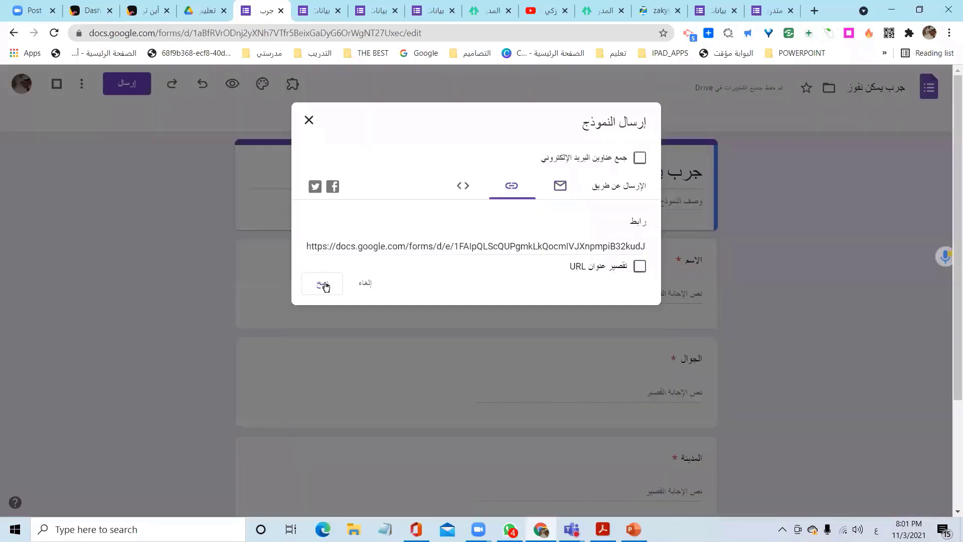
pyautogui.click(640, 266)
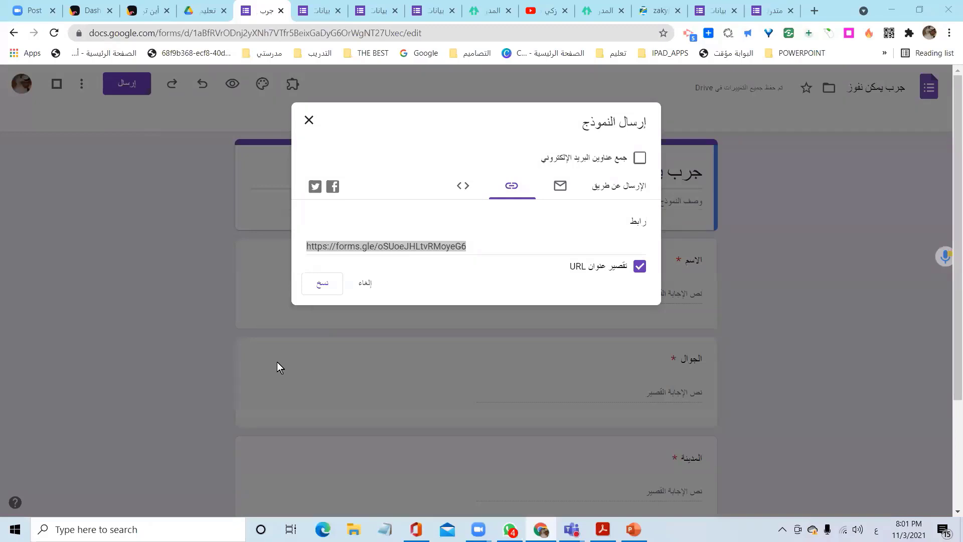
pyautogui.click(325, 273)
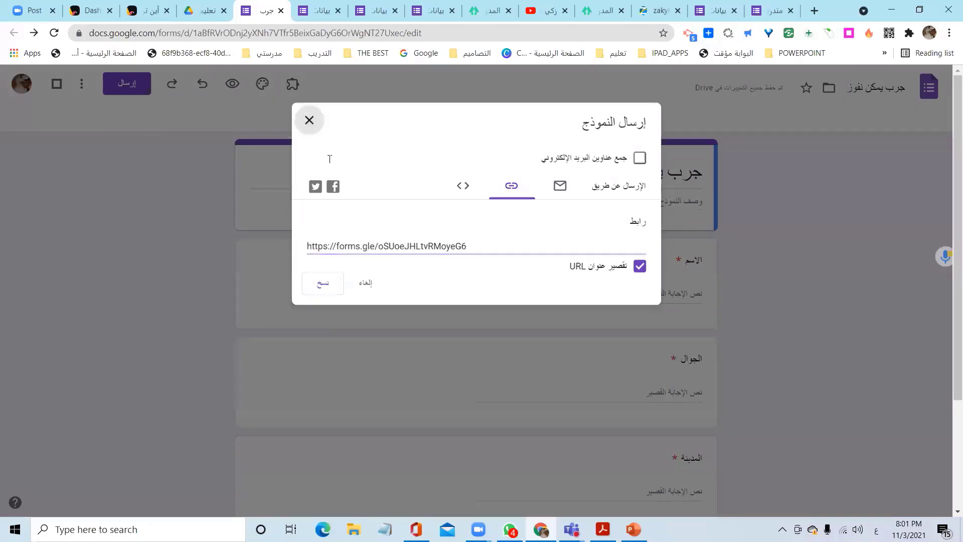
pyautogui.click(310, 120)
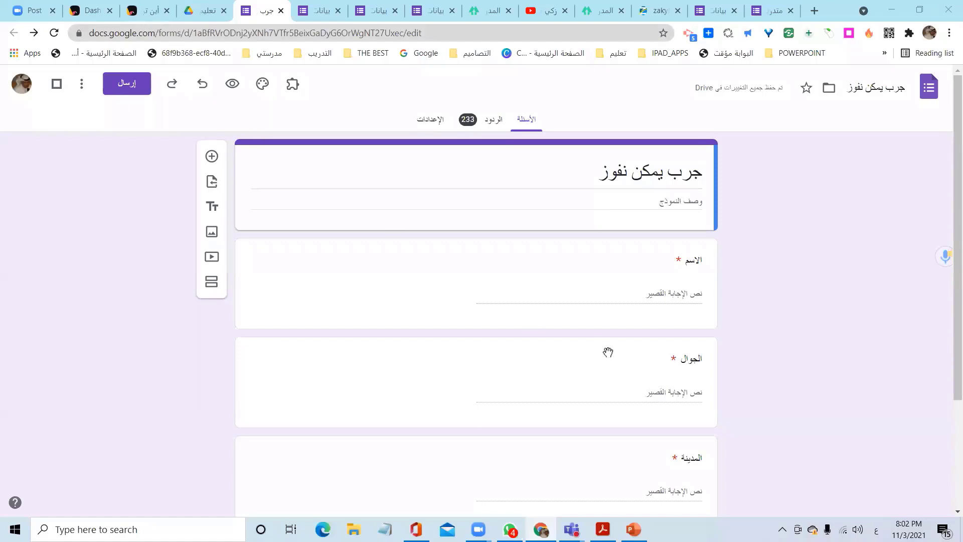
# - Look over the pinned places on the Padlet map, and return to the جرب يمكن نفوز editor to reload its response count
pyautogui.hotkey('ctrl', '3')
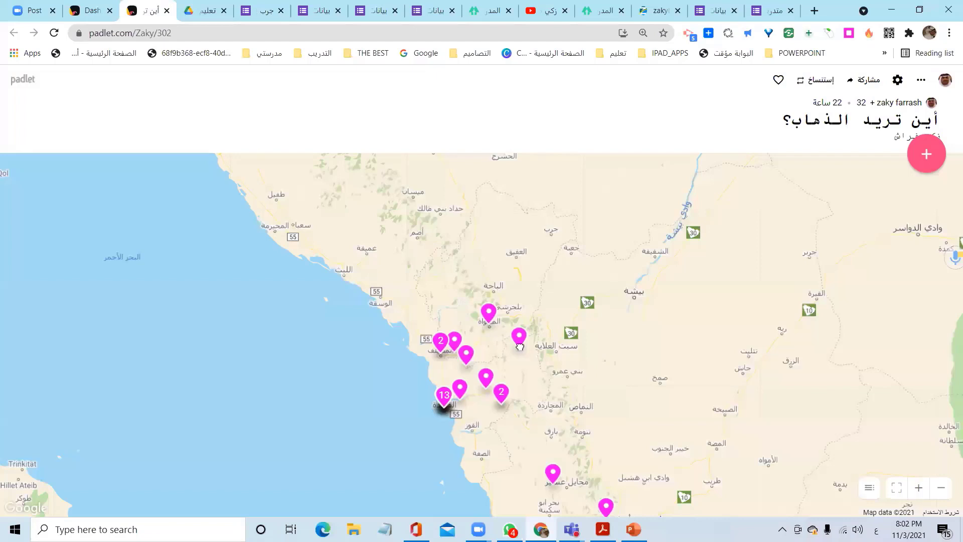
pyautogui.scroll(-3, 519, 346)
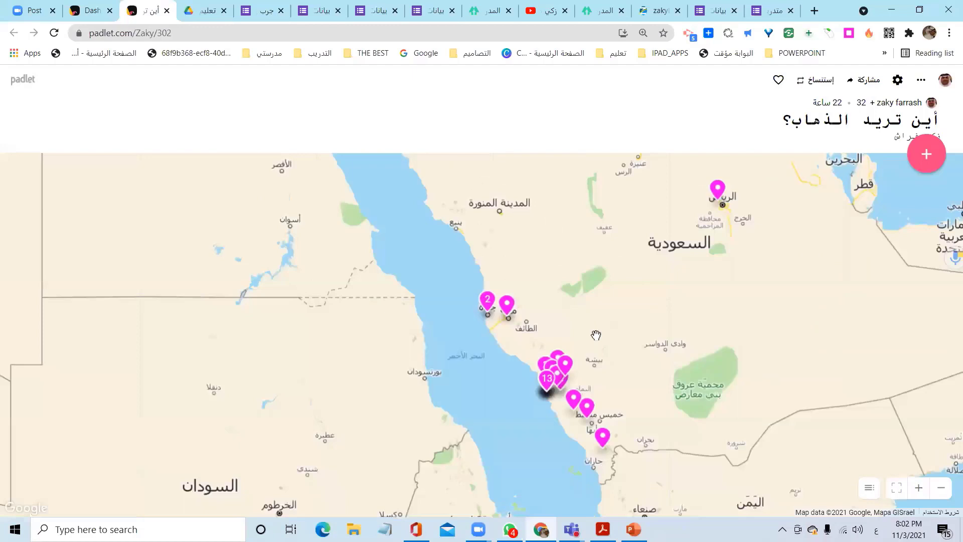
pyautogui.scroll(3, 596, 335)
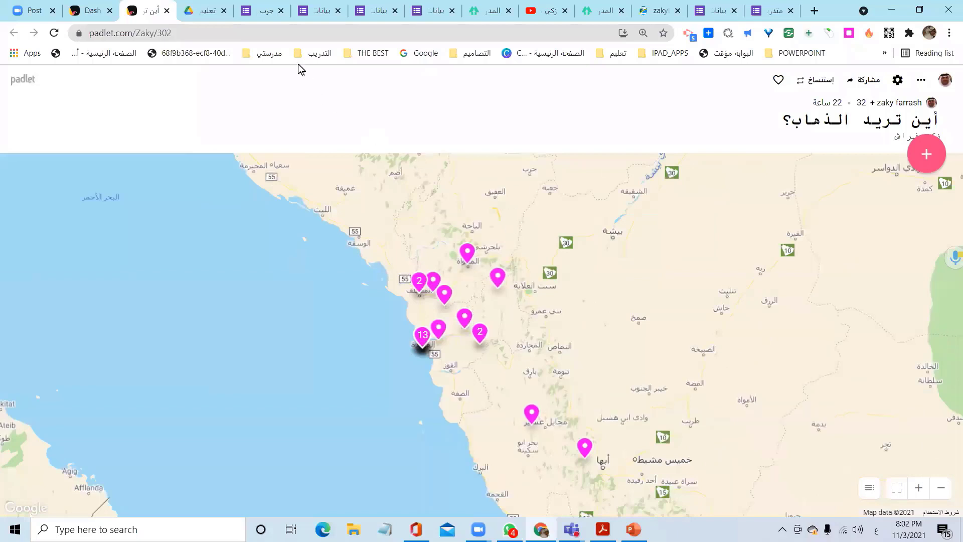
pyautogui.click(264, 15)
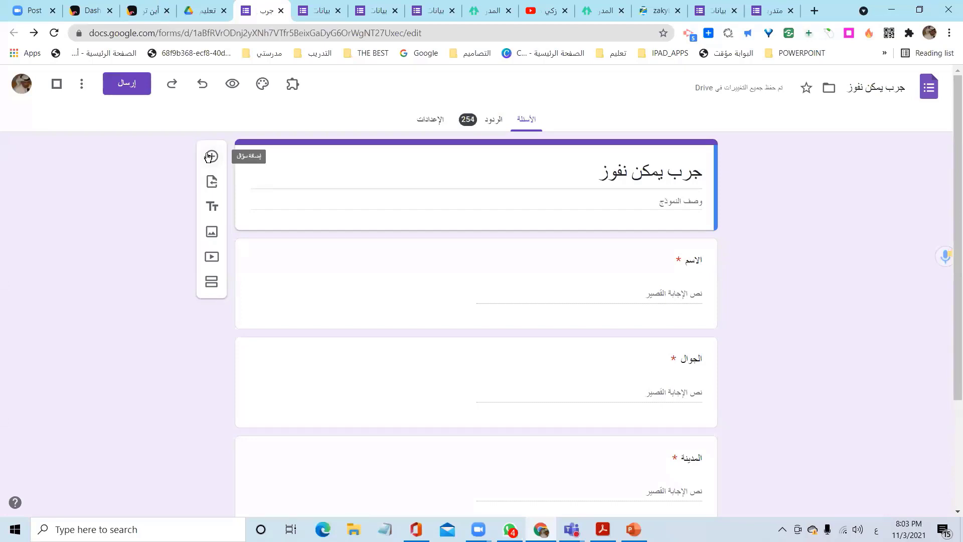
pyautogui.click(54, 34)
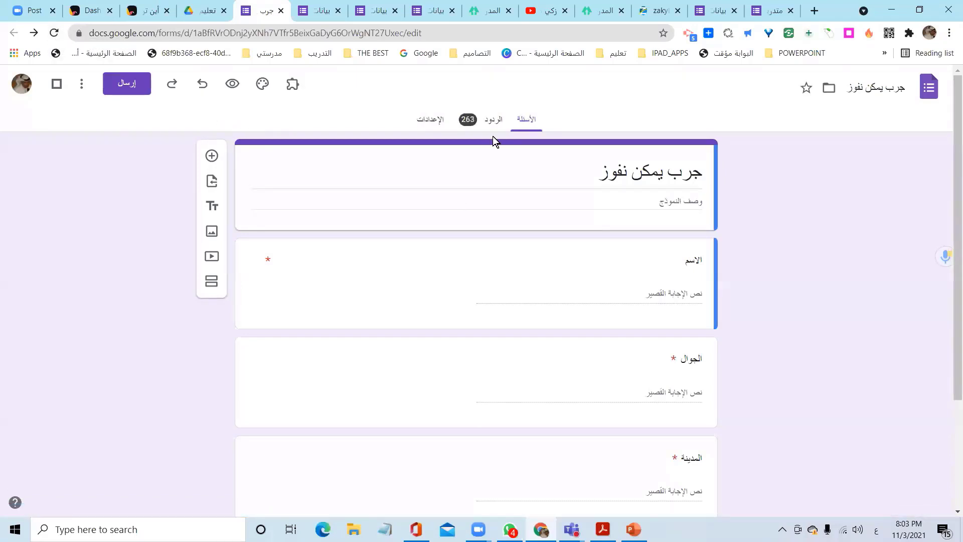
# - Open Google Drive from a new browser page and create a blank Google Form there
pyautogui.click(194, 15)
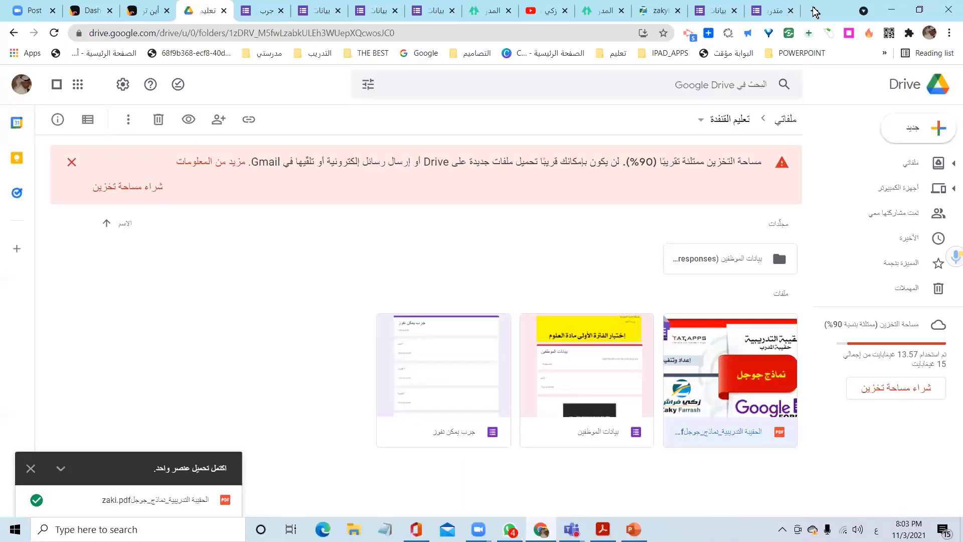
pyautogui.click(813, 11)
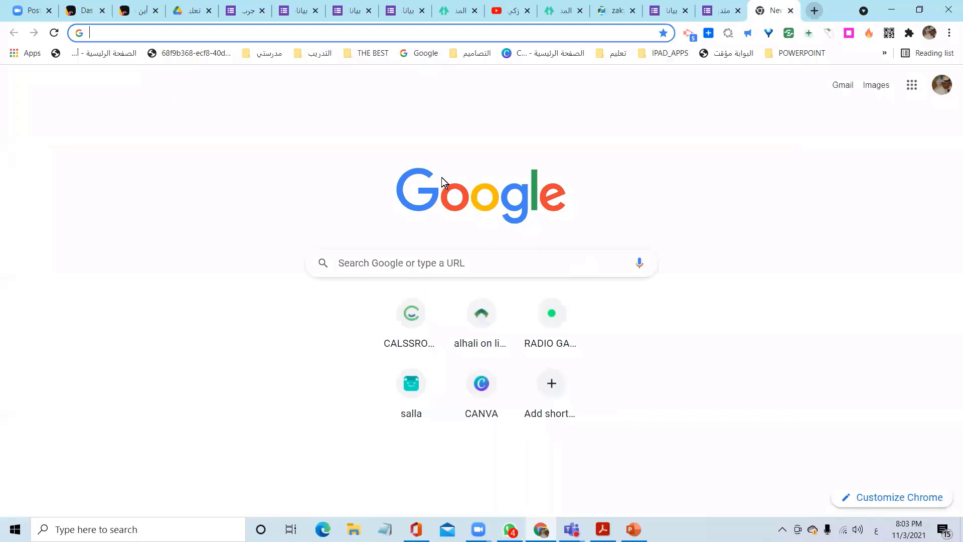
pyautogui.click(912, 86)
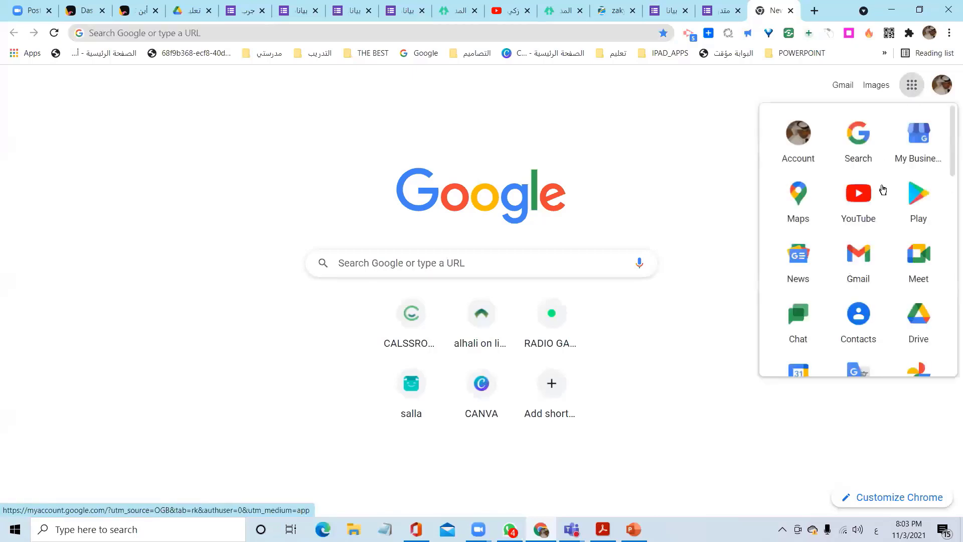
pyautogui.scroll(-2, 923, 204)
pyautogui.click(922, 205)
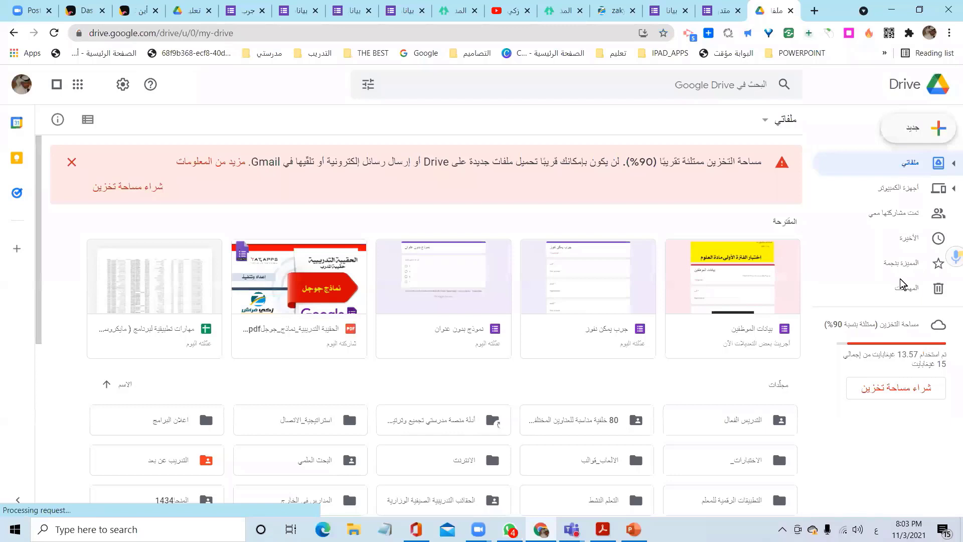
pyautogui.rightClick(900, 281)
pyautogui.click(900, 279)
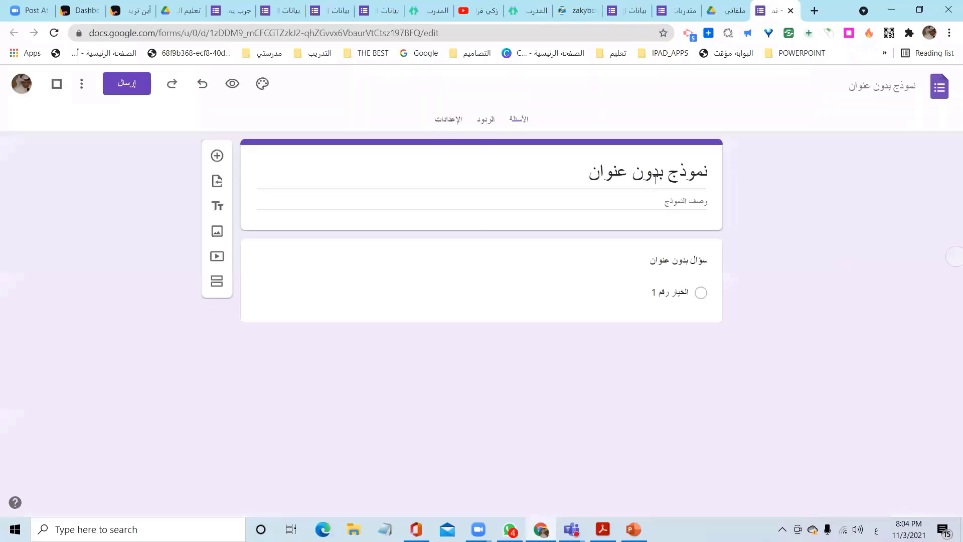
# - Title the new form حفلة الفنان followed by the artist's full name, and name the first question الاسم
pyautogui.click(655, 178)
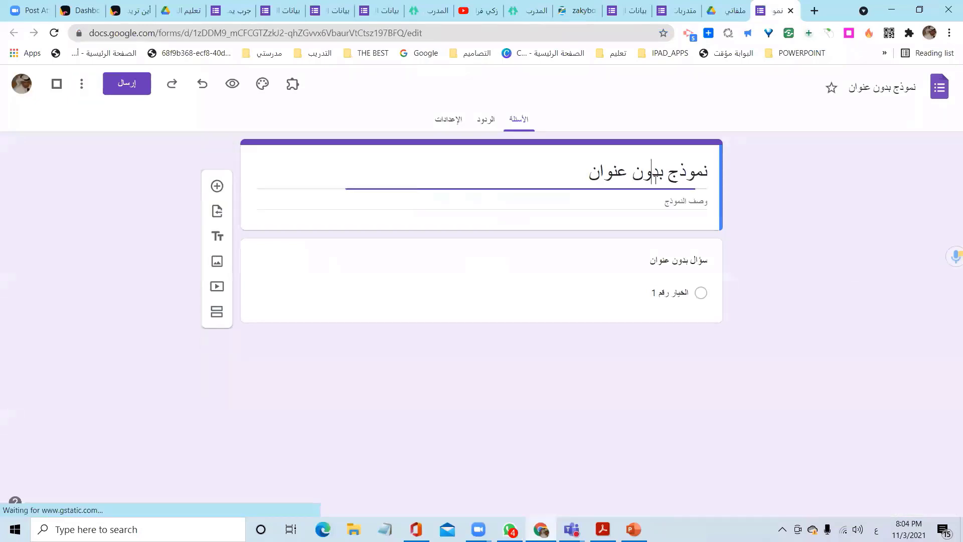
pyautogui.tripleClick(655, 178)
pyautogui.write('ق')
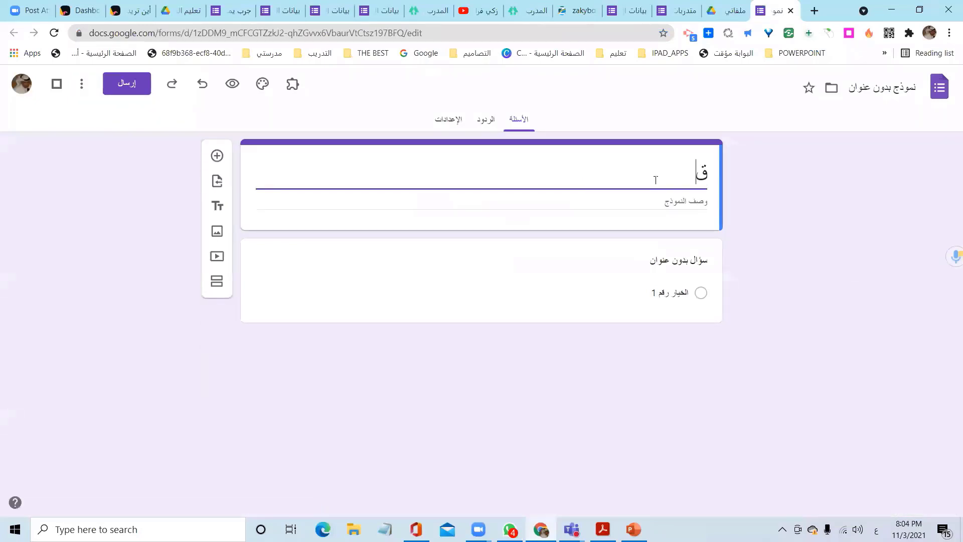
pyautogui.press('BackSpace')
pyautogui.write('حفلة الفنان زك')
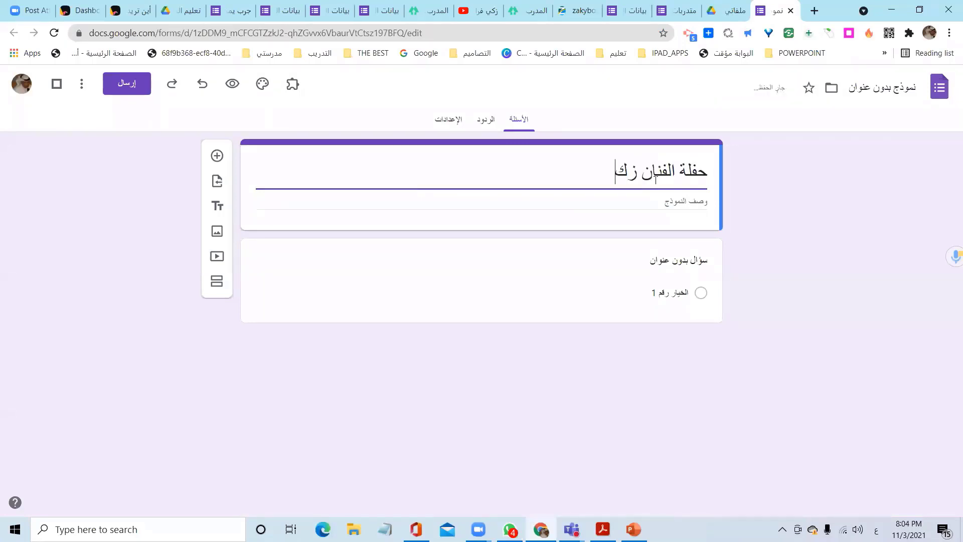
pyautogui.write('ي فراش')
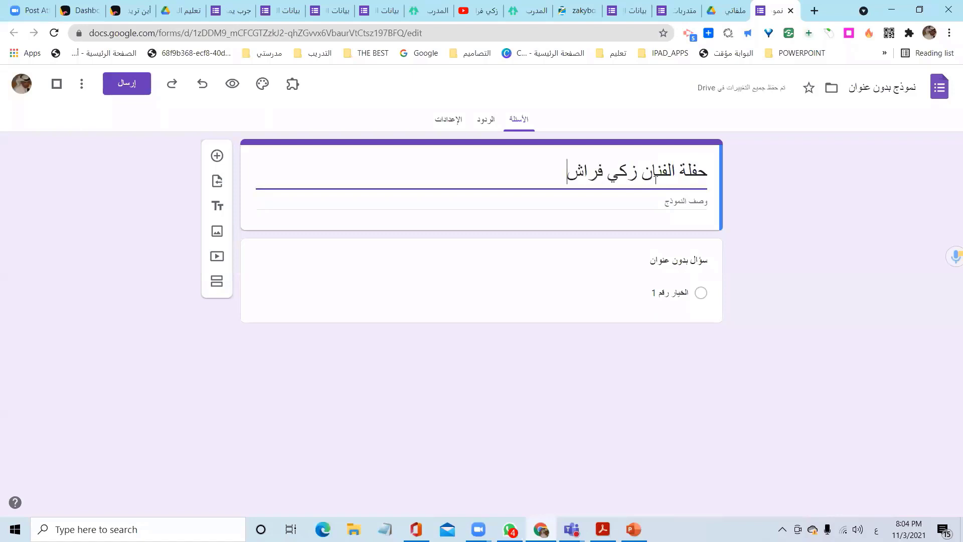
pyautogui.click(669, 269)
pyautogui.write('الاسم')
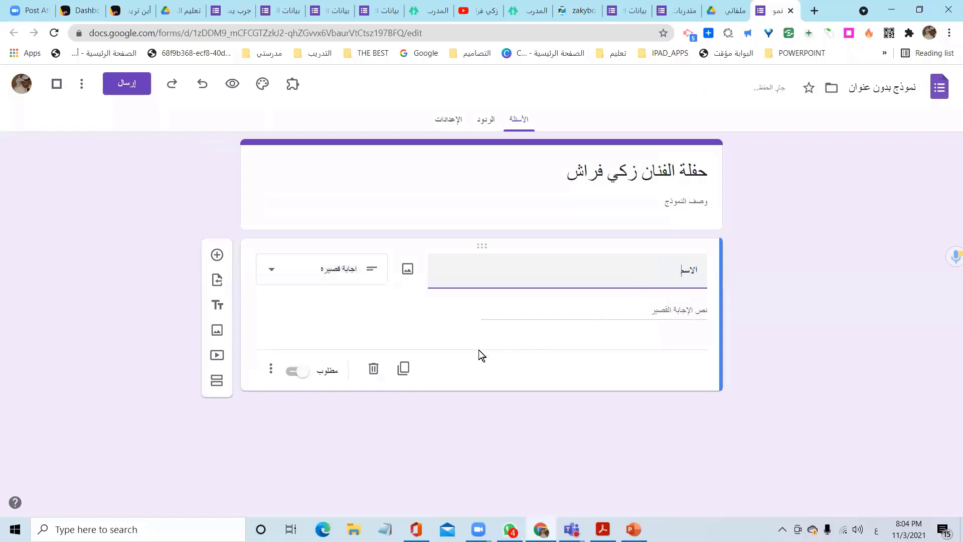
# - Duplicate the الاسم question and retitle the copy اختر مقعدك as a multiple-choice question
pyautogui.hotkey('ctrl', 'shift', 'd')
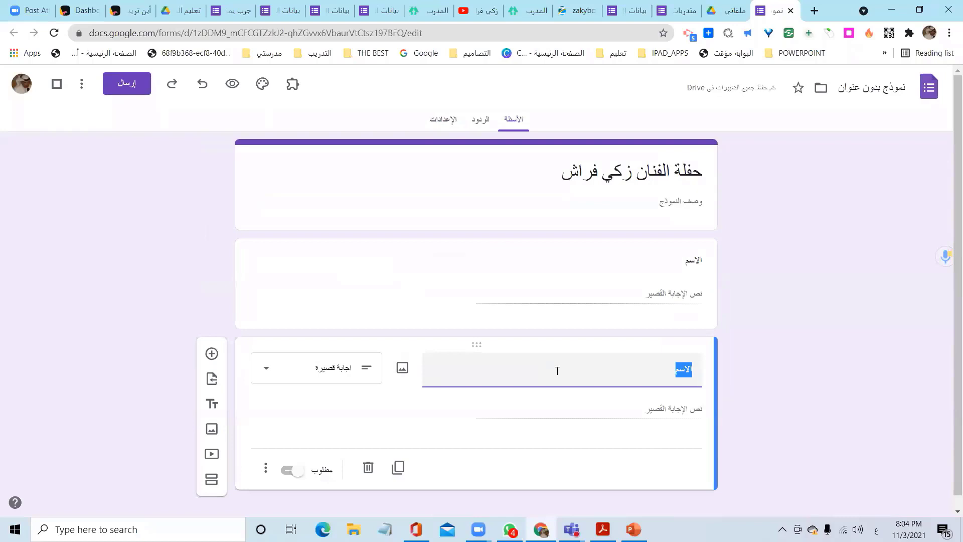
pyautogui.write('اخ')
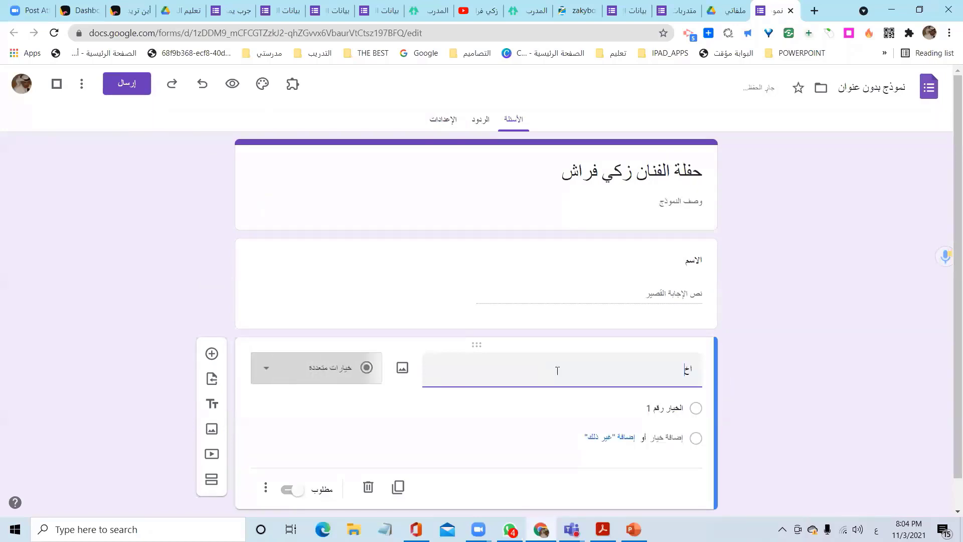
pyautogui.write('تر المقعد')
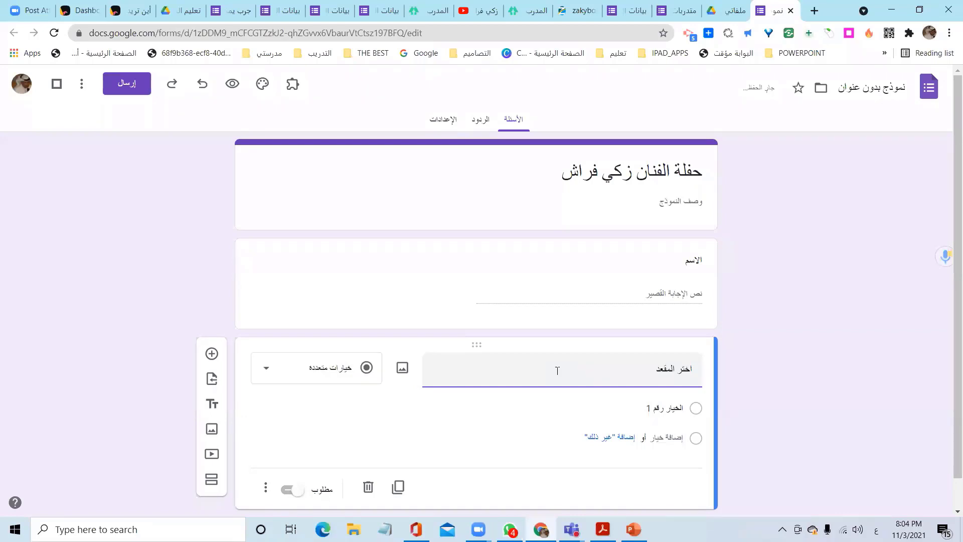
pyautogui.press('BackSpace')
pyautogui.press('BackSpace')
pyautogui.press('BackSpace')
pyautogui.press('BackSpace')
pyautogui.press('BackSpace')
pyautogui.write('مقعدك')
# - Set the first answer option of the اختر مقعدك question to a1
pyautogui.press('Return')
pyautogui.write('10')
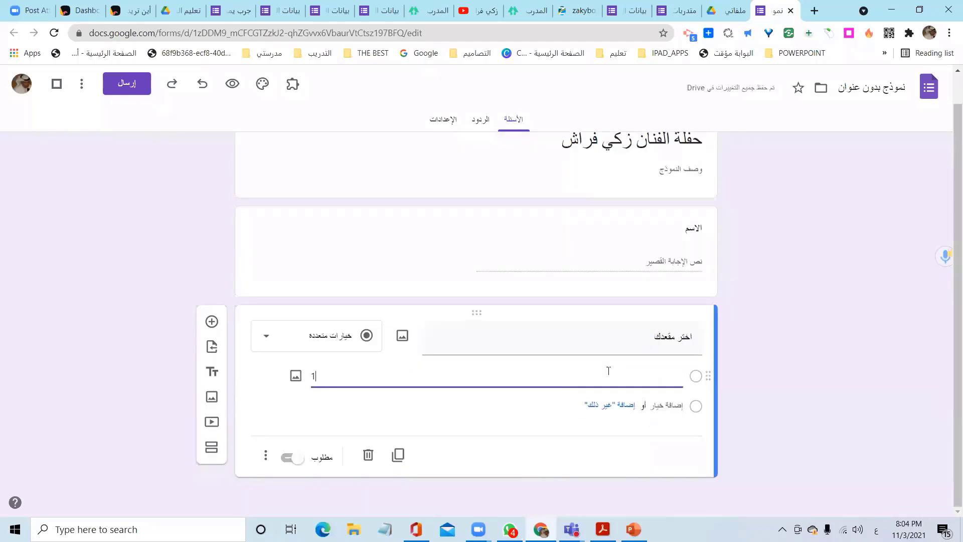
pyautogui.press('BackSpace')
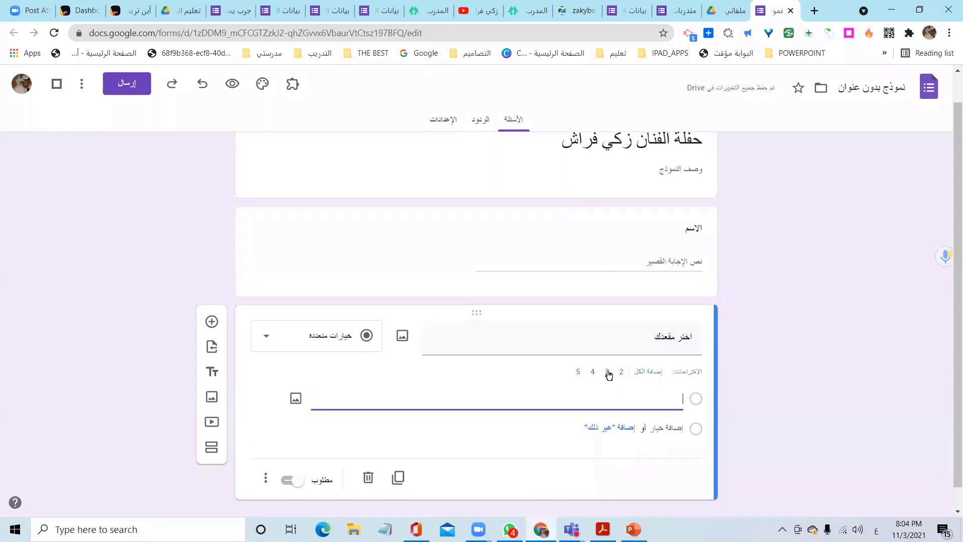
pyautogui.hotkey('alt', 'shift')
pyautogui.write('a1')
pyautogui.press('Tab')
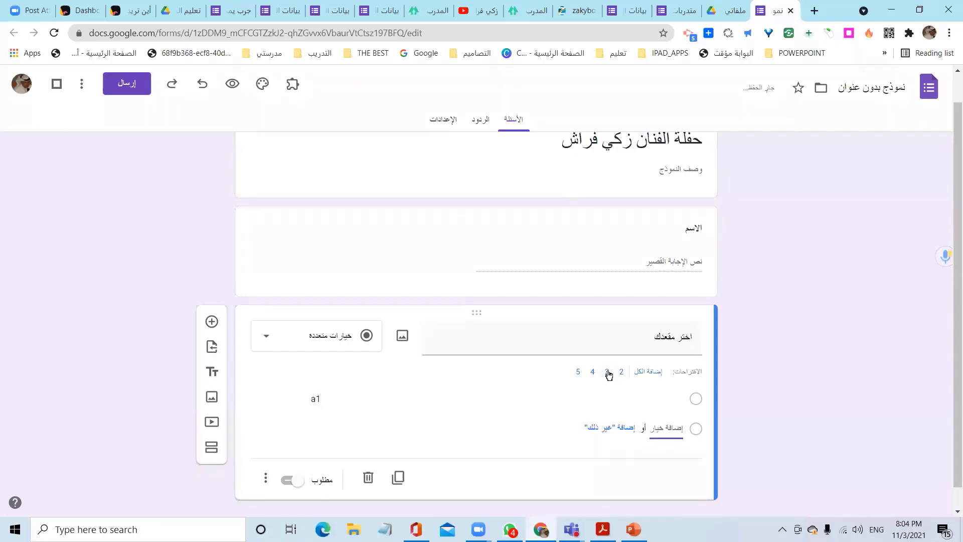
# - Add the seat options a2 through a10 to the اختر مقعدك question
pyautogui.click(607, 372)
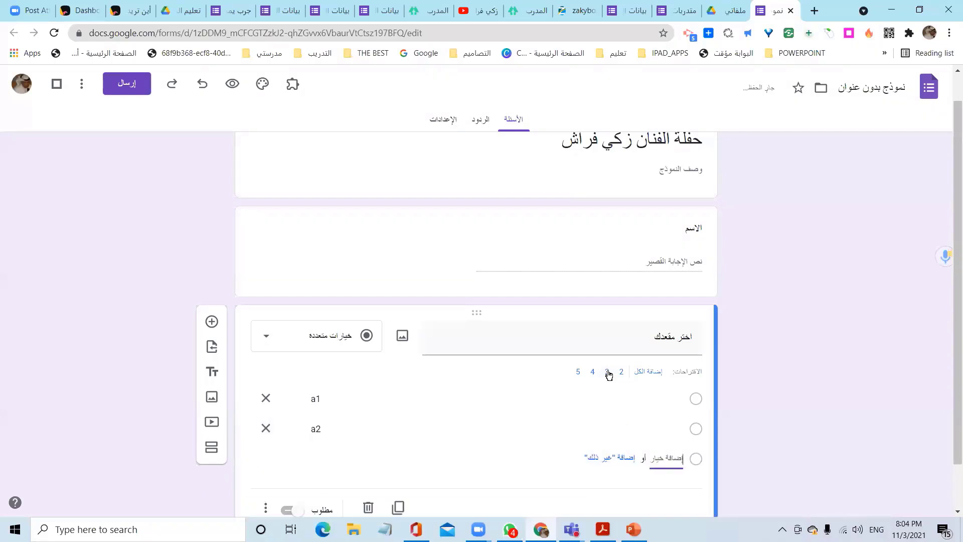
pyautogui.click(608, 372)
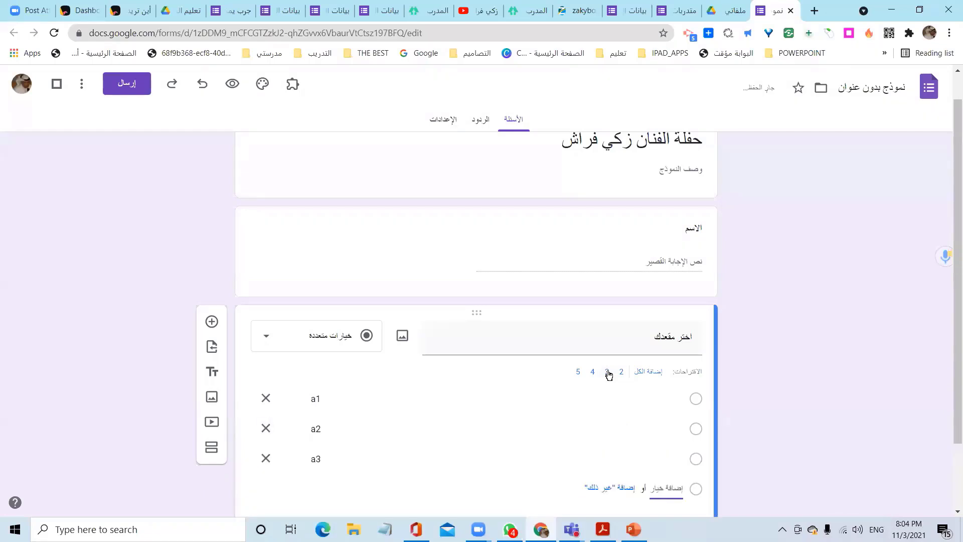
pyautogui.click(608, 372)
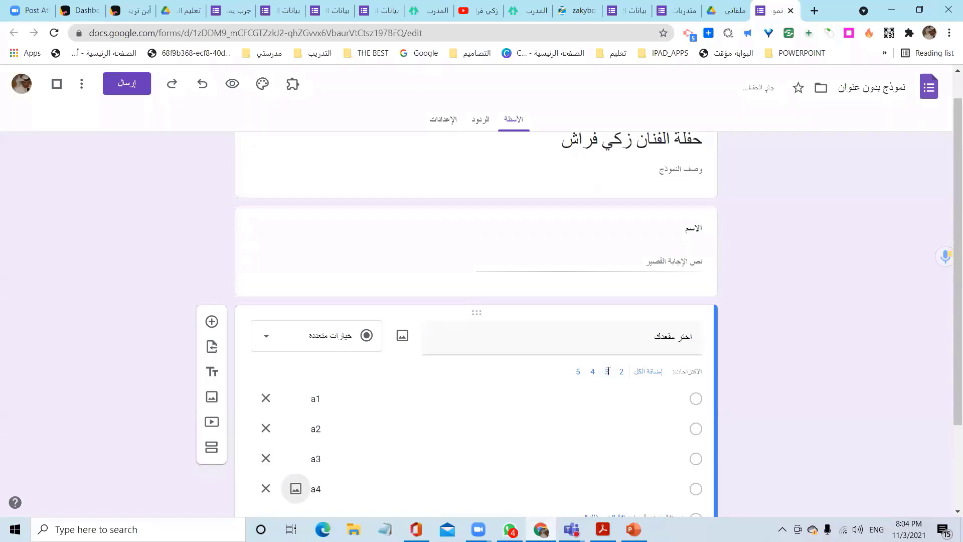
pyautogui.click(607, 372)
pyautogui.write('a')
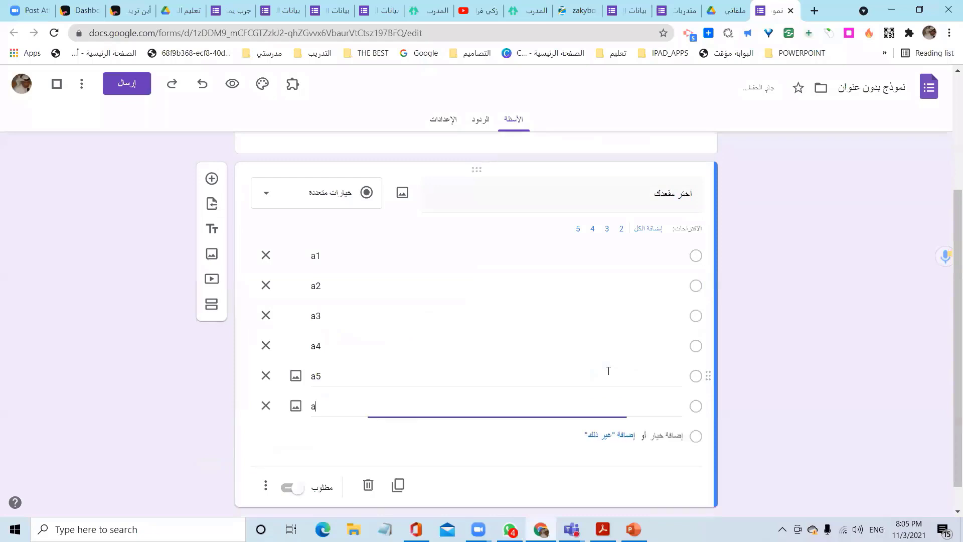
pyautogui.write('6')
pyautogui.press('Tab')
pyautogui.press('Return')
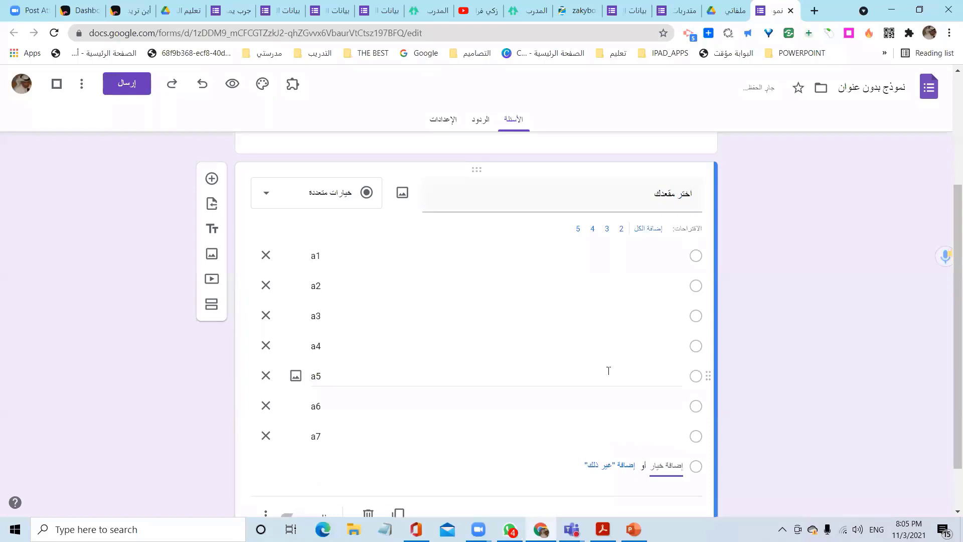
pyautogui.press('Return')
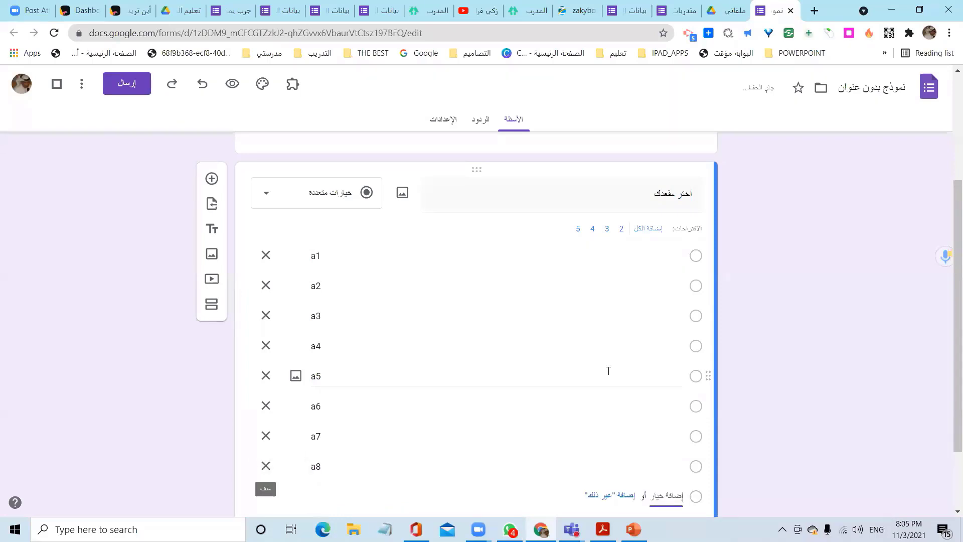
pyautogui.press('Return')
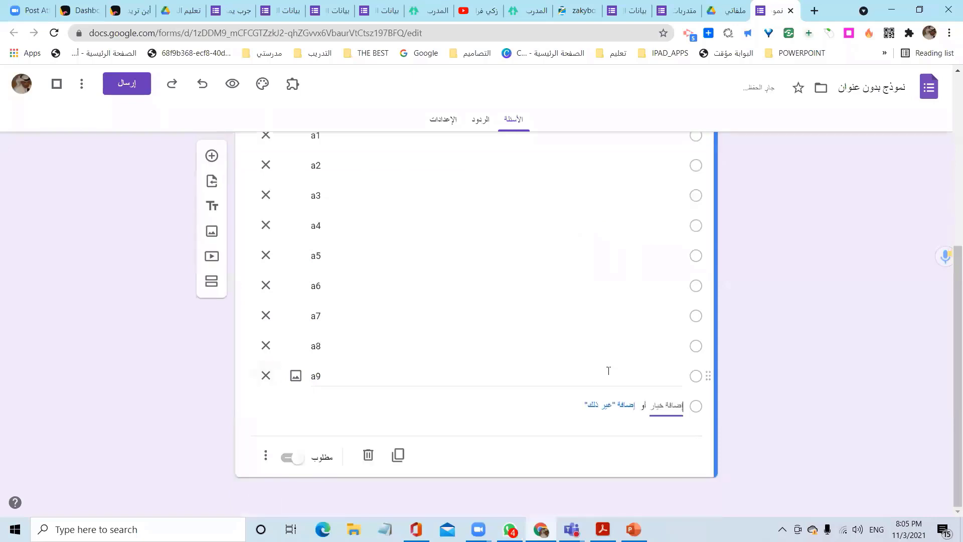
pyautogui.write('a10')
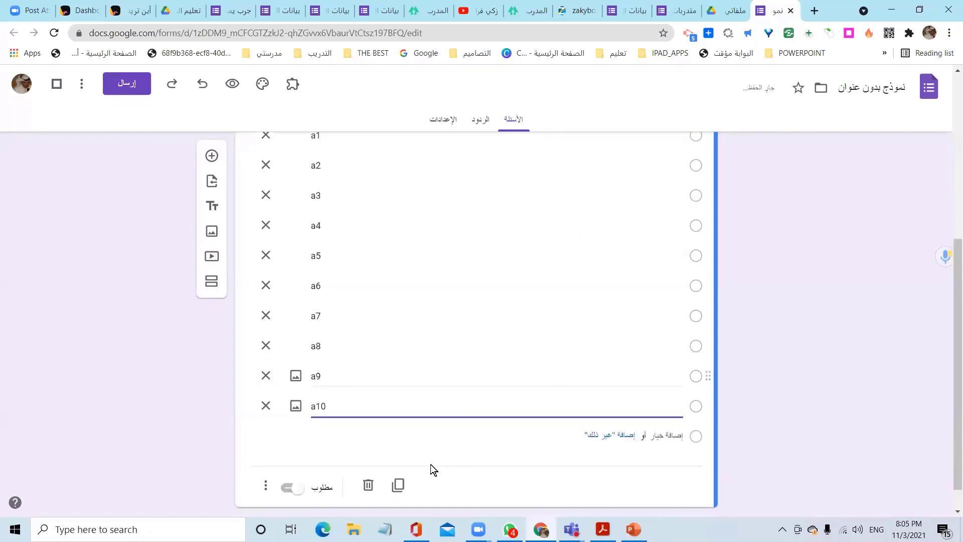
pyautogui.scroll(4, 333, 436)
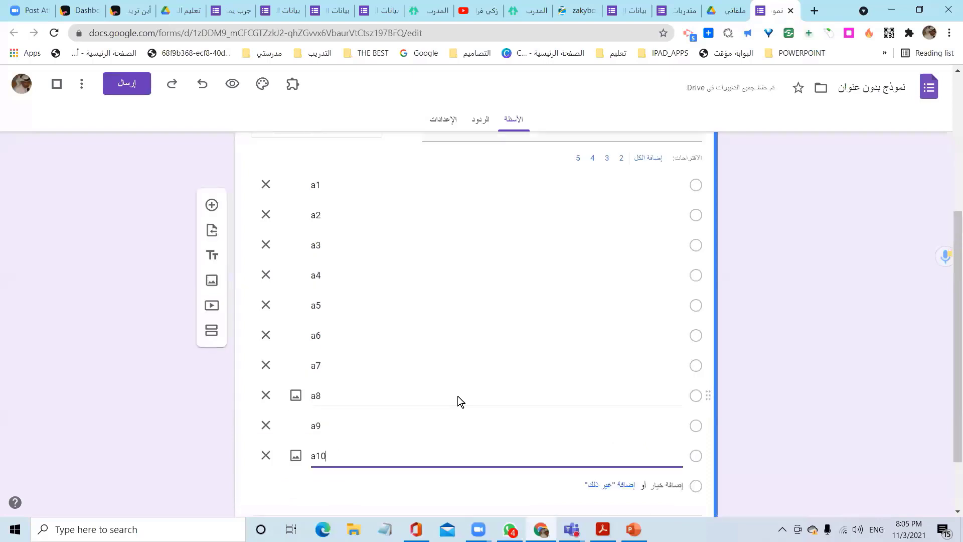
# - Review the title and questions of the seat-booking form, and give the form file the same name as its title
pyautogui.scroll(2, 458, 396)
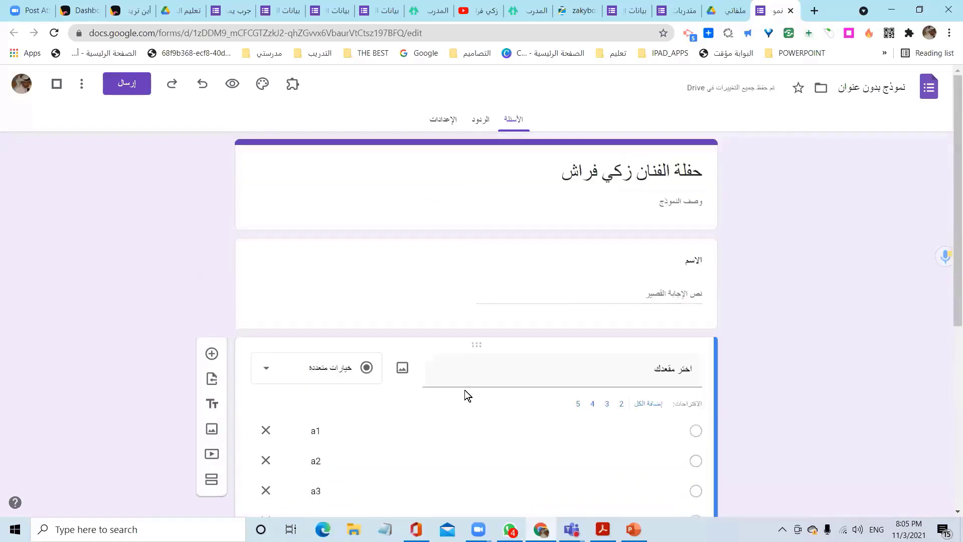
pyautogui.scroll(-5, 465, 390)
pyautogui.scroll(5, 602, 206)
pyautogui.click(613, 172)
pyautogui.click(806, 321)
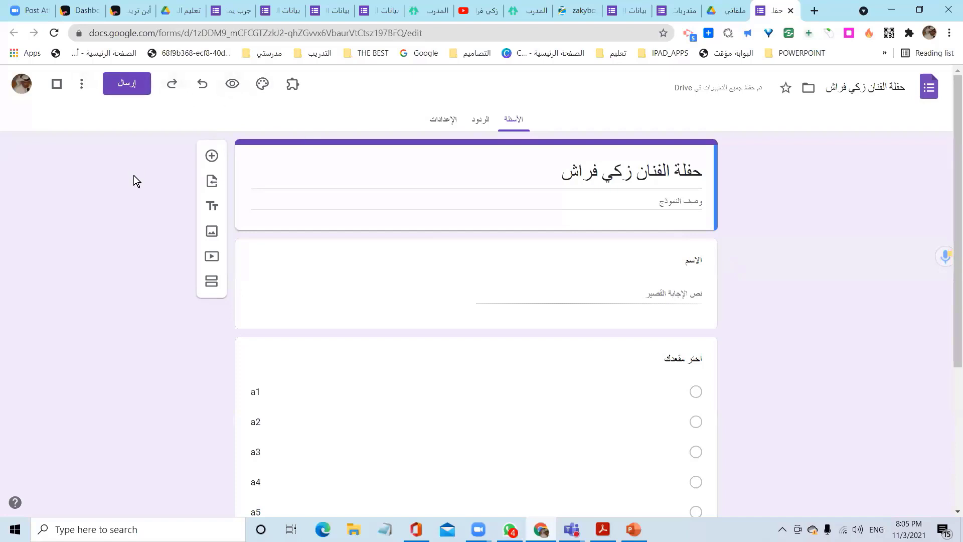
# - Browse the Google Workspace Marketplace for form add-ons, view the Choice Eliminator 2 page, and close the marketplace
pyautogui.click(81, 85)
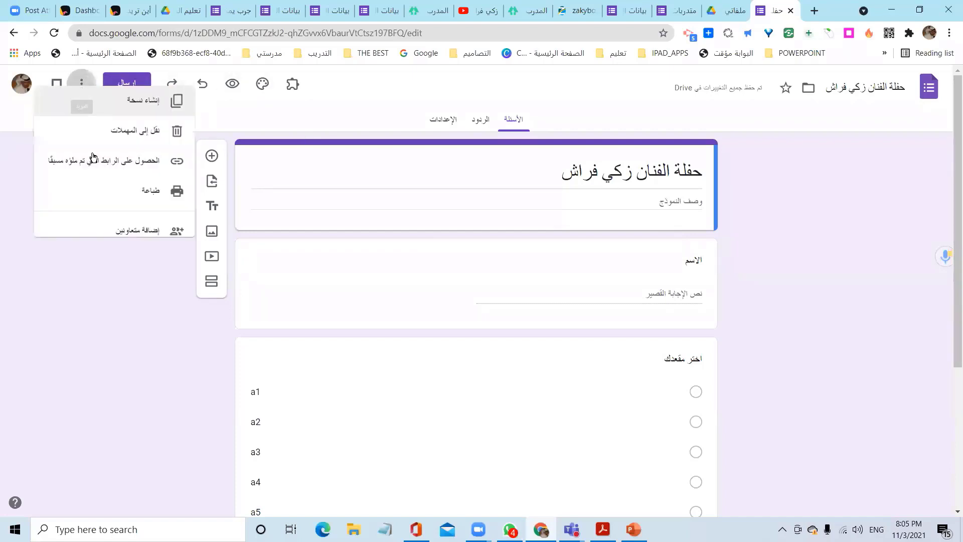
pyautogui.click(122, 319)
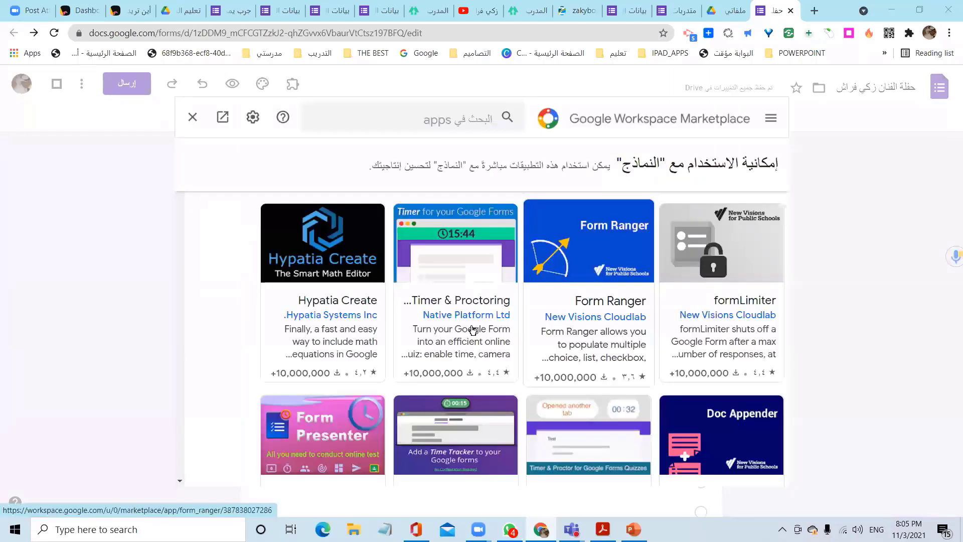
pyautogui.scroll(-8, 472, 329)
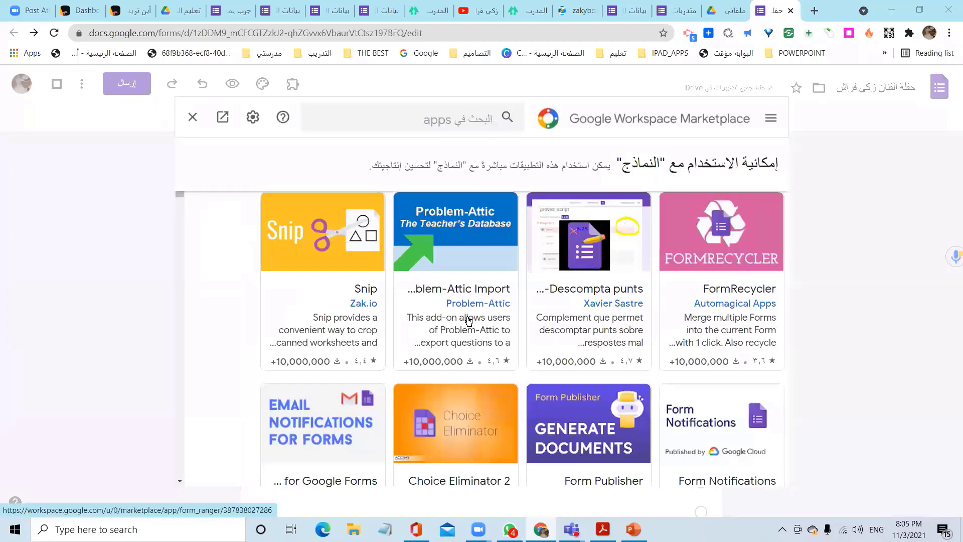
pyautogui.scroll(-2, 468, 320)
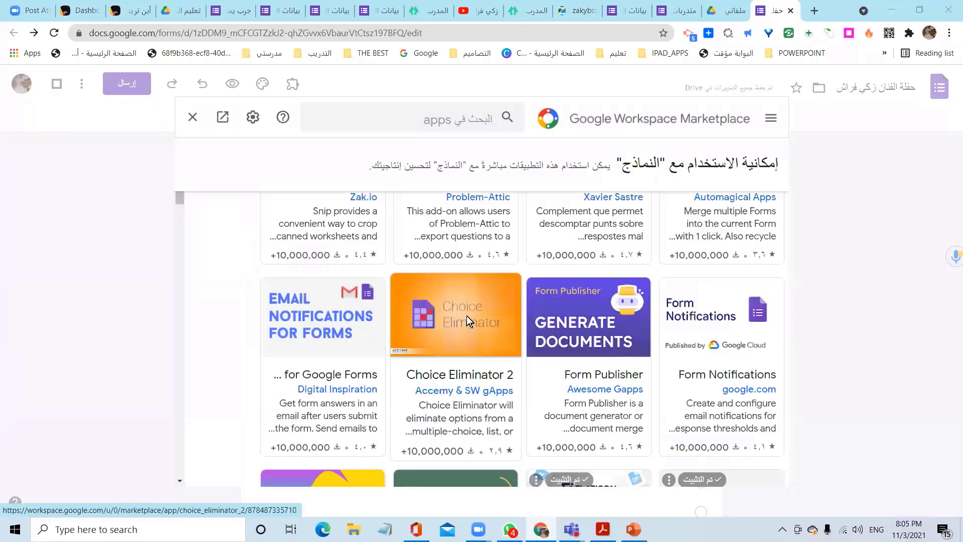
pyautogui.click(467, 317)
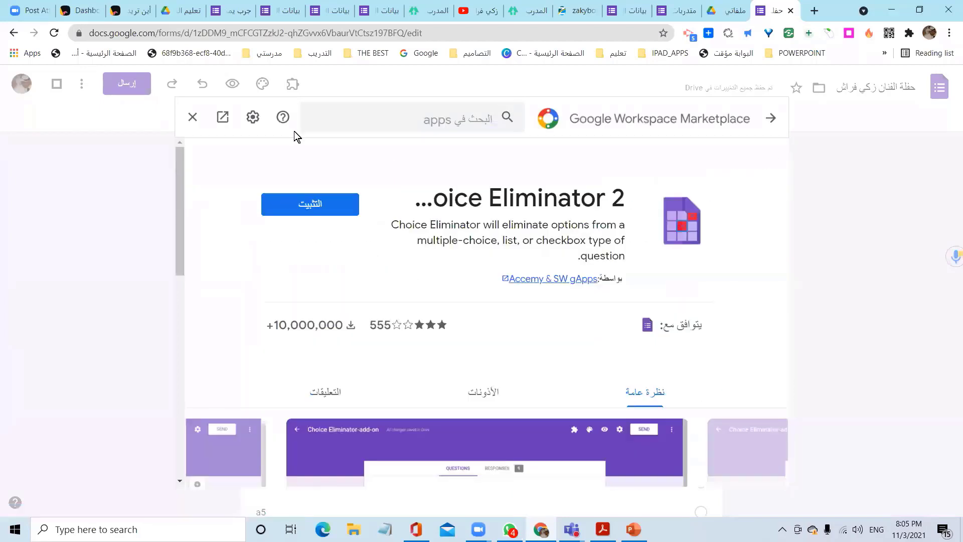
pyautogui.click(283, 89)
# - Reload the form so the Choice Eliminator Lite add-on loads fully, and open the add-on's configuration
pyautogui.click(296, 90)
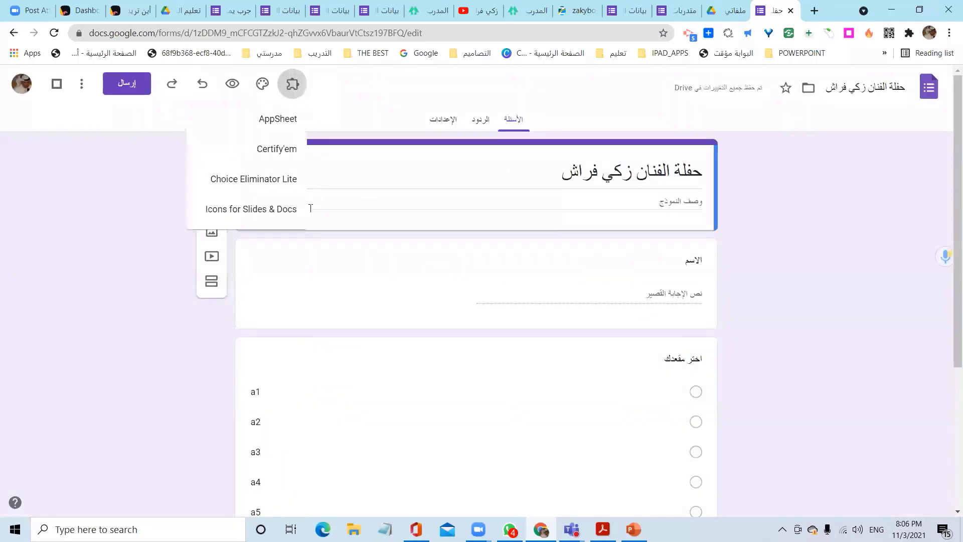
pyautogui.click(265, 179)
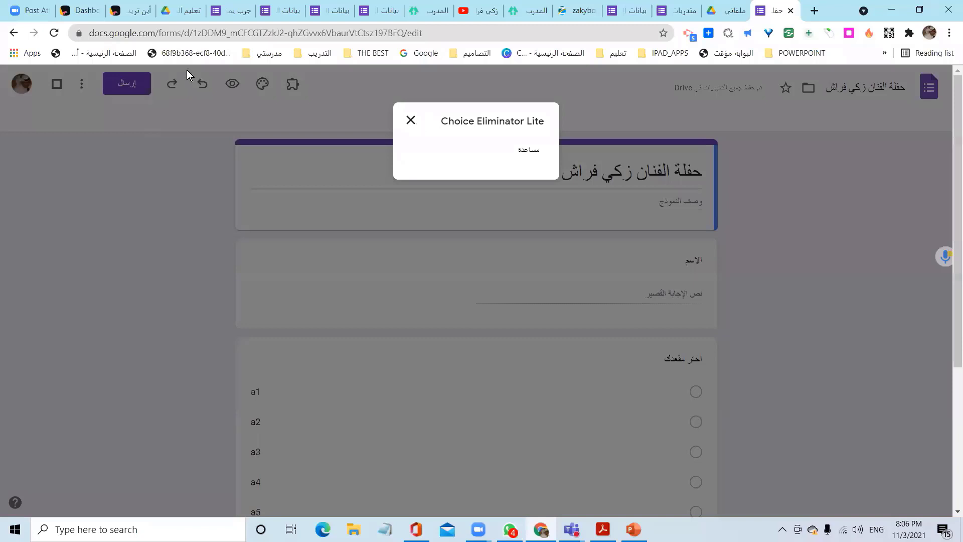
pyautogui.click(54, 33)
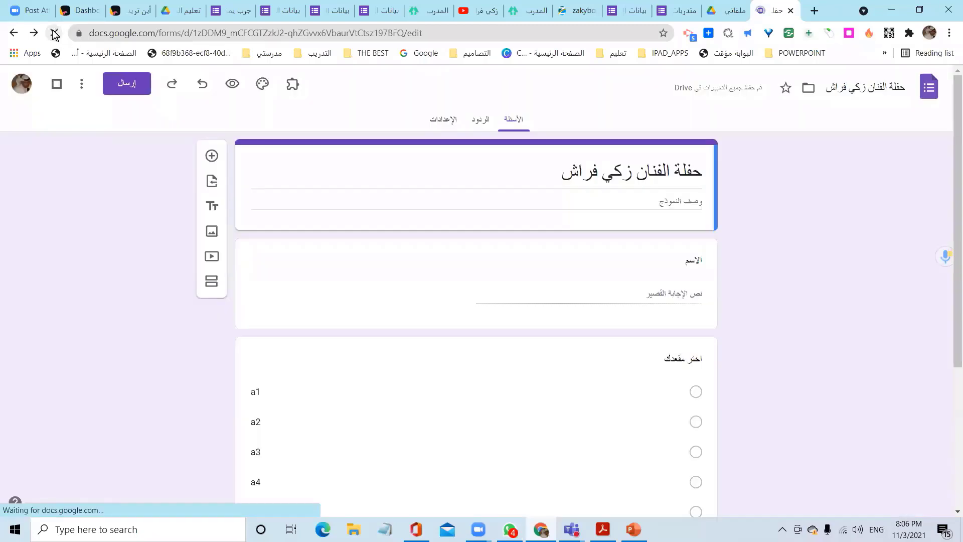
pyautogui.click(292, 86)
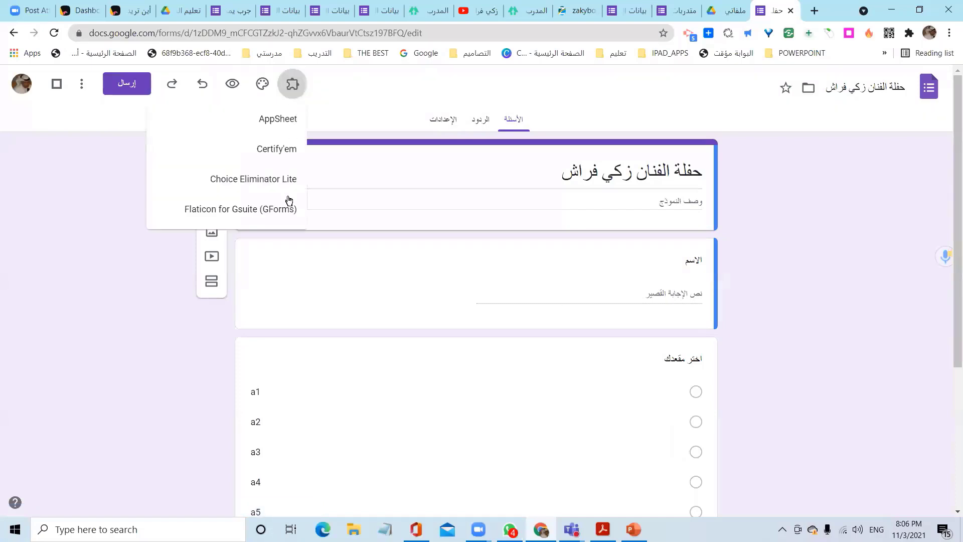
pyautogui.click(276, 183)
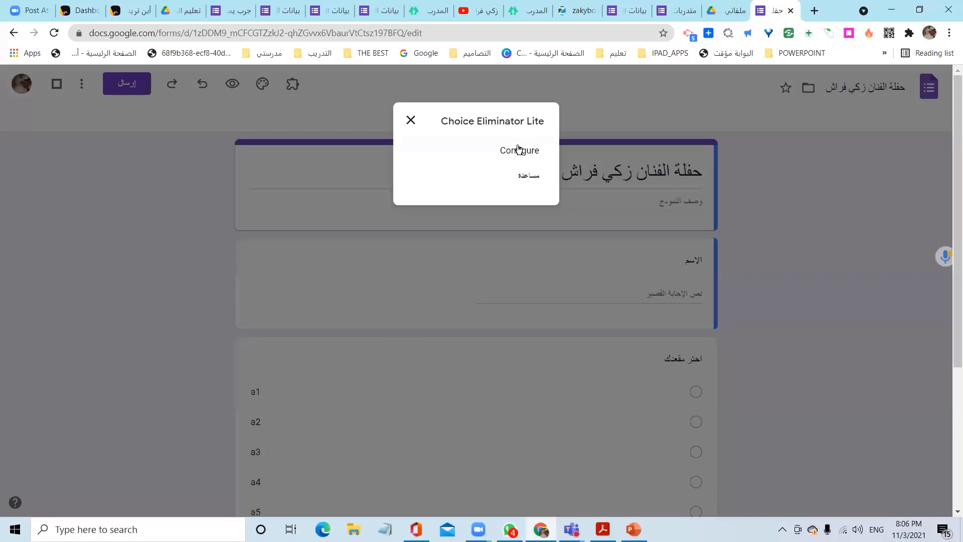
pyautogui.click(518, 149)
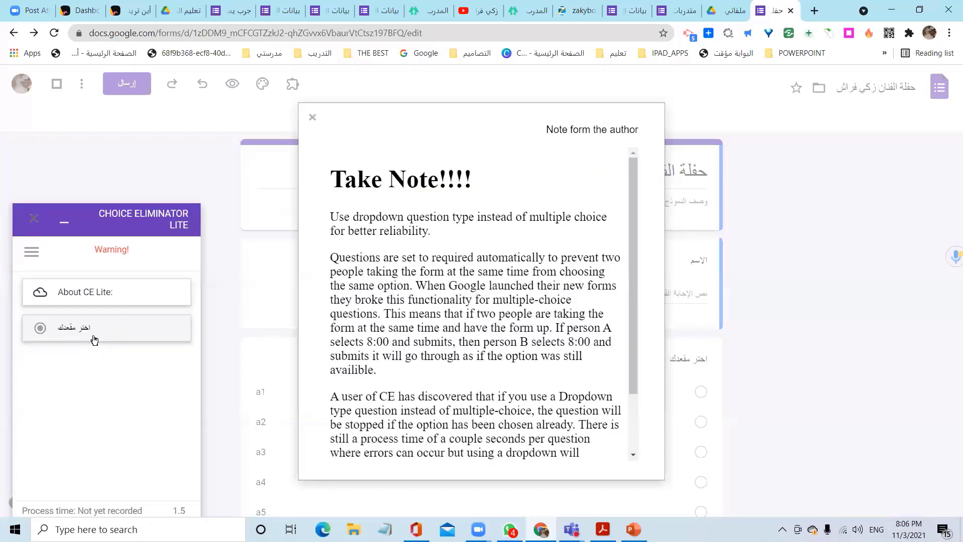
# - Enable Eliminate Choices for the اختر مقعدك question in Choice Eliminator Lite and dismiss the author's note
pyautogui.click(60, 339)
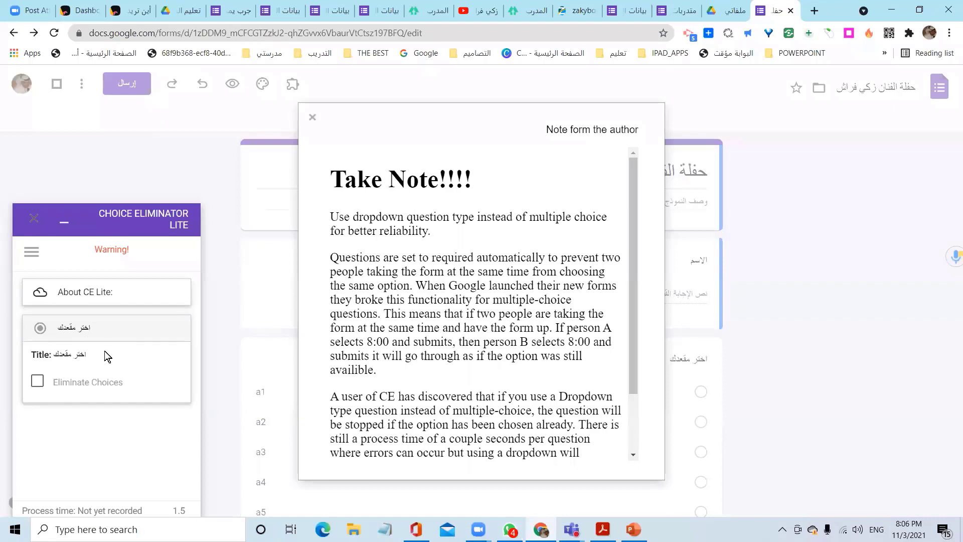
pyautogui.click(37, 385)
pyautogui.scroll(-2, 348, 452)
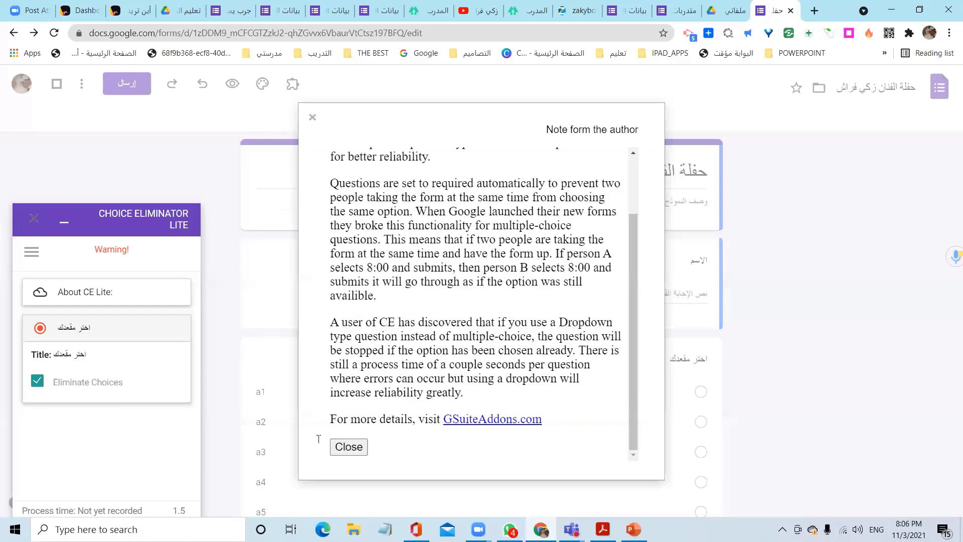
pyautogui.press('Escape')
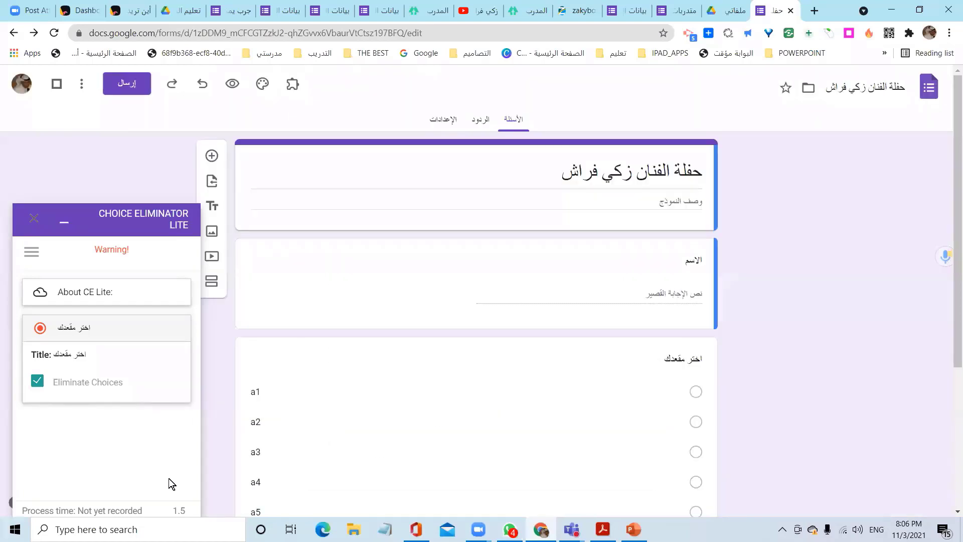
# - Copy the shortened share link of the seat-booking form
pyautogui.scroll(-4, 169, 495)
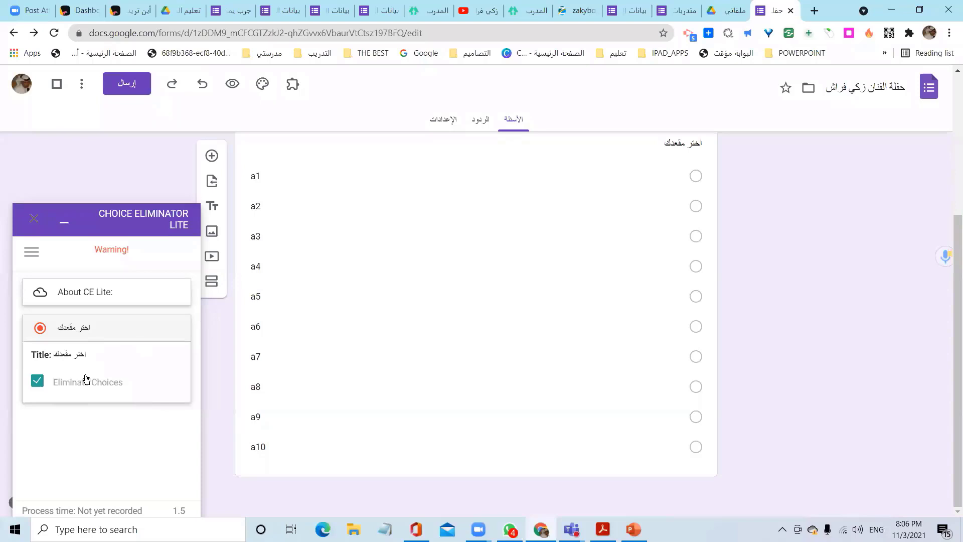
pyautogui.click(127, 84)
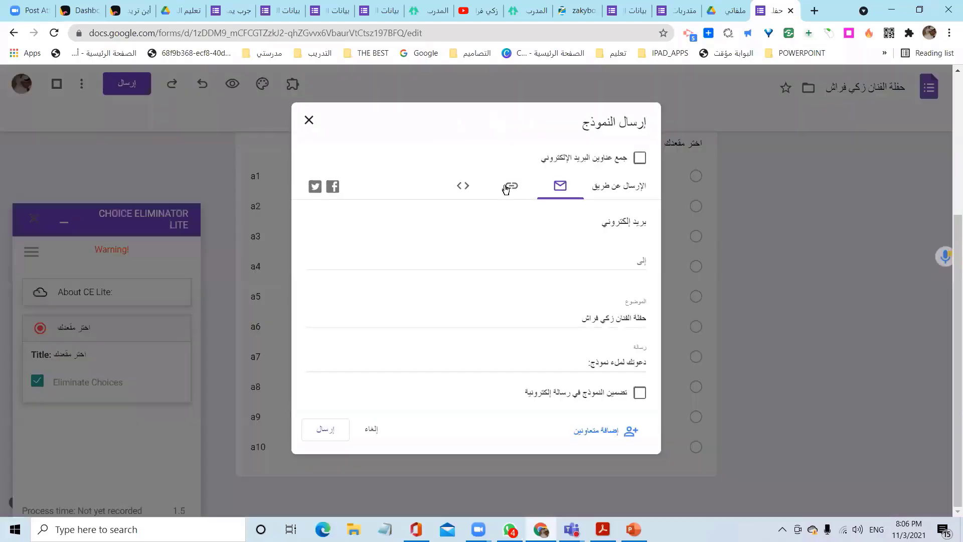
pyautogui.click(506, 188)
pyautogui.click(639, 265)
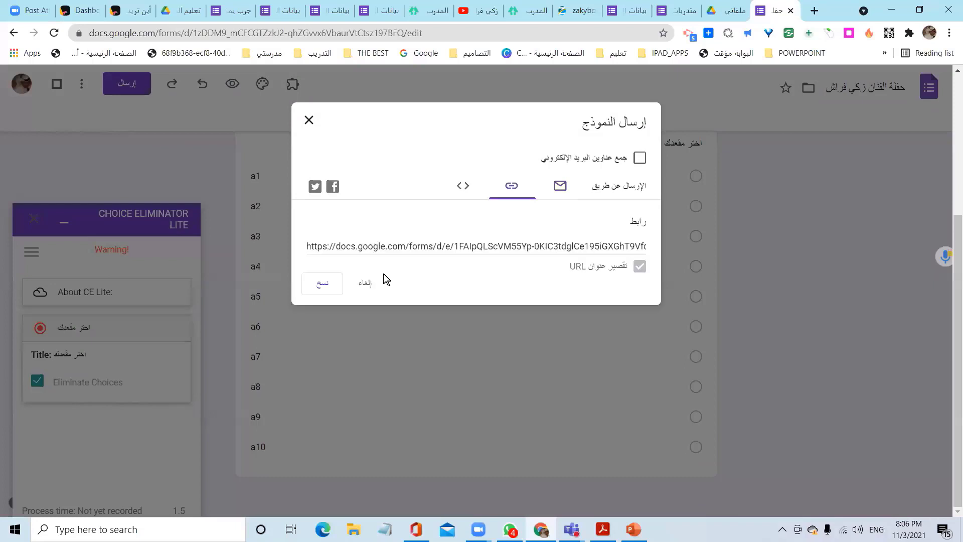
pyautogui.click(323, 284)
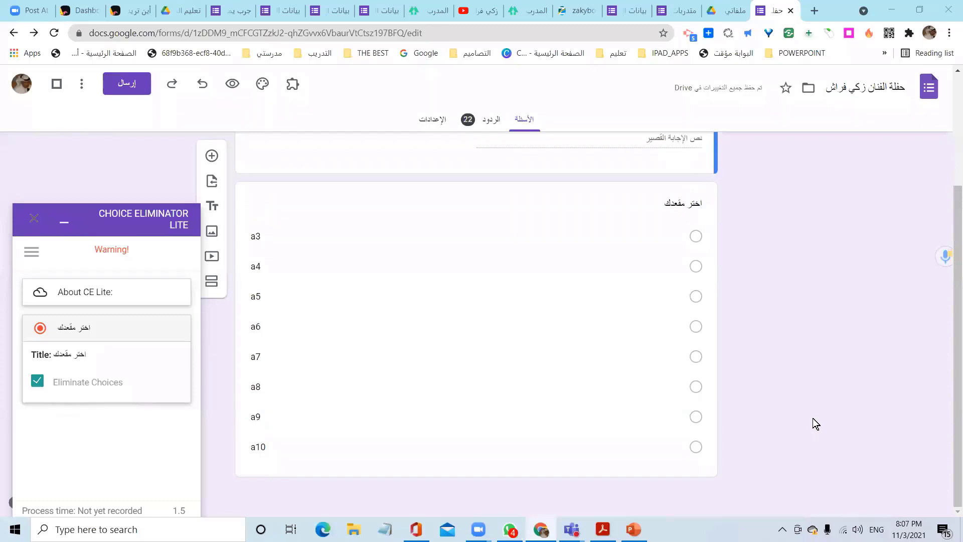
# - Turn Eliminate Choices off and back on for the اختر مقعدك question in Choice Eliminator Lite
pyautogui.click(71, 335)
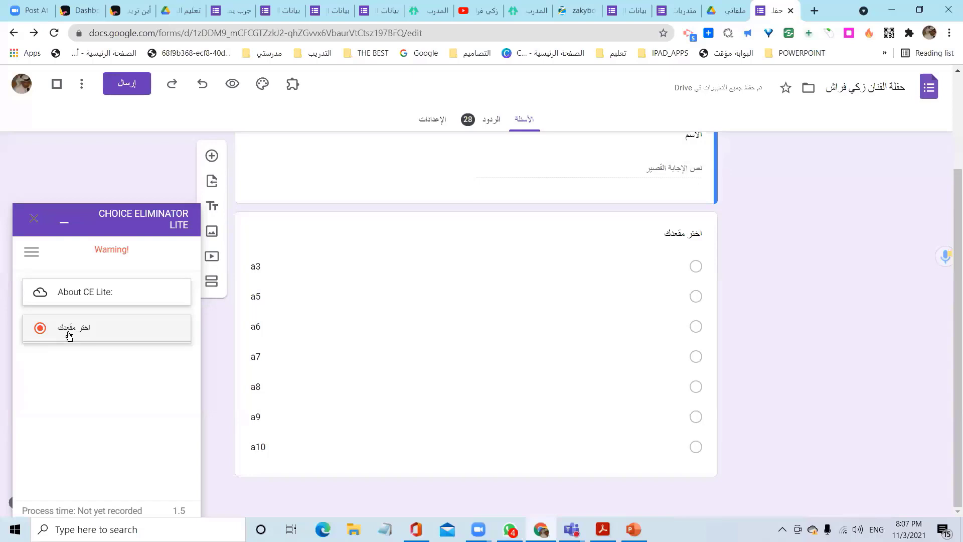
pyautogui.click(71, 335)
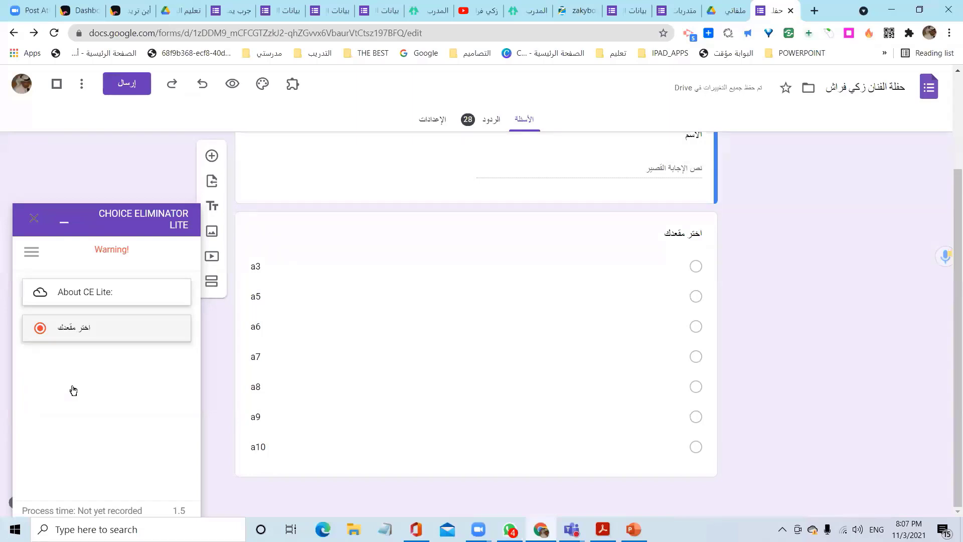
pyautogui.click(36, 382)
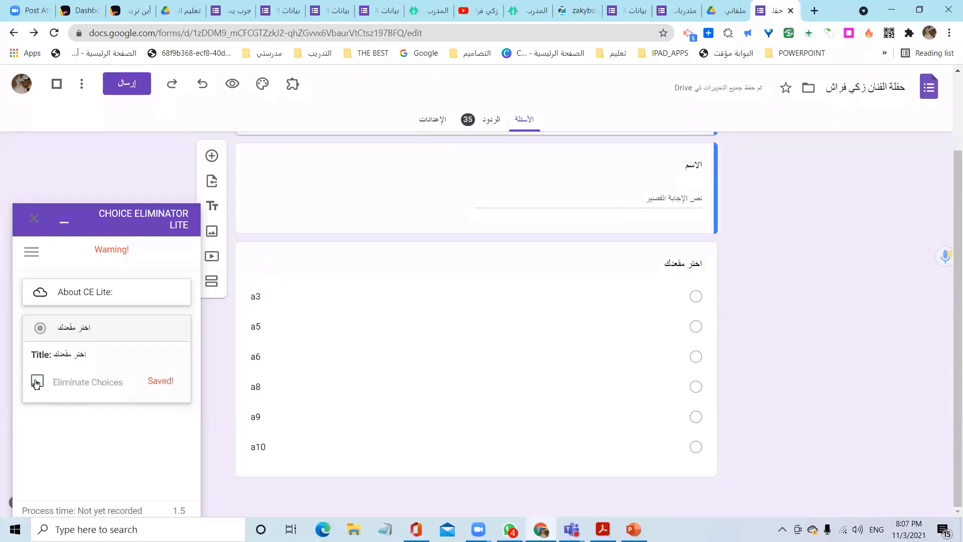
pyautogui.click(36, 383)
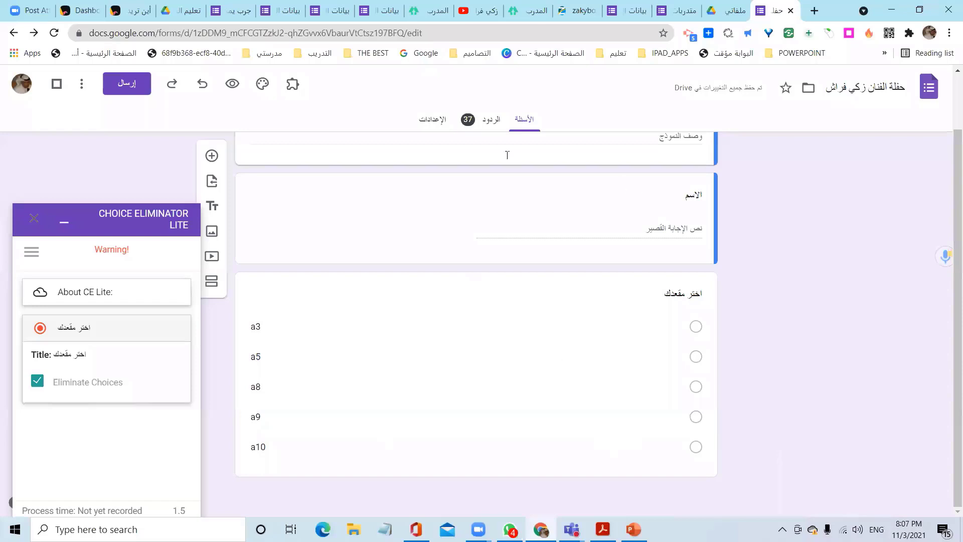
# - Create a new spreadsheet from the form's responses, keeping the suggested file name
pyautogui.click(484, 117)
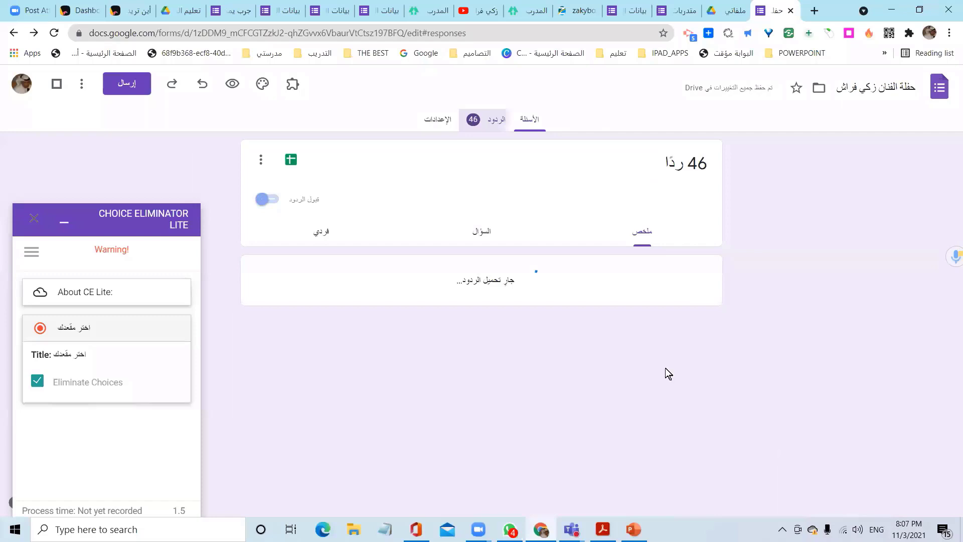
pyautogui.scroll(-3, 669, 370)
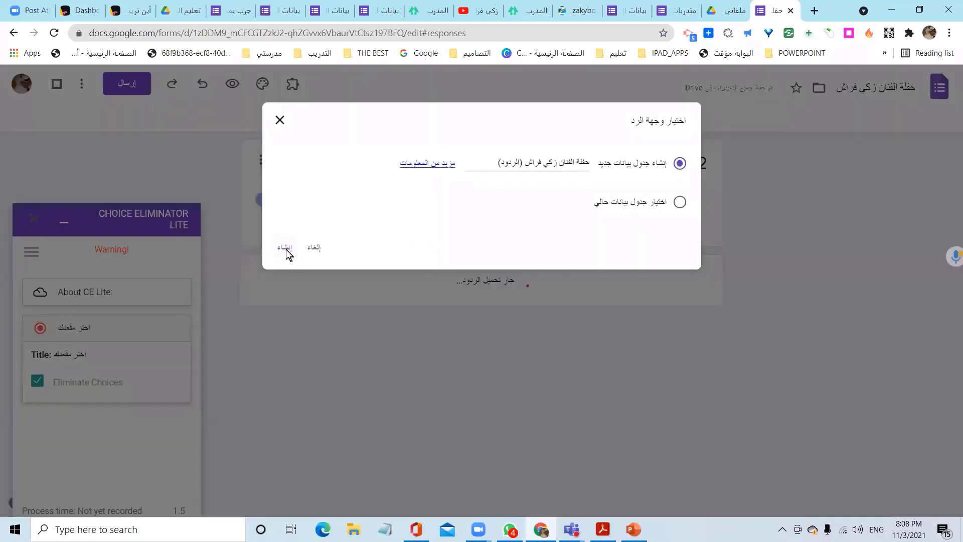
pyautogui.click(288, 255)
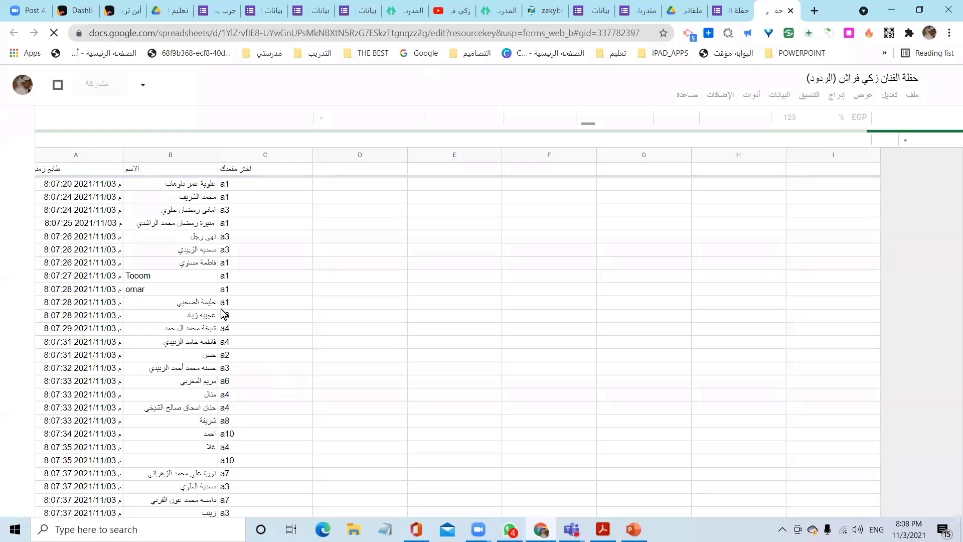
# - Examine the submission times, names and chosen seats throughout the responses spreadsheet to check how the seat options were eliminated
pyautogui.scroll(-10, 246, 324)
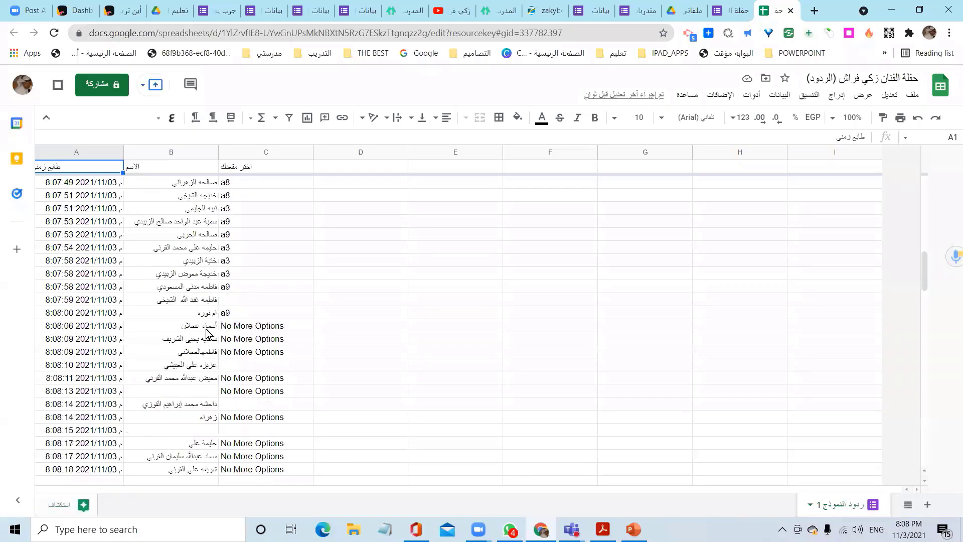
pyautogui.scroll(-4, 201, 354)
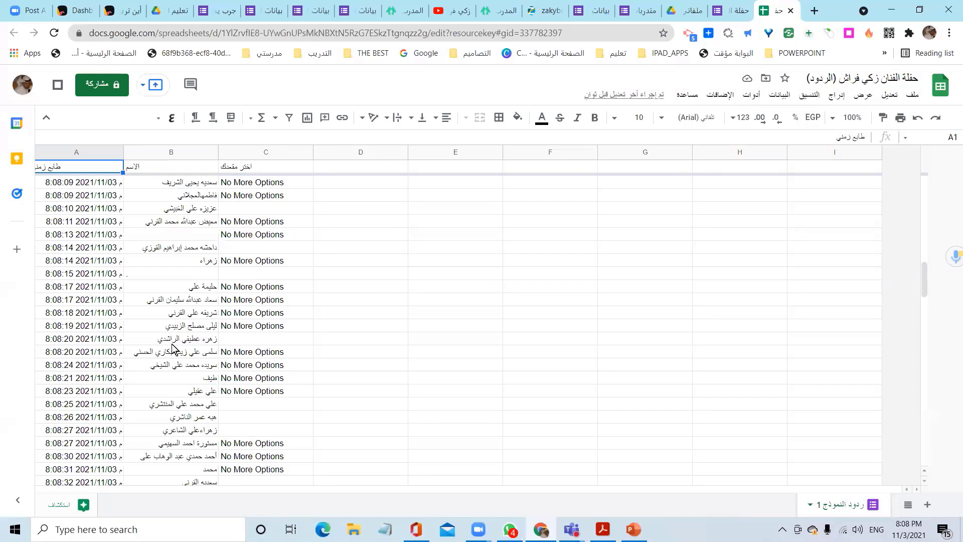
pyautogui.scroll(-5, 172, 347)
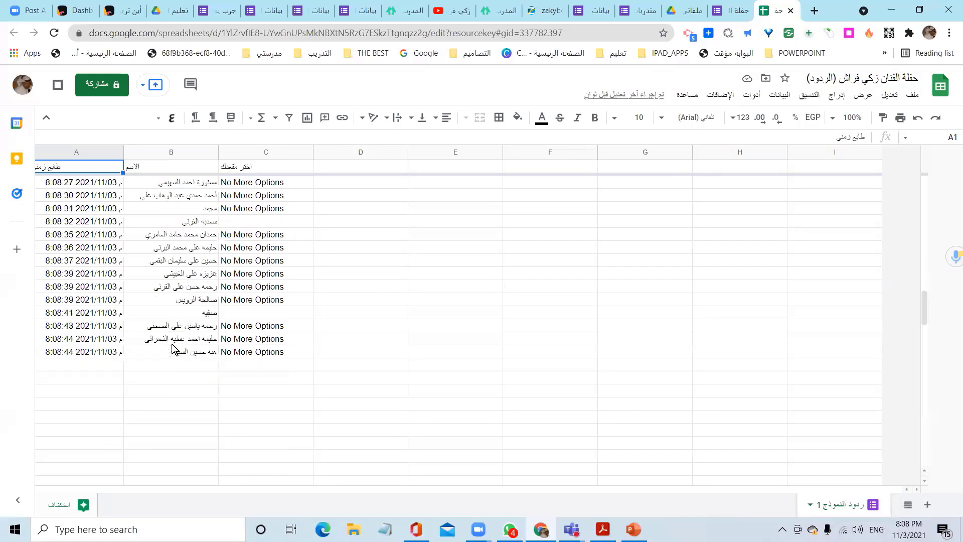
pyautogui.scroll(10, 172, 347)
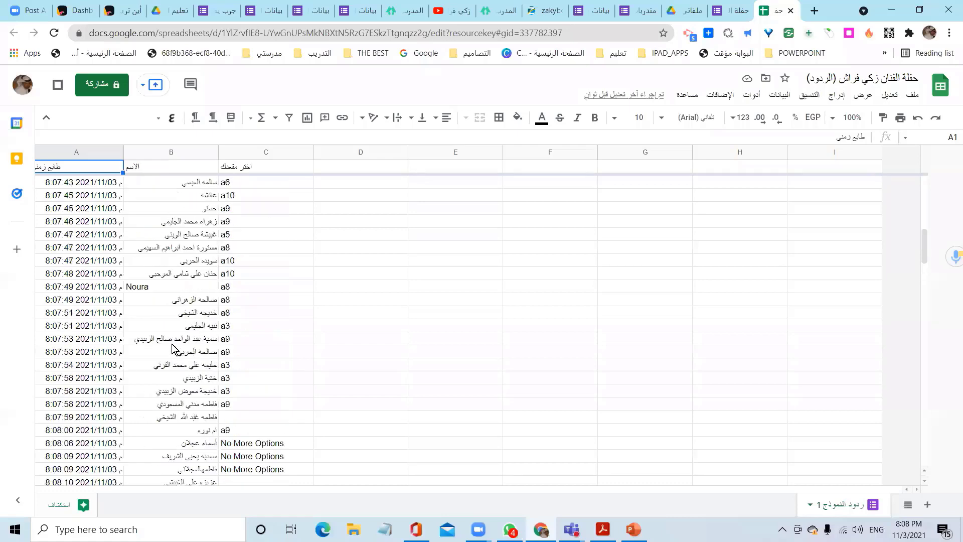
pyautogui.scroll(9, 189, 349)
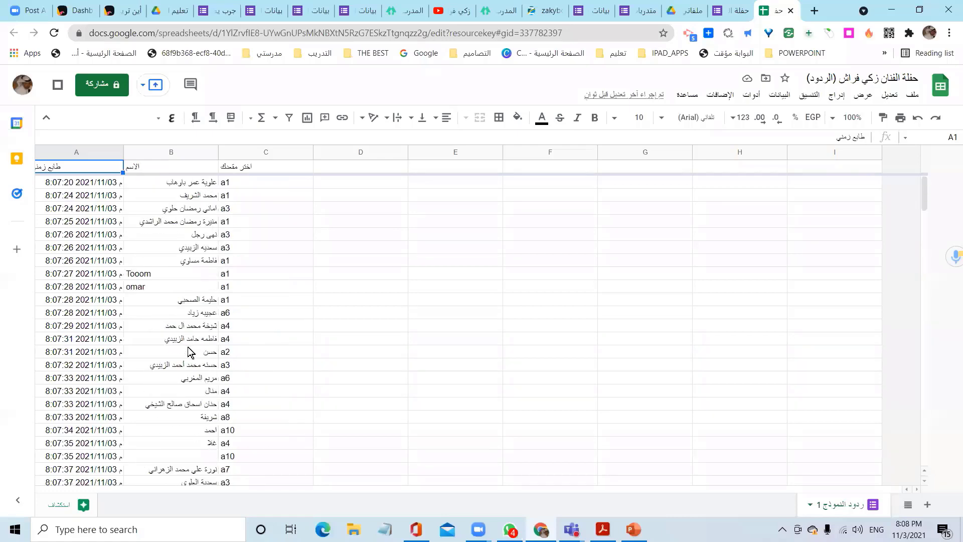
pyautogui.scroll(-10, 187, 347)
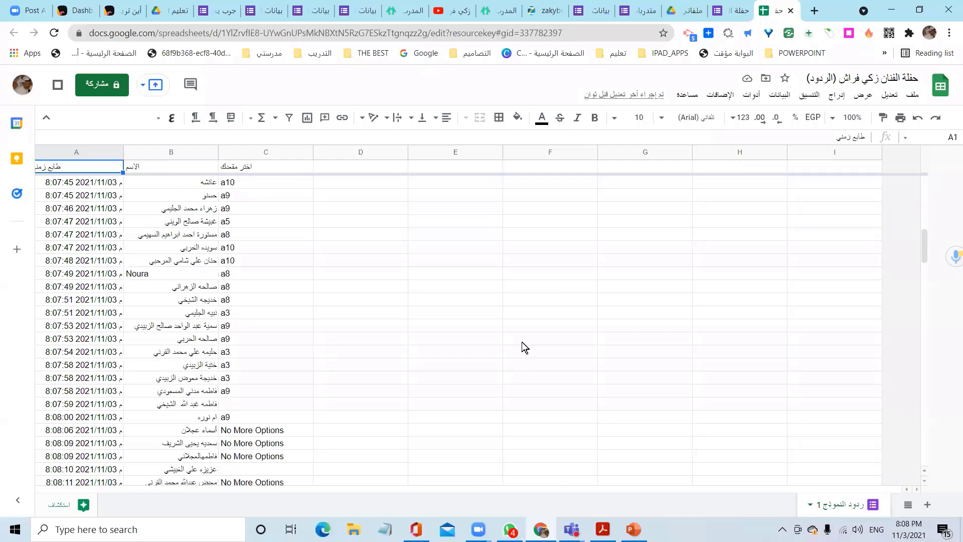
pyautogui.scroll(-7, 525, 341)
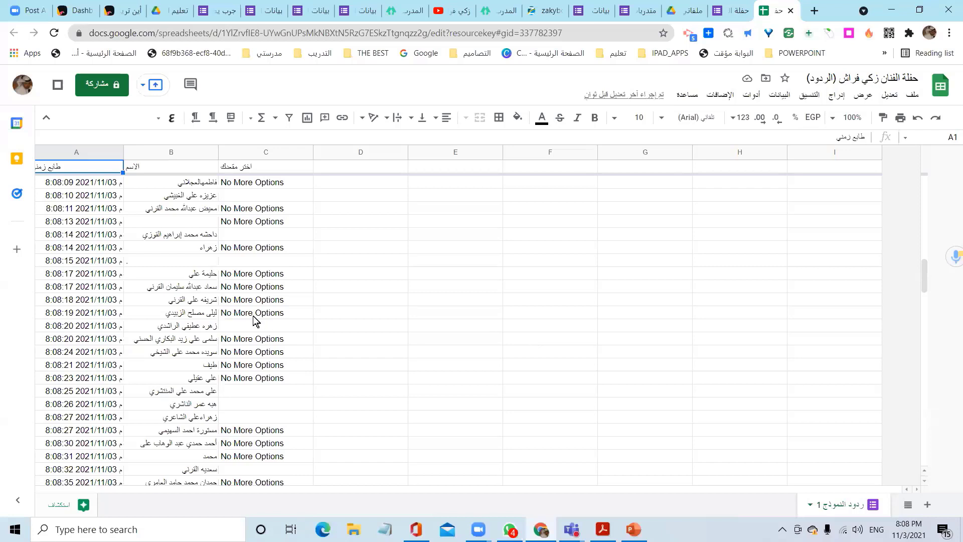
pyautogui.scroll(4, 218, 290)
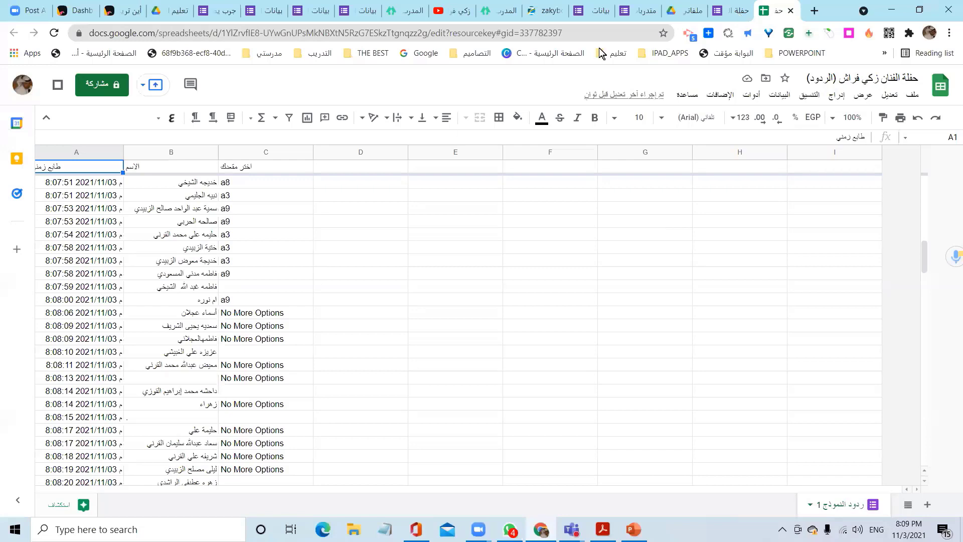
# - Switch to the جرب يمكن نفوز form and create a new spreadsheet from its responses, keeping the suggested file name
pyautogui.click(733, 11)
pyautogui.click(645, 14)
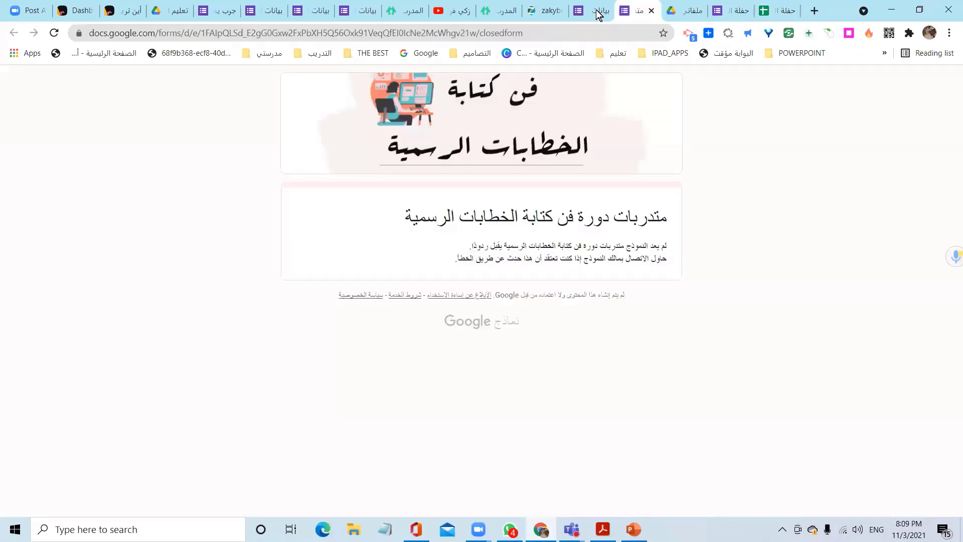
pyautogui.click(597, 12)
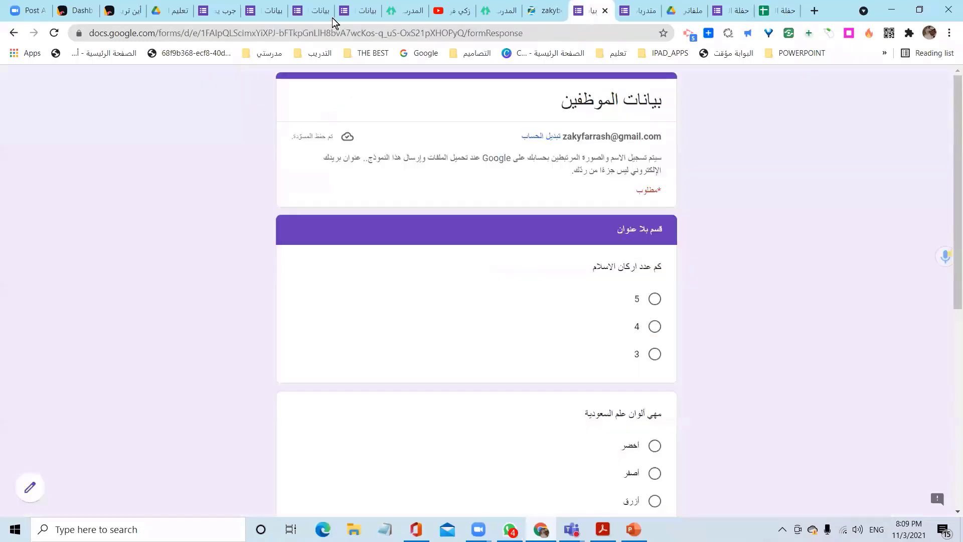
pyautogui.click(265, 15)
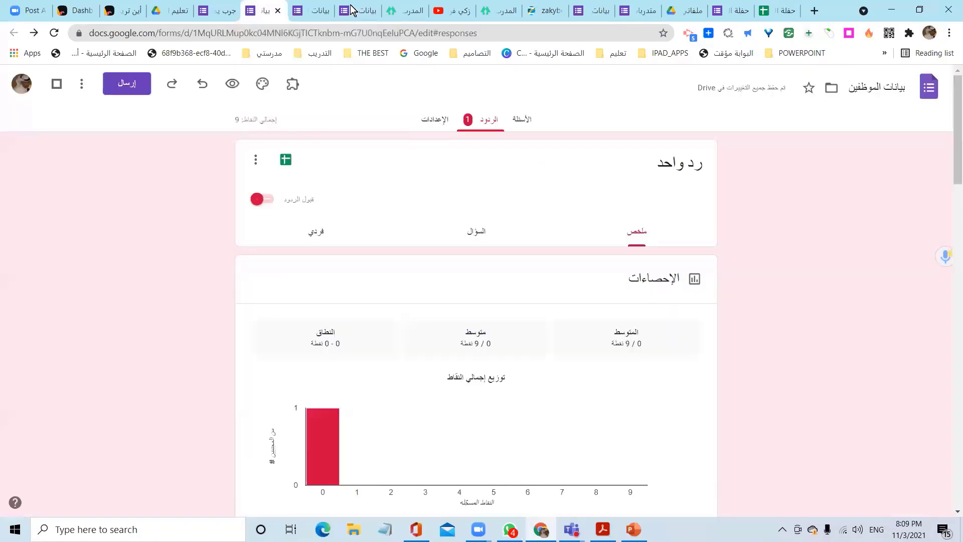
pyautogui.click(313, 11)
pyautogui.click(222, 11)
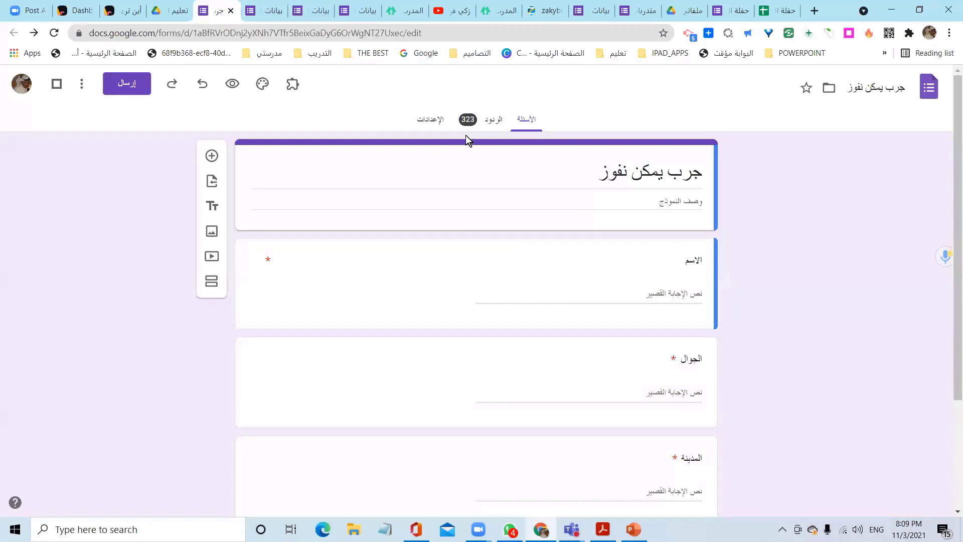
pyautogui.click(491, 130)
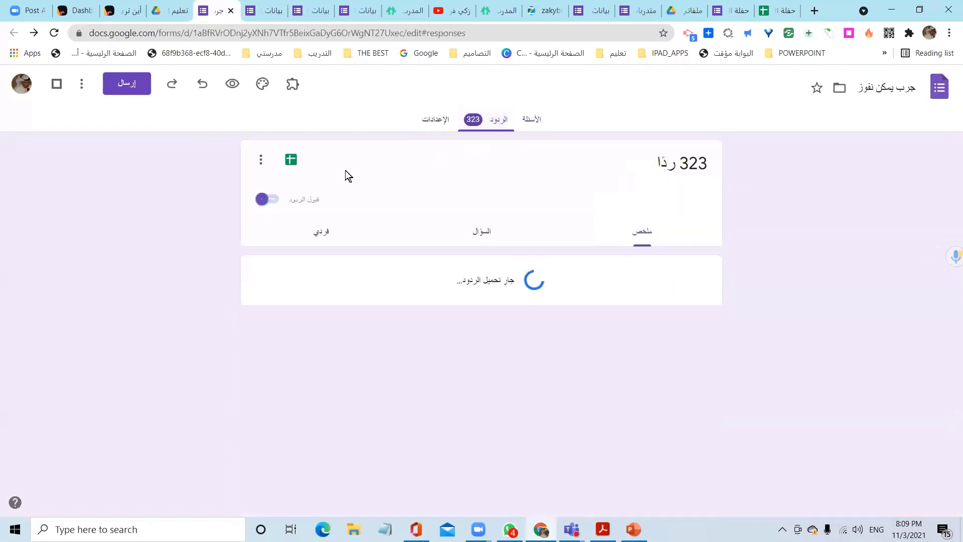
pyautogui.click(291, 160)
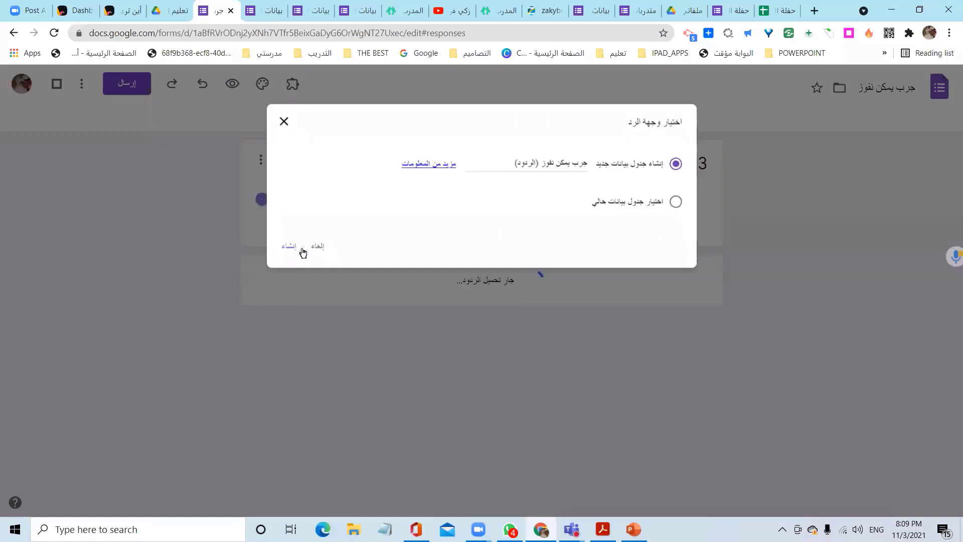
pyautogui.click(285, 248)
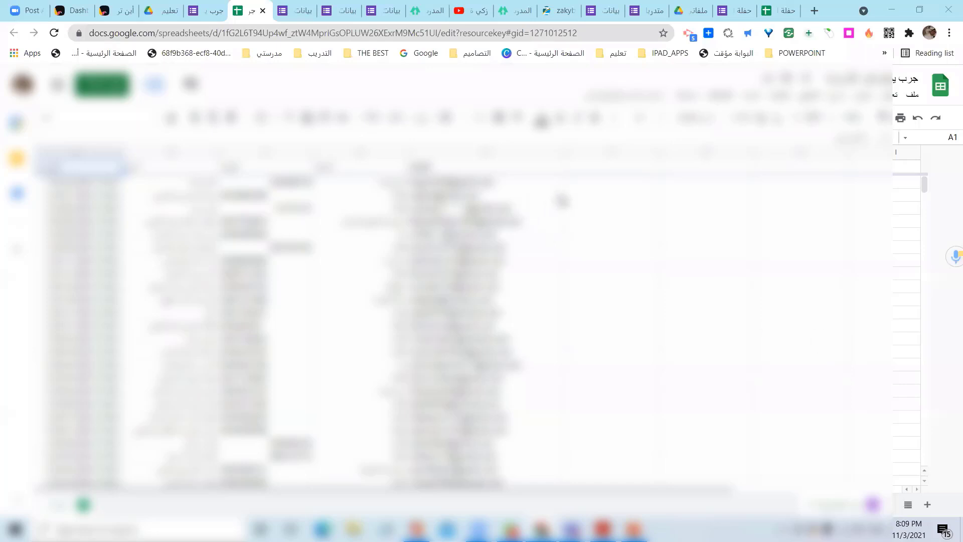
# - Insert a checkbox in cell F2 of the new responses spreadsheet
pyautogui.click(588, 186)
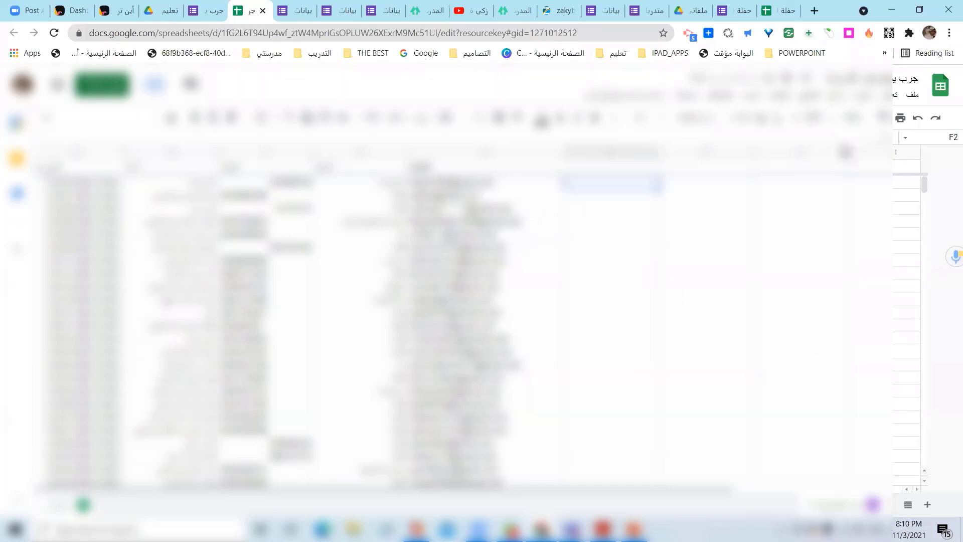
pyautogui.click(834, 96)
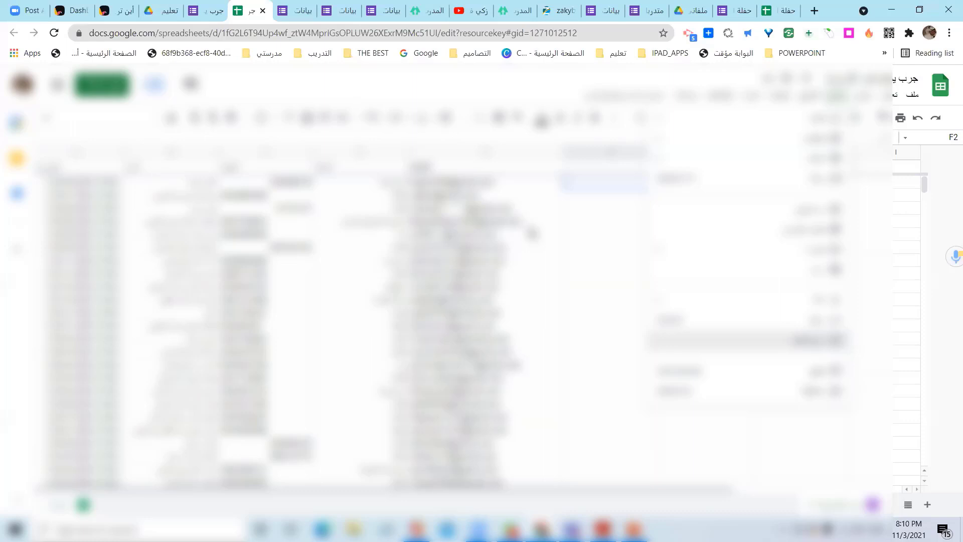
pyautogui.press('Escape')
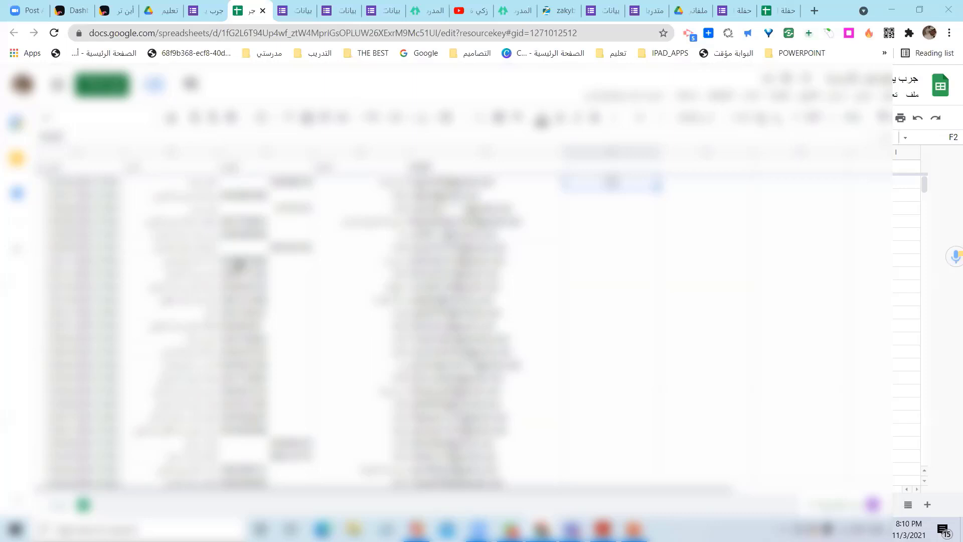
# - Insert a blank column after column C and another blank column before it
pyautogui.rightClick(277, 152)
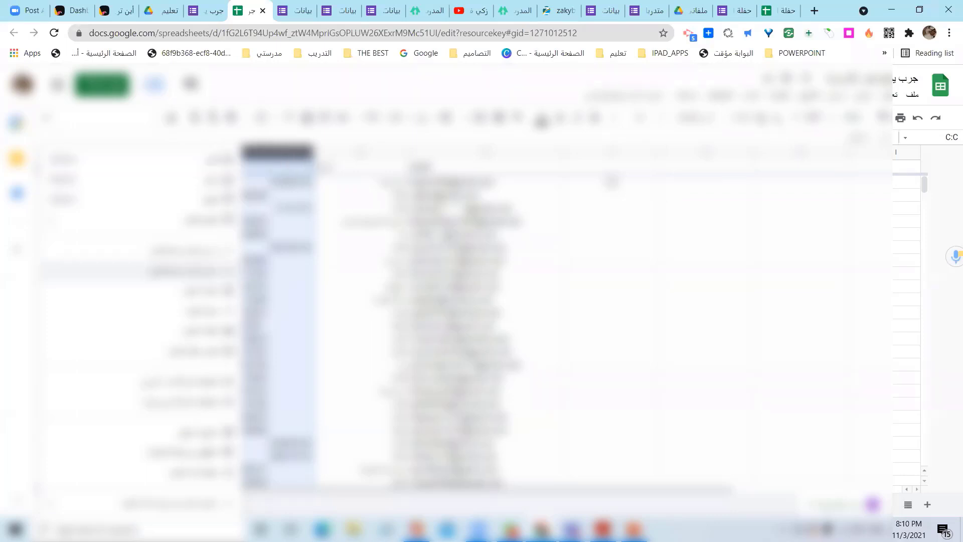
pyautogui.click(190, 271)
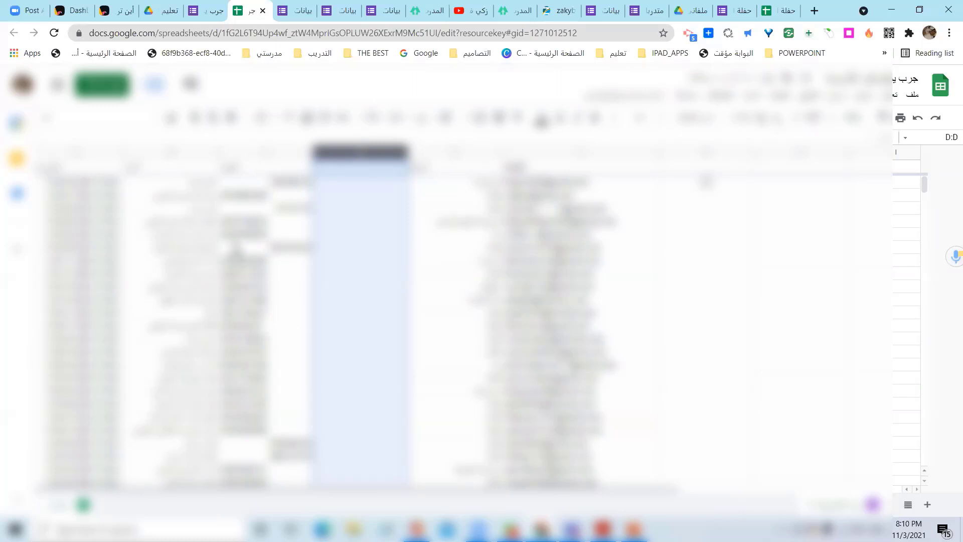
pyautogui.press('Up')
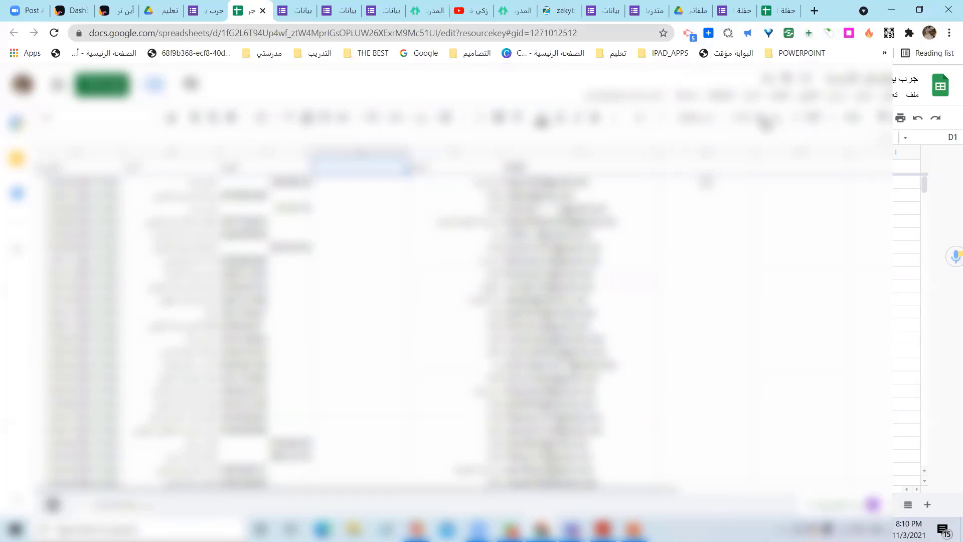
pyautogui.rightClick(287, 152)
pyautogui.click(832, 125)
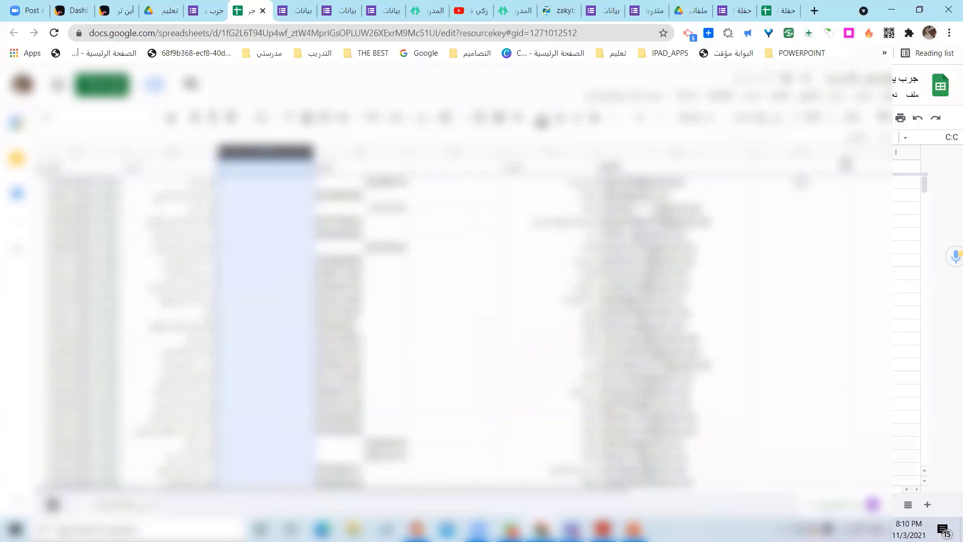